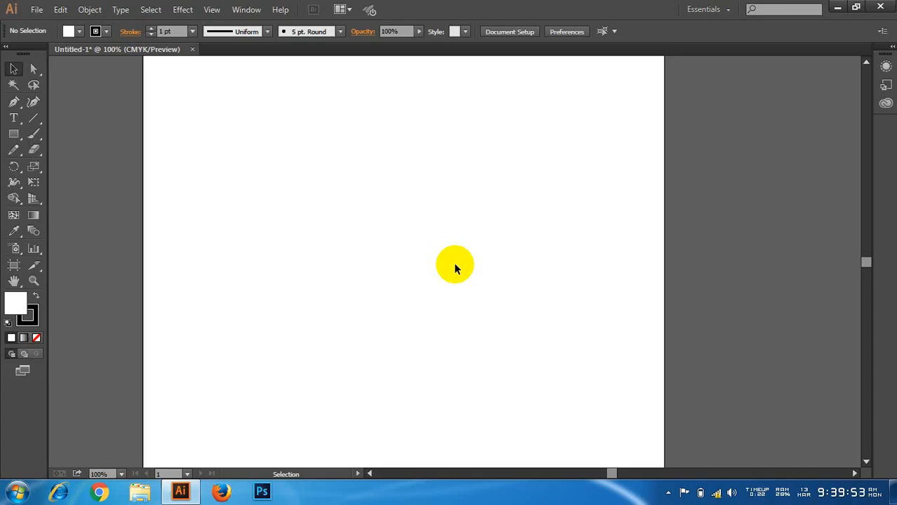
Step: Draw a closed, curved leaf shape with the Pen tool in the upper part of the artboard
click(13, 101)
click(270, 152)
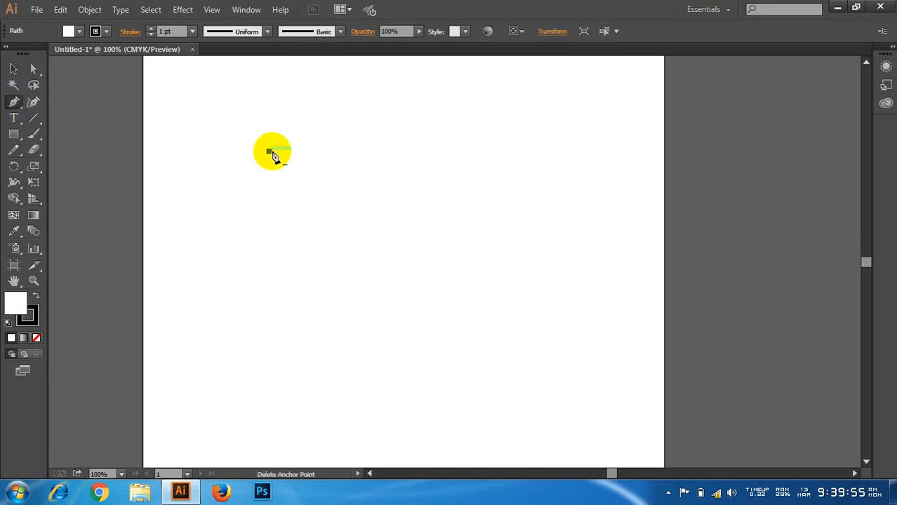
drag(294, 180, 299, 198)
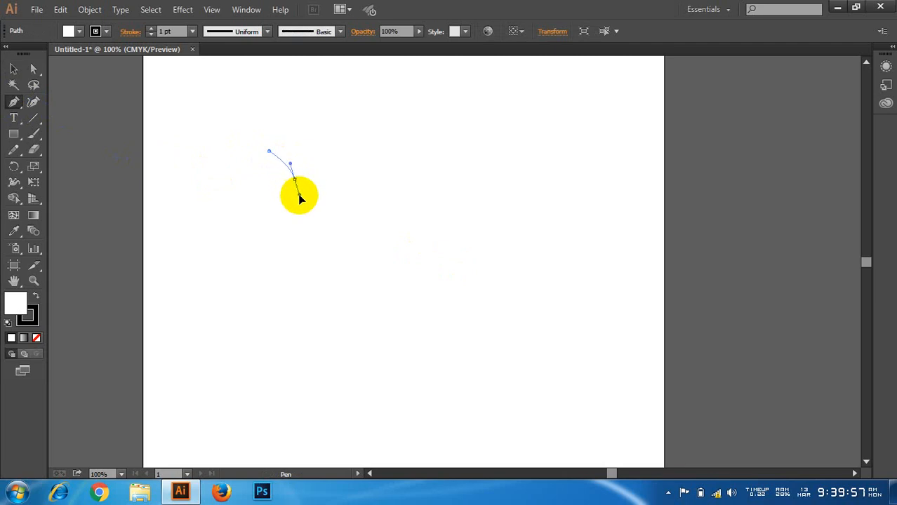
drag(355, 217, 260, 154)
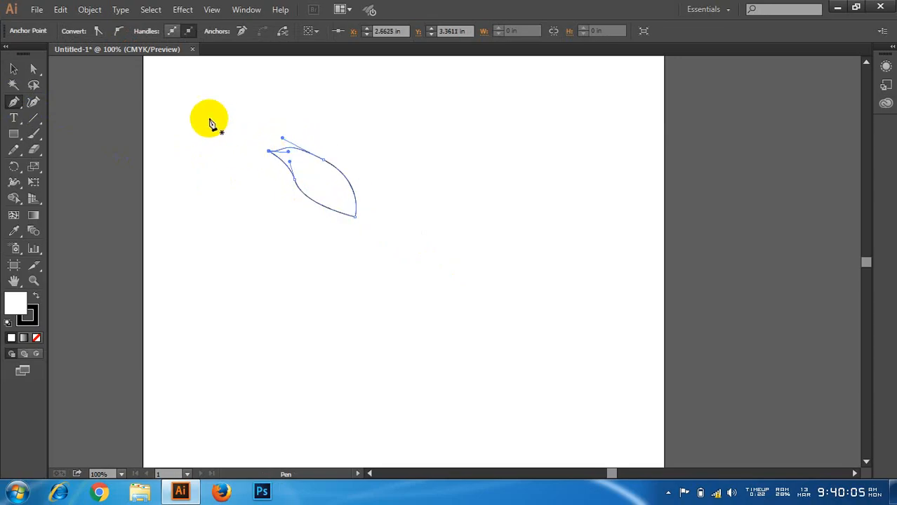
Step: Reshape the leaf's lower-left curve by moving its anchor point and direction handle with Direct Selection, and deselect it
click(13, 68)
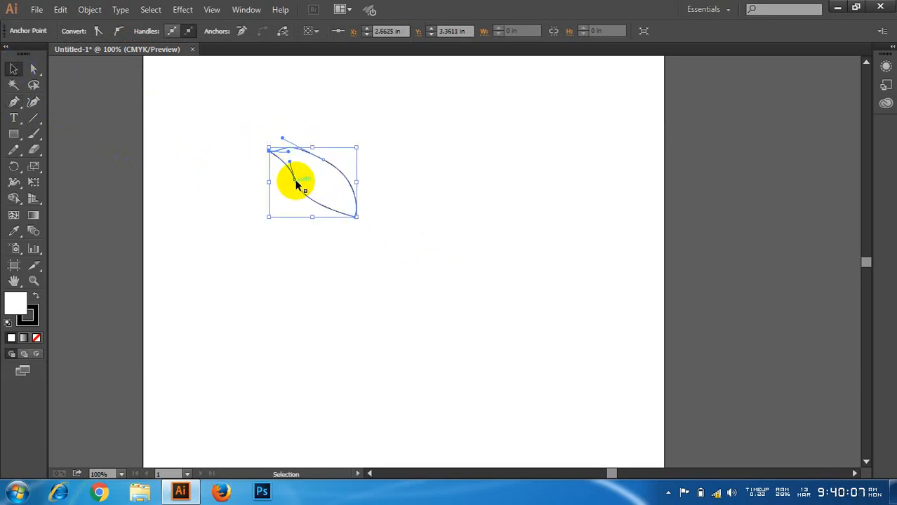
click(294, 180)
click(34, 69)
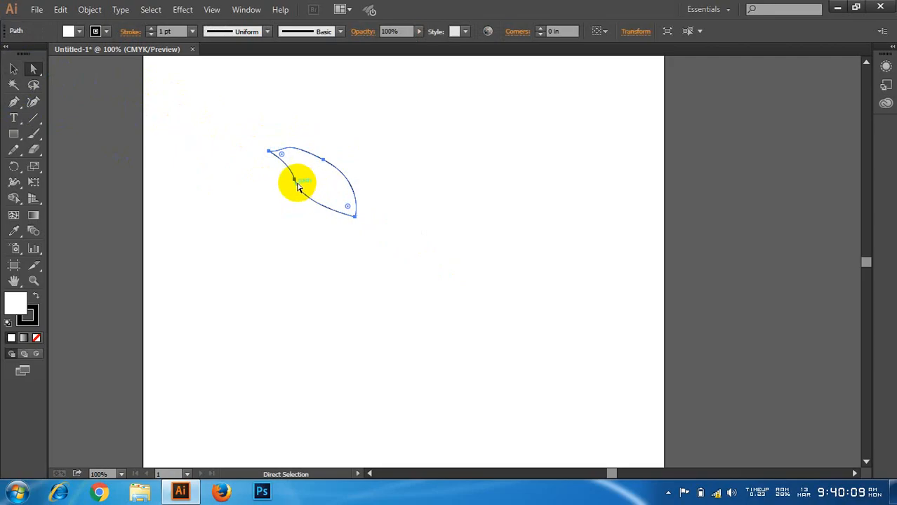
drag(295, 180, 246, 182)
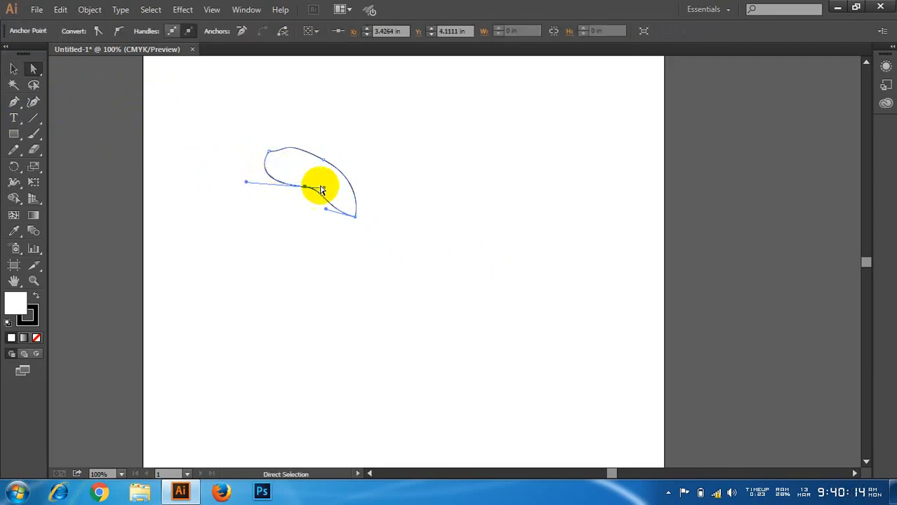
drag(322, 189, 338, 257)
click(486, 340)
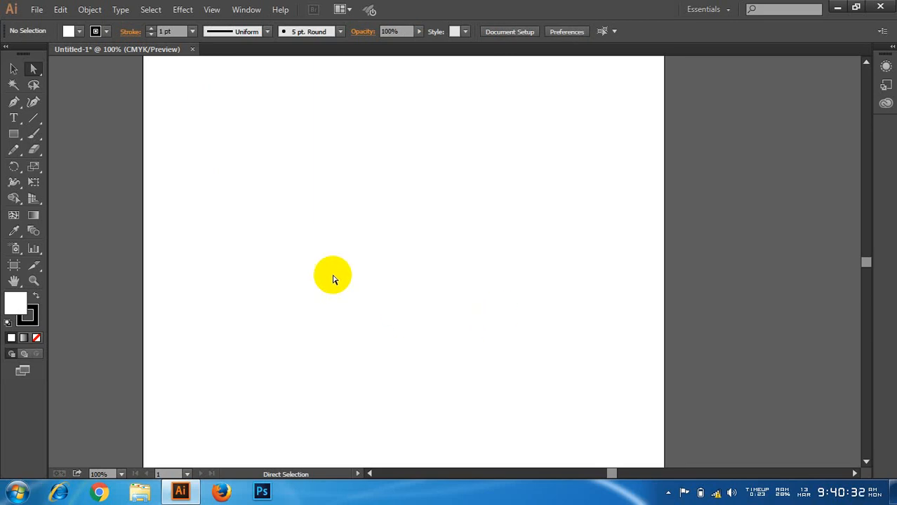
Step: Display the document's symbol collection and reposition it slightly over the artboard
click(247, 10)
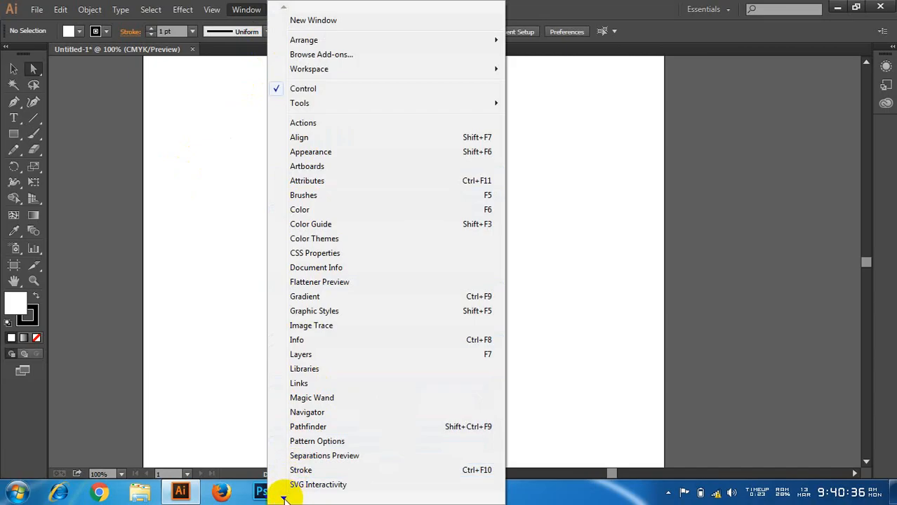
mouse_move(283, 497)
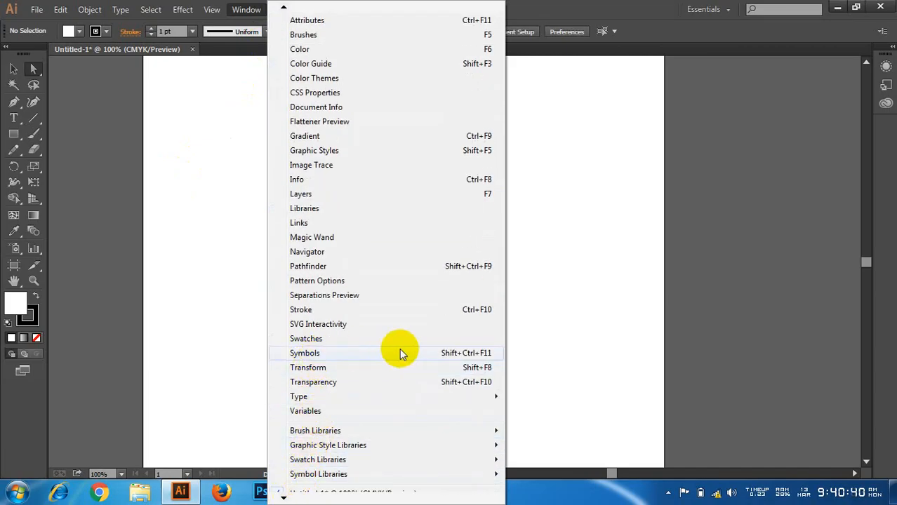
click(339, 360)
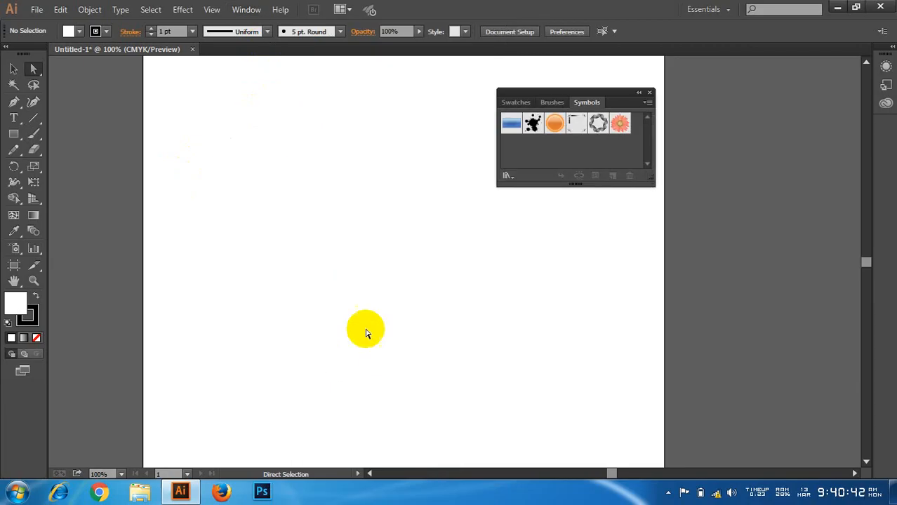
drag(544, 94, 508, 89)
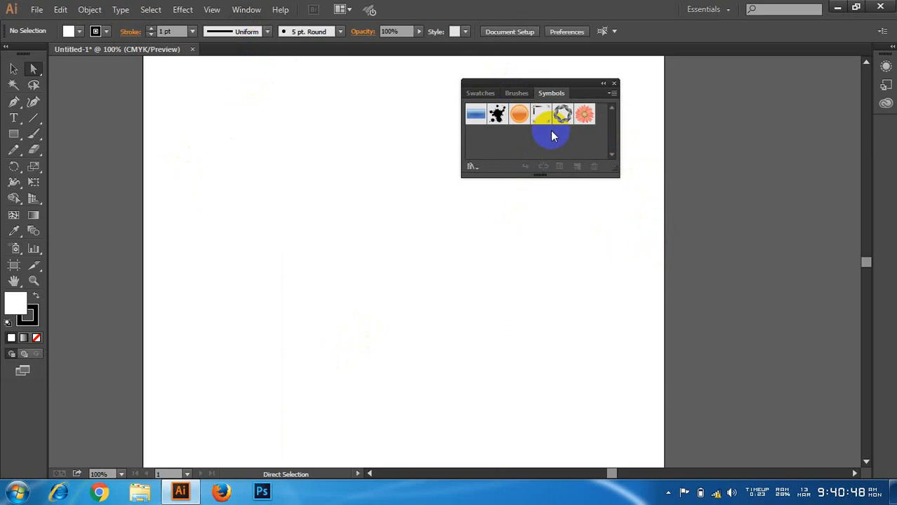
Step: Place a Gerbera flower symbol on the artboard and enlarge it to fill much of the page
drag(584, 114, 339, 159)
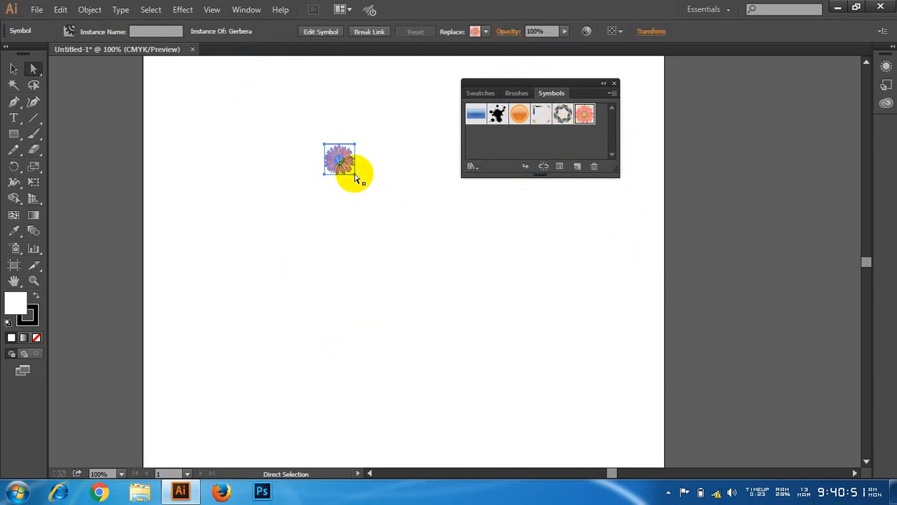
click(13, 68)
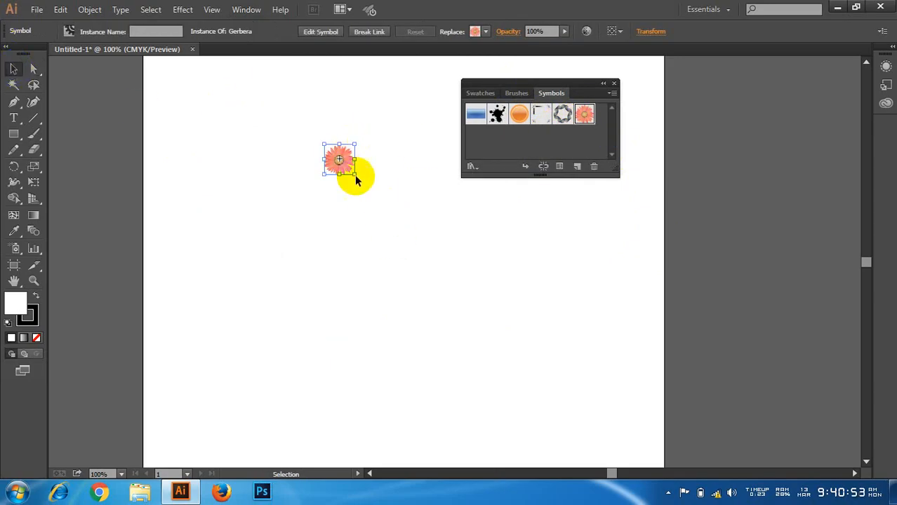
drag(357, 178, 593, 344)
drag(477, 256, 357, 181)
drag(339, 270, 340, 384)
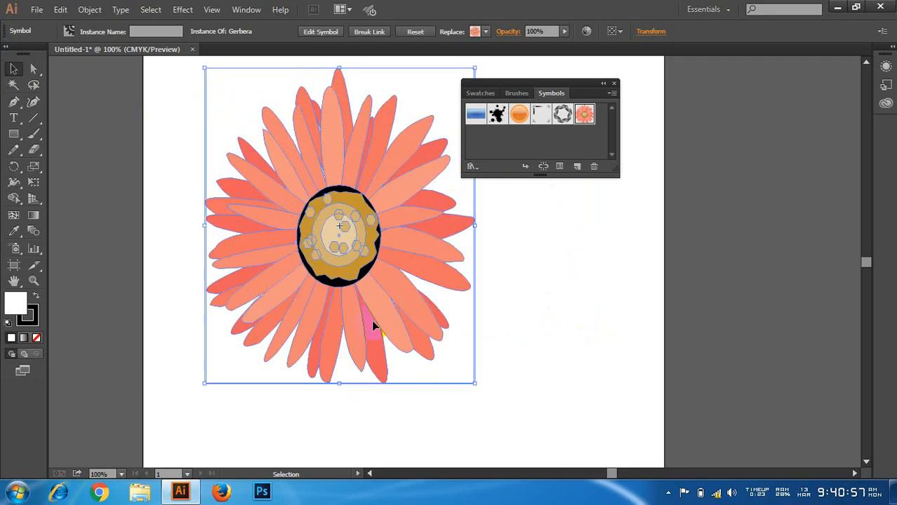
click(546, 263)
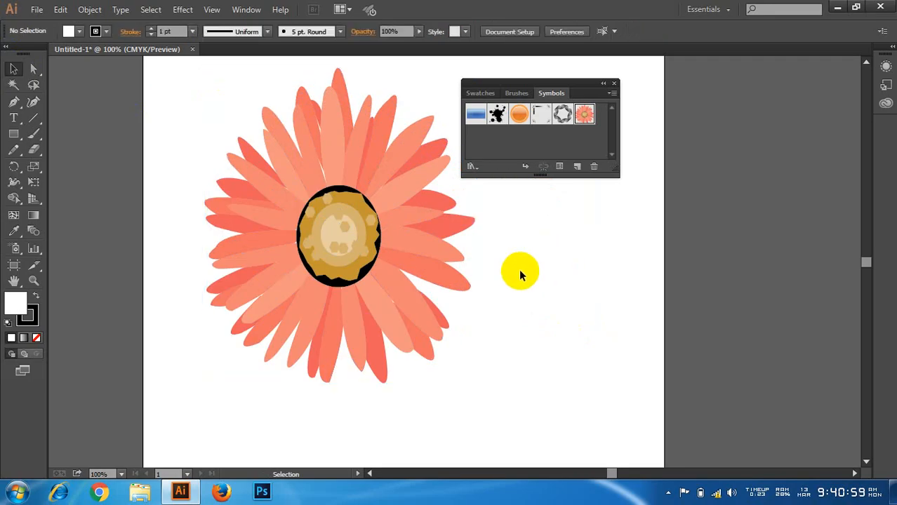
Step: Inspect the edge of a flower petal at 3200% magnification and delete the flower
scroll(506, 273, up, 5)
scroll(251, 331, up, 5)
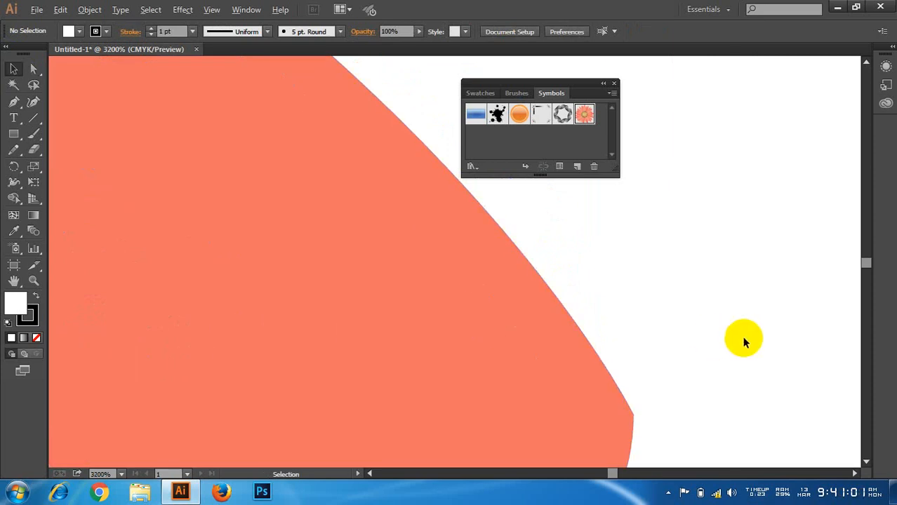
scroll(744, 342, down, 10)
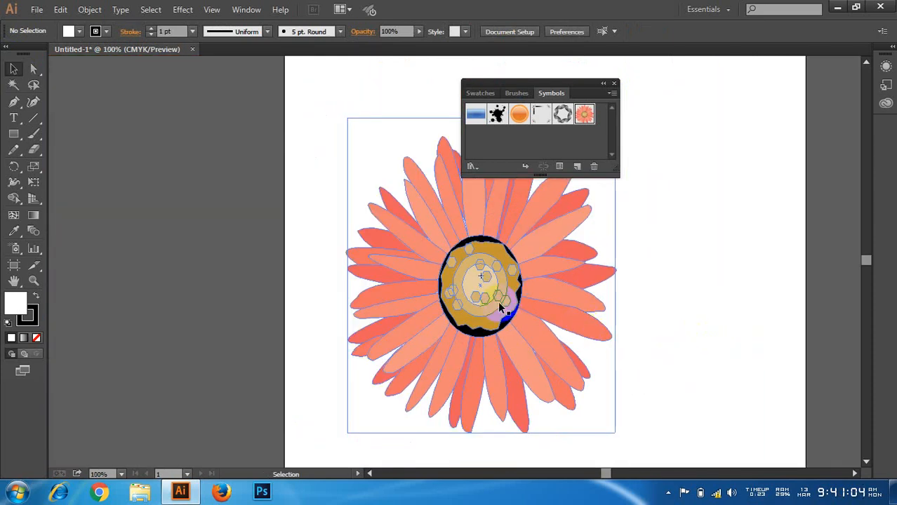
drag(498, 301, 453, 294)
key(Delete)
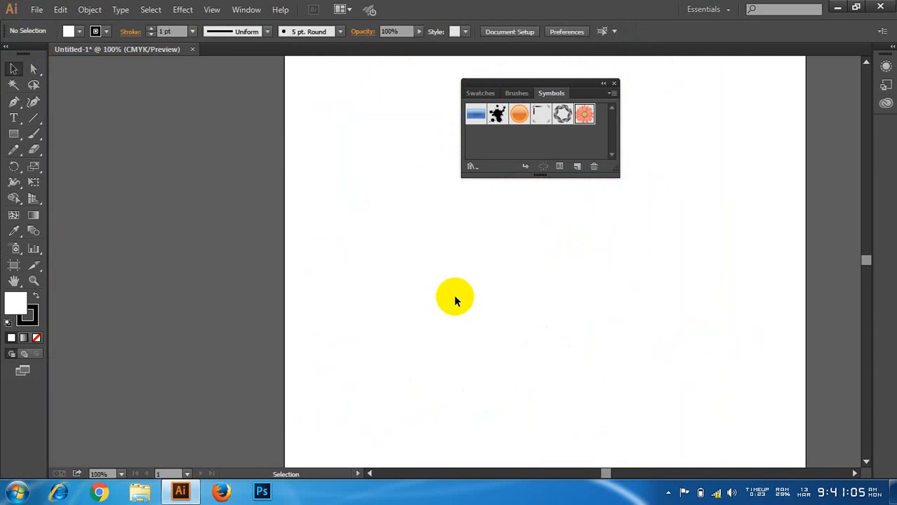
Step: Draw a square of about 0.96 in on the upper part of the artboard
scroll(329, 288, down, 2)
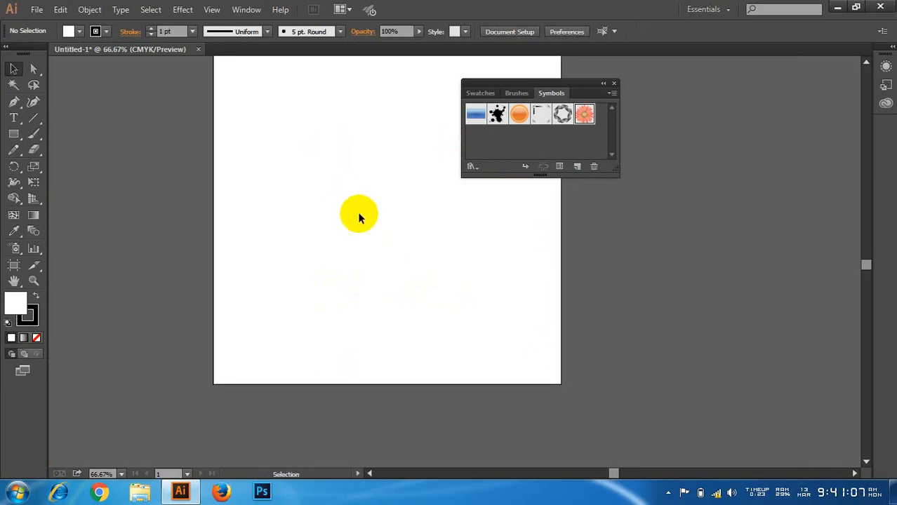
scroll(429, 280, up, 1)
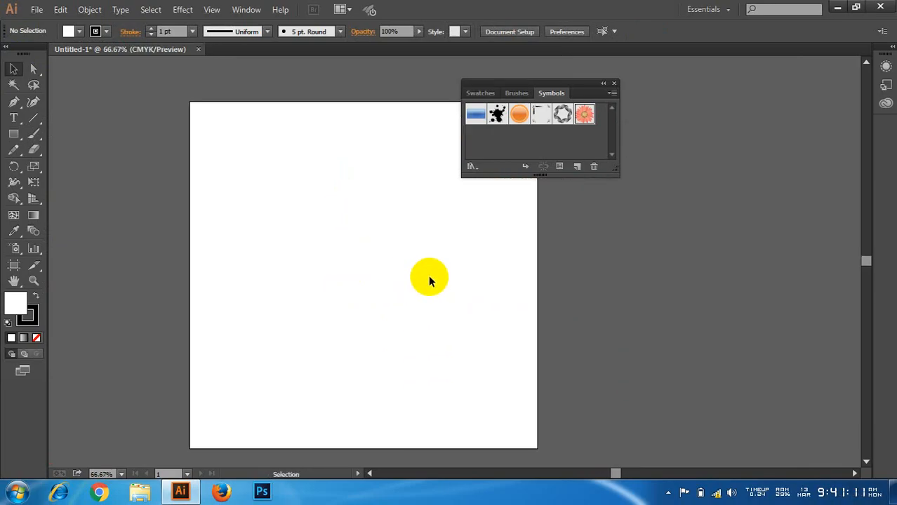
click(14, 134)
mouse_move(265, 182)
mouse_down()
mouse_move(295, 212)
mouse_move(286, 211)
mouse_up()
click(14, 68)
Step: Give the square a black fill and remove its stroke
click(34, 297)
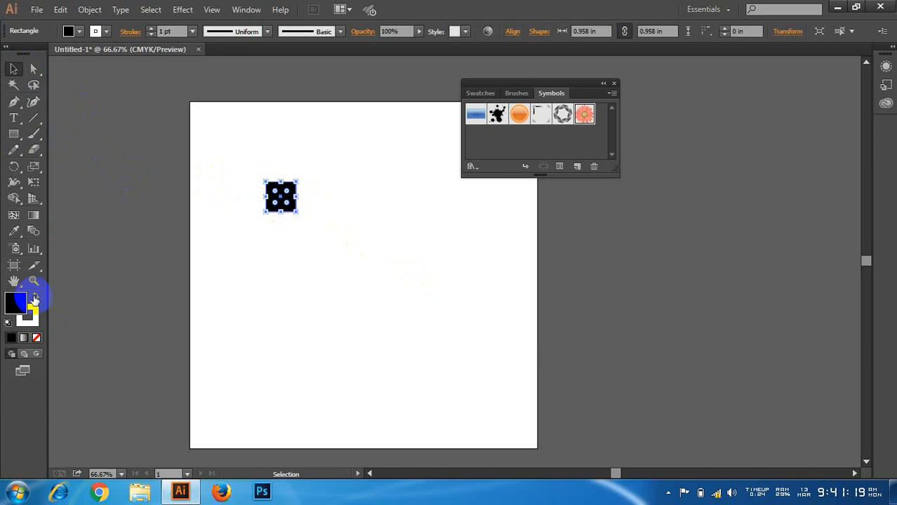
click(27, 315)
click(37, 337)
click(15, 303)
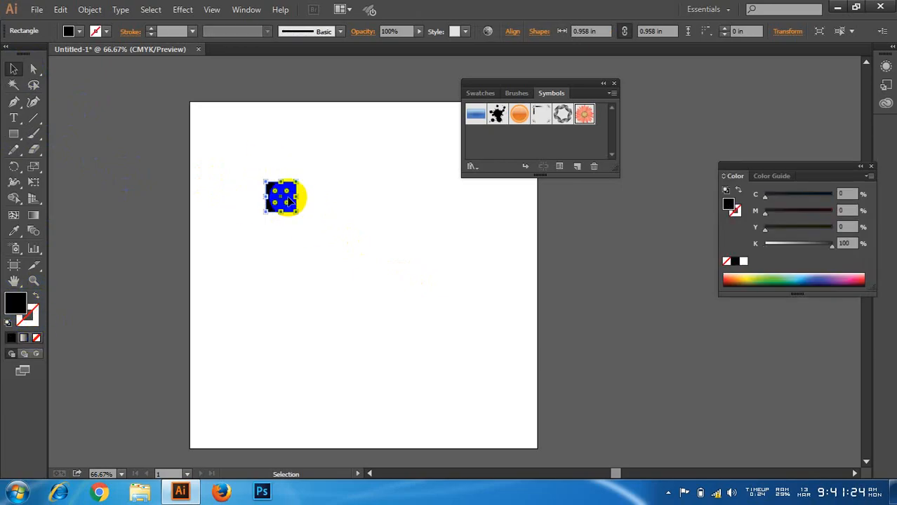
Step: Move the black square slightly to the left and delete it
scroll(288, 200, up, 2)
drag(290, 195, 244, 195)
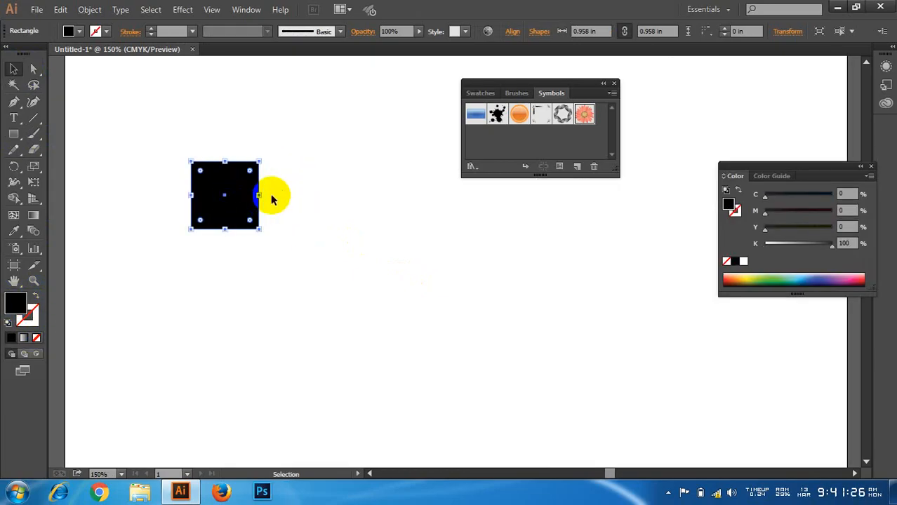
click(272, 200)
click(244, 205)
key(Delete)
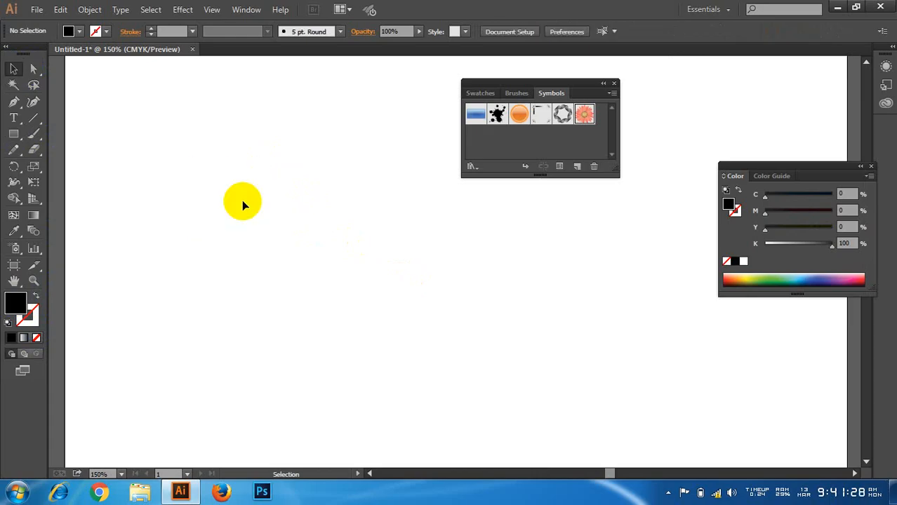
Step: Draw a straight vertical line about 7 in long with the Pen tool down the artboard
click(13, 102)
scroll(232, 239, down, 2)
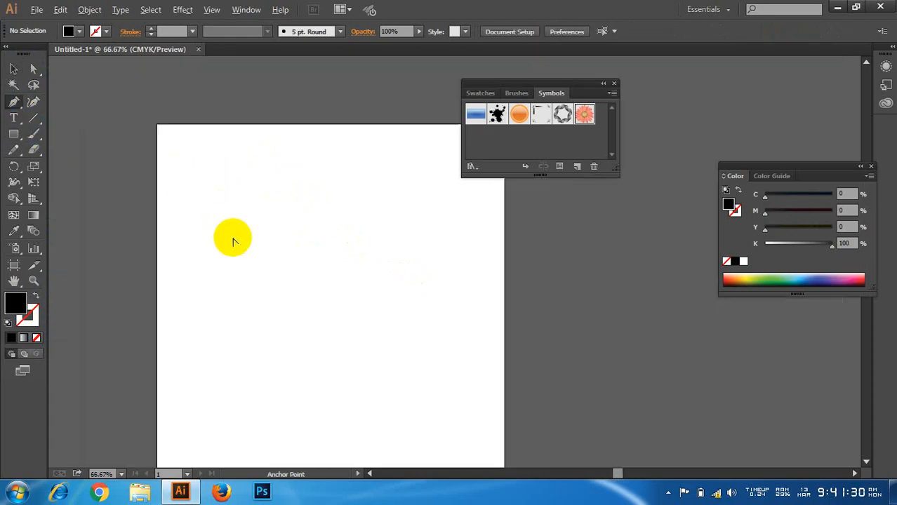
scroll(290, 239, down, 2)
scroll(291, 239, down, 1)
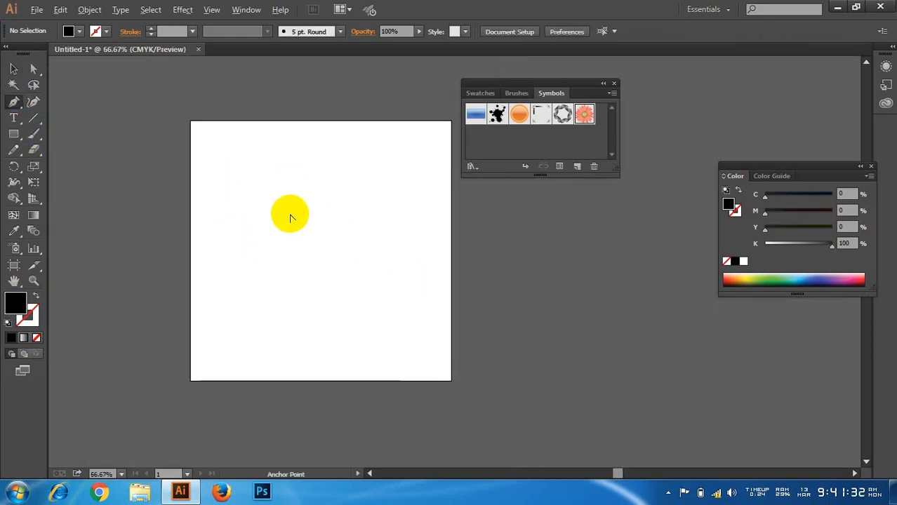
scroll(290, 214, up, 1)
click(295, 138)
click(295, 359)
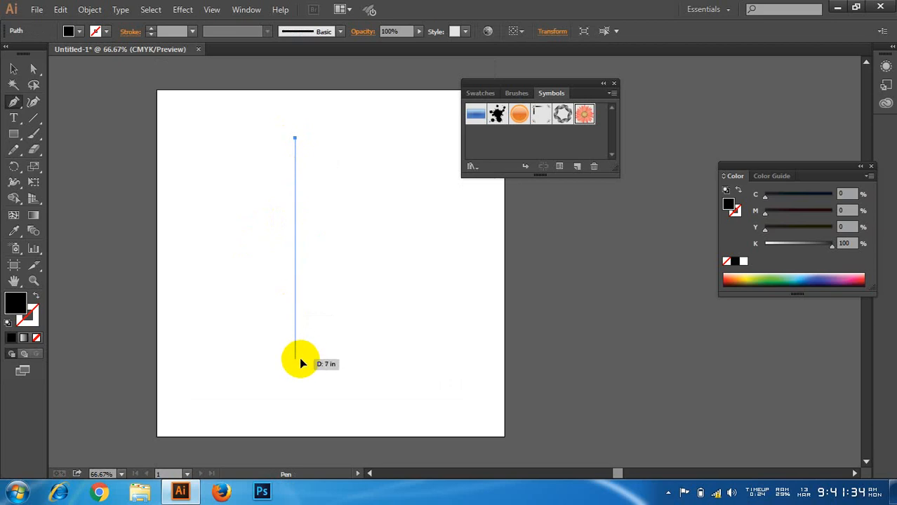
Step: Select the vertical line and set its stroke weight to 100 pt
click(13, 68)
scroll(263, 188, up, 1)
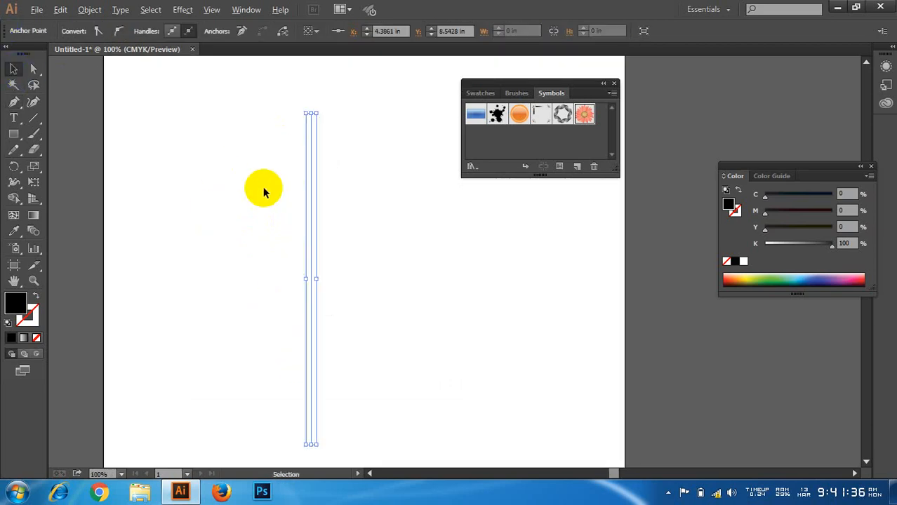
drag(268, 160, 364, 164)
click(244, 10)
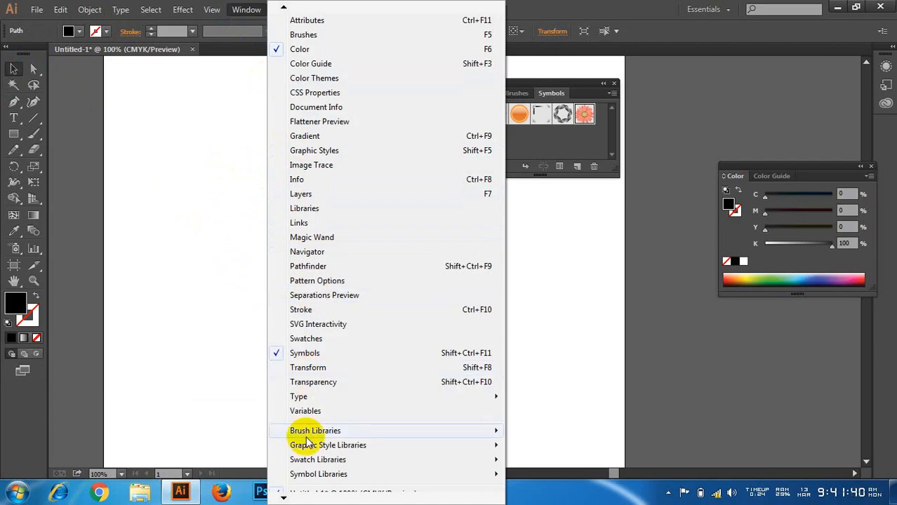
click(313, 311)
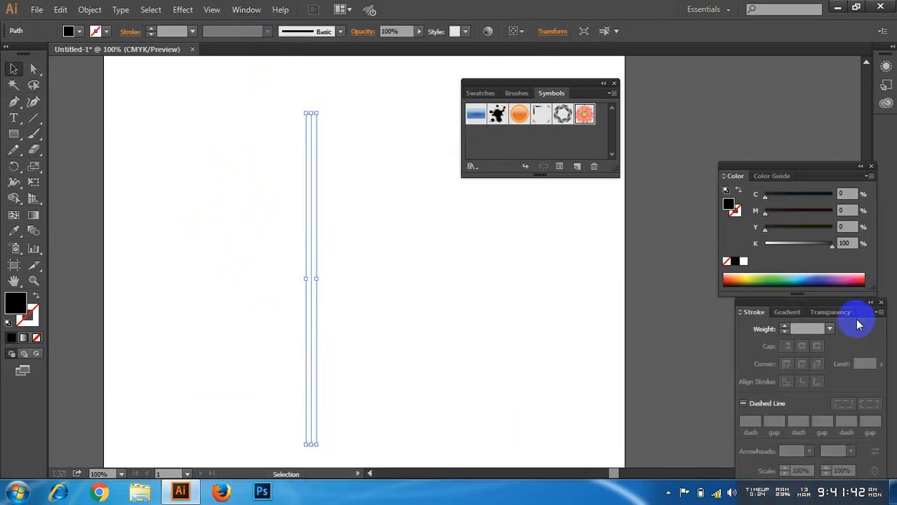
mouse_move(836, 304)
mouse_down()
mouse_move(601, 236)
mouse_move(601, 220)
mouse_up()
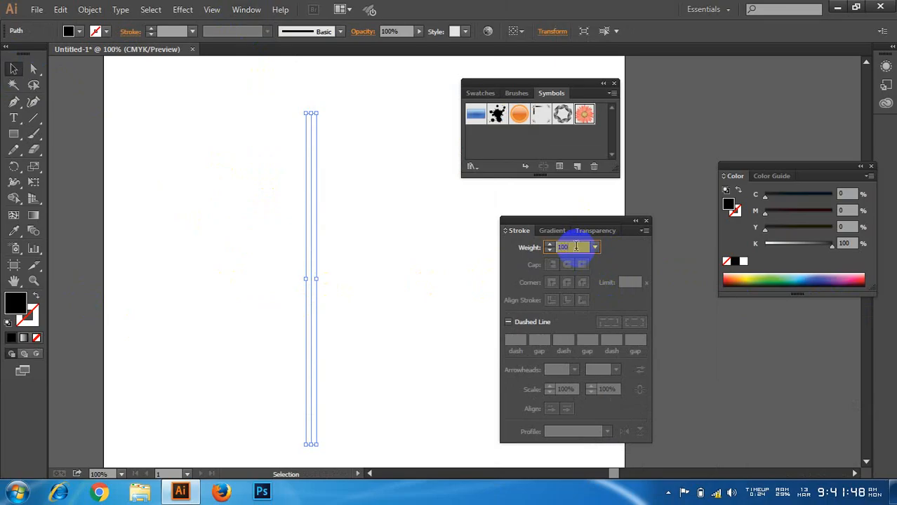
key(Return)
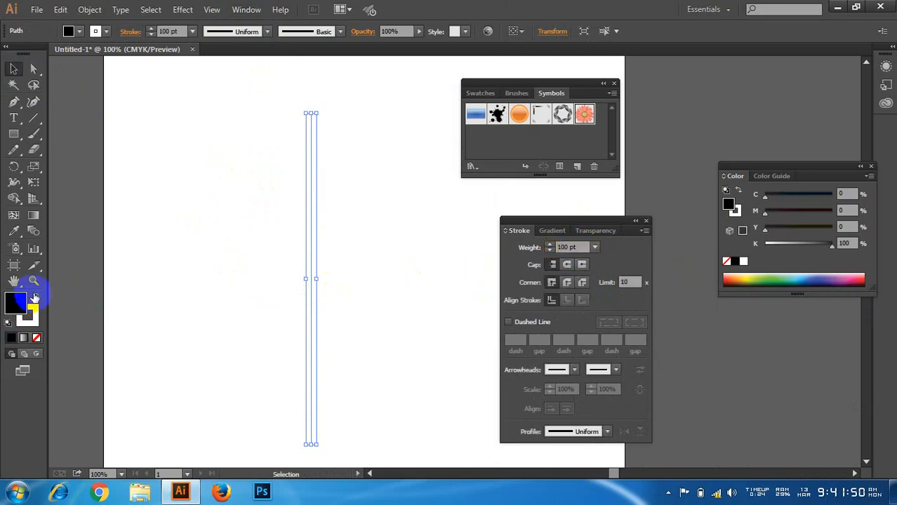
Step: Give the line a black stroke without fill and switch to Direct Selection
click(33, 297)
click(37, 337)
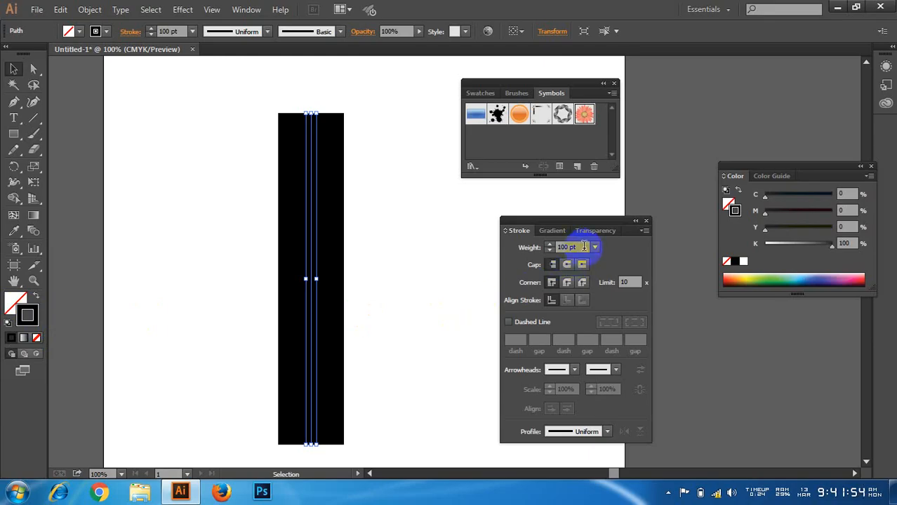
drag(584, 246, 553, 247)
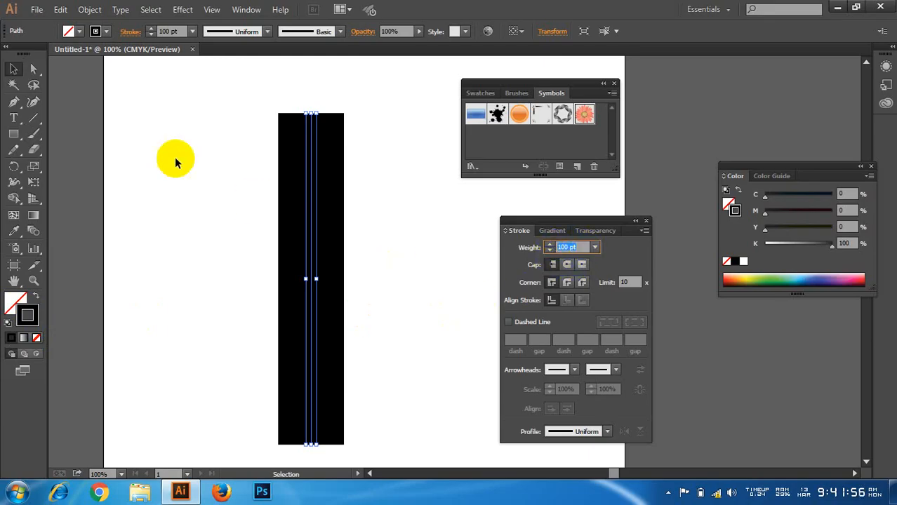
key(a)
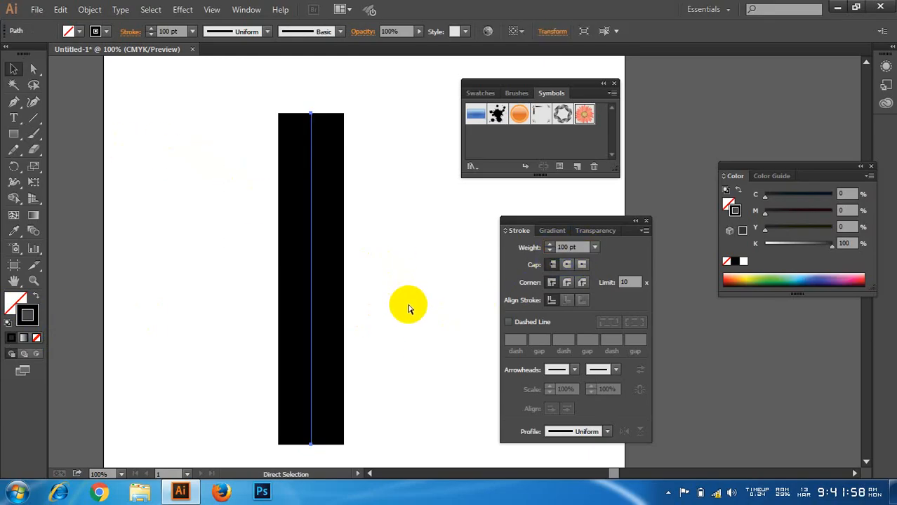
Step: Paste a copy of the black line in front and give it a 90 pt white stroke (ffffff)
key(v)
click(553, 245)
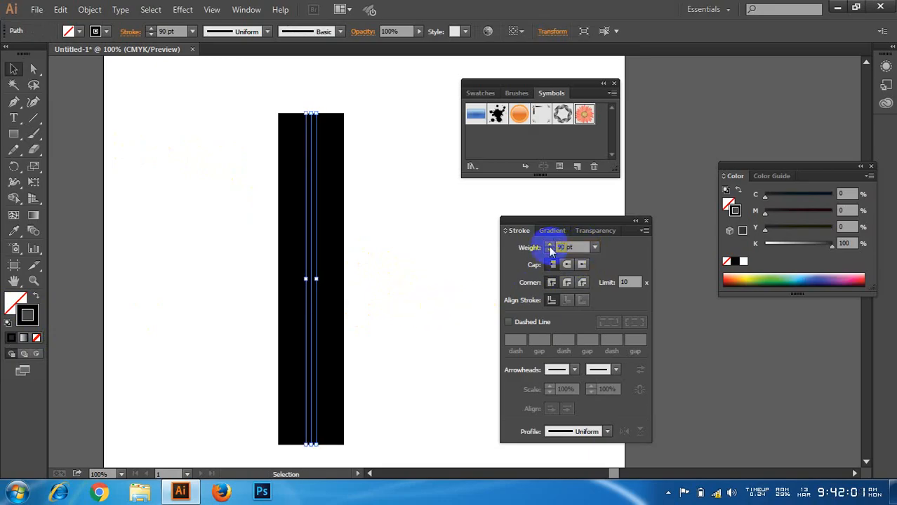
double_click(28, 315)
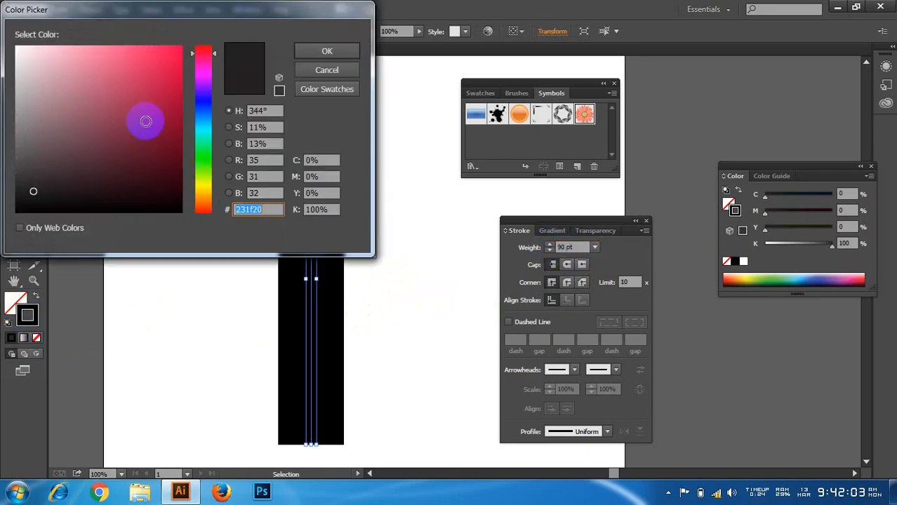
click(18, 48)
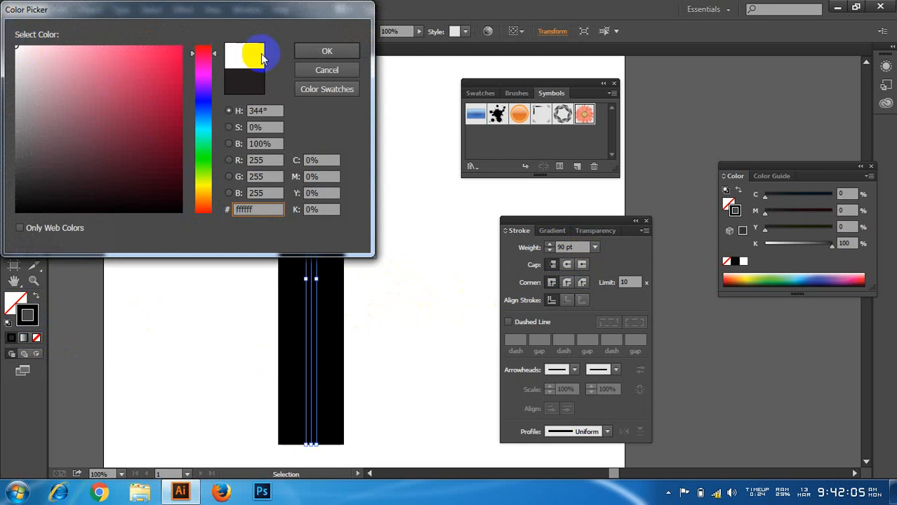
click(313, 50)
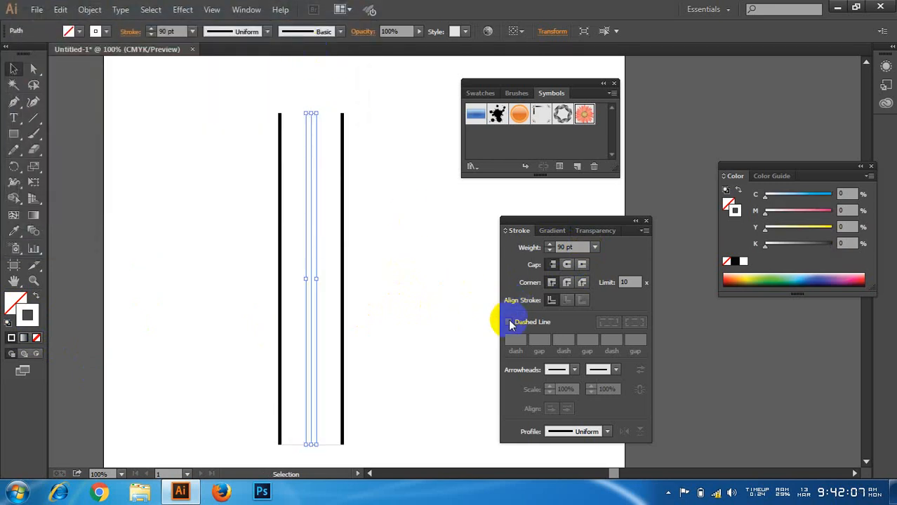
Step: Make the white line dashed with a 6 pt dash and a 6 pt gap
click(509, 323)
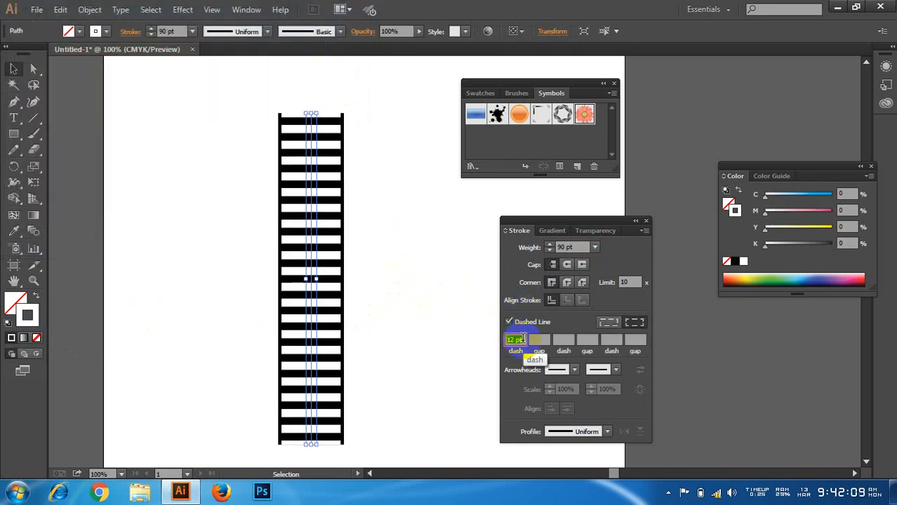
text(6)
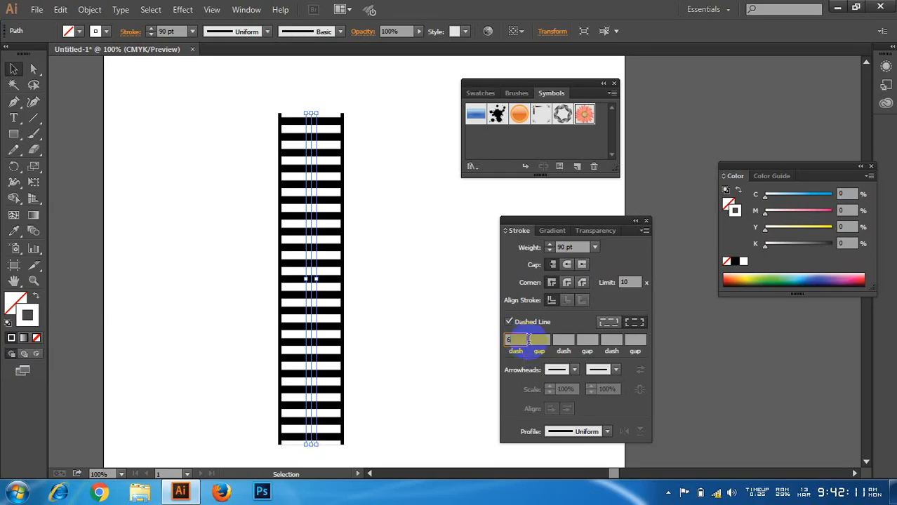
click(538, 343)
text(6)
click(523, 370)
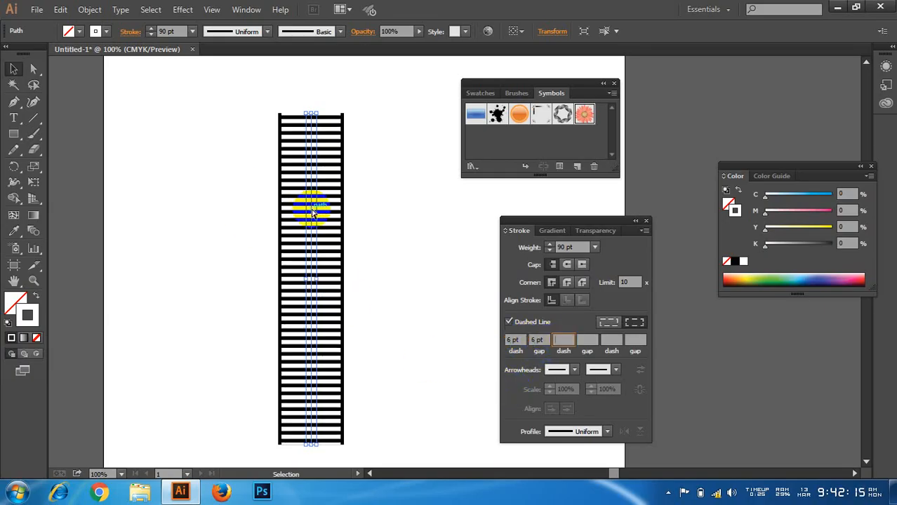
Step: Paste a copy of the dashed line in front, turn off its dashes and set its weight to 80 pt
key(a)
key(v)
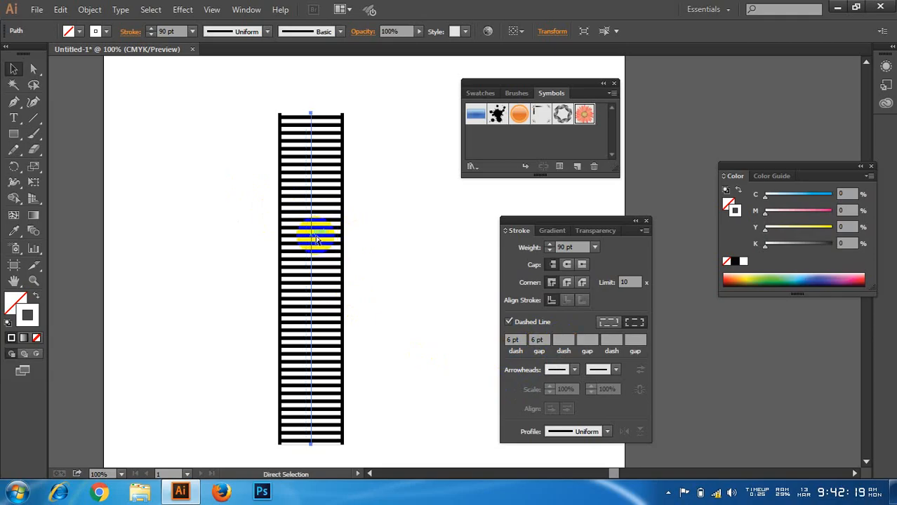
key(ctrl+f)
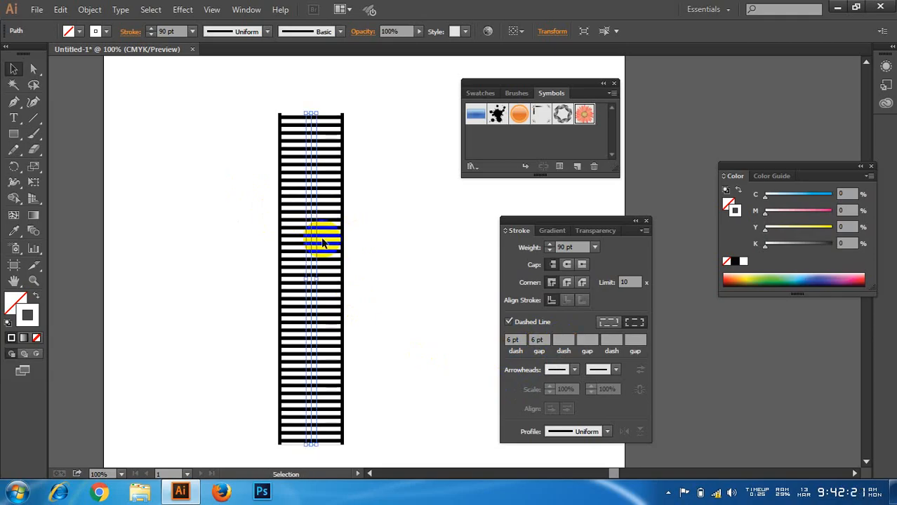
click(509, 321)
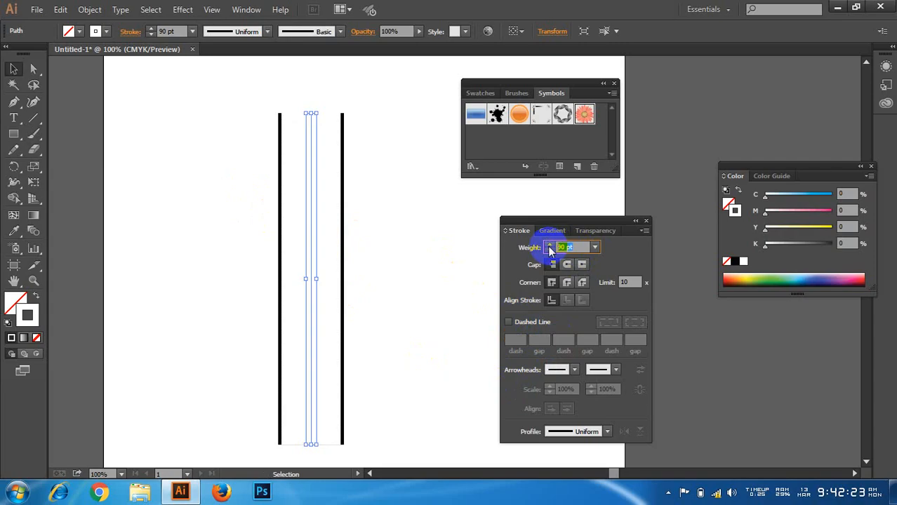
click(549, 247)
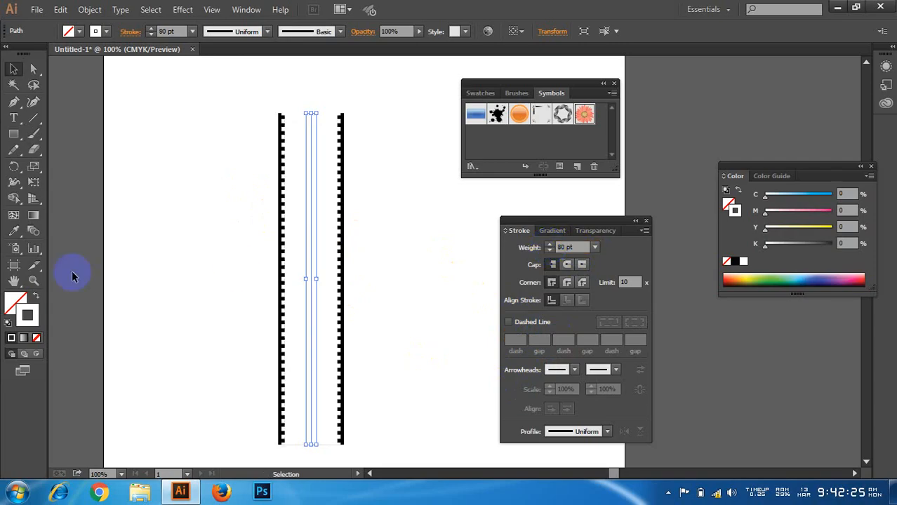
Step: Change the stroke color of the 80 pt line to black
double_click(26, 312)
click(108, 175)
drag(107, 174, 6, 226)
click(327, 52)
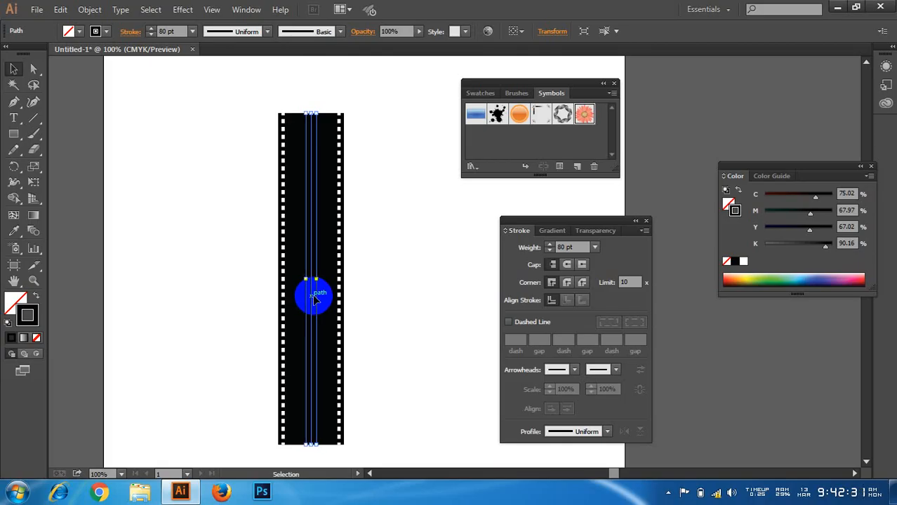
Step: Paste another copy of the line in front and give it a 70 pt white stroke (ffffff)
key(ctrl+f)
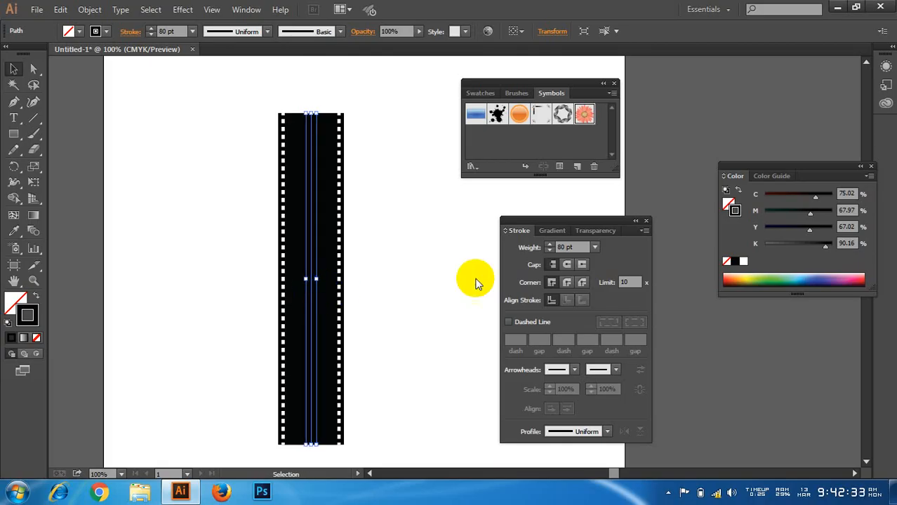
drag(572, 247, 546, 246)
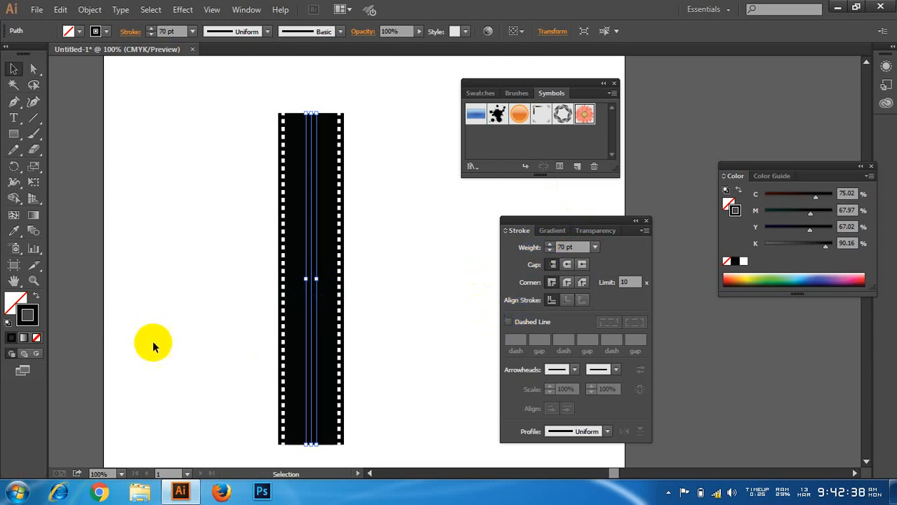
click(29, 316)
double_click(28, 317)
drag(77, 88, 3, 32)
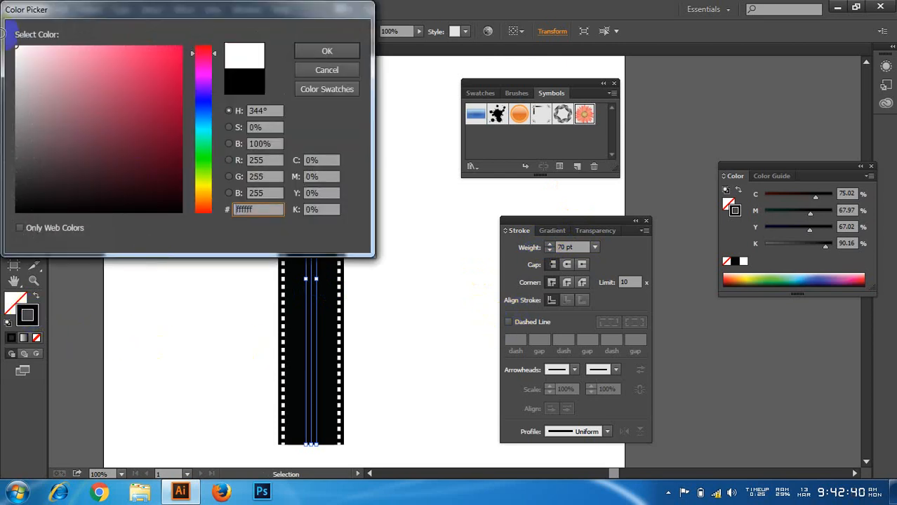
click(343, 50)
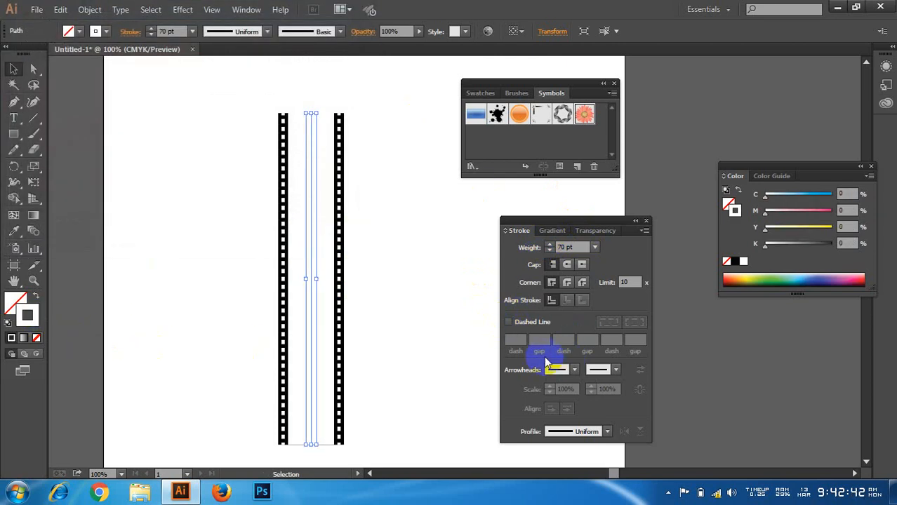
Step: Make the 70 pt white line dashed with a 60 pt dash and a 6 pt gap, then deselect it
click(509, 322)
click(515, 340)
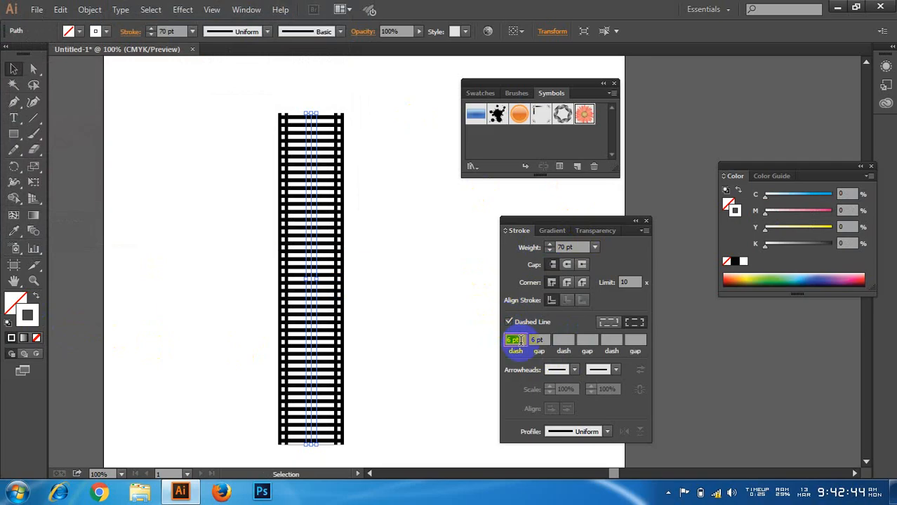
text(6)
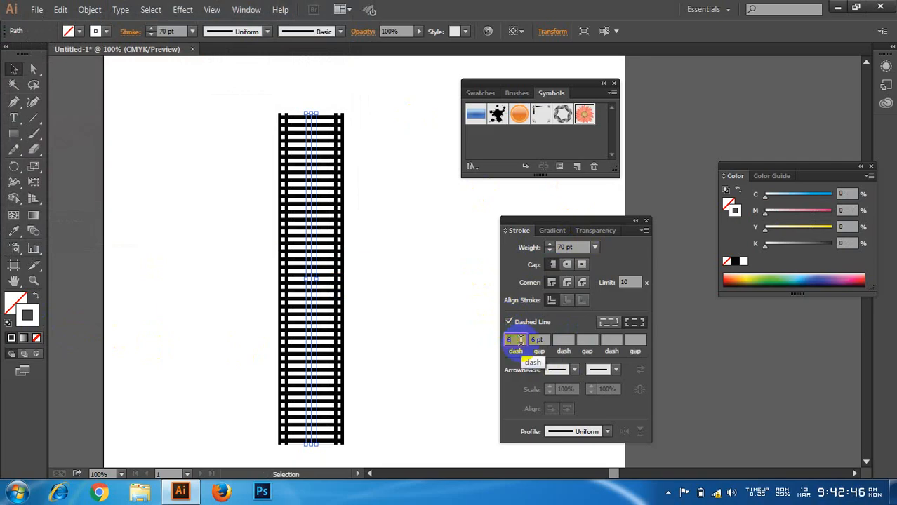
text(0)
click(564, 340)
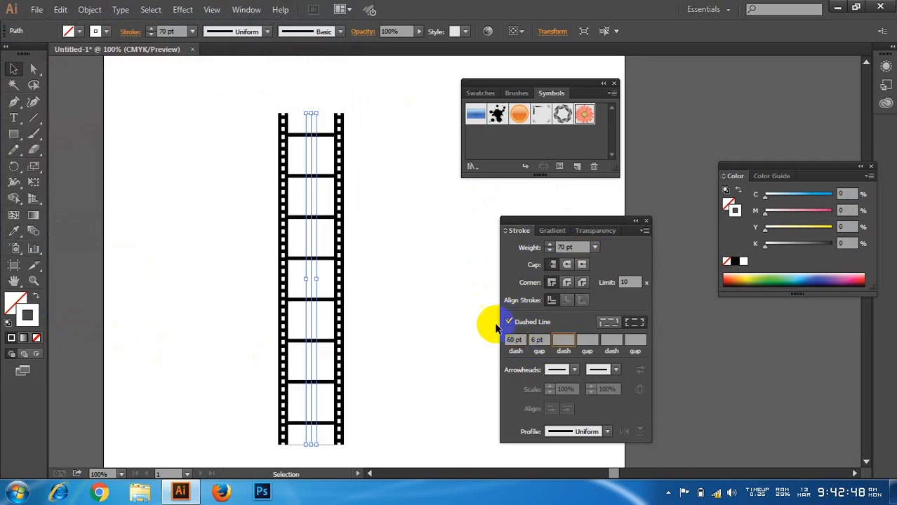
click(417, 281)
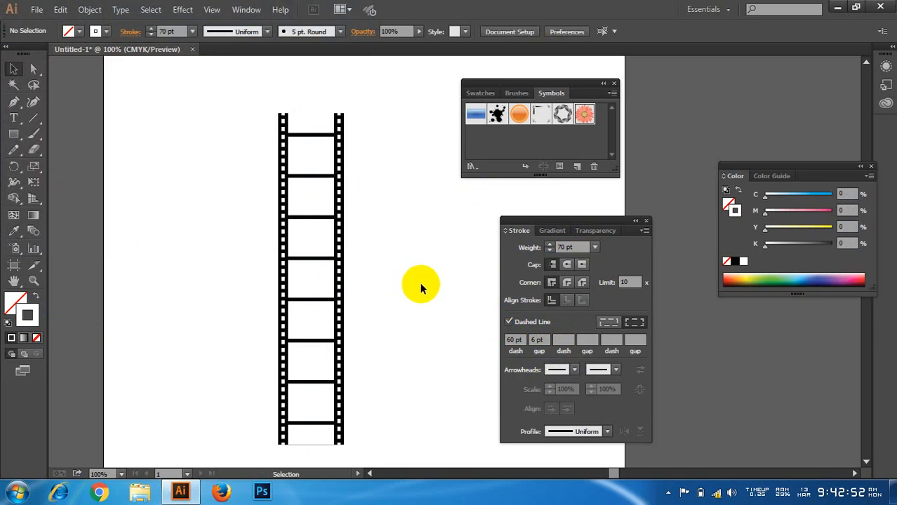
Step: Select all stacked lines of the film strip and stretch them downward past the artboard's lower edge
scroll(356, 274, down, 6)
drag(162, 214, 417, 358)
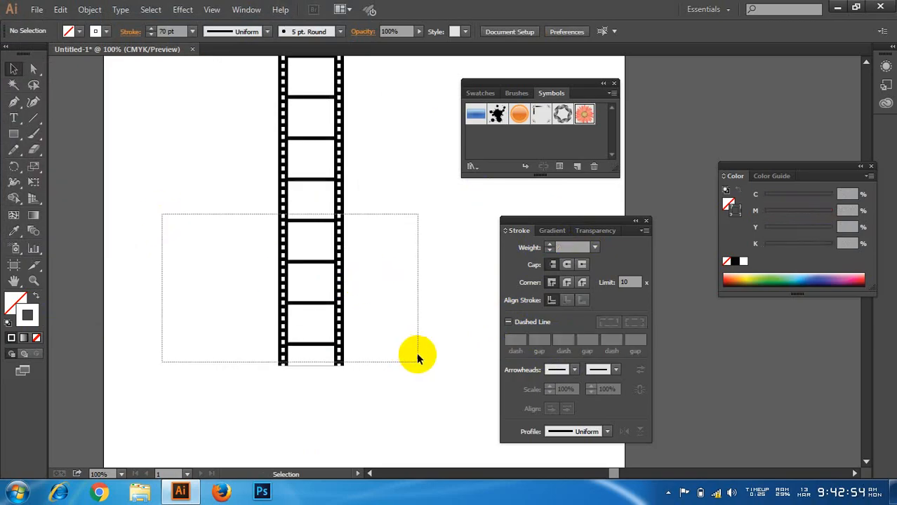
scroll(361, 332, down, 7)
drag(311, 270, 311, 459)
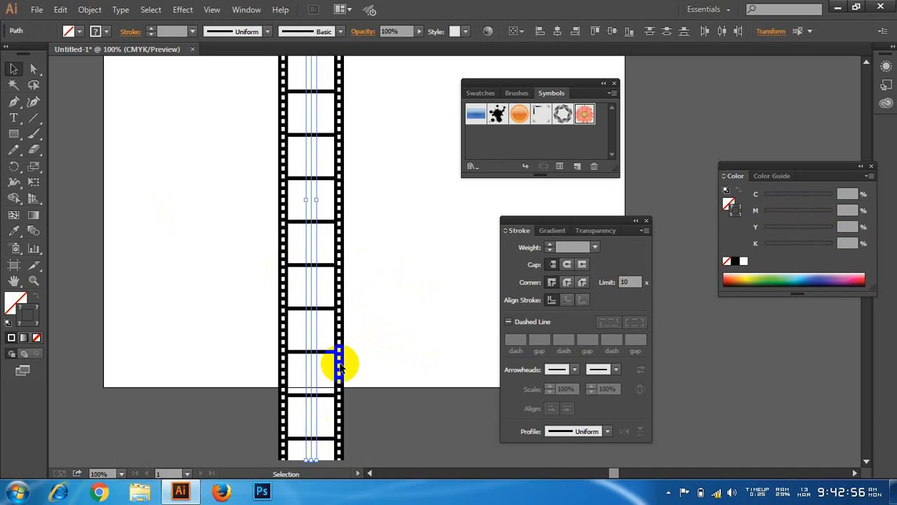
scroll(366, 327, up, 3)
drag(400, 302, 406, 307)
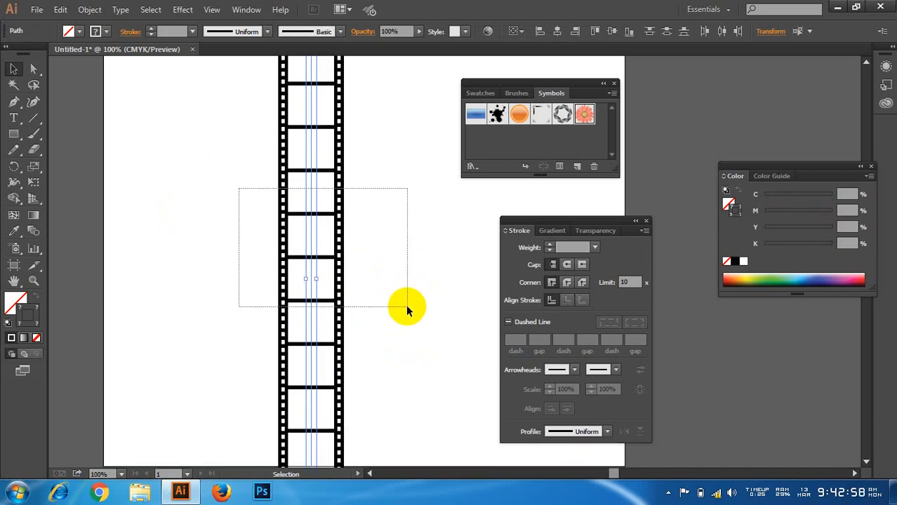
drag(327, 144, 312, 196)
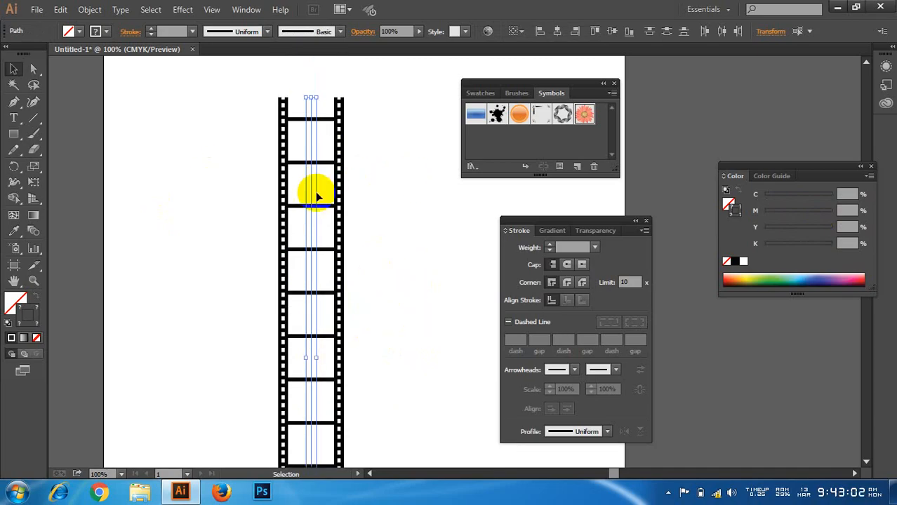
Step: Save the selected film strip as a new Movie Clip symbol named film
drag(309, 191, 512, 145)
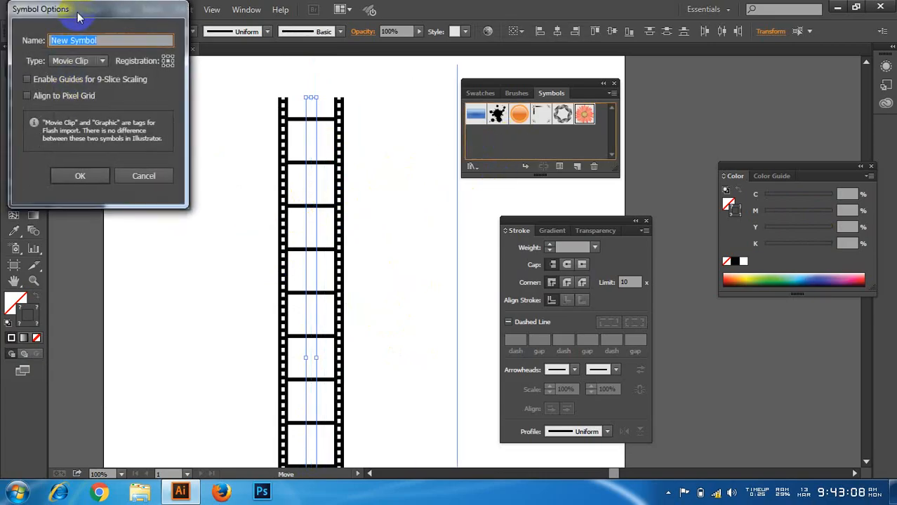
drag(77, 18, 146, 43)
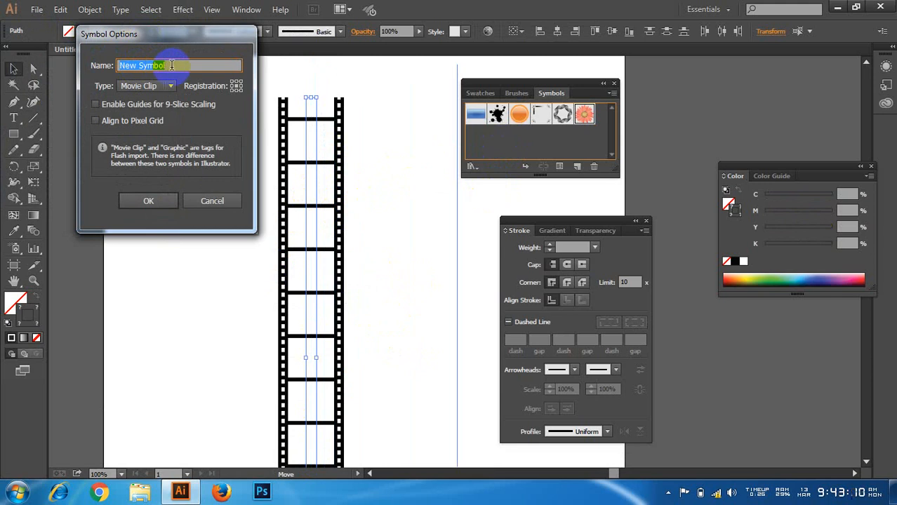
text(film)
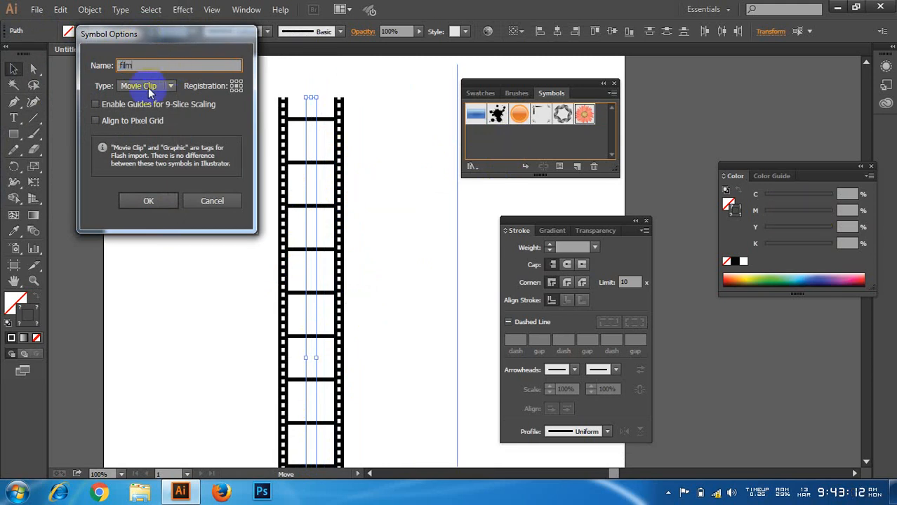
click(148, 201)
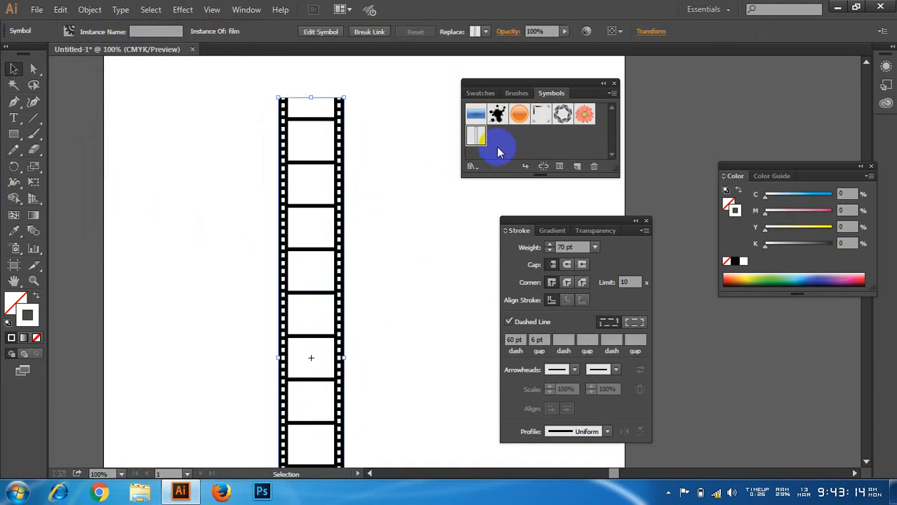
Step: Place a trial instance of the film symbol beside the original strip, and delete both from the artboard
drag(476, 136, 199, 195)
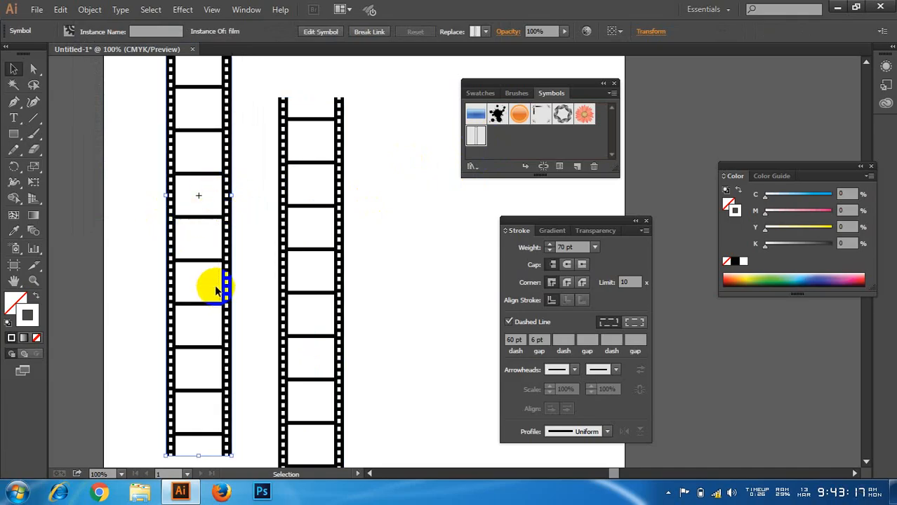
key(Delete)
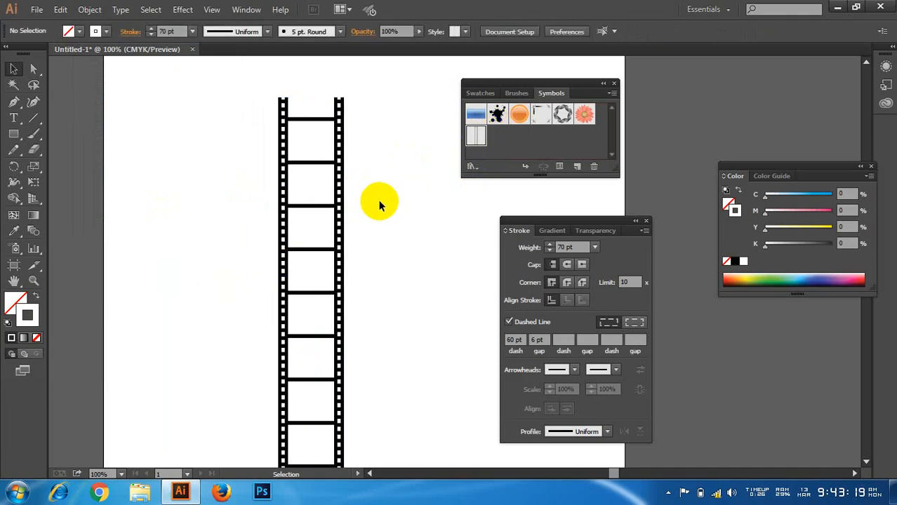
drag(377, 202, 195, 350)
key(Delete)
Step: Place an instance of the film symbol on the empty artboard, extending past its upper edge, and select it
scroll(232, 321, down, 2)
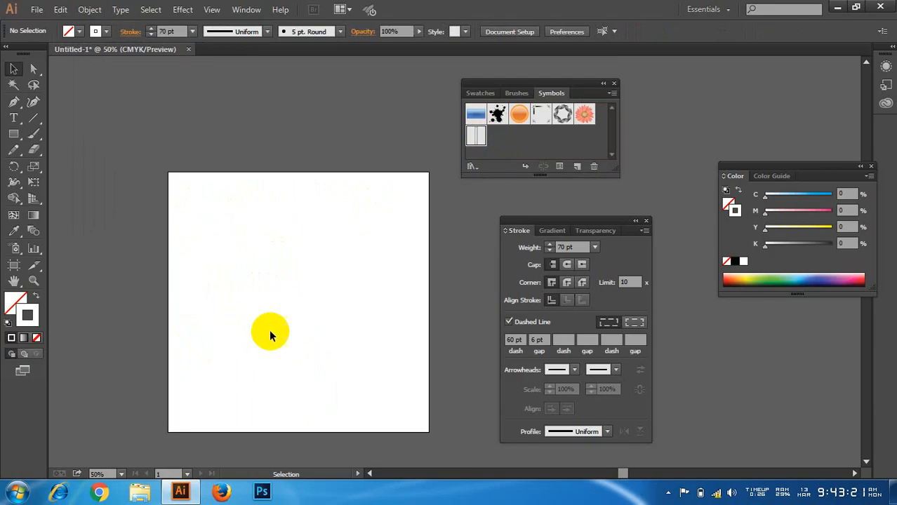
scroll(286, 360, up, 1)
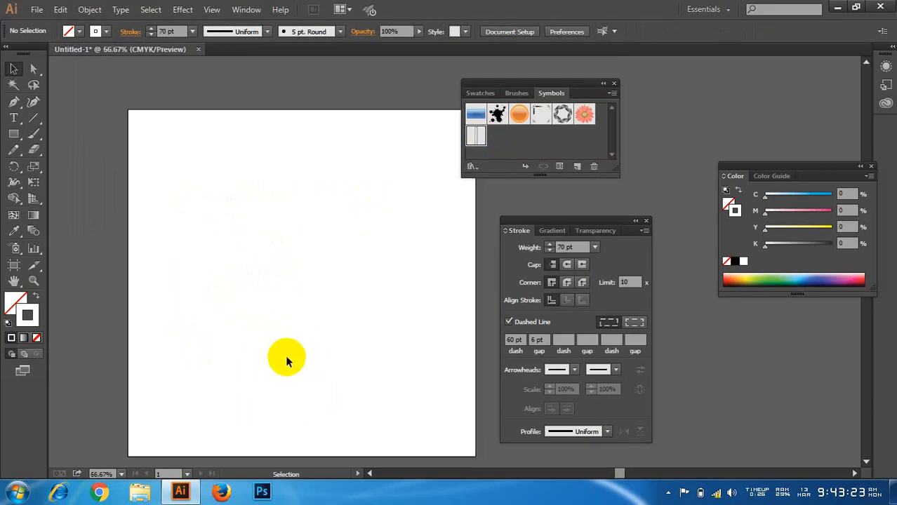
drag(480, 145, 367, 214)
click(260, 350)
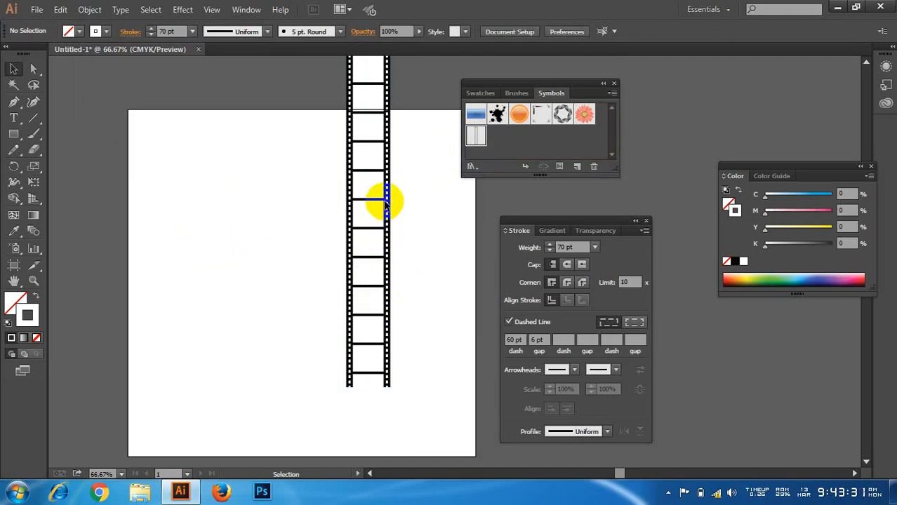
click(349, 253)
click(364, 247)
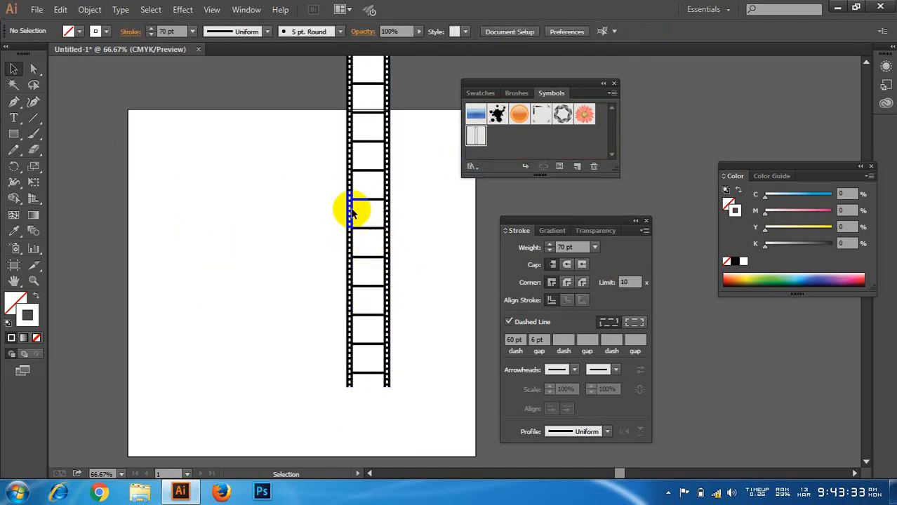
click(368, 257)
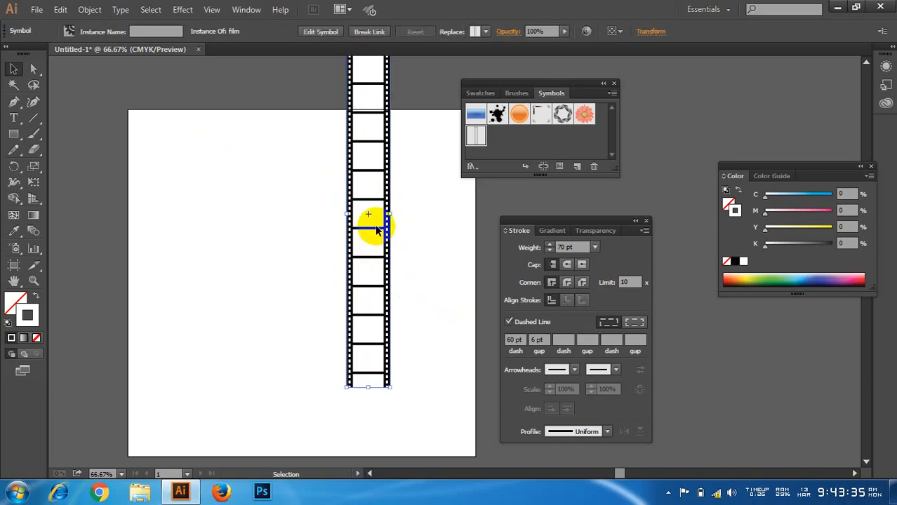
Step: Move the film symbol instance toward the artboard's lower left, and delete it from the artboard
drag(366, 215, 251, 299)
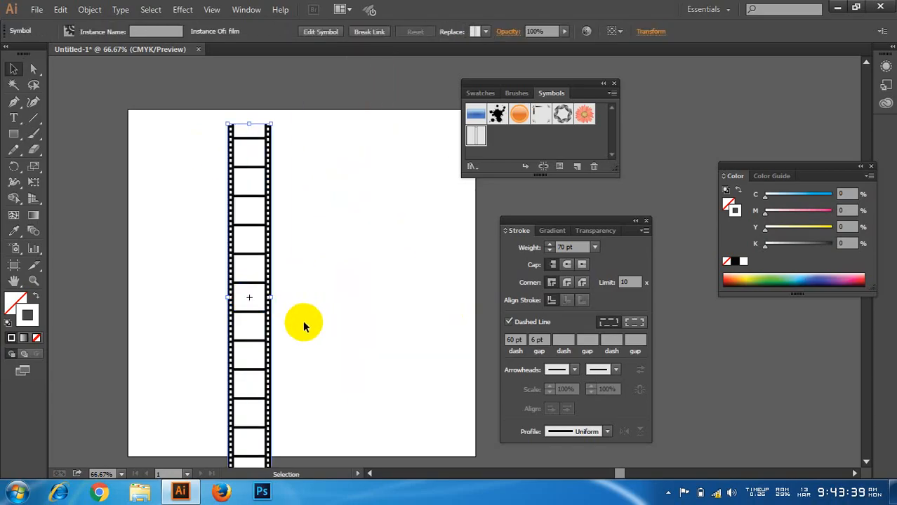
click(303, 327)
drag(181, 170, 386, 432)
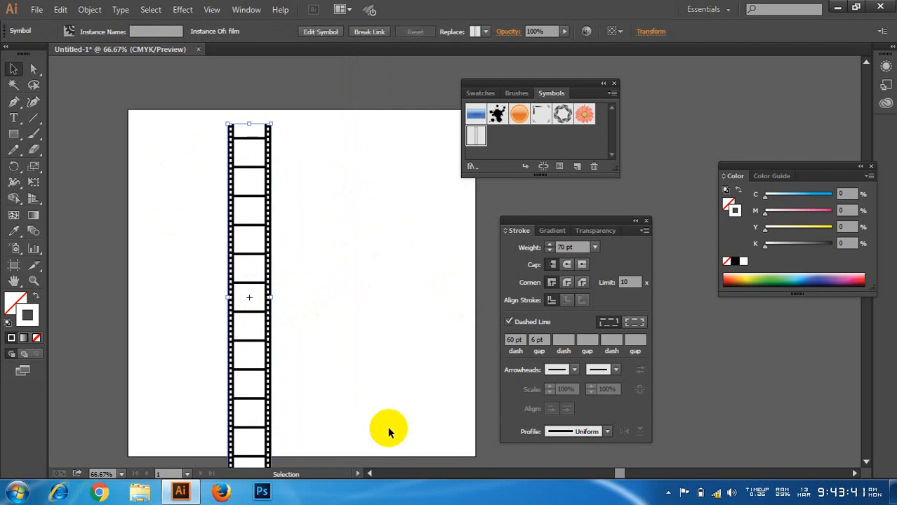
key(Delete)
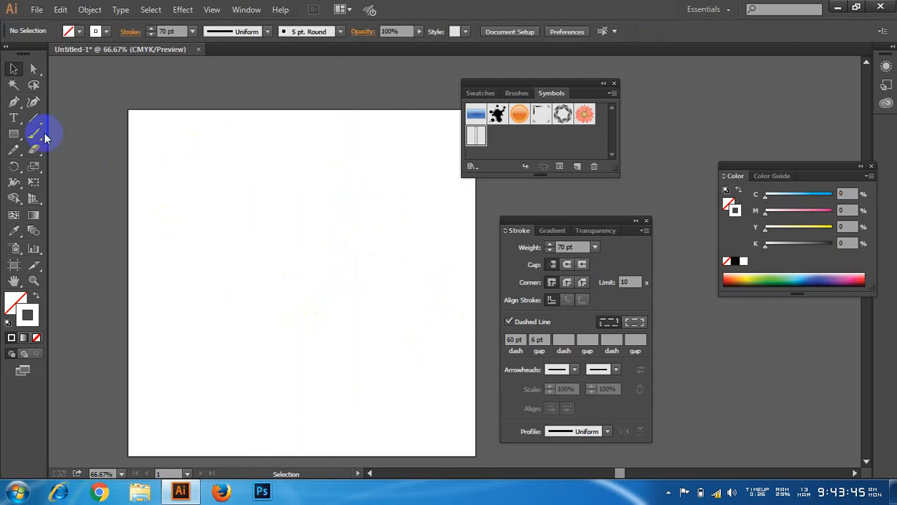
Step: Draw a rectangle about 2.83 in wide and 3.56 in high on the upper part of the artboard
click(13, 133)
drag(284, 173, 376, 285)
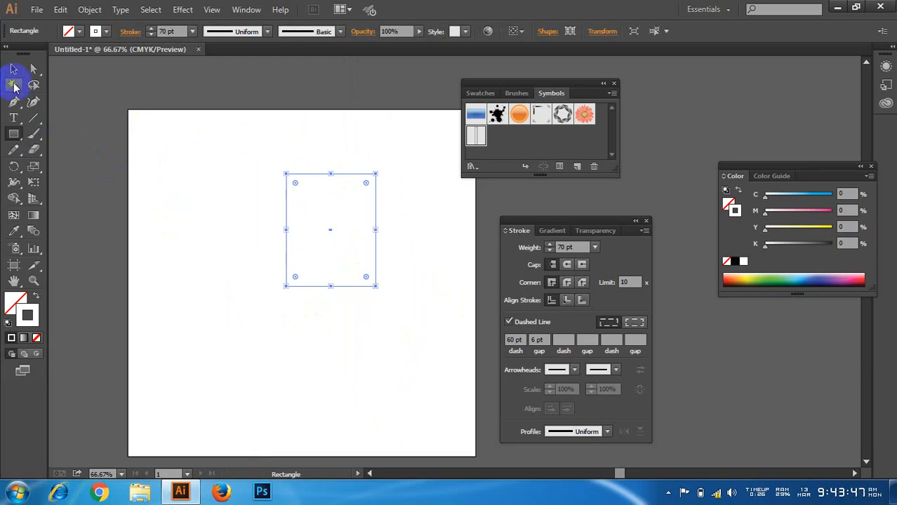
click(13, 69)
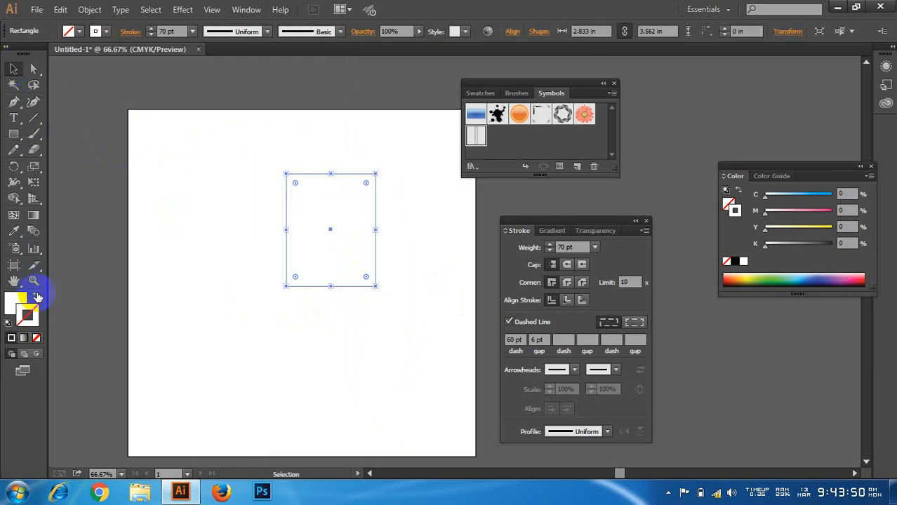
Step: Give the rectangle no stroke and the blue fill 462fea, and shift it toward the artboard's center
double_click(16, 300)
drag(202, 70, 203, 97)
click(150, 57)
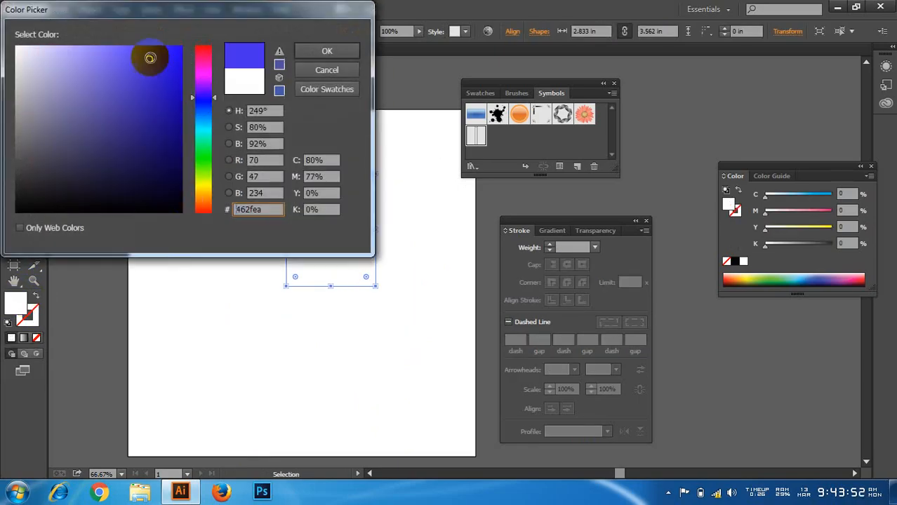
click(301, 51)
drag(356, 244, 285, 278)
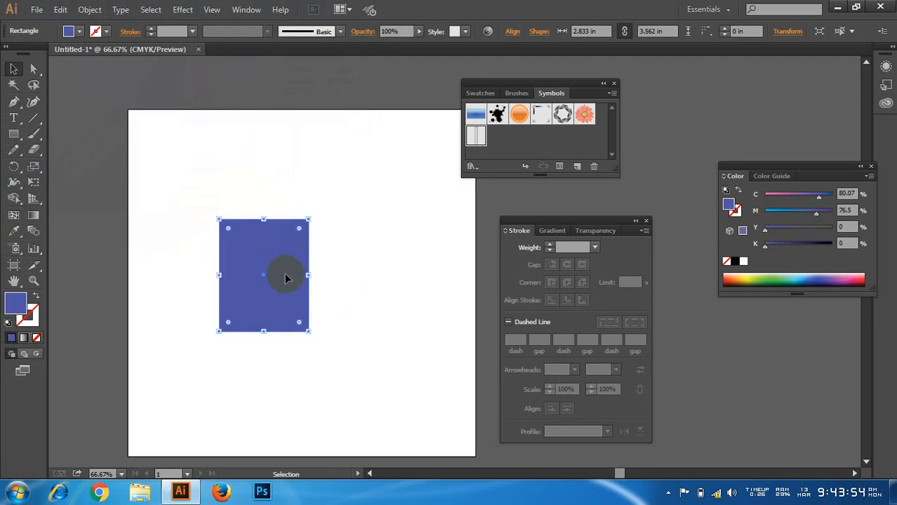
Step: Try to add the blue rectangle to the symbols, and delete the rectangle from the artboard
drag(277, 242, 525, 137)
click(149, 201)
click(208, 201)
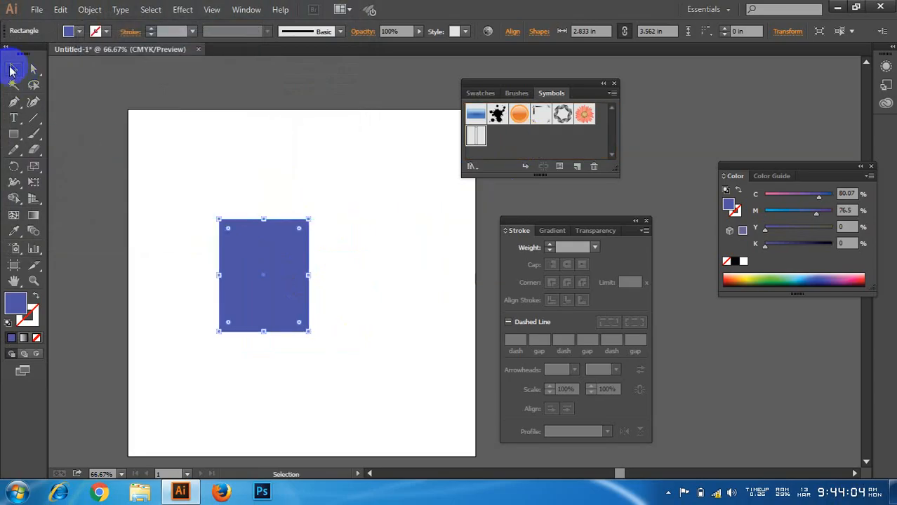
drag(176, 160, 381, 364)
key(Delete)
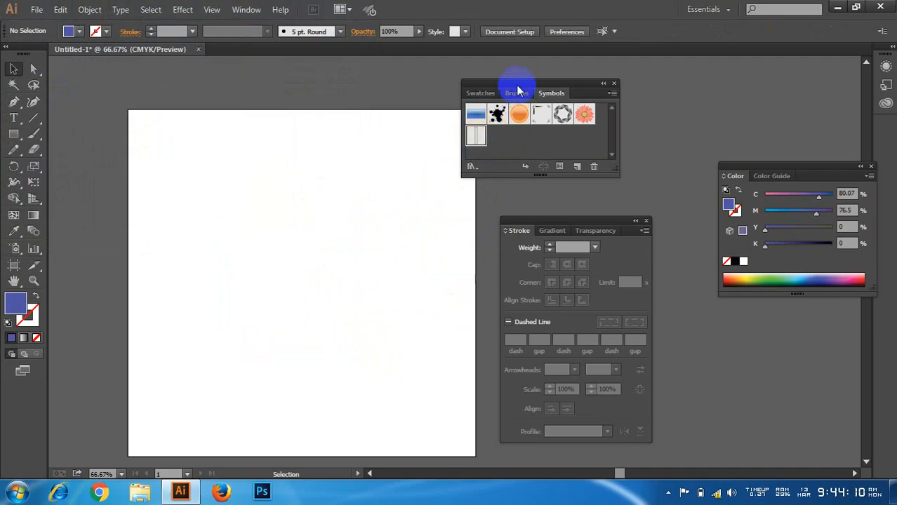
Step: Reposition the floating Symbols panel so that it sits clear of the artboard
drag(516, 89, 643, 84)
click(659, 143)
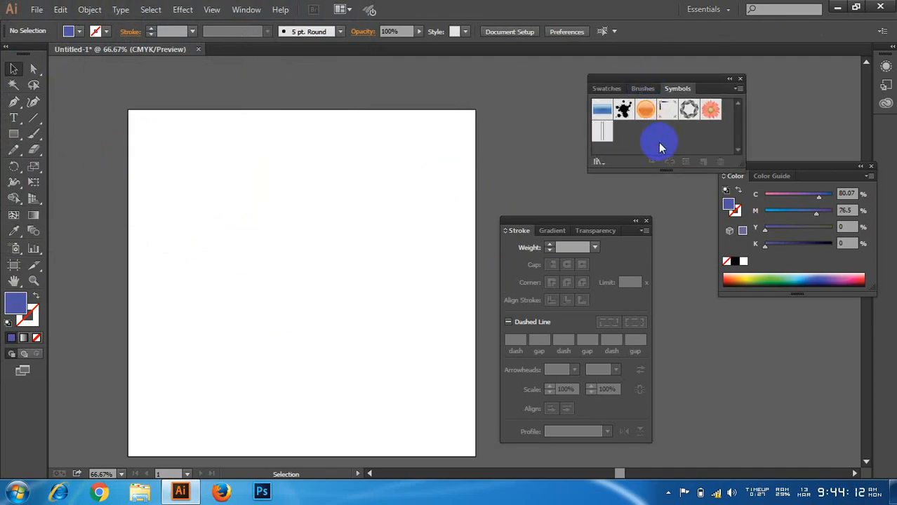
drag(675, 86, 595, 92)
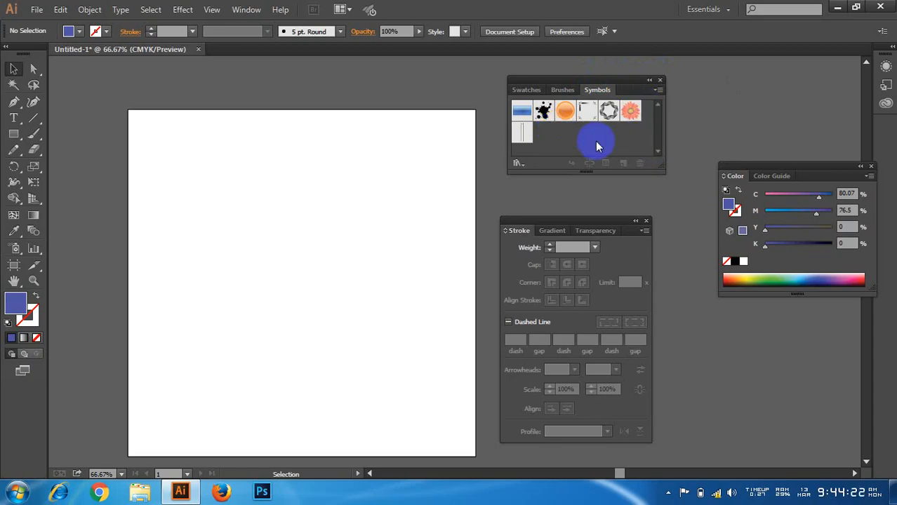
Step: Display the color swatches and draw a square about 4.08 in wide on the upper part of the artboard
click(526, 90)
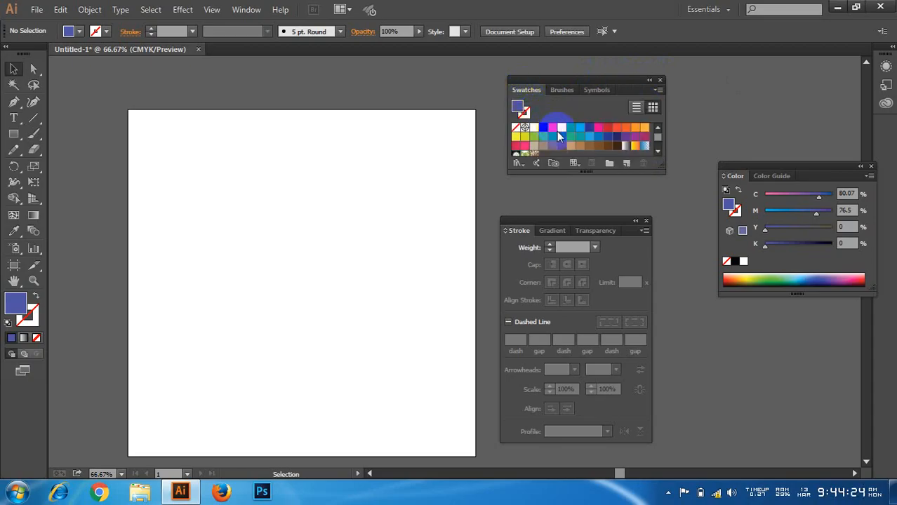
scroll(558, 134, up, 3)
click(14, 133)
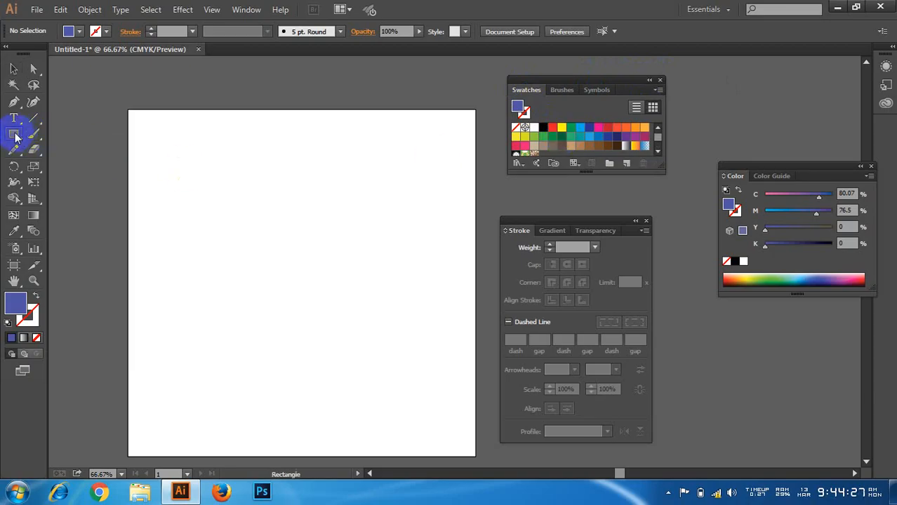
drag(245, 154, 374, 282)
Step: Try several swatches as the square's fill, including yellow-green and cyan, ending with the dark blue swatch
click(525, 136)
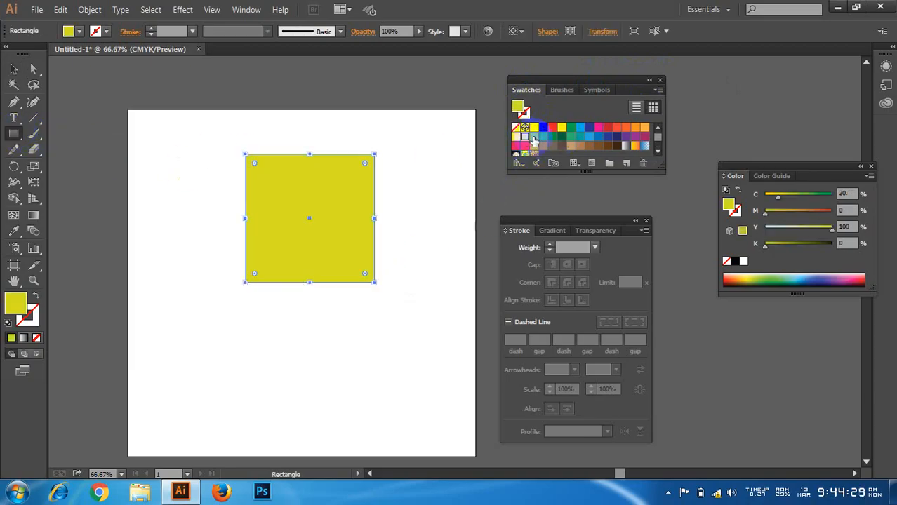
click(534, 136)
click(570, 138)
click(580, 128)
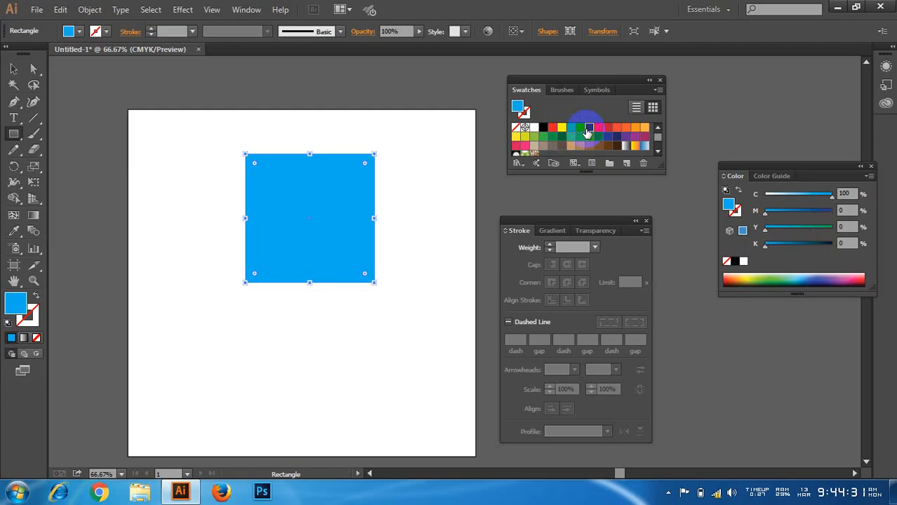
click(589, 127)
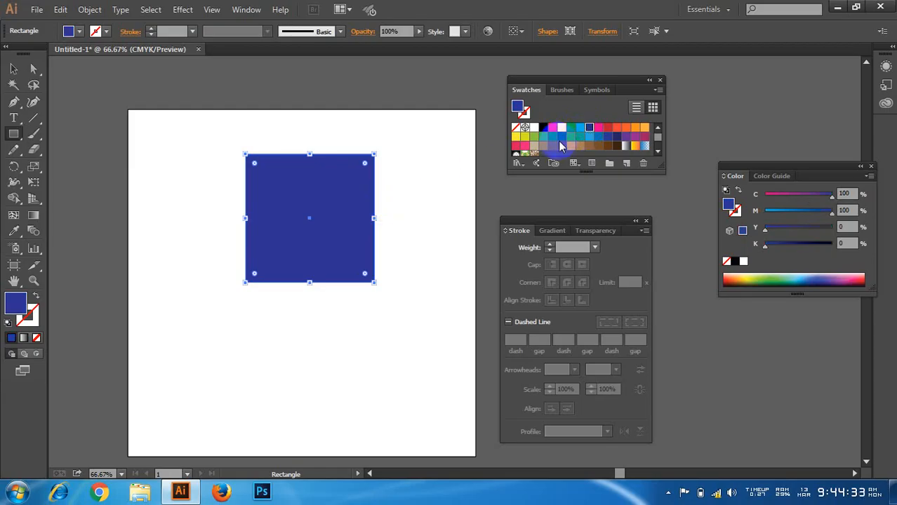
Step: Examine the available swatches, brushes and symbols together with the option lists for each of them
click(657, 90)
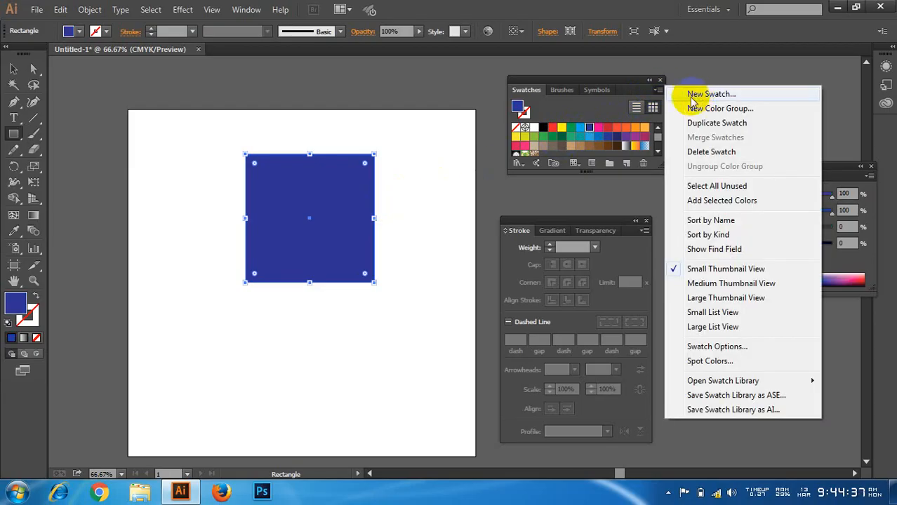
click(562, 90)
scroll(565, 133, down, 2)
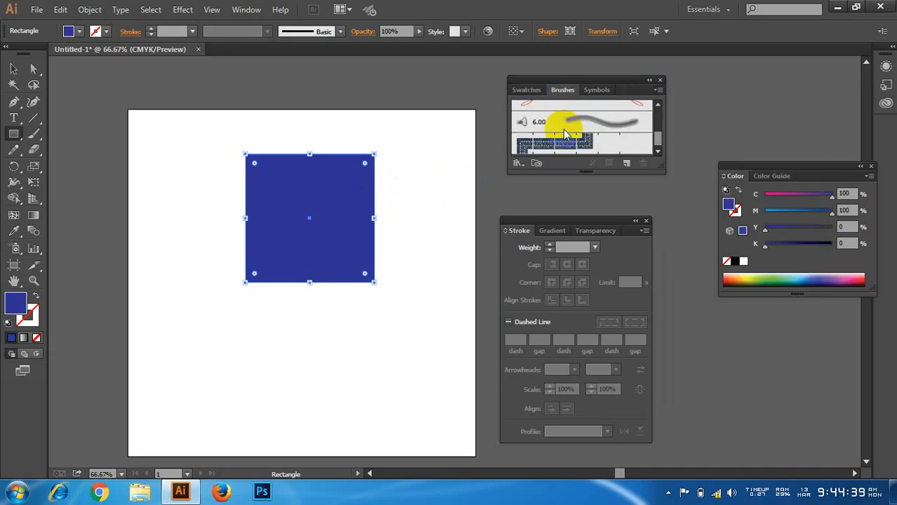
scroll(566, 132, up, 2)
click(657, 90)
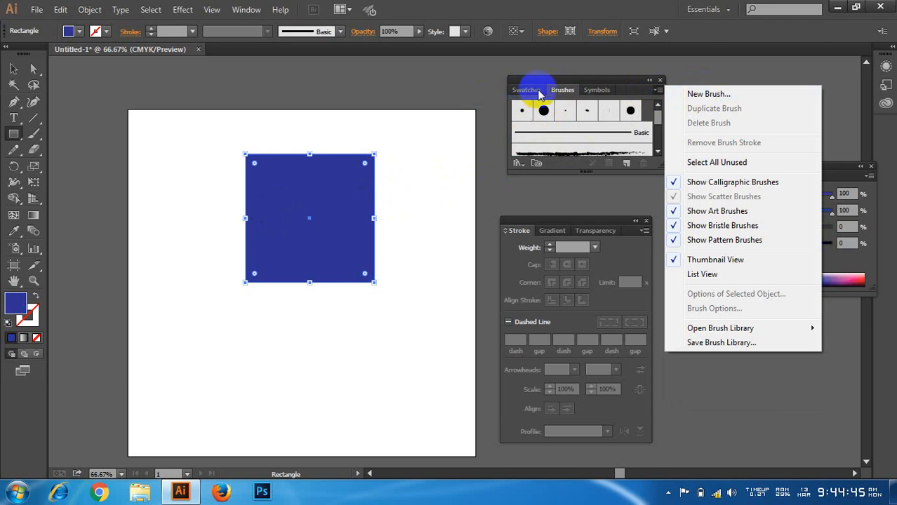
click(562, 90)
click(598, 90)
click(657, 90)
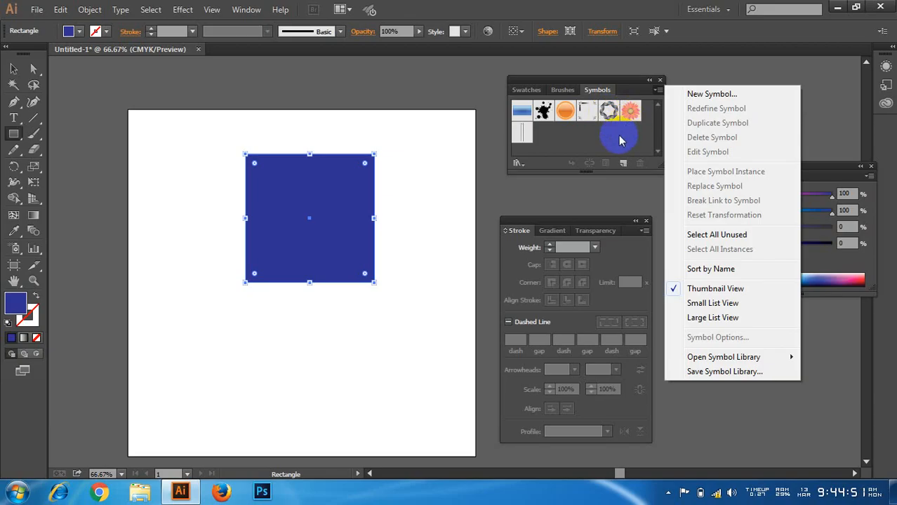
click(621, 141)
Step: Select the dark blue square, nudge it down and to the left, and delete it
click(13, 69)
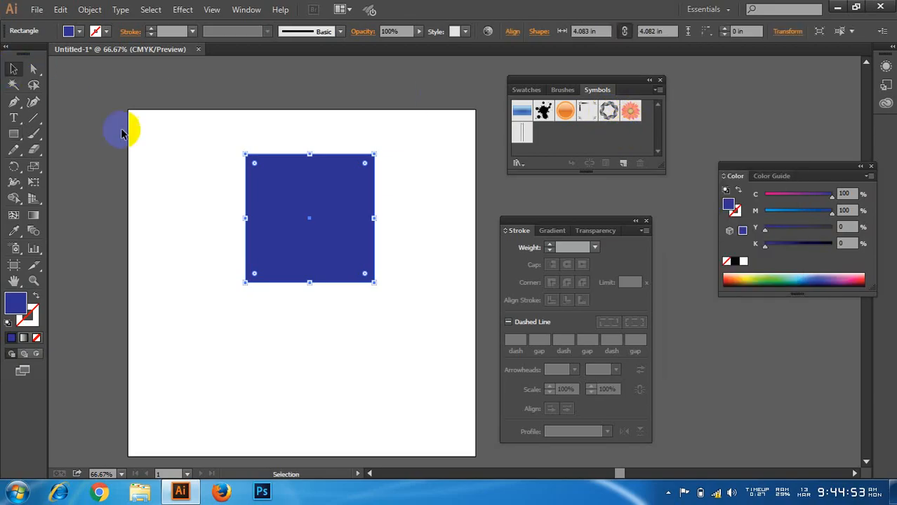
click(124, 129)
click(302, 207)
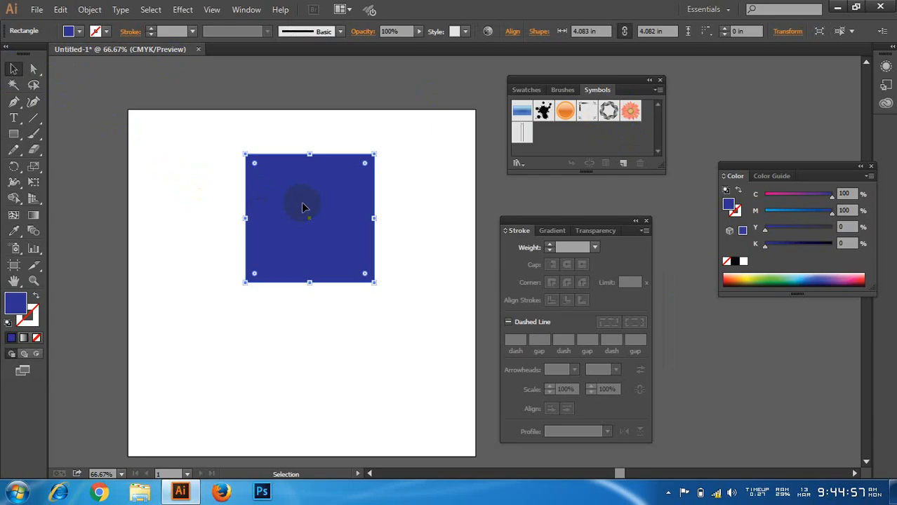
drag(310, 214, 316, 233)
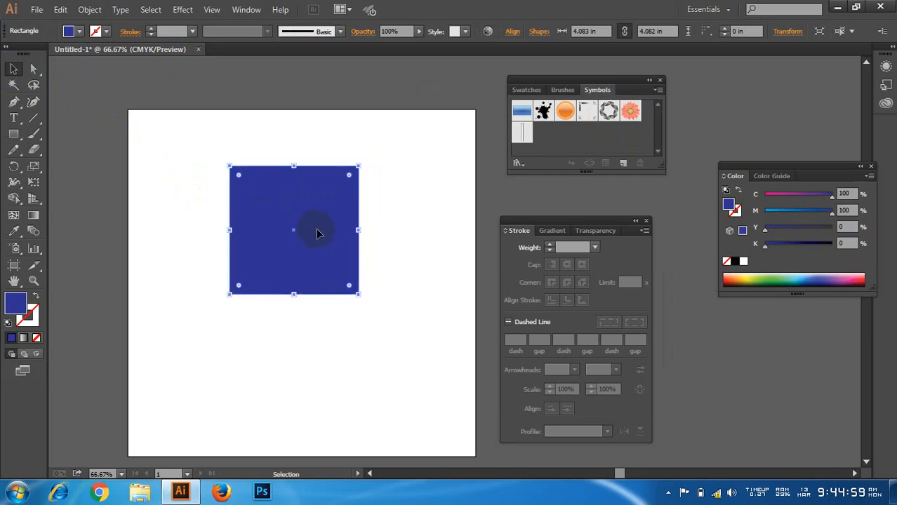
key(Delete)
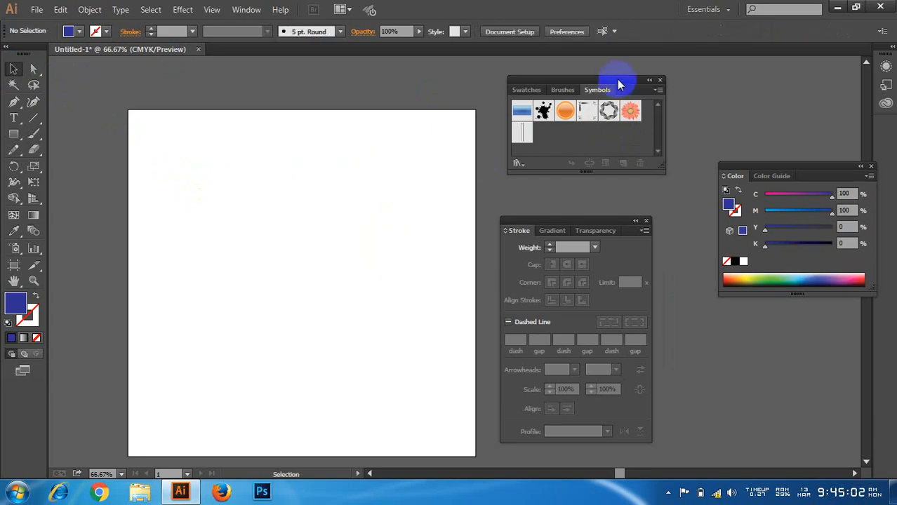
Step: Open the Logo Elements symbol library and enlarge it so that all its symbols are displayed
click(657, 91)
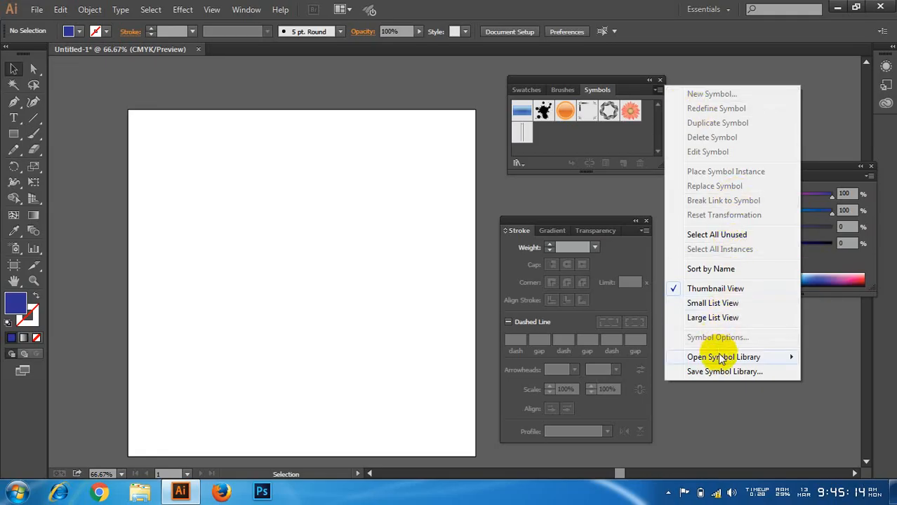
mouse_move(722, 362)
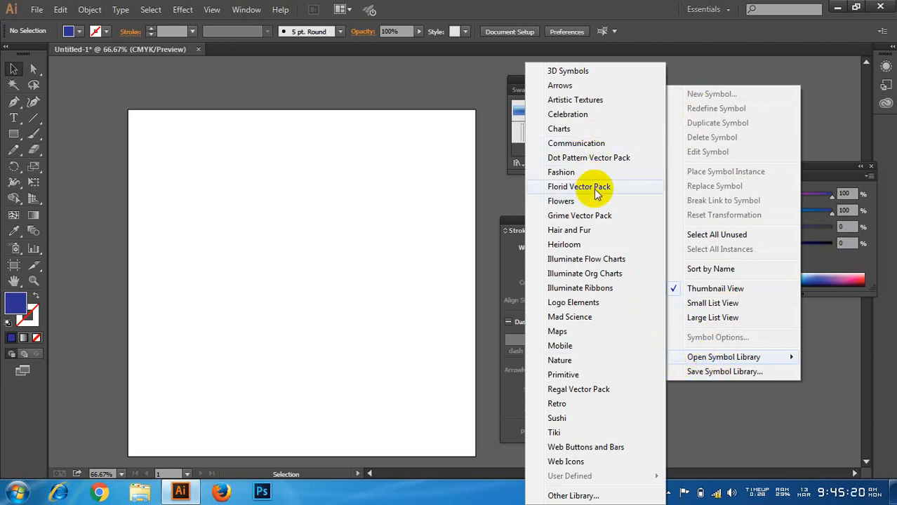
click(584, 306)
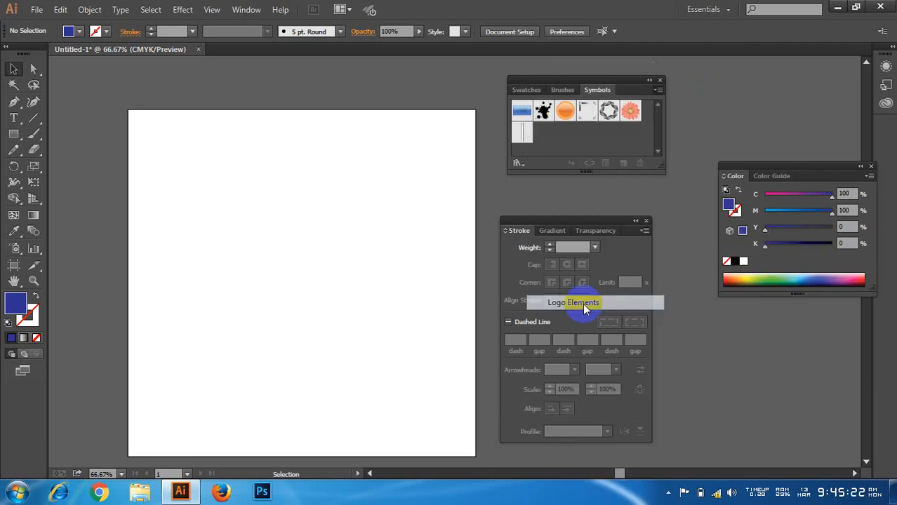
drag(457, 215, 408, 102)
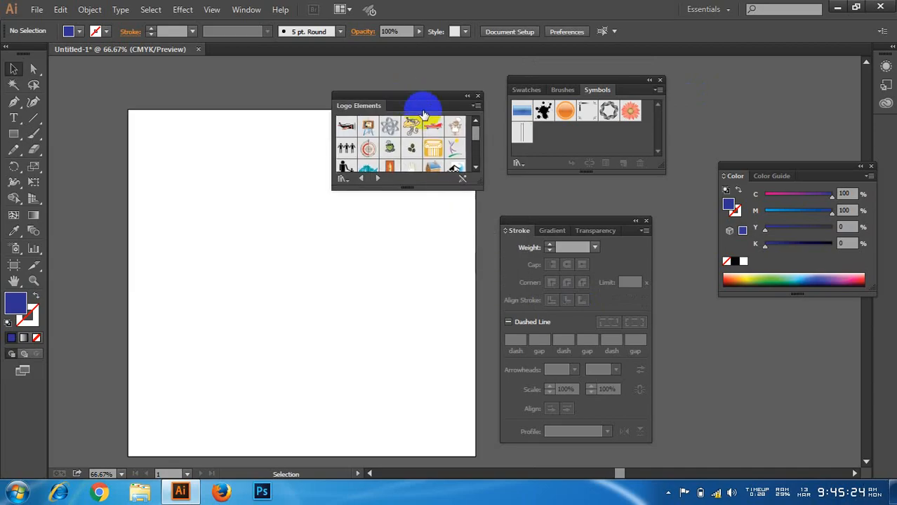
drag(412, 188, 431, 395)
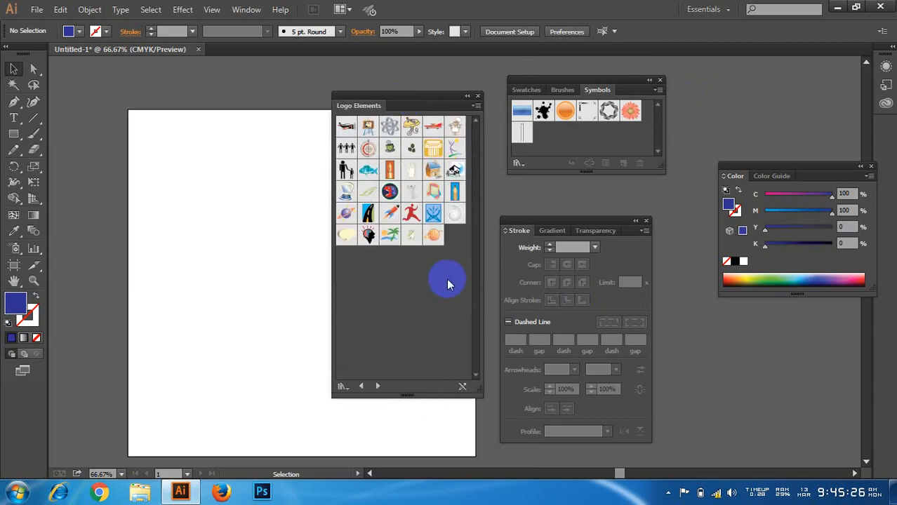
Step: Place the Rocket symbol on the left half of the artboard and enlarge it
drag(387, 213, 197, 220)
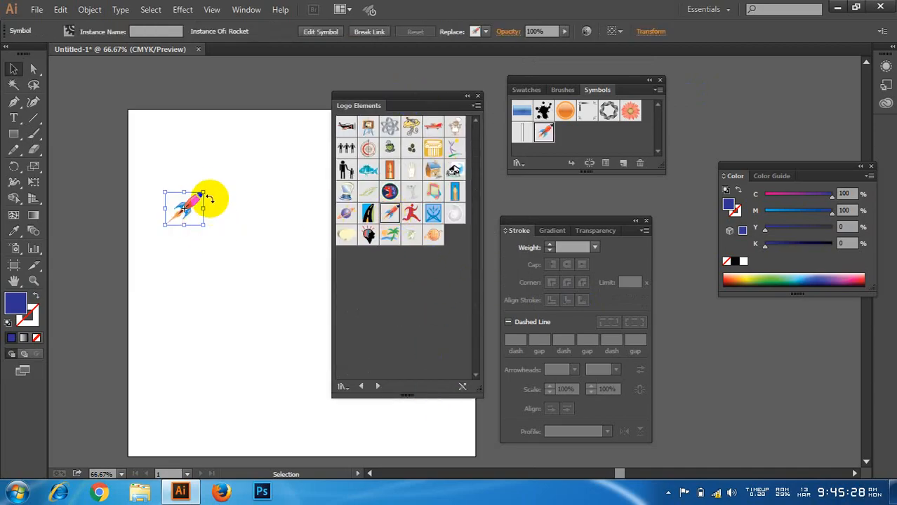
drag(211, 186, 262, 198)
click(240, 143)
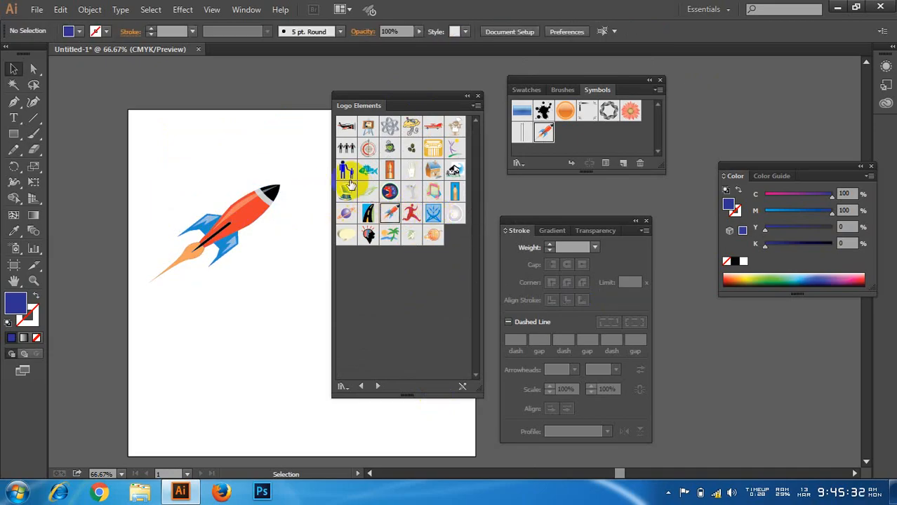
Step: Place an enlarged Fish symbol on the artboard directly below the rocket
drag(368, 170, 352, 426)
drag(305, 388, 242, 372)
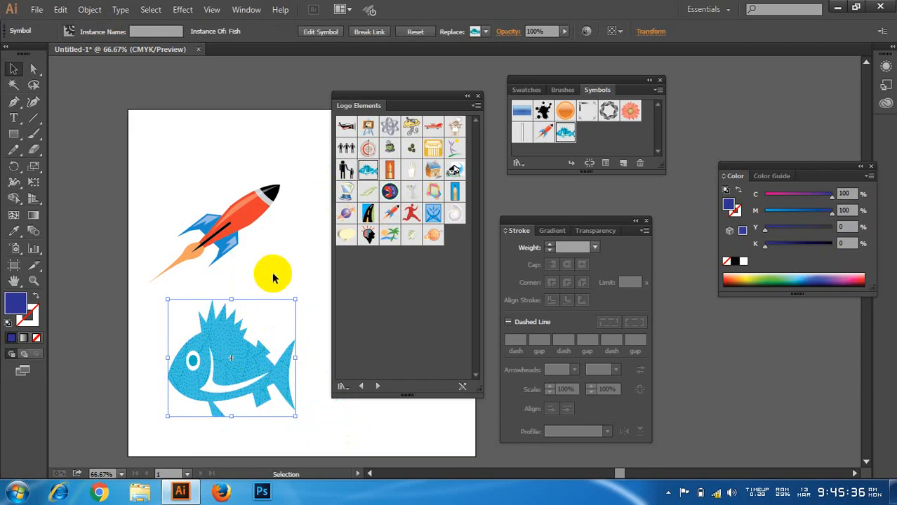
click(194, 310)
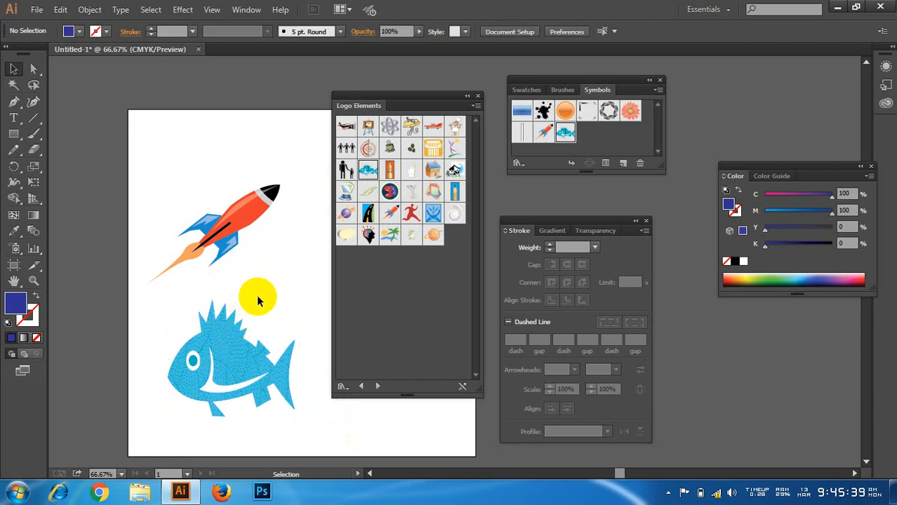
Step: Move the rocket down so that it sits just above the fish
drag(242, 204, 271, 262)
click(289, 276)
click(299, 290)
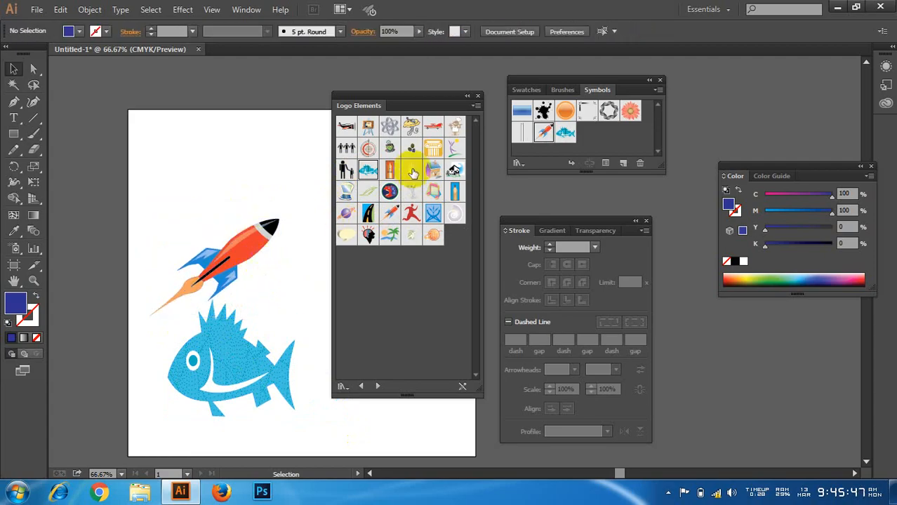
Step: Place an enlarged symbol of three people holding hands above the rocket
drag(345, 146, 287, 236)
drag(243, 184, 198, 164)
click(282, 182)
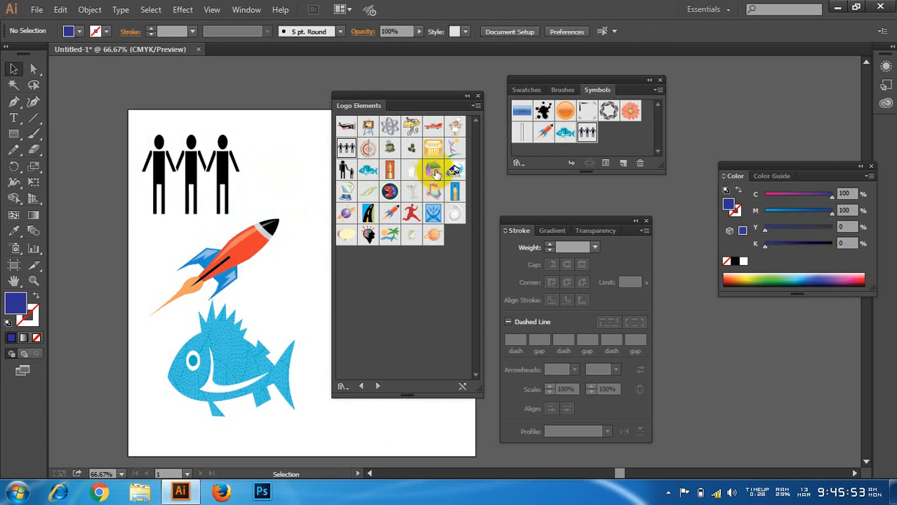
Step: Place the House symbol from the Logo Elements library and move it to the artboard's left edge, beside the rocket
drag(431, 168, 330, 281)
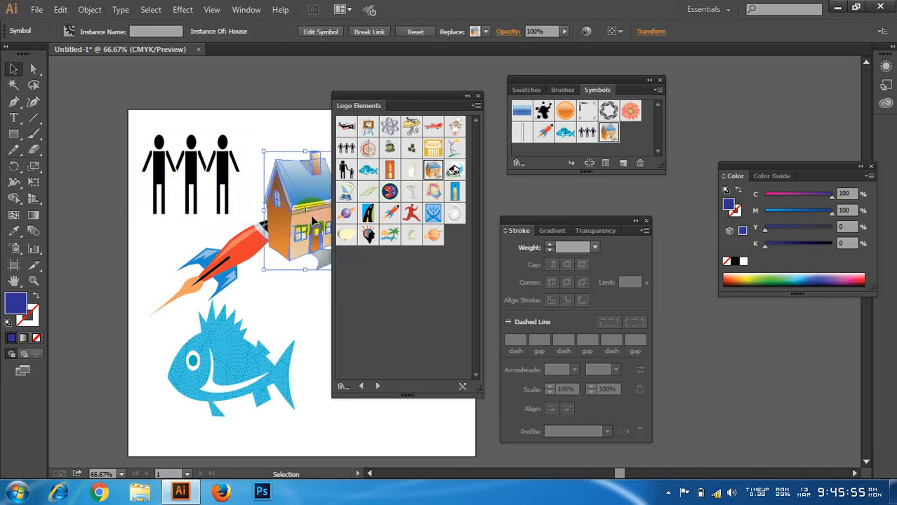
drag(293, 223, 87, 230)
click(172, 232)
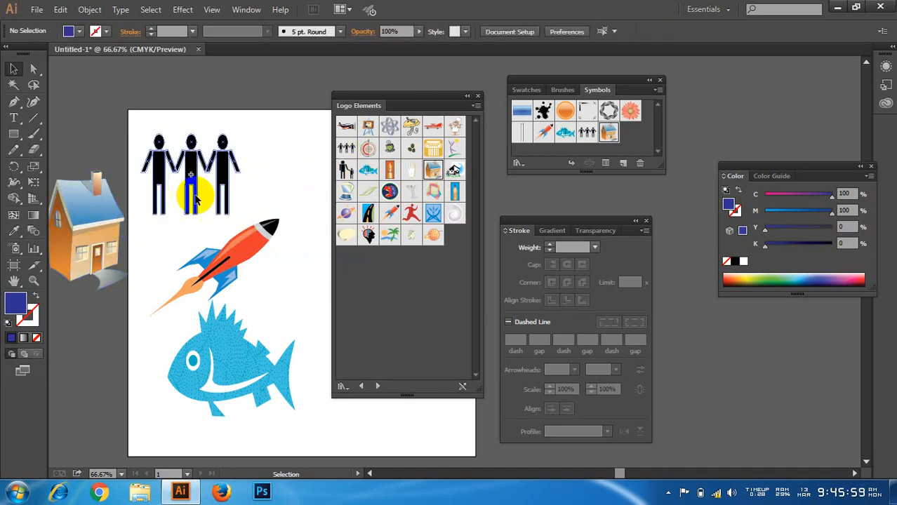
Step: Delete all the artwork from the artboard and open the 3D Symbols library
key(ctrl+a)
key(Delete)
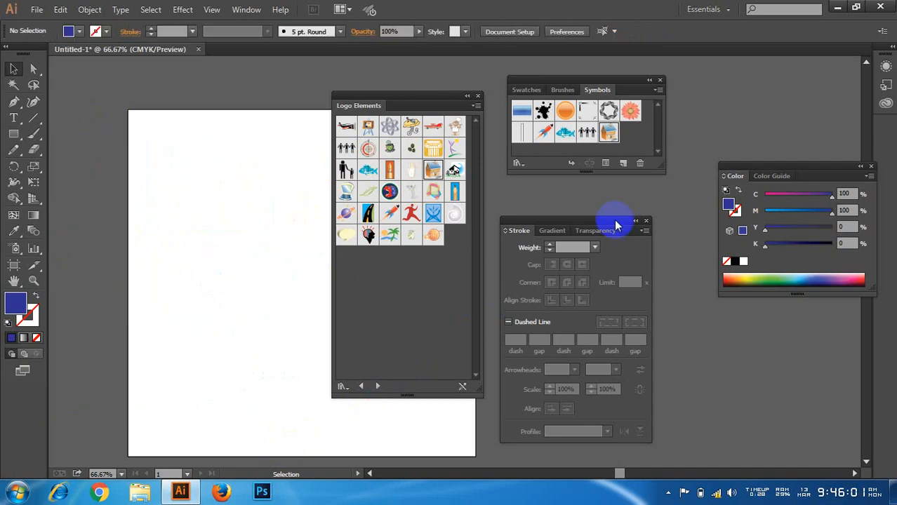
click(657, 92)
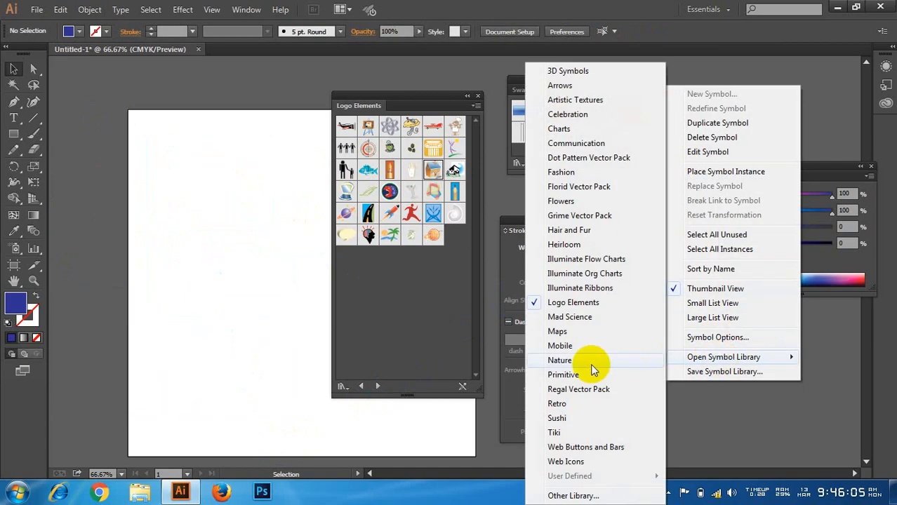
click(569, 73)
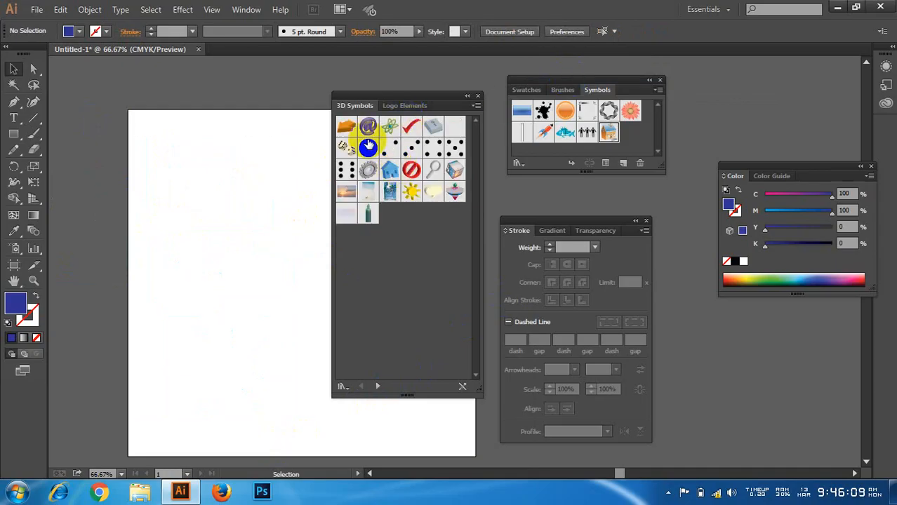
Step: Try out an enlarged At Symbol on the artboard and delete it again
drag(367, 126, 330, 313)
drag(296, 264, 249, 253)
click(240, 395)
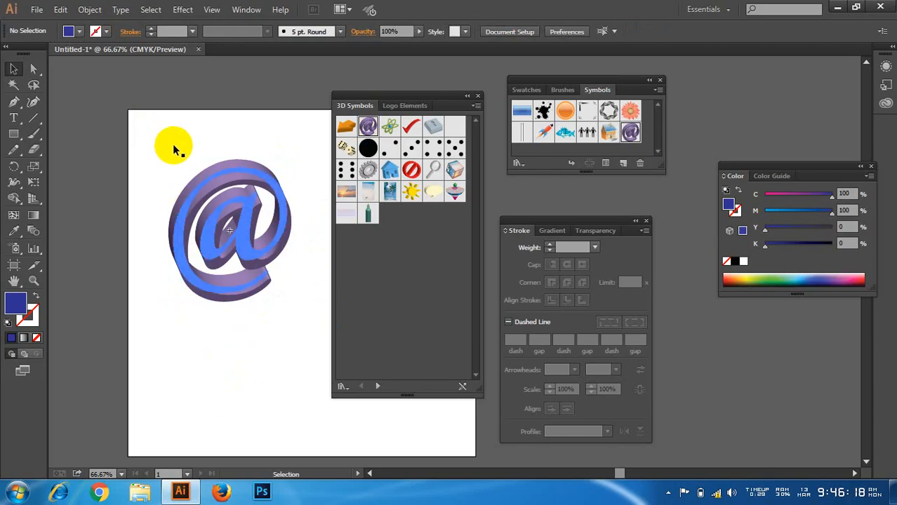
drag(174, 144, 227, 247)
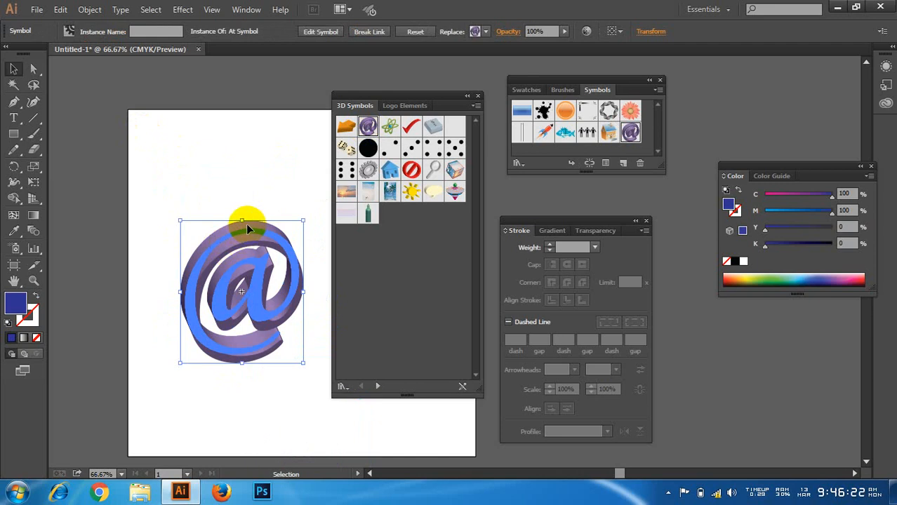
key(Delete)
Step: Place an enlarged orange Arrow symbol in the artboard's upper left area and the blue 3D house symbol below it
drag(347, 128, 309, 307)
drag(283, 263, 202, 253)
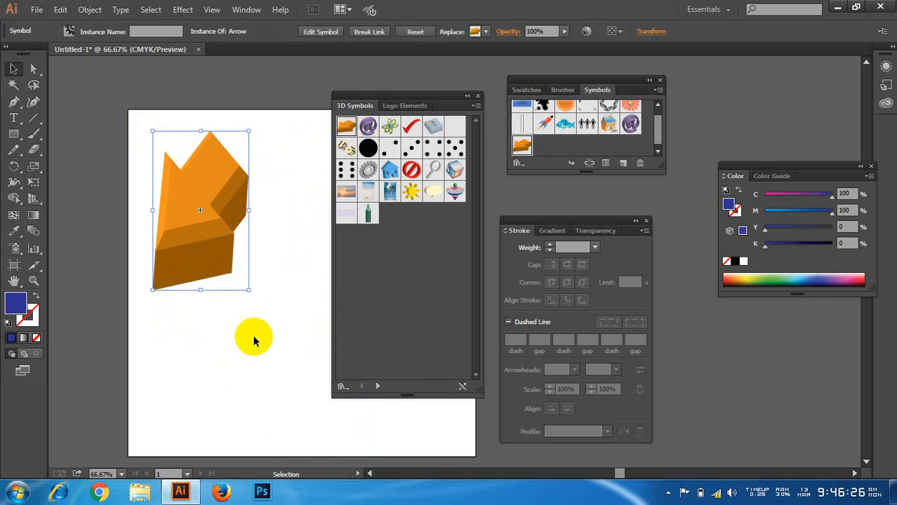
click(254, 347)
drag(390, 171, 173, 422)
click(296, 242)
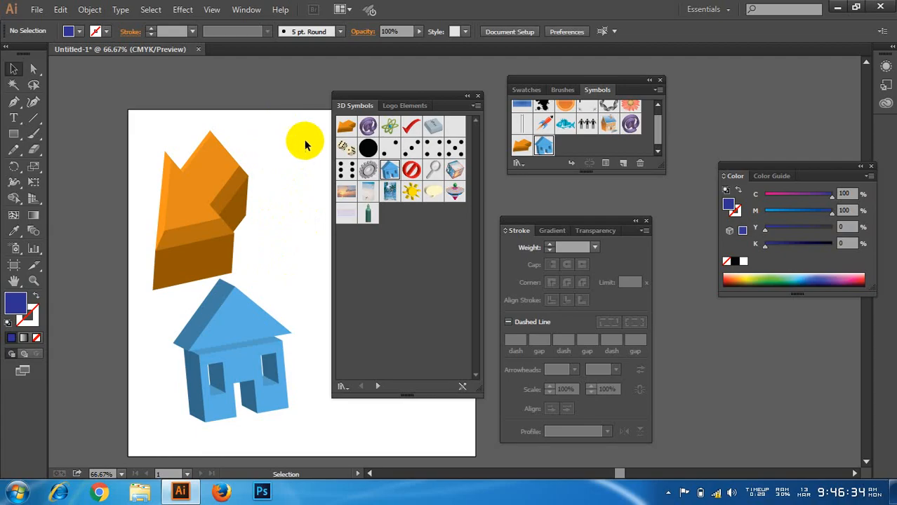
Step: Delete the arrow and house symbols from the artboard and close the 3D Symbols library
drag(298, 137, 137, 465)
key(Delete)
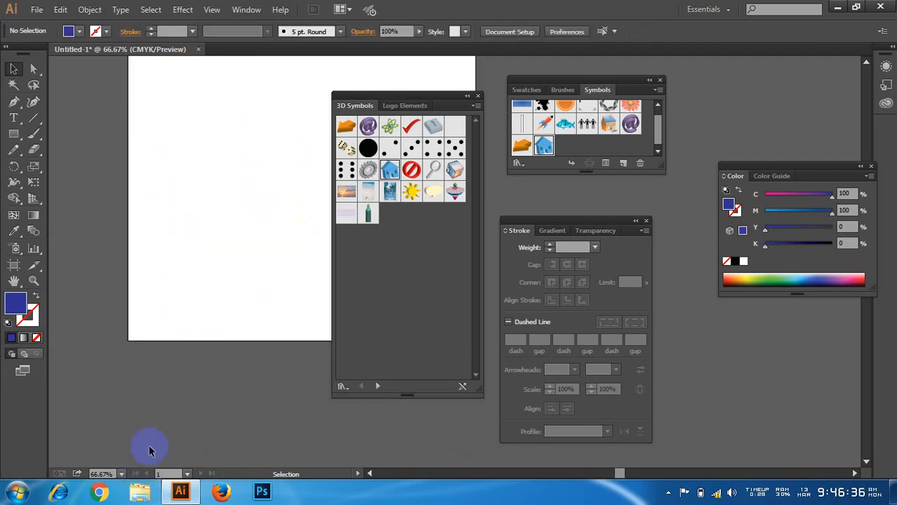
scroll(184, 317, down, 2)
scroll(187, 328, up, 2)
scroll(187, 330, up, 1)
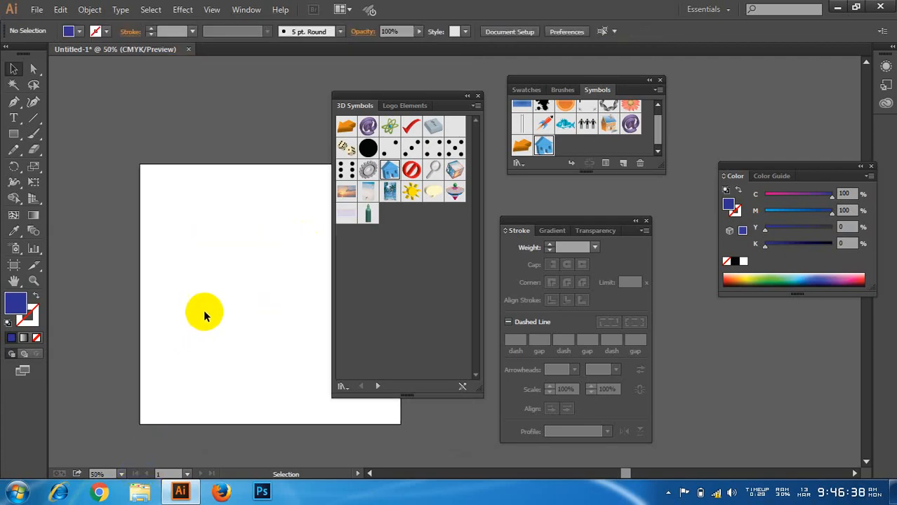
scroll(203, 310, down, 1)
click(477, 95)
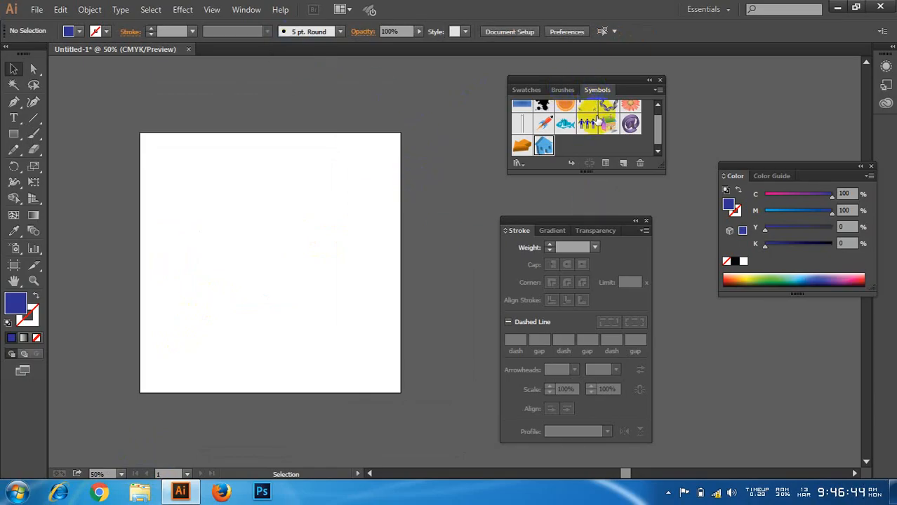
Step: Move the Symbols panel group slightly away from the artboard and close the Stroke panel
scroll(597, 122, up, 1)
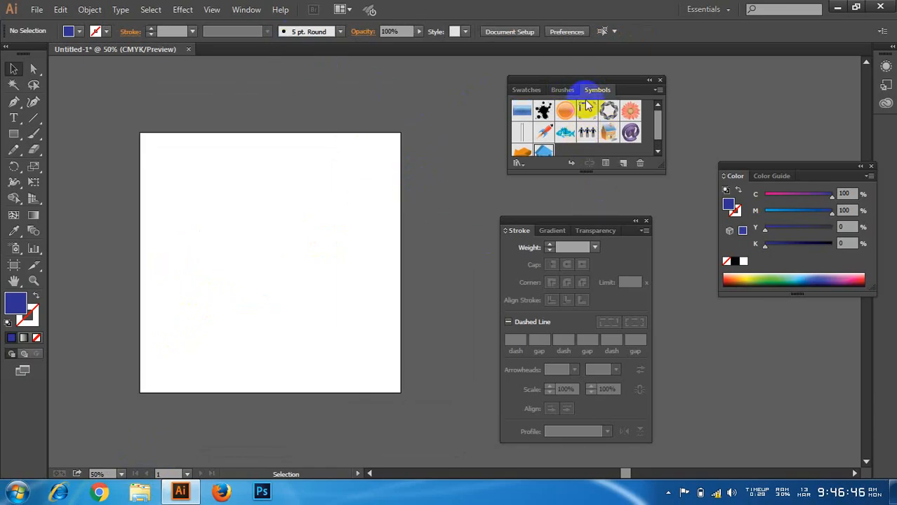
drag(580, 83, 593, 80)
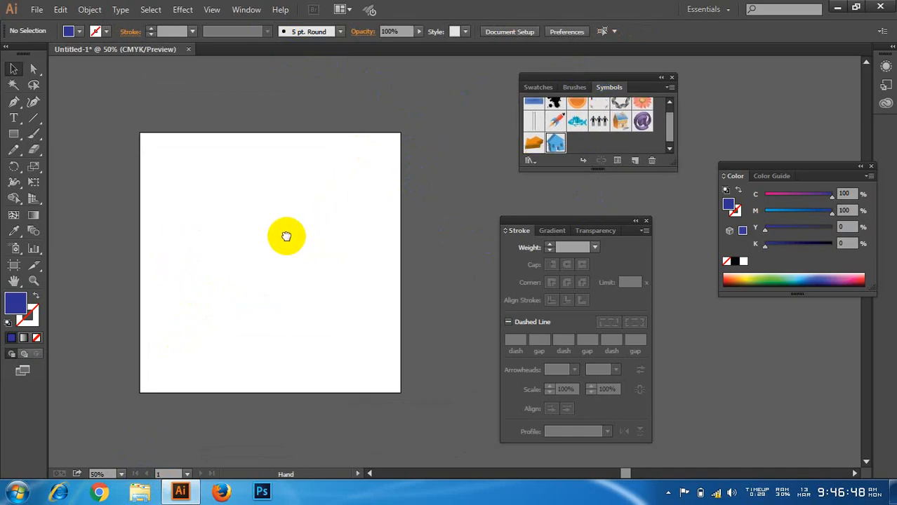
drag(286, 236, 336, 232)
scroll(379, 264, up, 1)
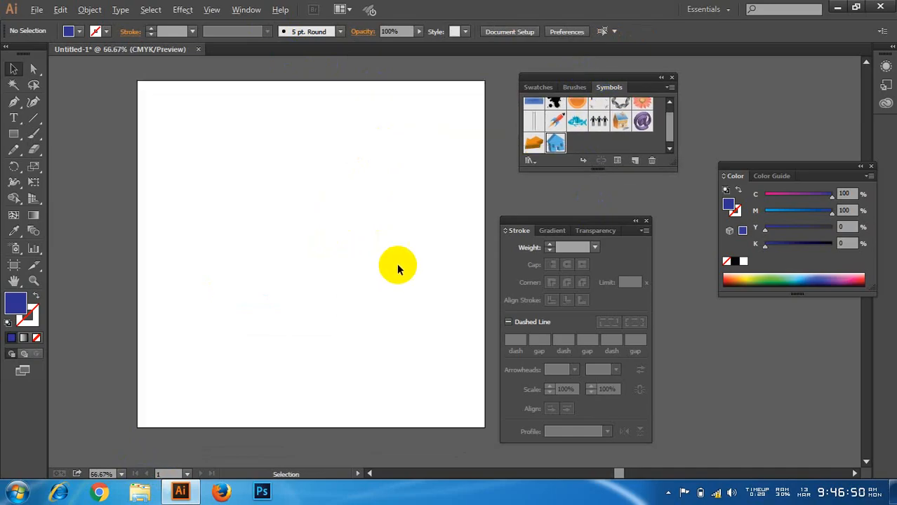
drag(600, 232, 628, 228)
click(670, 219)
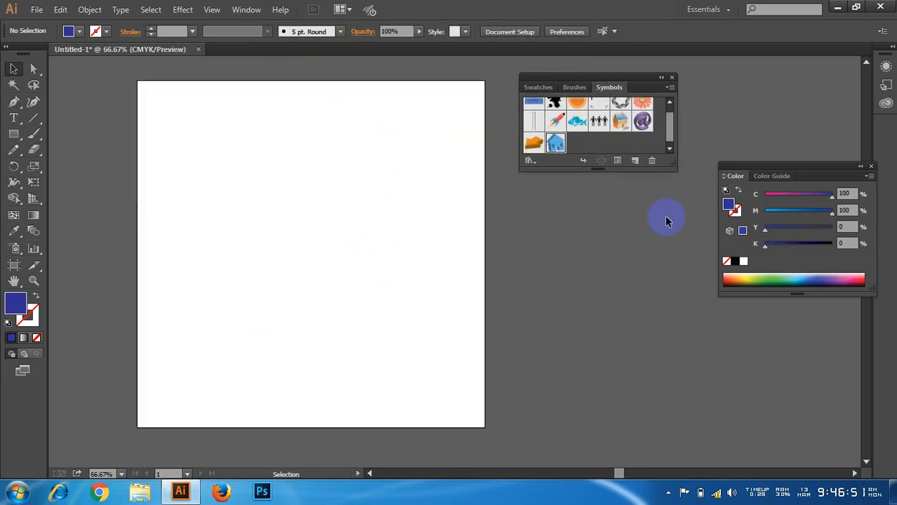
scroll(501, 244, down, 2)
scroll(468, 242, up, 2)
drag(474, 251, 397, 257)
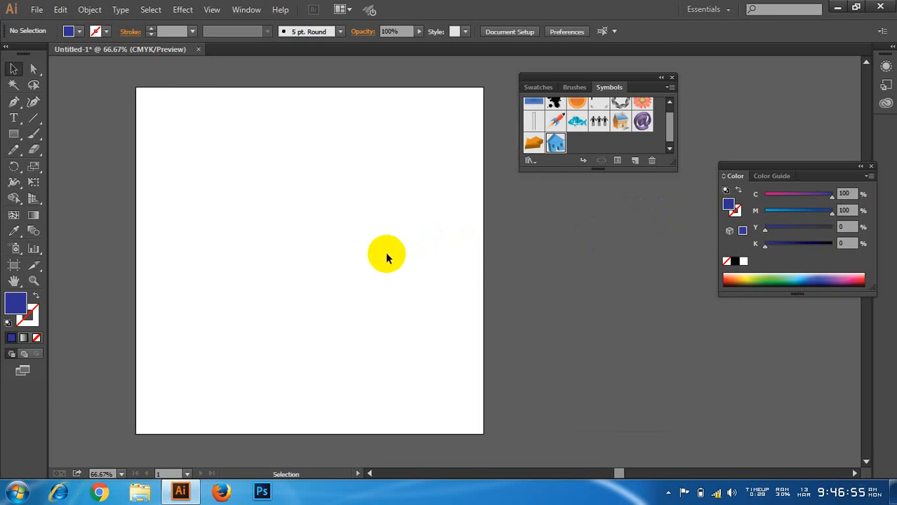
Step: Add the point text "3d" to the artboard and enlarge it to about 271.5 pt
click(14, 118)
click(242, 219)
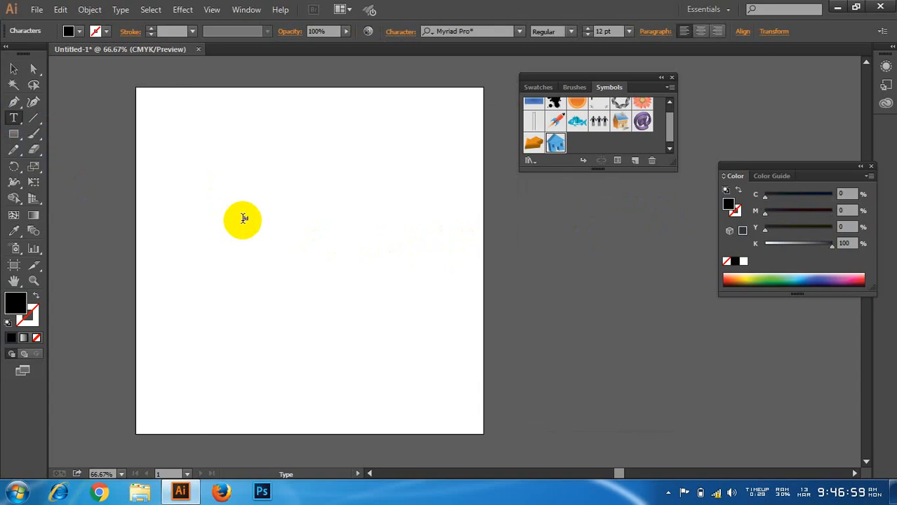
click(13, 68)
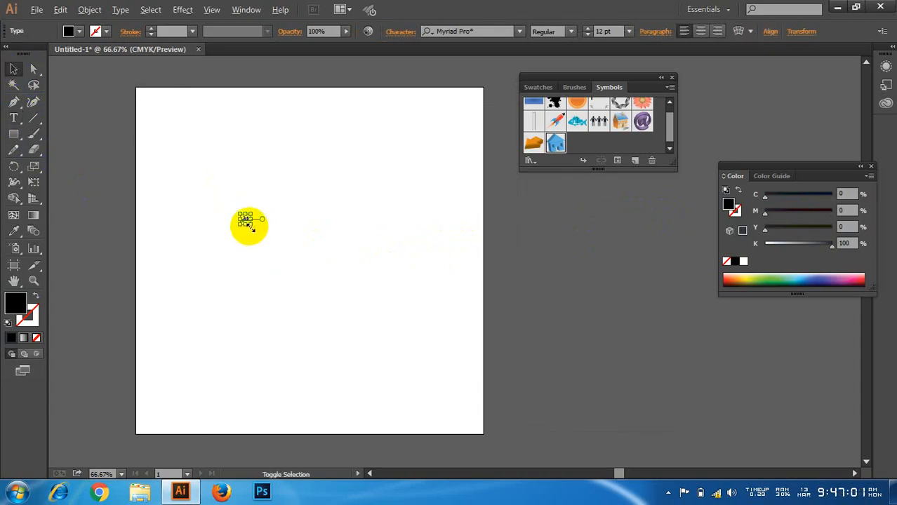
drag(250, 224, 326, 288)
drag(295, 232, 359, 267)
scroll(314, 259, up, 2)
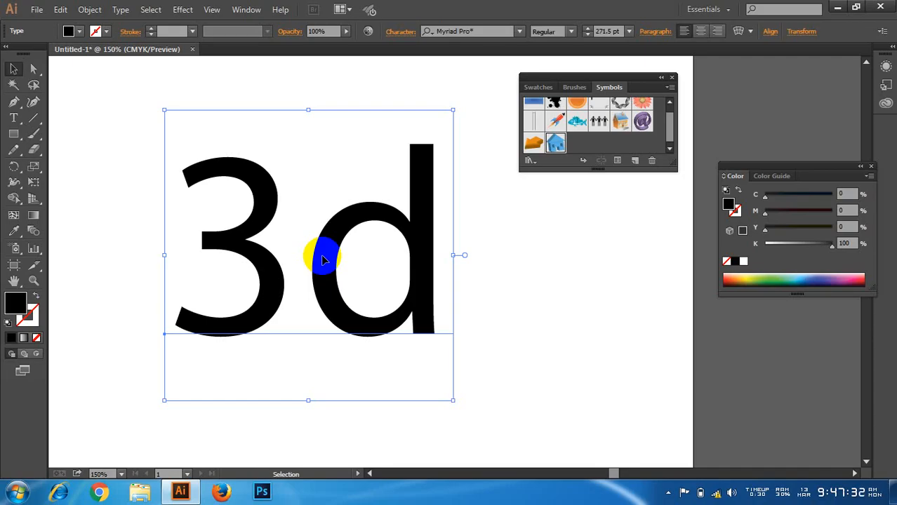
Step: Fill the 3d text with light blue, about C 34, M 0, Y 7, K 0
double_click(16, 302)
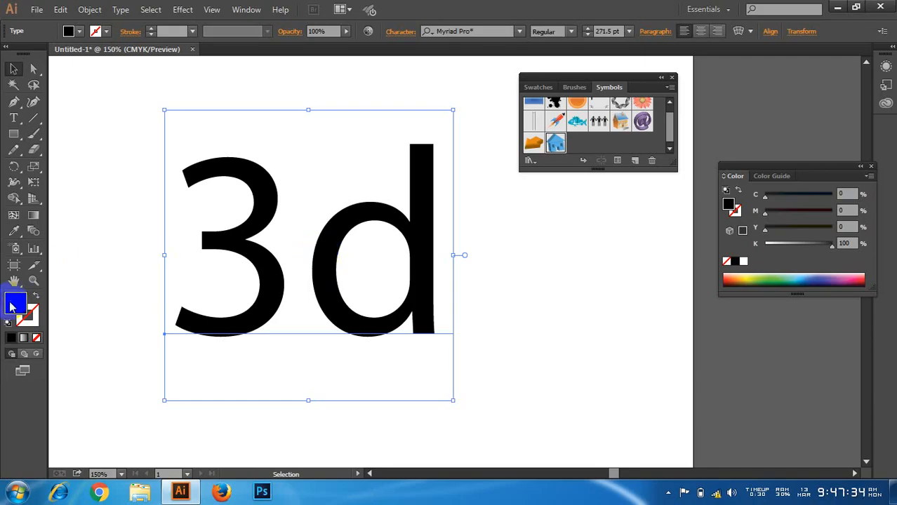
click(202, 129)
drag(120, 66, 85, 48)
click(301, 50)
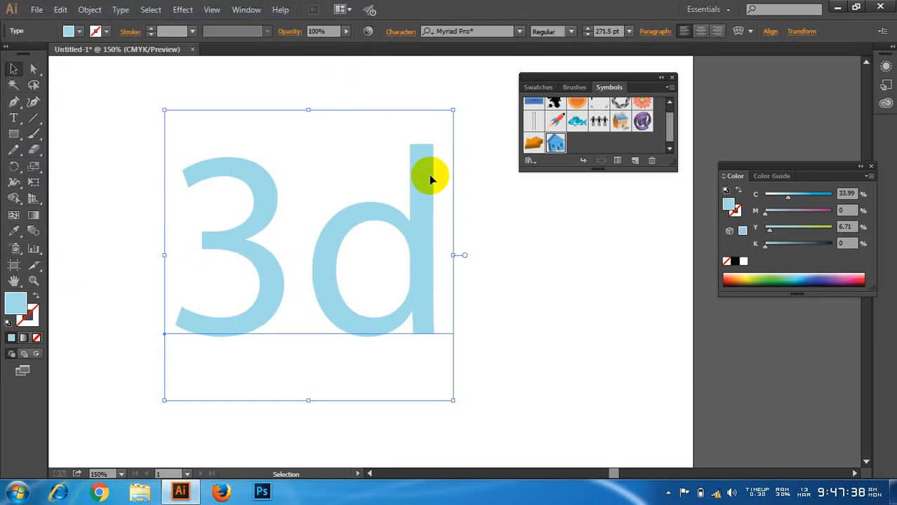
click(494, 254)
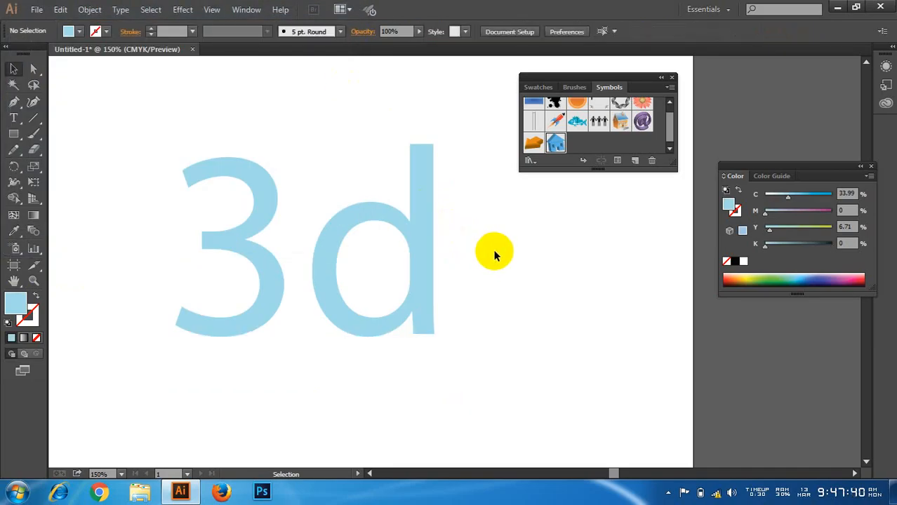
Step: Recolour the 3d text pale yellow and deepen the fill to the stronger yellow #fcea6d
click(422, 219)
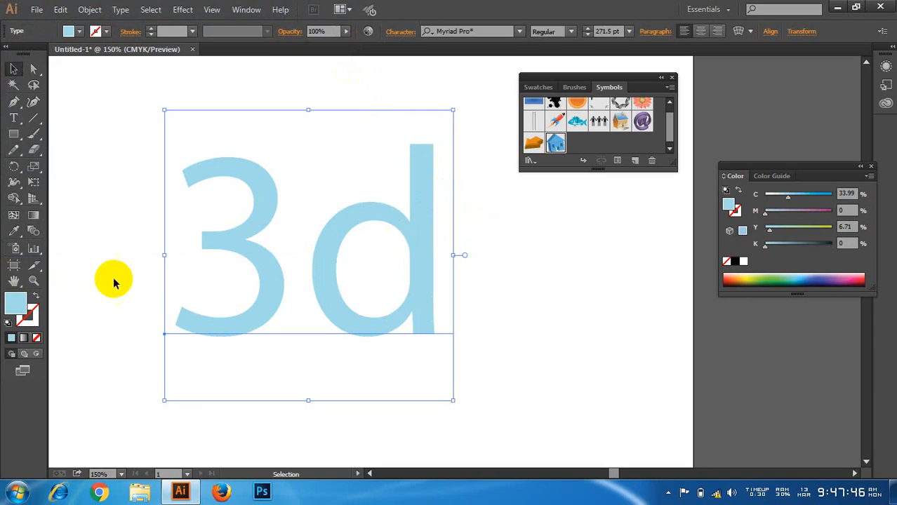
double_click(15, 302)
click(203, 187)
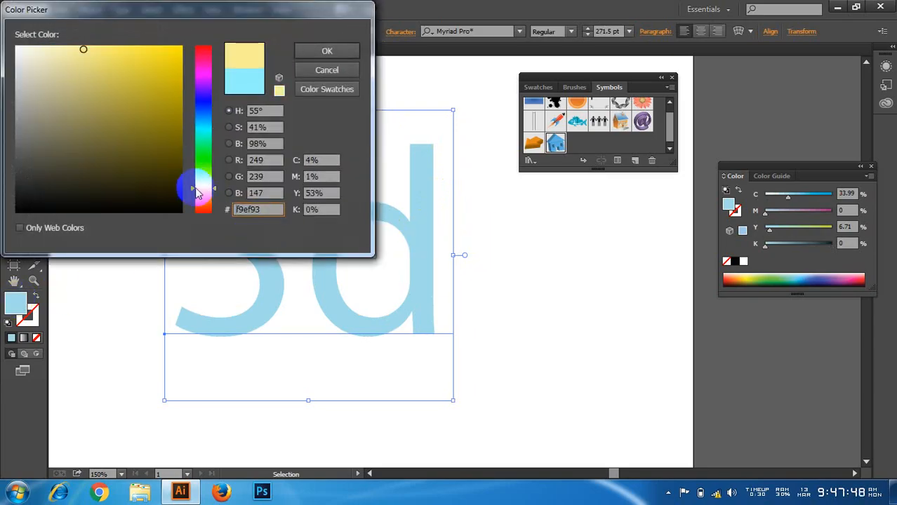
click(311, 51)
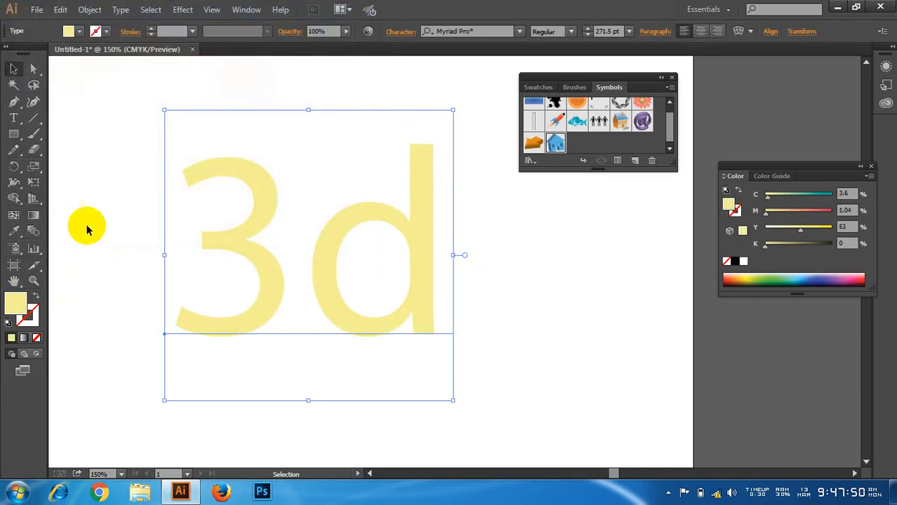
double_click(16, 302)
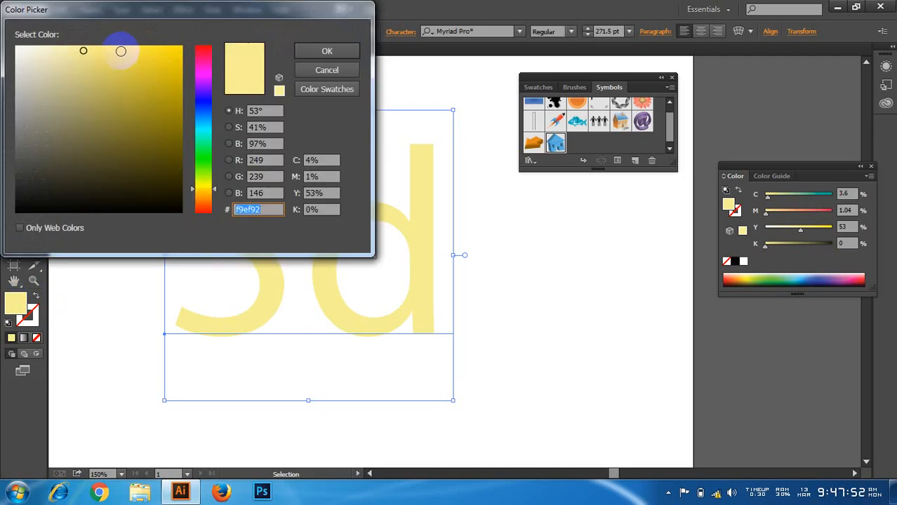
click(110, 47)
click(320, 56)
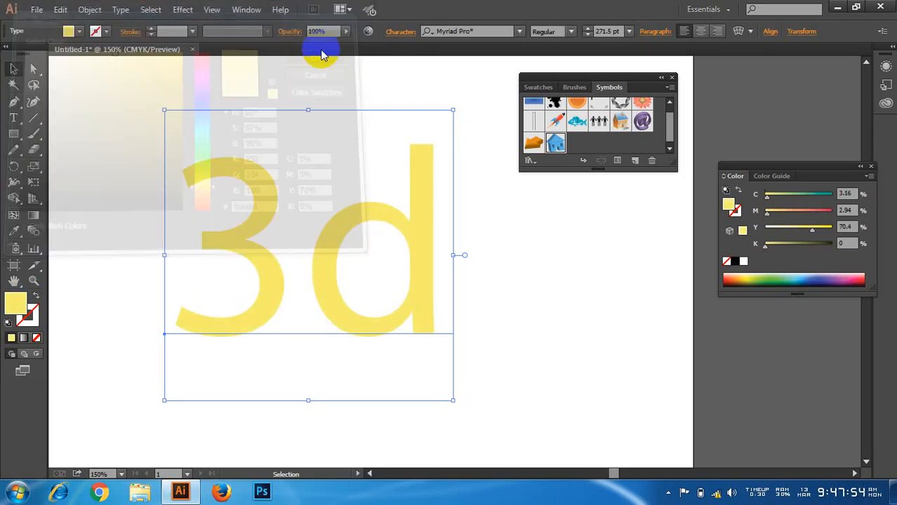
Step: Shift the 3d text slightly up and to the left and fill it with light teal, #87f9db
drag(310, 238, 314, 235)
click(469, 279)
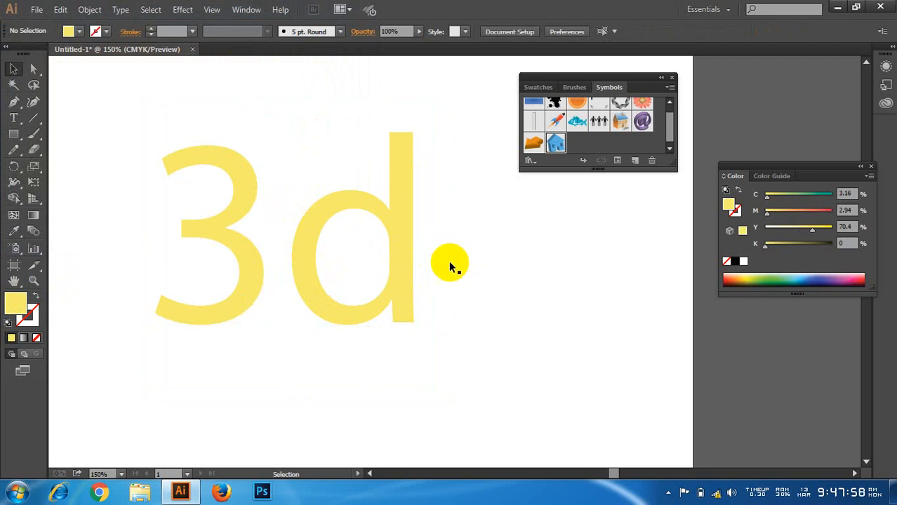
click(360, 228)
double_click(16, 304)
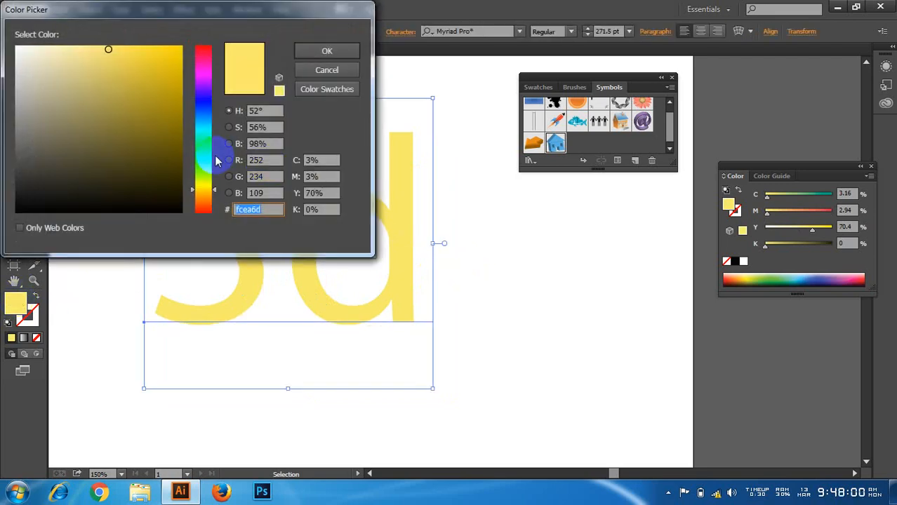
click(203, 137)
click(95, 49)
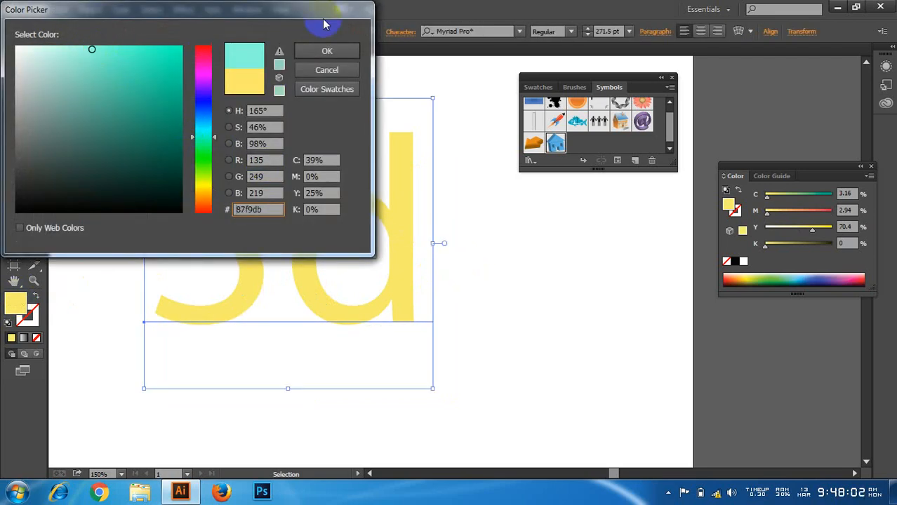
click(327, 48)
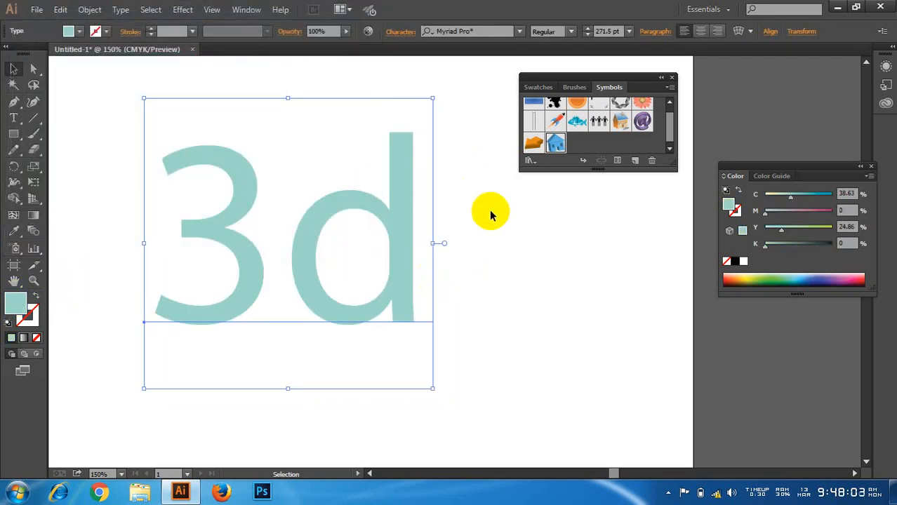
Step: Scale the 3d text down to about 264 pt and move it further left on the artboard
click(405, 216)
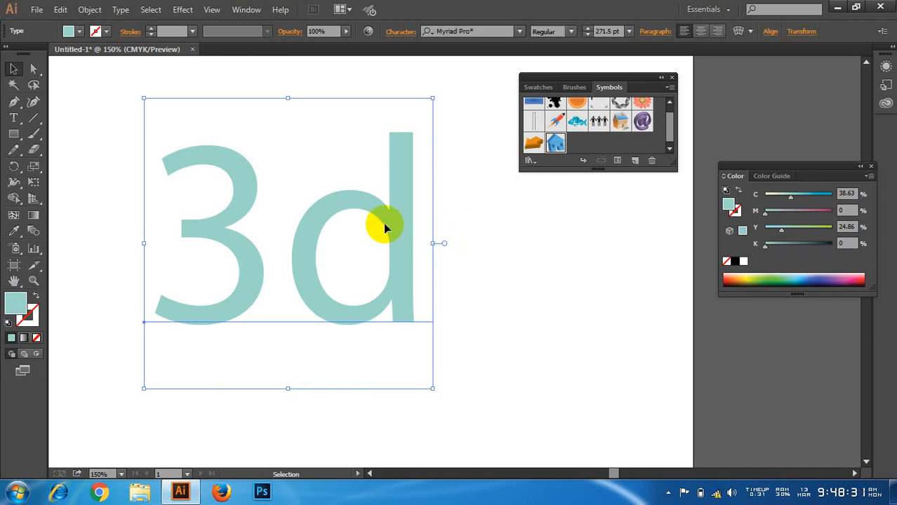
mouse_move(383, 223)
mouse_down()
mouse_move(405, 231)
mouse_move(387, 232)
mouse_up()
click(183, 10)
click(436, 190)
drag(418, 408, 412, 406)
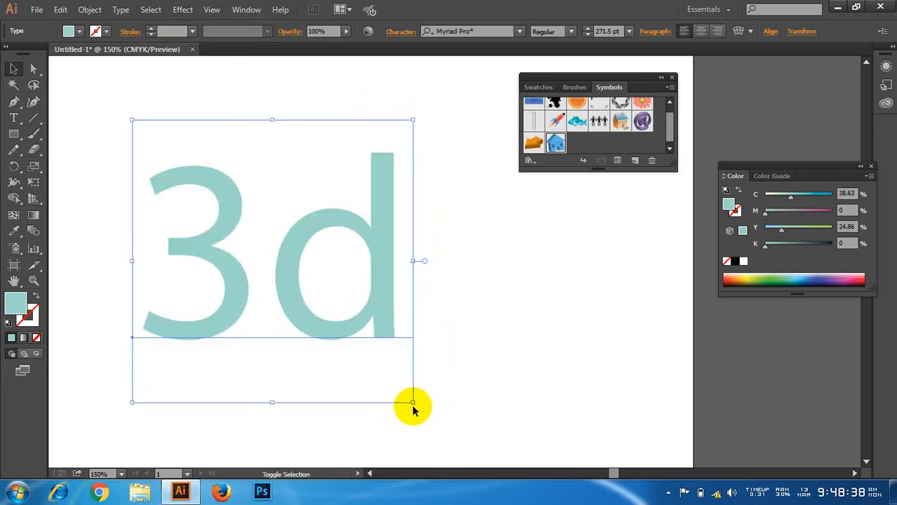
drag(355, 297, 318, 301)
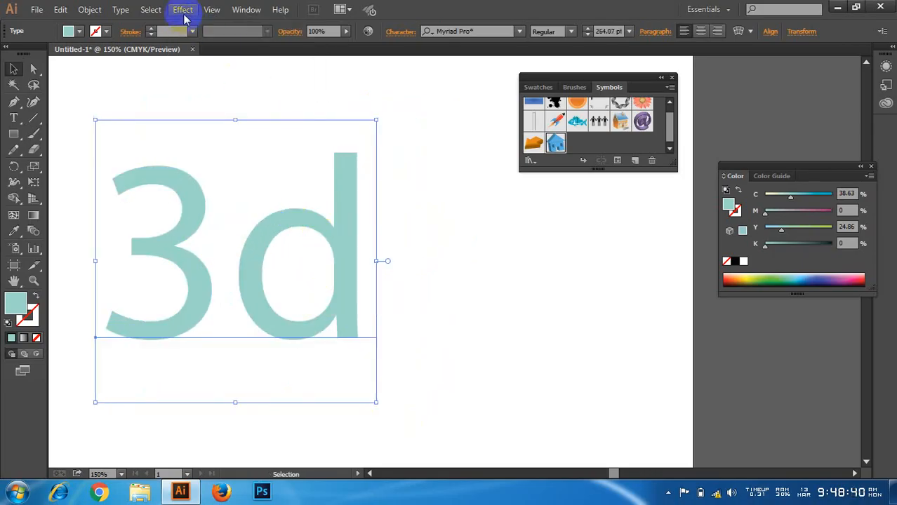
Step: Start a 3D Extrude & Bevel effect on the 3d text with a live preview, keeping the dialog clear of the artwork
click(182, 9)
mouse_move(236, 85)
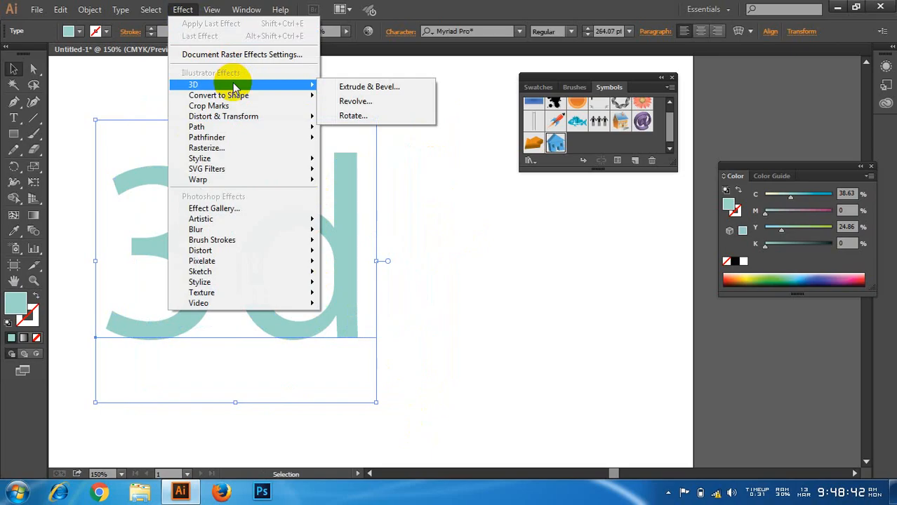
click(385, 89)
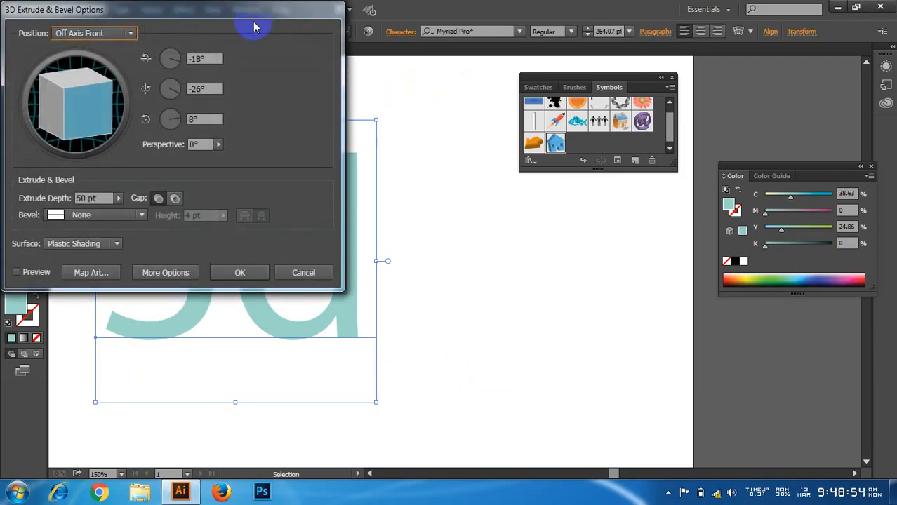
drag(225, 18, 664, 66)
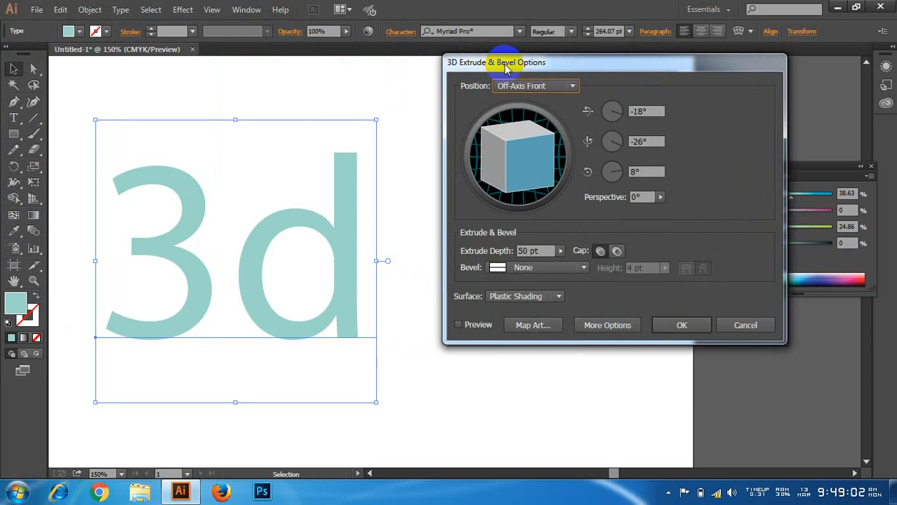
drag(557, 63, 545, 65)
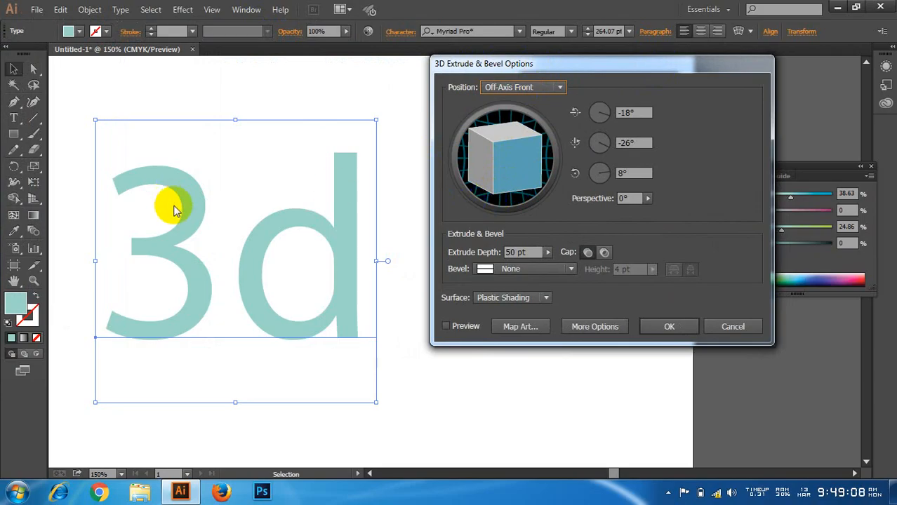
click(448, 328)
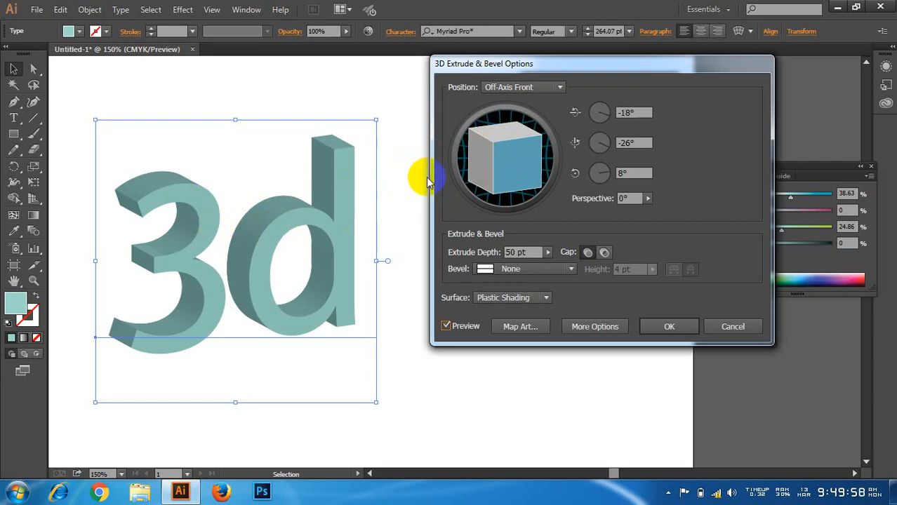
Step: Turn the extruded 3d text freely to a nearly frontal view of about -6°, -7° and 0°
mouse_move(519, 168)
mouse_down()
mouse_move(484, 160)
mouse_move(456, 184)
mouse_move(487, 158)
mouse_move(502, 171)
mouse_move(516, 152)
mouse_move(500, 188)
mouse_move(512, 156)
mouse_move(508, 182)
mouse_move(532, 181)
mouse_move(527, 156)
mouse_move(520, 169)
mouse_move(526, 150)
mouse_move(514, 156)
mouse_move(525, 154)
mouse_move(516, 172)
mouse_move(525, 160)
mouse_move(528, 180)
mouse_move(469, 177)
mouse_move(510, 154)
mouse_move(491, 146)
mouse_move(528, 150)
mouse_move(515, 153)
mouse_move(518, 160)
mouse_move(537, 164)
mouse_move(512, 137)
mouse_move(517, 176)
mouse_move(512, 160)
mouse_move(504, 174)
mouse_move(534, 155)
mouse_move(492, 162)
mouse_move(513, 151)
mouse_move(530, 189)
mouse_move(486, 192)
mouse_move(516, 146)
mouse_move(509, 156)
mouse_move(513, 145)
mouse_move(502, 140)
mouse_move(514, 160)
mouse_move(517, 144)
mouse_move(509, 156)
mouse_up()
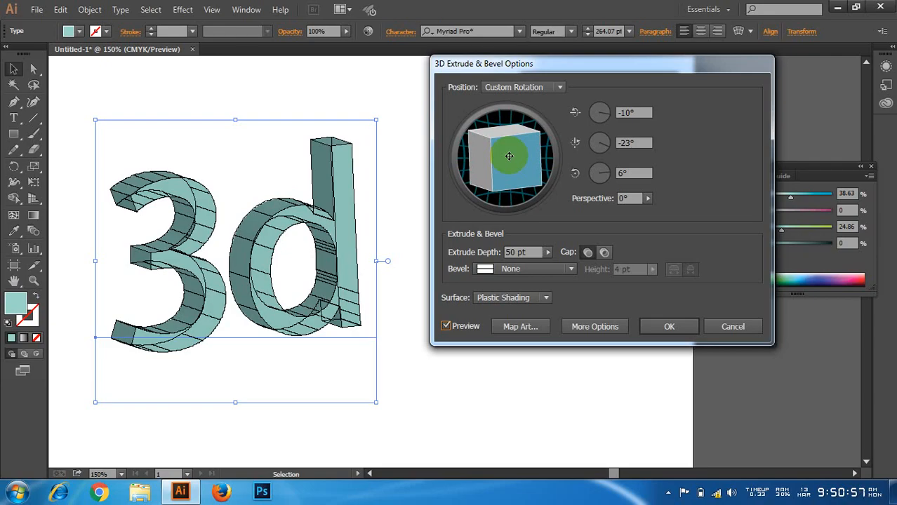
mouse_move(509, 156)
mouse_down()
mouse_move(516, 153)
mouse_move(509, 156)
mouse_move(507, 146)
mouse_move(492, 155)
mouse_move(501, 145)
mouse_move(494, 150)
mouse_move(505, 157)
mouse_up()
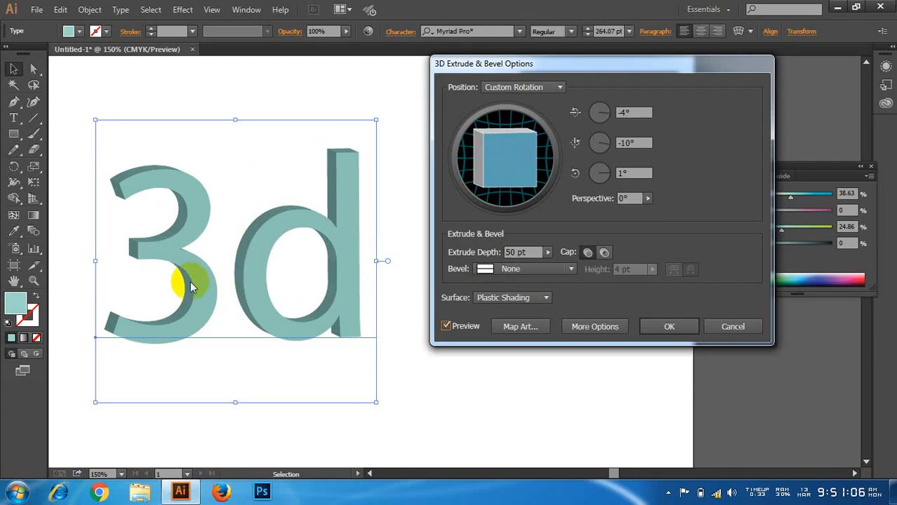
mouse_move(514, 160)
mouse_down()
mouse_move(517, 147)
mouse_move(519, 176)
mouse_up()
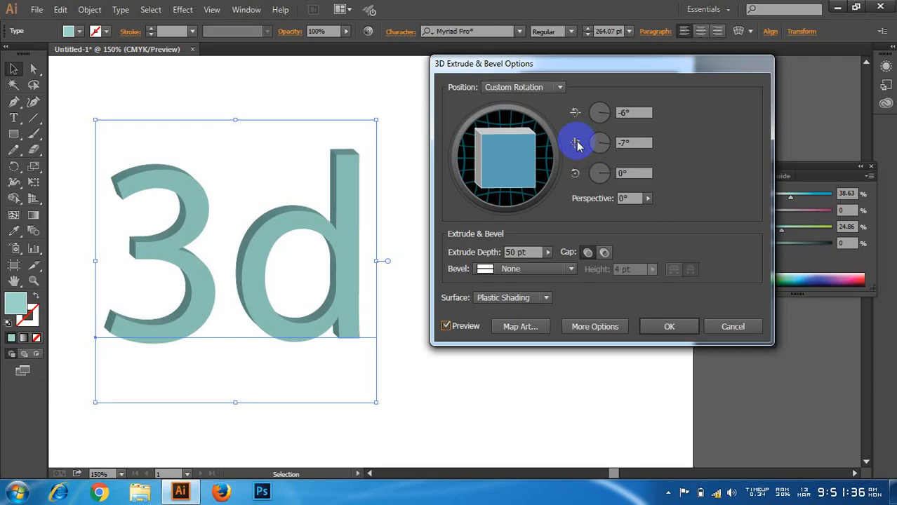
Step: Rotate the extruded 3d text to 84° about the vertical axis and -107° about the Z axis
click(637, 112)
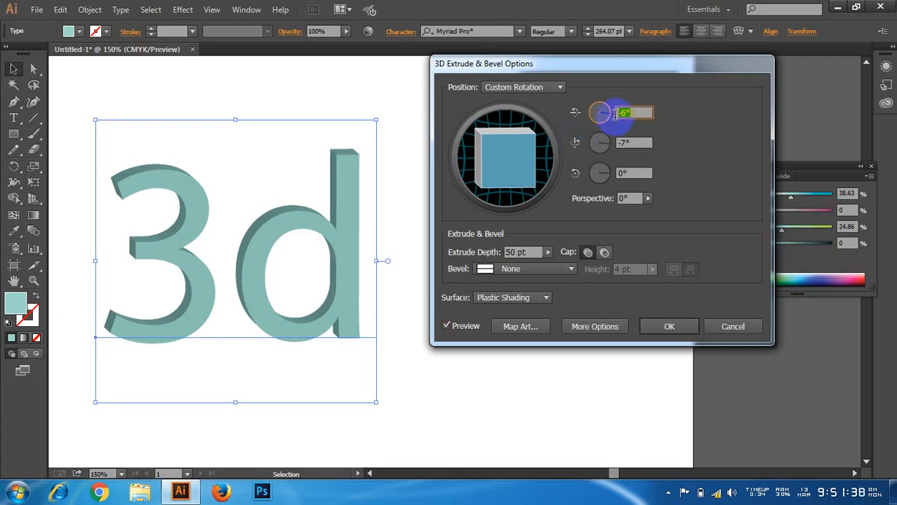
click(639, 144)
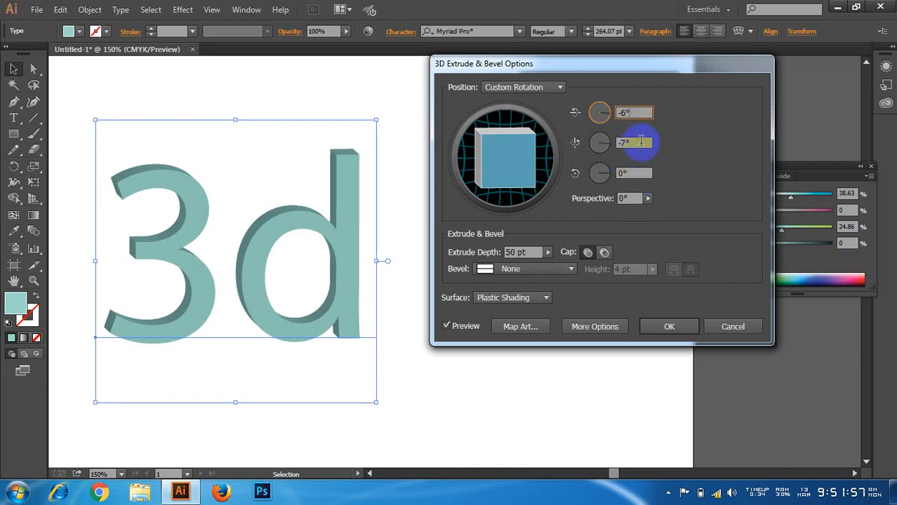
click(631, 173)
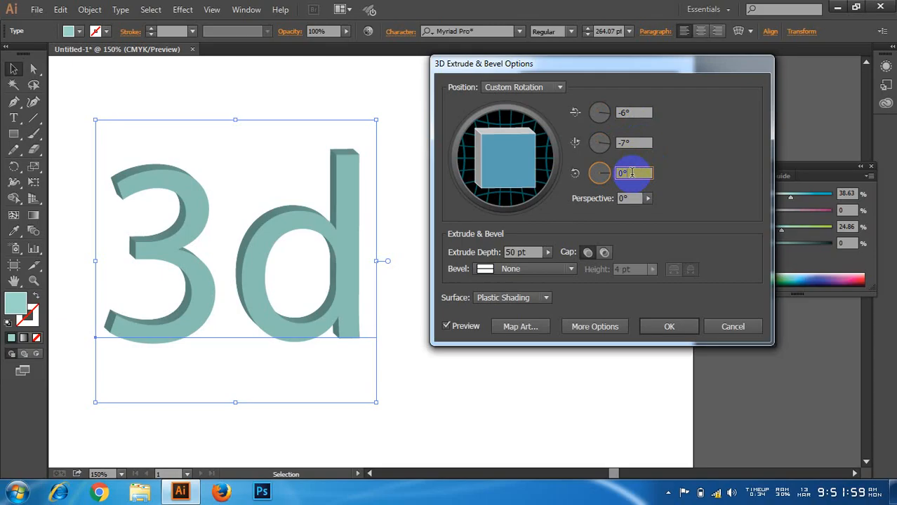
click(635, 111)
click(626, 142)
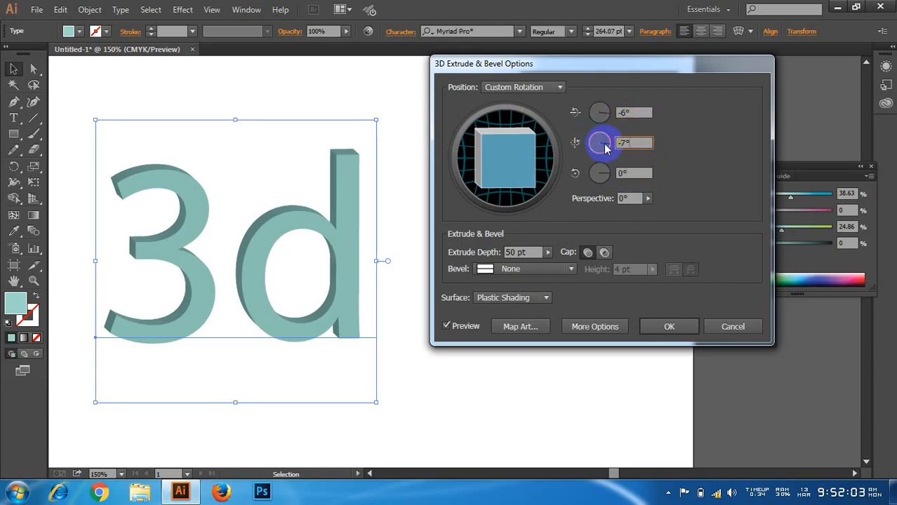
drag(607, 147, 600, 144)
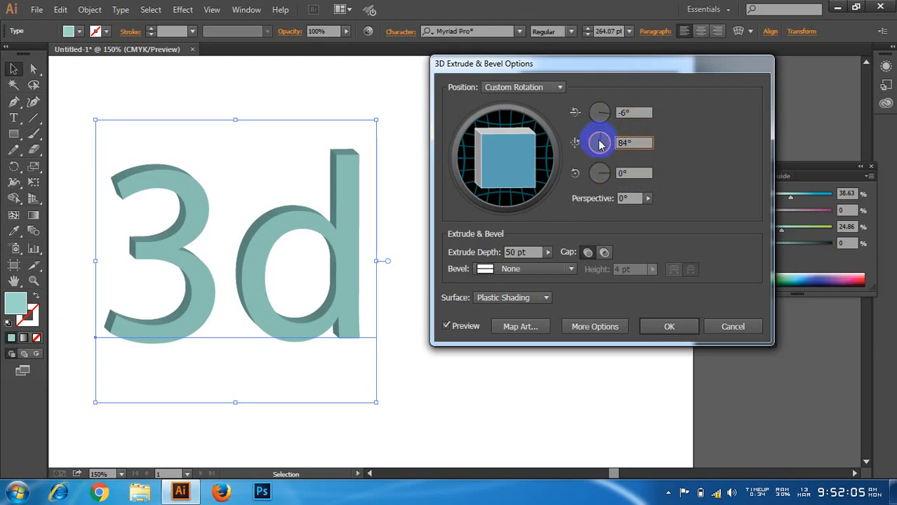
click(629, 113)
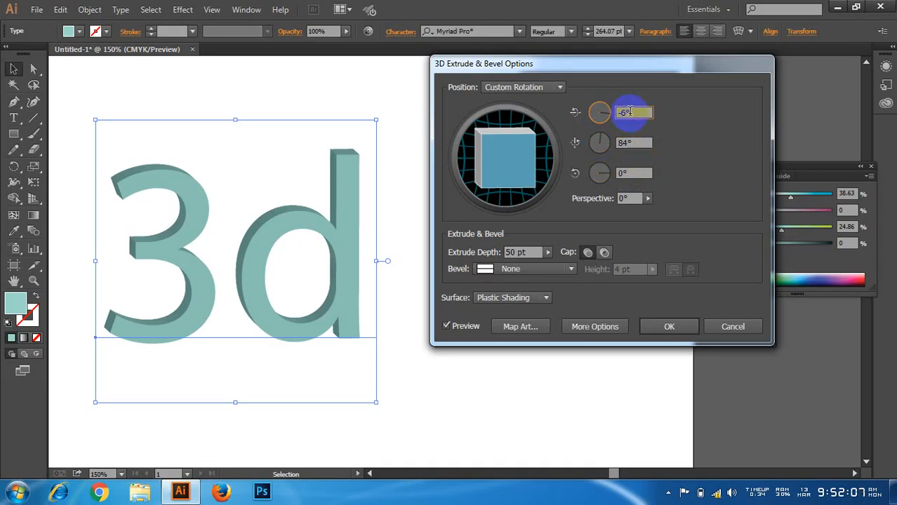
drag(600, 174, 598, 180)
Step: Try several X-axis rotations on the extruded 3d text, such as -34°, -76° and -9°, ending at 0°
click(603, 115)
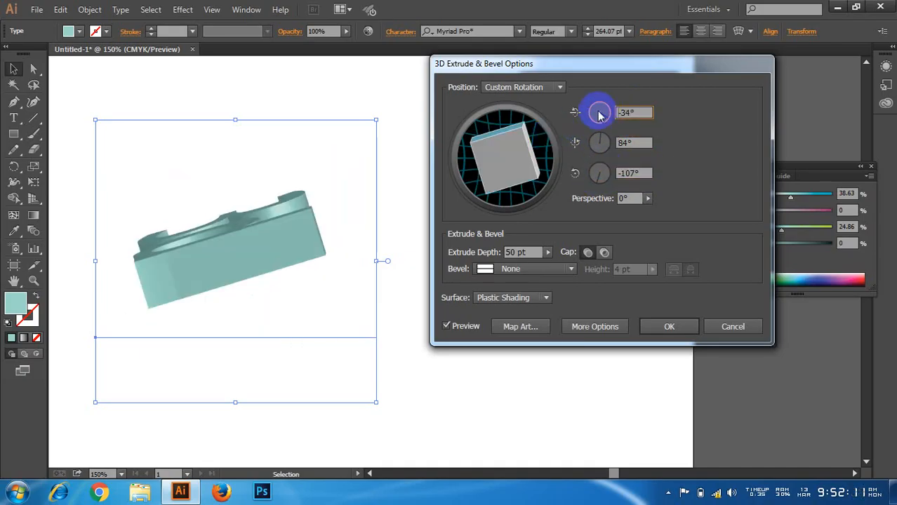
click(600, 110)
click(596, 112)
click(596, 119)
click(602, 120)
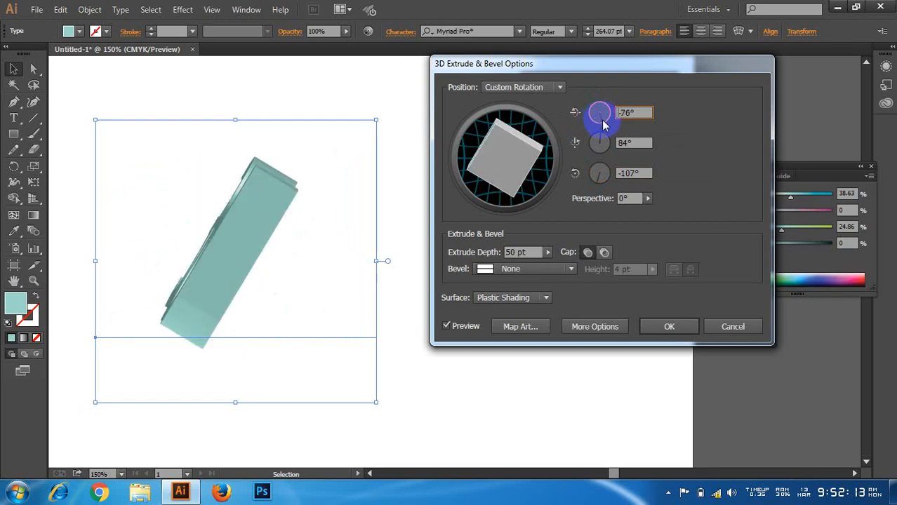
click(608, 120)
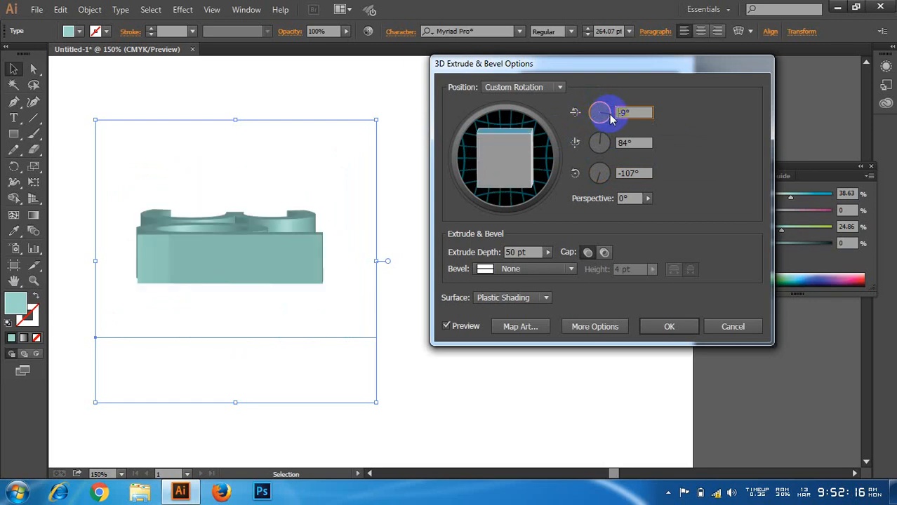
click(608, 115)
Step: Try Y-axis rotations of 135°, -26° and -77° on the extruded 3d text, ending at -43°
click(607, 145)
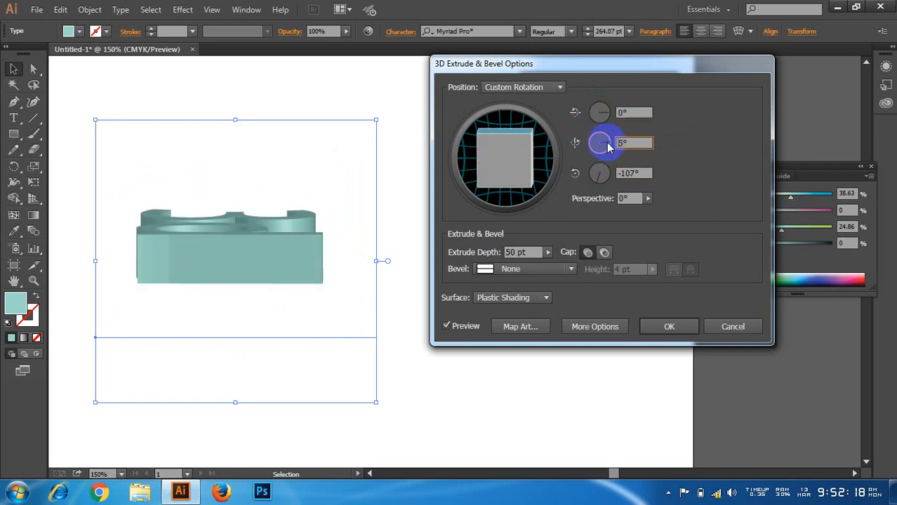
mouse_move(607, 144)
mouse_down()
mouse_move(601, 153)
mouse_move(596, 139)
mouse_up()
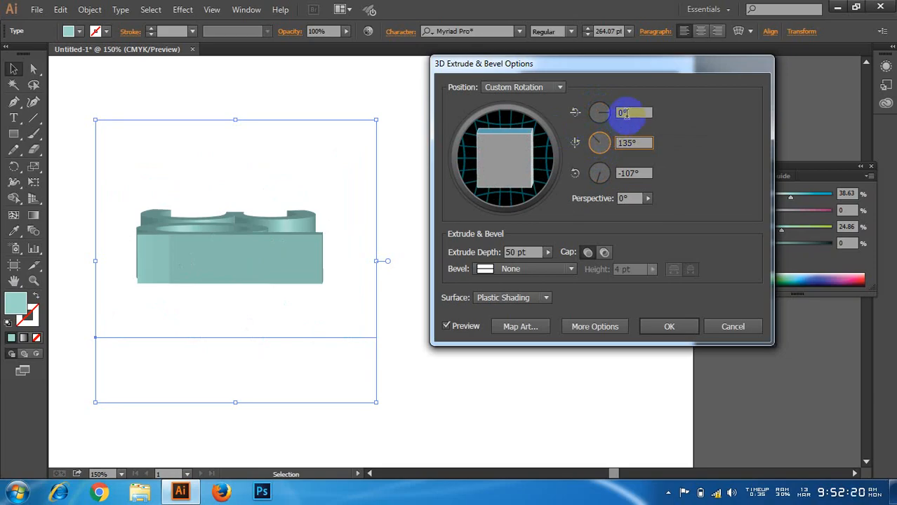
click(627, 114)
click(637, 142)
click(609, 147)
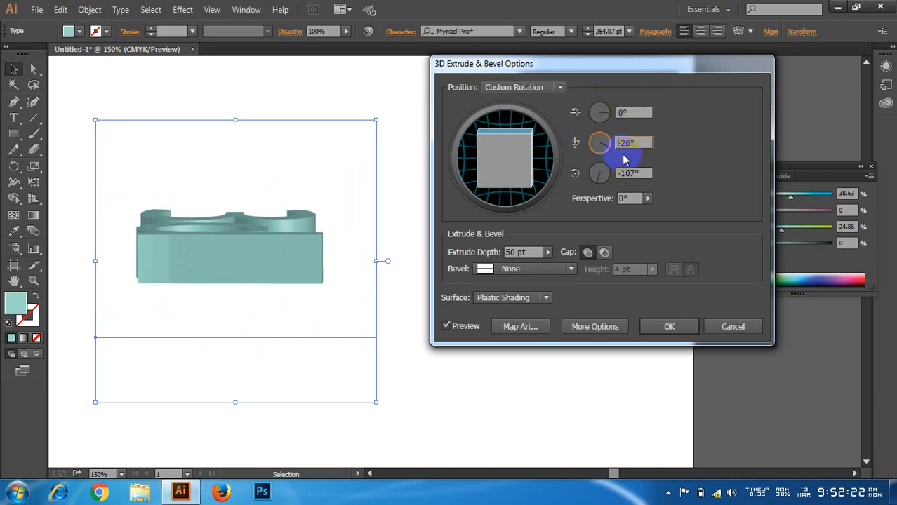
click(602, 156)
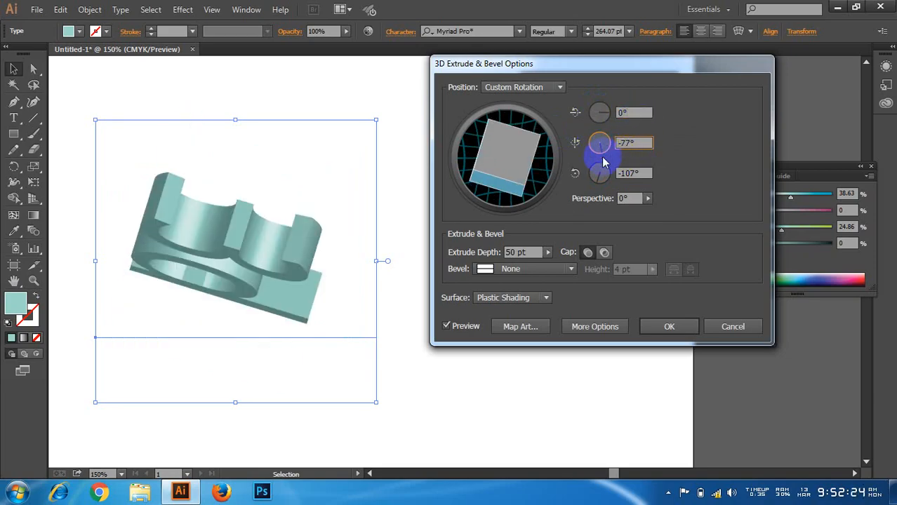
click(611, 156)
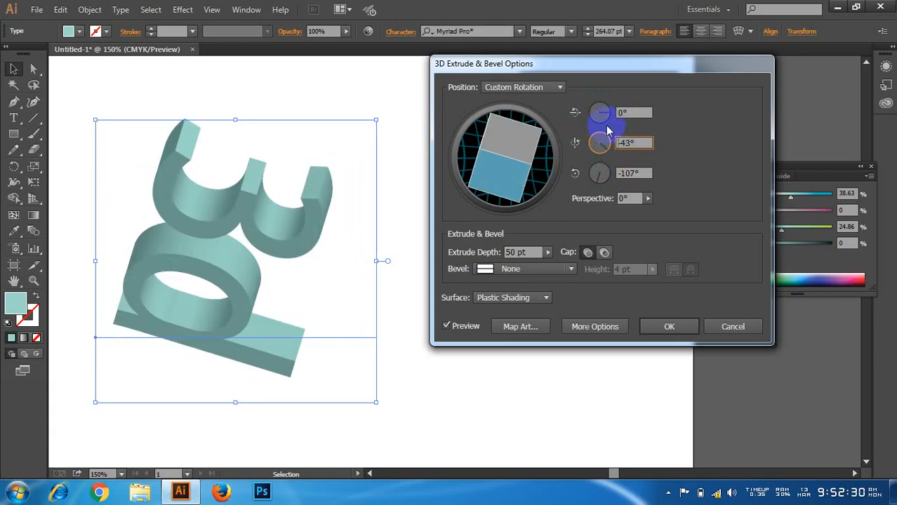
Step: Vary the Z-axis rotation of the extruded 3d text through -63°, 41° and 99°, ending at 95°
click(597, 176)
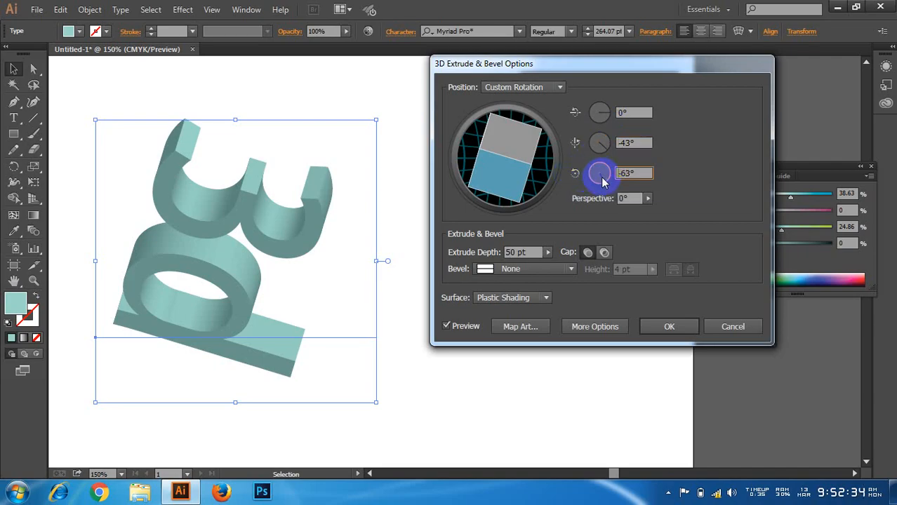
click(631, 174)
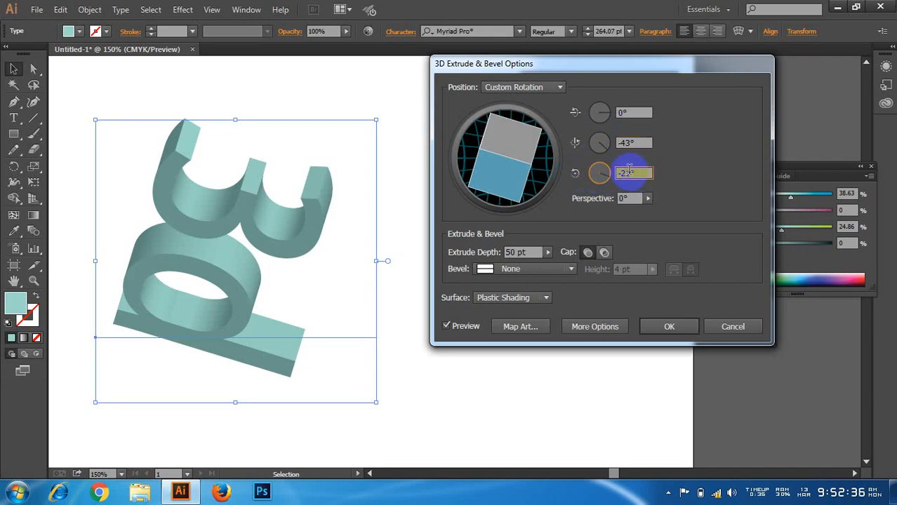
click(635, 142)
click(600, 172)
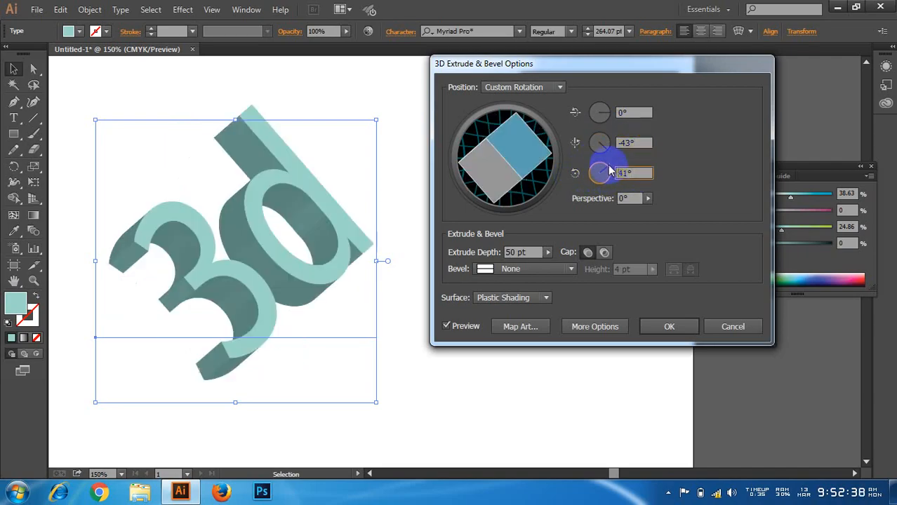
click(600, 172)
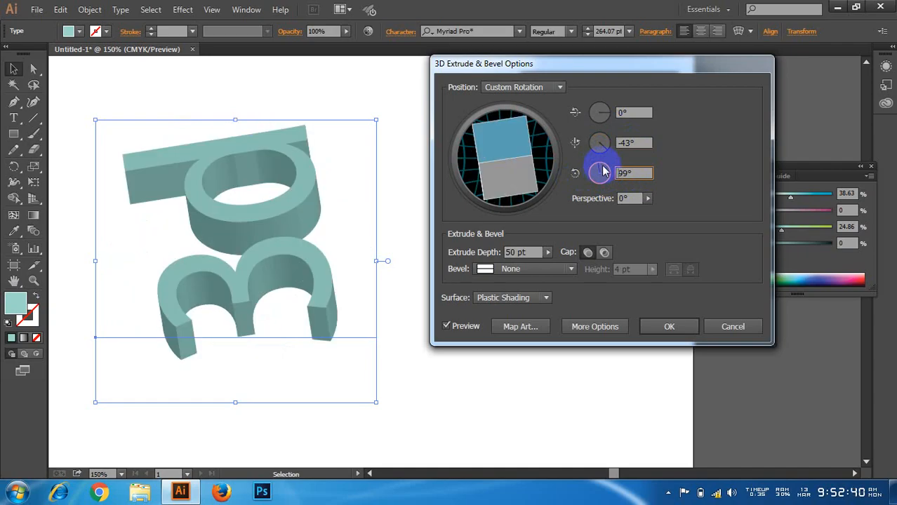
click(602, 172)
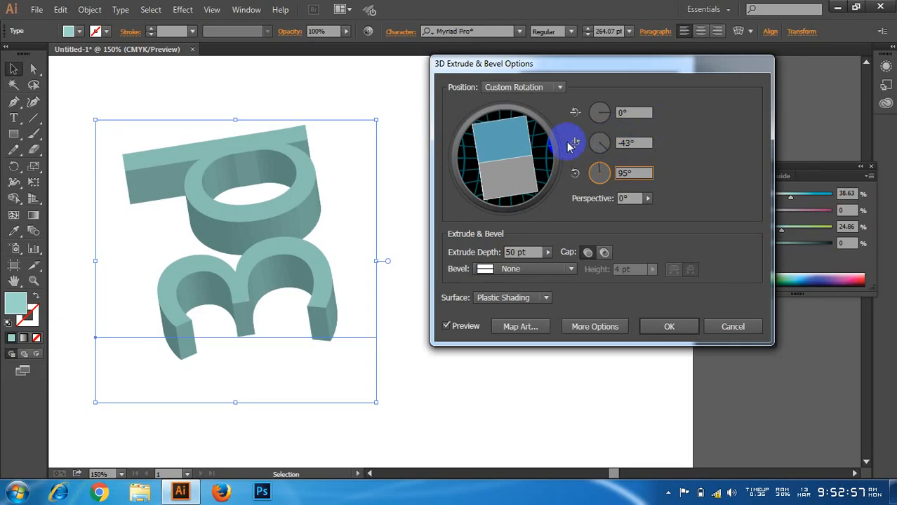
Step: Turn the extruded 3d text freely back to a readable view at about -17°, -17° and 1°
mouse_move(523, 144)
mouse_down()
mouse_move(499, 184)
mouse_move(511, 156)
mouse_move(516, 167)
mouse_move(495, 151)
mouse_move(523, 143)
mouse_move(512, 158)
mouse_move(522, 145)
mouse_up()
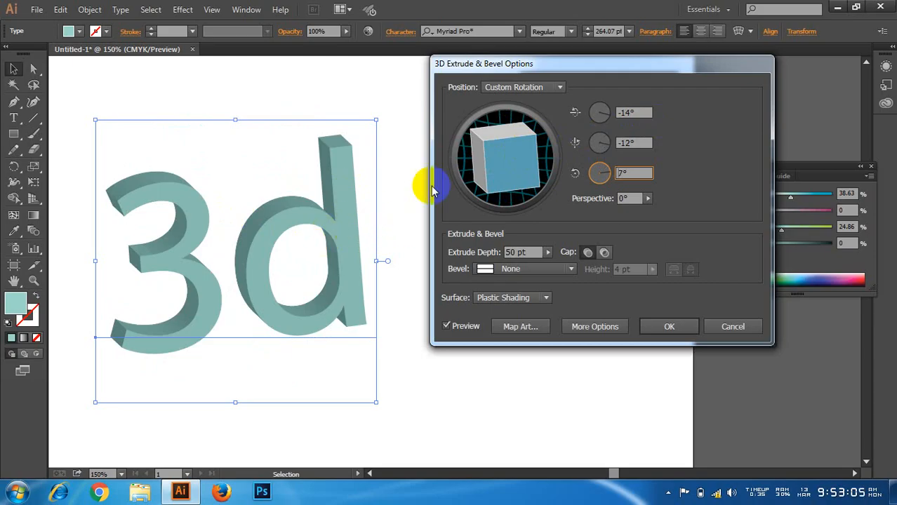
drag(510, 68, 510, 60)
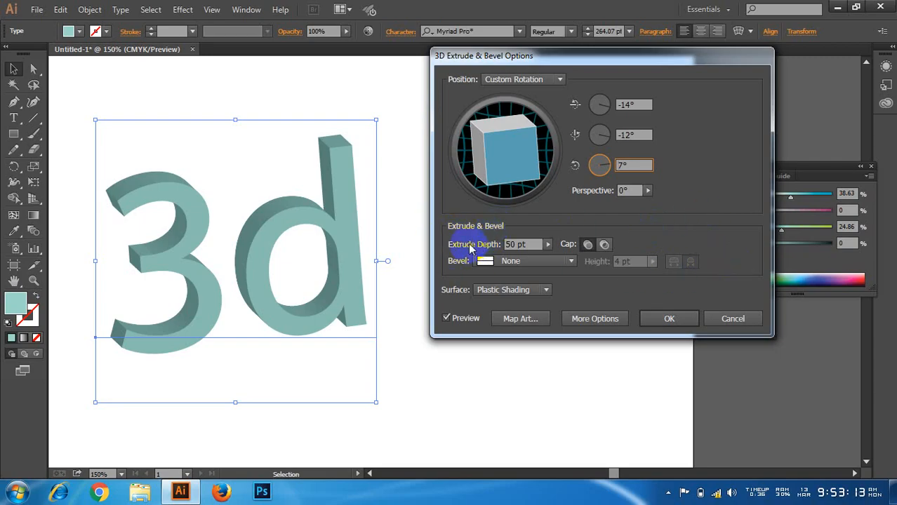
click(518, 243)
mouse_move(520, 144)
mouse_down()
mouse_move(521, 155)
mouse_move(496, 144)
mouse_move(512, 148)
mouse_up()
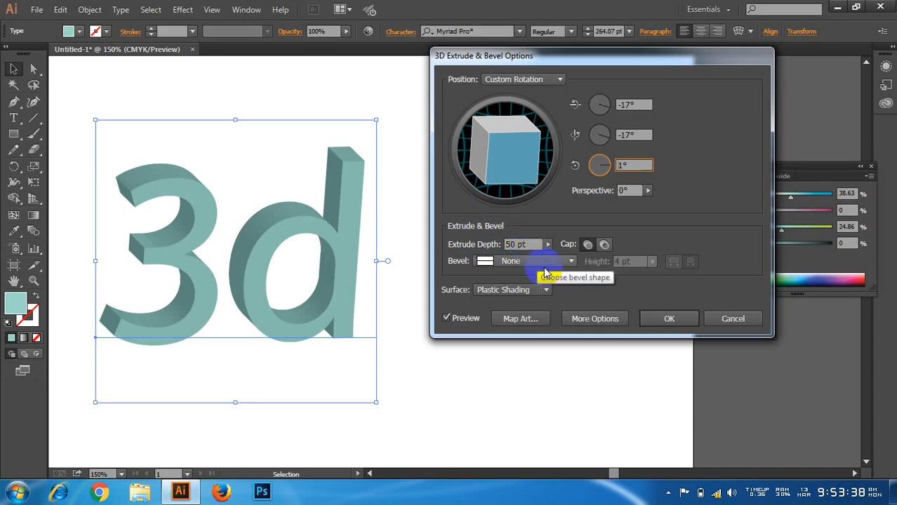
Step: Apply Extrude & Bevel to the 3d text after trying a 67 pt extrude depth, and undo the applied effect
click(524, 245)
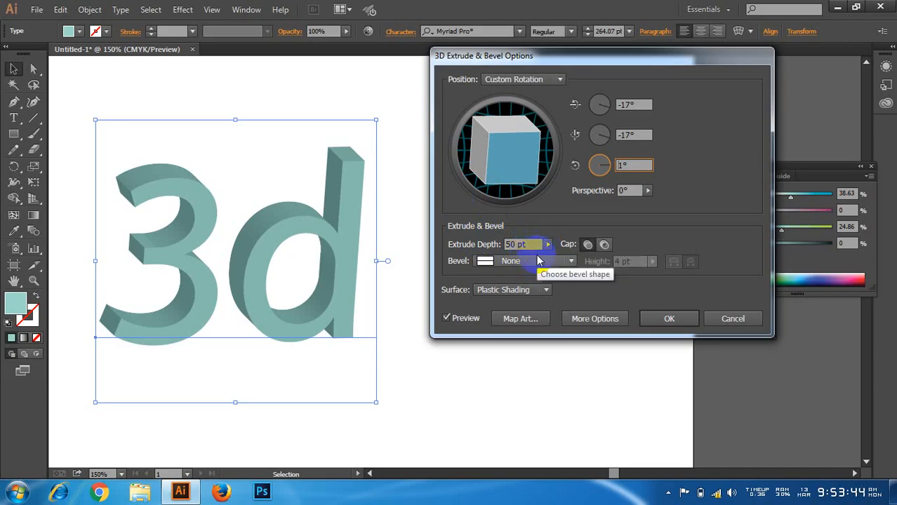
drag(548, 245, 496, 261)
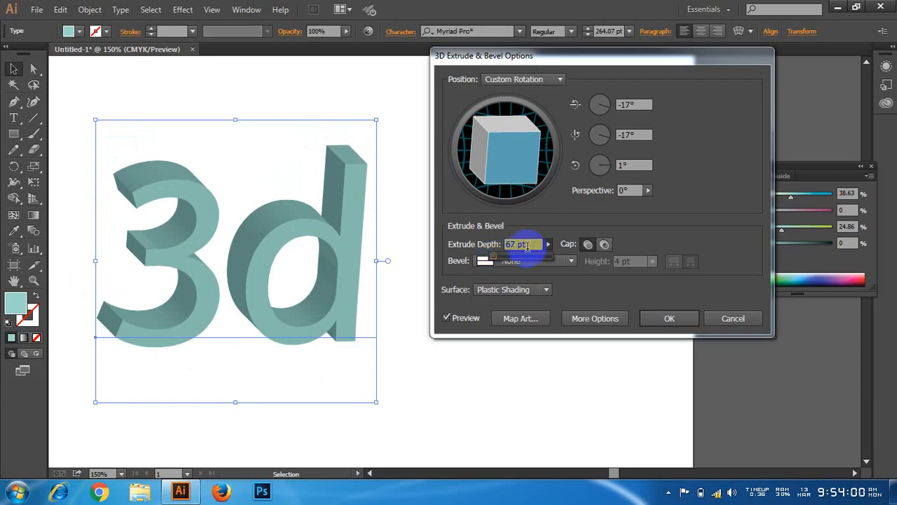
click(508, 245)
key(Return)
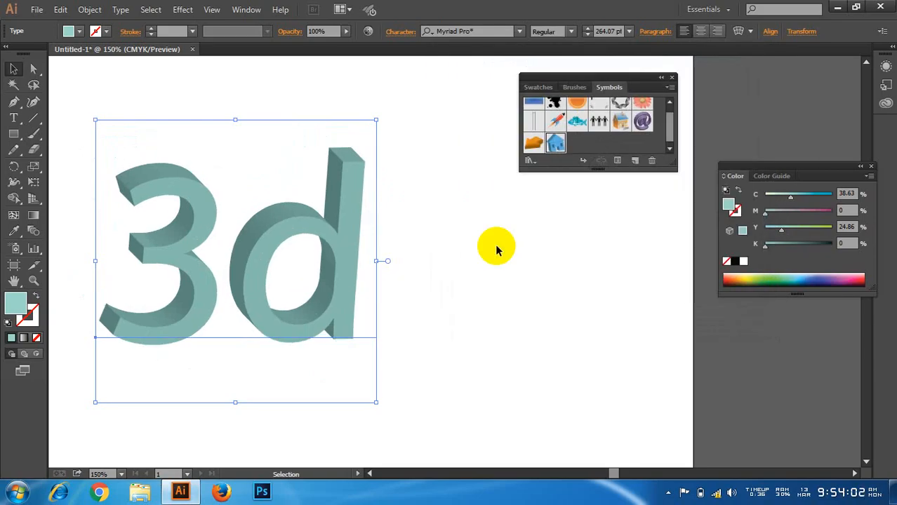
key(ctrl+z)
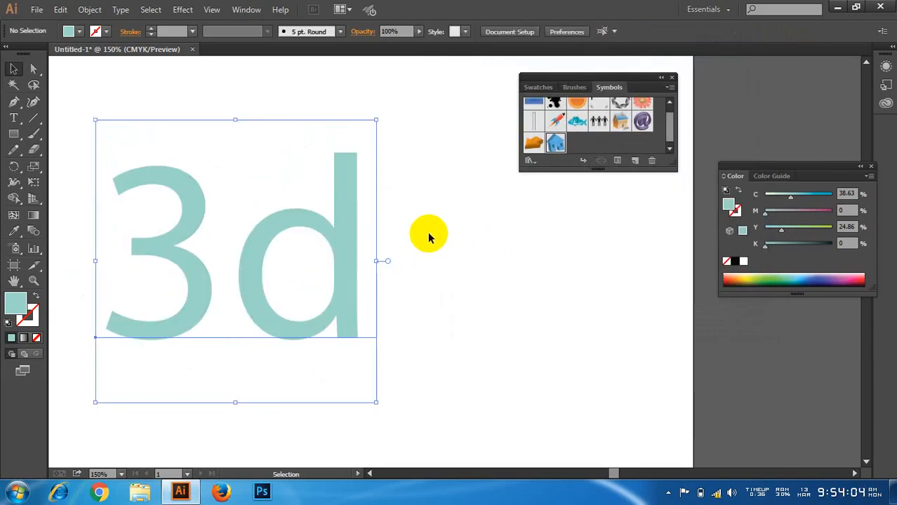
Step: Start Extrude & Bevel on the flat 3d text with the preview on, and give it a hollow cap
click(182, 9)
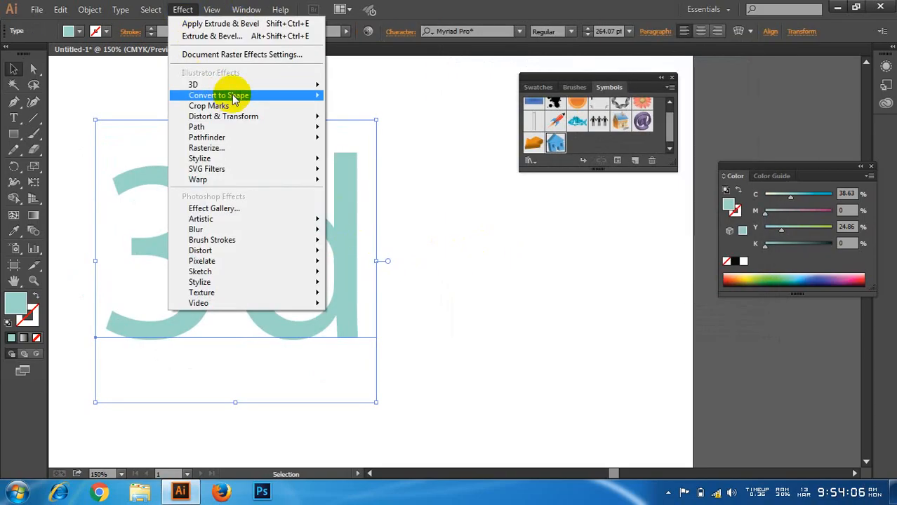
mouse_move(266, 85)
click(352, 91)
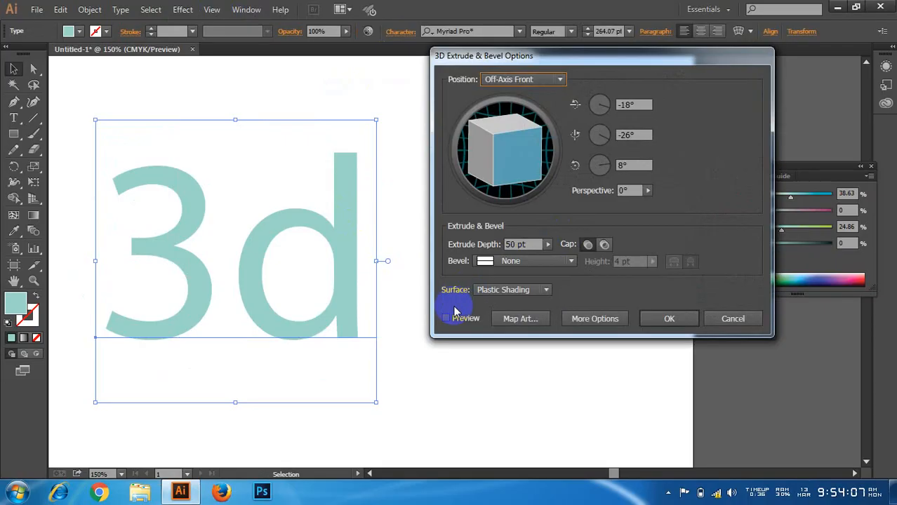
click(449, 319)
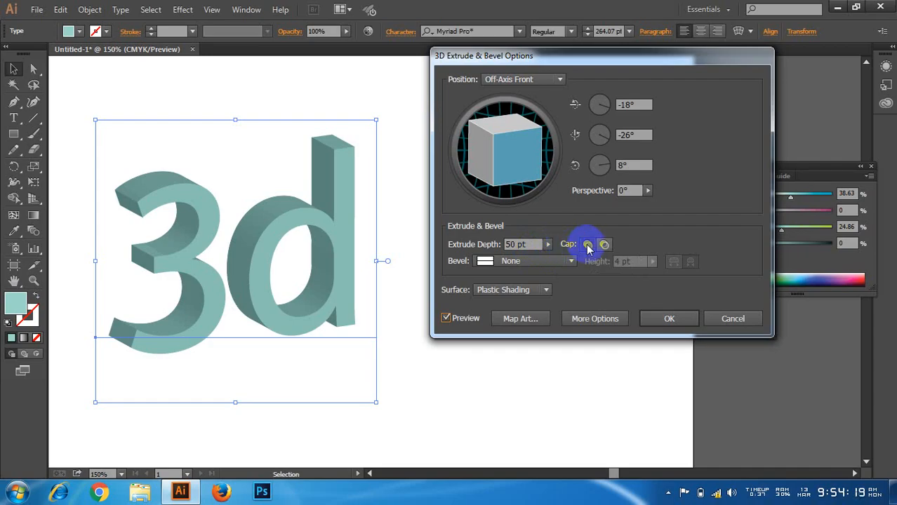
click(587, 244)
click(604, 244)
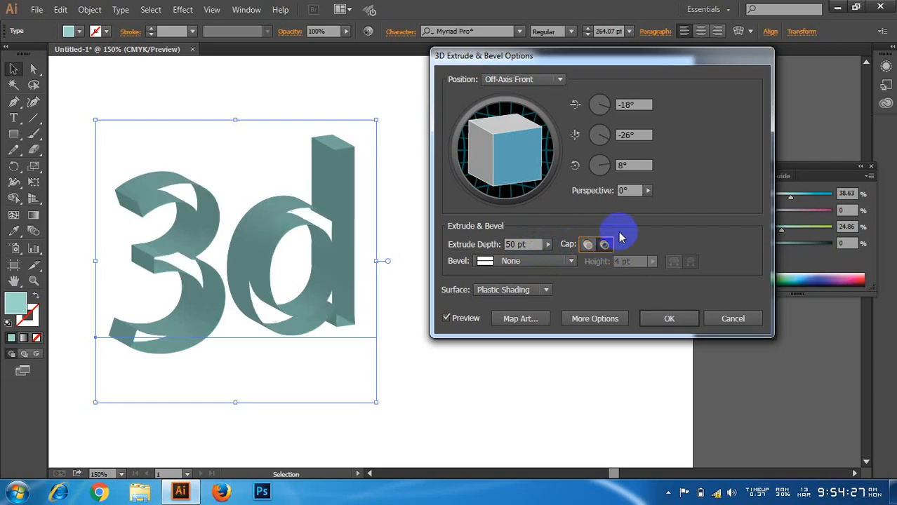
Step: Rotate the hollow text freely to about -18°, -1° and 5°, and compare hollow and solid caps, ending with the solid cap
drag(503, 175, 500, 139)
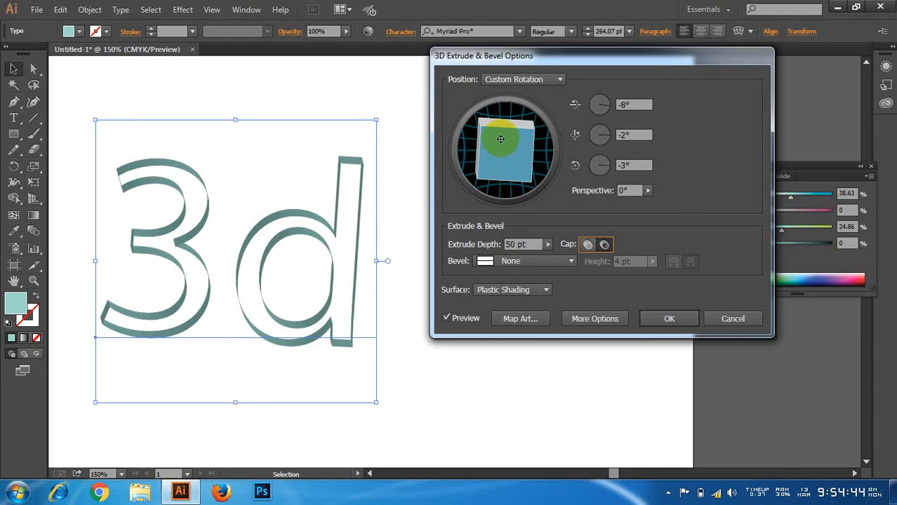
mouse_move(500, 138)
mouse_down()
mouse_move(525, 151)
mouse_move(520, 138)
mouse_move(518, 166)
mouse_move(523, 152)
mouse_move(505, 145)
mouse_move(499, 158)
mouse_move(496, 149)
mouse_up()
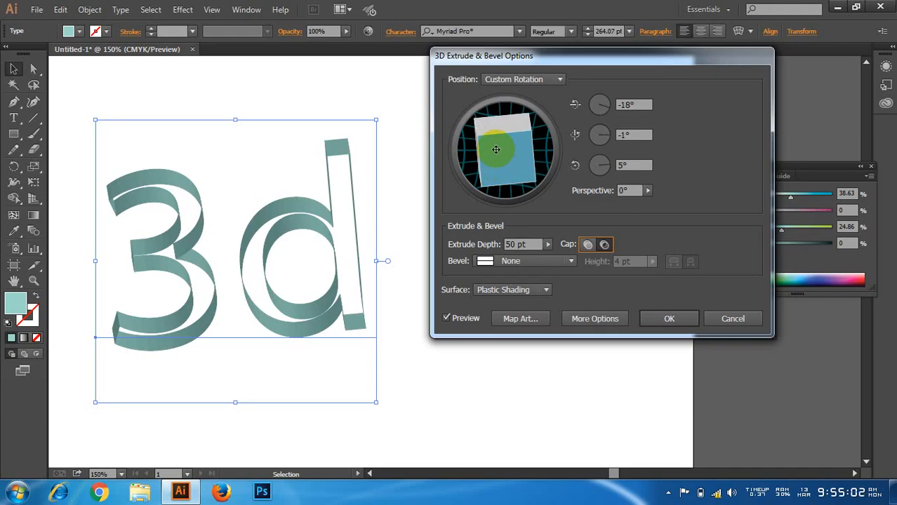
click(588, 245)
click(604, 244)
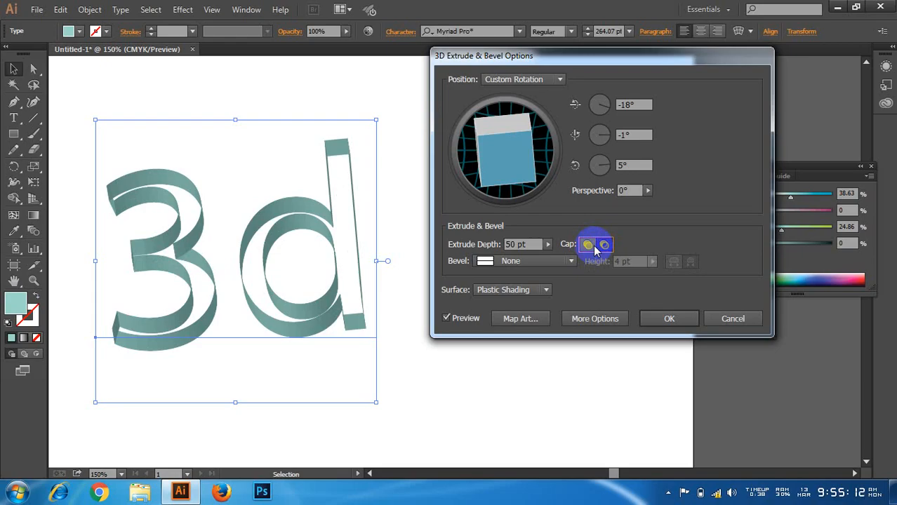
click(590, 246)
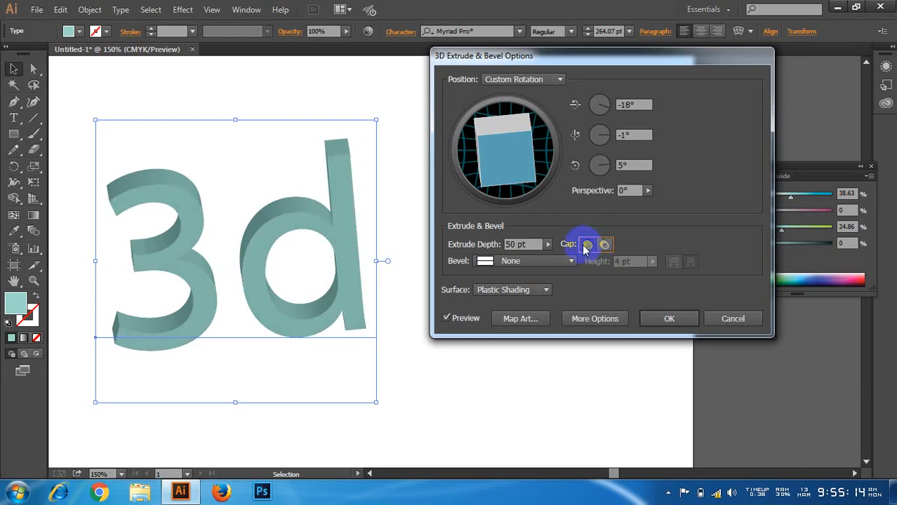
click(604, 244)
click(588, 245)
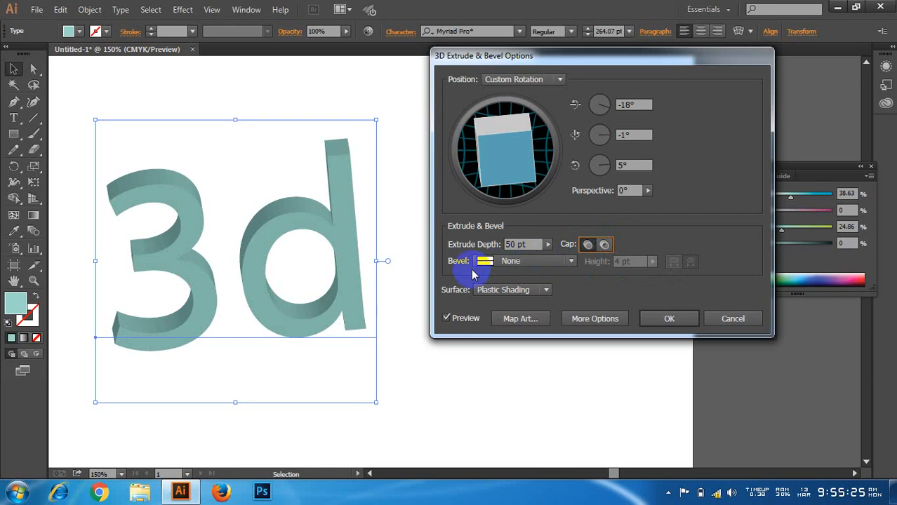
Step: Rotate the solid 3d text freely to about -7°, -22° and 2°, and set its extrude depth to 81 pt
mouse_move(502, 153)
mouse_down()
mouse_move(513, 162)
mouse_move(509, 151)
mouse_up()
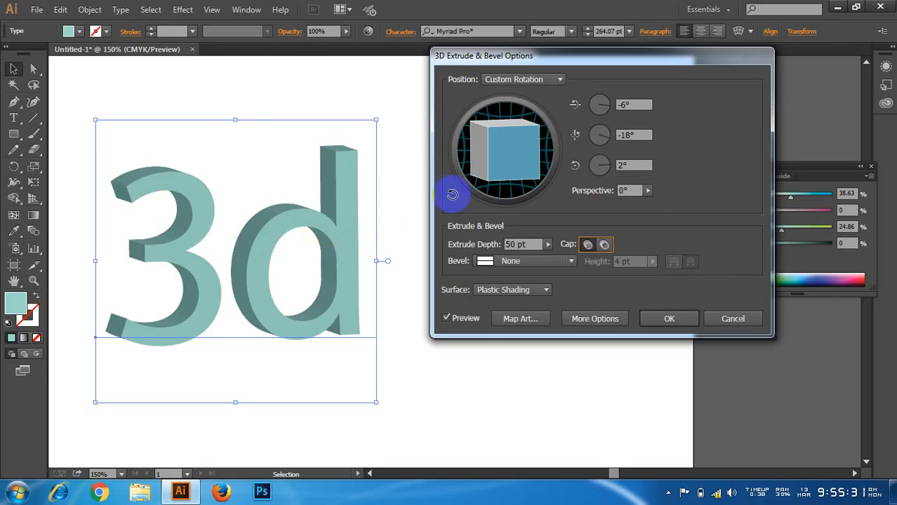
drag(519, 153, 514, 151)
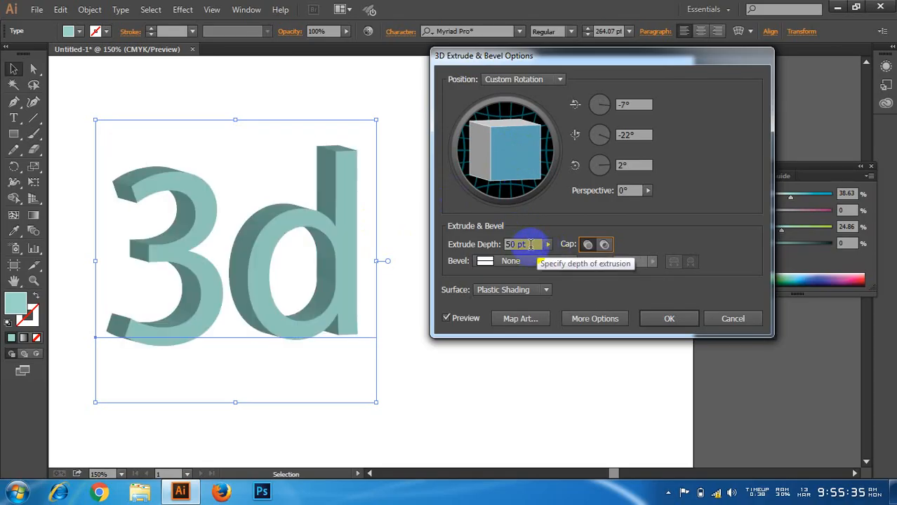
drag(526, 244, 504, 251)
text(80)
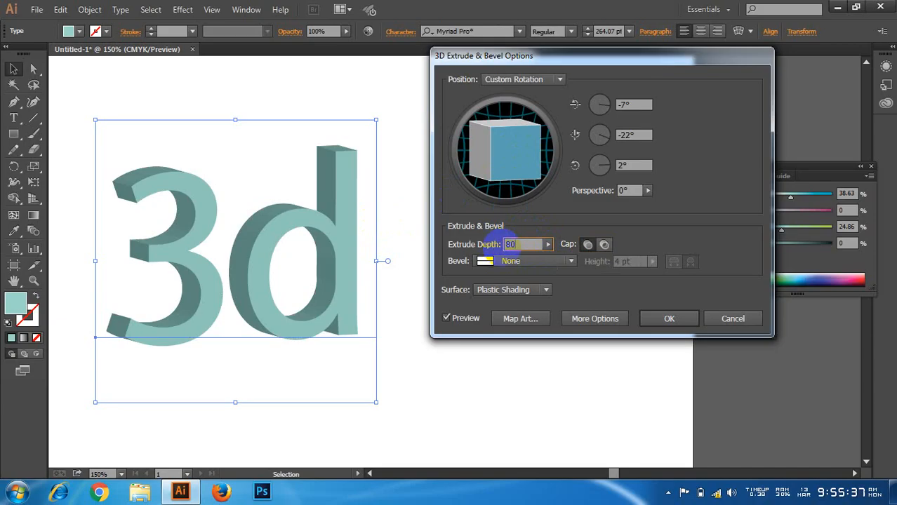
click(524, 244)
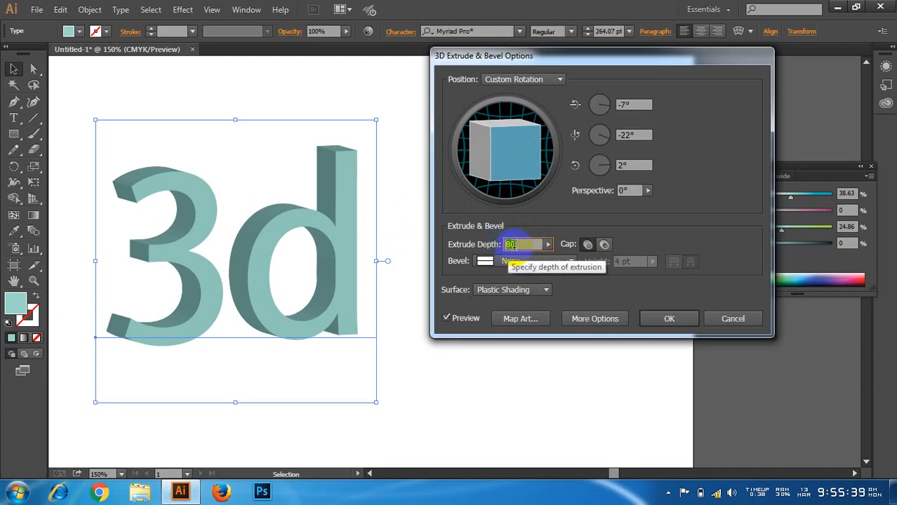
key(Up)
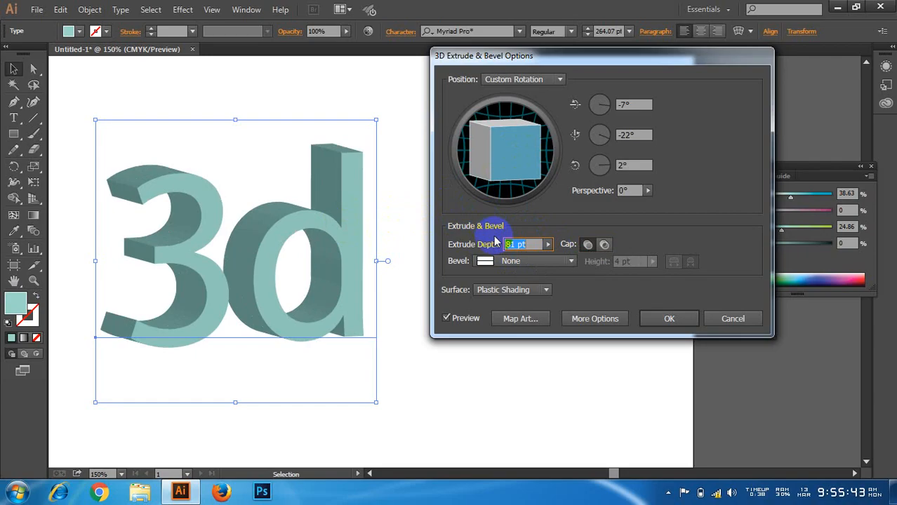
Step: Try the Classic bevel on the extruded 3d text
click(514, 261)
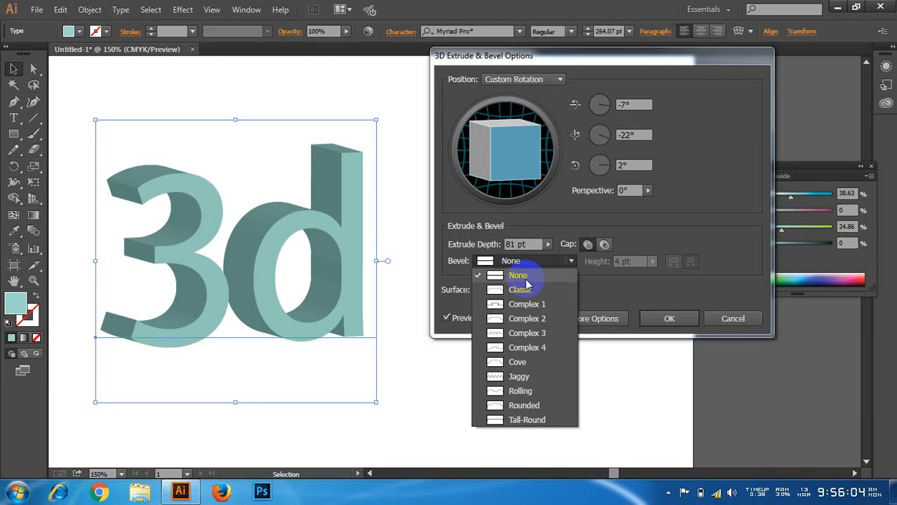
click(534, 293)
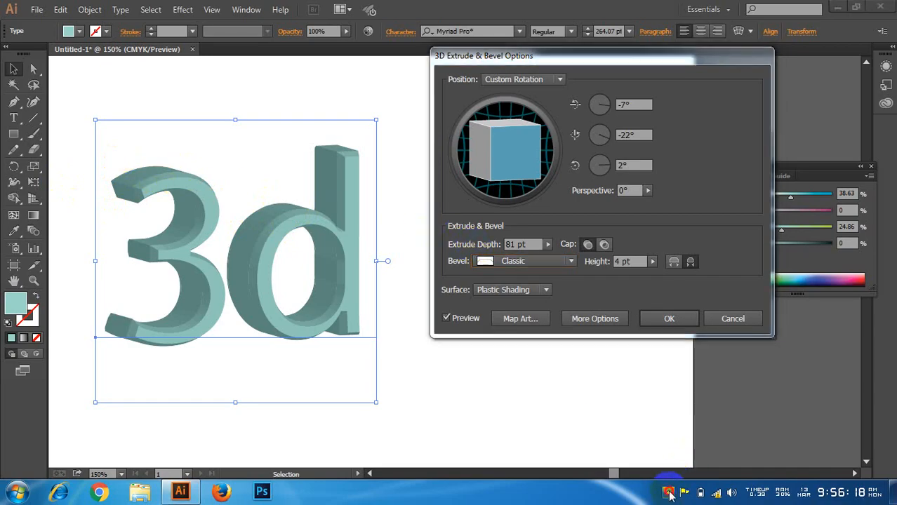
click(668, 491)
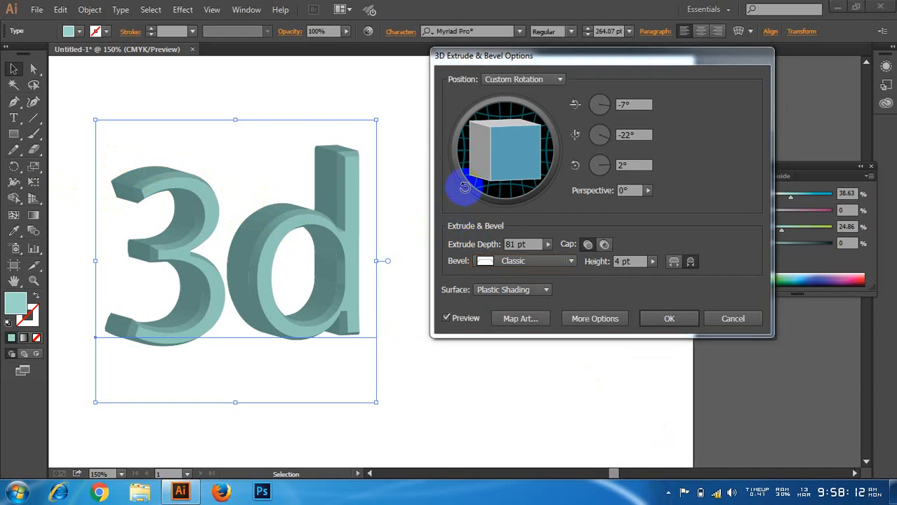
Step: Give the text the Complex 1 bevel and inspect it by rotating freely to about -44°, -20°, 13°, ending at about -7°, -13°, 0°
click(532, 263)
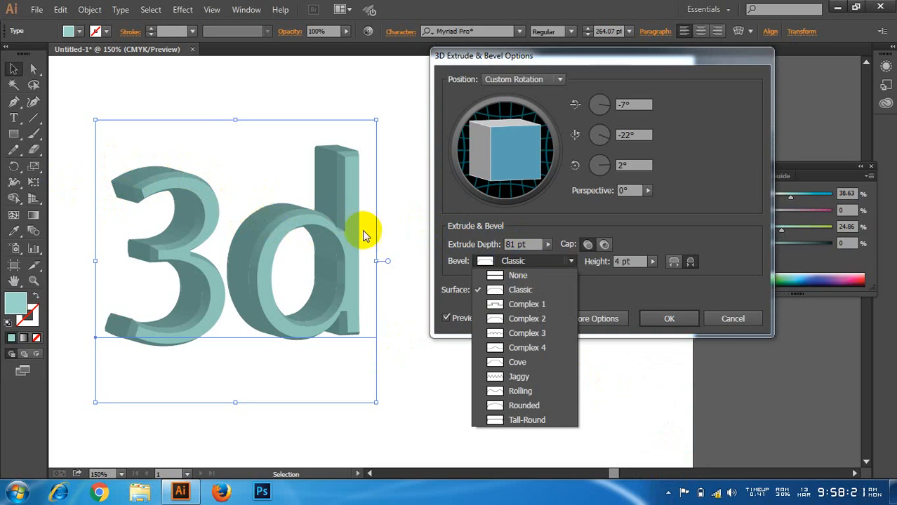
click(527, 304)
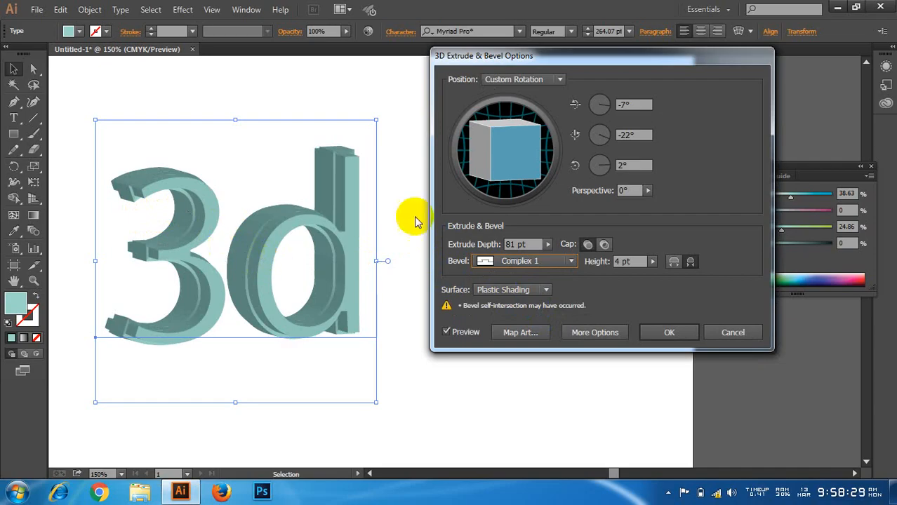
drag(479, 132, 510, 166)
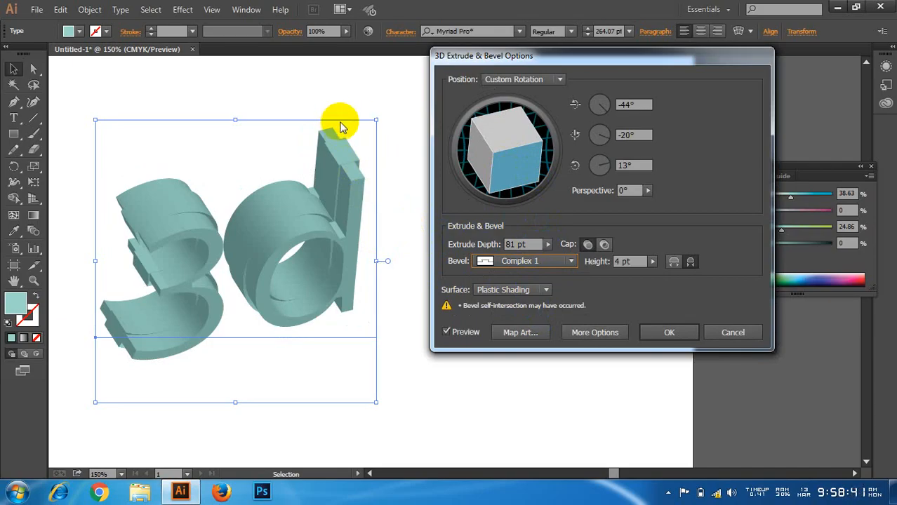
drag(515, 161, 510, 139)
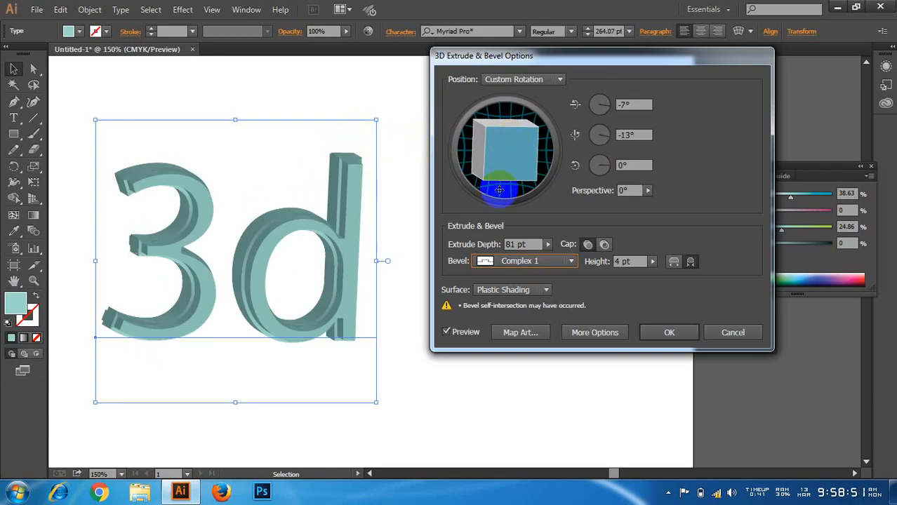
Step: Try the Complex 2, Complex 4 and Cove bevels in turn on the extruded 3d text
click(519, 260)
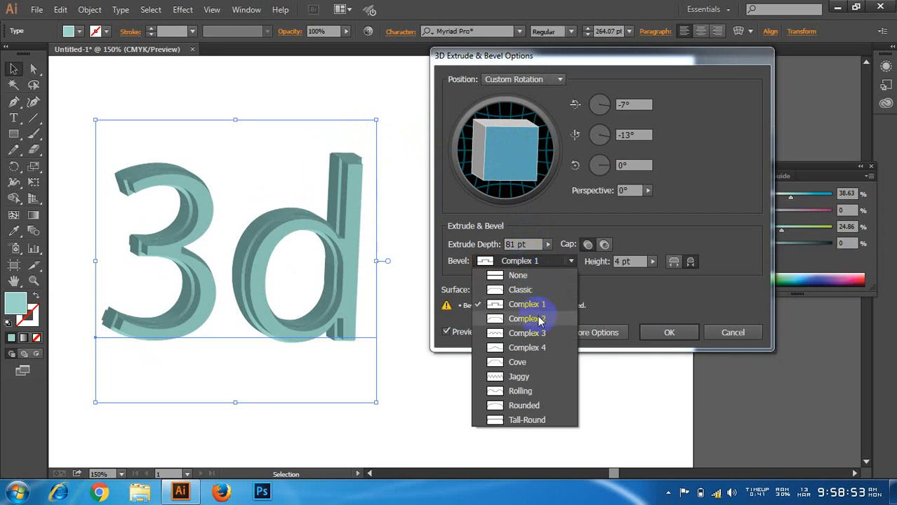
click(527, 319)
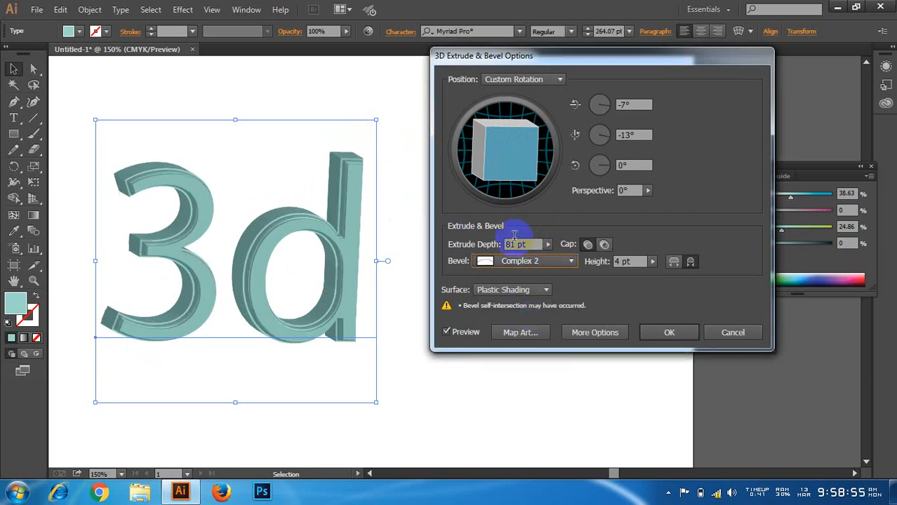
click(522, 261)
click(516, 349)
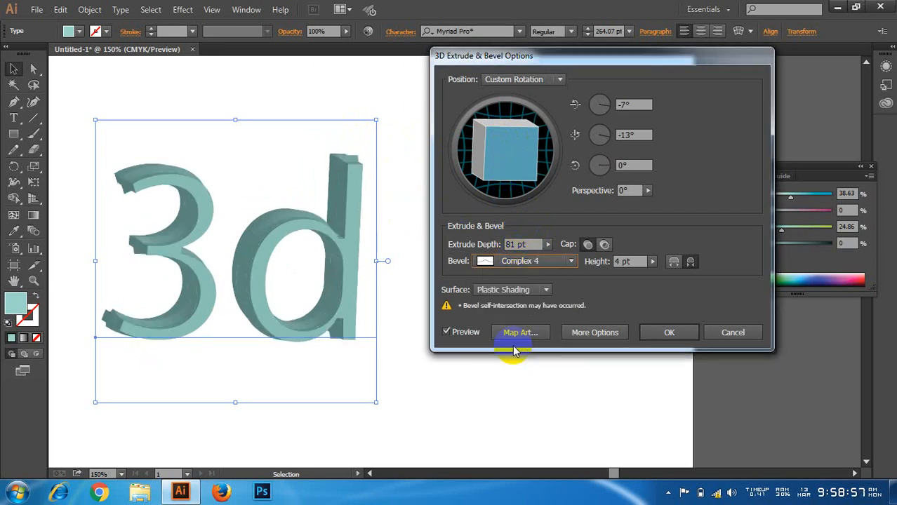
click(522, 261)
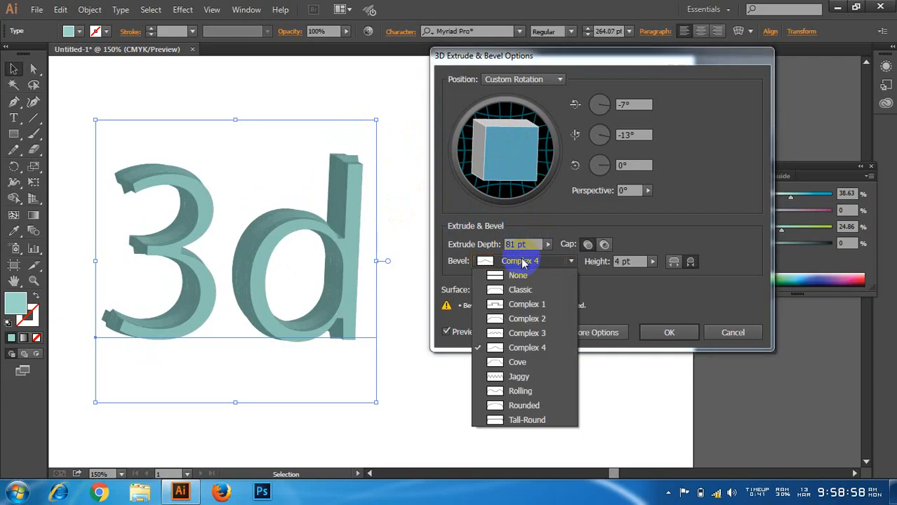
click(517, 362)
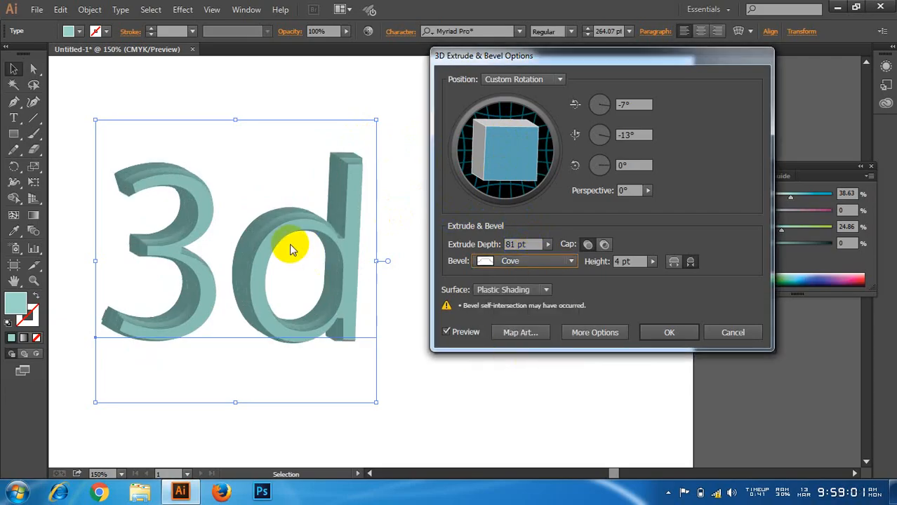
Step: Try the Rolling and Jaggy bevels on the text, and turn it to about -33° around the Y axis to show the jagged sides
click(524, 264)
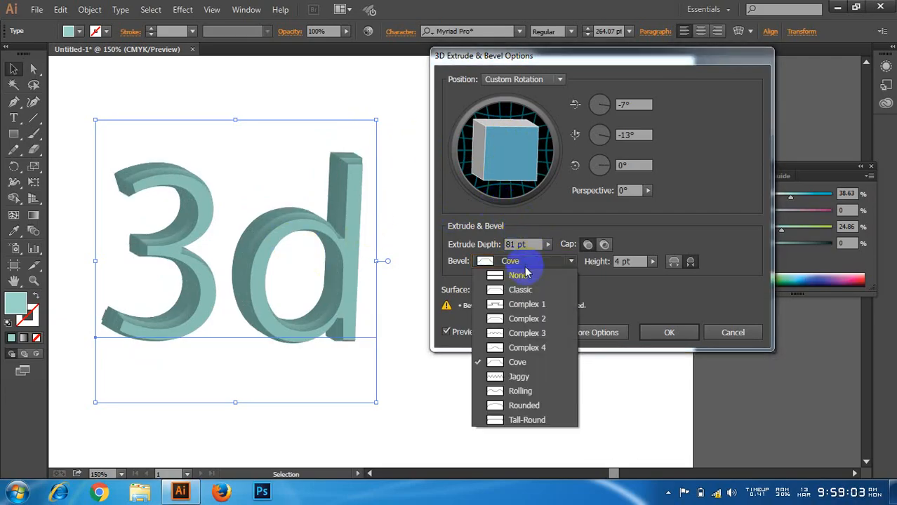
click(505, 390)
click(530, 261)
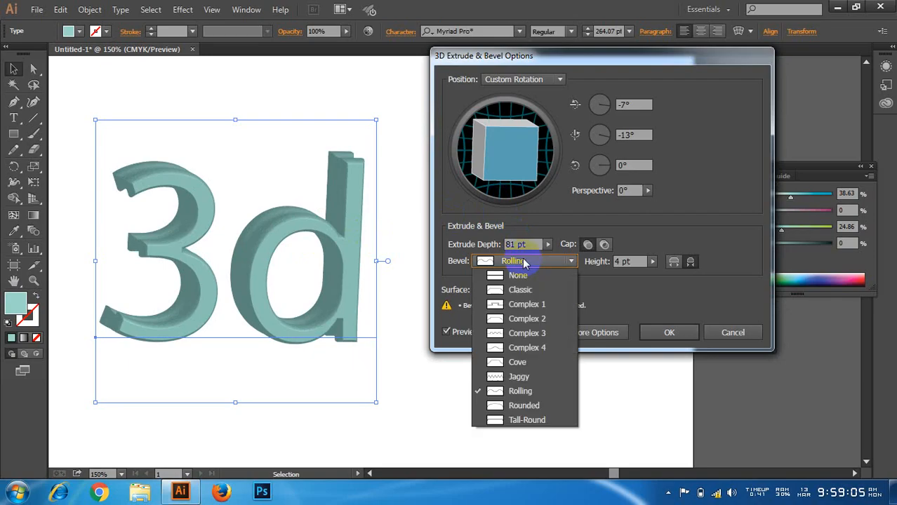
click(518, 378)
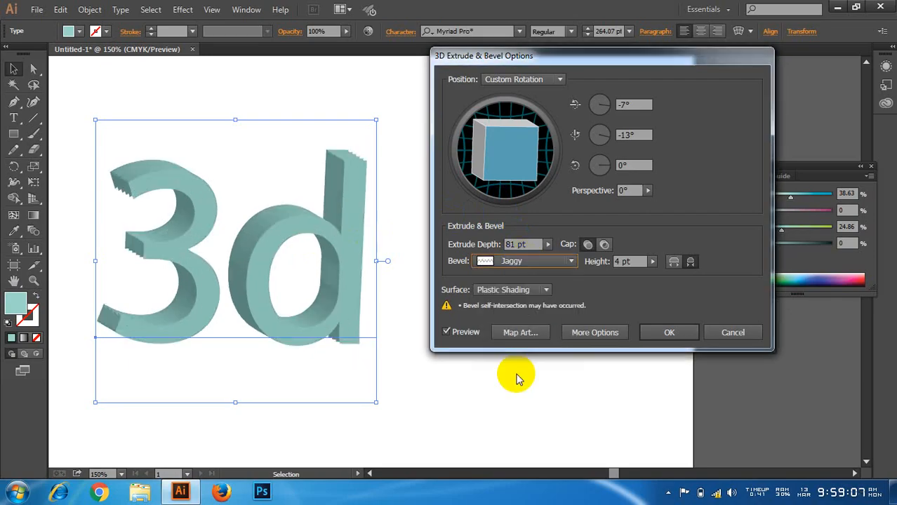
drag(480, 145, 510, 151)
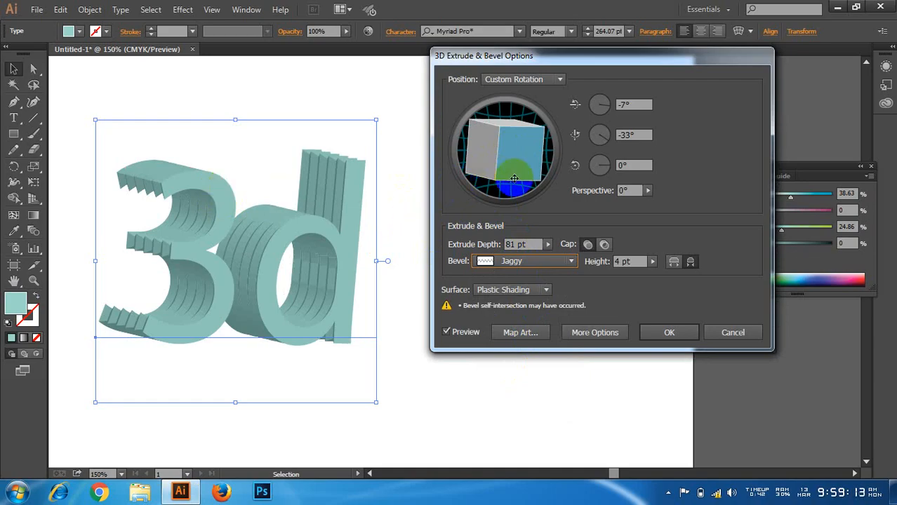
Step: Compare the Rolling and Rounded bevels on the extruded 3d text, and finish with the Tall-Round bevel
click(523, 261)
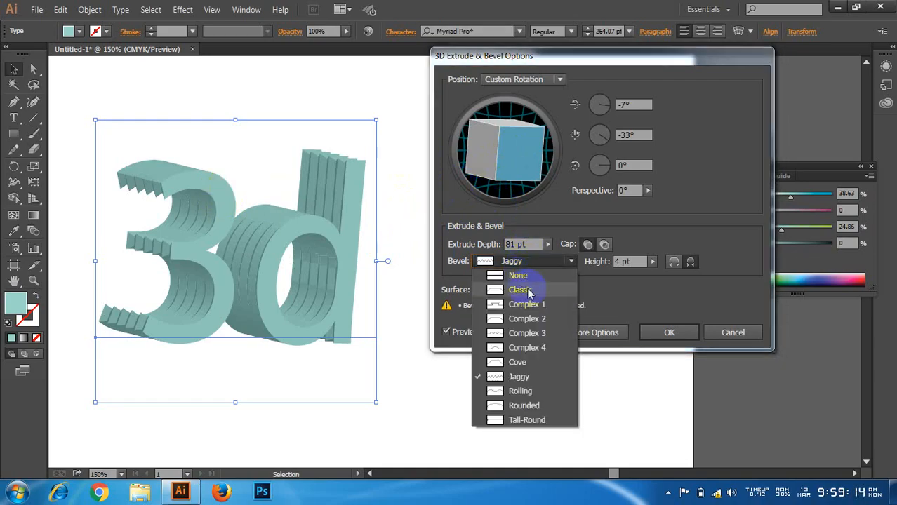
click(531, 392)
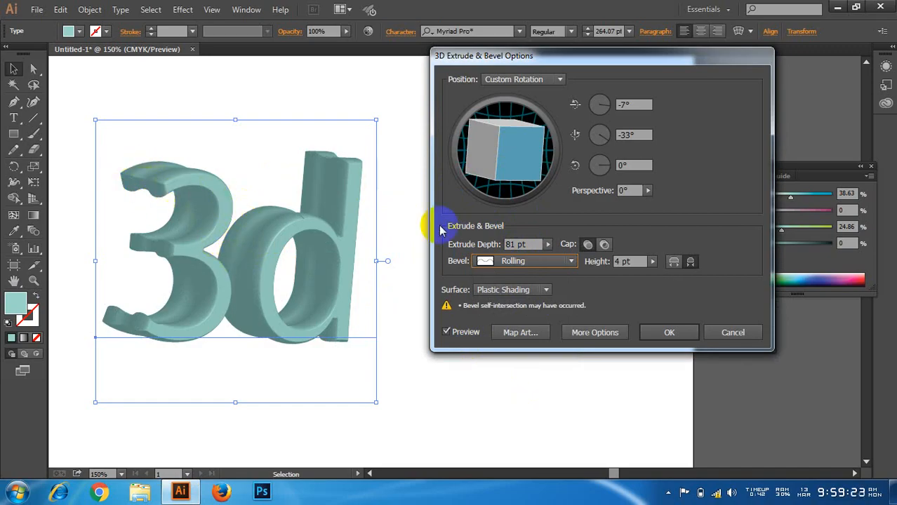
click(497, 270)
click(507, 395)
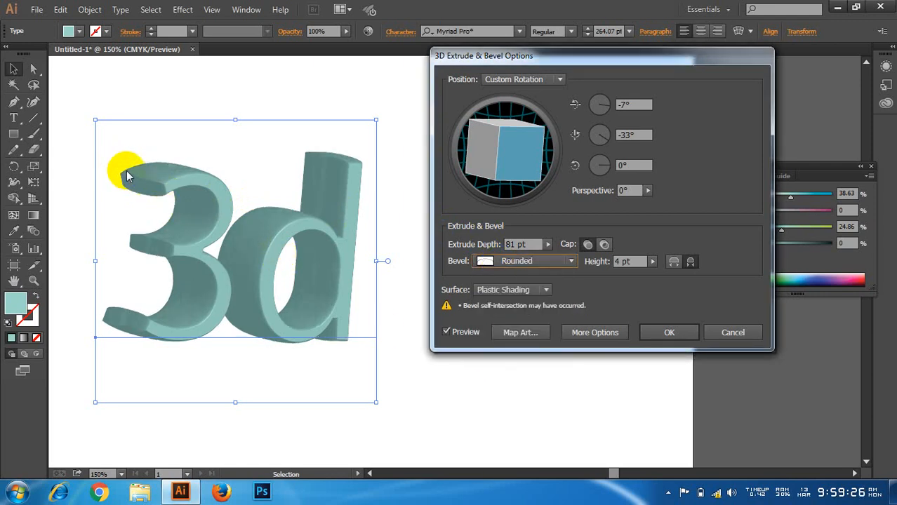
click(506, 261)
click(503, 420)
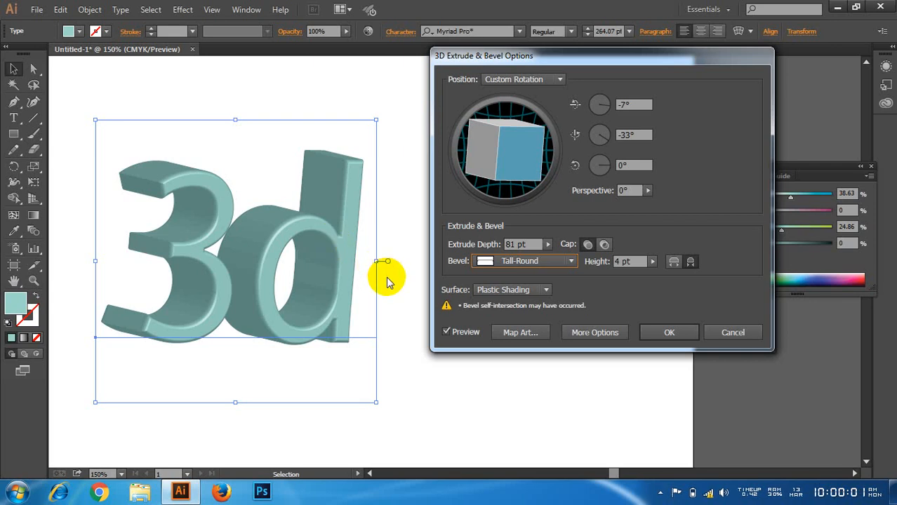
click(581, 244)
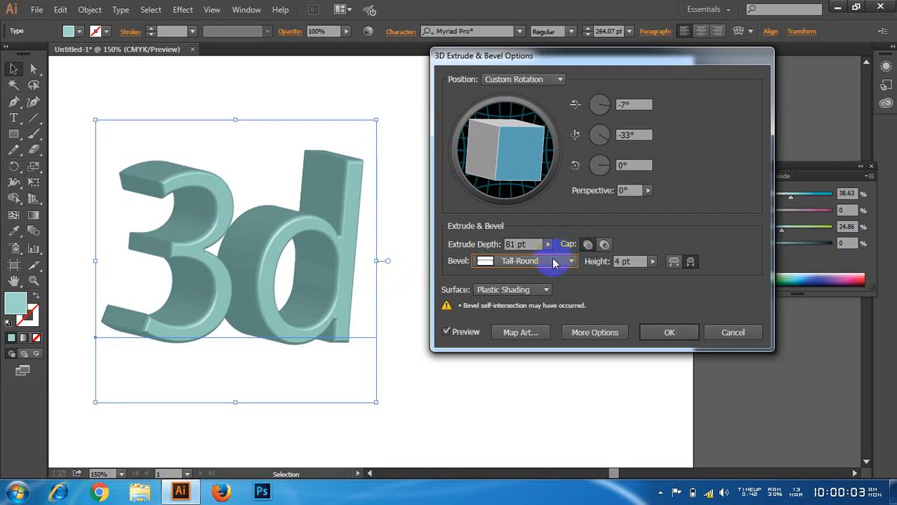
Step: Remove the bevel from the 3d text and rotate it freely to about -15°, -18°, 4°
click(551, 260)
click(533, 273)
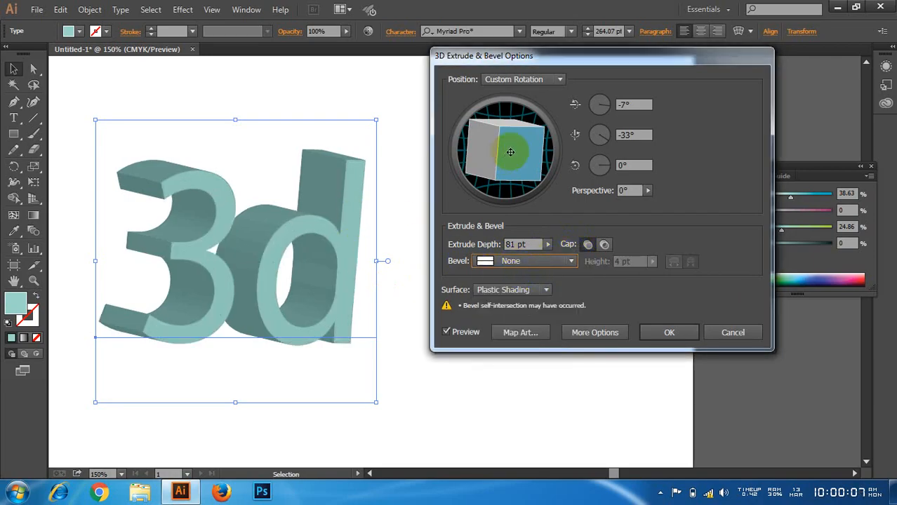
mouse_move(510, 152)
mouse_down()
mouse_move(517, 138)
mouse_move(511, 148)
mouse_up()
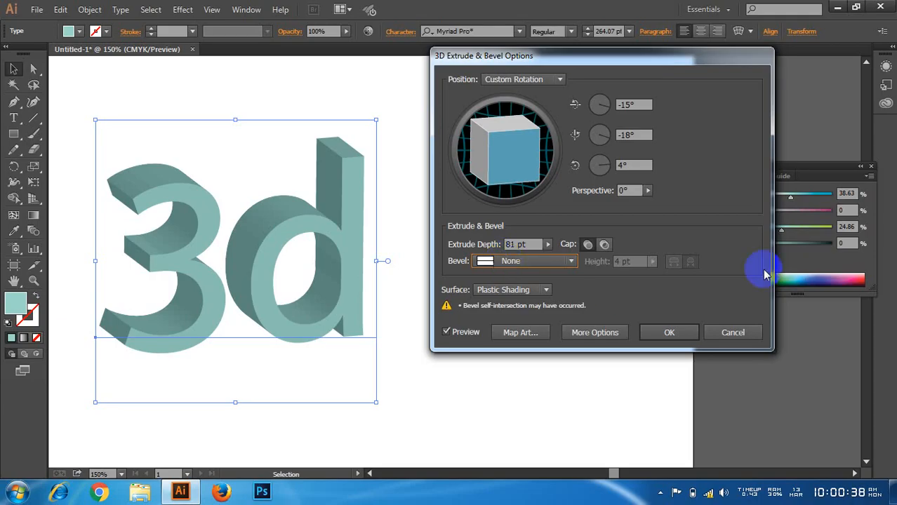
drag(570, 56, 576, 44)
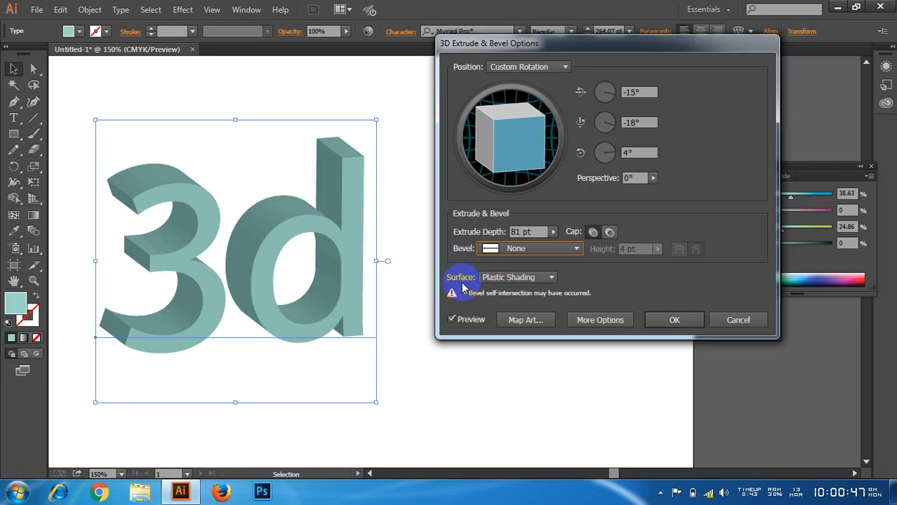
Step: Compare the No Shading, Diffuse Shading and Wireframe surfaces on the extruded text, and return it to Plastic Shading
click(518, 279)
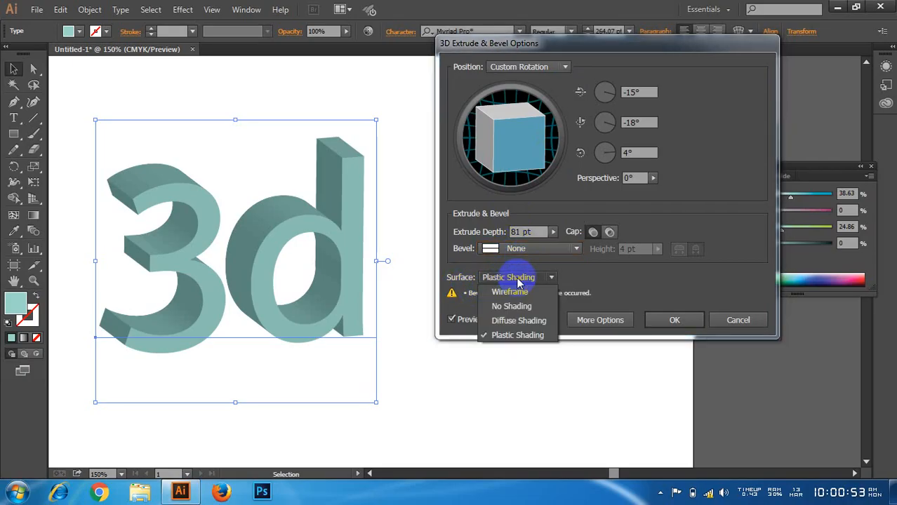
click(519, 306)
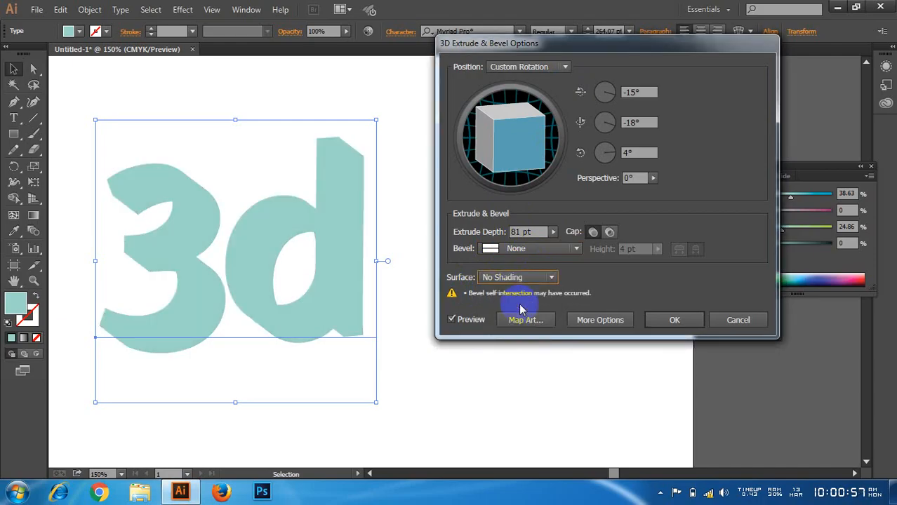
click(520, 279)
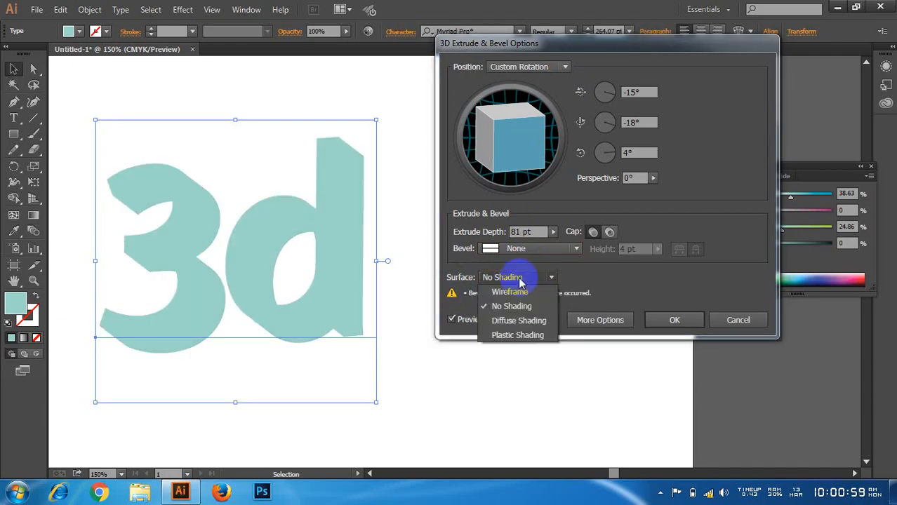
click(524, 325)
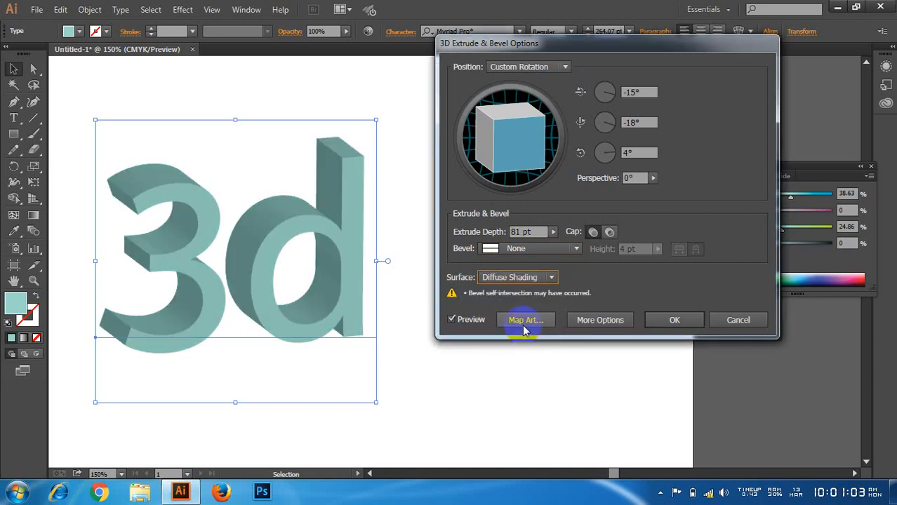
click(520, 280)
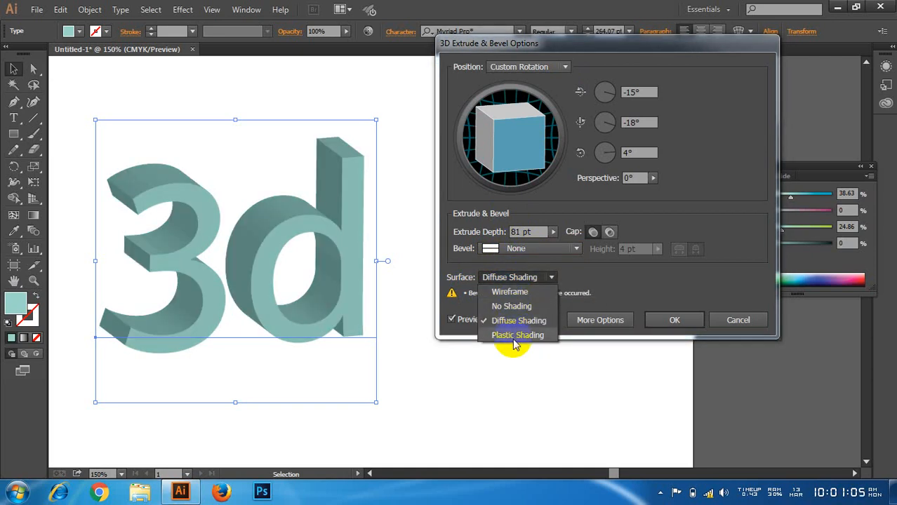
click(510, 292)
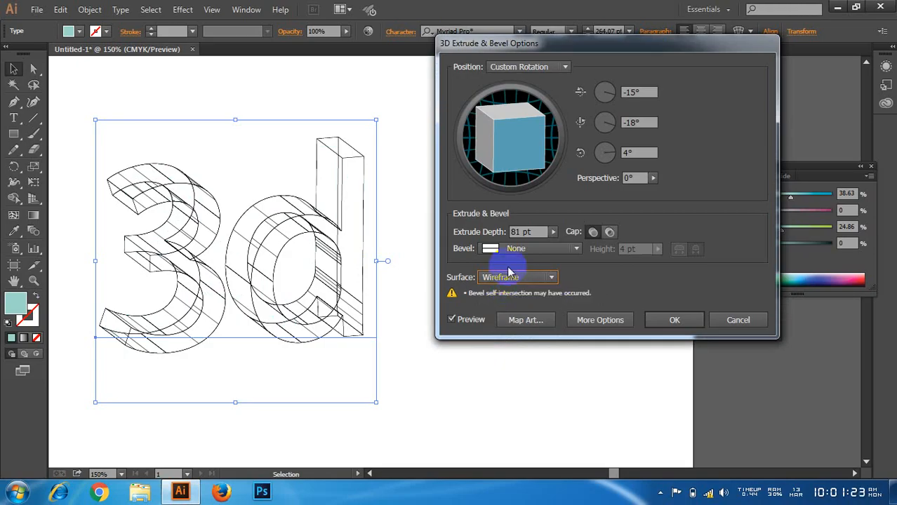
click(516, 278)
click(516, 324)
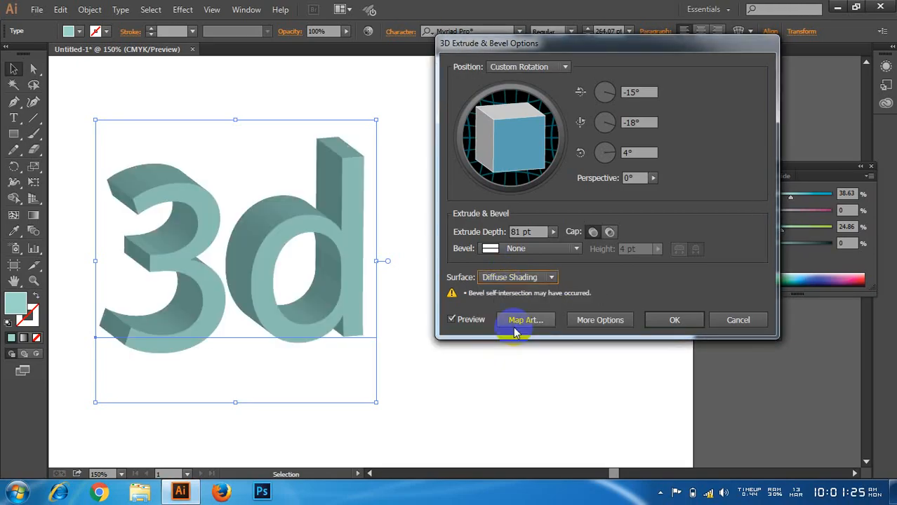
click(515, 278)
click(516, 335)
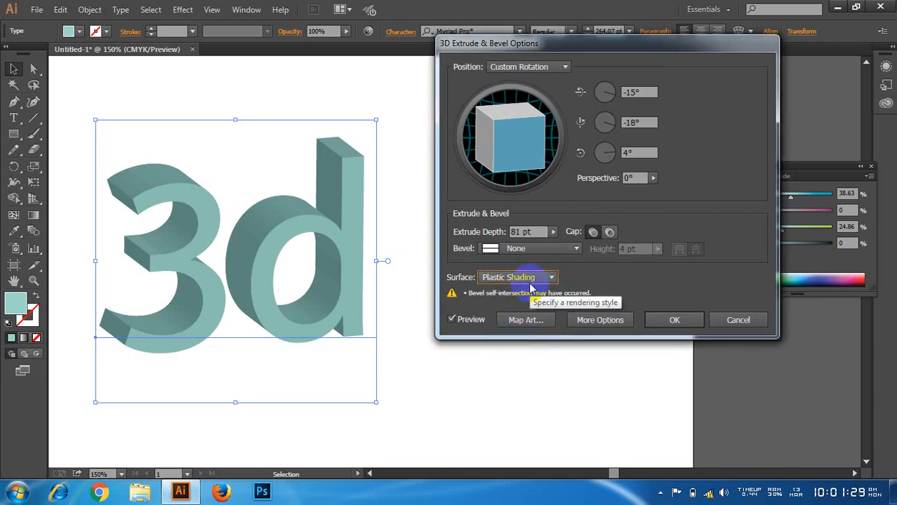
Step: Show the extra surface lighting options and move the light source close to the centre of the shading sphere
drag(565, 43, 555, 28)
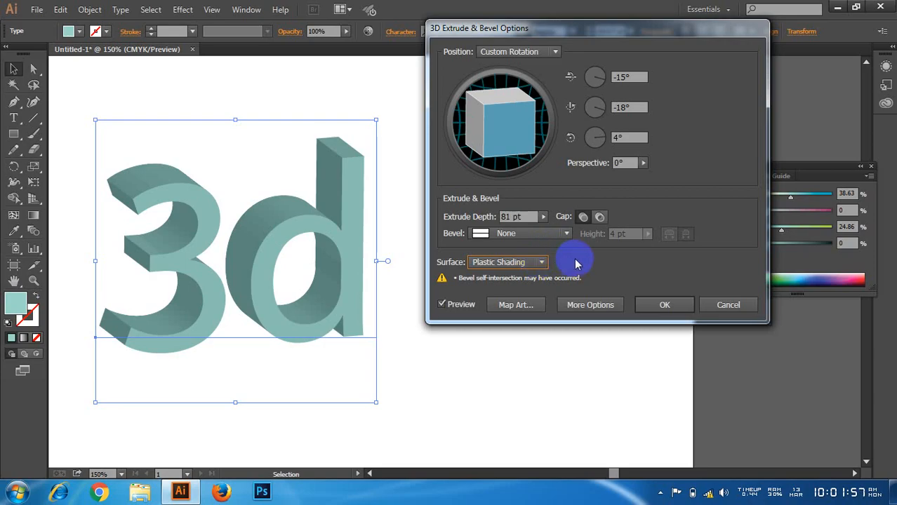
click(593, 309)
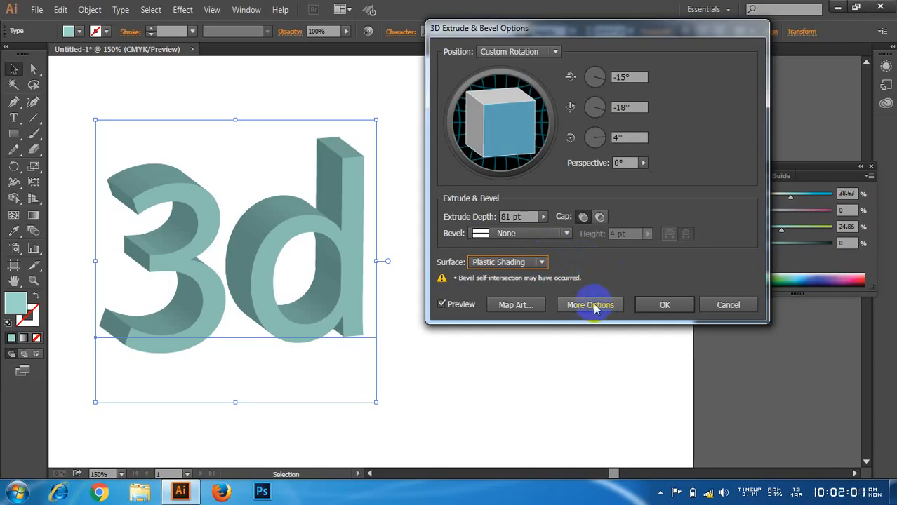
drag(573, 29, 580, 10)
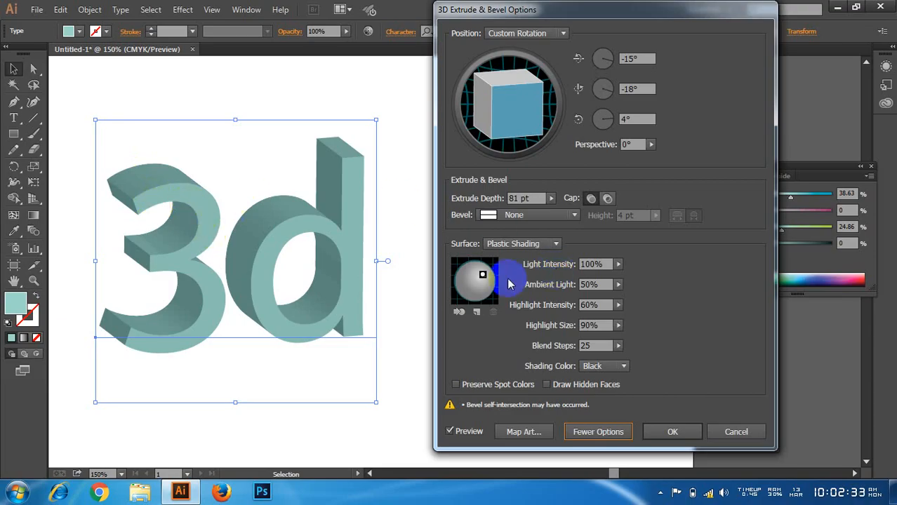
click(482, 276)
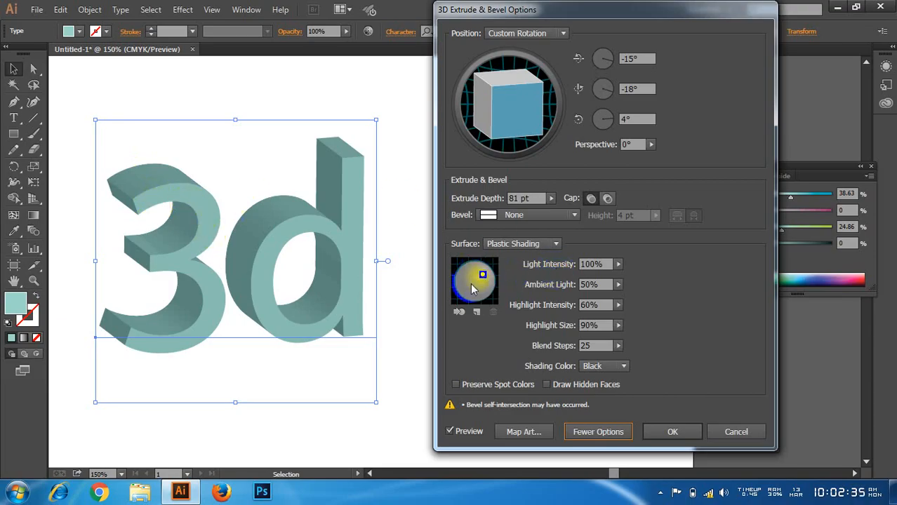
click(476, 312)
click(488, 279)
mouse_move(483, 276)
mouse_down()
mouse_move(469, 281)
mouse_move(480, 282)
mouse_up()
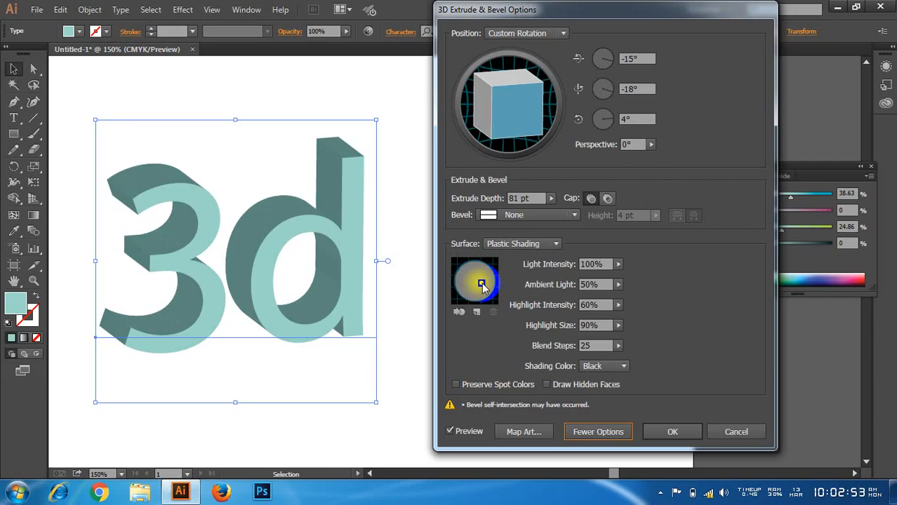
mouse_move(482, 282)
mouse_down()
mouse_move(480, 307)
mouse_move(478, 281)
mouse_up()
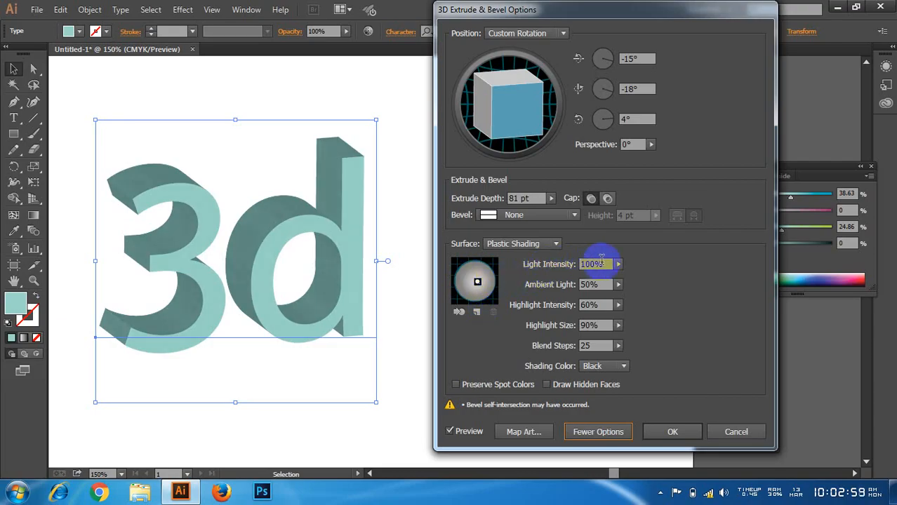
Step: Set the light intensity to 94%, and try ambient light at 3% before settling on 67%
drag(618, 264, 565, 299)
click(619, 270)
click(619, 285)
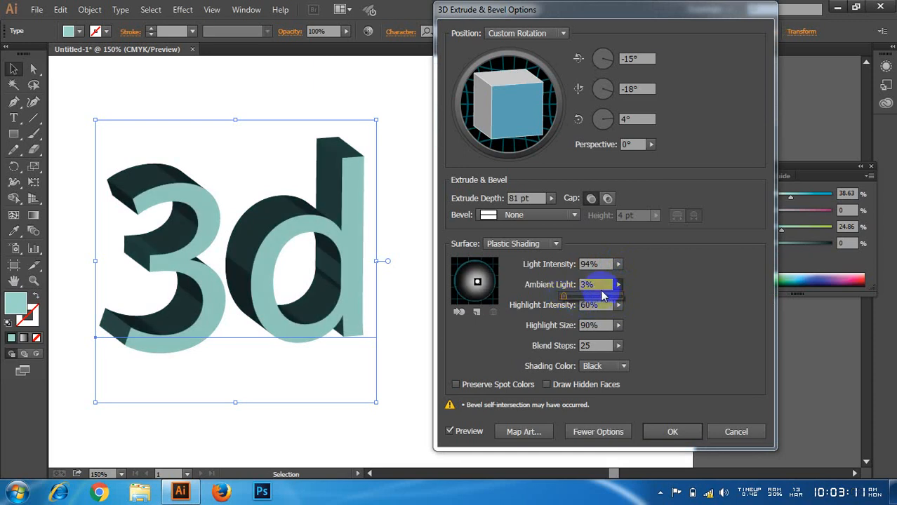
click(601, 295)
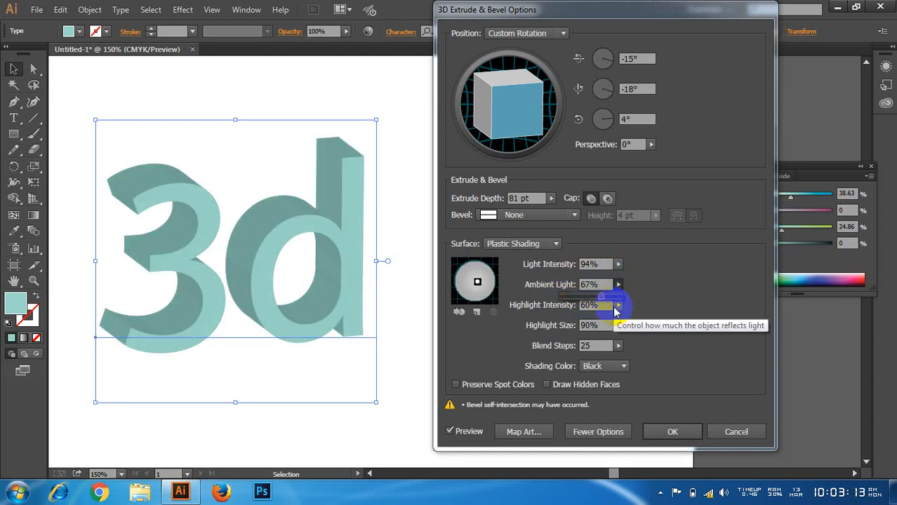
click(617, 308)
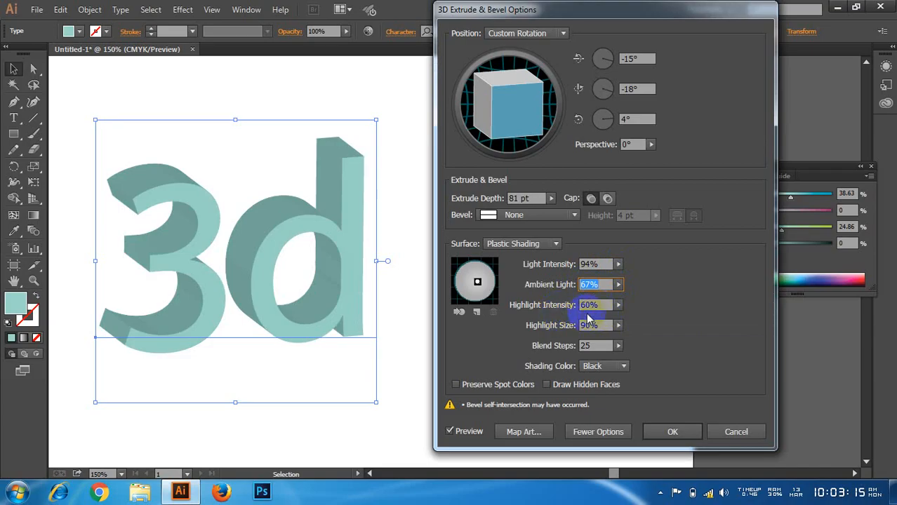
Step: Set the highlight intensity to 100%, the highlight size to 60% and the blend steps to 188
click(618, 307)
drag(600, 318, 653, 351)
click(619, 326)
click(617, 345)
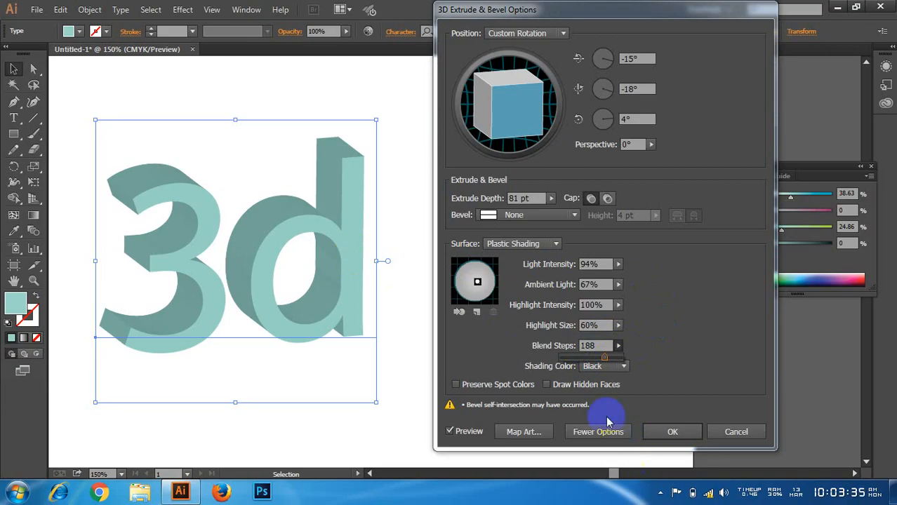
click(669, 326)
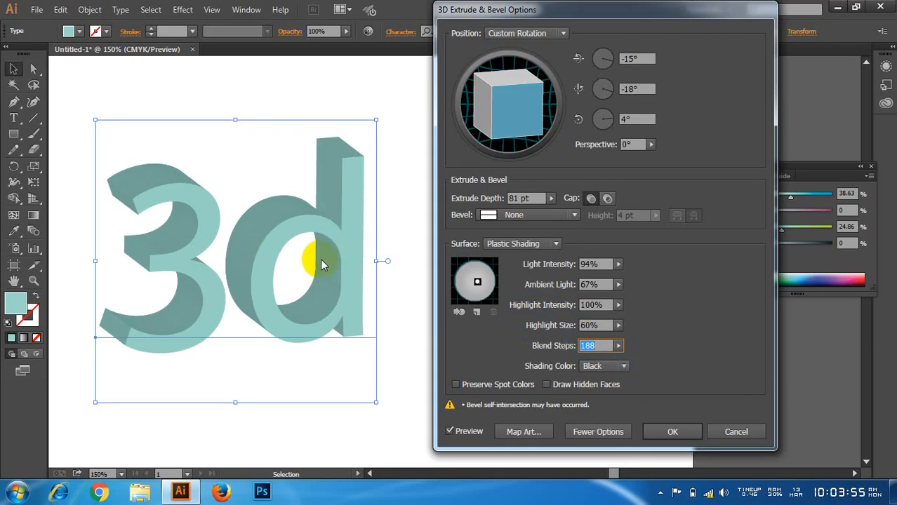
Step: Discard the Extrude & Bevel settings and delete the 3d text from the artboard
click(739, 430)
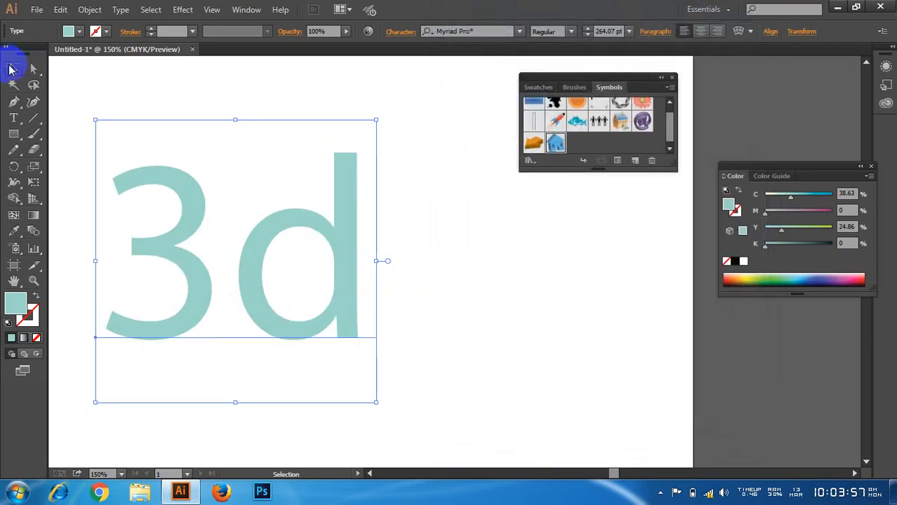
drag(105, 89, 393, 301)
key(Delete)
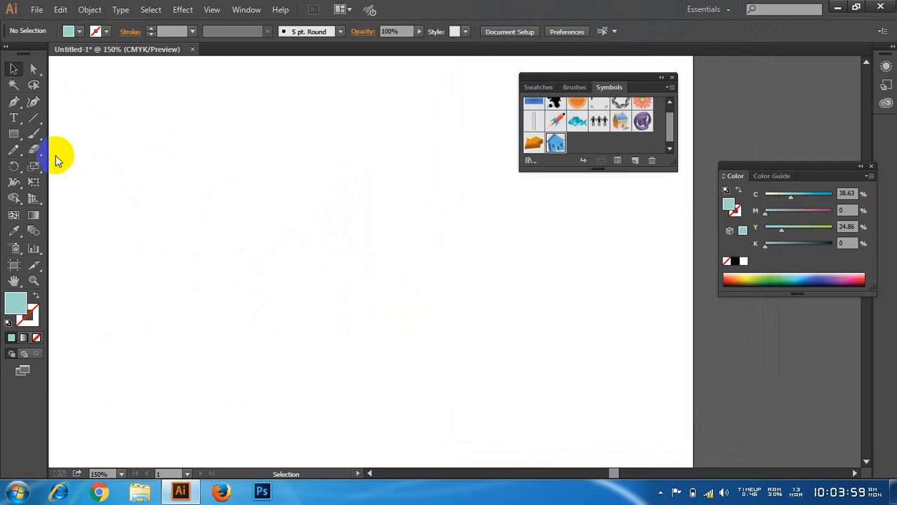
Step: Draw a square about 2.2 in wide with the Rectangle tool and move it toward the artboard's left side
click(14, 134)
drag(14, 137, 72, 143)
drag(205, 206, 367, 322)
click(12, 71)
drag(249, 205, 173, 217)
Step: Start a 3D Extrude & Bevel effect on the square with preview on, and rotate it to about -19°, -34°, 9°
click(182, 9)
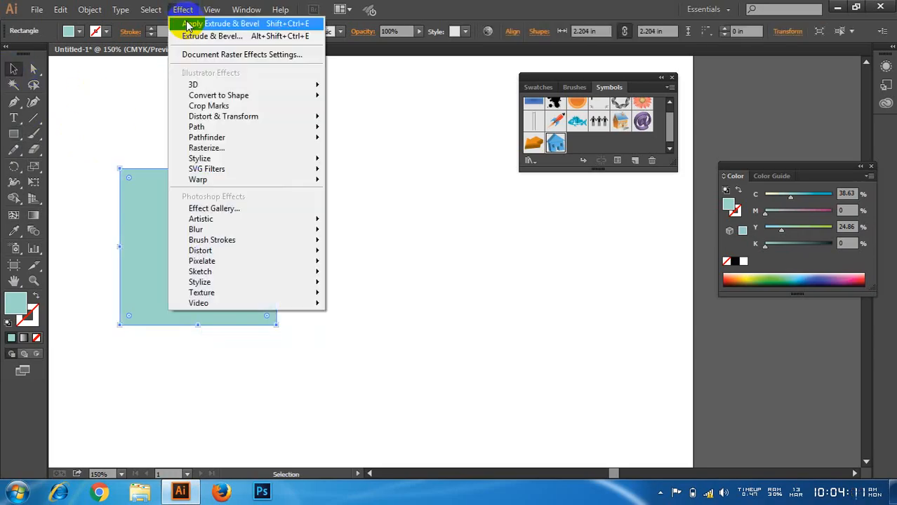
mouse_move(261, 87)
click(375, 88)
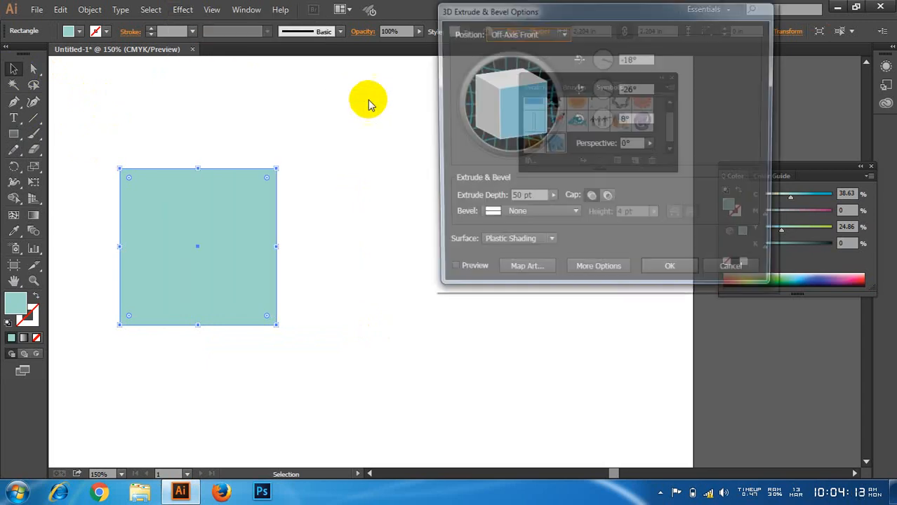
click(449, 273)
mouse_move(511, 96)
mouse_down()
mouse_move(520, 114)
mouse_move(532, 98)
mouse_move(524, 101)
mouse_up()
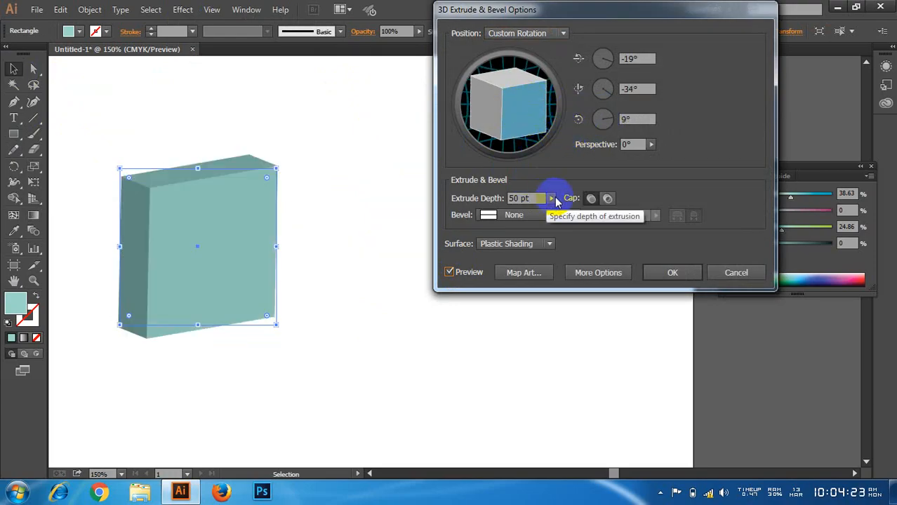
Step: Set the square's extrude depth to 100 pt and raise it to 101 pt
drag(522, 198, 507, 200)
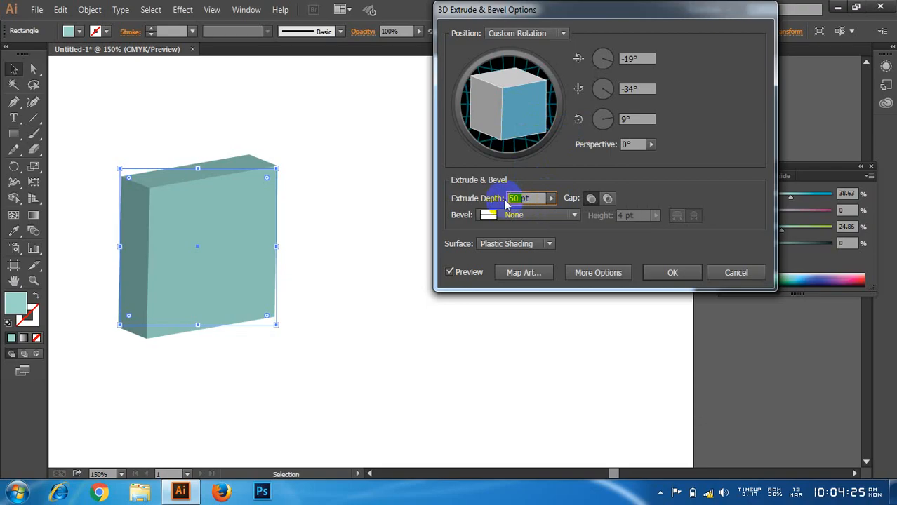
text(100)
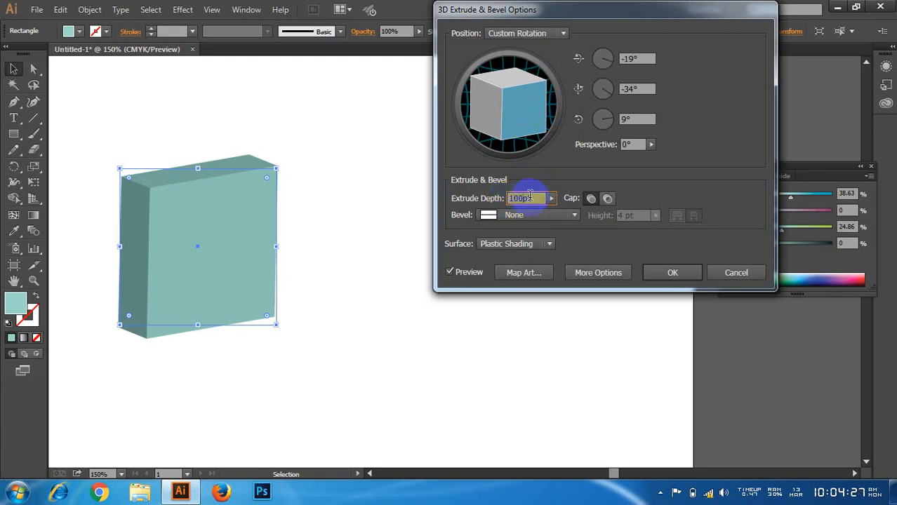
drag(524, 198, 506, 203)
key(Up)
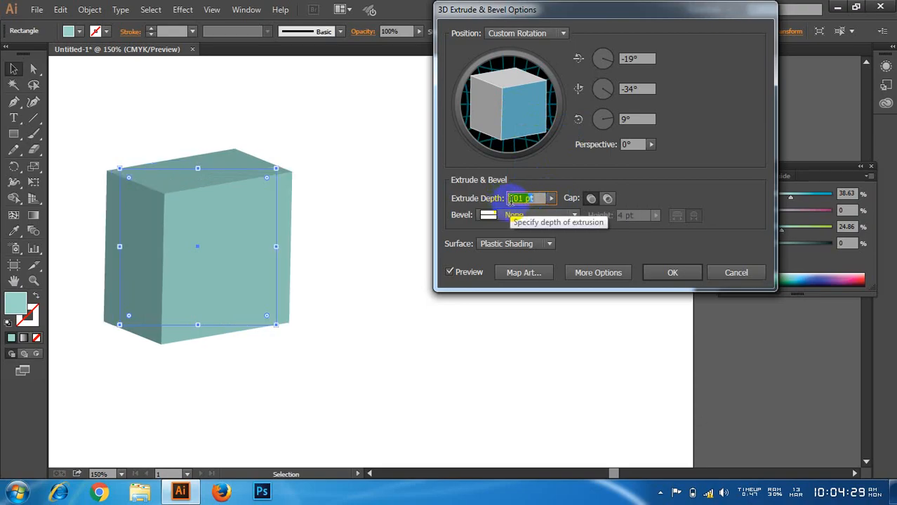
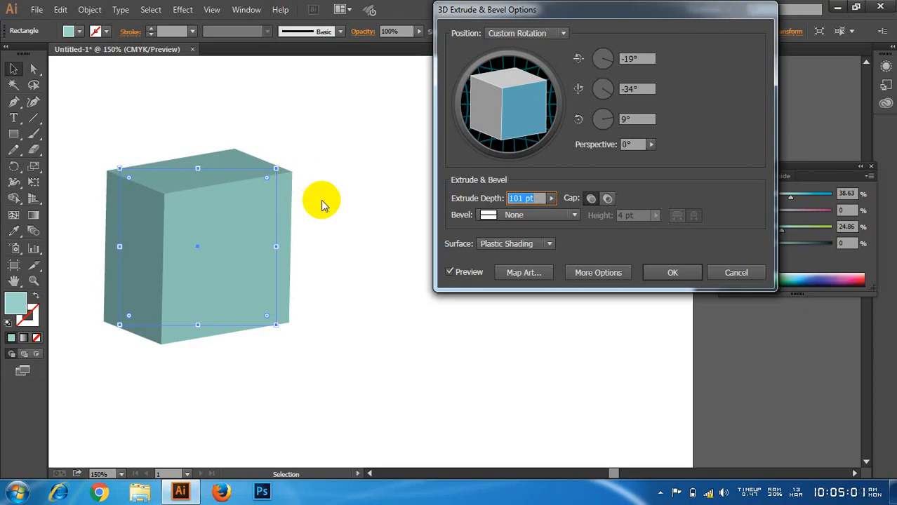
Step: Open Map Art for the extruded square and examine the available symbols and the surface selector
click(492, 151)
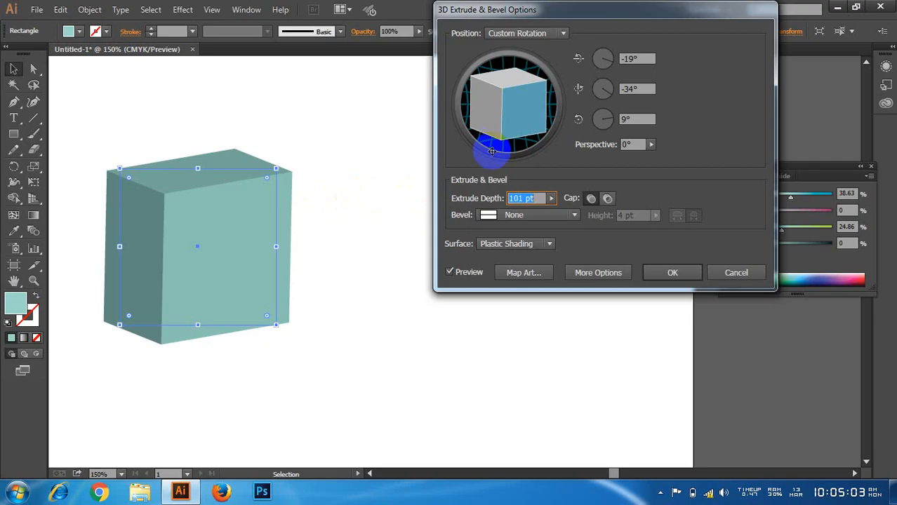
drag(566, 16, 562, 20)
click(597, 203)
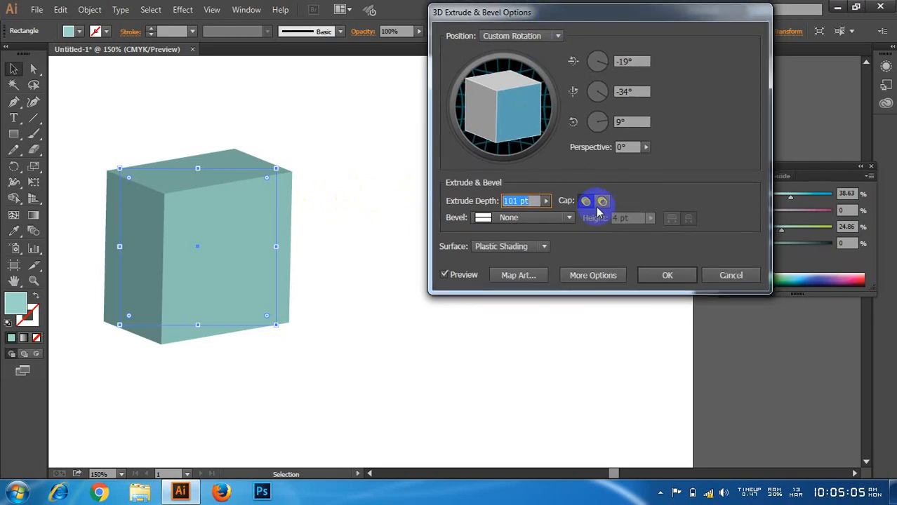
click(534, 276)
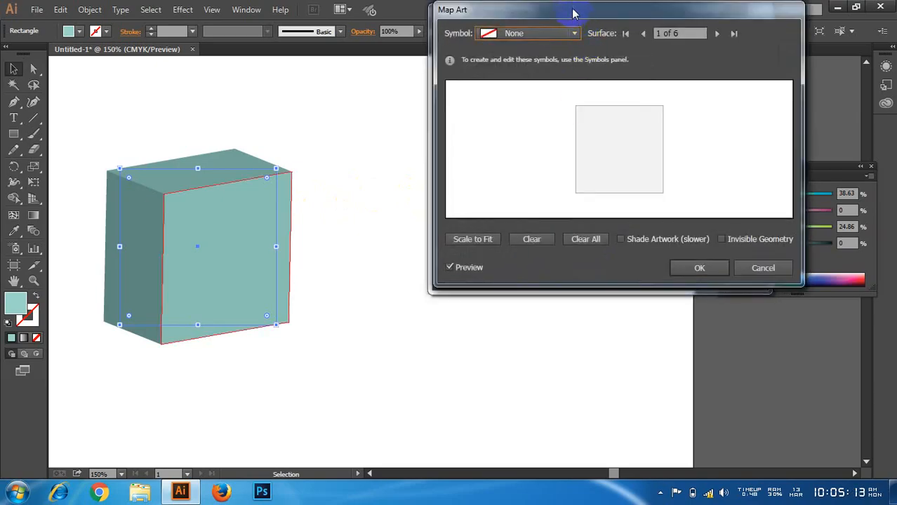
drag(572, 14, 528, 73)
click(509, 94)
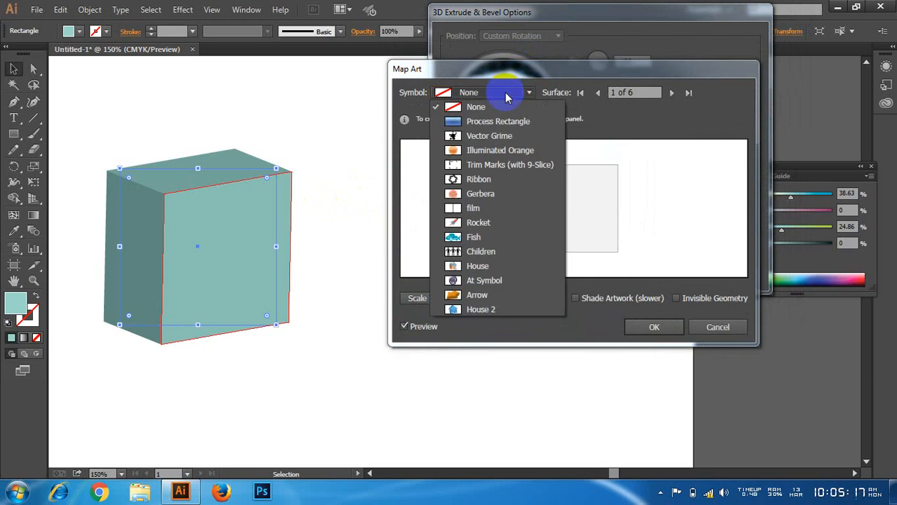
click(508, 96)
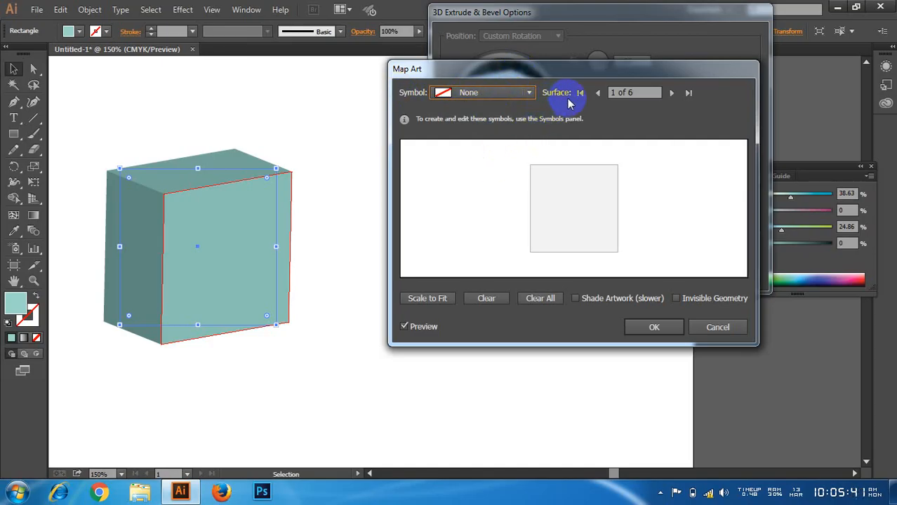
click(627, 93)
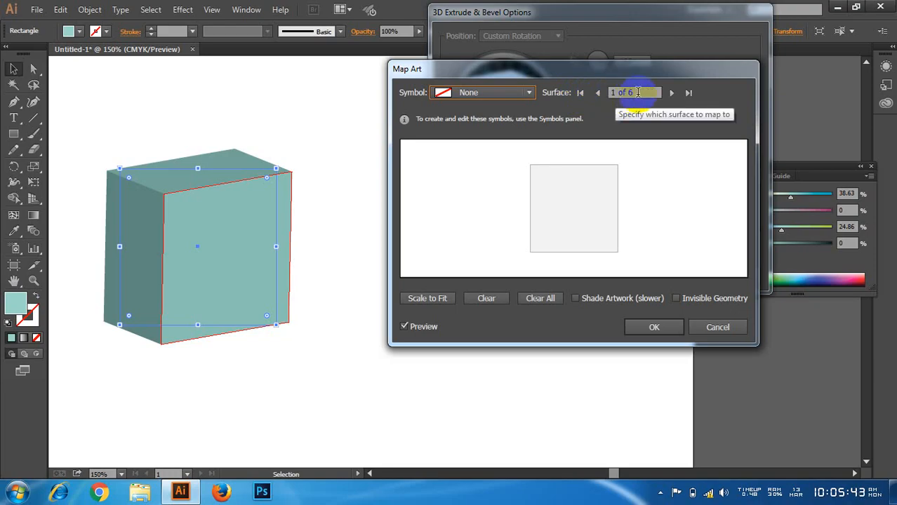
click(637, 95)
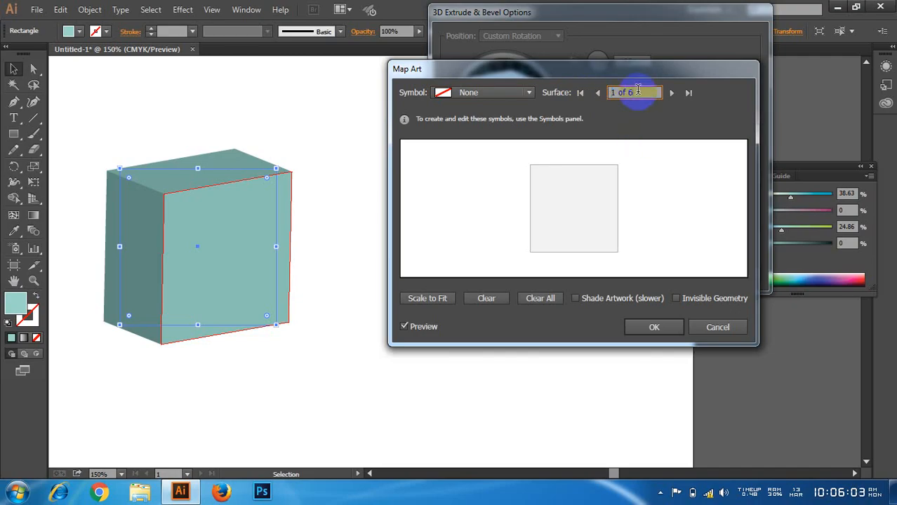
Step: Try the Fish symbol on surface 1 of the box, replace it with Gerbera and enlarge the flower to fill the face
click(482, 92)
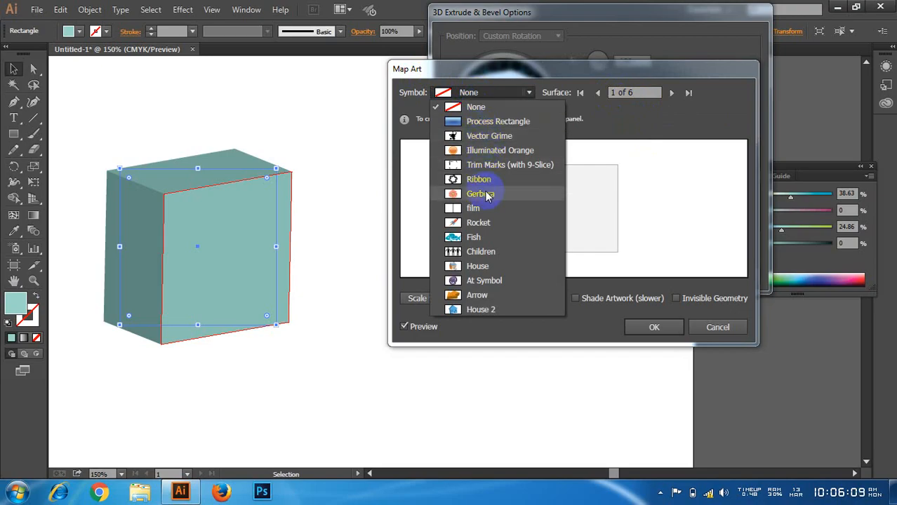
click(477, 237)
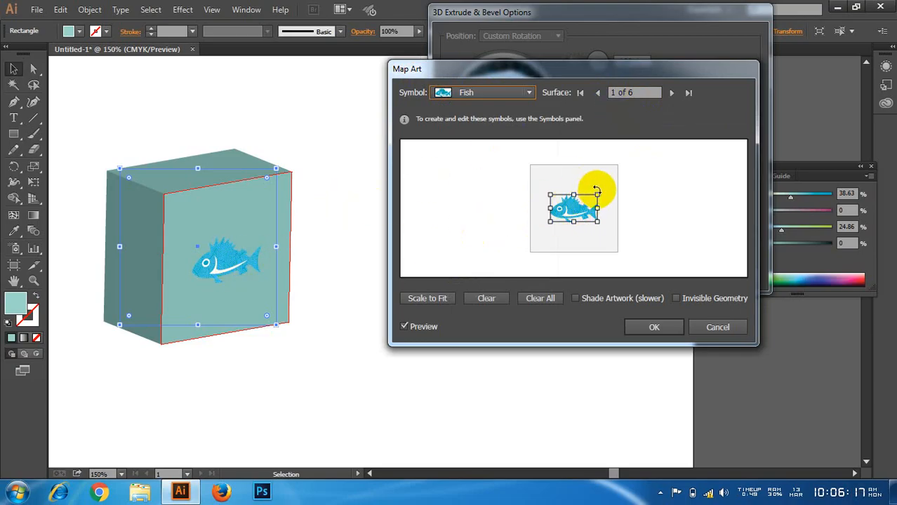
click(484, 93)
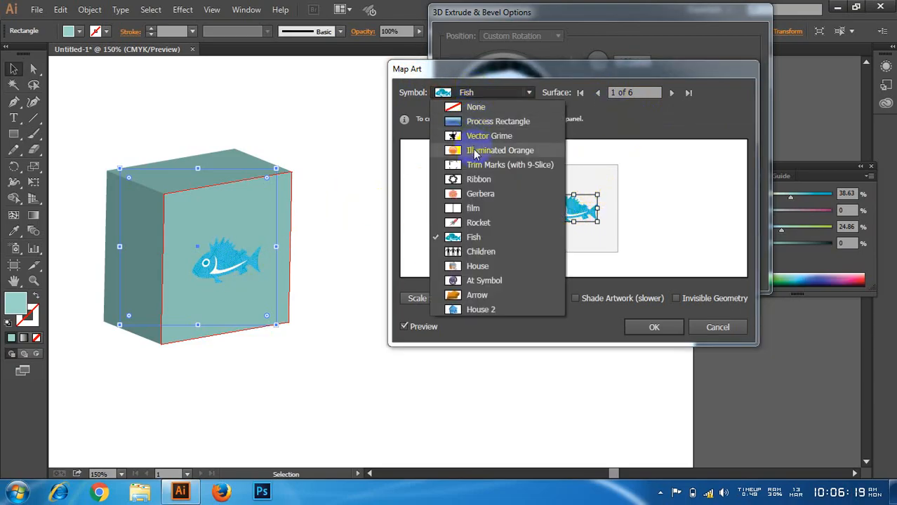
click(478, 194)
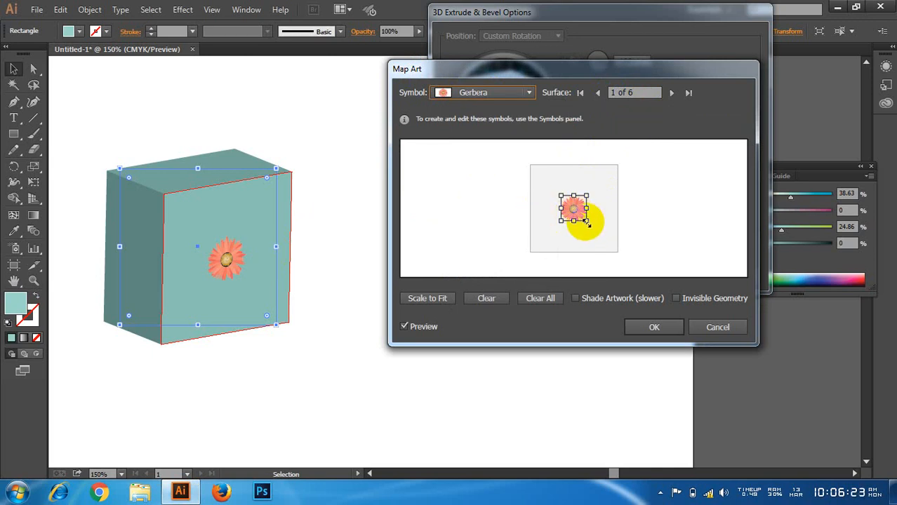
drag(587, 221, 618, 252)
drag(562, 196, 529, 170)
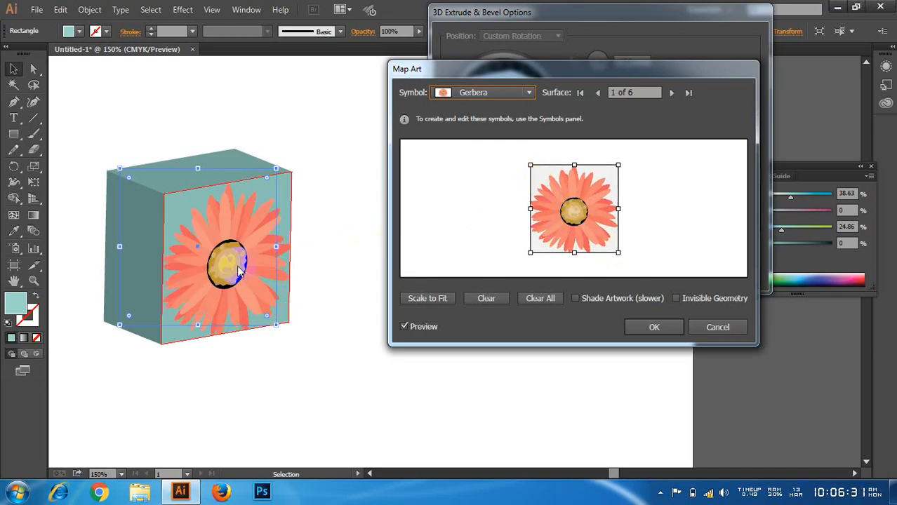
Step: Map the Rocket symbol onto surface 5 of the box and stretch it to the face's corners
click(633, 90)
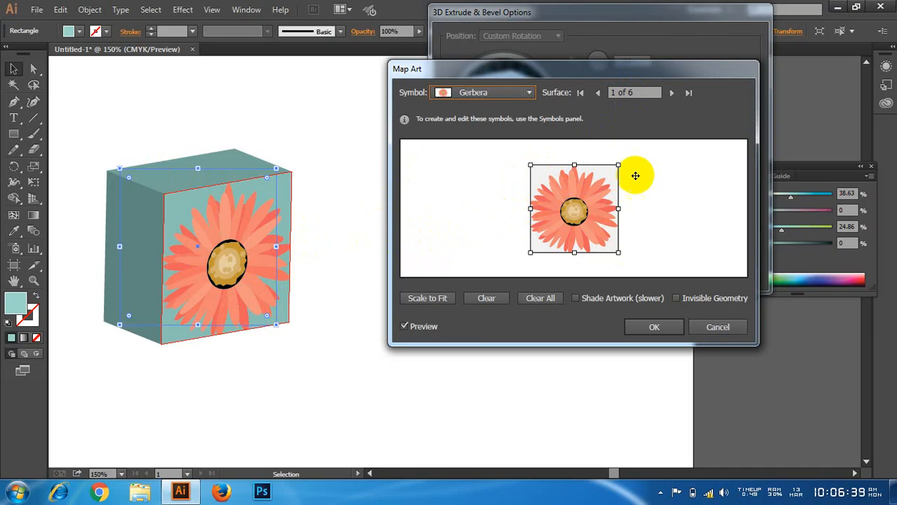
click(609, 99)
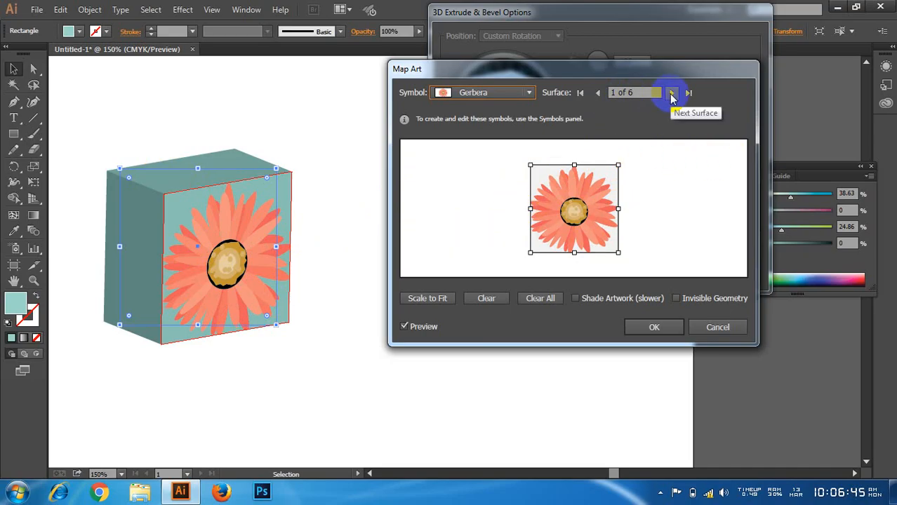
click(671, 93)
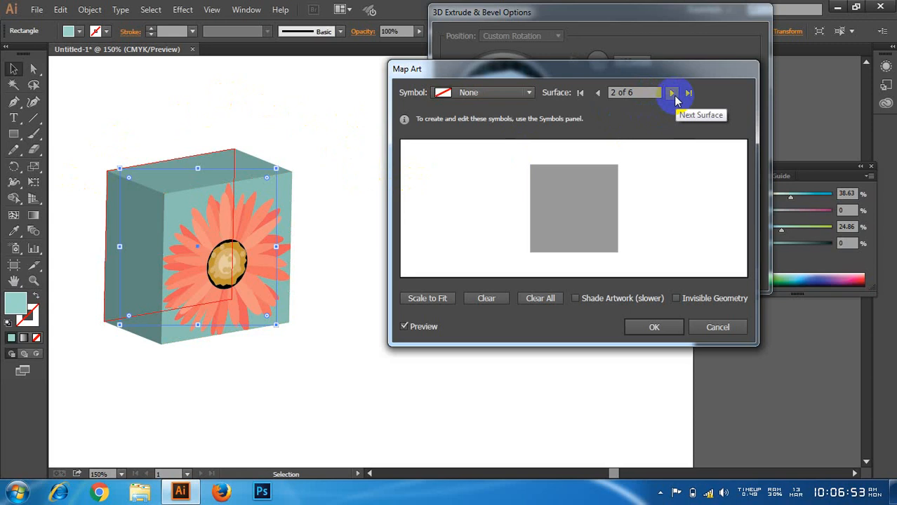
click(672, 93)
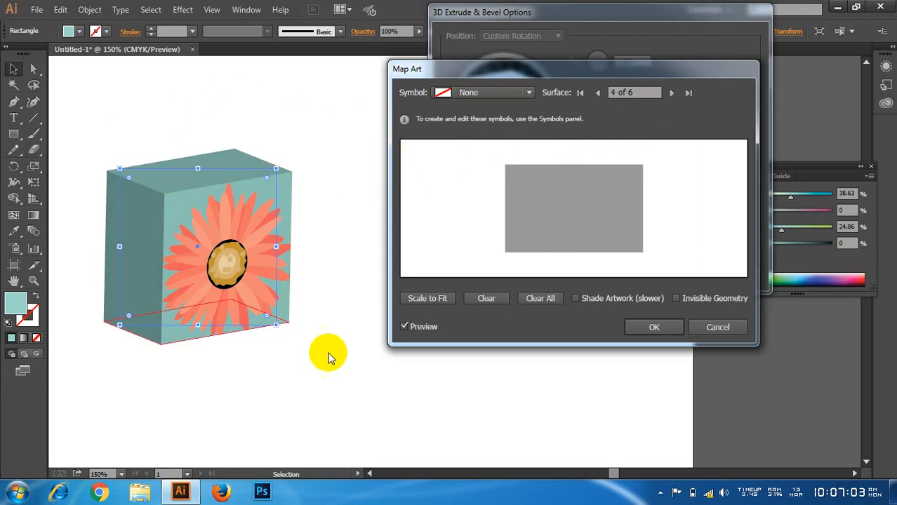
click(672, 94)
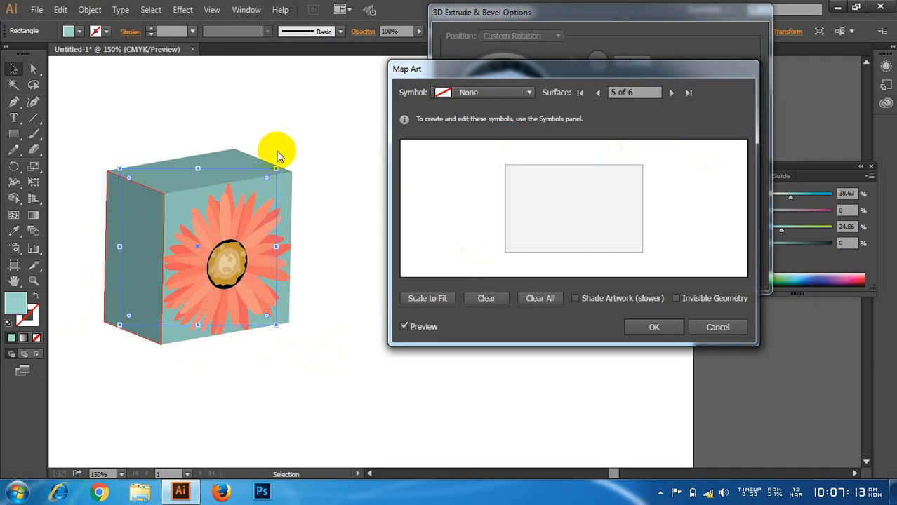
click(493, 93)
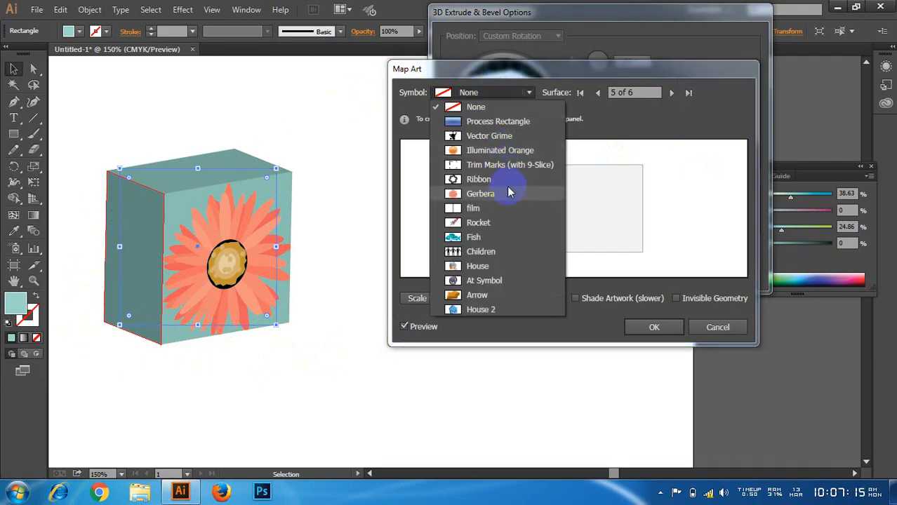
click(496, 229)
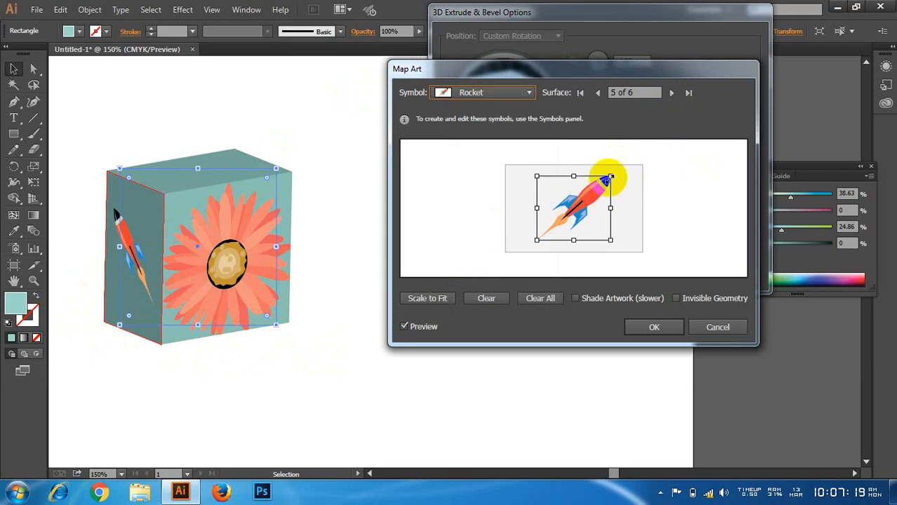
drag(610, 180, 640, 170)
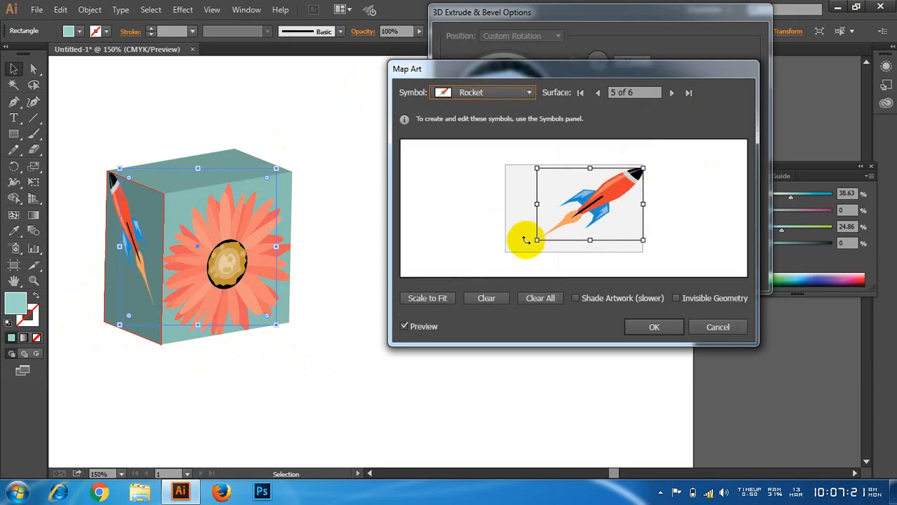
drag(537, 240, 504, 254)
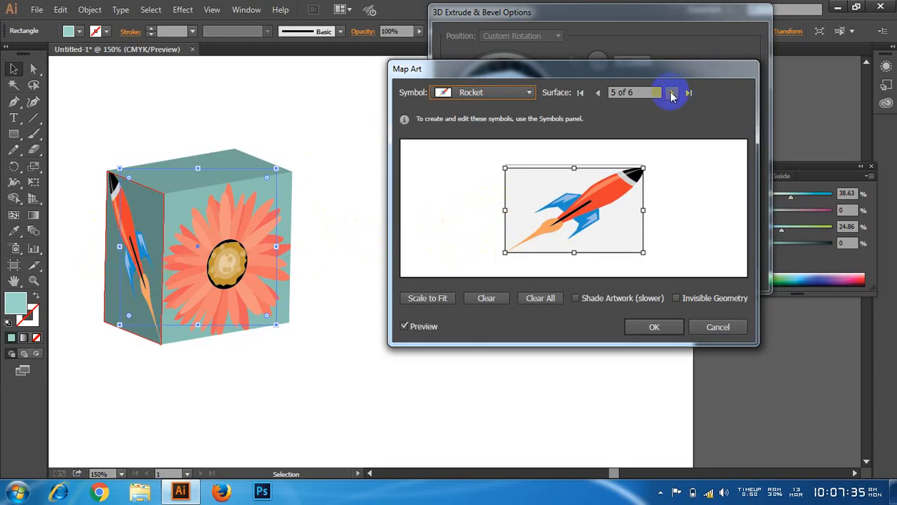
Step: Map the Vector Grime symbol onto surface 6 of the box and scale it to fit
click(671, 92)
click(483, 92)
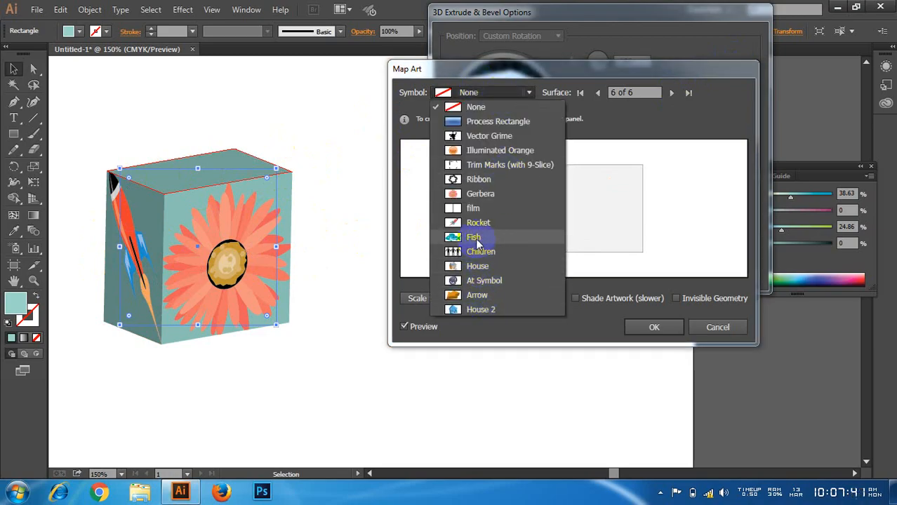
click(496, 136)
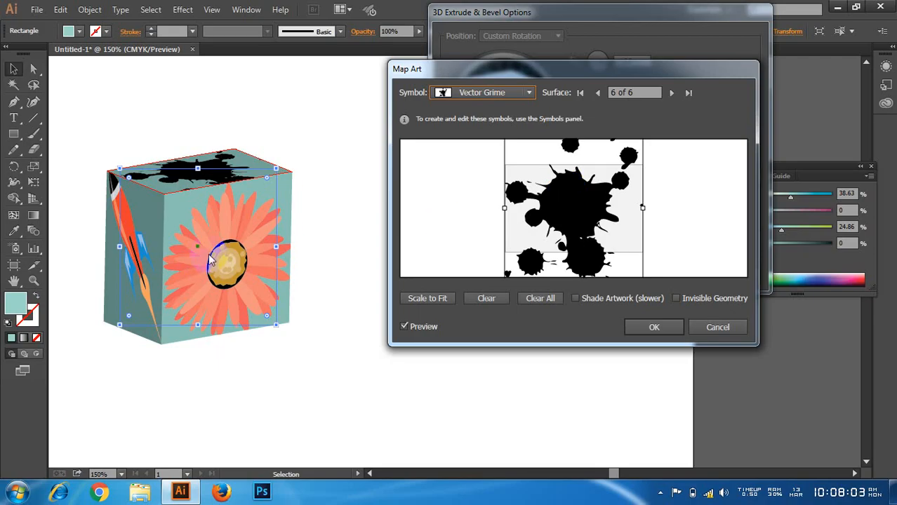
click(436, 300)
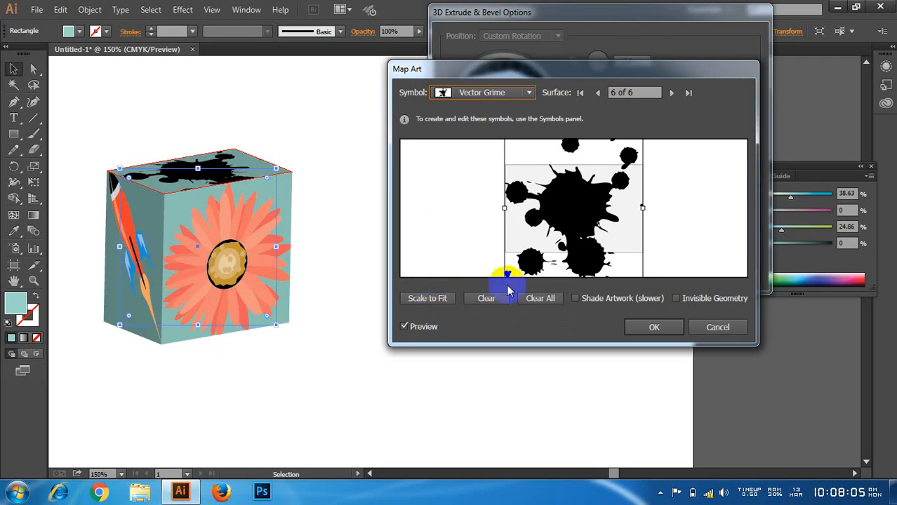
Step: Discard the Map Art and Extrude & Bevel settings and delete the square from the artboard
click(709, 328)
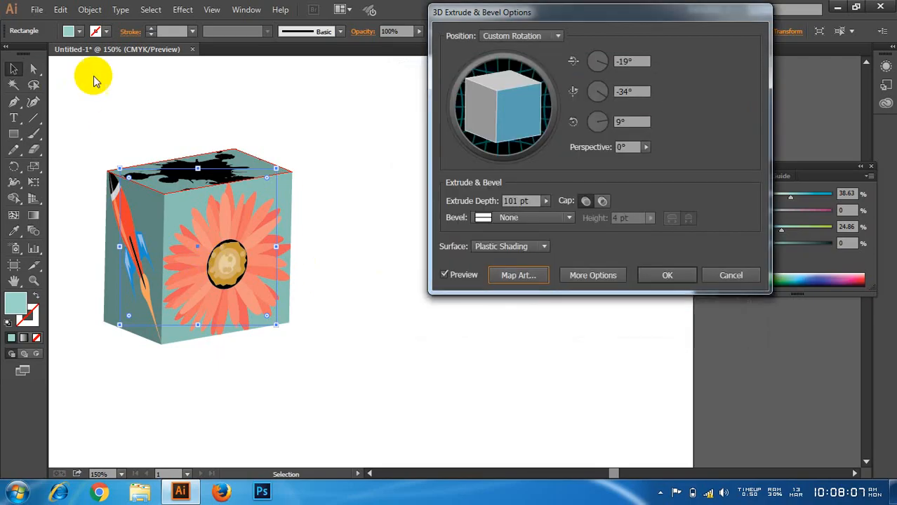
click(747, 280)
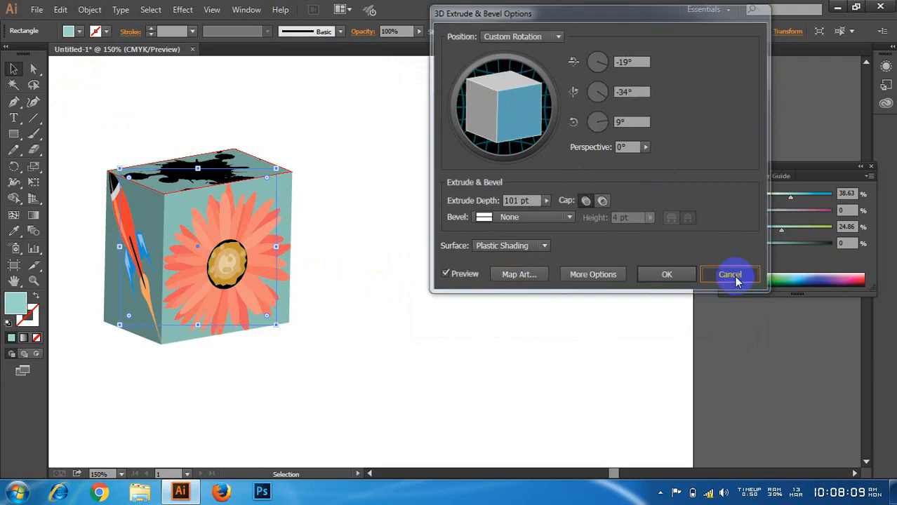
click(172, 134)
drag(126, 158, 310, 367)
key(Delete)
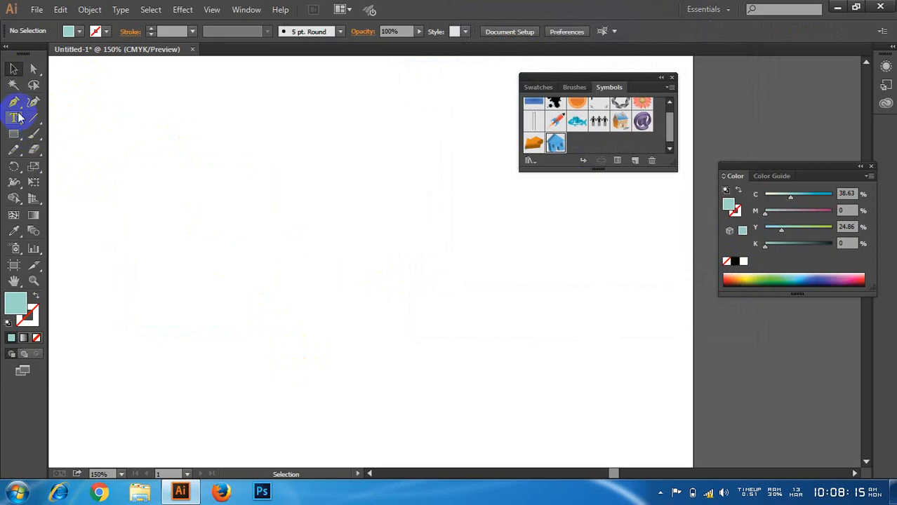
Step: Draw an open S-shaped curve with three anchor points across the artboard using the Pen tool
click(70, 241)
drag(243, 213, 346, 301)
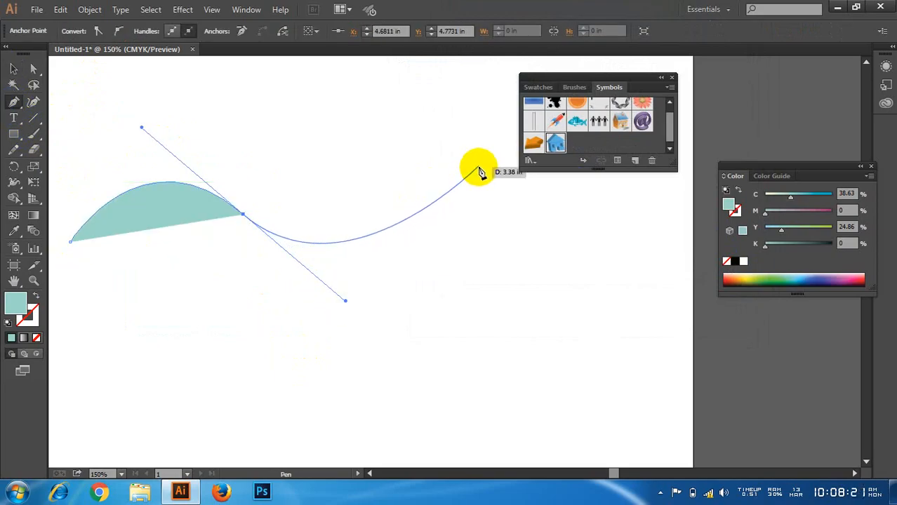
drag(478, 138, 464, 105)
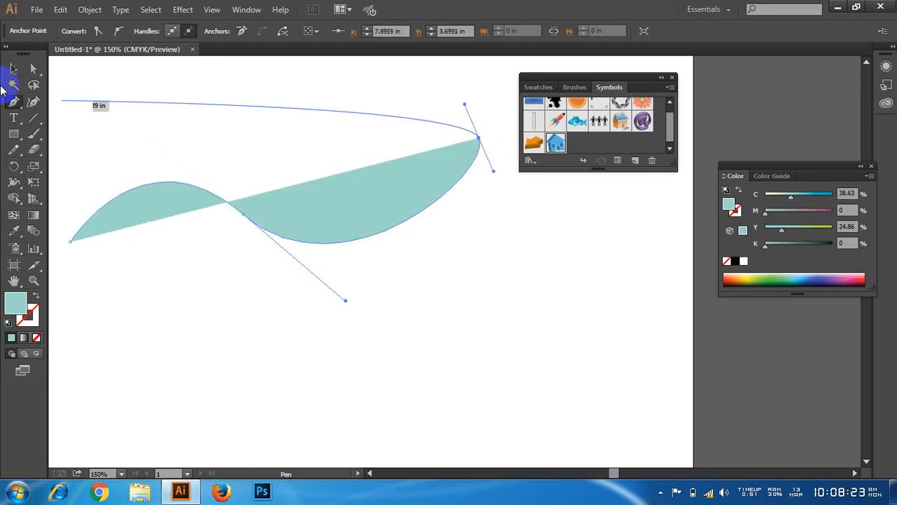
click(15, 69)
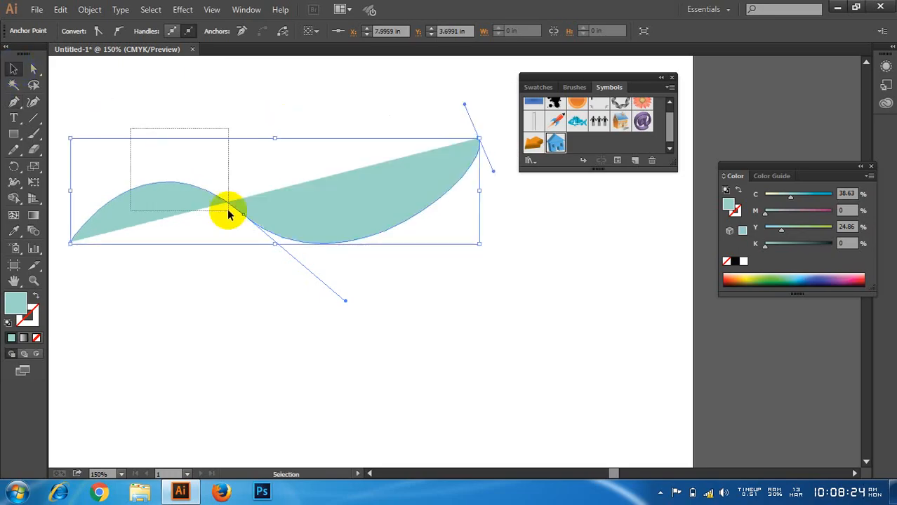
Step: Swap the curve's fill and stroke so only the outline is coloured, and move the curve slightly lower
click(35, 296)
click(33, 322)
double_click(31, 320)
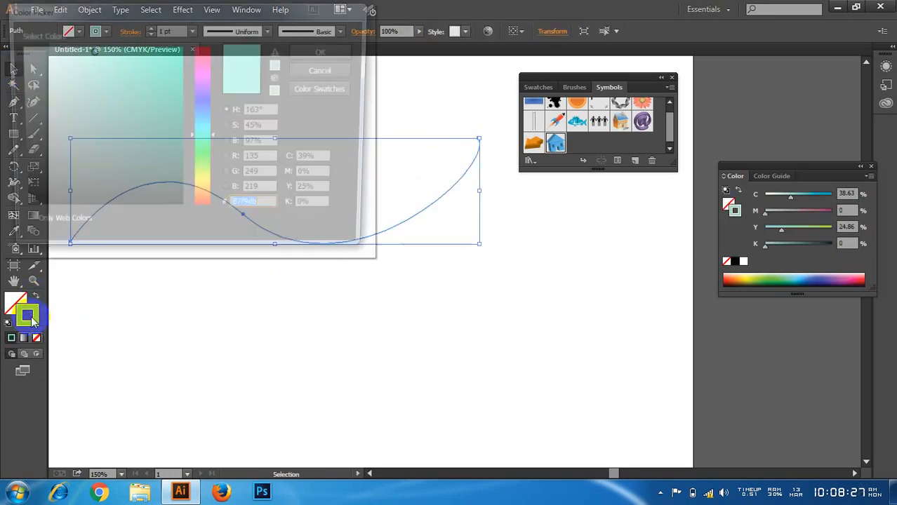
click(315, 72)
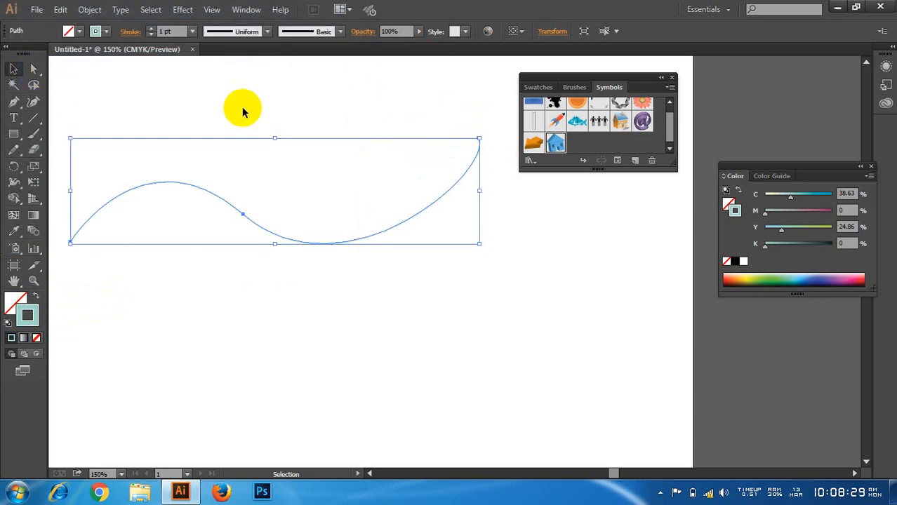
drag(365, 239, 373, 270)
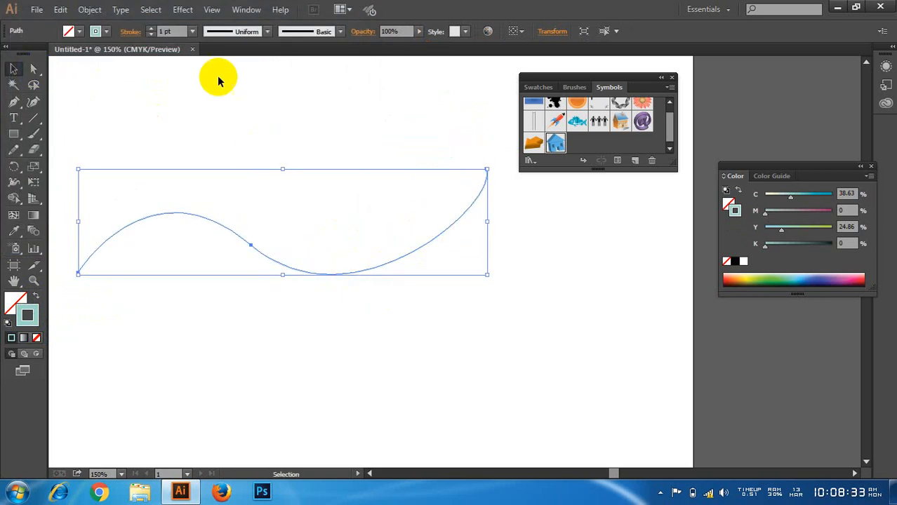
Step: Apply a previewed 3D Extrude & Bevel effect to the curve and rotate it to -35°, -36° and 16° with 50 pt depth
click(181, 9)
mouse_move(204, 84)
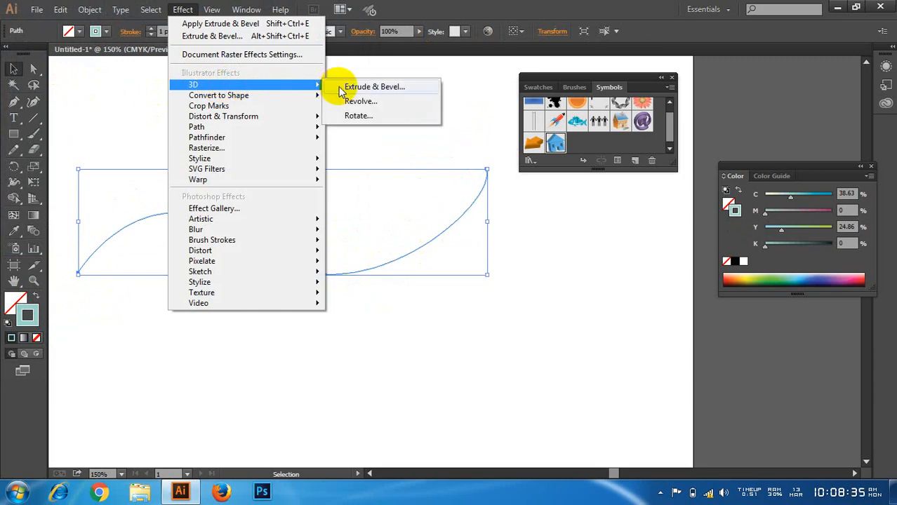
click(340, 85)
drag(484, 20, 603, 26)
click(564, 282)
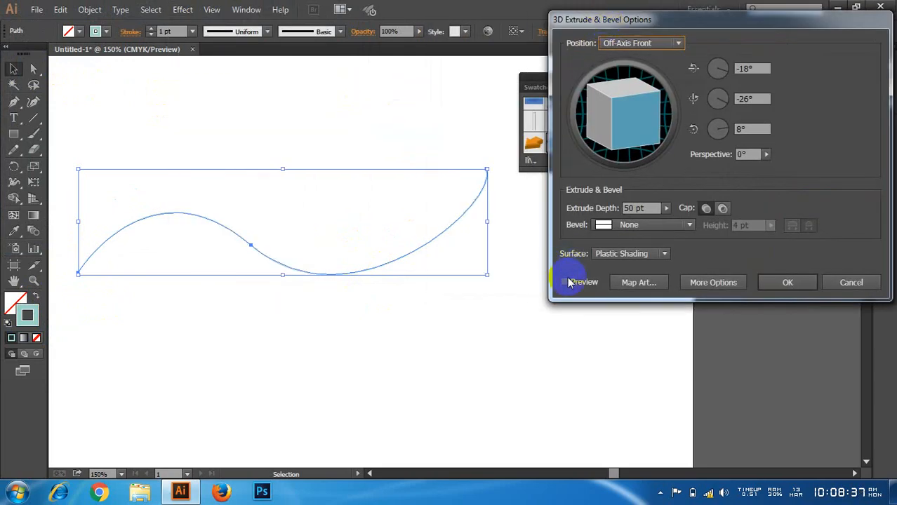
mouse_move(633, 116)
mouse_down()
mouse_move(641, 119)
mouse_move(634, 123)
mouse_up()
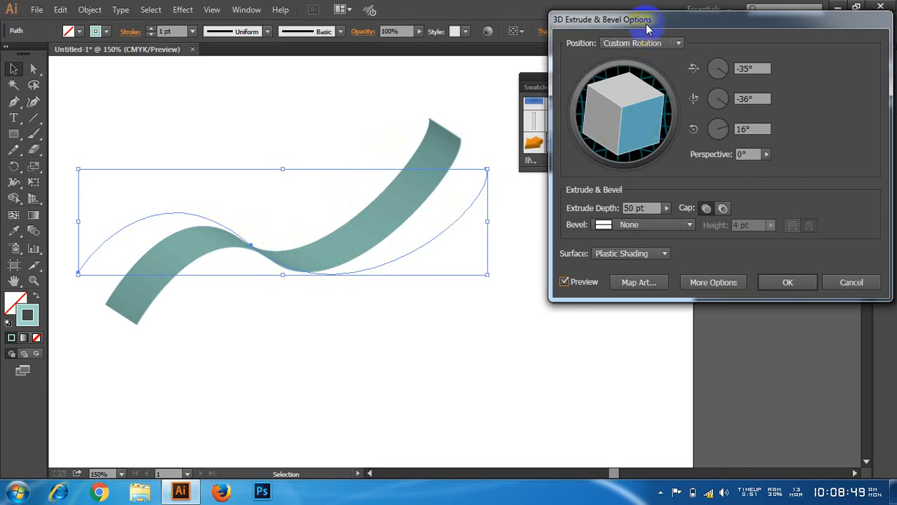
drag(647, 27, 637, 23)
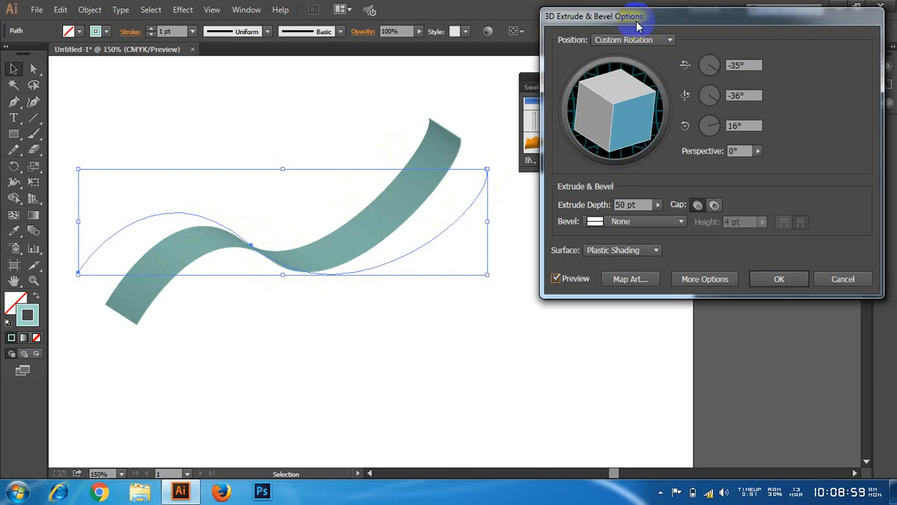
click(632, 279)
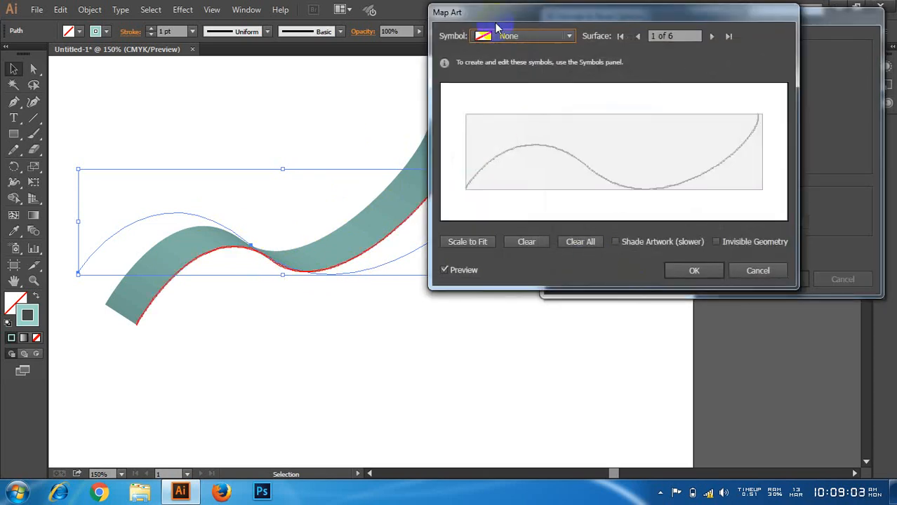
drag(504, 24, 532, 23)
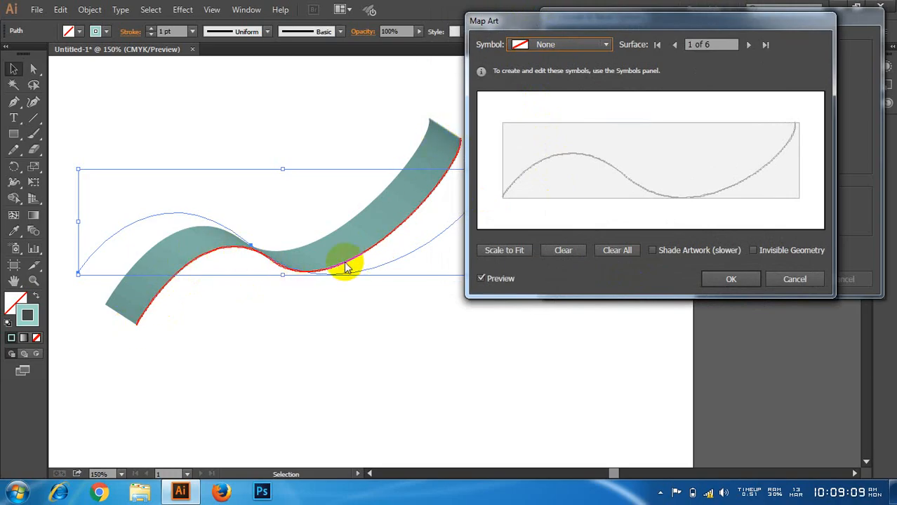
click(746, 44)
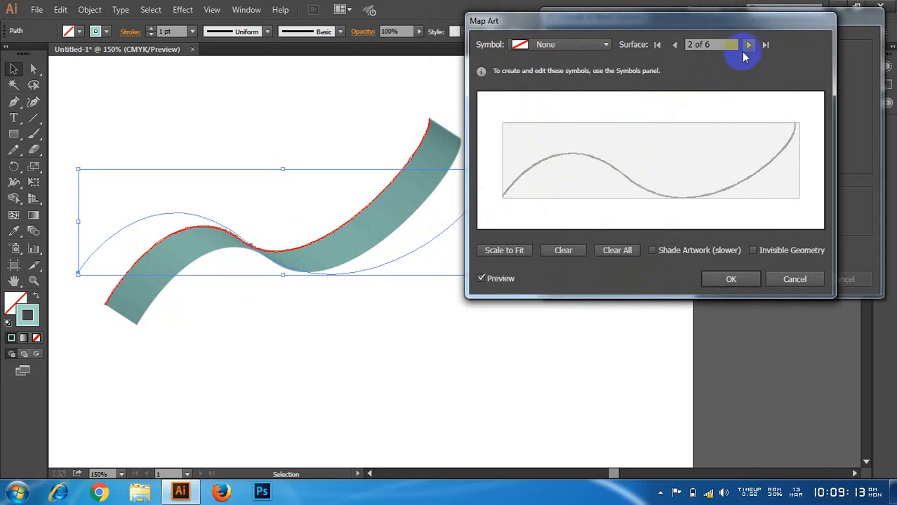
click(747, 45)
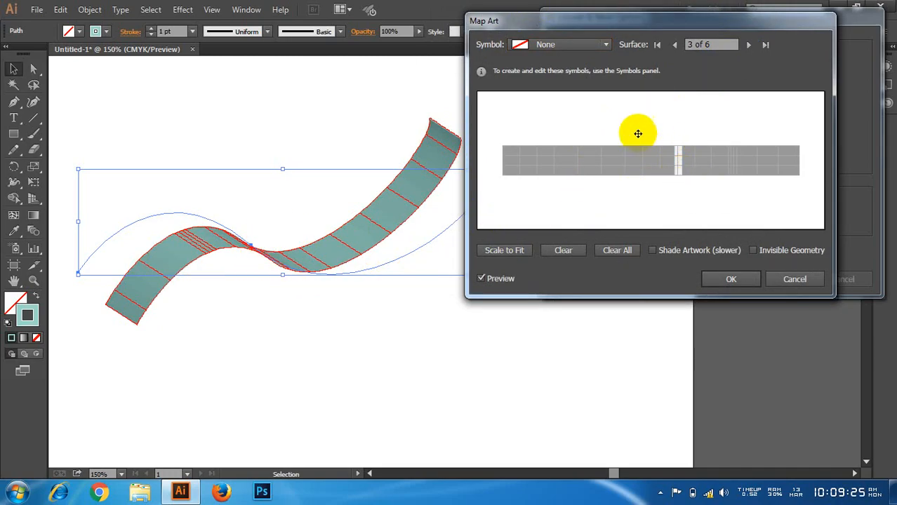
click(554, 45)
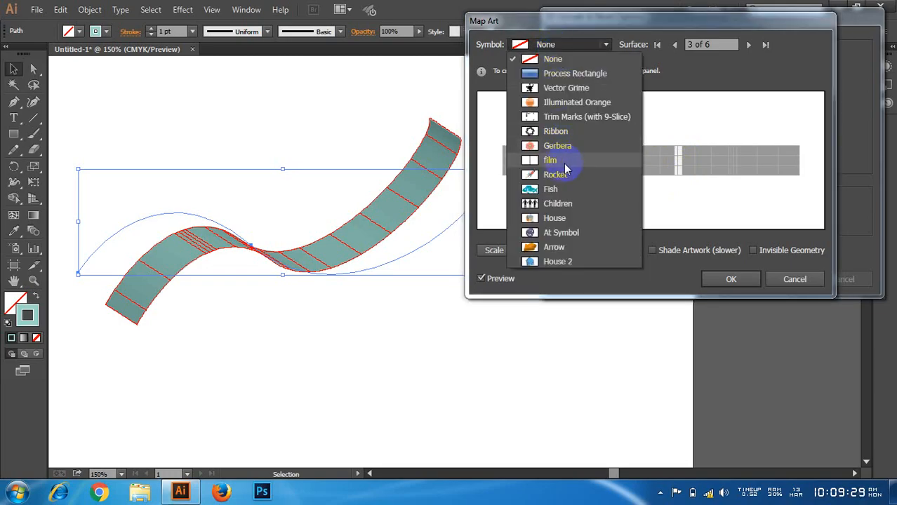
click(549, 162)
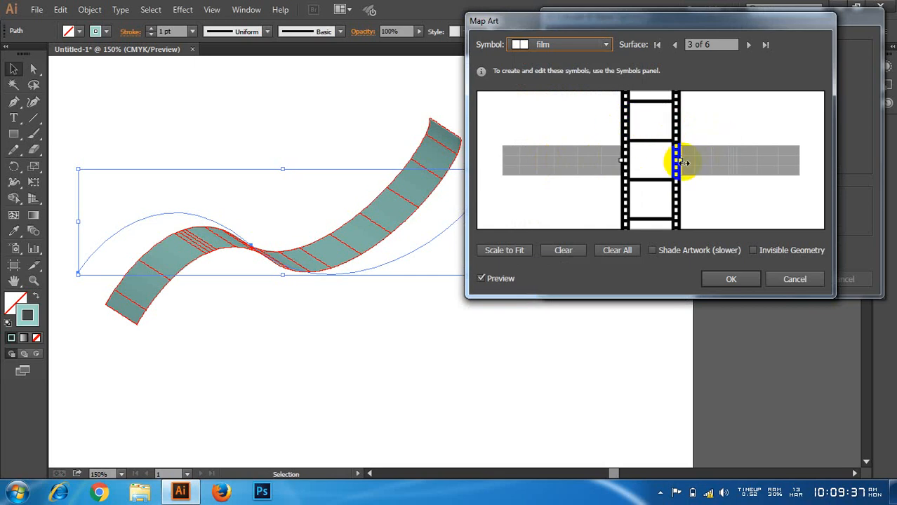
drag(687, 160, 647, 151)
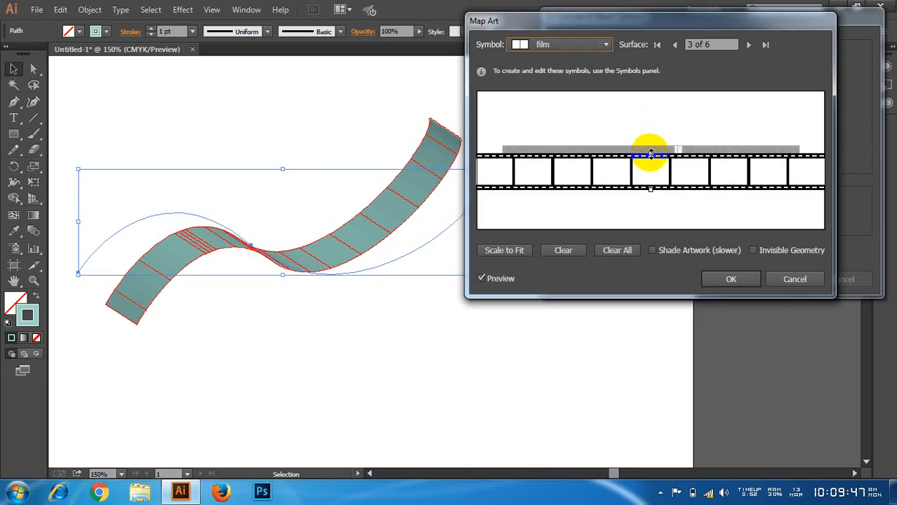
drag(729, 167, 693, 164)
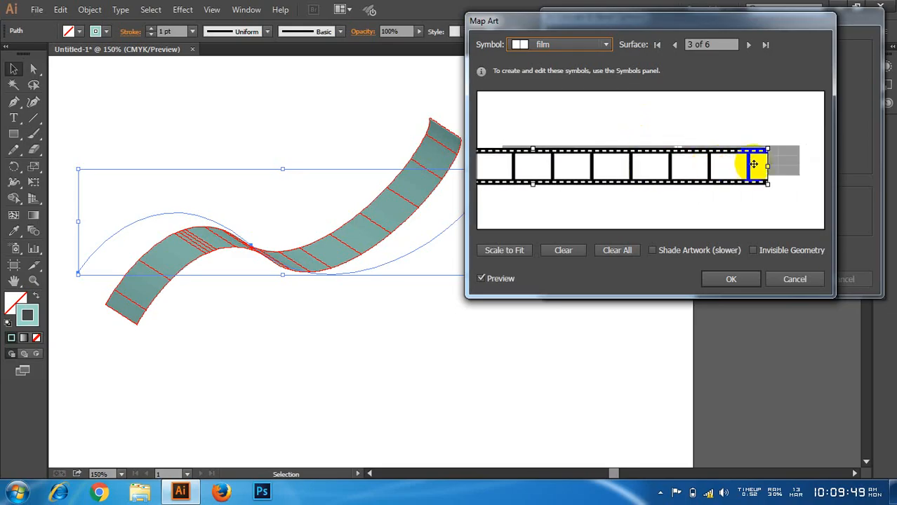
drag(769, 167, 503, 165)
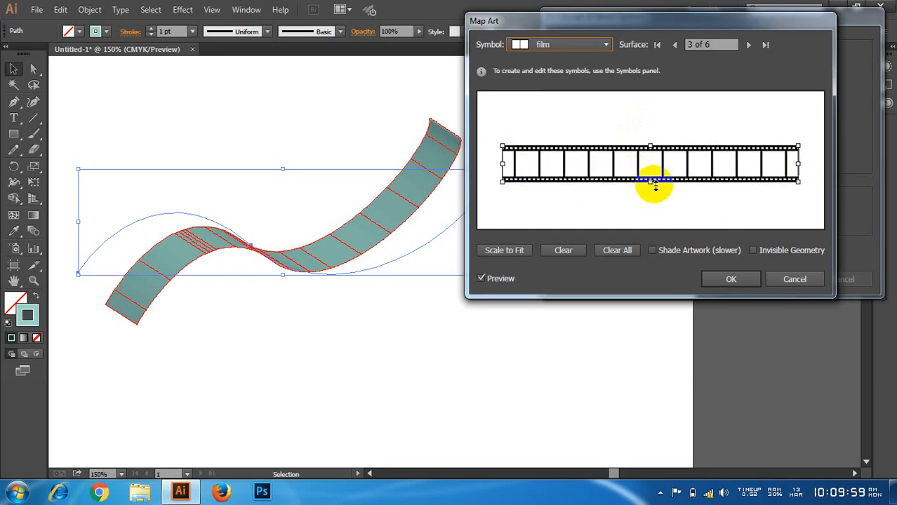
click(822, 279)
click(797, 280)
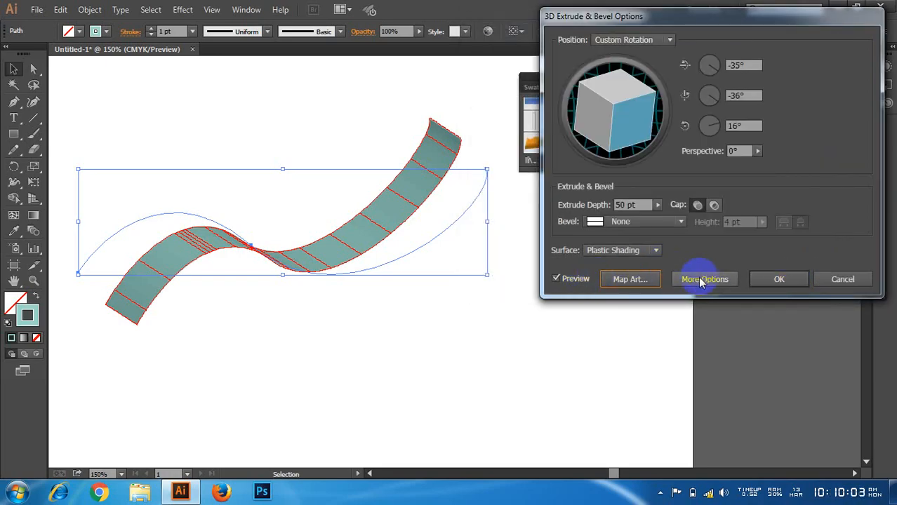
Step: Map the film symbol onto surface 3 of the extruded curve and rotate the artwork to run horizontally
click(631, 279)
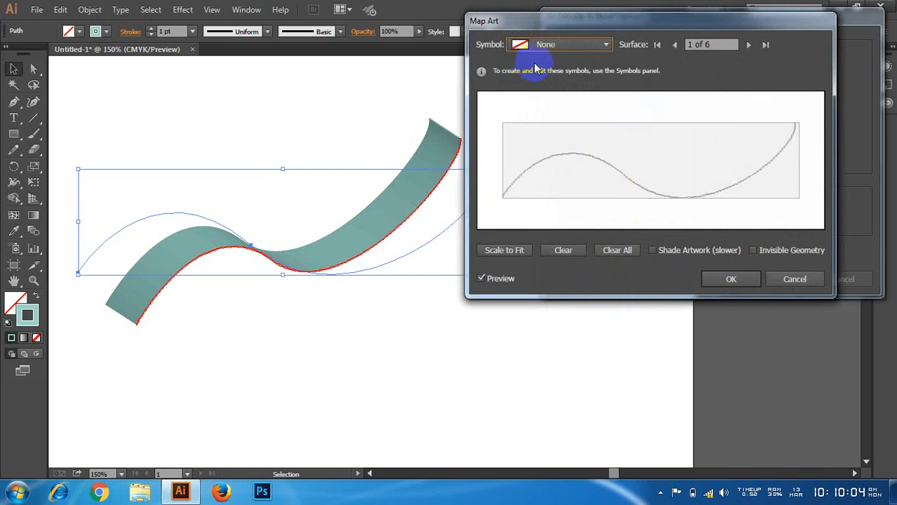
click(748, 44)
click(748, 44)
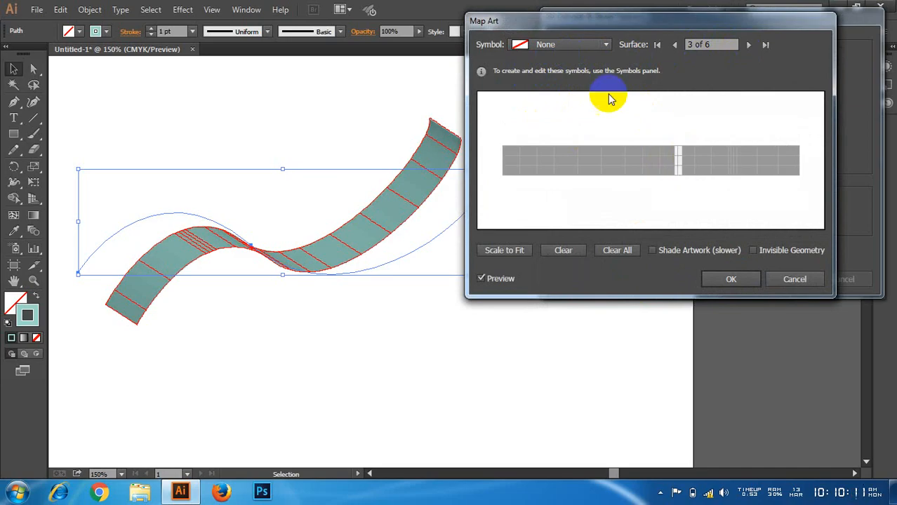
click(569, 48)
click(550, 160)
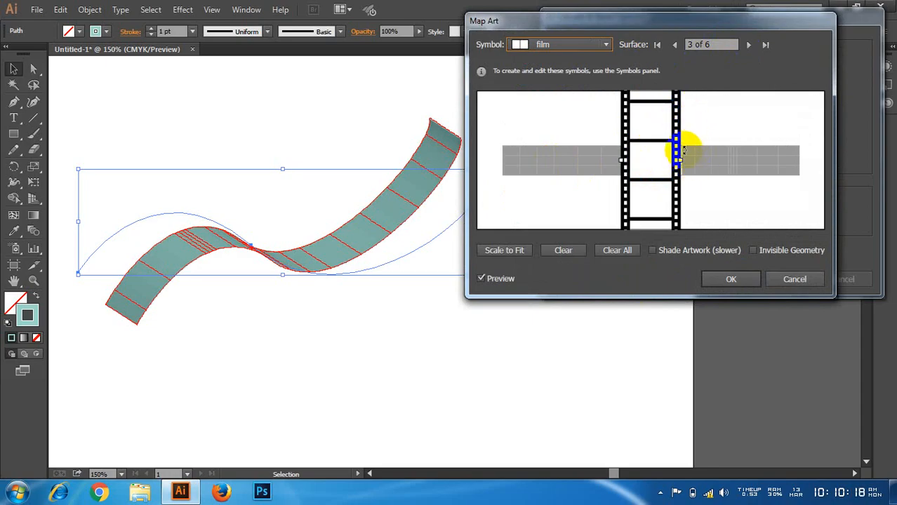
drag(685, 160, 617, 130)
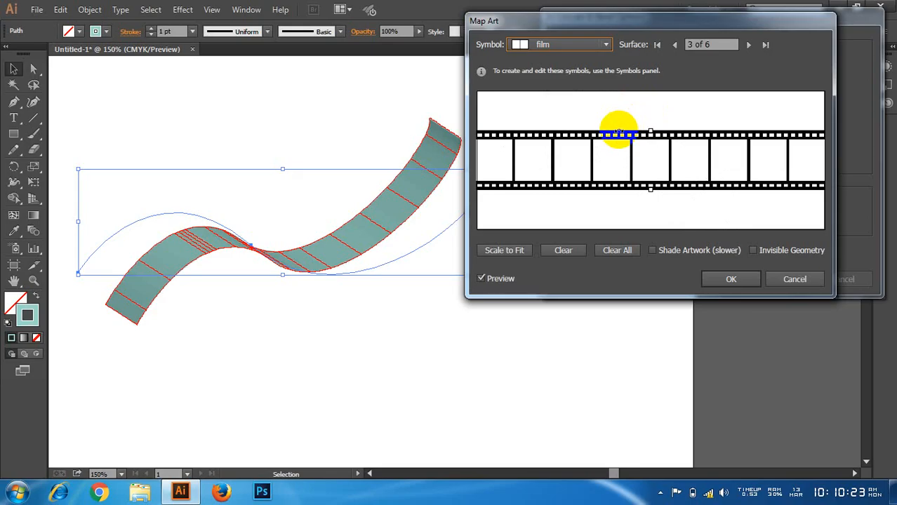
Step: Move and resize the film artwork so it covers the full length and height of surface 3
drag(651, 191, 647, 156)
drag(719, 142, 606, 166)
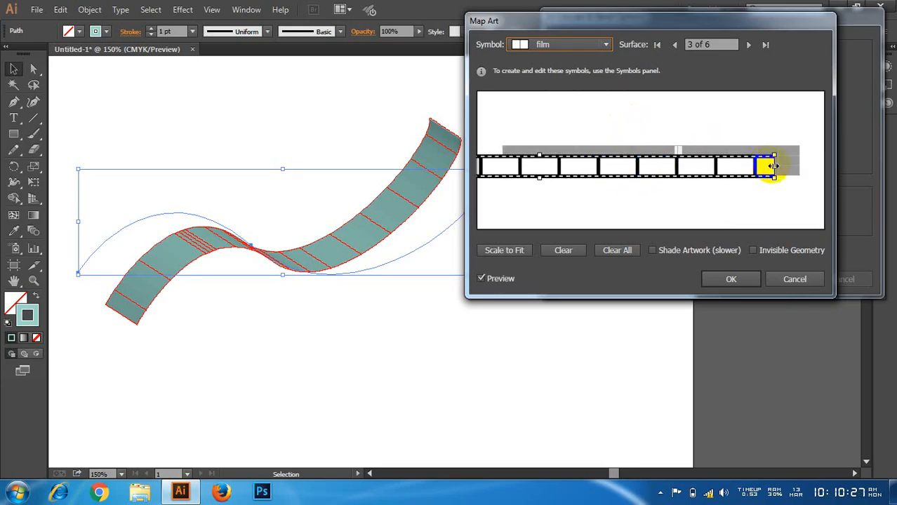
drag(777, 167, 797, 175)
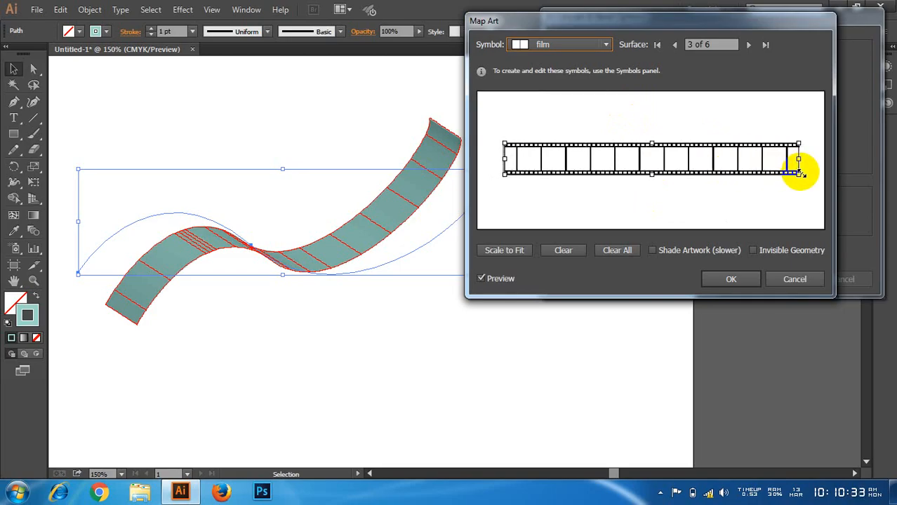
drag(652, 145, 649, 145)
drag(651, 177, 651, 179)
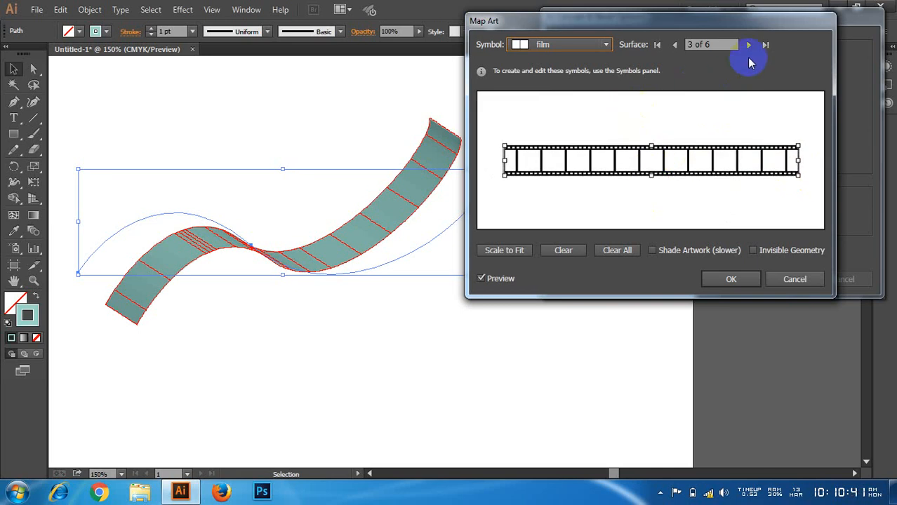
Step: Map the film symbol onto surface 5 of the extruded curve and turn the artwork horizontal
click(748, 45)
click(749, 45)
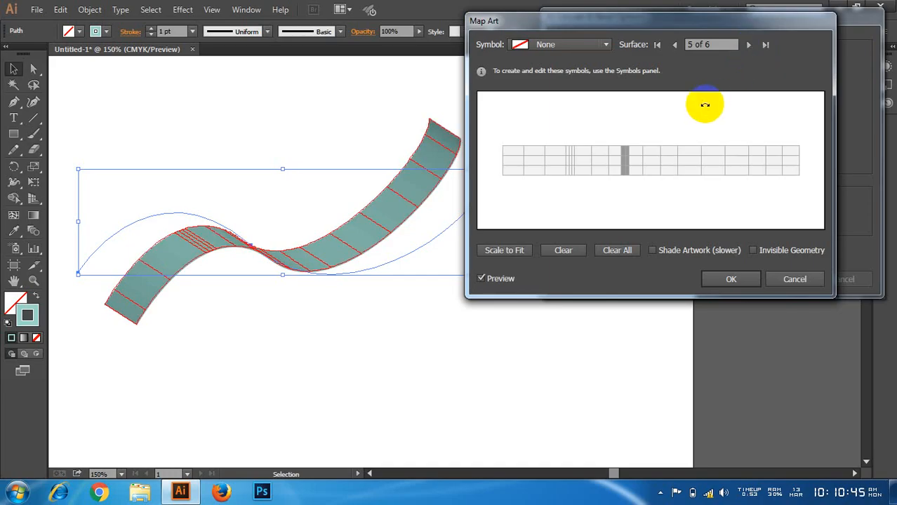
click(551, 46)
click(556, 164)
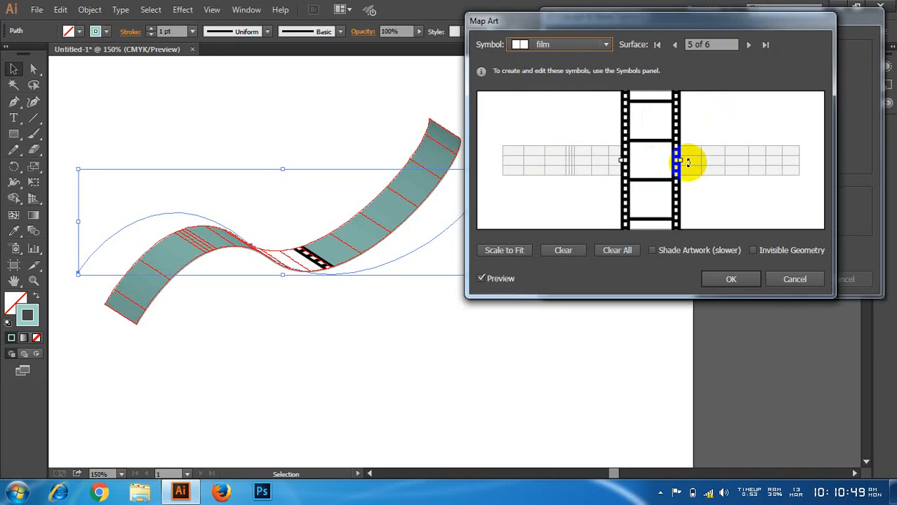
drag(688, 162, 635, 126)
Step: Fit the film artwork to the whole of surface 5, apply the mapping and the 3D effect, and deselect the strip
drag(714, 154, 641, 159)
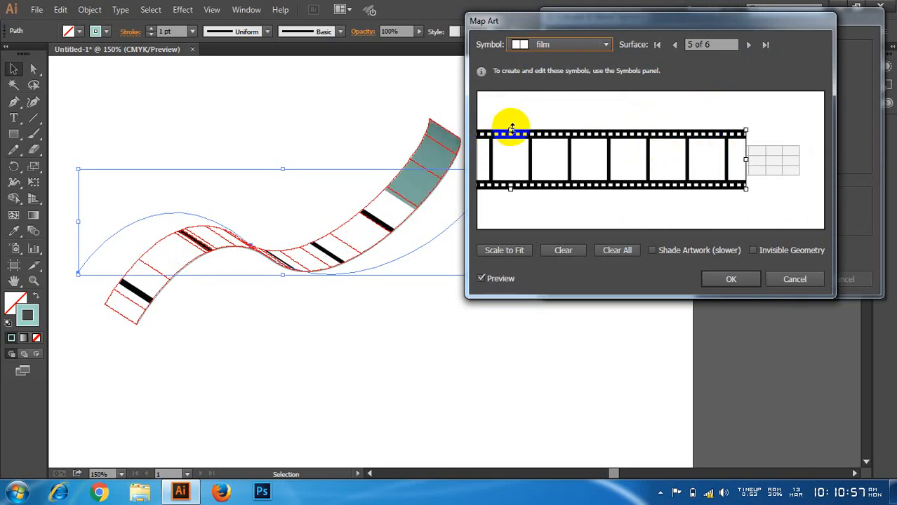
drag(511, 127, 513, 166)
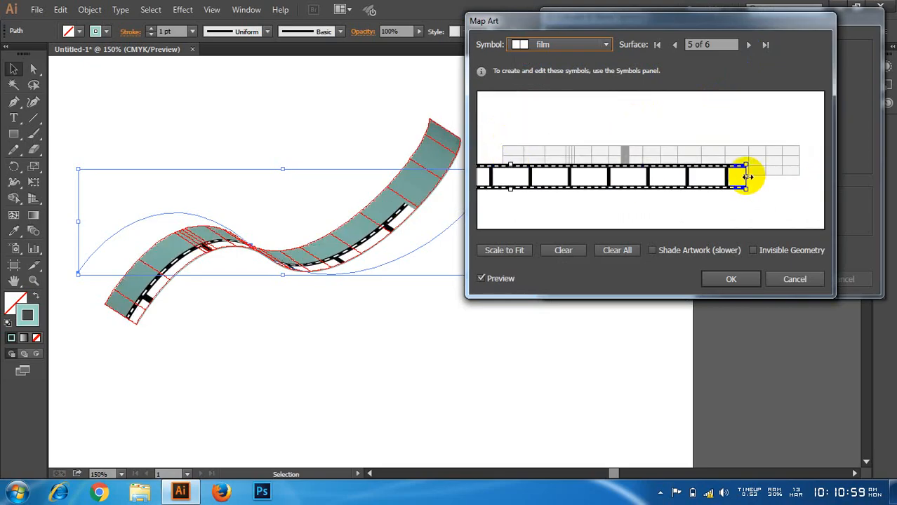
drag(747, 177, 665, 170)
drag(559, 167, 601, 156)
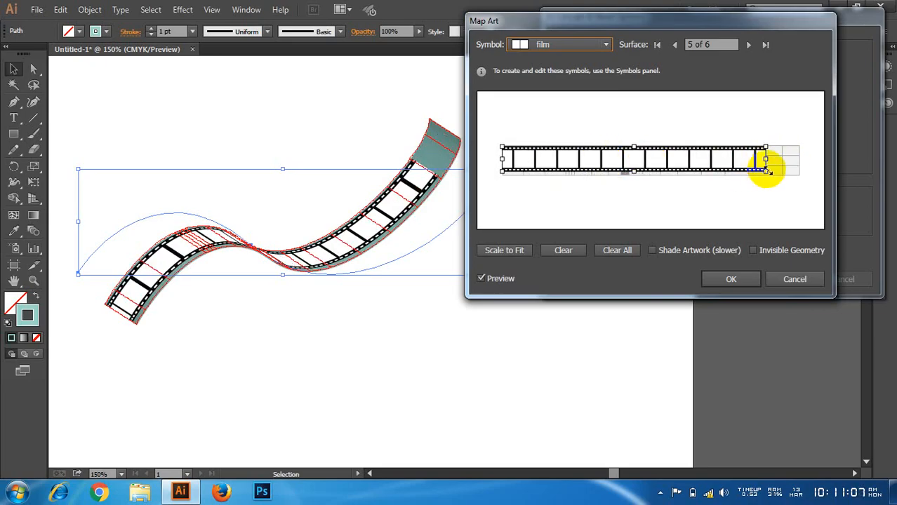
drag(766, 169, 795, 173)
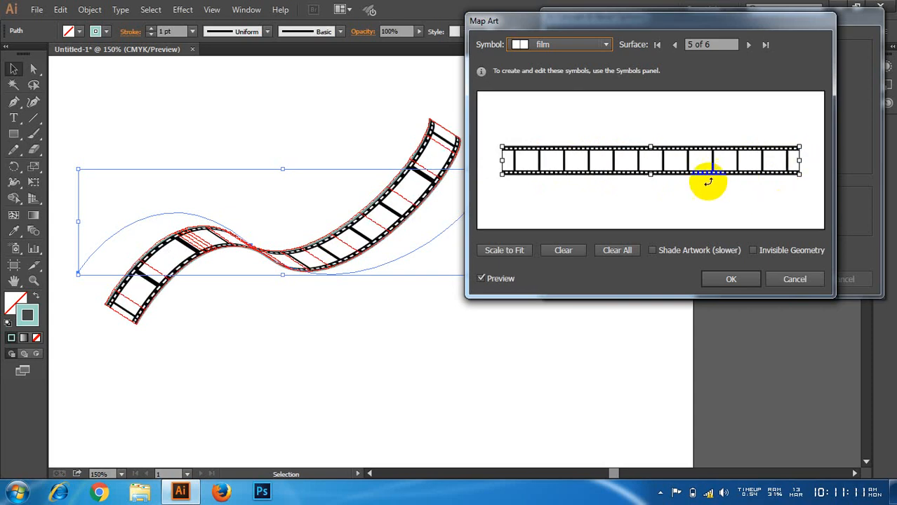
drag(651, 148, 653, 176)
click(732, 280)
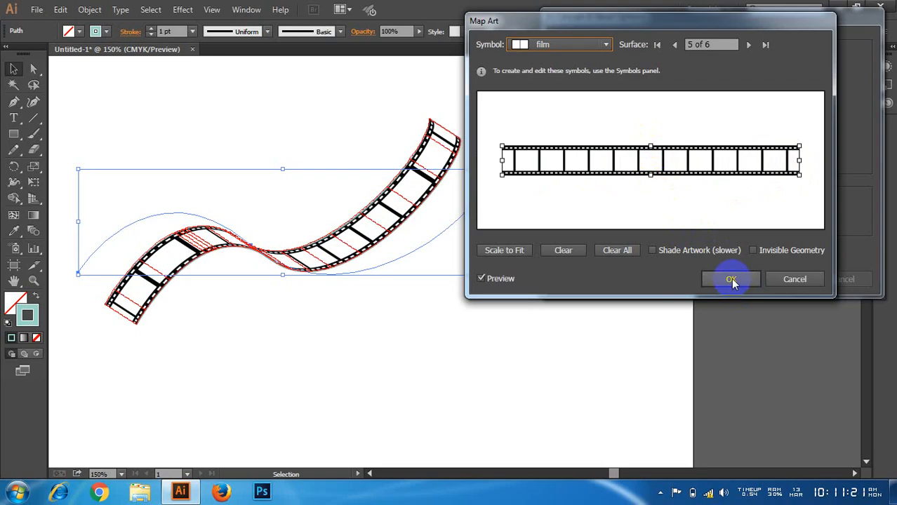
click(775, 278)
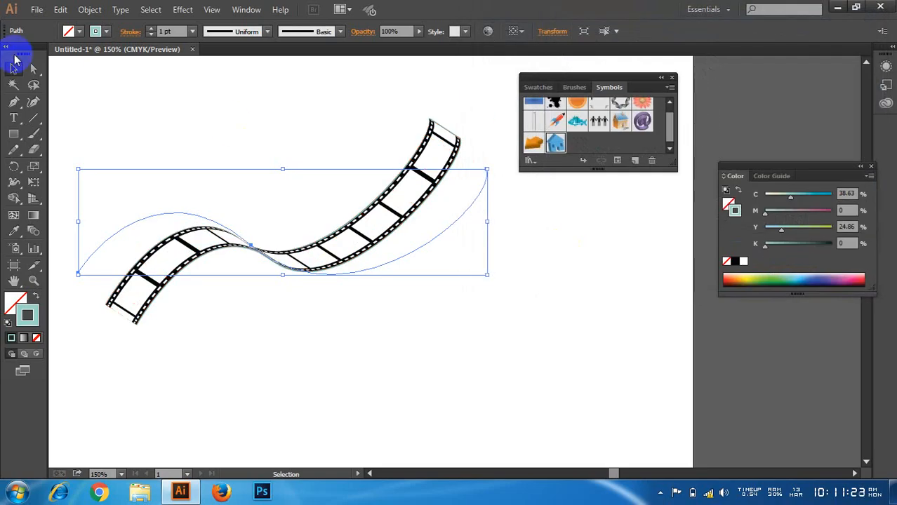
click(88, 93)
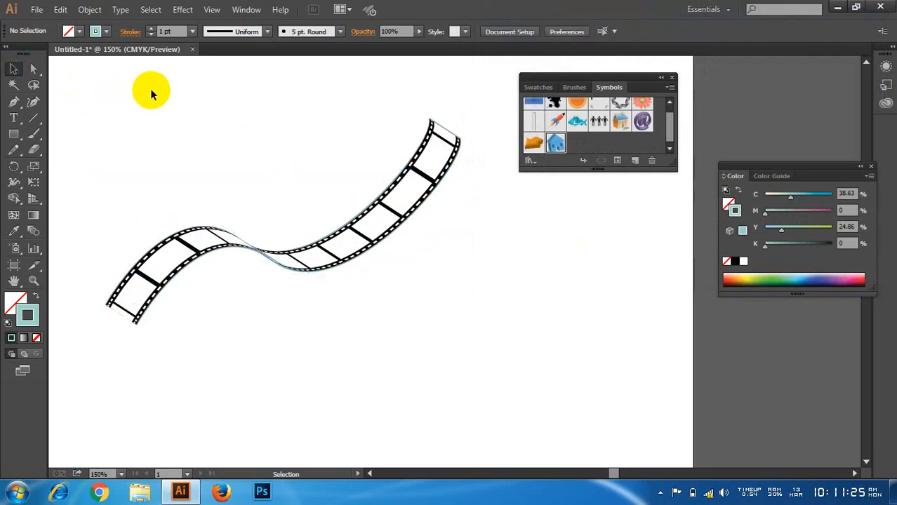
Step: Inspect the film strip's coloured edge up close and set the strip's stroke colour to white (ffffff)
scroll(469, 131, up, 4)
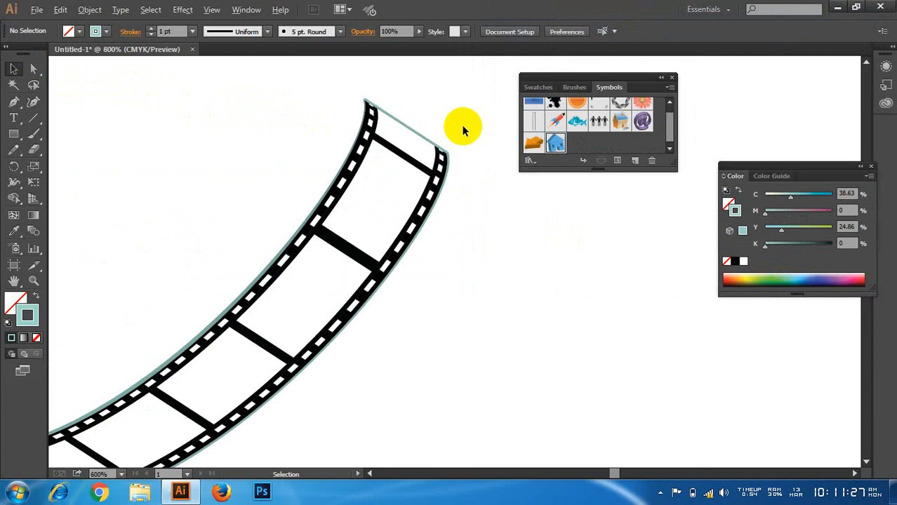
scroll(463, 130, up, 1)
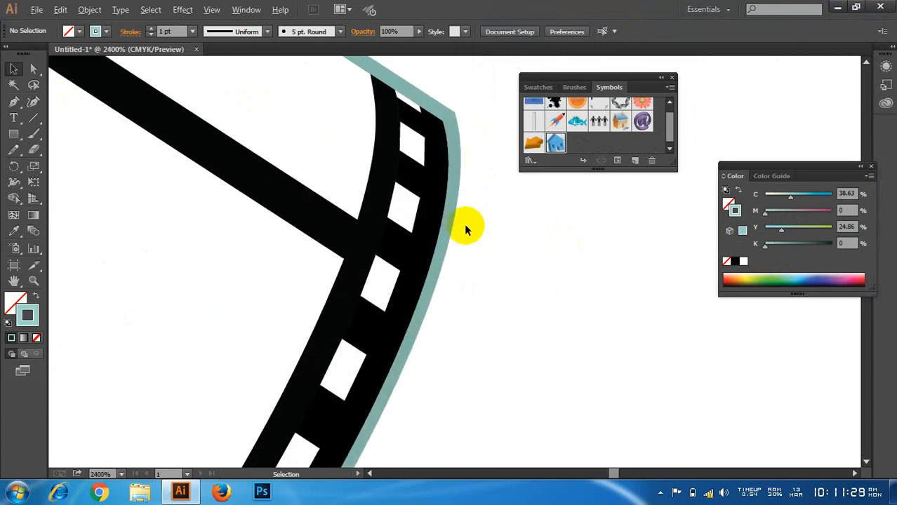
scroll(468, 227, down, 8)
scroll(442, 229, down, 3)
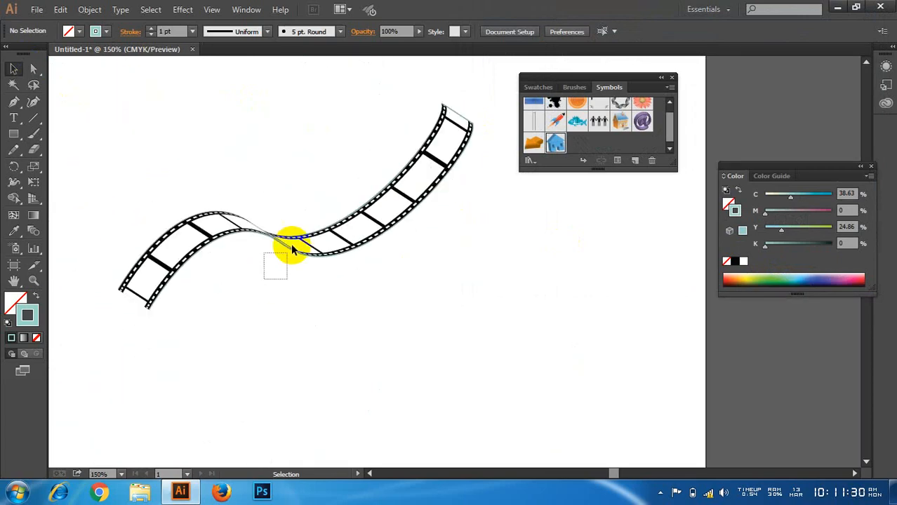
drag(292, 245, 296, 241)
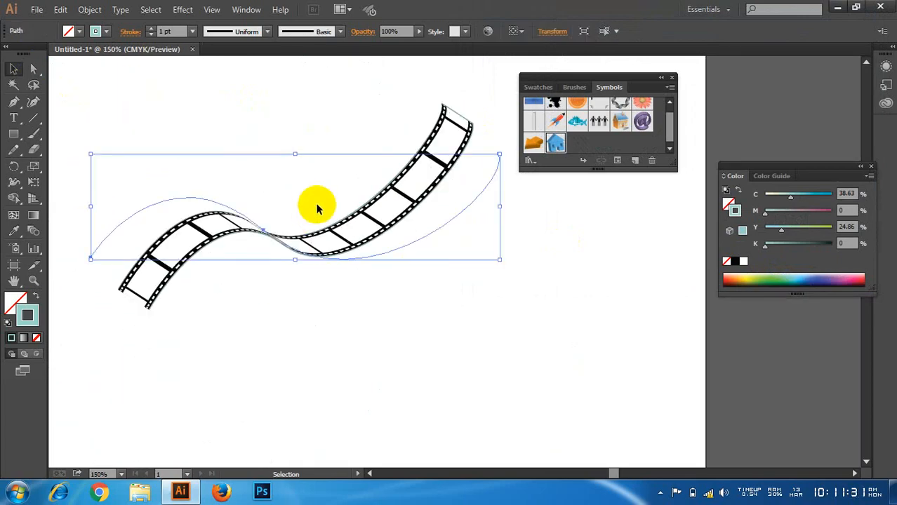
double_click(28, 318)
drag(84, 80, 16, 46)
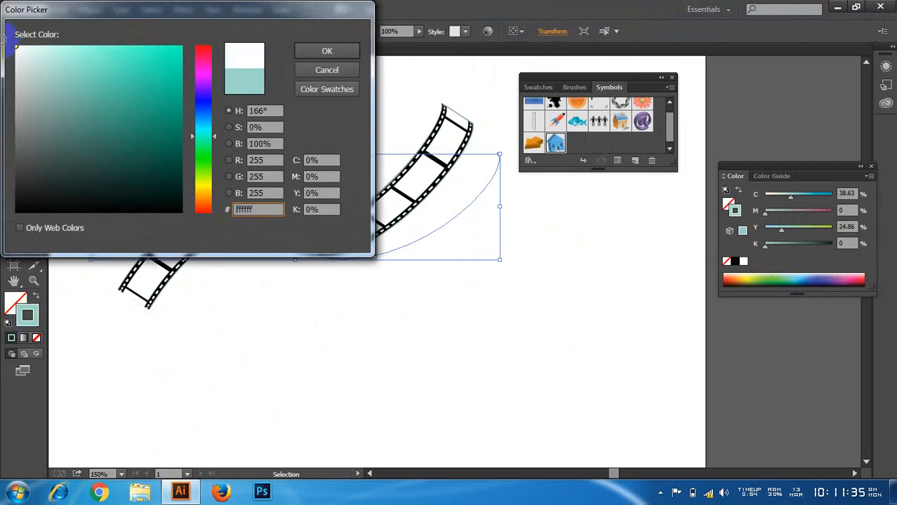
click(315, 50)
click(361, 88)
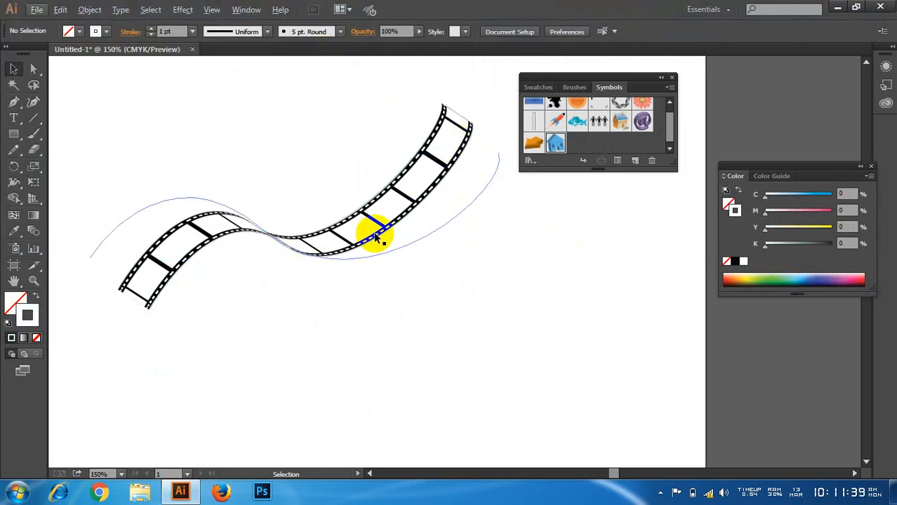
Step: Try removing the film strip's stroke entirely, and restore its solid white stroke
drag(295, 312, 327, 190)
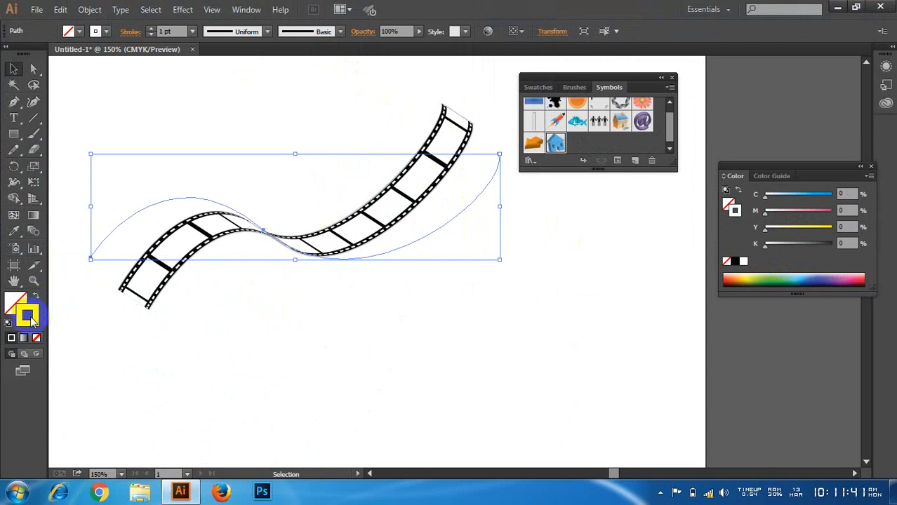
click(37, 338)
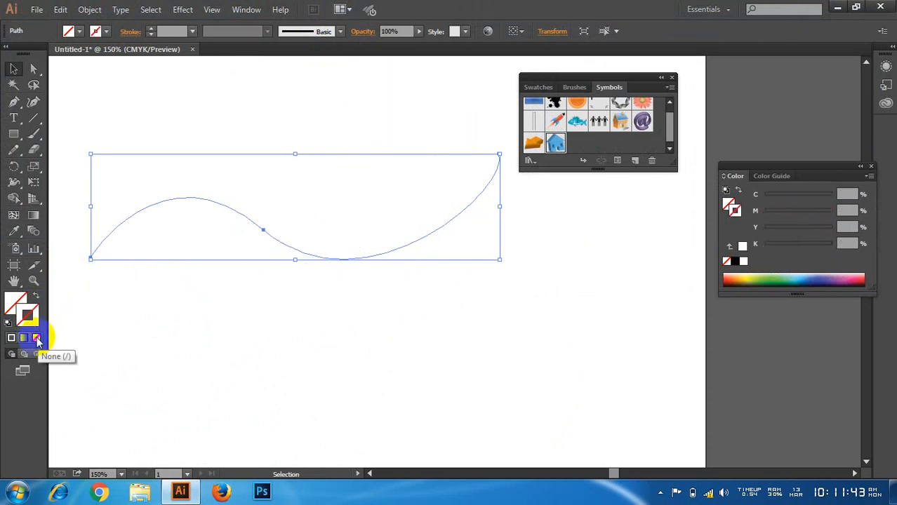
click(14, 338)
click(295, 299)
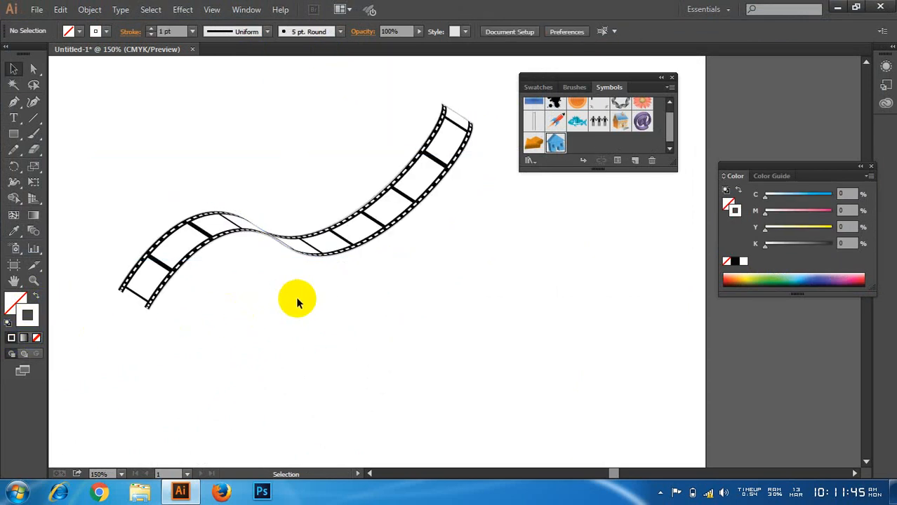
Step: Examine the outer edges of the film strip at high magnification, from its upper end down along the curve
scroll(468, 184, up, 3)
scroll(468, 181, up, 4)
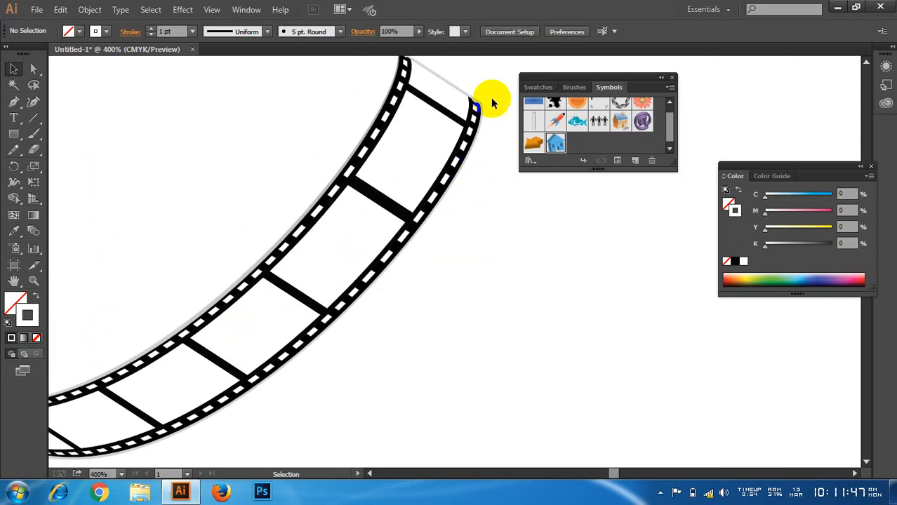
scroll(482, 202, down, 2)
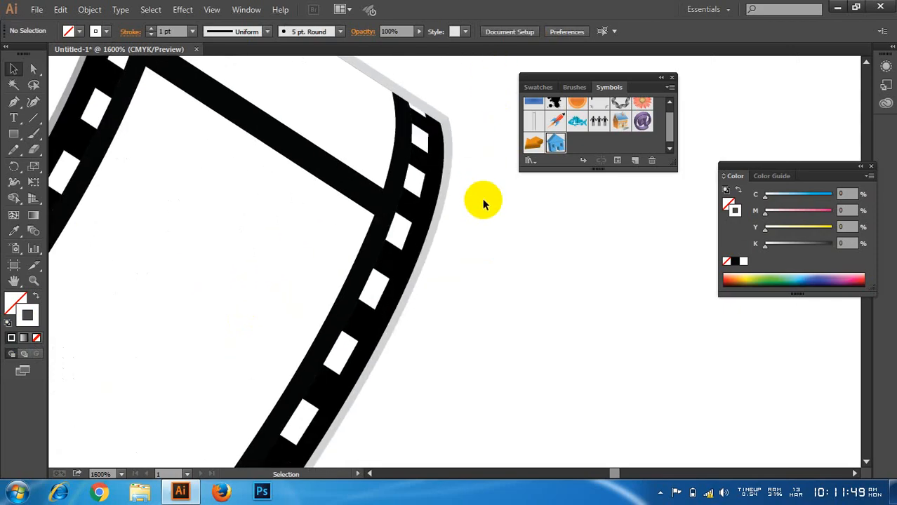
scroll(482, 202, down, 3)
scroll(482, 202, up, 2)
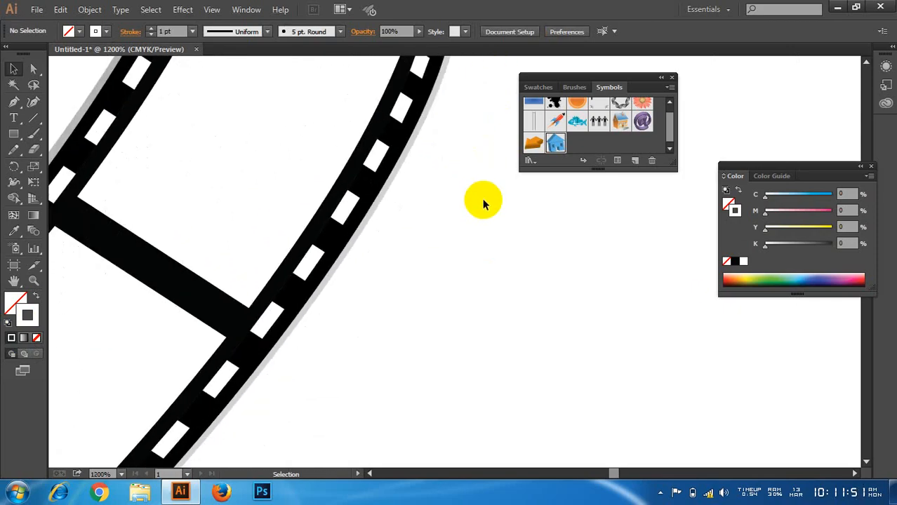
scroll(483, 202, down, 3)
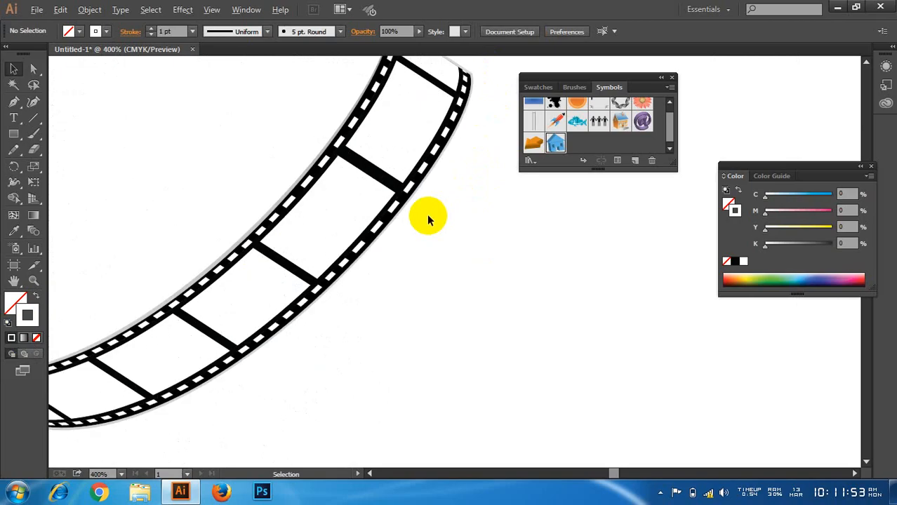
scroll(428, 218, down, 1)
scroll(427, 214, down, 2)
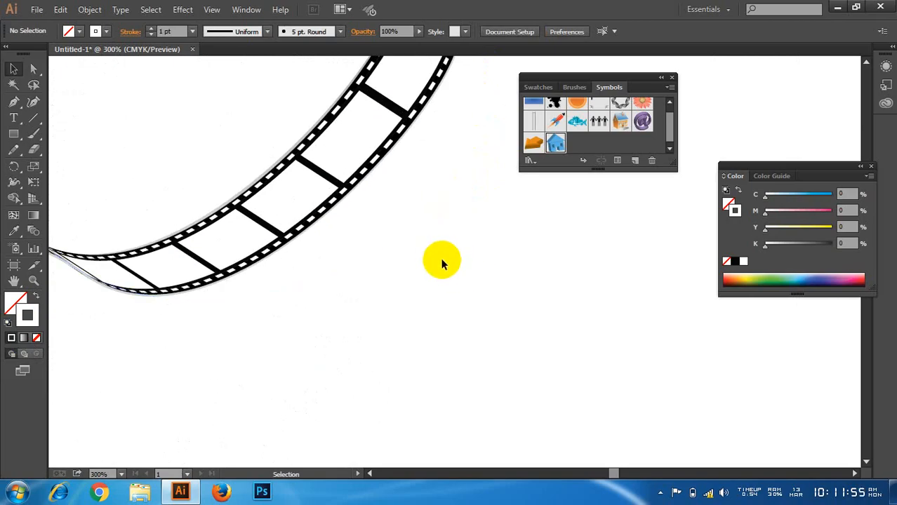
scroll(439, 257, down, 2)
scroll(446, 260, up, 1)
scroll(449, 265, up, 1)
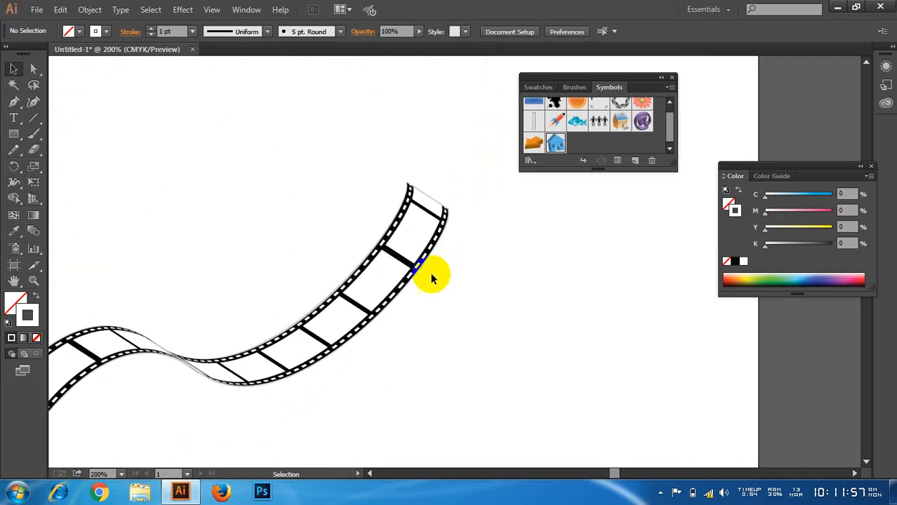
Step: Try a stroke weight of 0.1 pt on the film strip, undo it, and deselect the strip
click(388, 257)
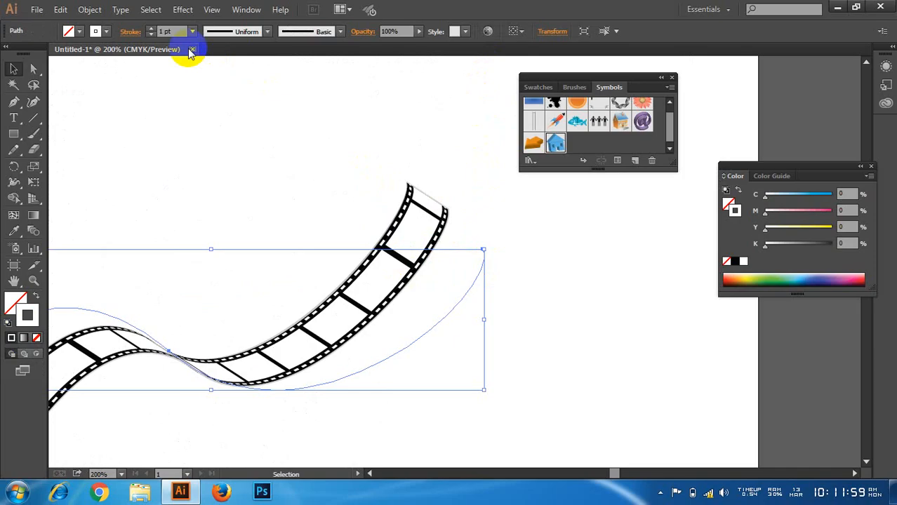
drag(180, 32, 149, 32)
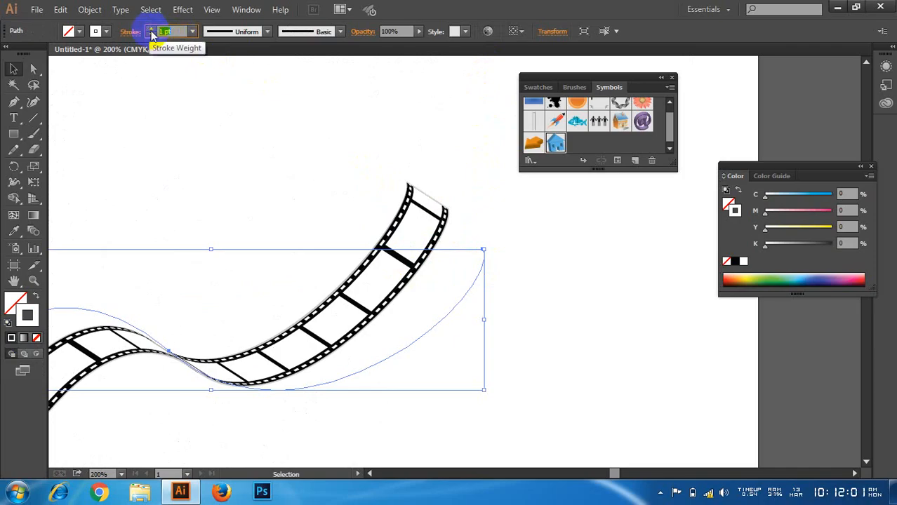
text(.1)
key(Return)
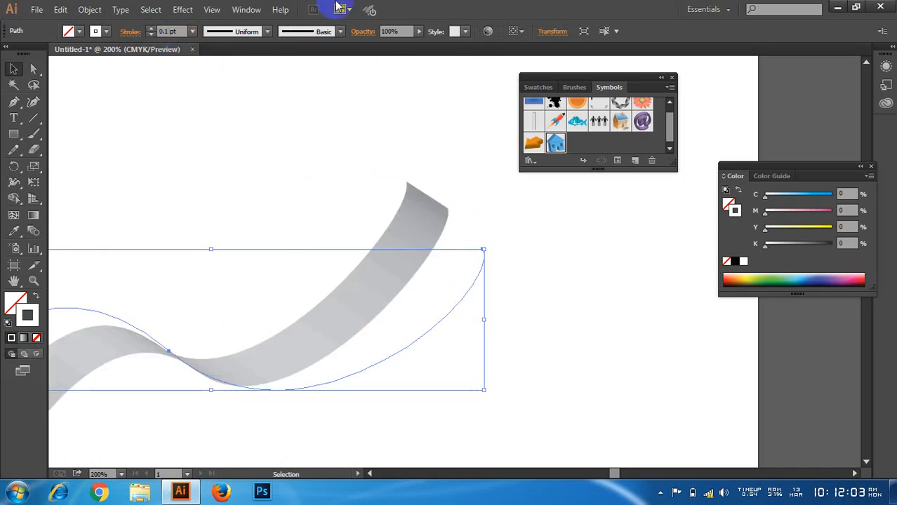
key(ctrl+z)
click(386, 89)
Step: Move the right end anchor of the strip's path up and inward to about X 7.33 in, Y 2.84 in
scroll(394, 92, down, 3)
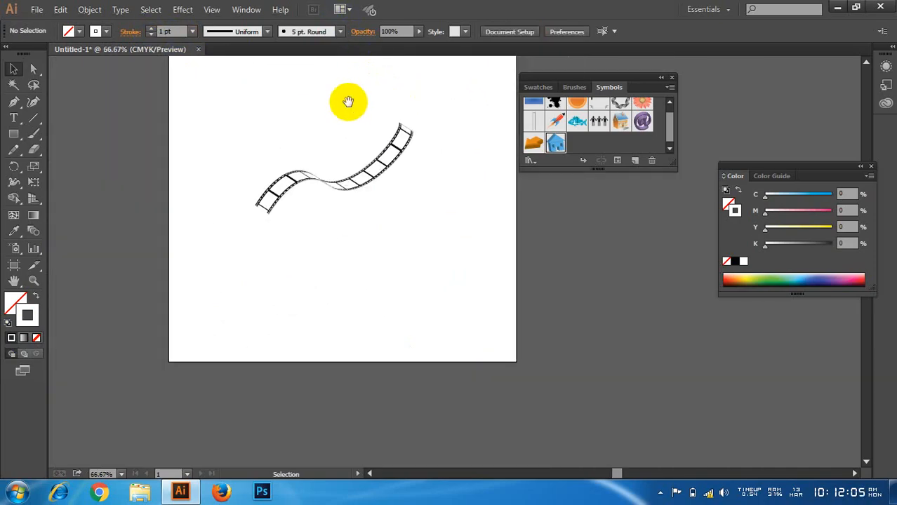
drag(348, 104, 357, 131)
scroll(357, 135, up, 2)
click(426, 303)
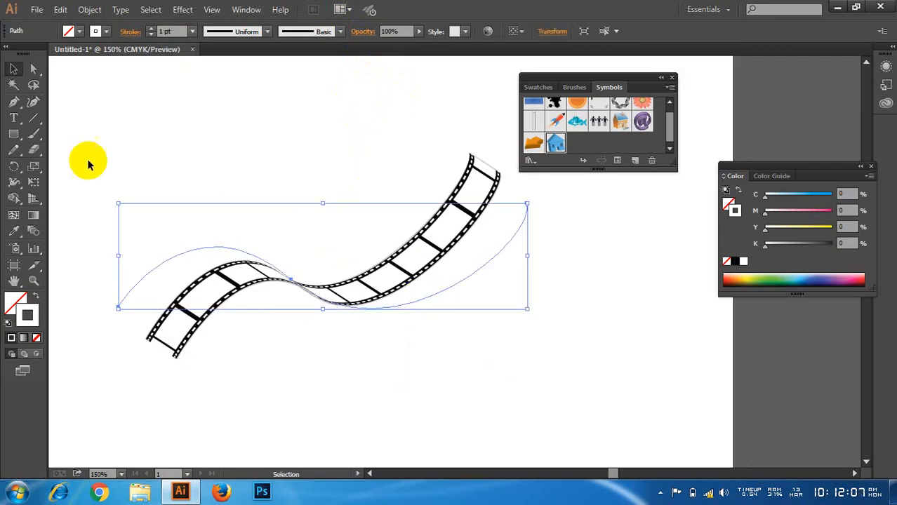
click(33, 68)
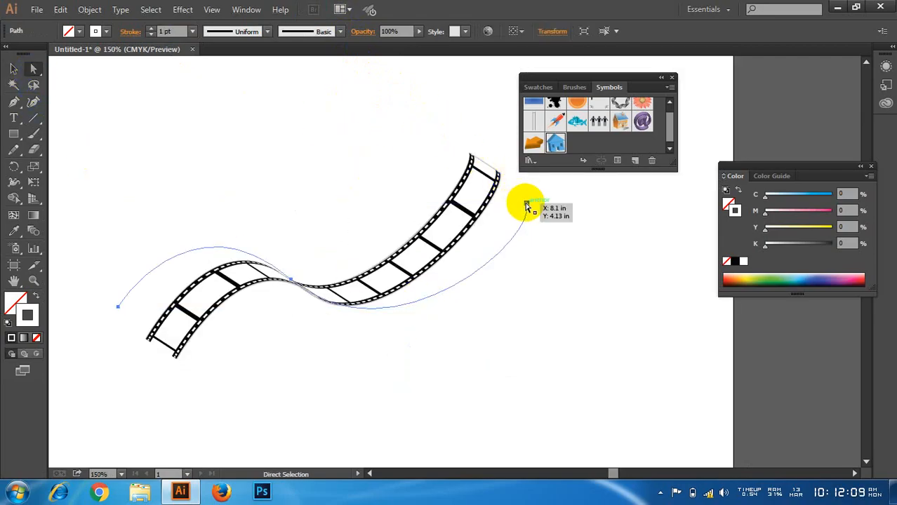
drag(526, 204, 470, 111)
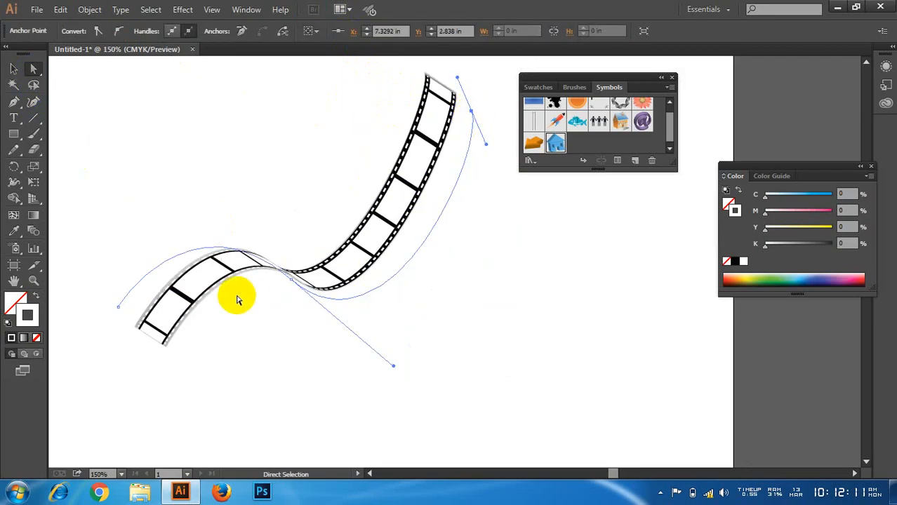
Step: Pull the middle anchor's direction handle far out to the left so the lower end curls, and deselect the path
drag(294, 281, 77, 153)
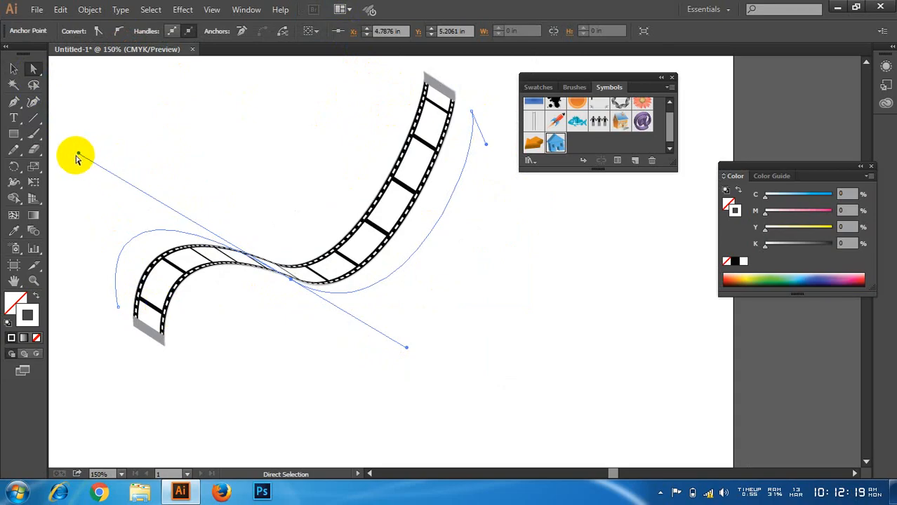
drag(79, 157, 9, 181)
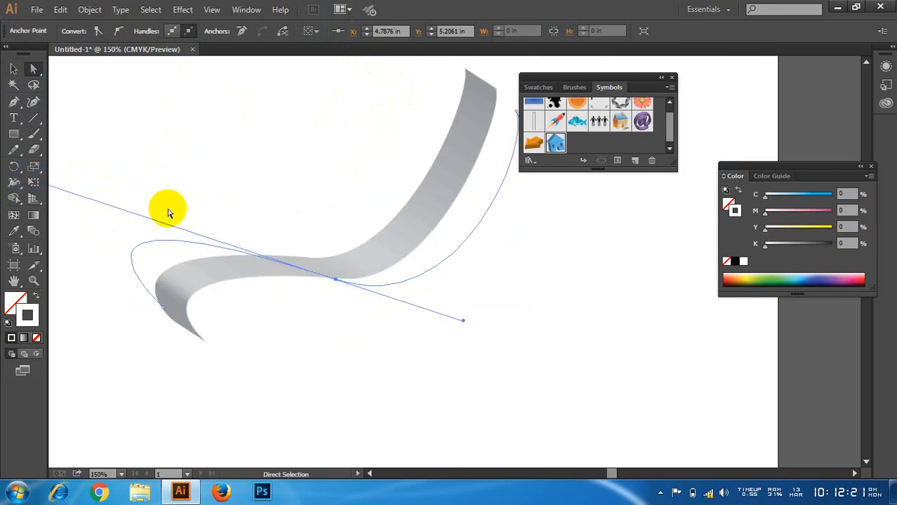
scroll(392, 310, down, 1)
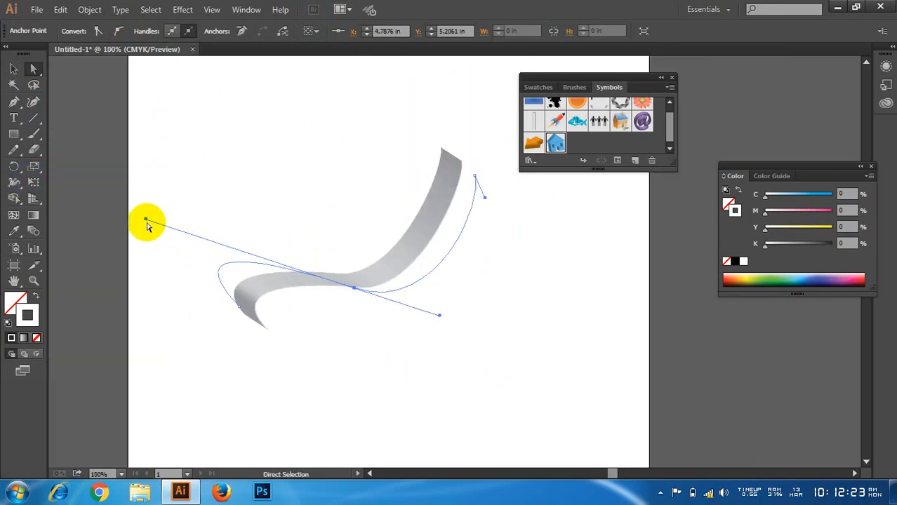
click(253, 174)
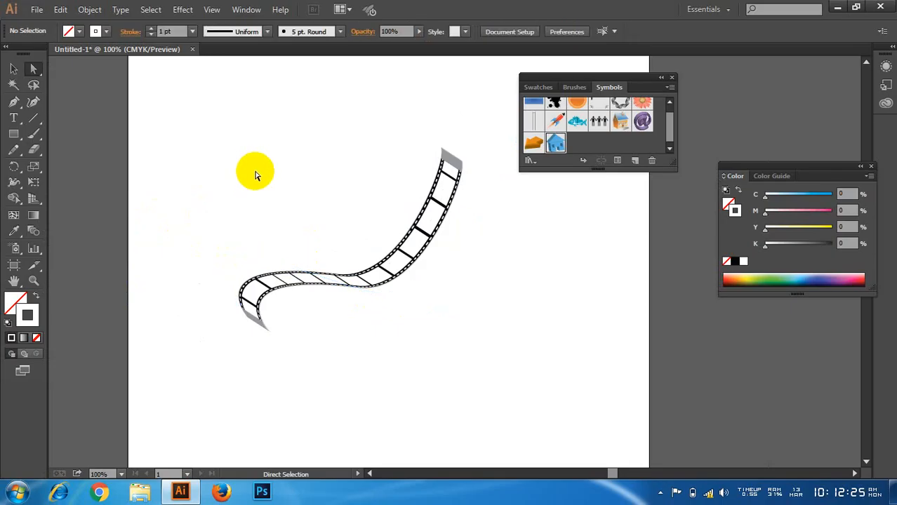
scroll(280, 154, up, 1)
drag(344, 206, 293, 176)
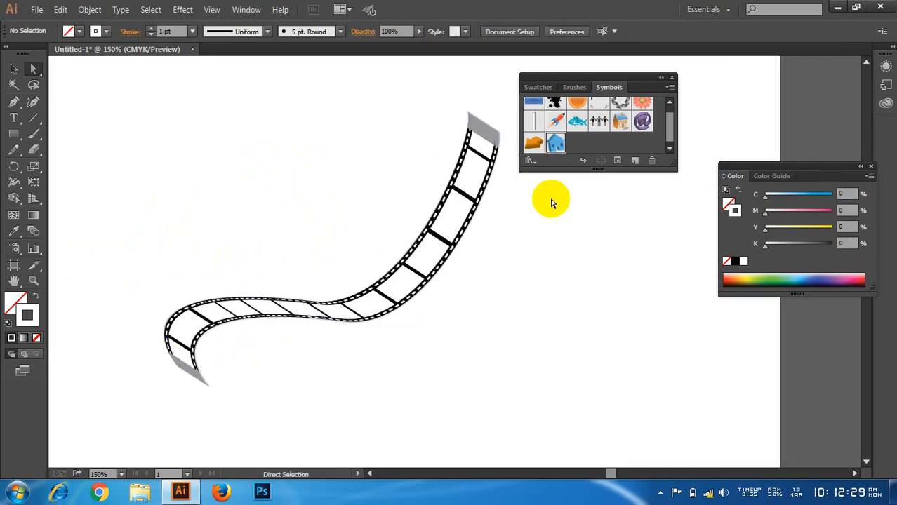
drag(572, 237, 525, 216)
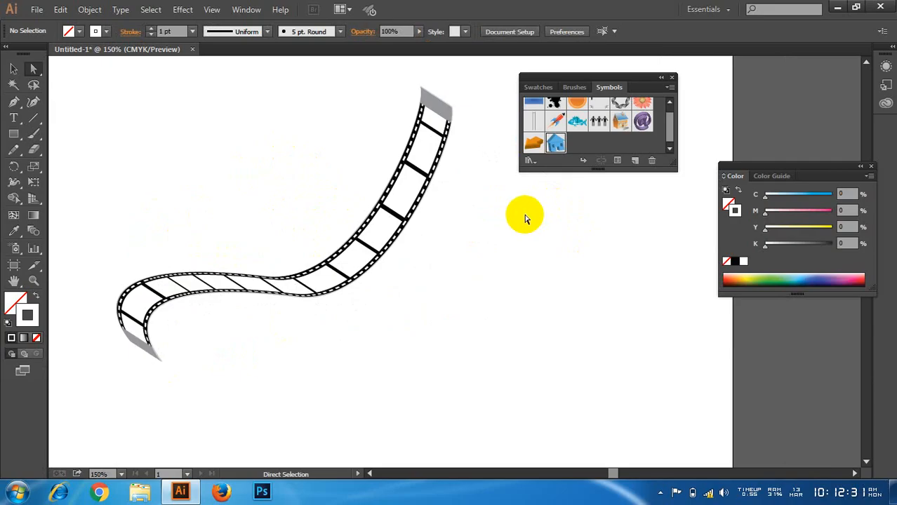
Step: Delete the whole film strip from the artboard and move the Symbols panel farther aside
click(14, 68)
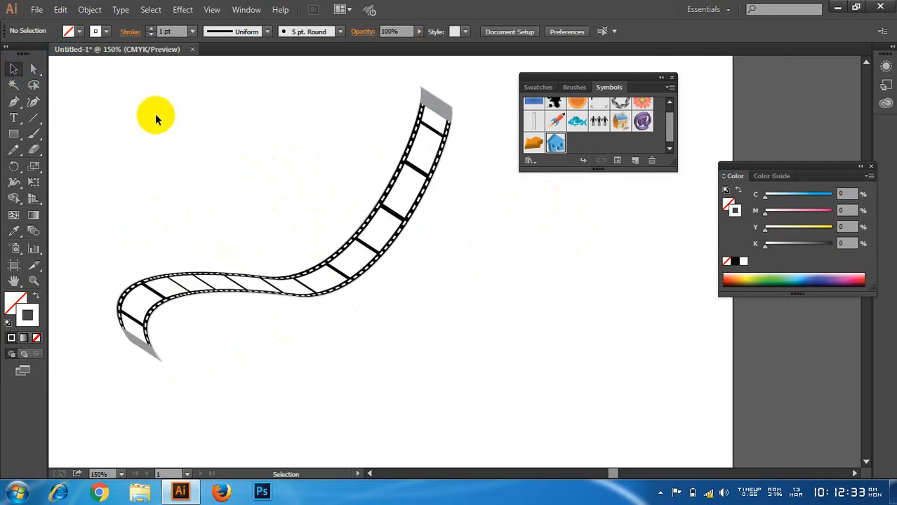
drag(133, 89, 591, 356)
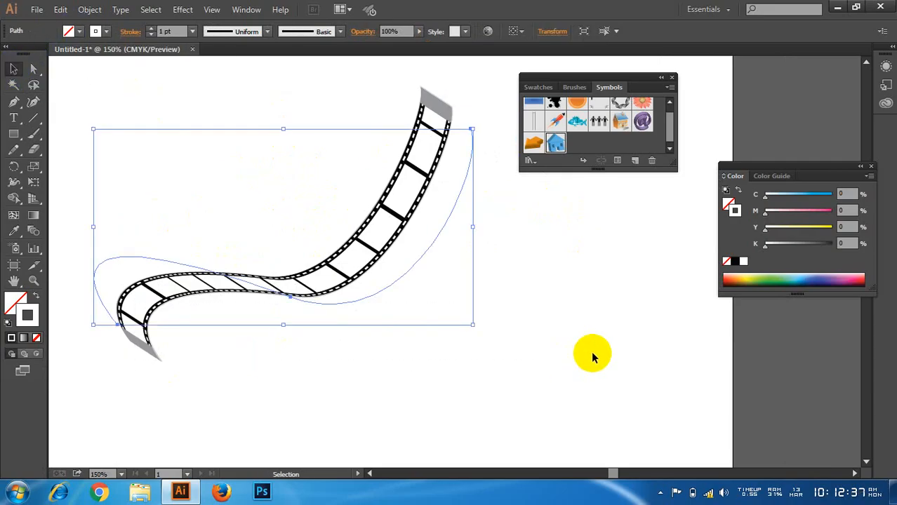
key(Delete)
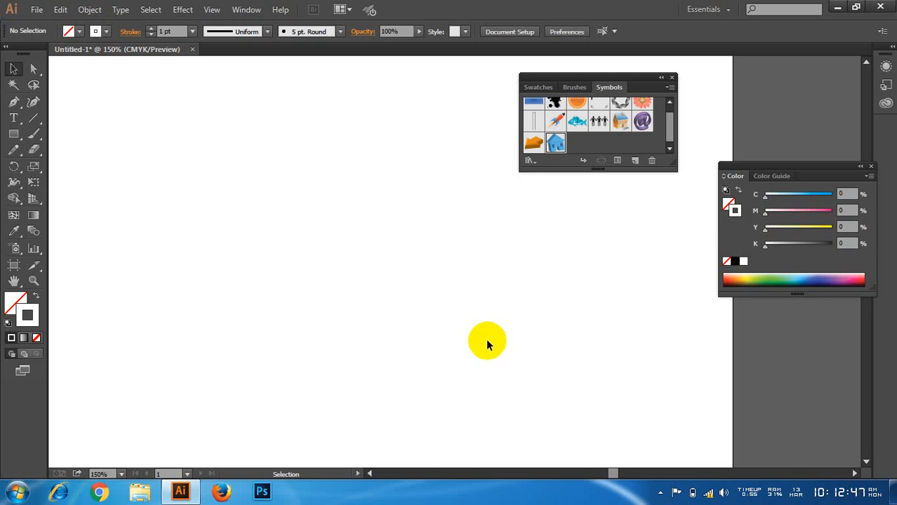
drag(563, 79, 621, 79)
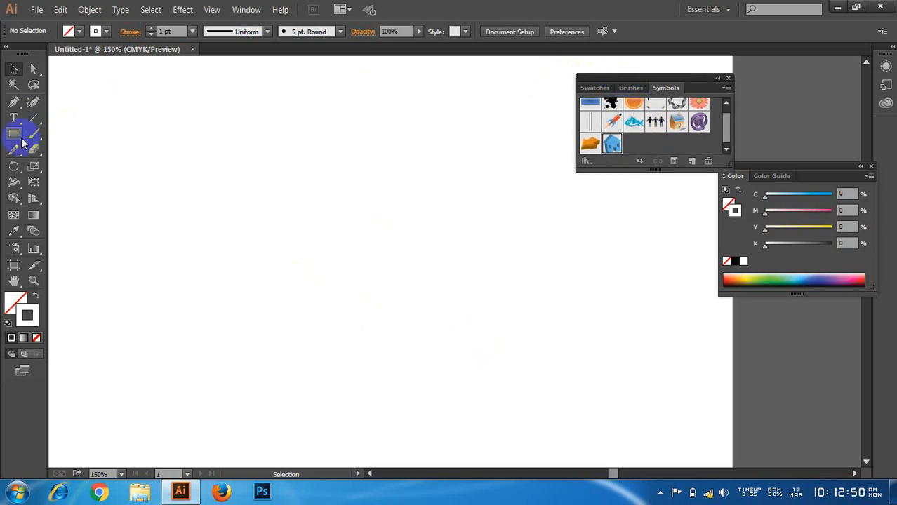
click(184, 10)
mouse_move(237, 85)
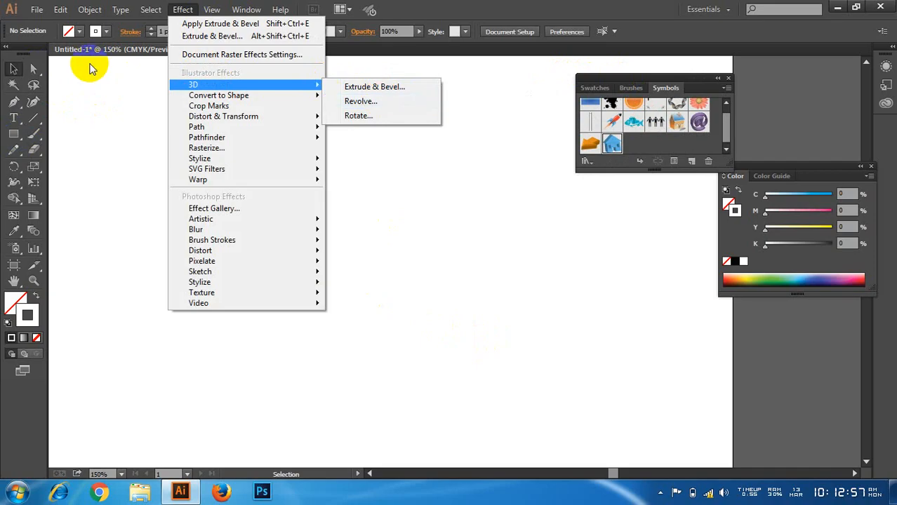
click(15, 68)
Step: Draw an open S-shaped profile about 2.65 in tall with the Pen tool and move it to the artboard's left side
click(16, 134)
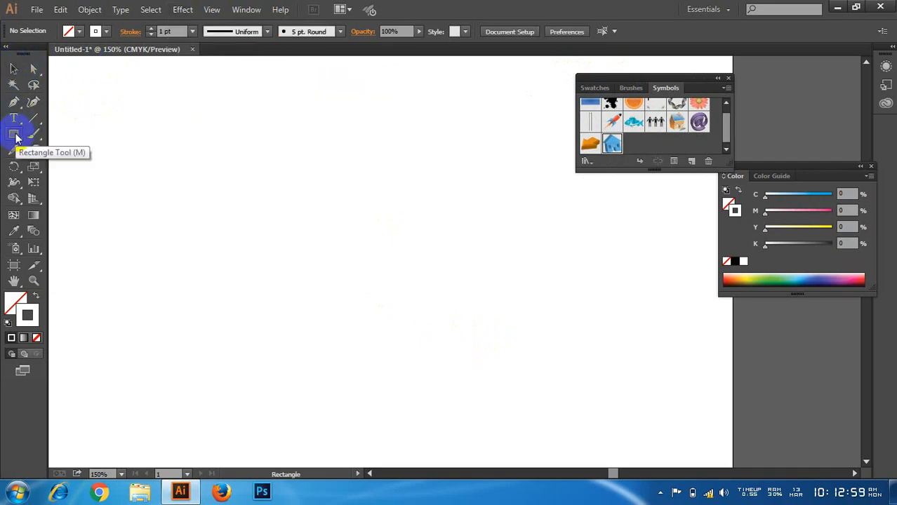
right_click(18, 137)
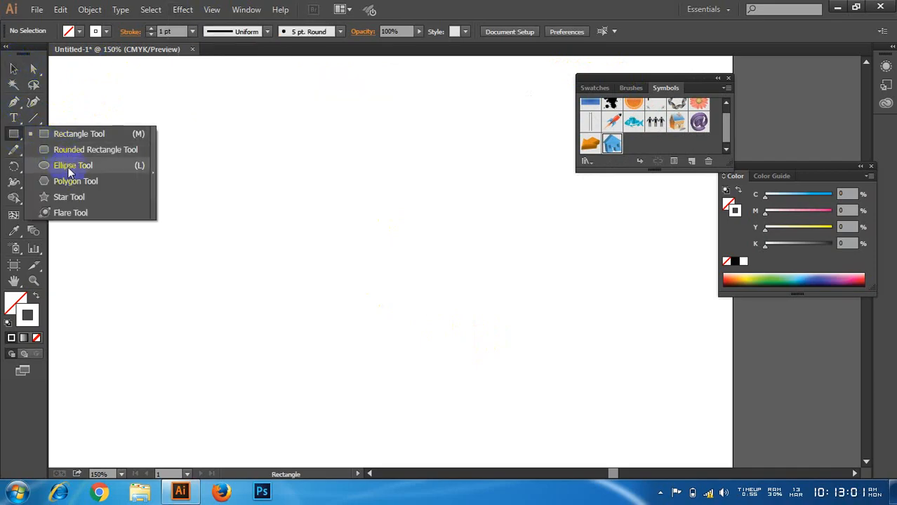
click(14, 101)
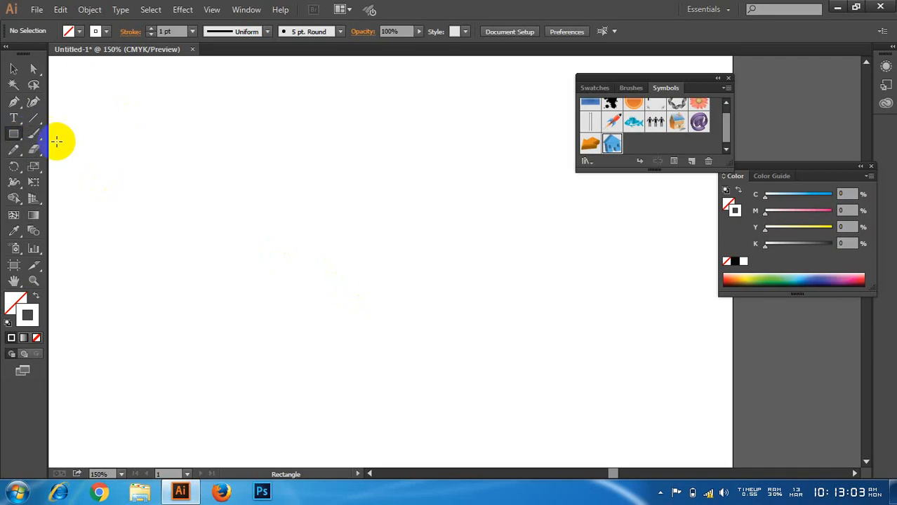
click(14, 101)
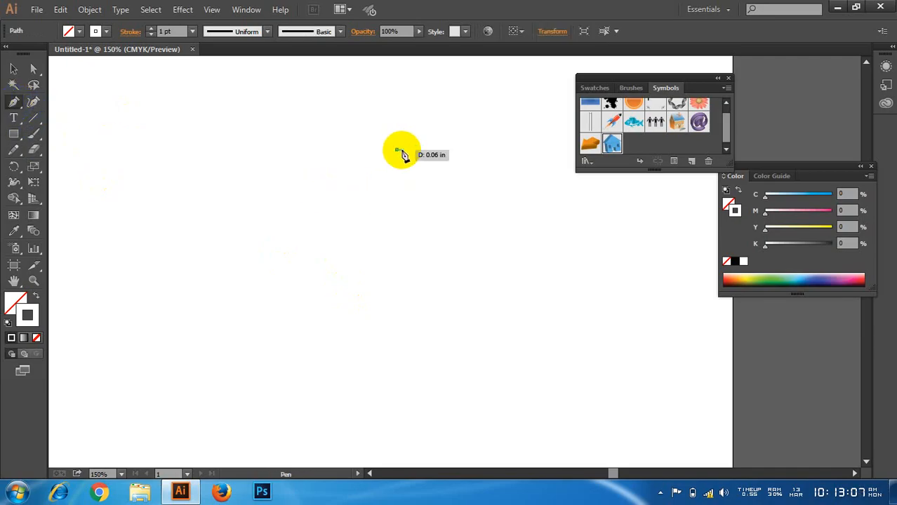
click(399, 149)
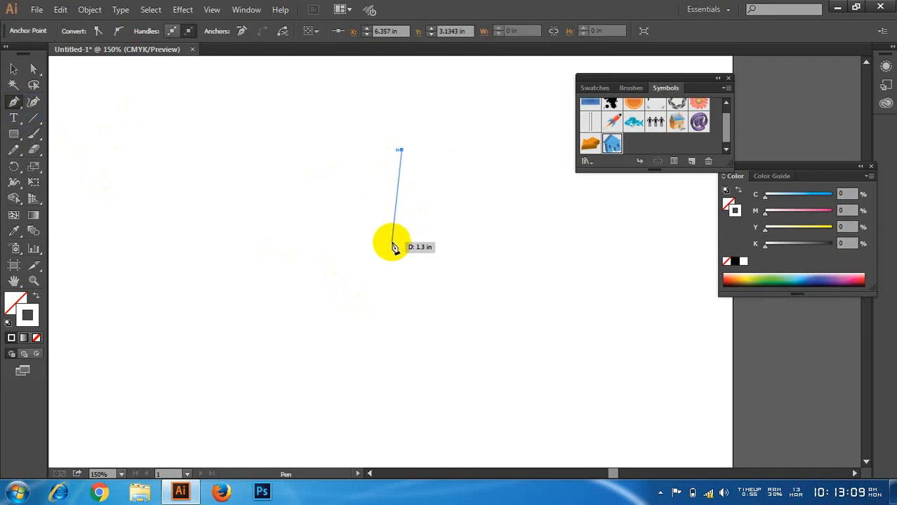
drag(394, 258, 361, 279)
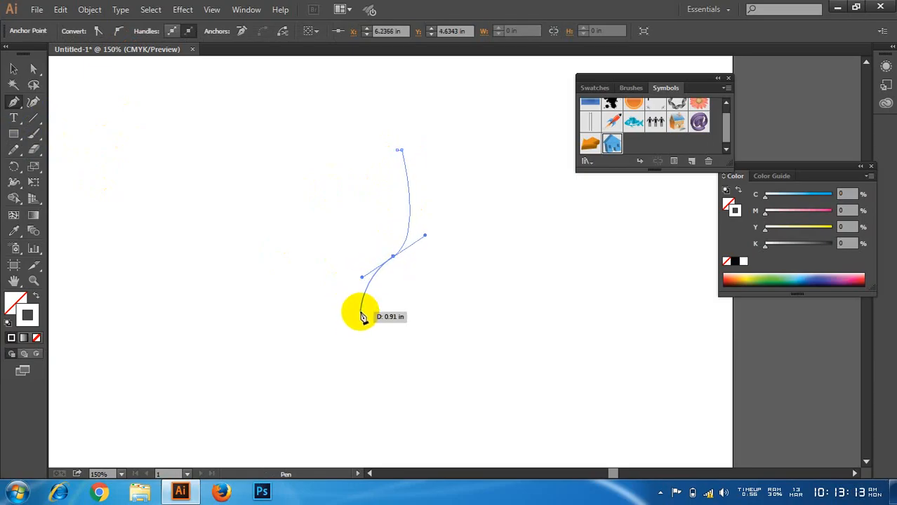
drag(361, 316, 357, 336)
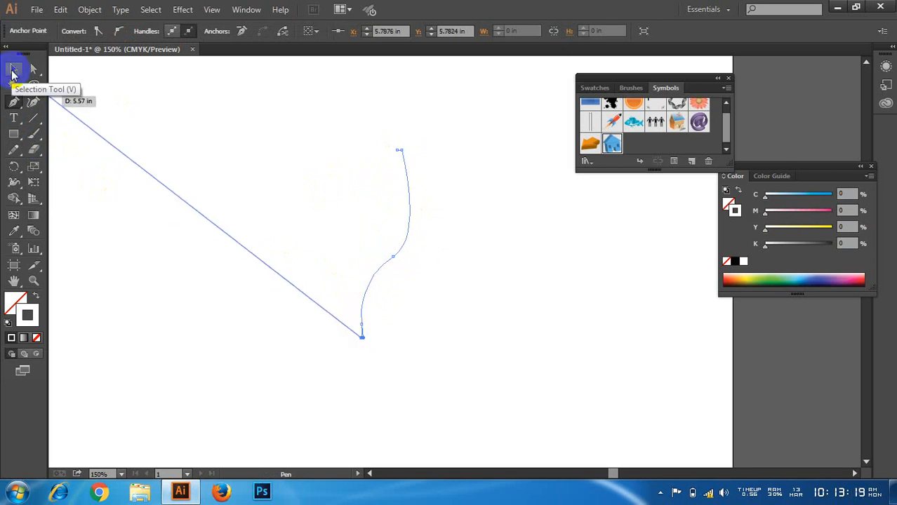
click(12, 70)
drag(317, 124, 495, 299)
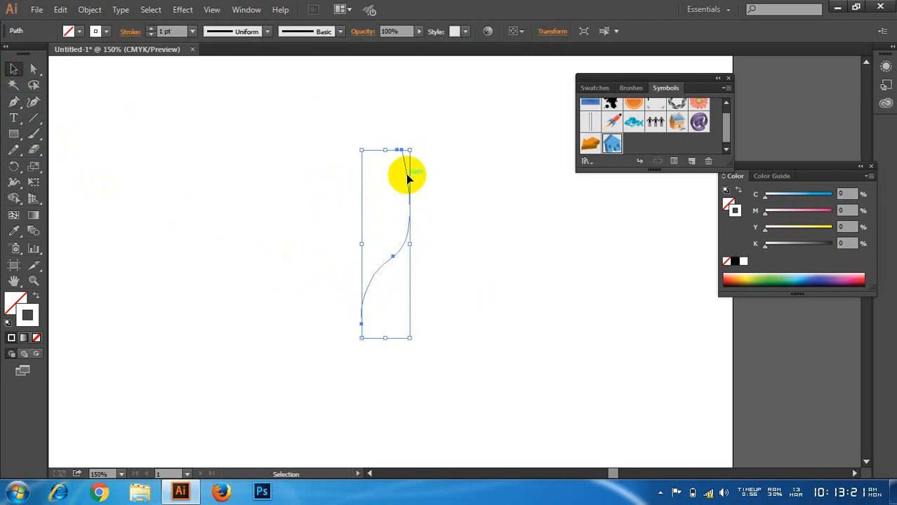
drag(403, 179, 126, 193)
Step: Draw the upper bottle profile with the Pen tool: a straight neck with a small notch, a rounded shoulder and a long side
click(15, 102)
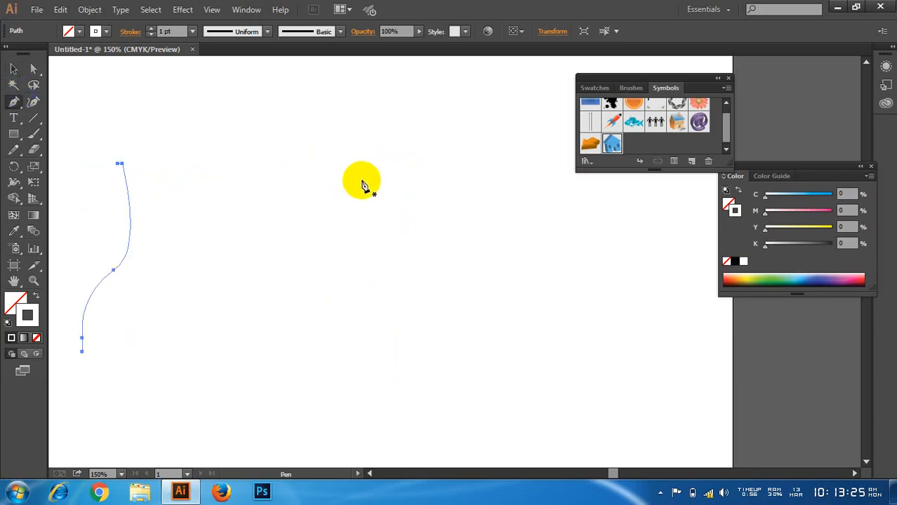
drag(331, 157, 332, 172)
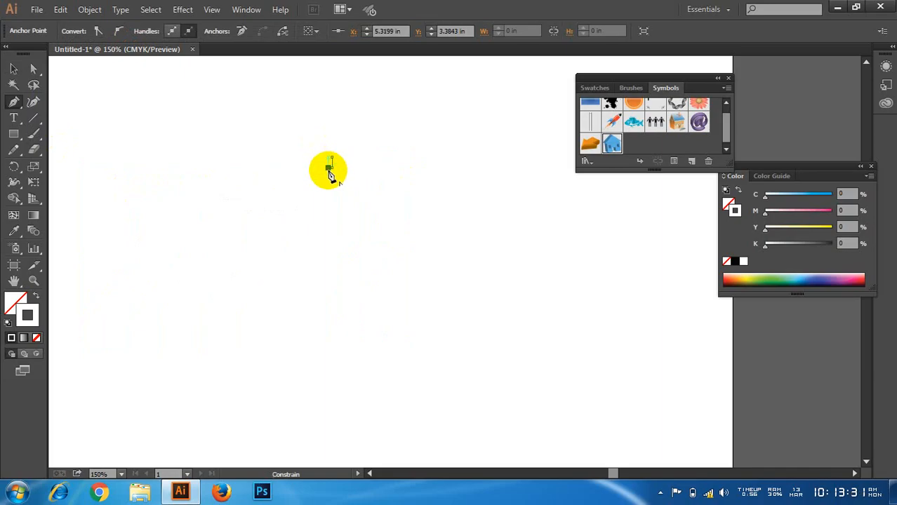
drag(329, 174, 368, 313)
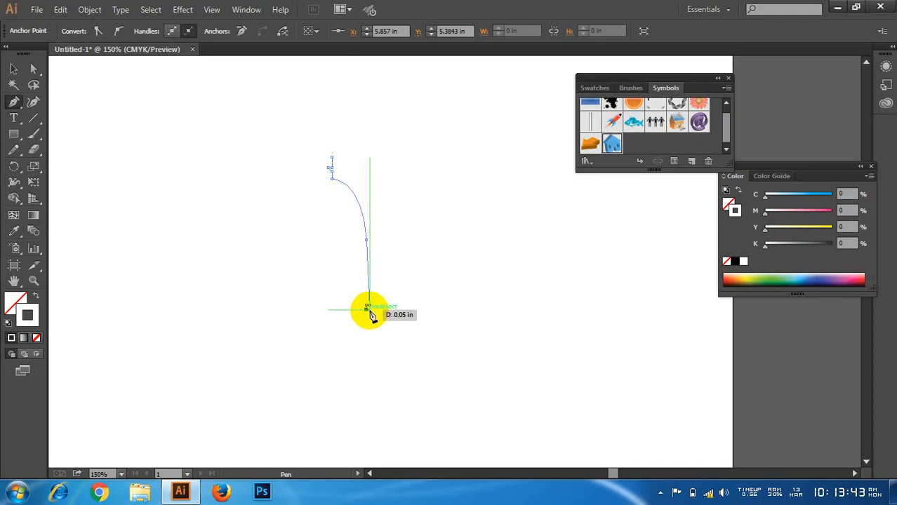
Step: Continue the profile below the side with two small square grooves, ending at about X 5.90 in, Y 5.54 in
click(369, 311)
click(369, 315)
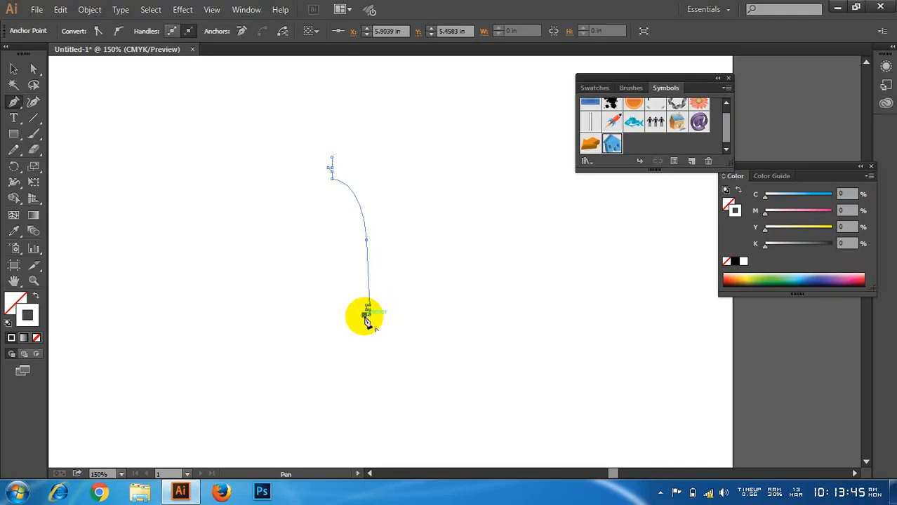
click(364, 321)
click(369, 321)
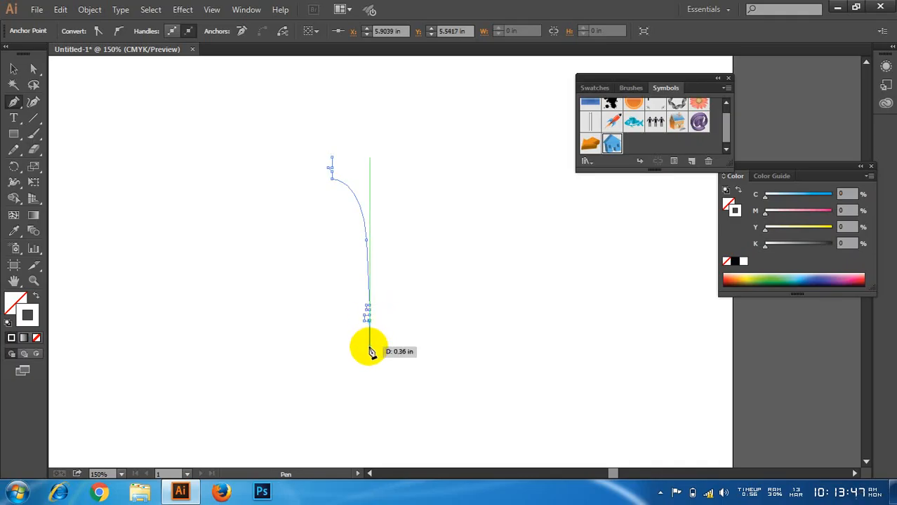
Step: Finish the profile with a straight vertical side about 0.66 in long and a horizontal base about 0.36 in long running inward
drag(370, 351, 373, 370)
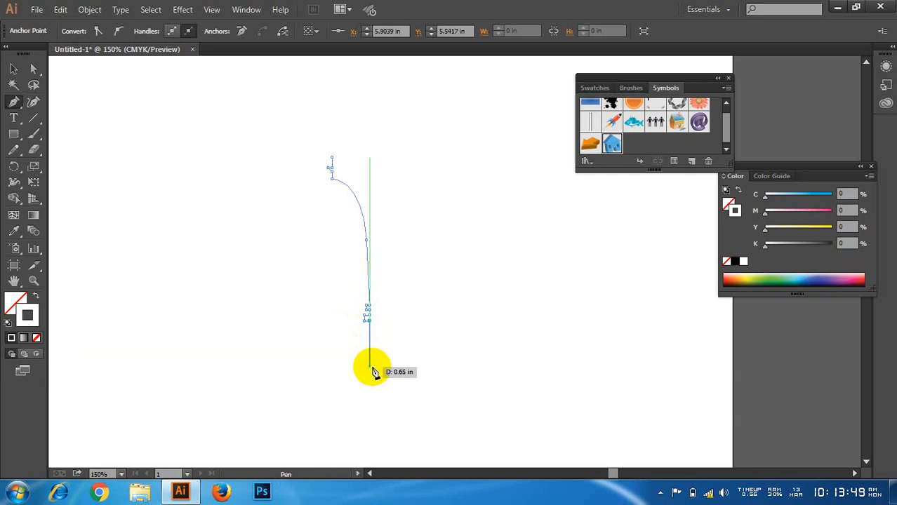
click(370, 367)
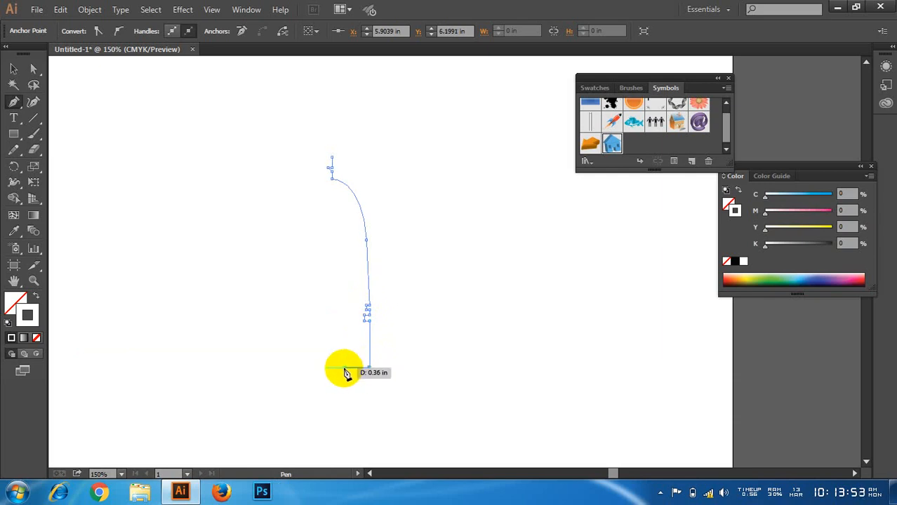
drag(342, 368, 342, 376)
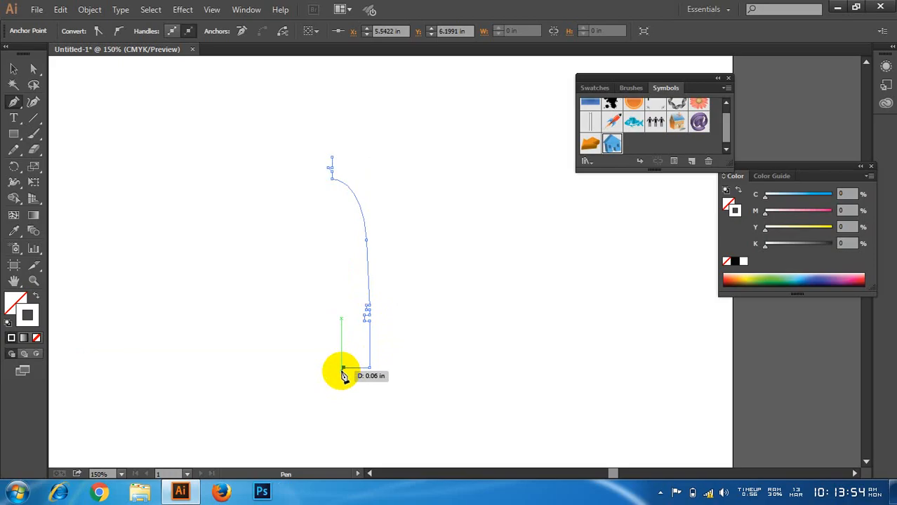
drag(342, 375, 343, 371)
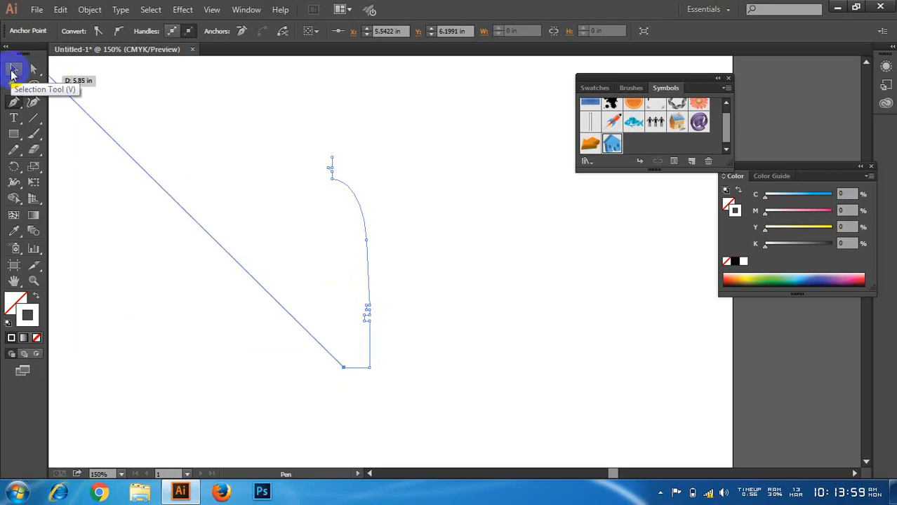
Step: Select the bottle profile, set its stroke color to black (000000), and deselect it
click(13, 70)
click(223, 112)
drag(224, 113, 426, 315)
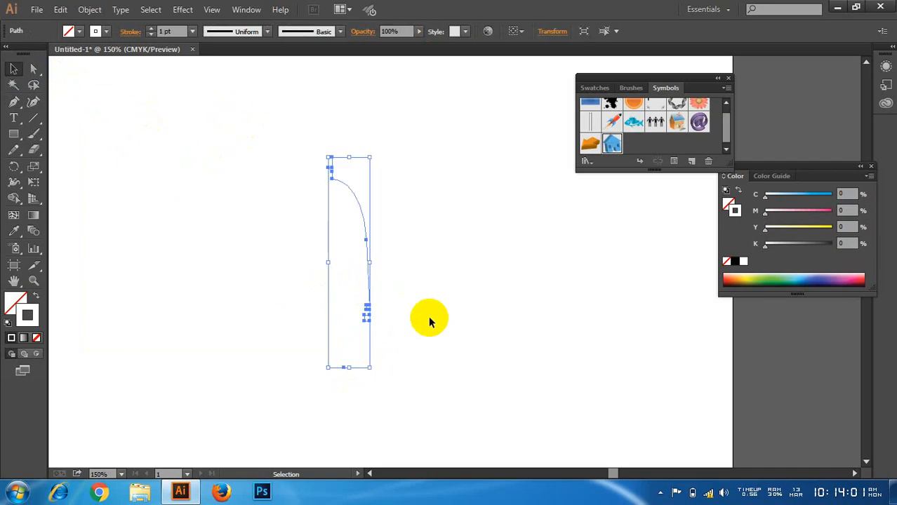
key(ctrl+plus)
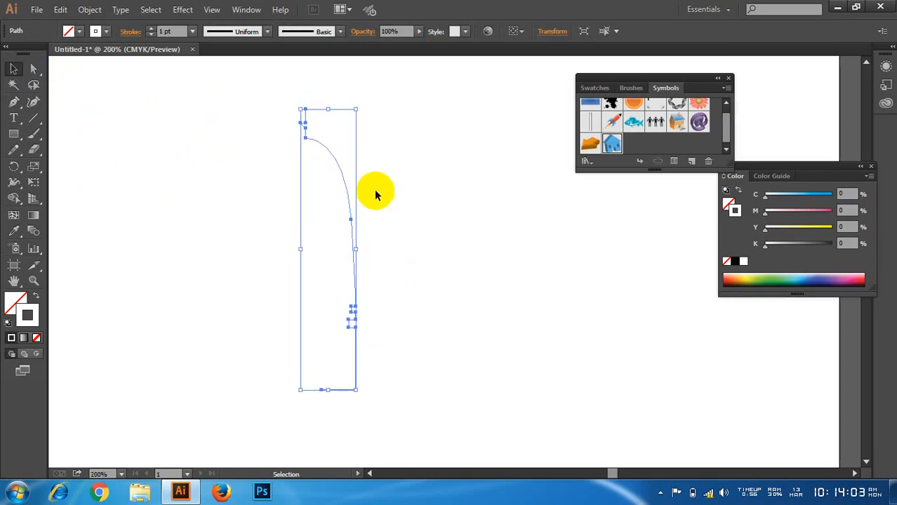
click(387, 162)
drag(430, 156, 309, 239)
double_click(29, 315)
drag(48, 186, 23, 220)
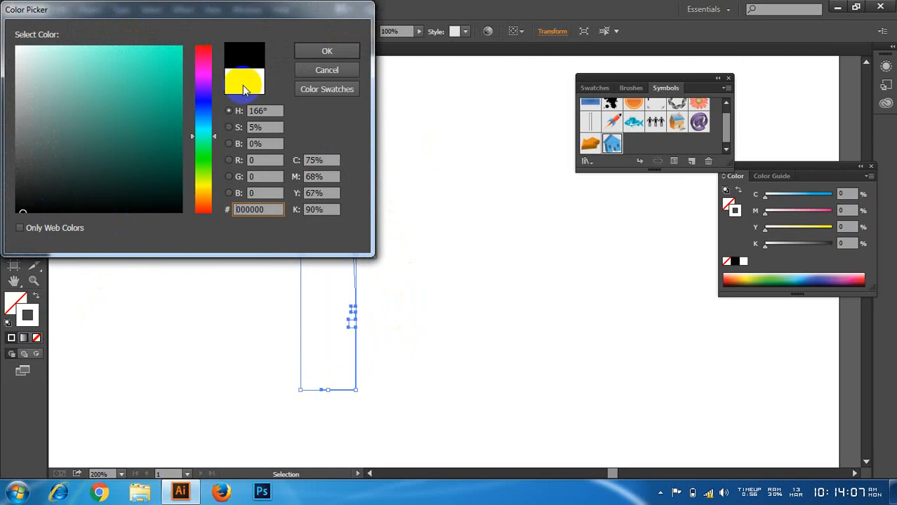
click(325, 53)
click(439, 166)
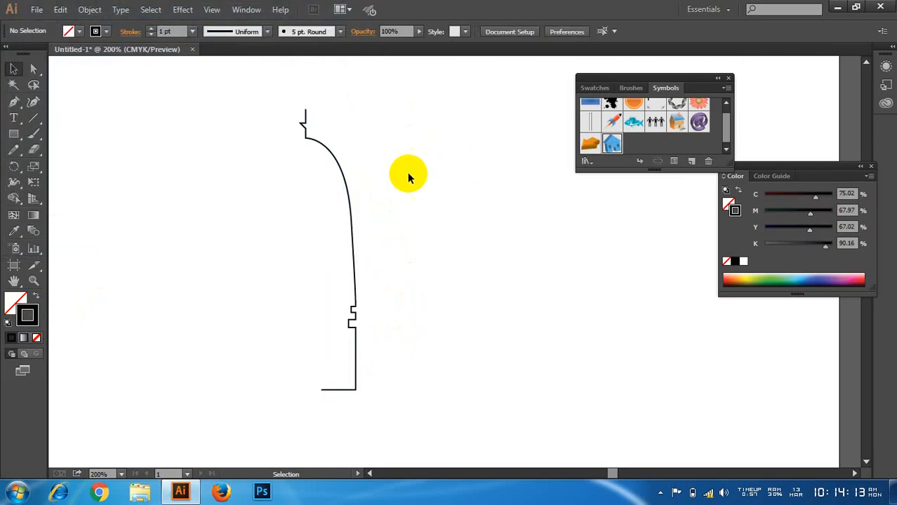
Step: Move the bottle profile to the left on the artboard and set its stroke color to light aqua (abffeb)
drag(449, 126, 291, 300)
drag(345, 184, 244, 185)
double_click(28, 315)
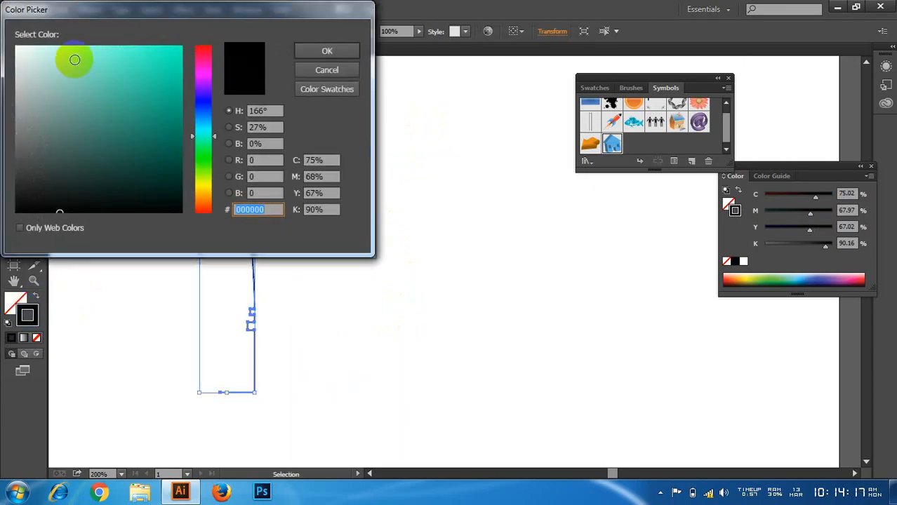
click(70, 45)
click(324, 51)
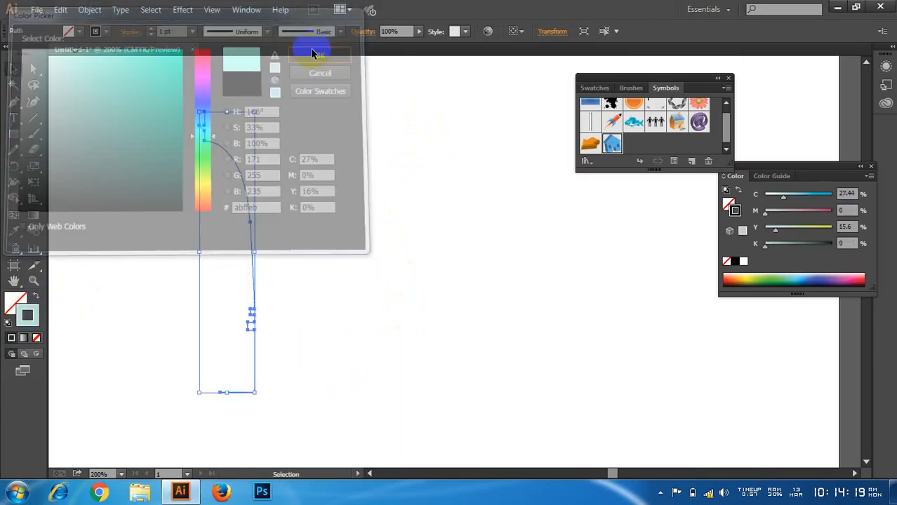
Step: Apply a 3D Revolve effect to the bottle profile with the Off-Axis Front position, 360° from the left edge and plastic shading, with preview on
drag(358, 174, 234, 256)
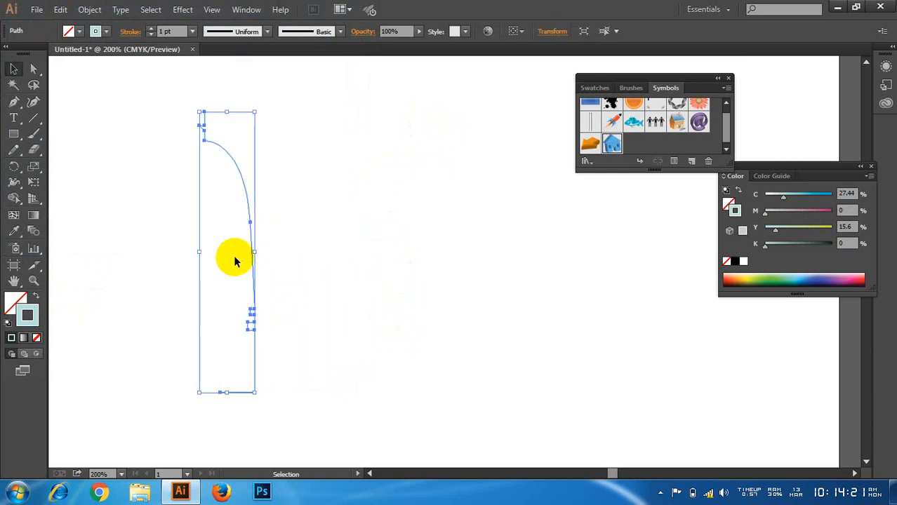
click(298, 236)
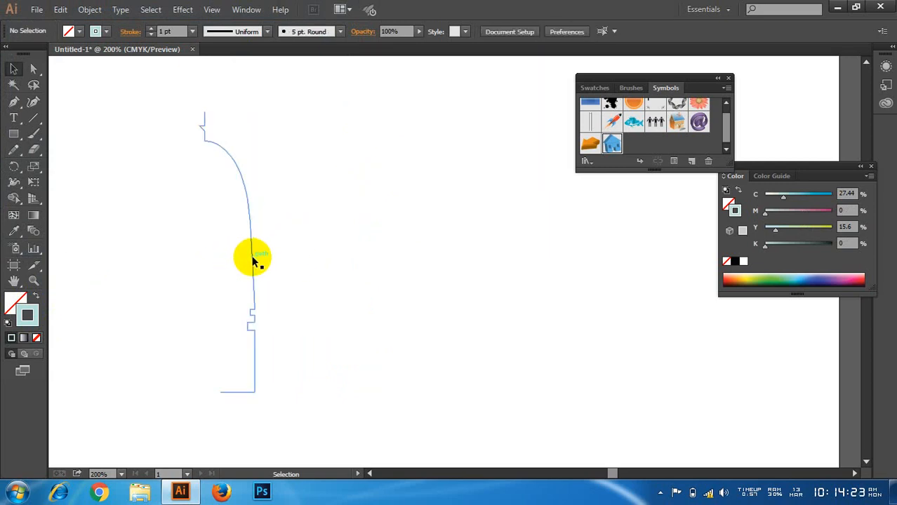
click(253, 260)
click(307, 202)
drag(307, 202, 160, 295)
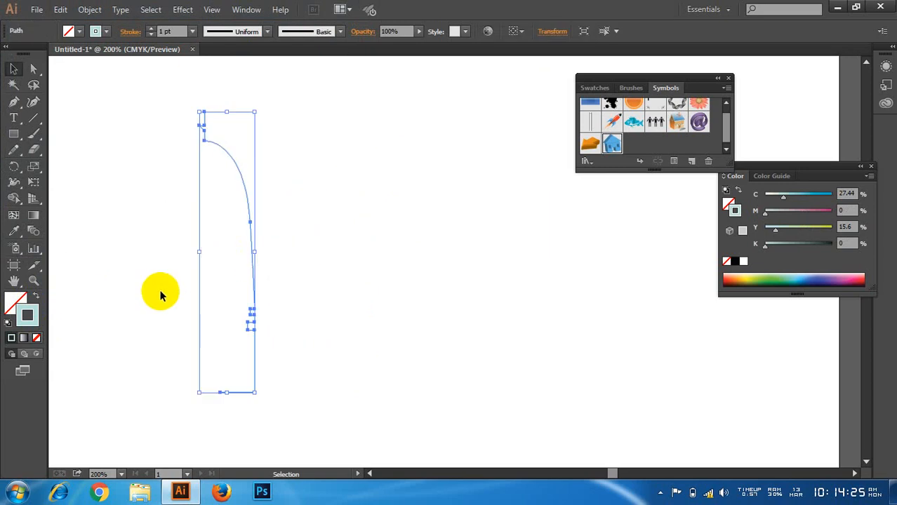
click(183, 9)
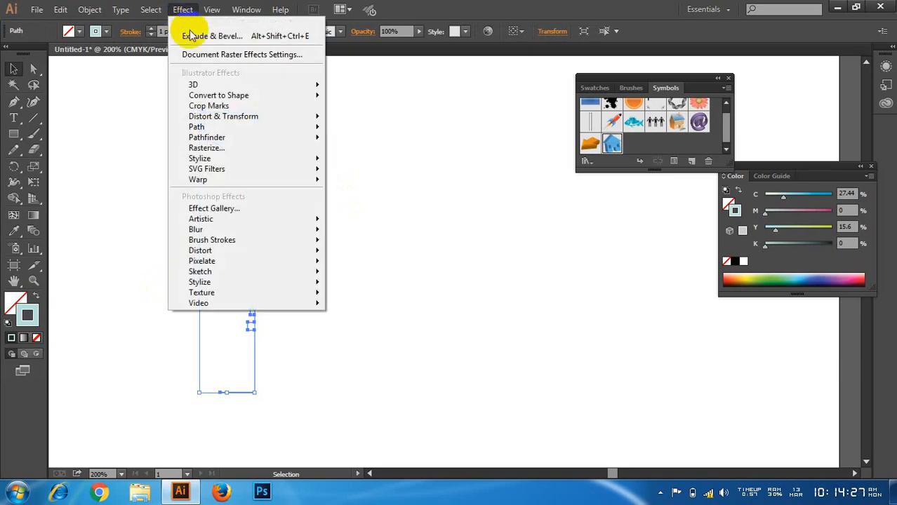
mouse_move(277, 88)
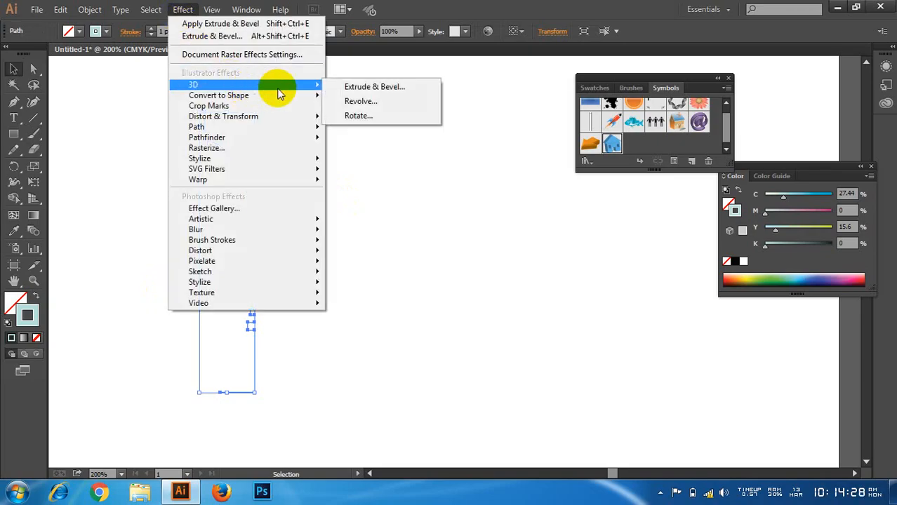
click(358, 101)
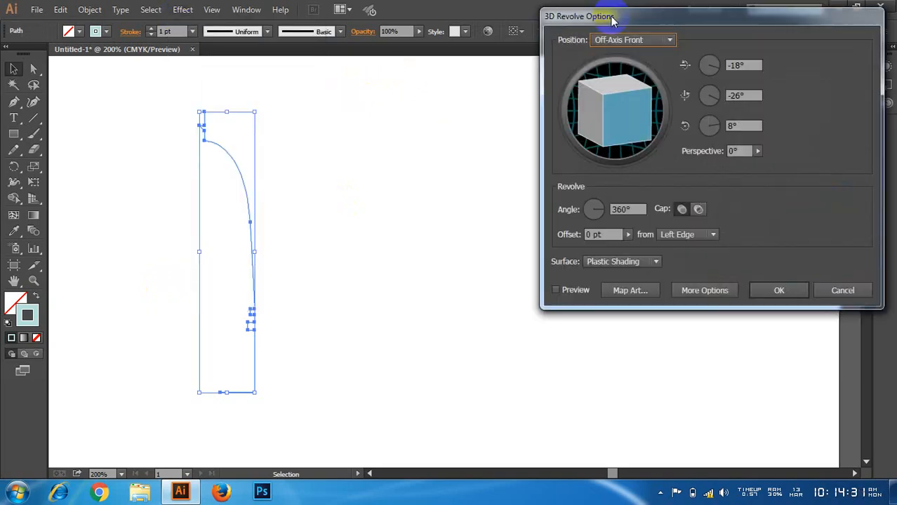
drag(612, 17, 591, 14)
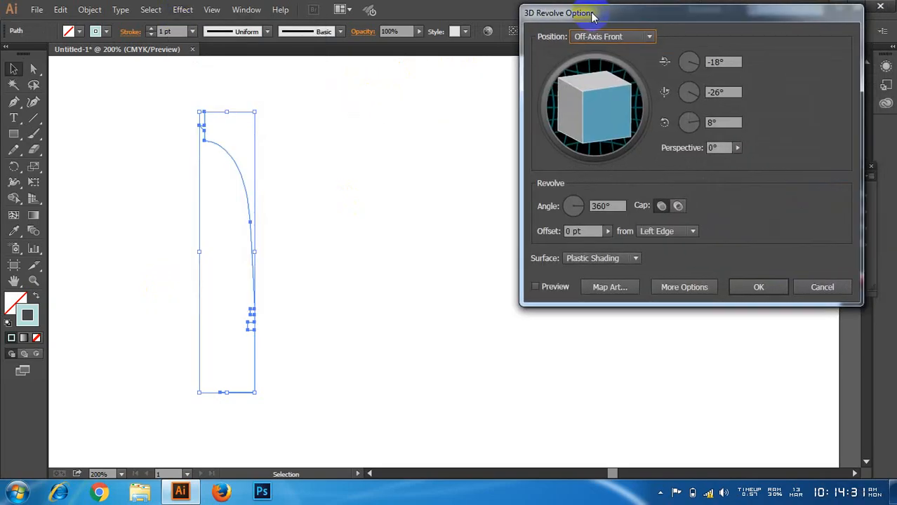
click(554, 288)
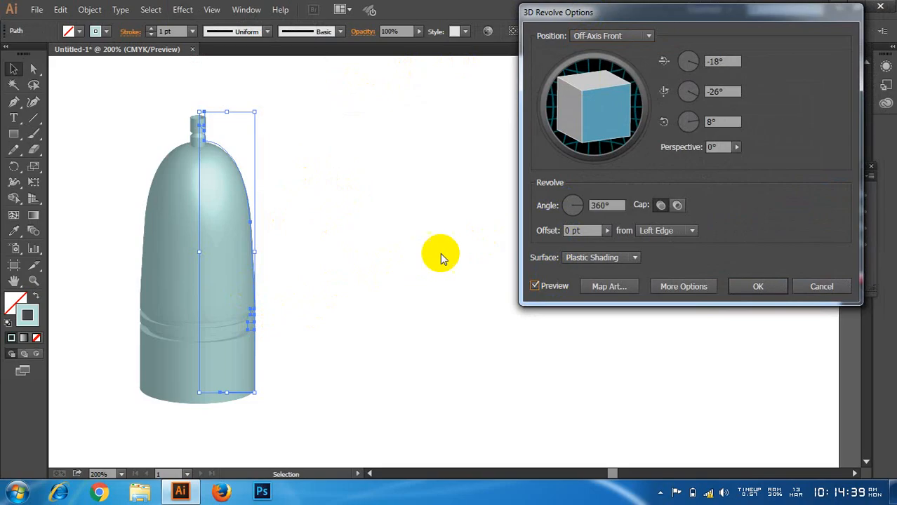
click(759, 287)
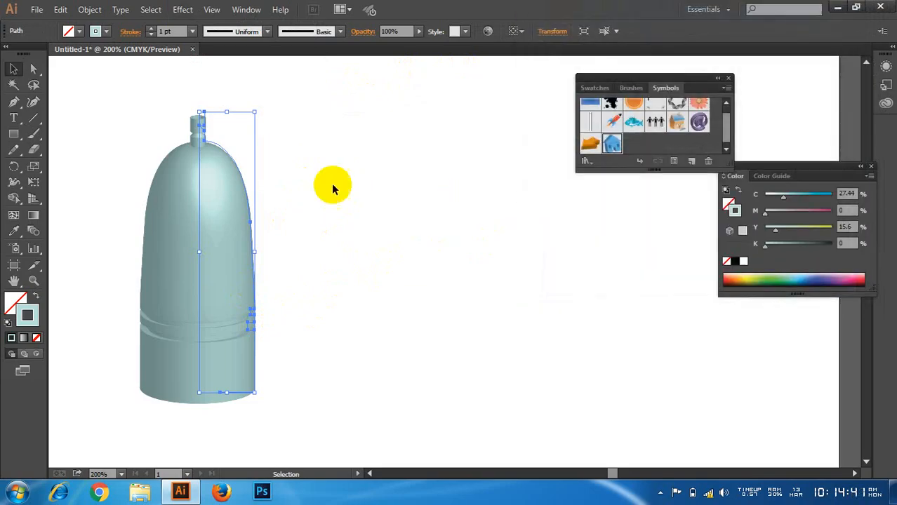
Step: Flare the bottle's mouth by moving the profile's top anchor point outward to about X 4.91 in, Y 3.16 in
click(32, 75)
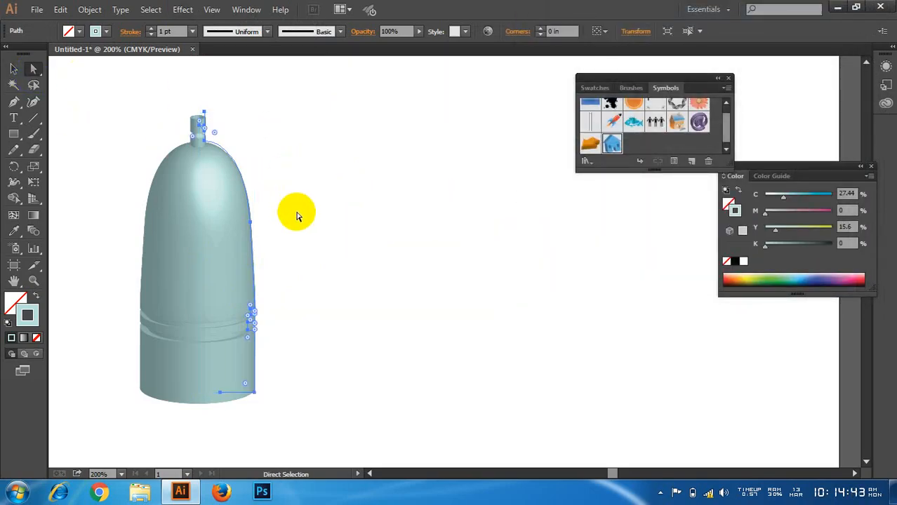
scroll(175, 113, up, 5)
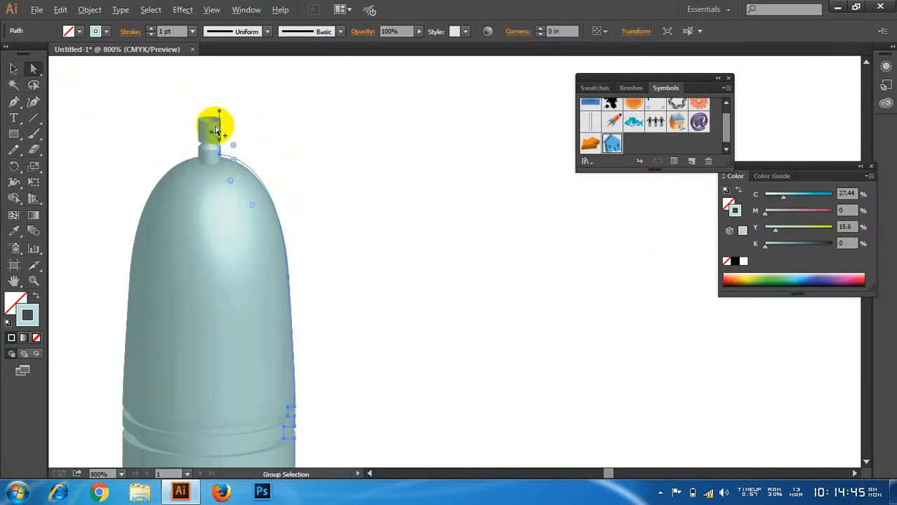
scroll(293, 158, down, 1)
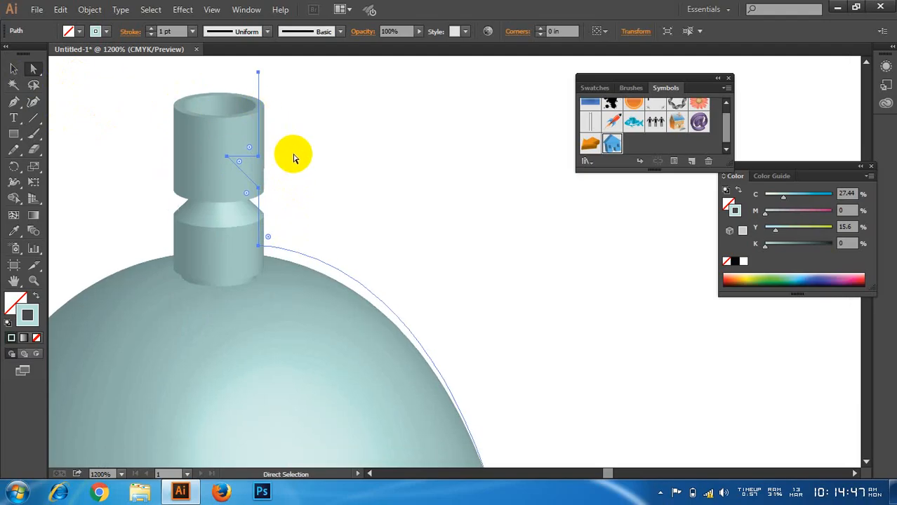
scroll(293, 156, down, 2)
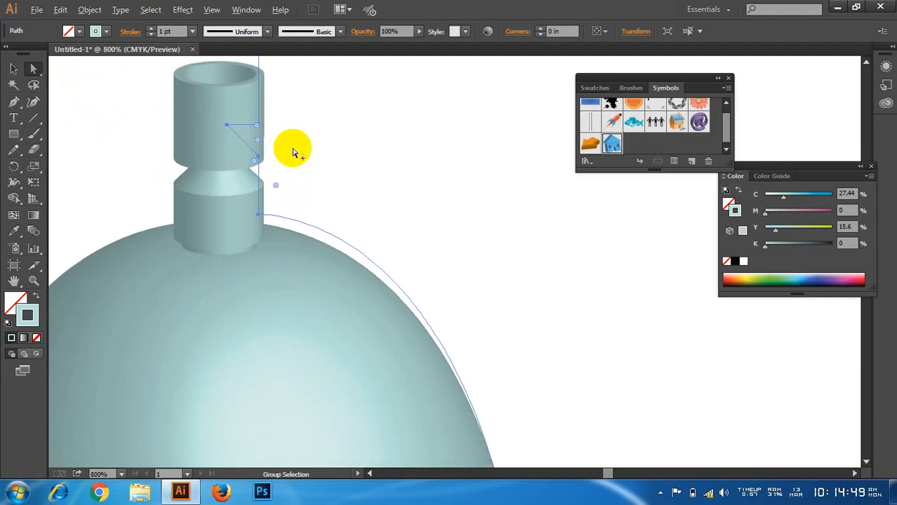
scroll(294, 150, down, 2)
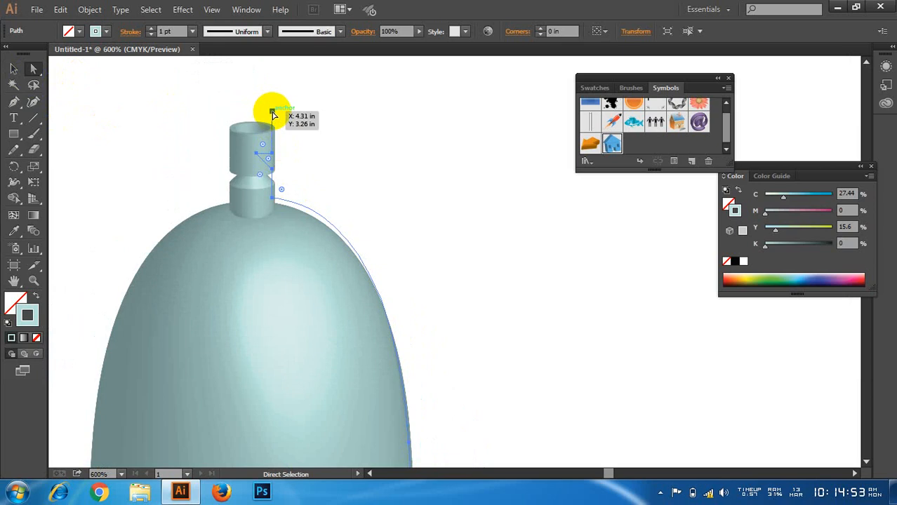
drag(270, 114, 453, 84)
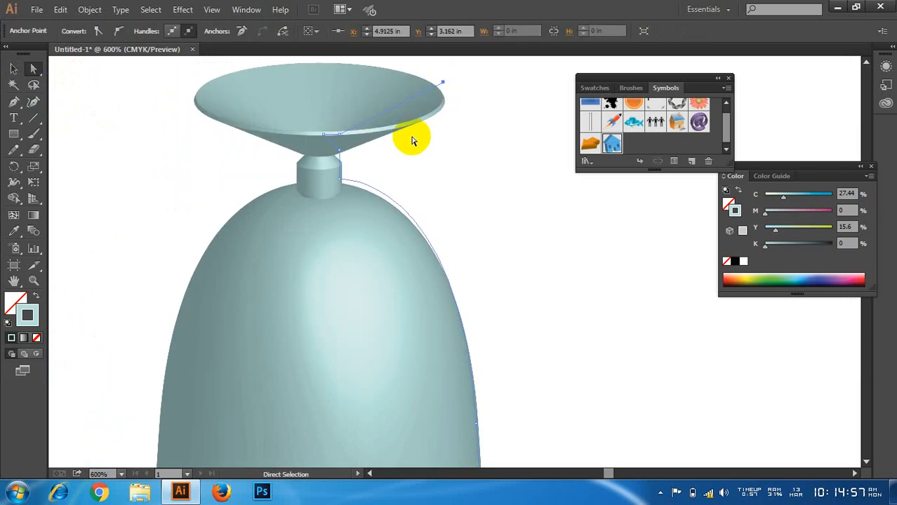
Step: Pull the anchor above the grooves out to about X 5.20 in, Y 5.09 in, and the upper groove's anchor to about X 5.35 in, Y 5.30 in
scroll(425, 186, up, 2)
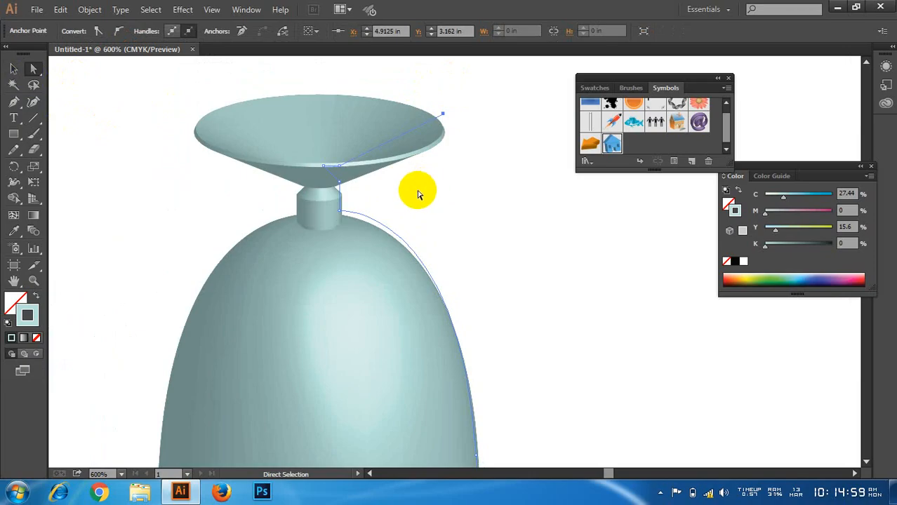
scroll(266, 210, down, 2)
scroll(323, 203, down, 8)
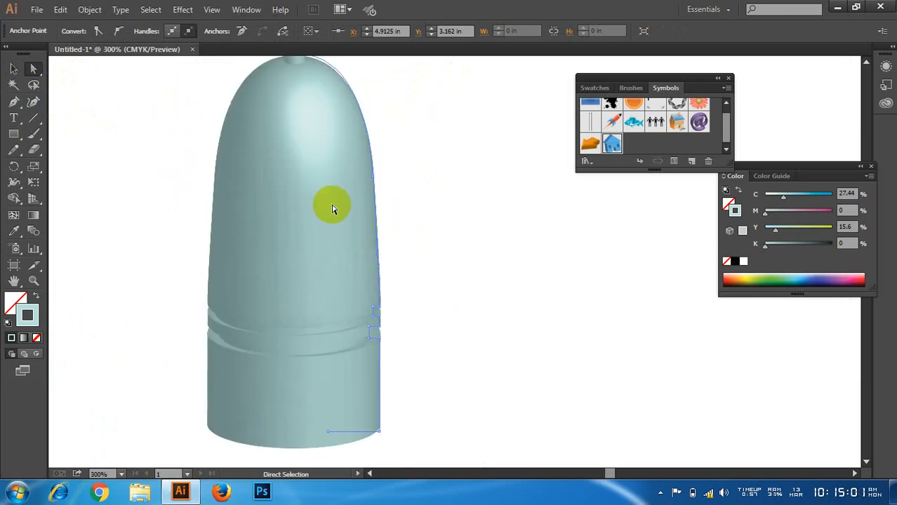
scroll(403, 277, up, 1)
drag(372, 256, 395, 215)
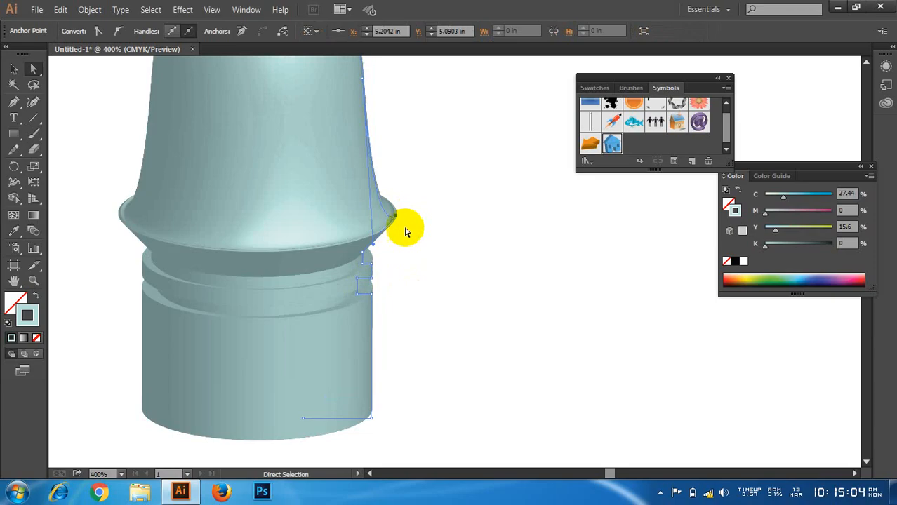
click(372, 256)
drag(373, 256, 428, 267)
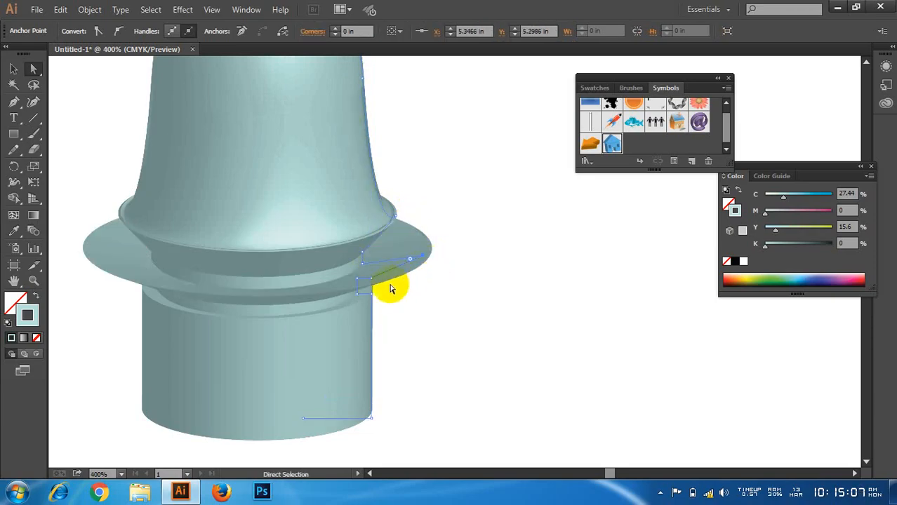
Step: Pull the lower groove's outer anchor to about X 5.80 in, Y 5.55 in, and widen the upper ring to about X 5.69 in, Y 5.19 in
drag(372, 293, 515, 303)
scroll(438, 295, down, 1)
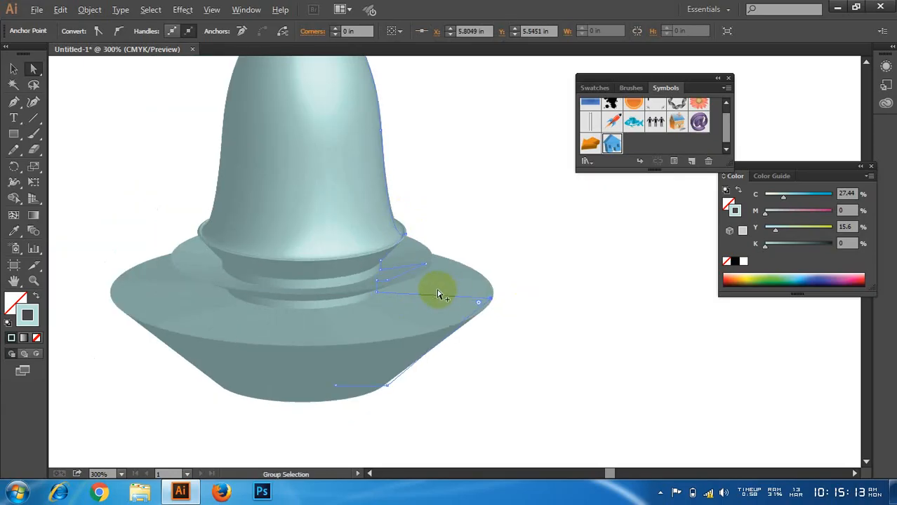
drag(409, 258, 359, 249)
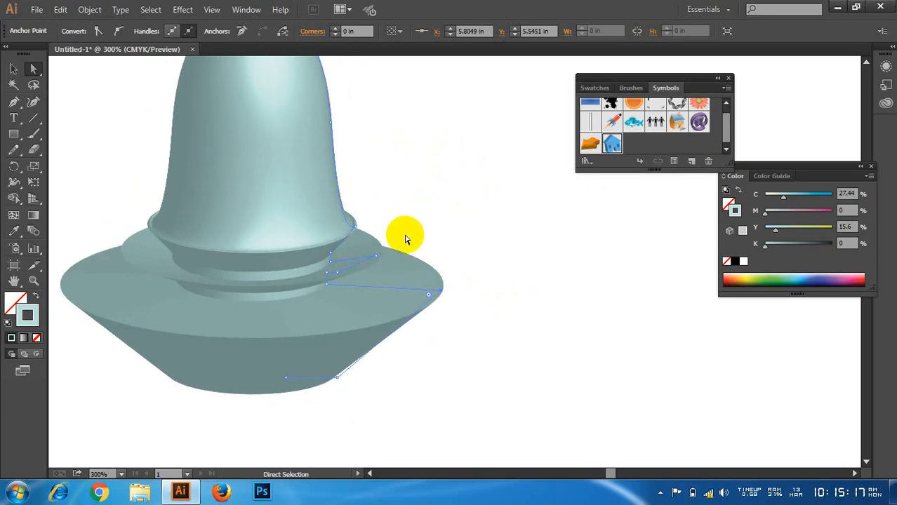
drag(376, 258, 418, 245)
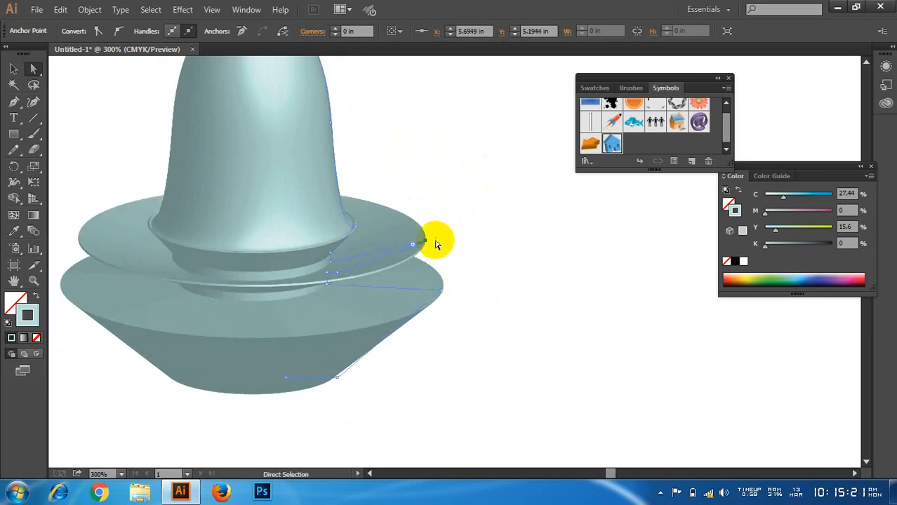
Step: Bulge the bottle's body by moving its side curve anchor outward to about X 6.15 in, Y 3.88 in
scroll(258, 255, down, 1)
scroll(281, 244, up, 3)
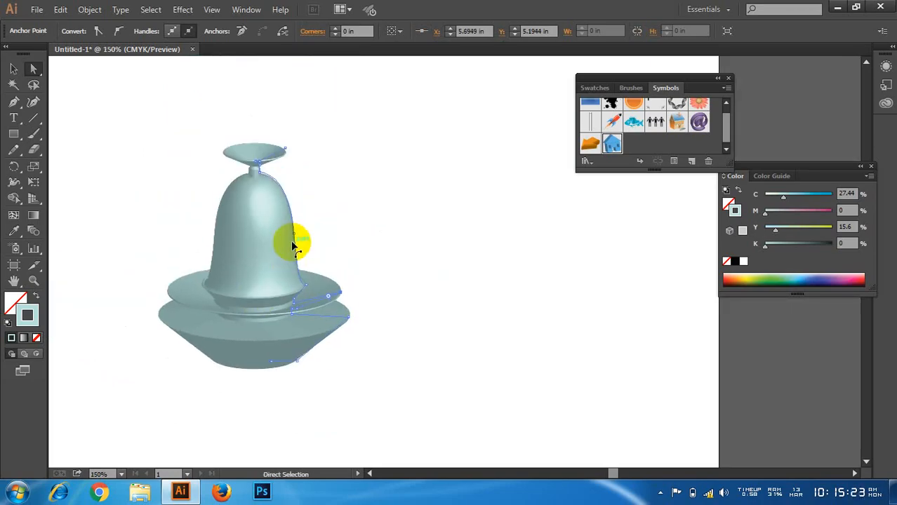
scroll(298, 163, up, 1)
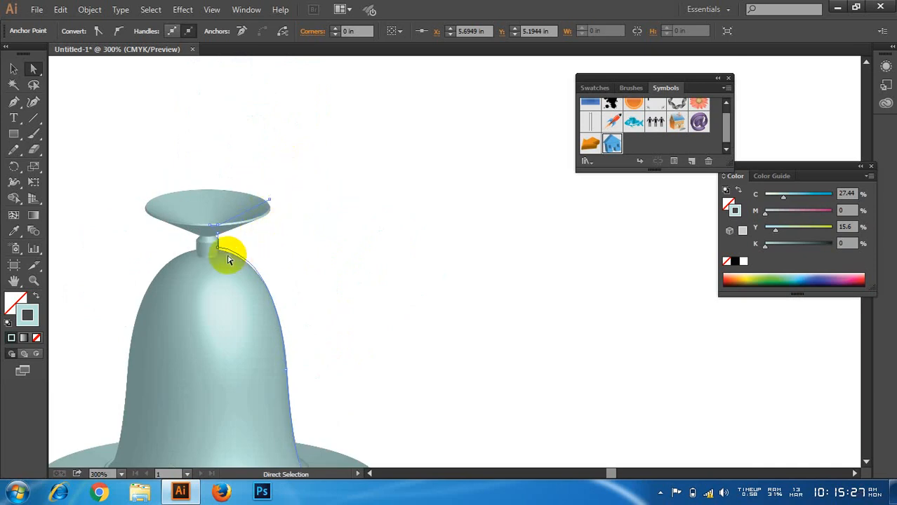
drag(288, 371, 448, 294)
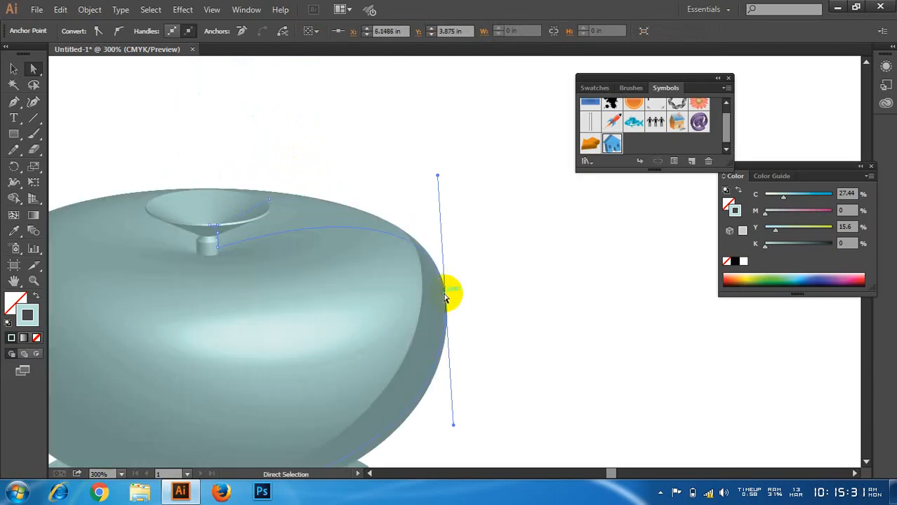
scroll(358, 268, down, 6)
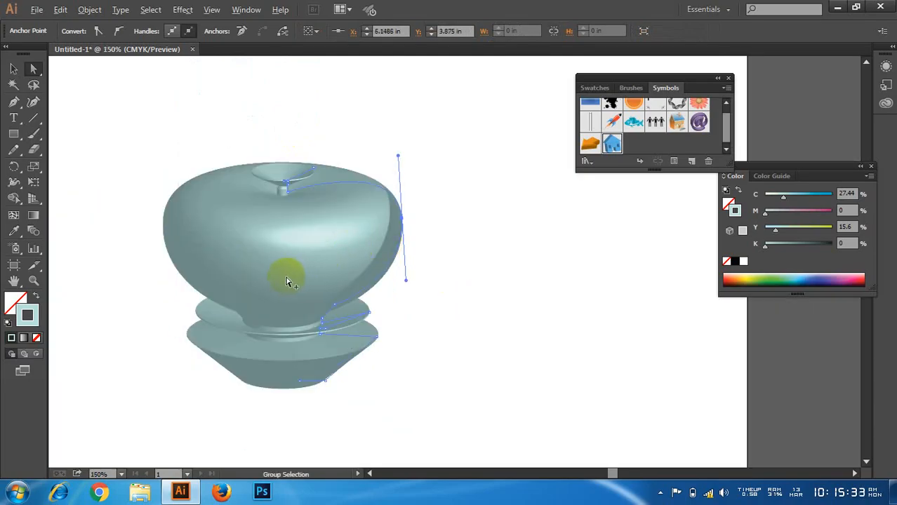
Step: Raise and widen the mouth into a tall funnel by moving the rim anchor to about X 5.50 in, Y 2.46 in
scroll(288, 280, up, 1)
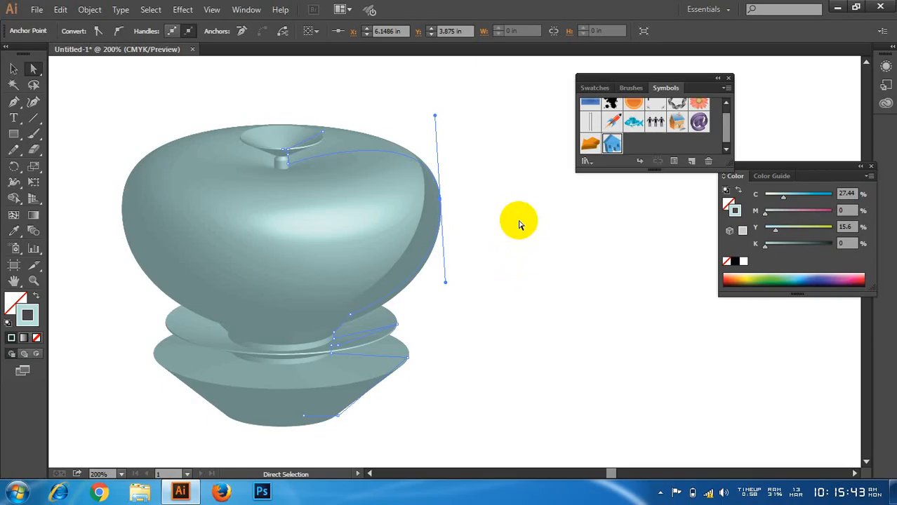
drag(293, 160, 410, 85)
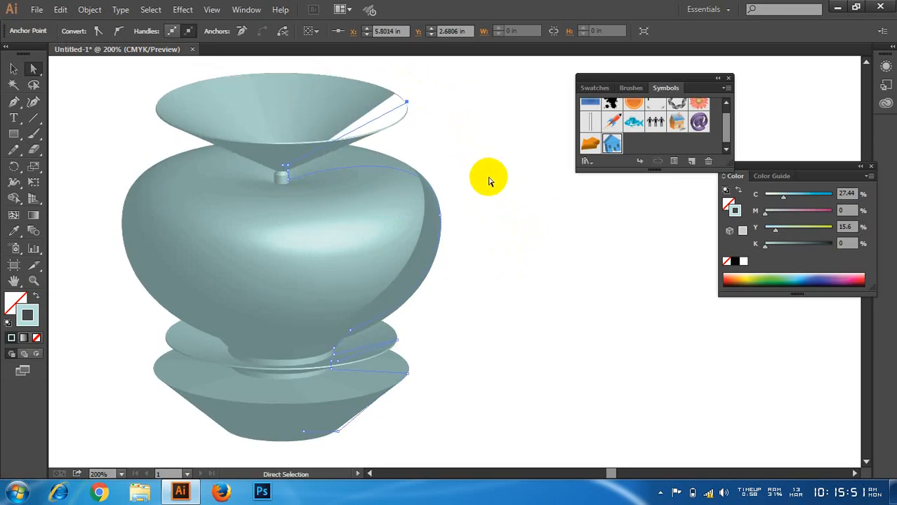
drag(407, 119, 379, 96)
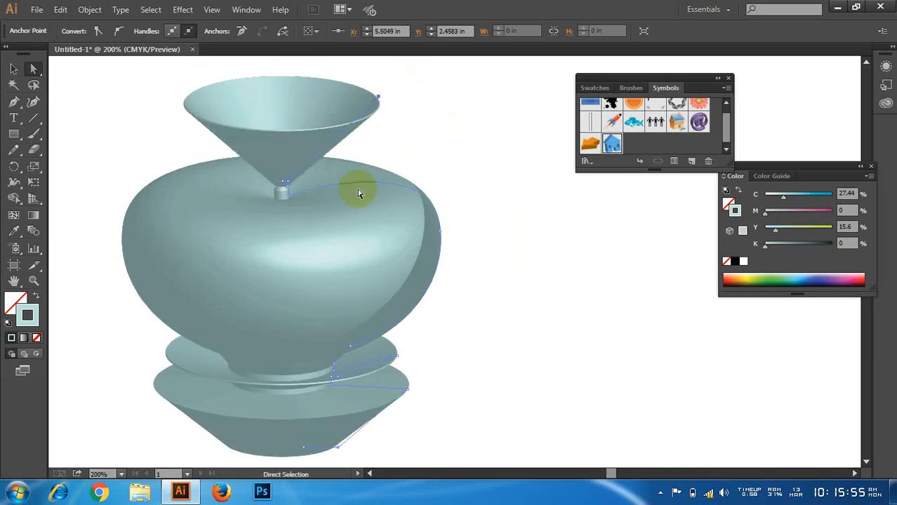
Step: Sink the neck's base anchor into the body to about X 4.90 in, Y 4.83 in, forming an open bowl, and deselect the shape
drag(288, 195, 344, 267)
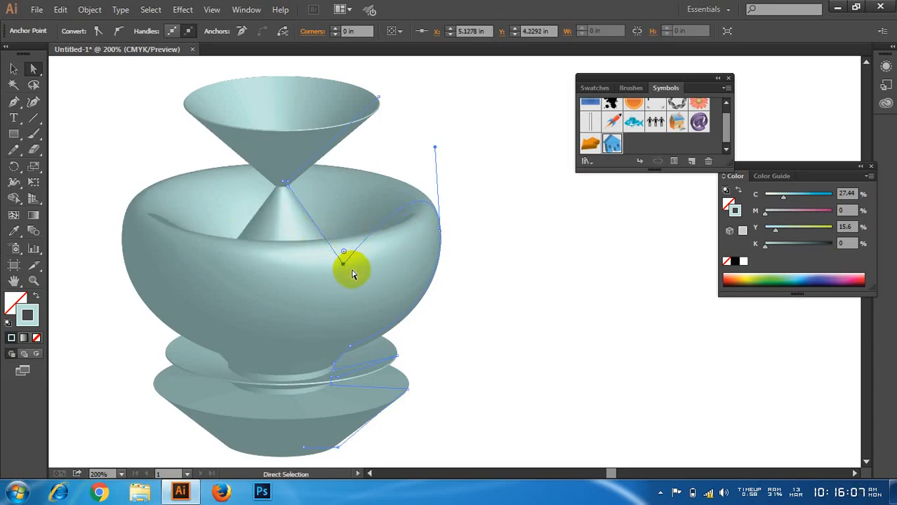
drag(344, 264, 320, 320)
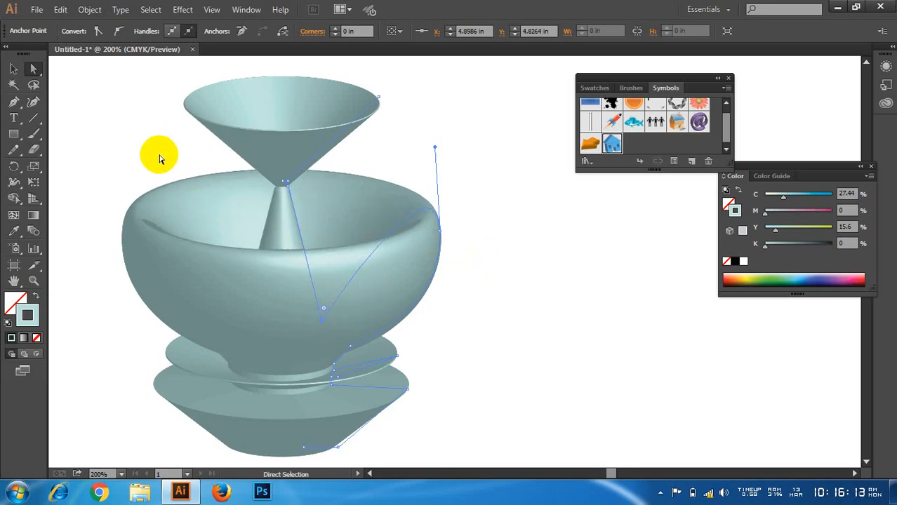
click(13, 69)
click(80, 114)
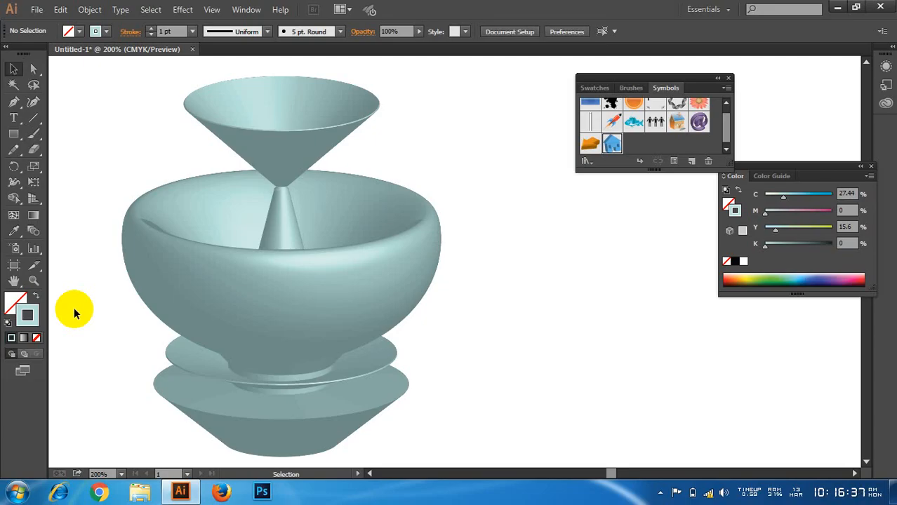
click(183, 9)
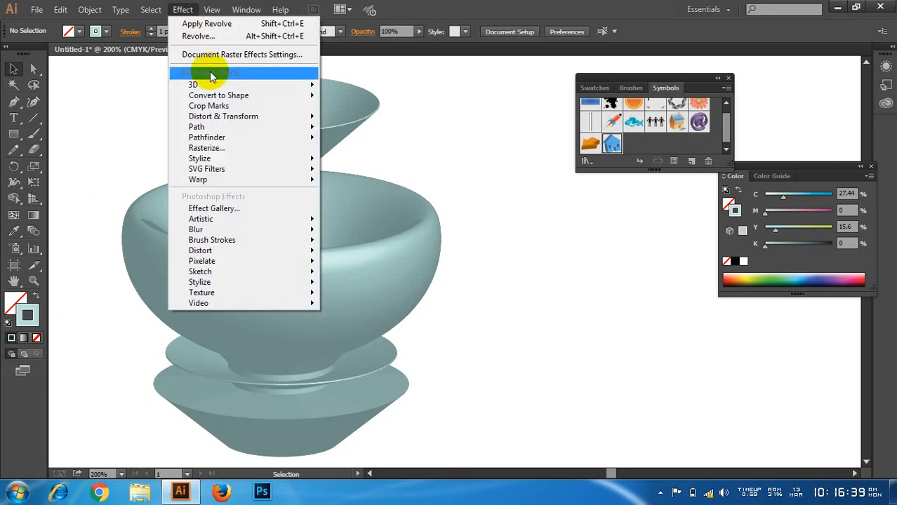
mouse_move(260, 84)
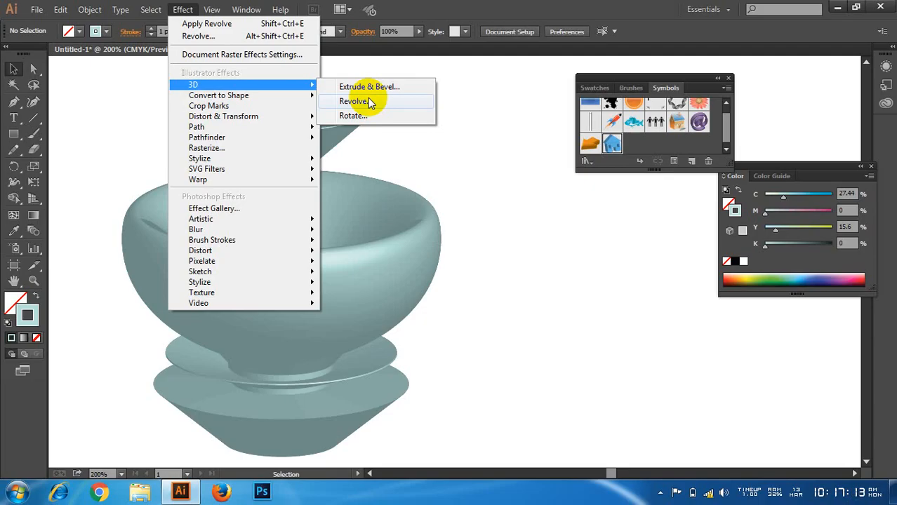
click(464, 7)
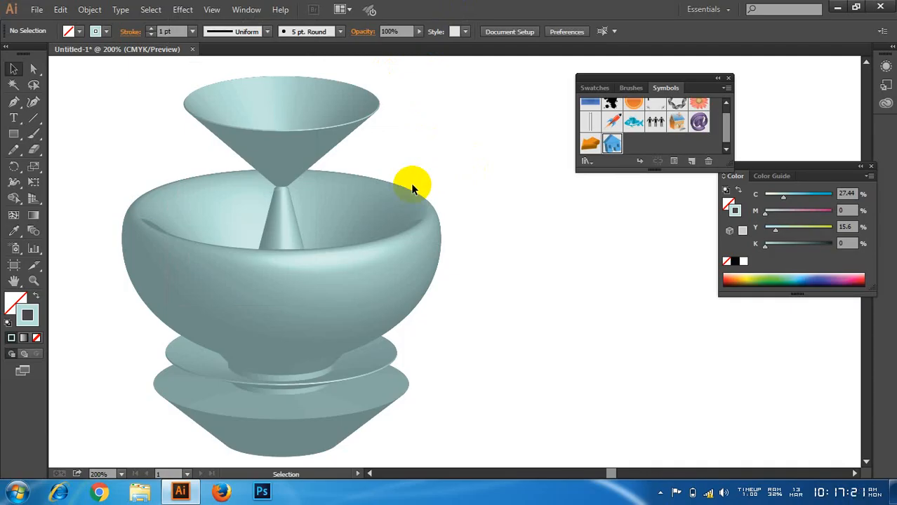
Step: Move the revolved shape to the artboard's right edge to clear space on the left
scroll(412, 187, down, 1)
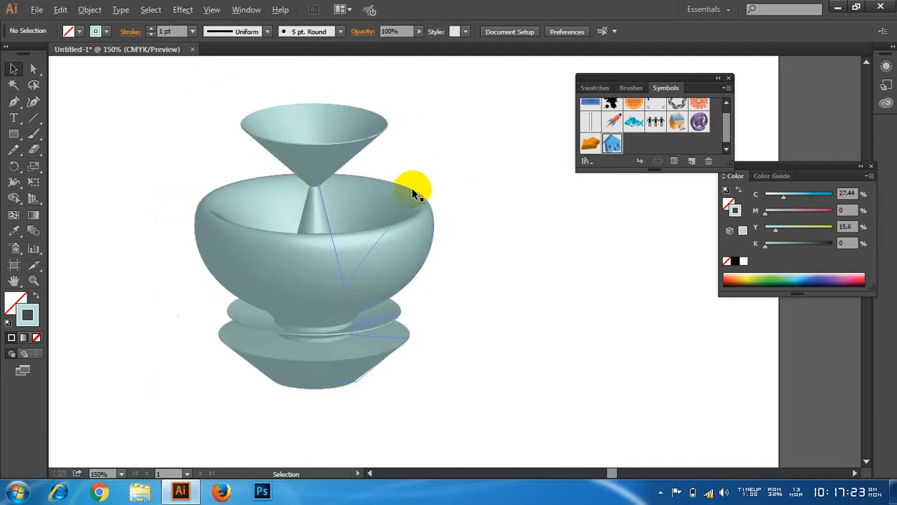
drag(360, 240, 553, 268)
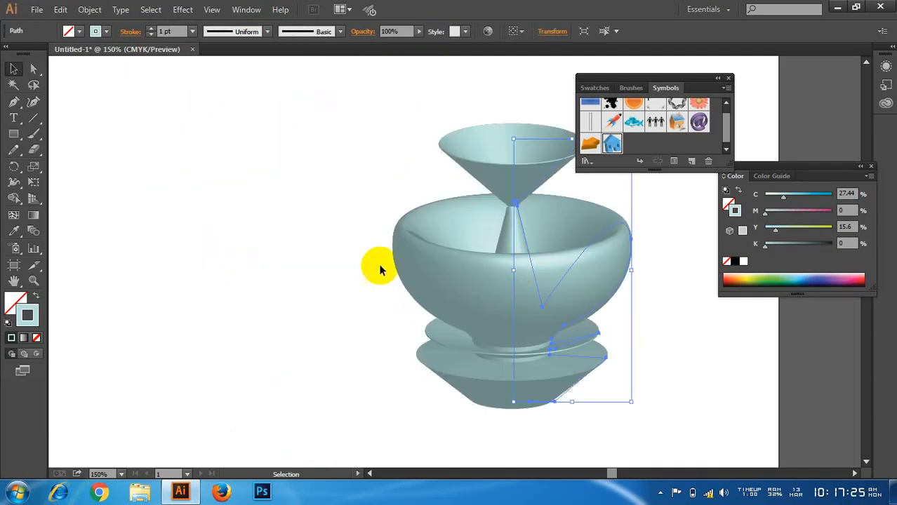
drag(445, 264, 692, 280)
Step: Add the text "3d" on the empty left part of the artboard and enlarge it to about 82 pt
click(16, 118)
click(186, 222)
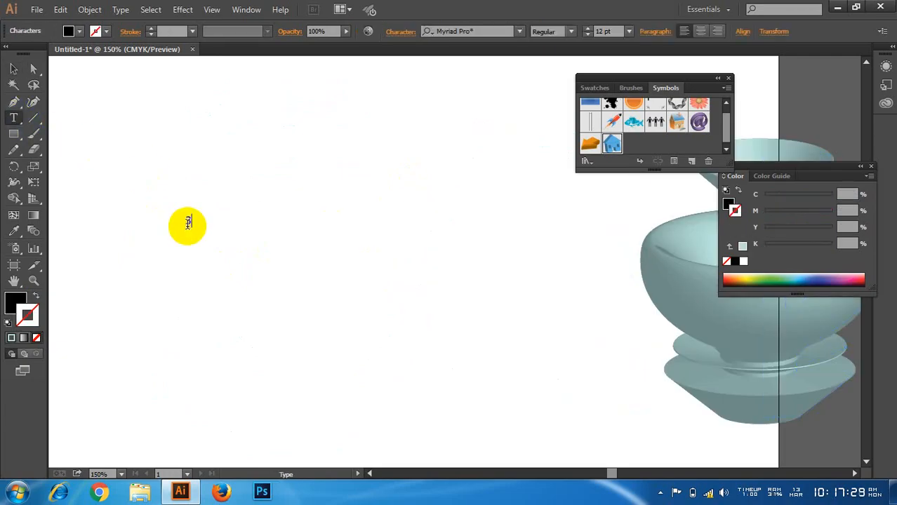
text(3d)
click(13, 68)
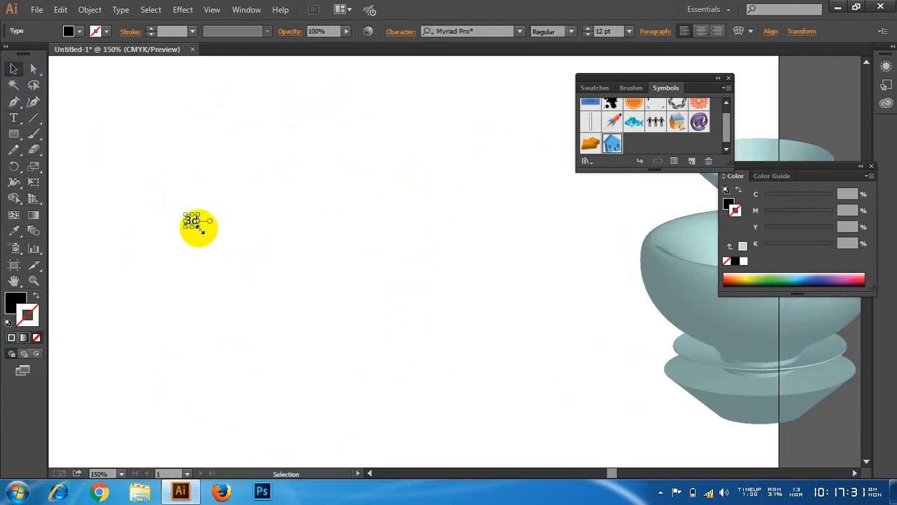
drag(201, 229, 323, 254)
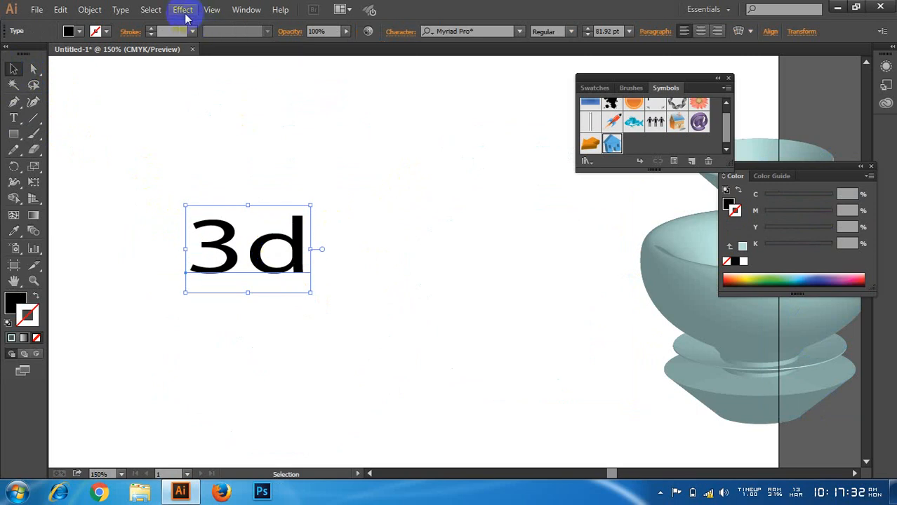
Step: Try a 3D Revolve on the "3d" text with preview on and a custom rotation of 99°, 14° and 49°, and cancel it
click(184, 10)
mouse_move(308, 80)
click(362, 103)
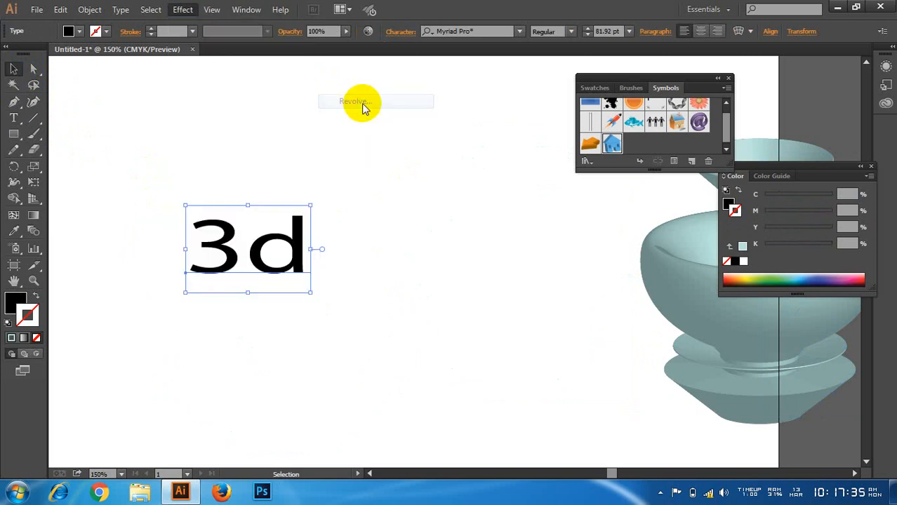
click(542, 288)
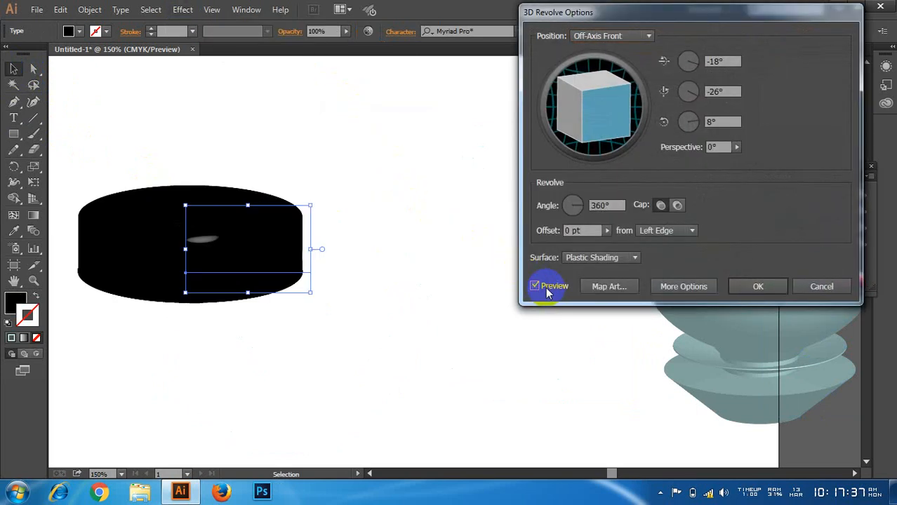
mouse_move(614, 119)
mouse_down()
mouse_move(607, 142)
mouse_move(595, 115)
mouse_move(574, 124)
mouse_move(637, 141)
mouse_move(600, 120)
mouse_move(581, 91)
mouse_move(605, 137)
mouse_move(590, 116)
mouse_move(598, 103)
mouse_move(586, 116)
mouse_move(583, 102)
mouse_move(614, 124)
mouse_move(597, 115)
mouse_move(600, 127)
mouse_up()
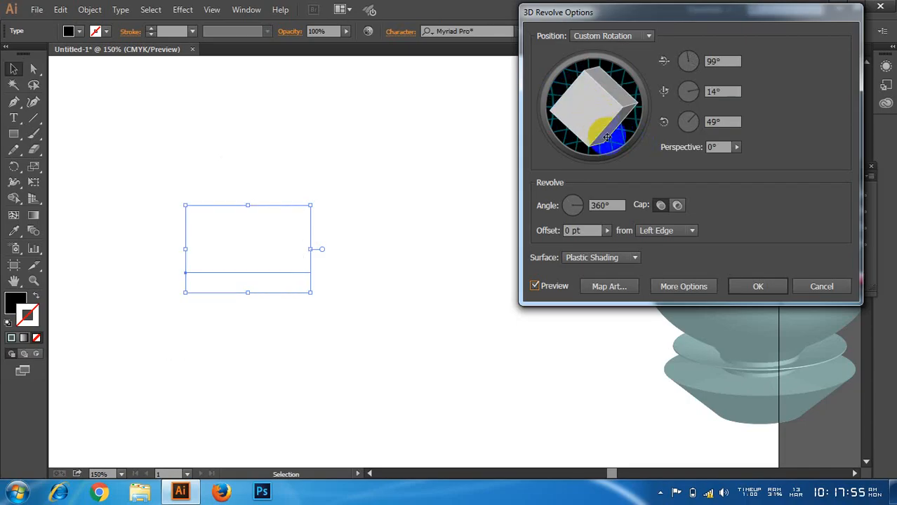
click(814, 287)
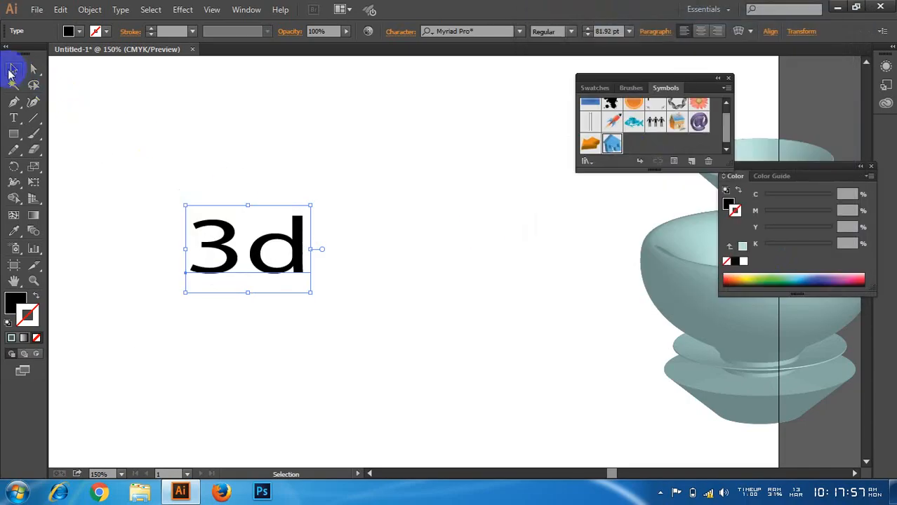
Step: Delete only the "3d" text from the artboard, keeping the white profile path in the same area
click(168, 131)
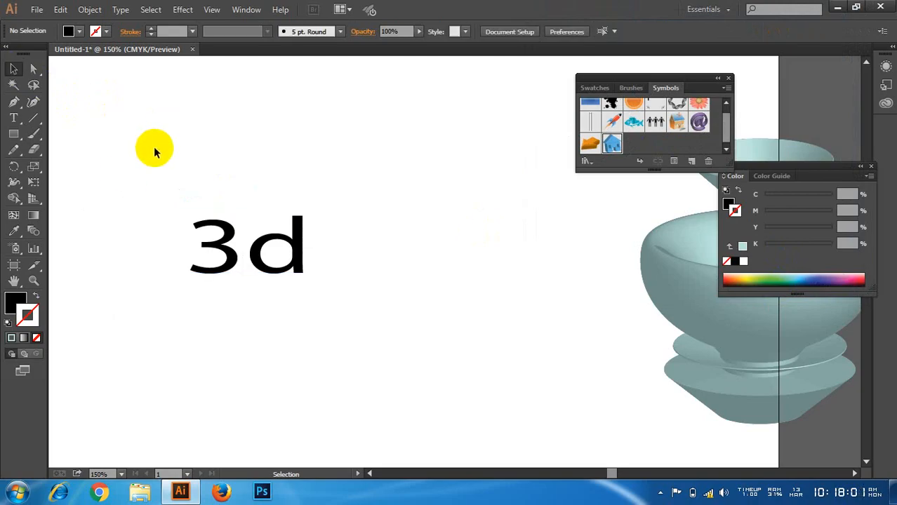
drag(154, 147, 345, 286)
key(Delete)
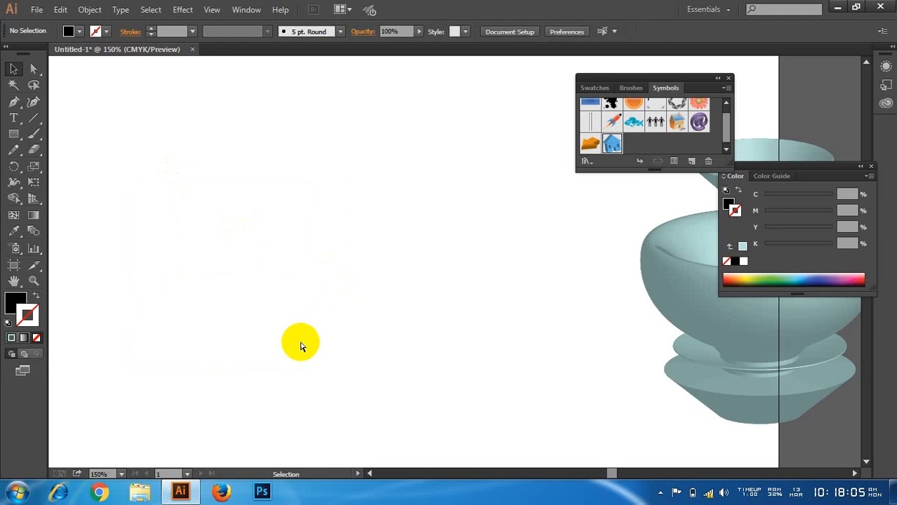
key(ctrl+z)
key(ctrl+z)
click(300, 236)
key(Delete)
Step: Move the white curved profile path toward the upper right and give it a pale teal stroke (C 30.99, M 0, Y 17.97, K 0)
drag(260, 193, 98, 279)
drag(211, 247, 281, 223)
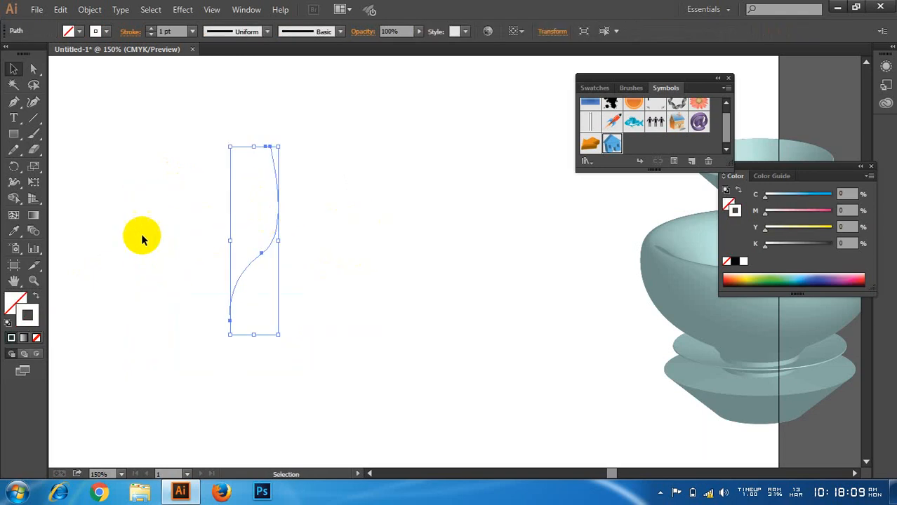
double_click(28, 317)
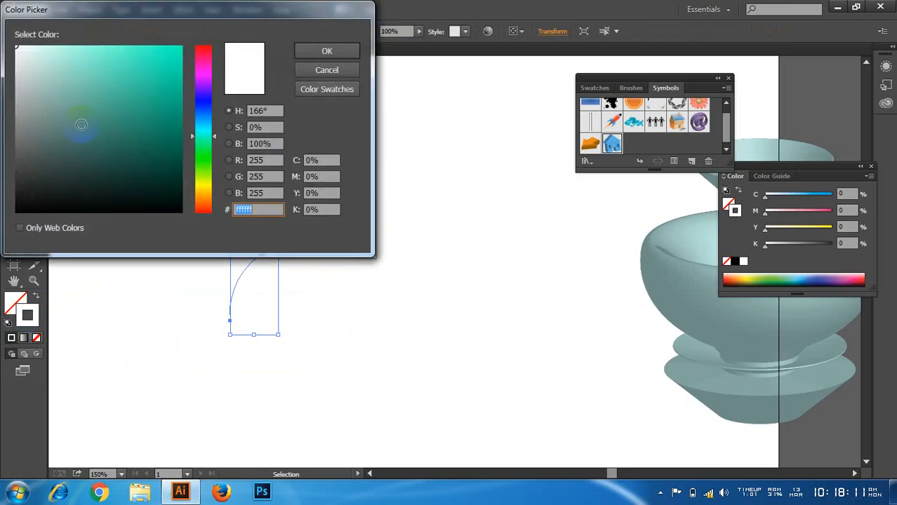
click(75, 40)
click(323, 49)
click(330, 189)
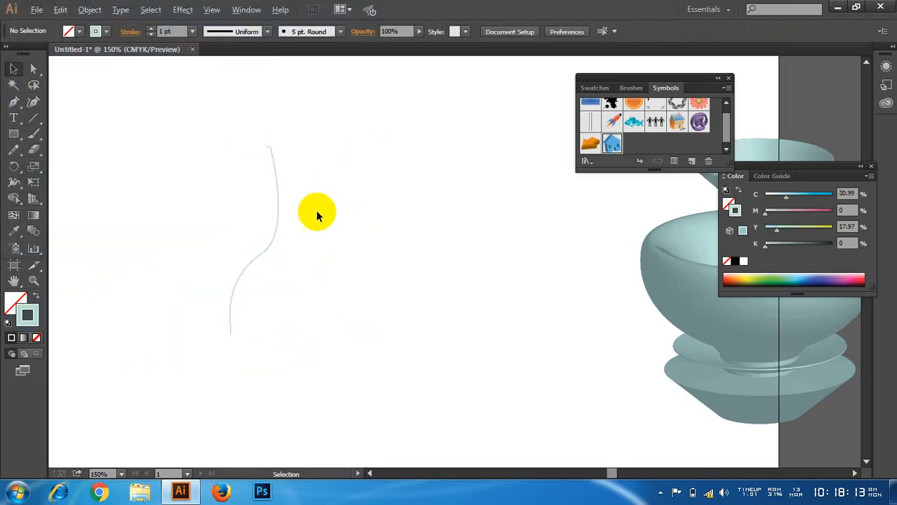
Step: Try a 3D Revolve on the teal profile path with the preview on
scroll(290, 224, up, 3)
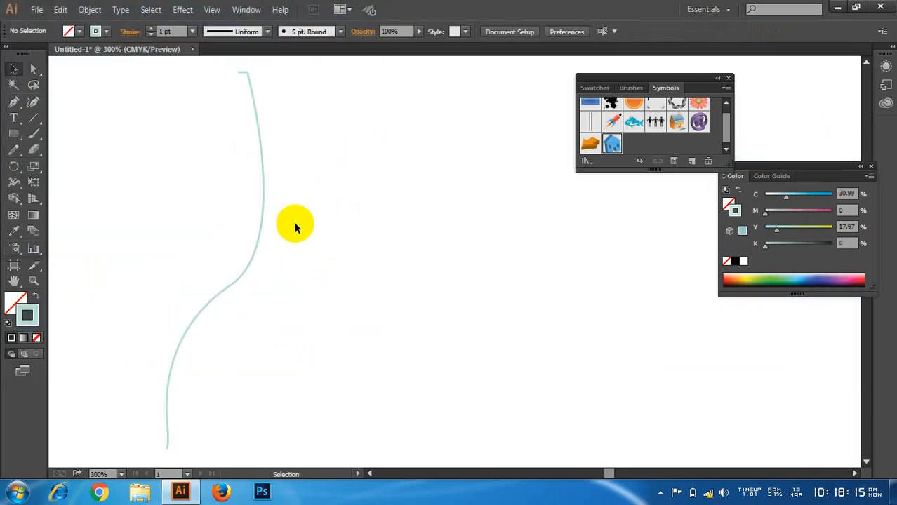
scroll(297, 232, down, 1)
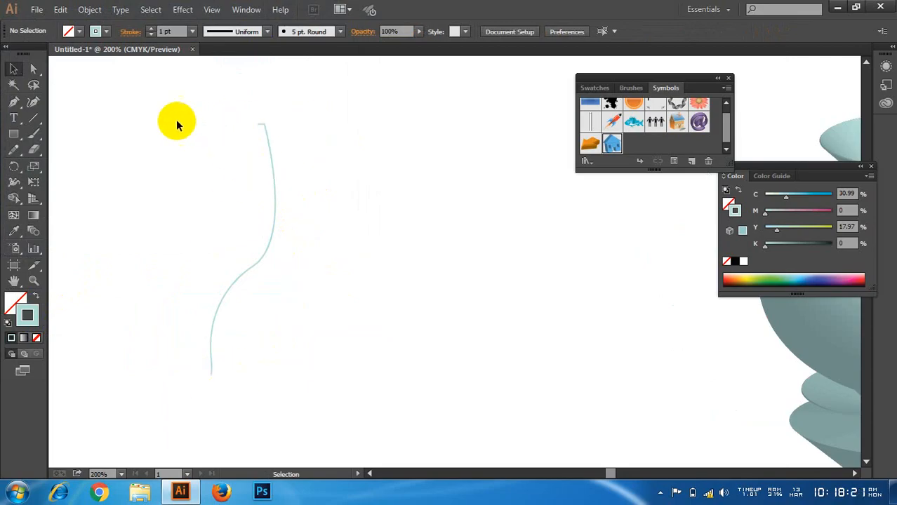
drag(179, 272, 254, 331)
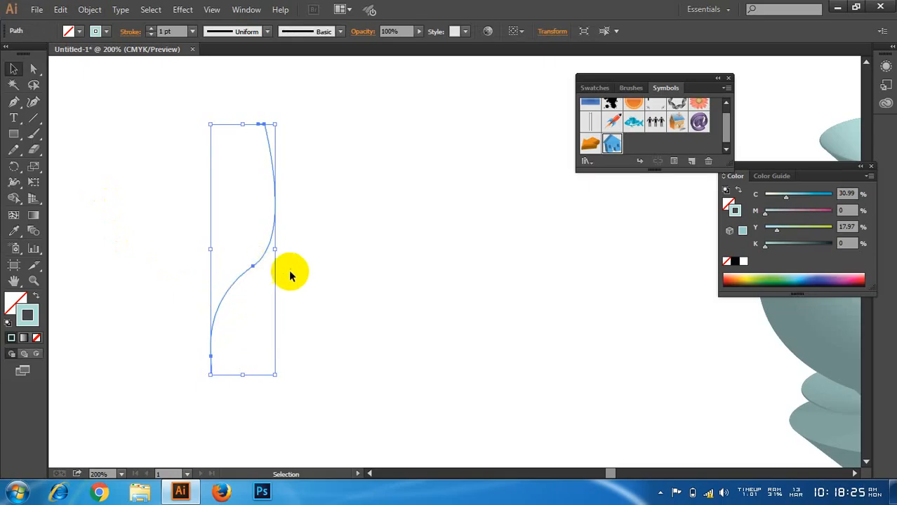
click(359, 210)
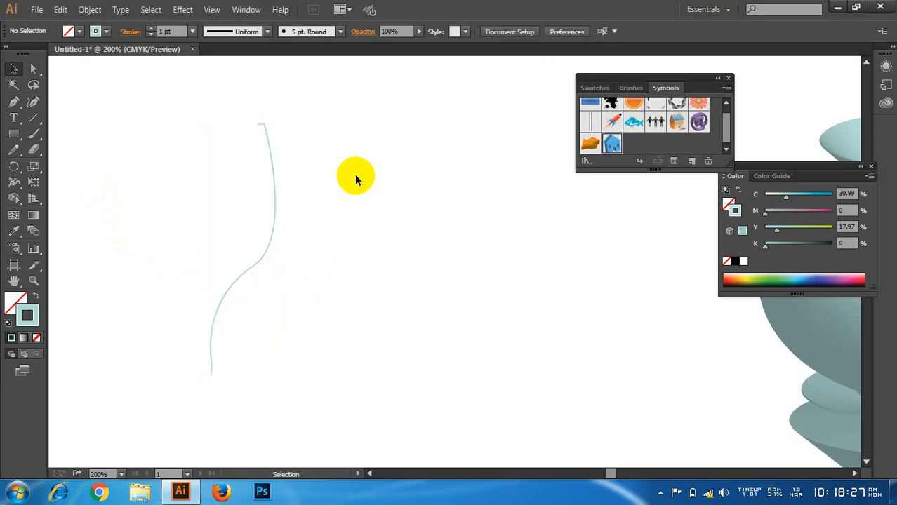
click(246, 240)
click(183, 9)
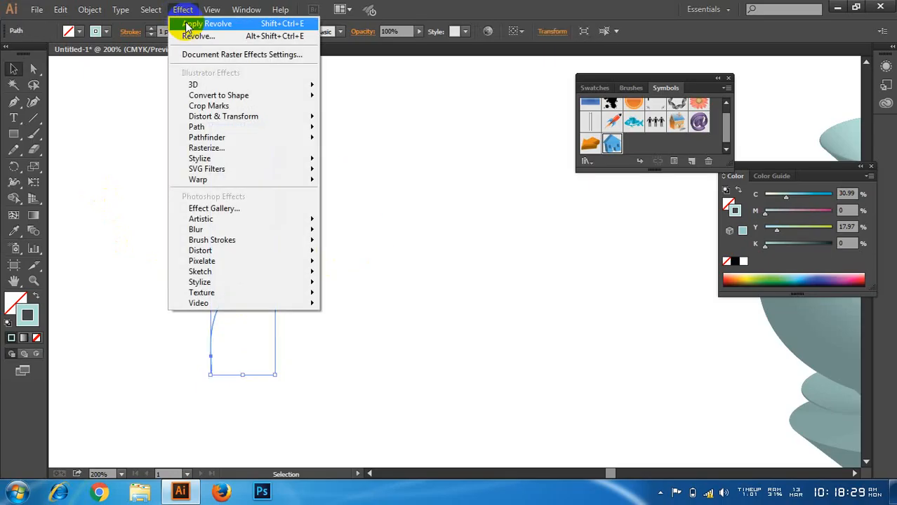
mouse_move(250, 85)
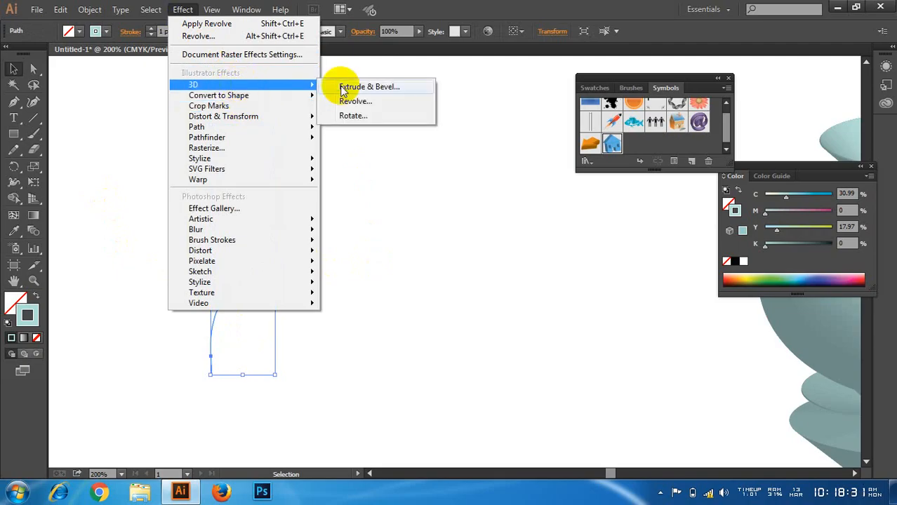
click(354, 101)
click(542, 284)
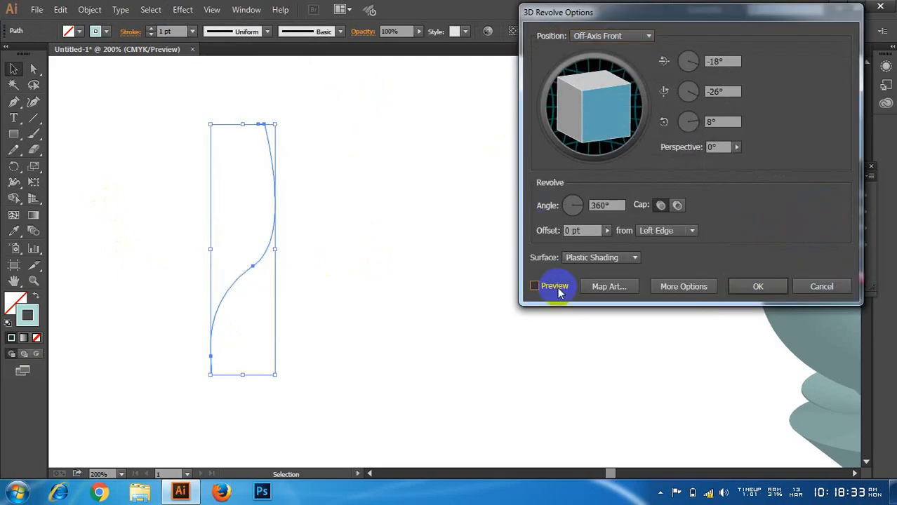
Step: Turn the previewed goblet to a custom rotation of -24°, -41° and 9°
click(579, 232)
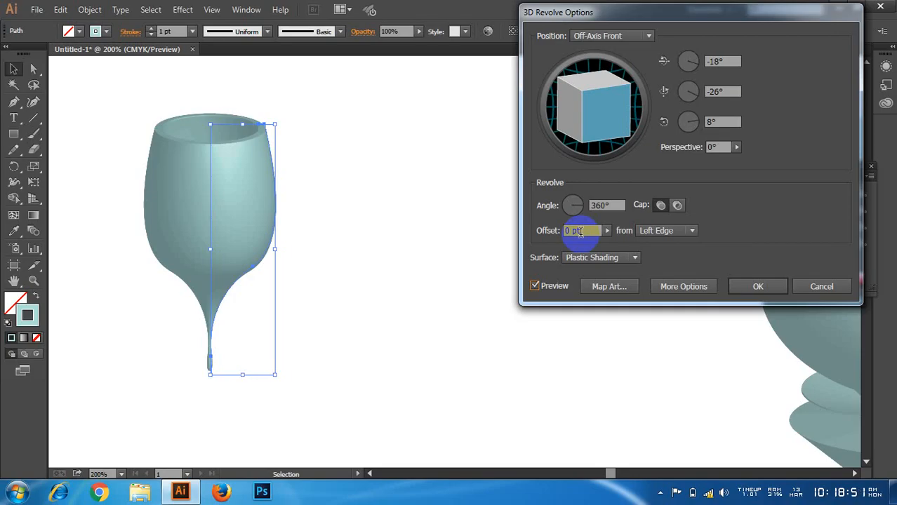
click(729, 88)
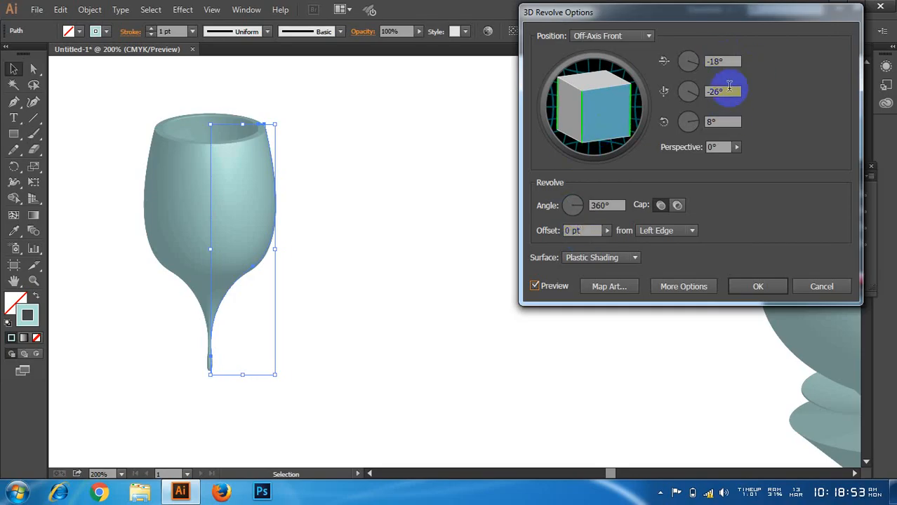
drag(607, 115, 611, 106)
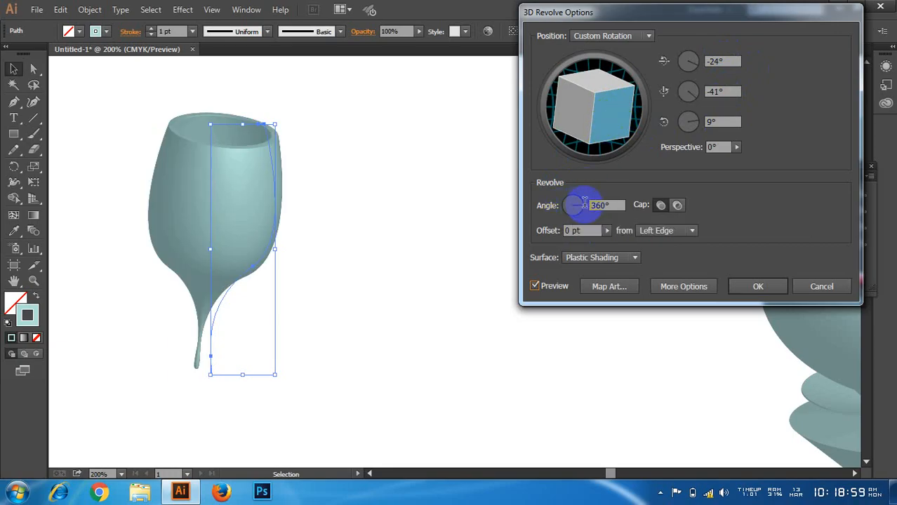
Step: Try partial revolve angles of 181° and 251° on the goblet
mouse_move(584, 203)
mouse_down()
mouse_move(620, 200)
mouse_move(575, 203)
mouse_move(582, 219)
mouse_move(596, 207)
mouse_up()
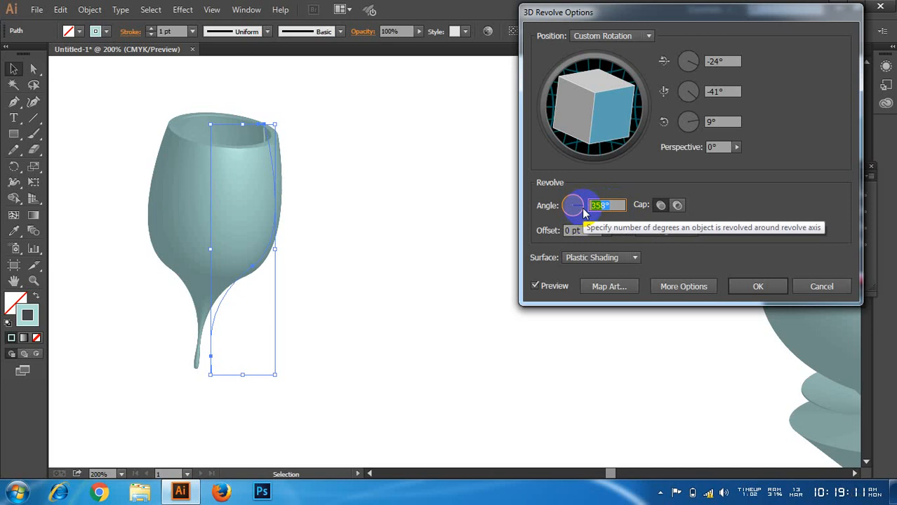
text(180)
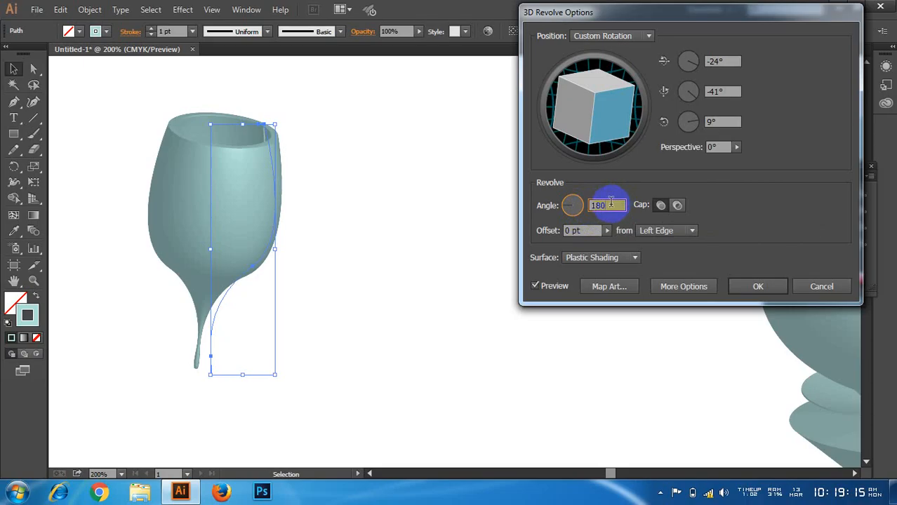
scroll(599, 205, up, 1)
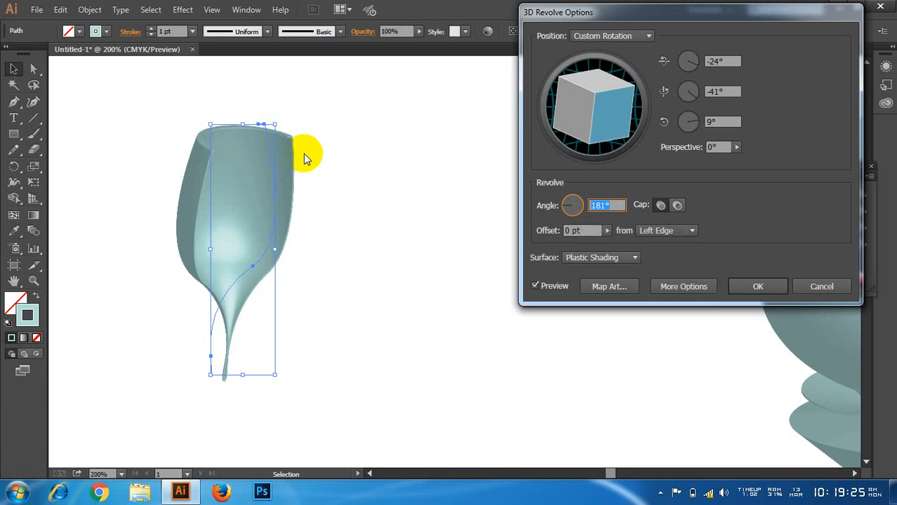
text(250)
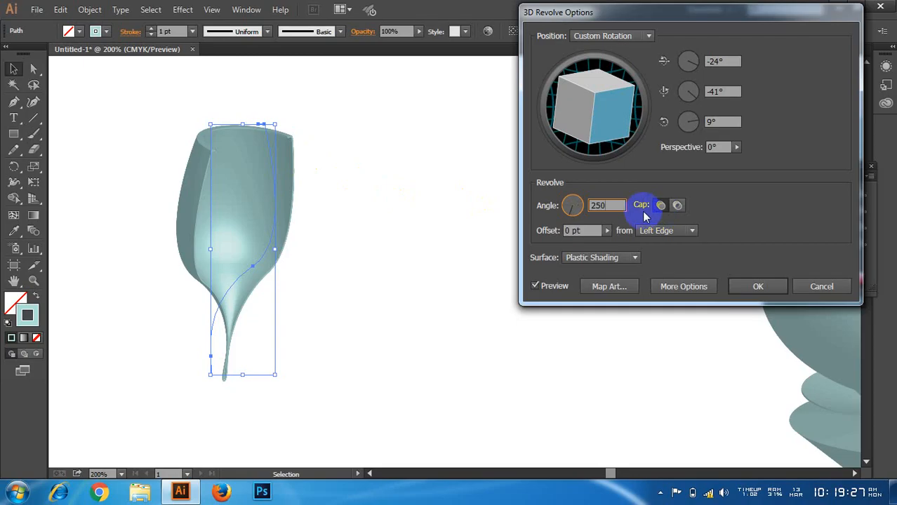
double_click(605, 205)
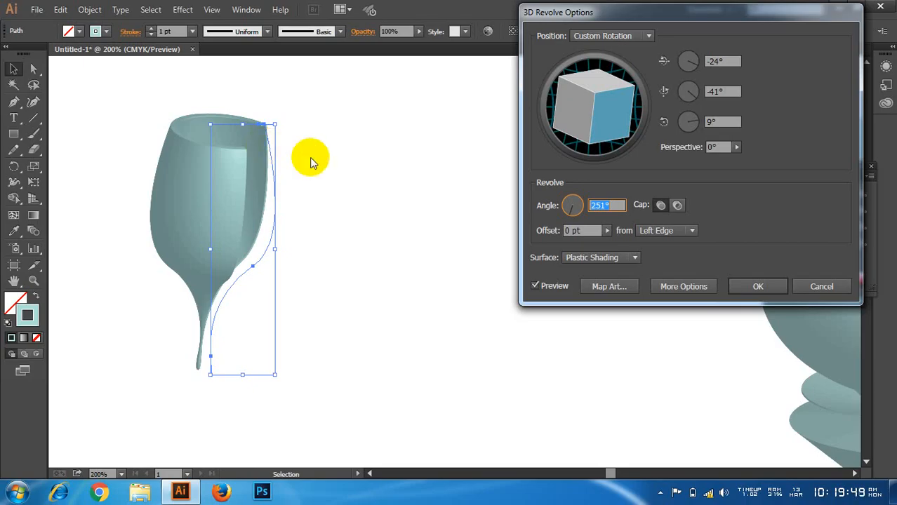
click(614, 205)
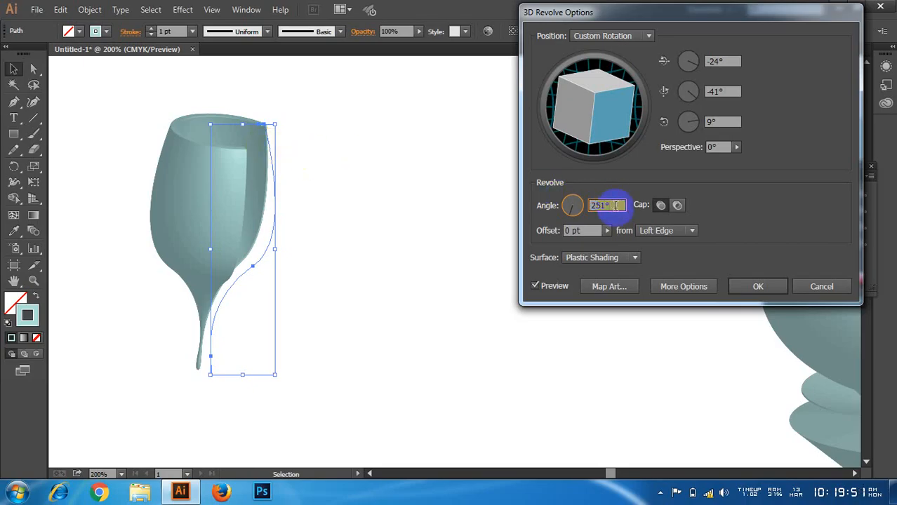
Step: Try revolve offsets of 107 pt and 84 pt on the goblet and return the offset to 0 pt
click(570, 231)
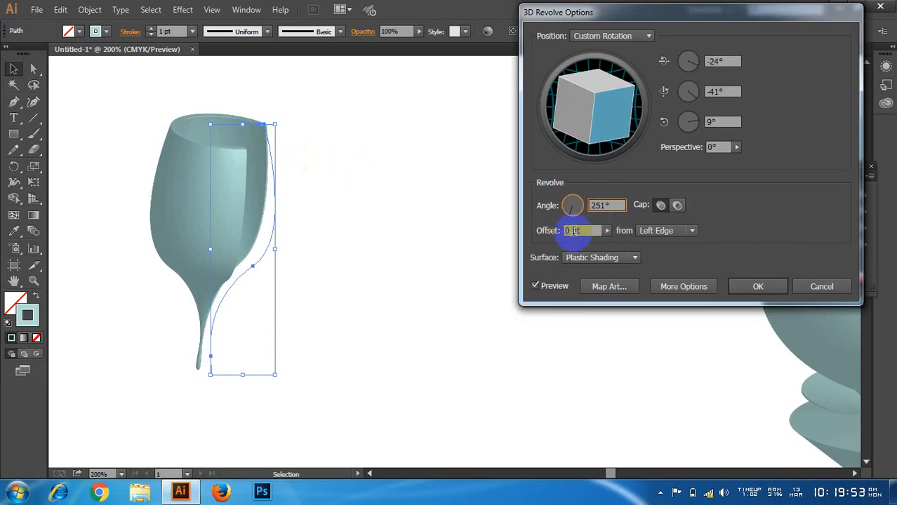
click(608, 232)
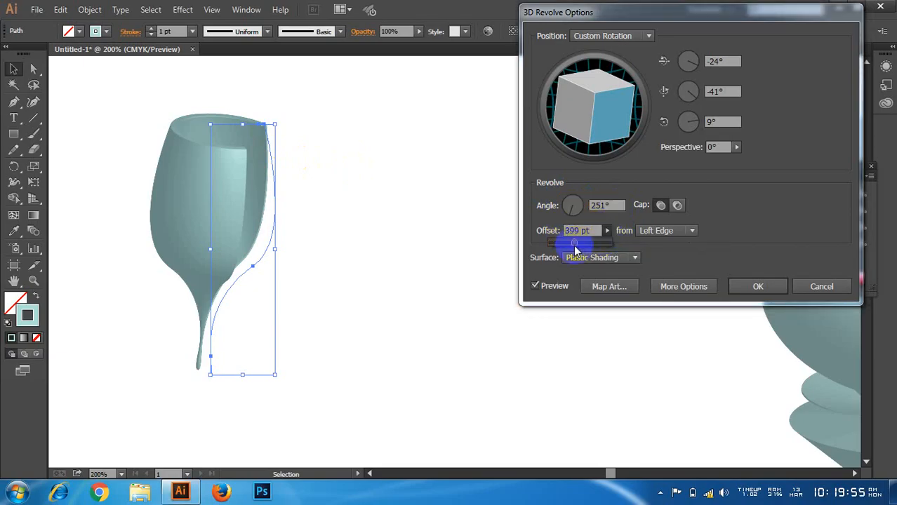
mouse_move(573, 244)
mouse_down()
mouse_move(593, 243)
mouse_move(558, 246)
mouse_up()
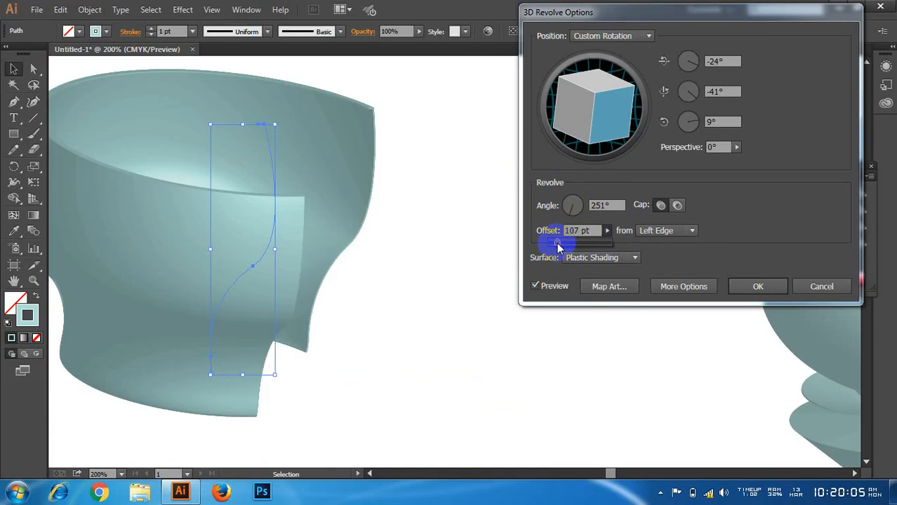
drag(557, 247, 544, 247)
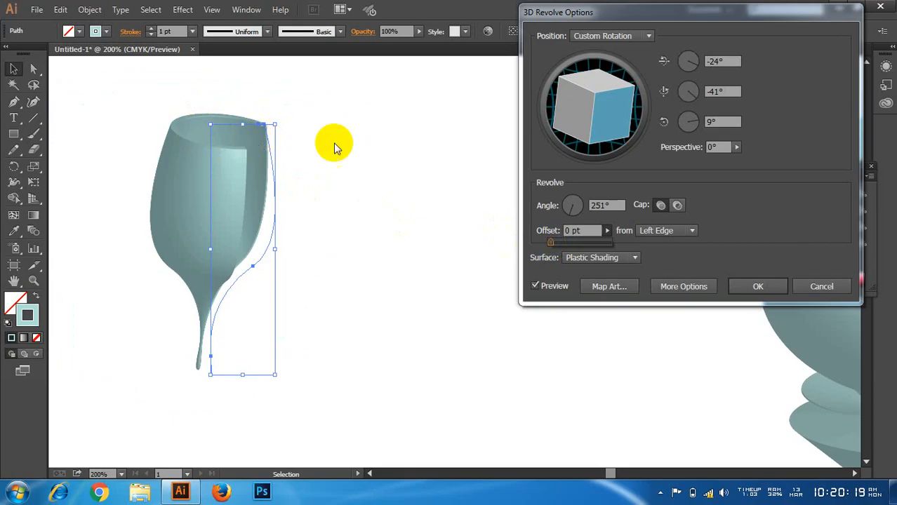
drag(556, 247, 561, 245)
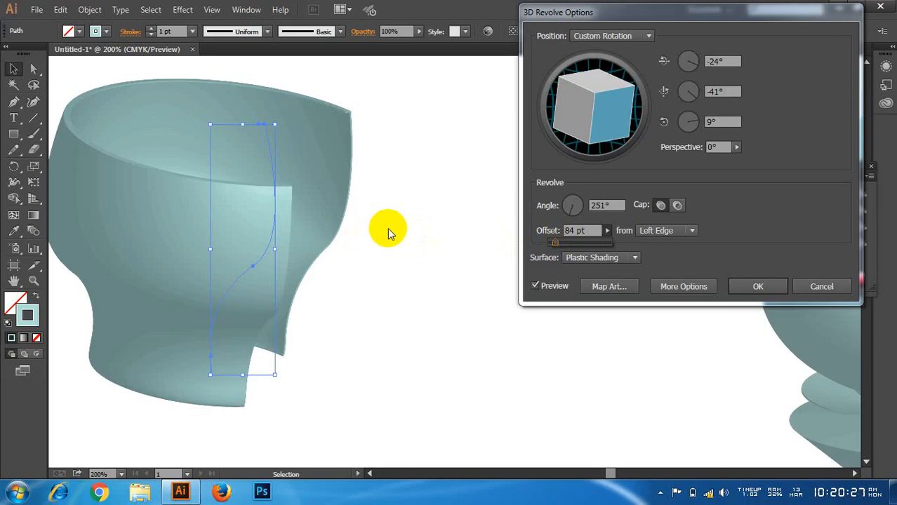
click(566, 246)
drag(565, 247, 547, 247)
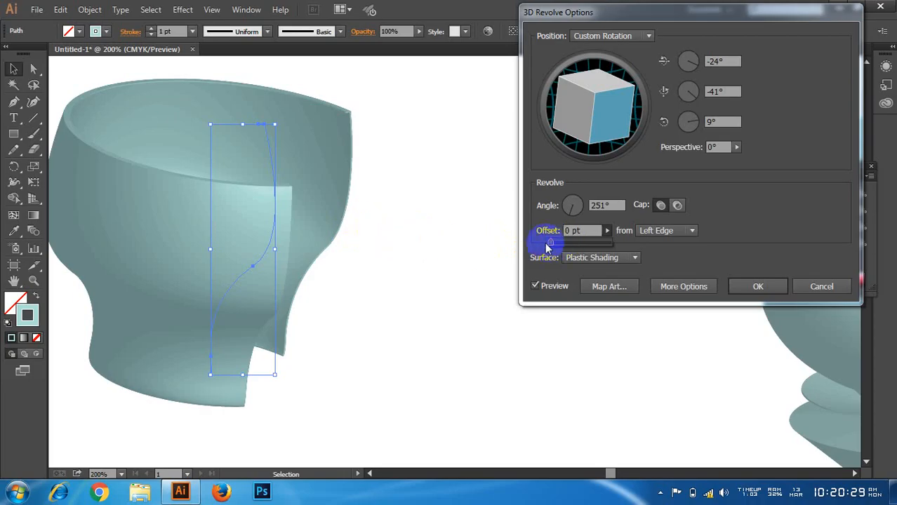
click(625, 236)
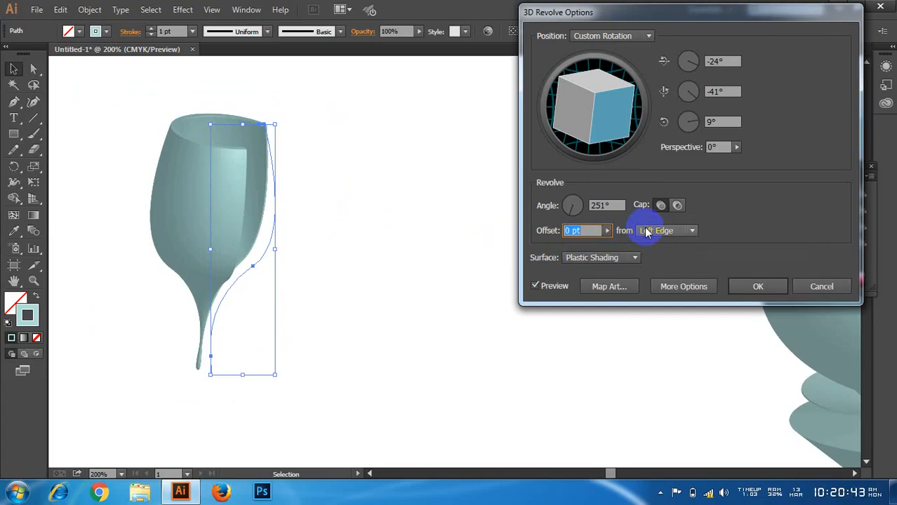
Step: Try revolving the profile from its Right Edge, and switch the axis back to the Left Edge
click(694, 232)
click(674, 259)
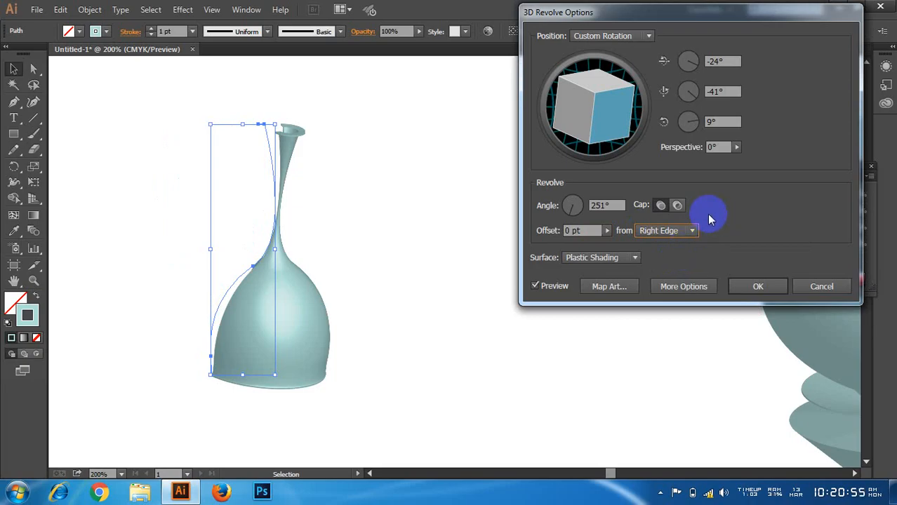
click(691, 233)
click(682, 244)
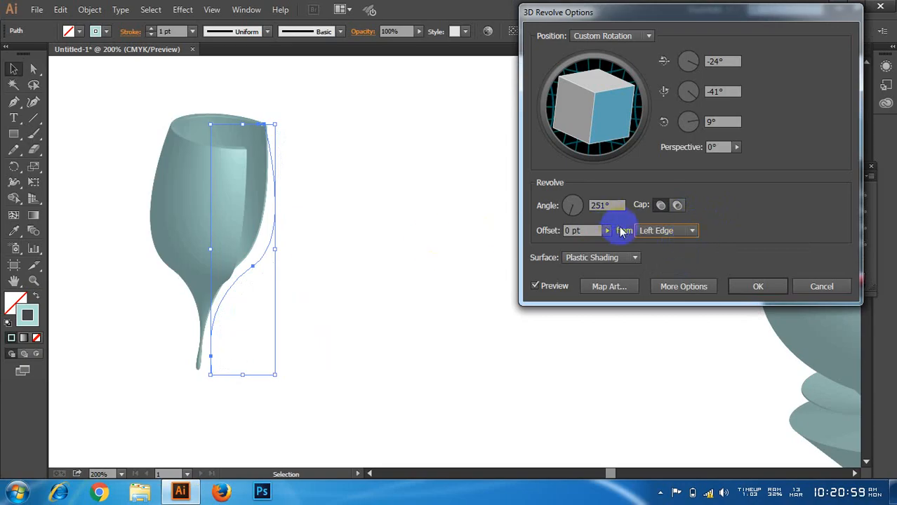
Step: Look through the surface shading choices, try a different light position in the extended options, and cancel the 3D Revolve
click(634, 258)
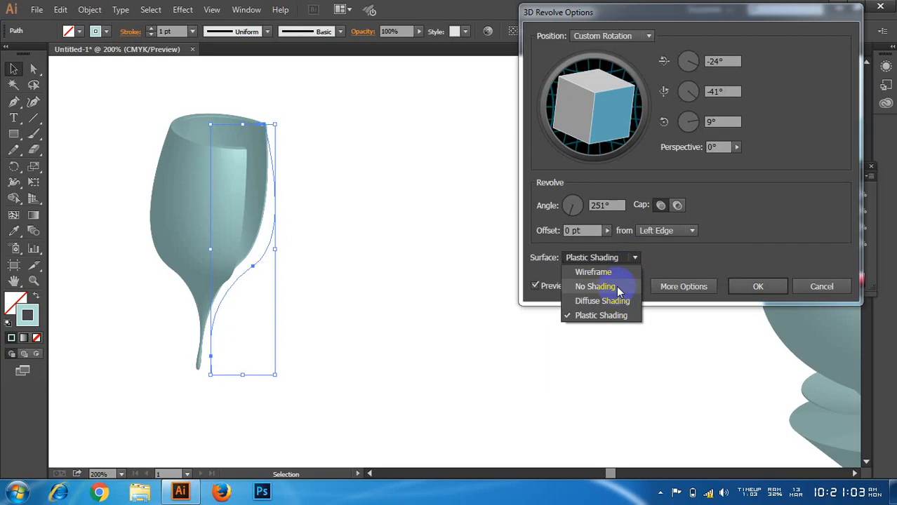
click(636, 259)
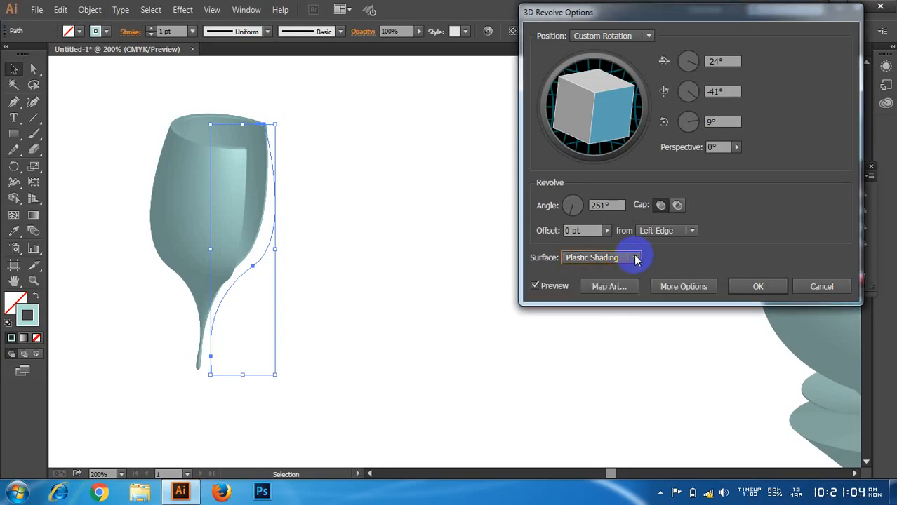
click(684, 287)
click(569, 296)
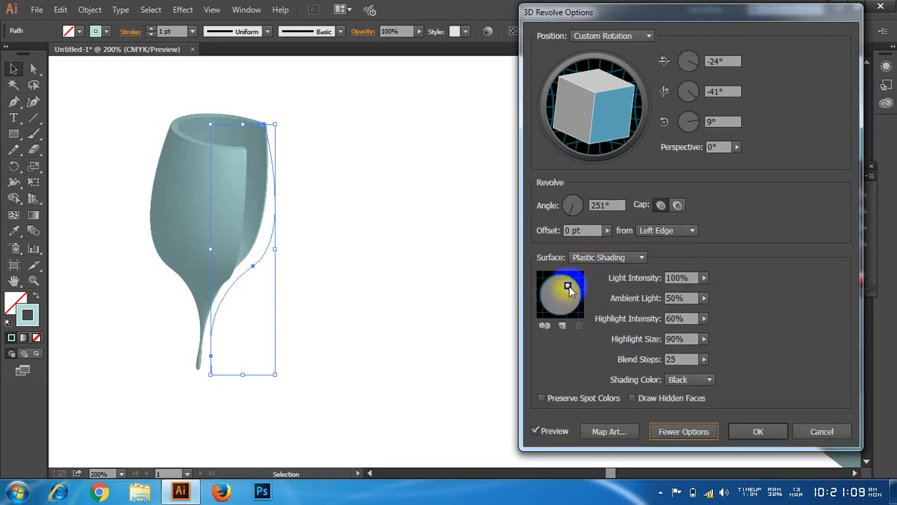
click(687, 432)
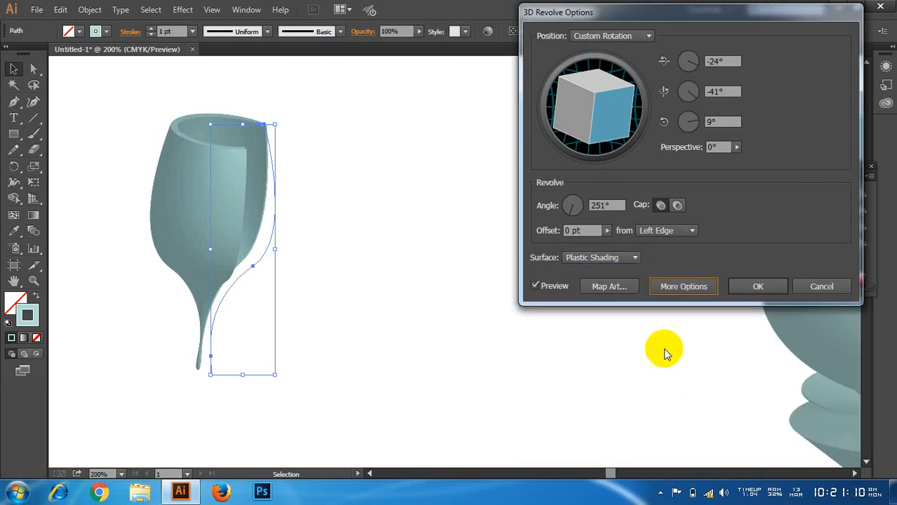
click(811, 287)
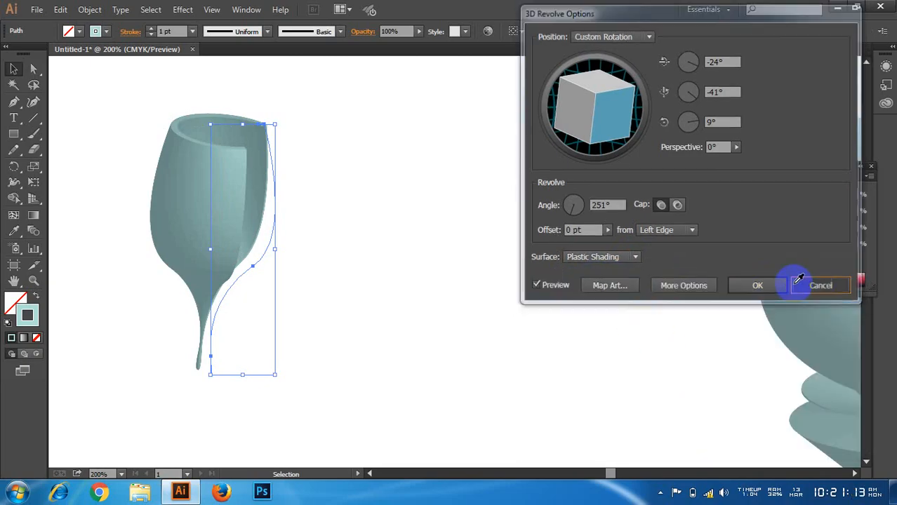
Step: Delete the goblet profile path and draw a circle with the Ellipse tool in its place
drag(371, 132, 217, 265)
click(226, 240)
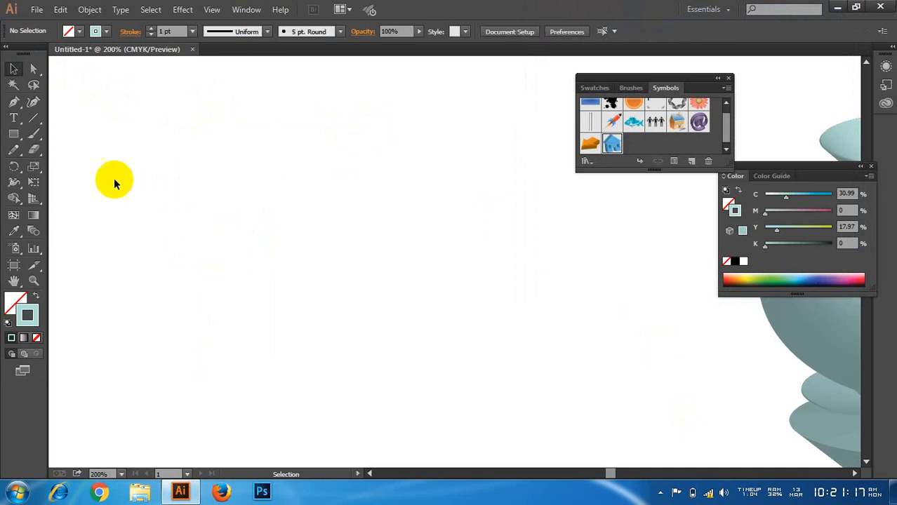
click(14, 133)
drag(14, 134, 72, 166)
drag(146, 143, 337, 364)
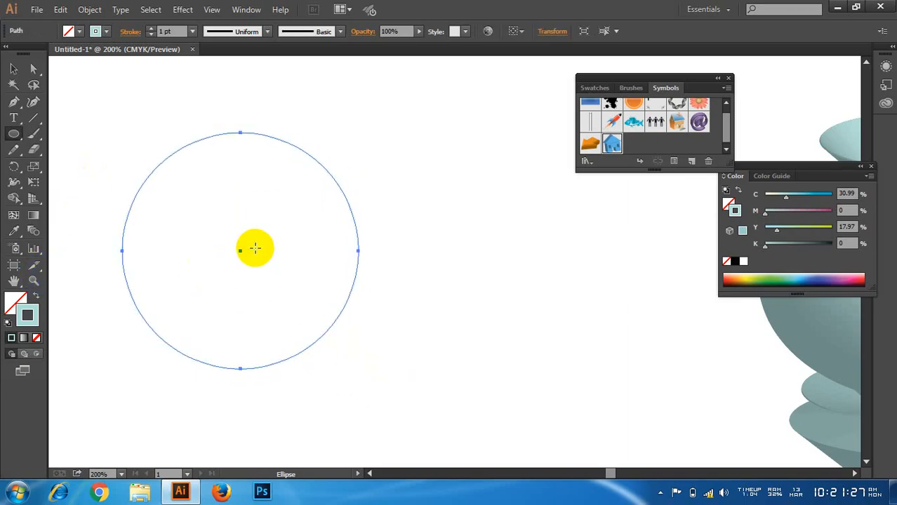
Step: Delete the circle's left anchor point to leave an open right-hand semicircle
click(15, 69)
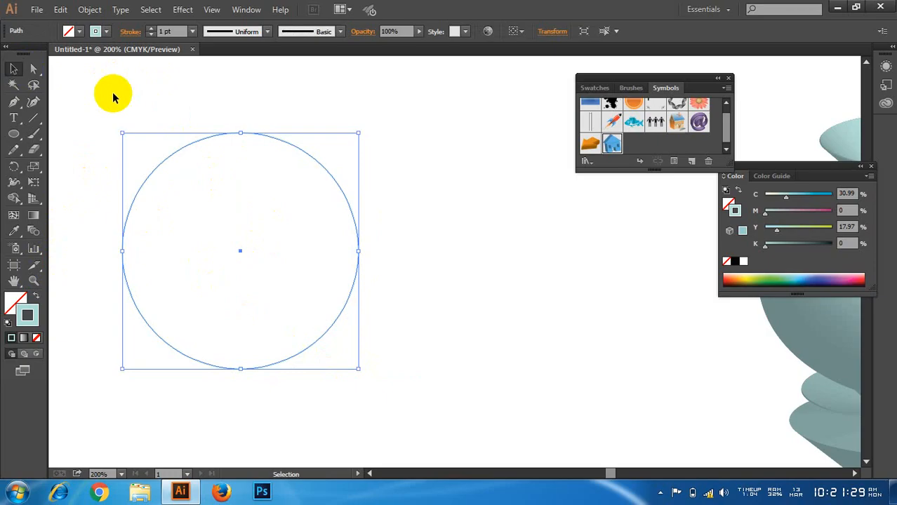
click(33, 68)
click(120, 250)
drag(112, 242, 135, 260)
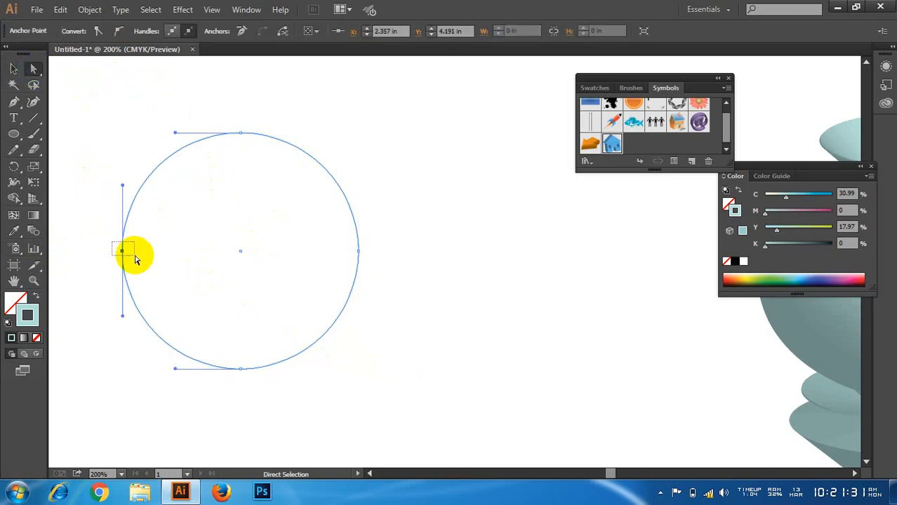
key(Delete)
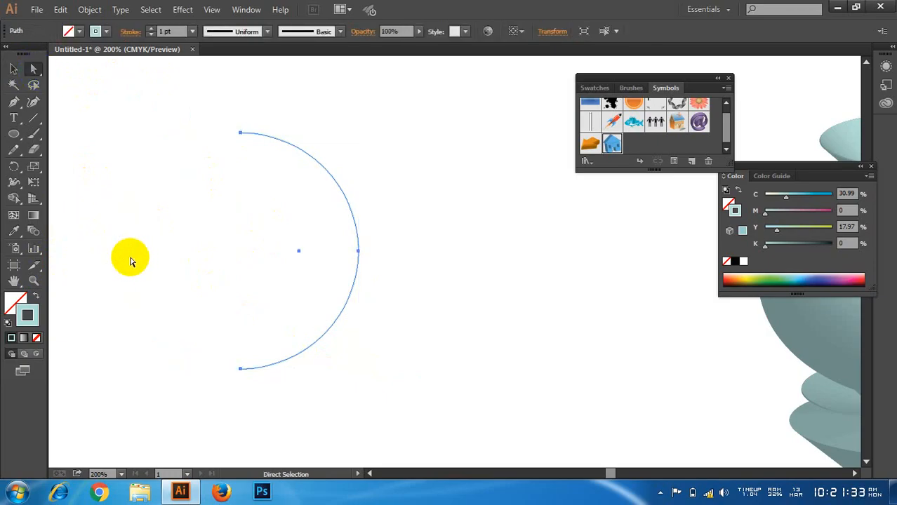
click(14, 68)
drag(144, 101, 425, 380)
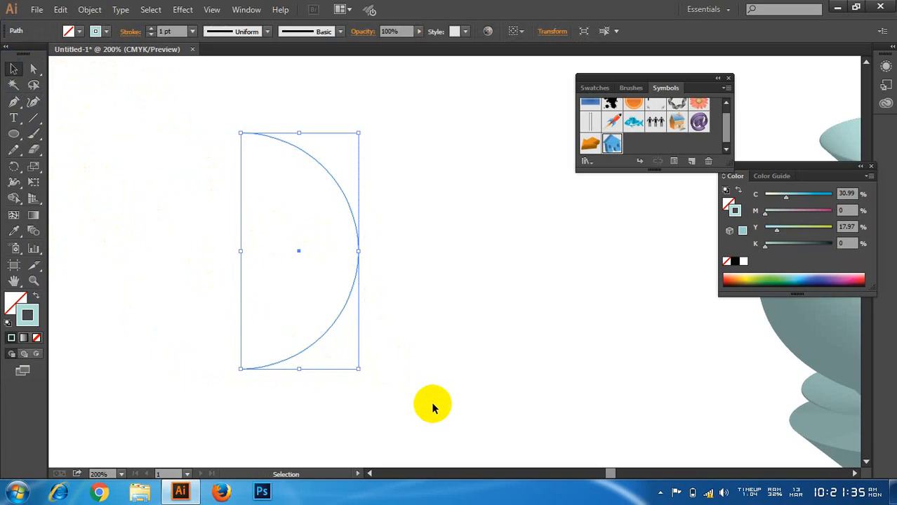
scroll(412, 273, down, 1)
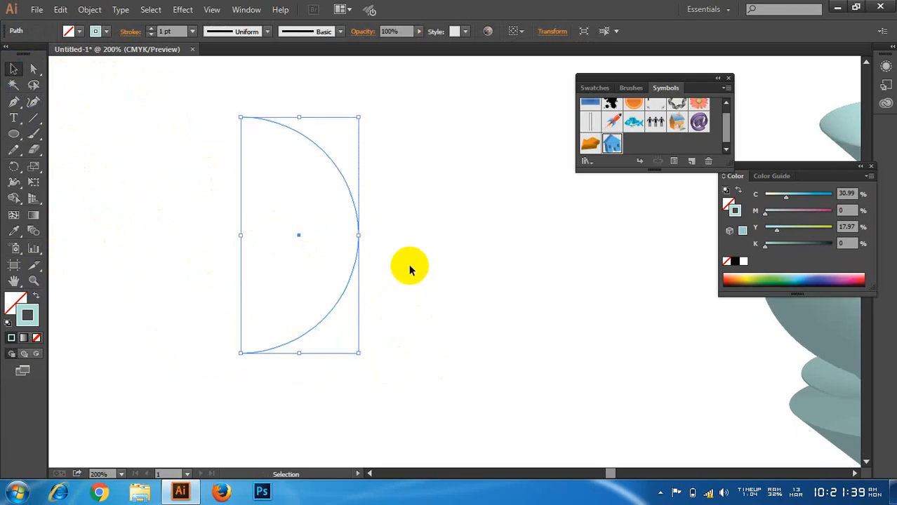
click(426, 179)
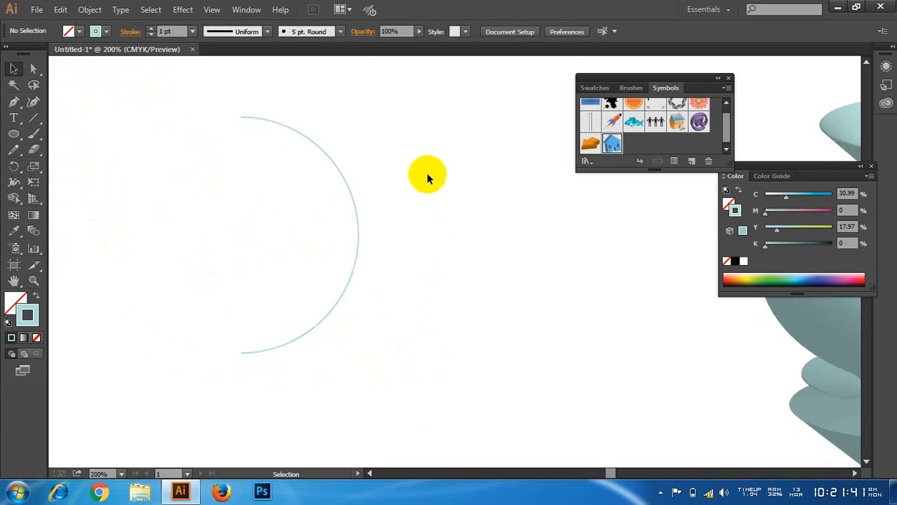
Step: Preview a 360° 3D Revolve of the semicircle from its Left Edge, and cancel it
drag(418, 181, 294, 240)
click(182, 9)
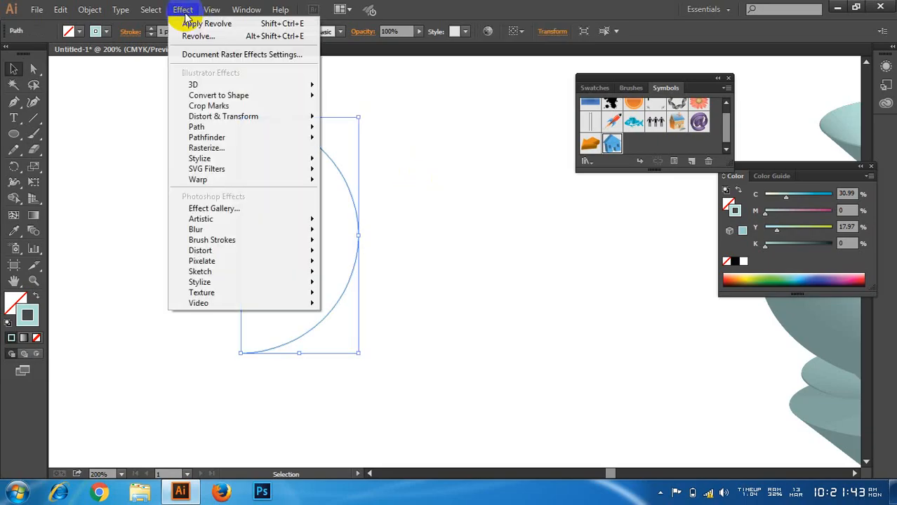
mouse_move(291, 84)
click(360, 104)
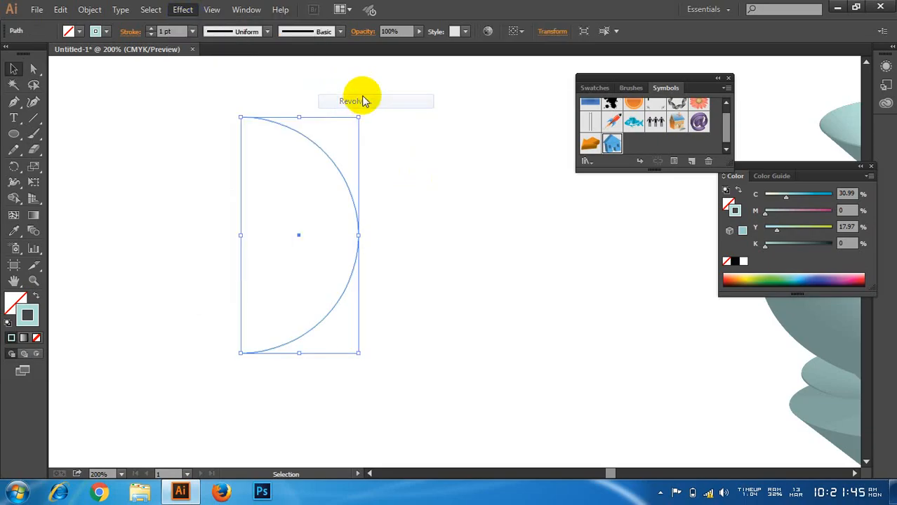
click(555, 288)
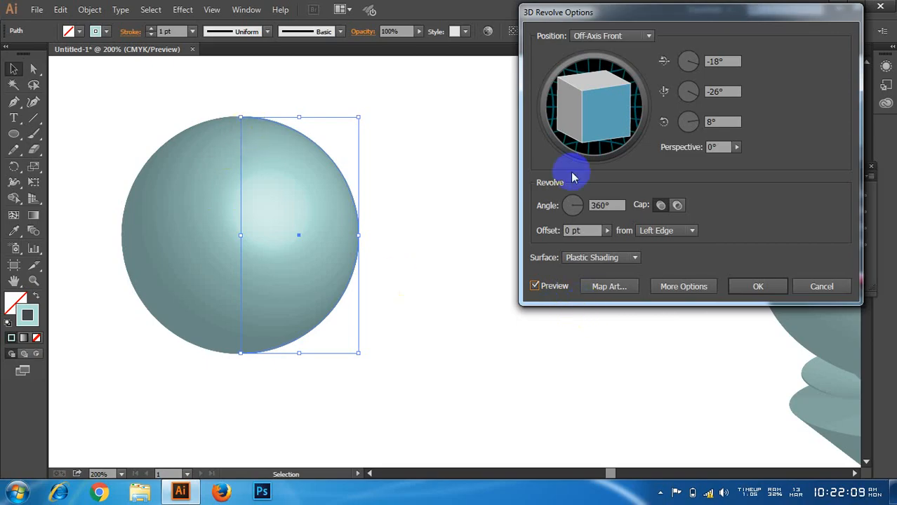
click(821, 287)
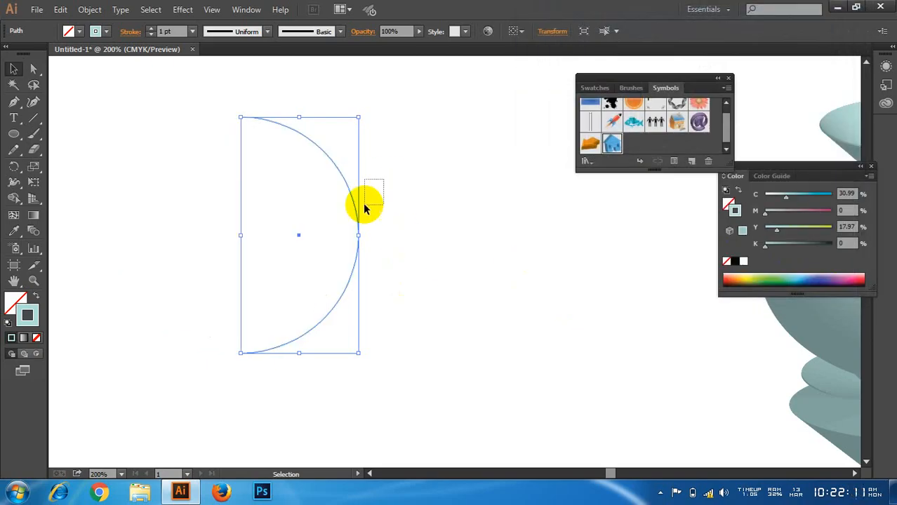
Step: Set the semicircle's stroke colour to pale yellow (fffca1)
double_click(28, 316)
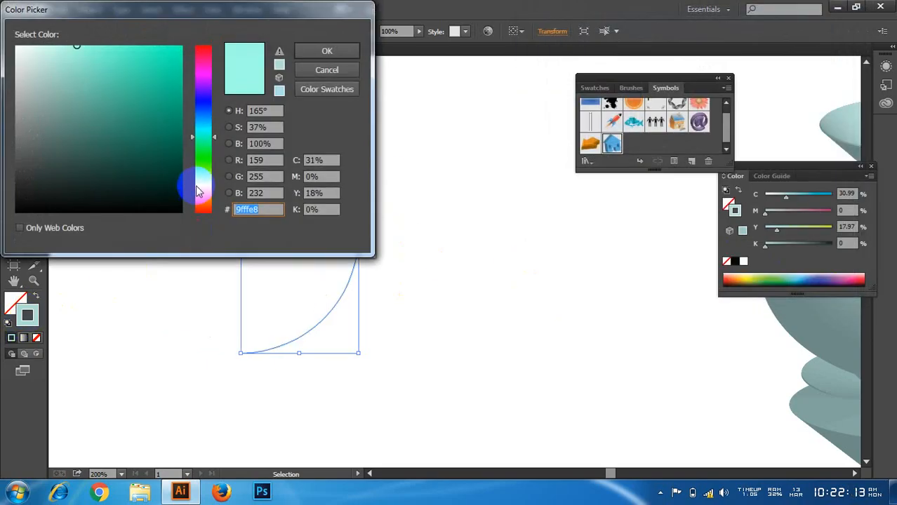
click(200, 186)
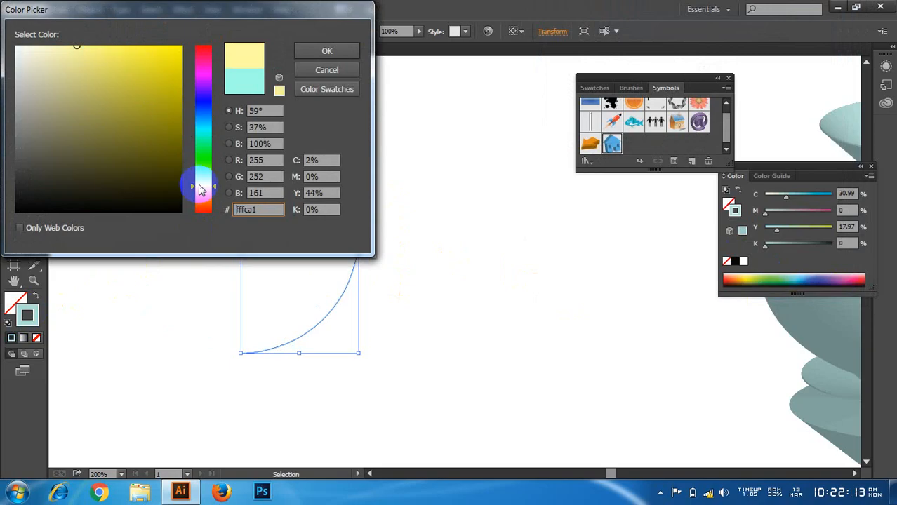
click(326, 53)
Step: Apply a 360° 3D Revolve to the yellow semicircle from its Left Edge to form a sphere
click(184, 17)
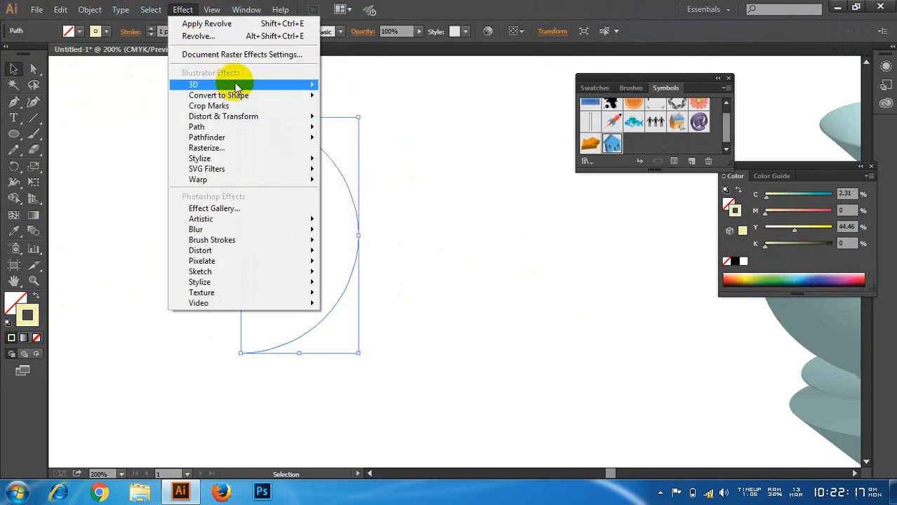
mouse_move(210, 83)
click(350, 102)
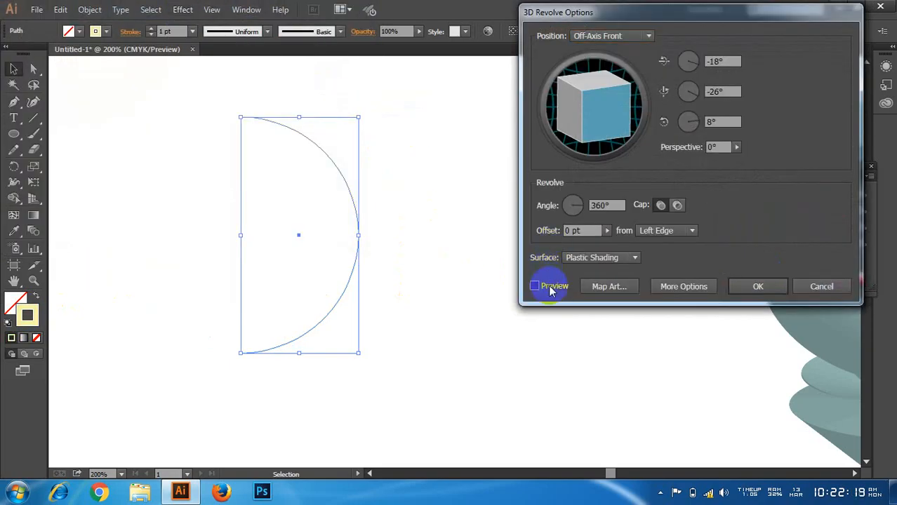
click(536, 286)
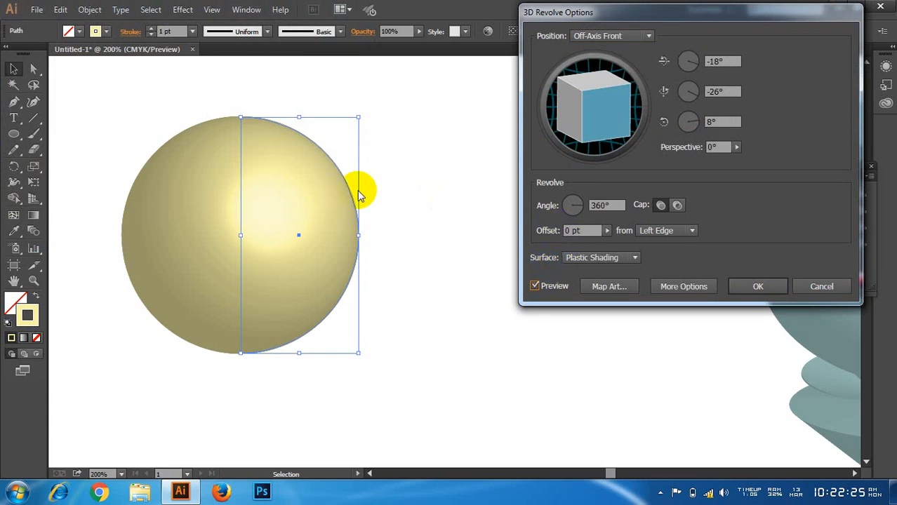
click(749, 282)
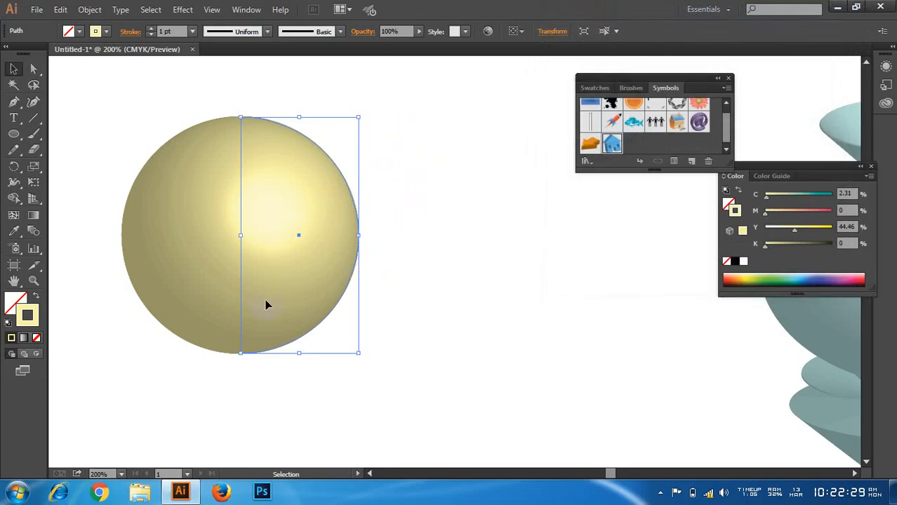
Step: Try a pink (ffa3a3) and a light green stroke colour on the sphere
double_click(27, 315)
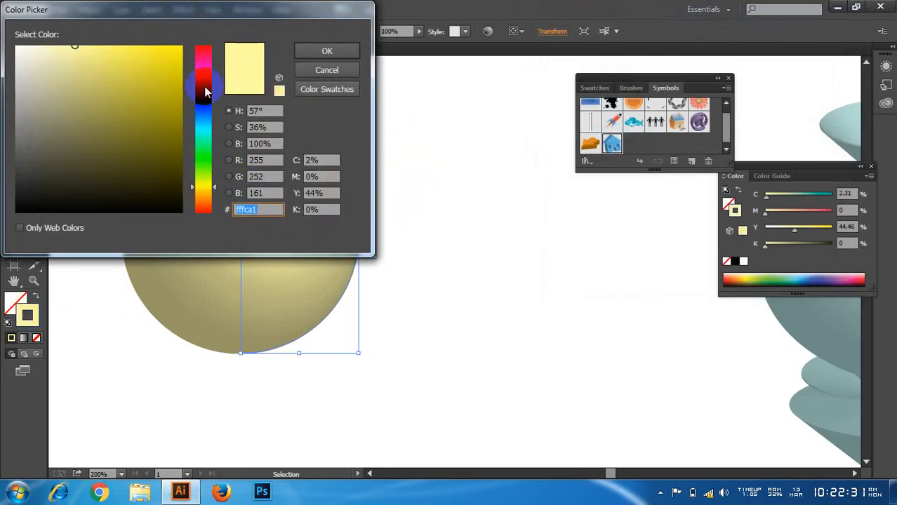
drag(202, 84, 225, 44)
click(331, 54)
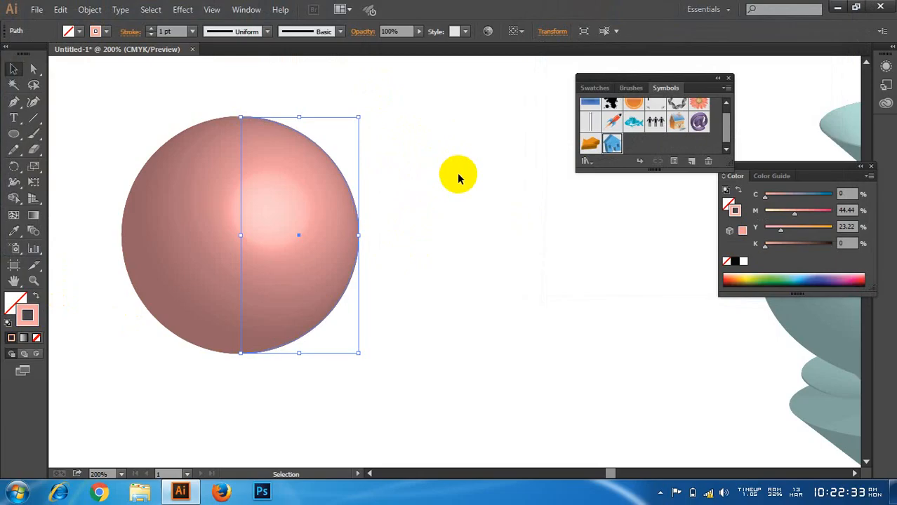
double_click(27, 315)
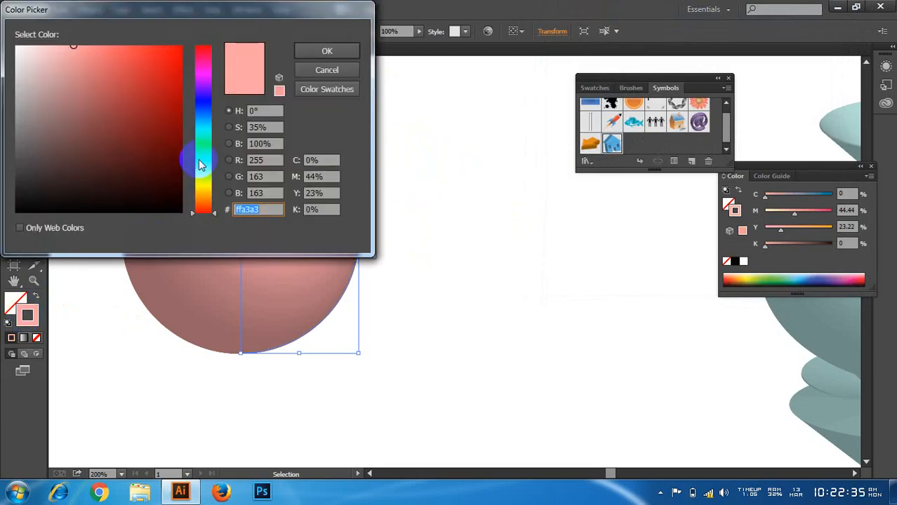
click(202, 160)
click(342, 50)
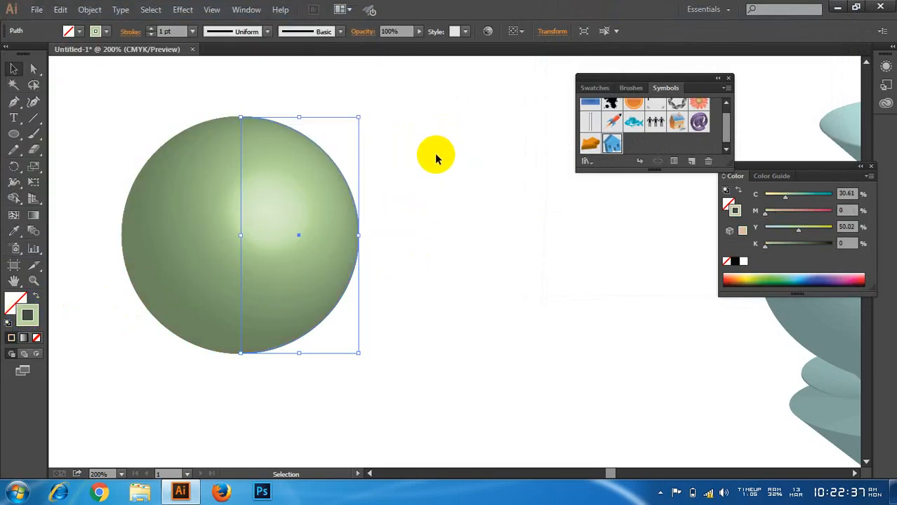
Step: Recolour the sphere's stroke light blue (a9e2ff) and shift the sphere slightly to the right
double_click(27, 314)
click(202, 122)
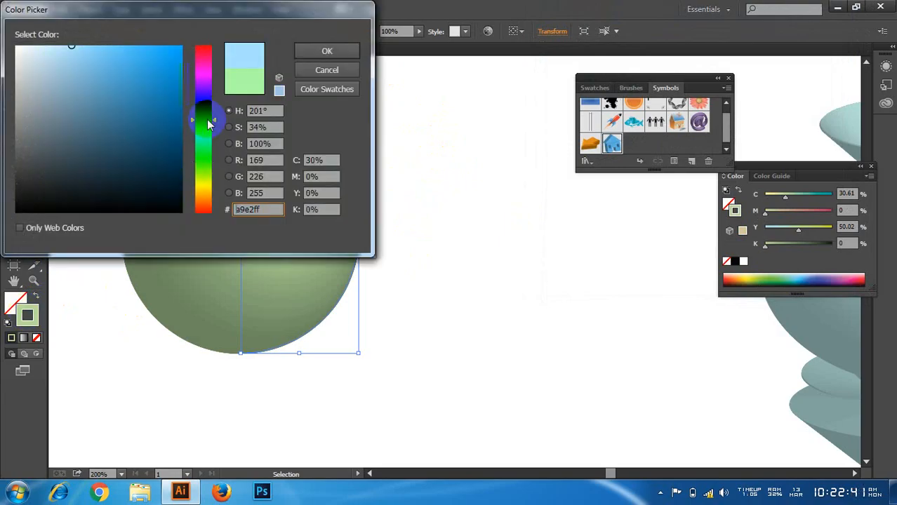
click(320, 54)
drag(302, 205, 314, 201)
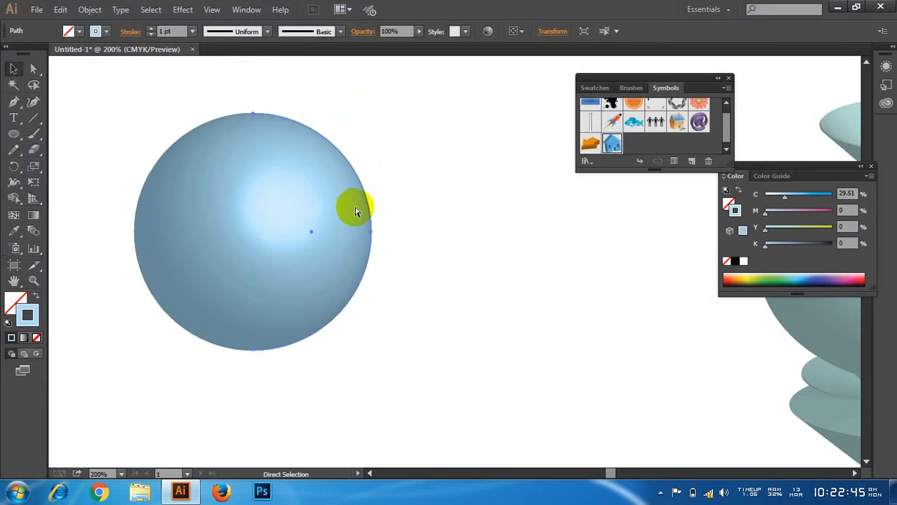
Step: Undo the sphere's move, the recolouring and the 3D Revolve, back to the plain yellow semicircle
key(ctrl+z)
key(ctrl+z)
key(ctrl+z)
key(ctrl+z)
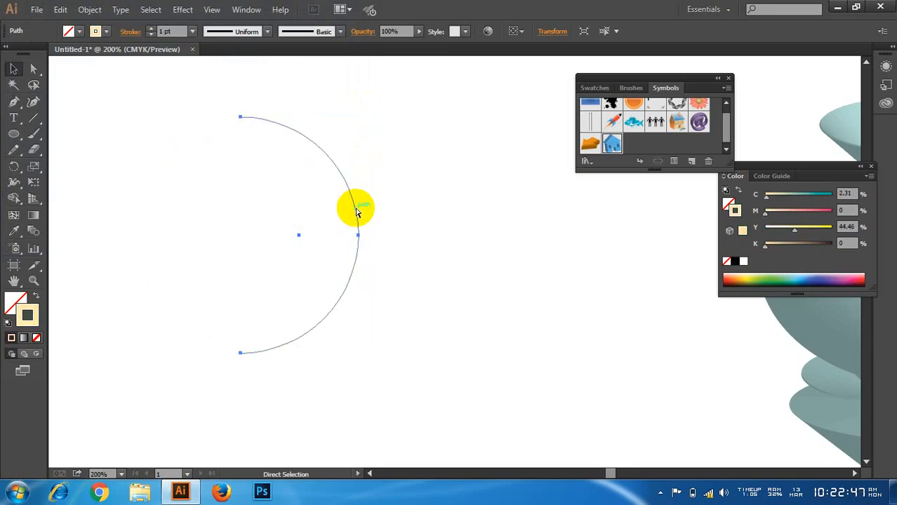
Step: Set up a 360° 3D Revolve of the yellow semicircle from its Left Edge with the preview on
key(v)
click(181, 10)
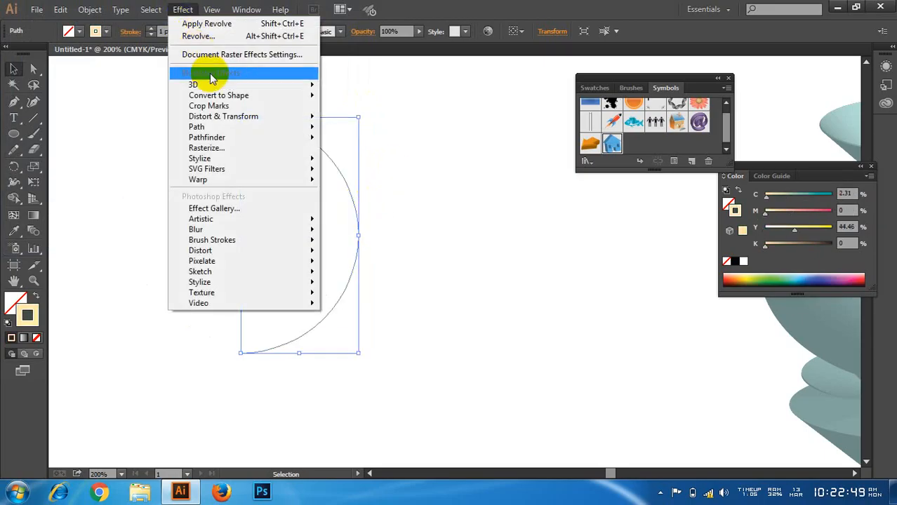
mouse_move(260, 85)
click(374, 106)
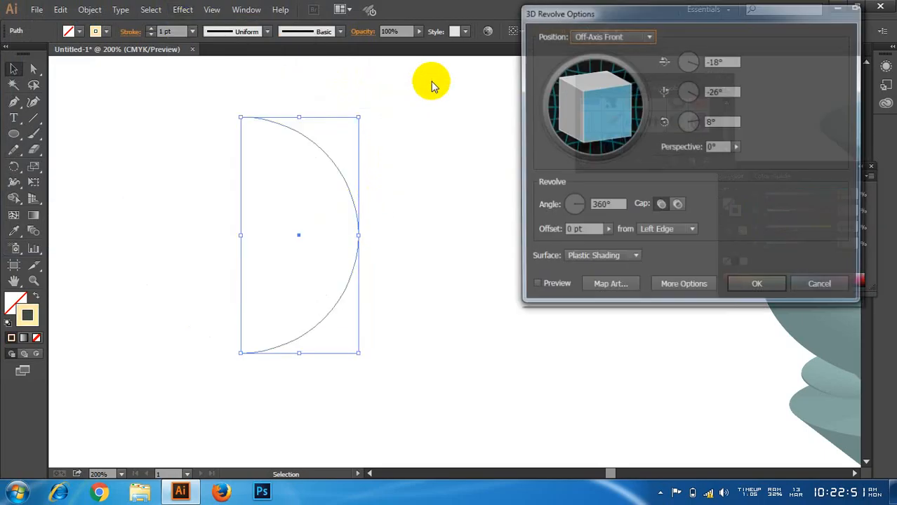
click(553, 288)
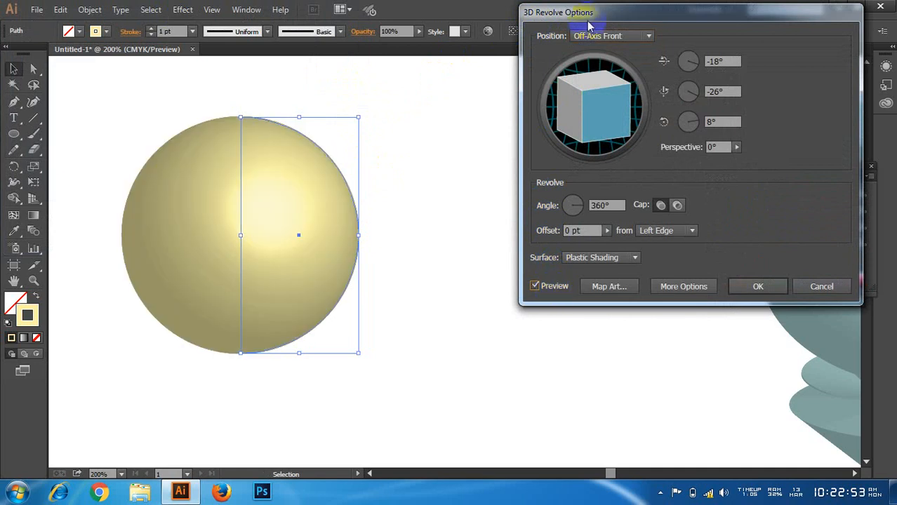
drag(591, 12, 549, 18)
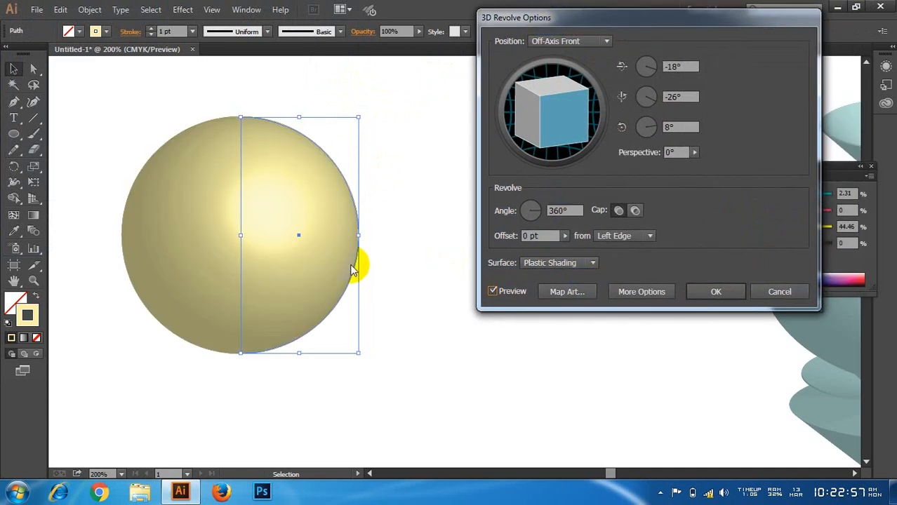
click(527, 292)
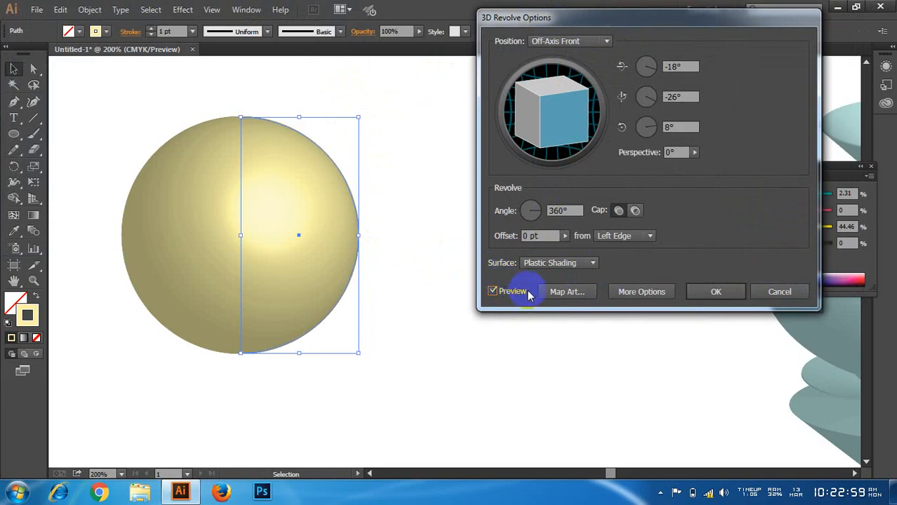
Step: Map the Fish symbol onto surface 1 of 2 of the sphere with Map Art
click(570, 292)
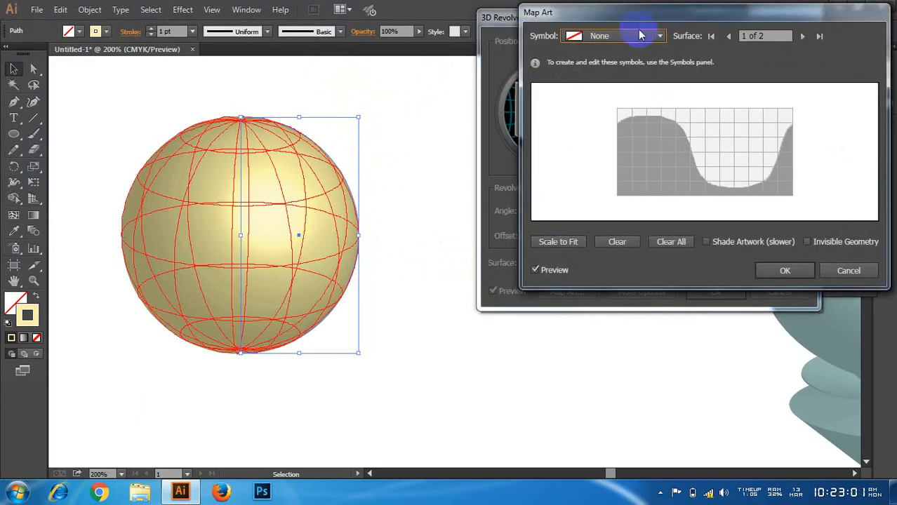
drag(640, 12, 582, 22)
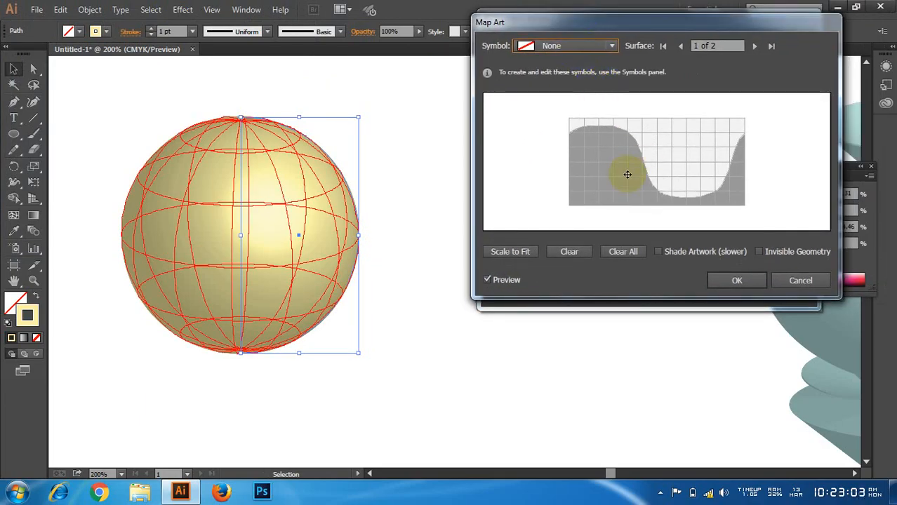
click(705, 47)
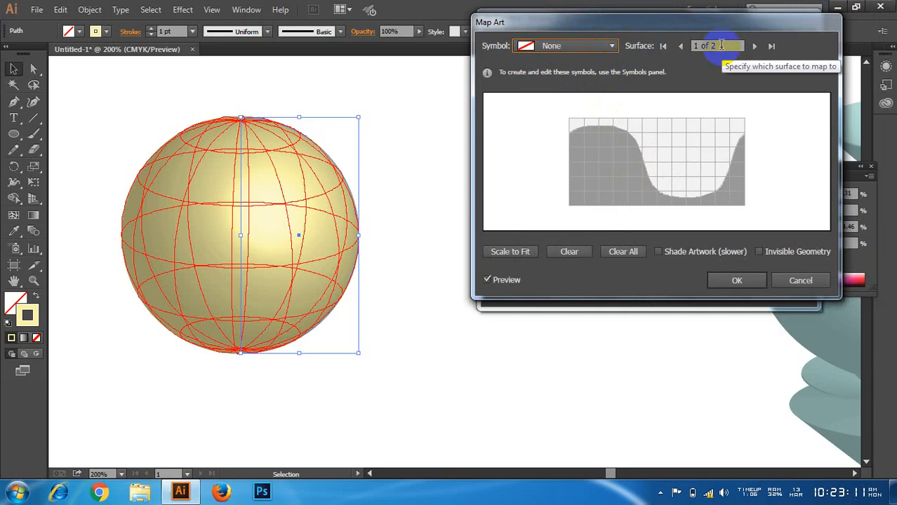
click(561, 46)
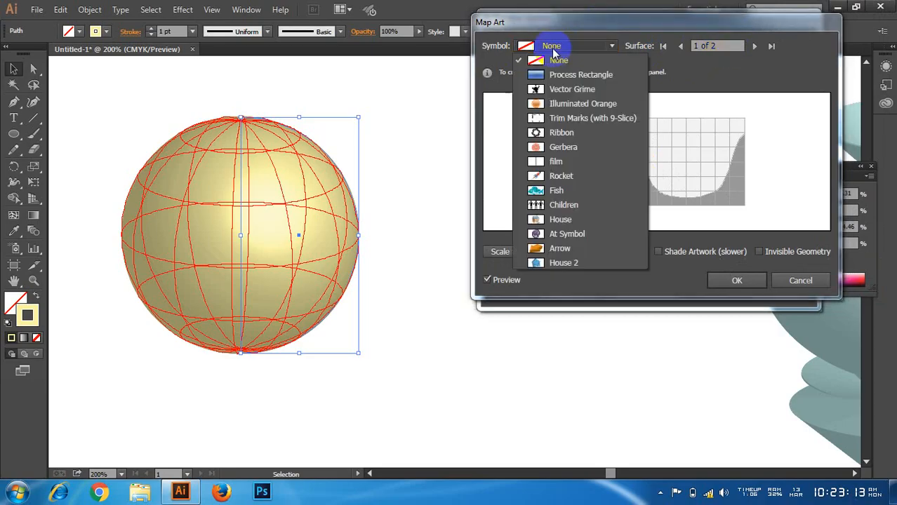
click(563, 190)
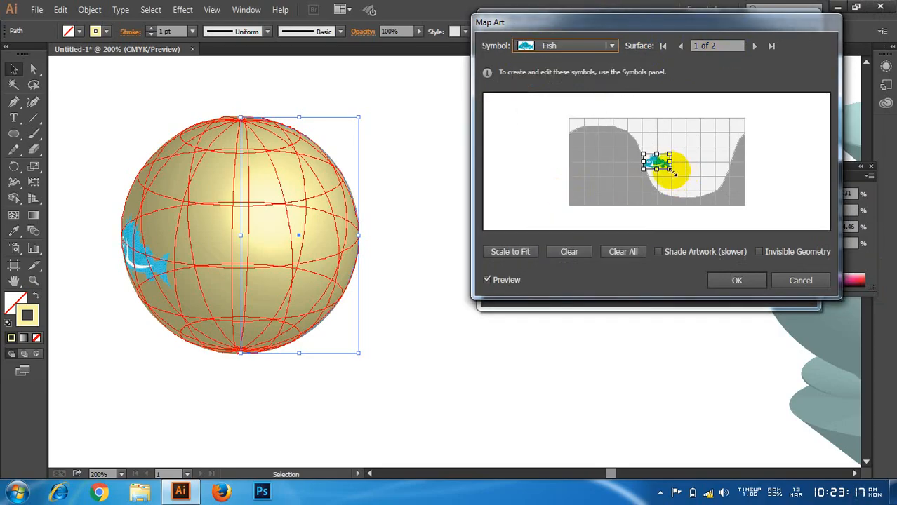
Step: Enlarge the Fish artwork and position it across the light visible area of the sphere's surface 1 of 2
drag(695, 185, 730, 201)
drag(642, 172, 569, 119)
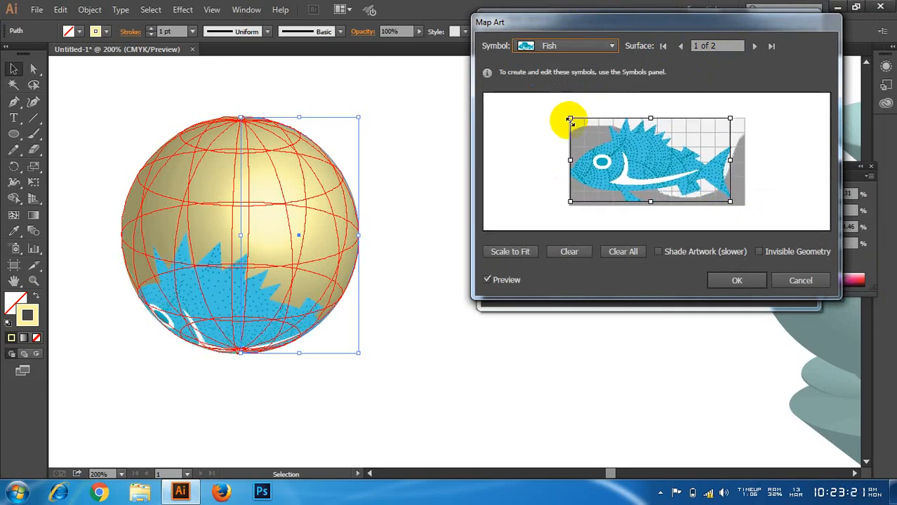
drag(731, 202, 746, 204)
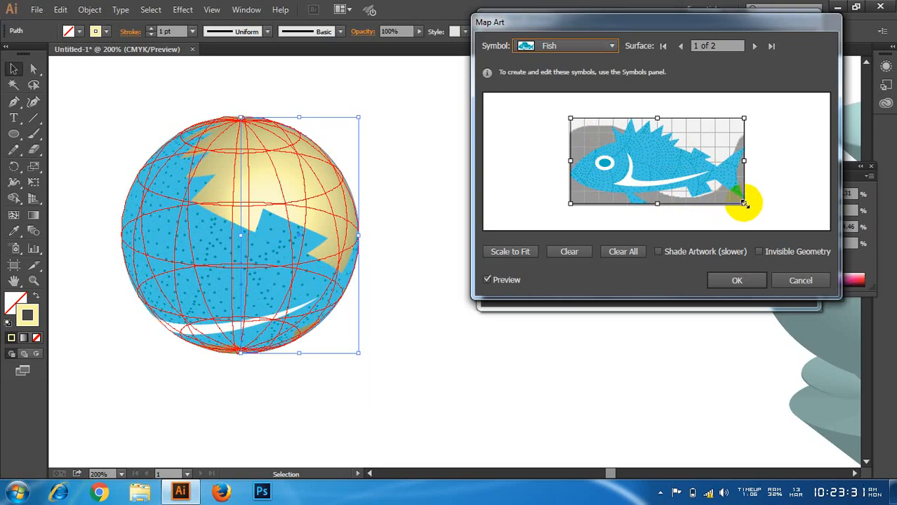
drag(745, 205, 685, 155)
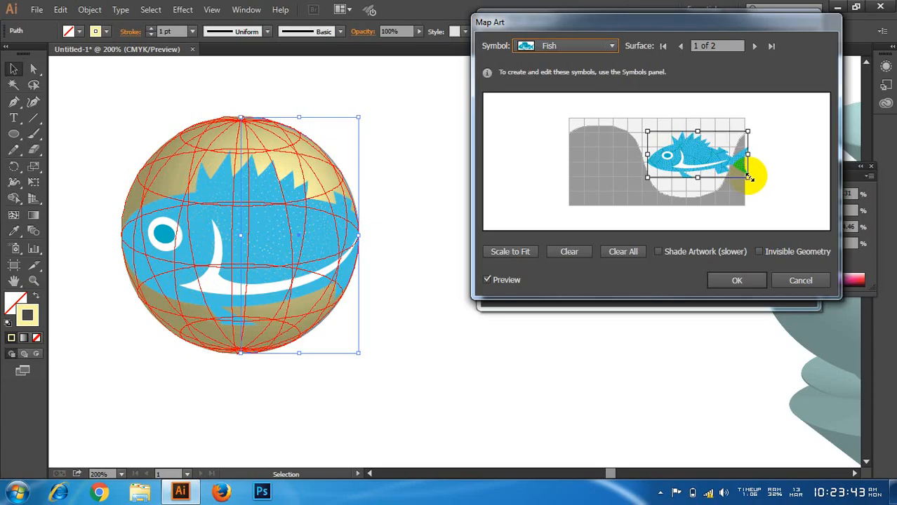
drag(749, 177, 730, 174)
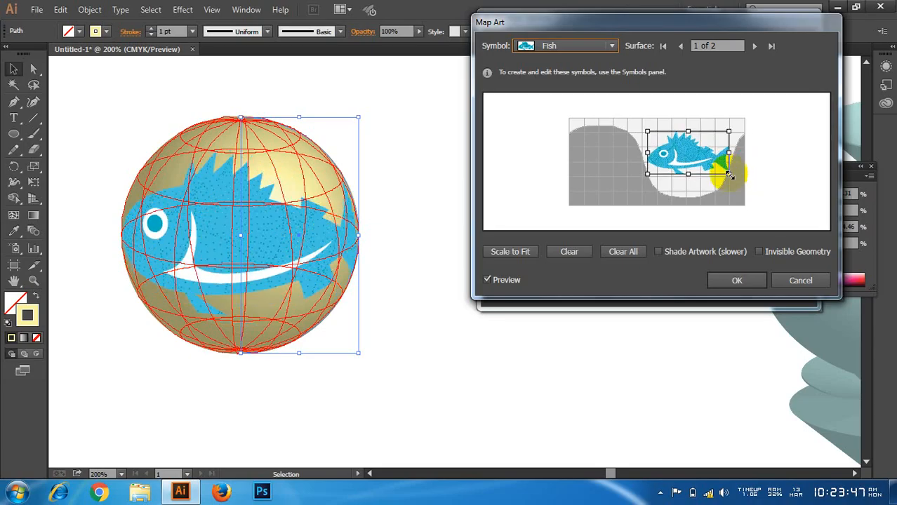
drag(729, 175, 694, 161)
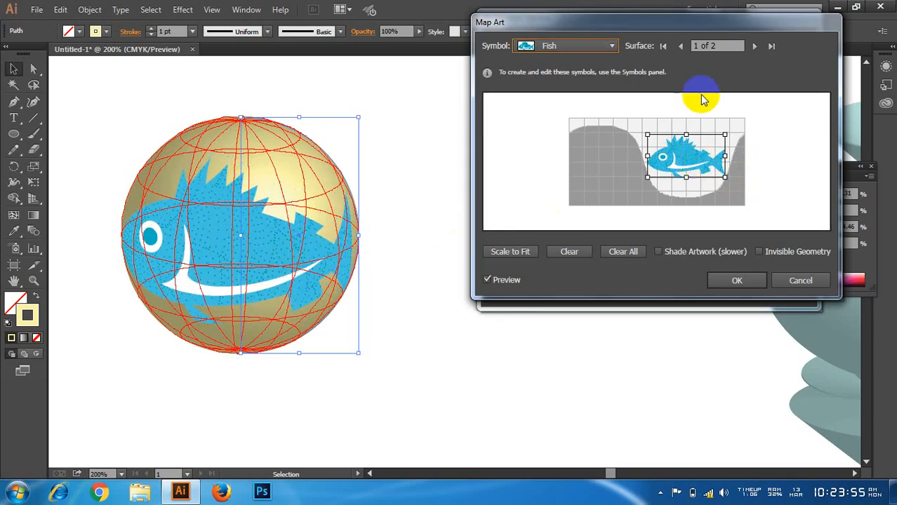
Step: Assign the Gerbera symbol to surface 2 of 2 and enlarge it over the grey hidden area
click(755, 46)
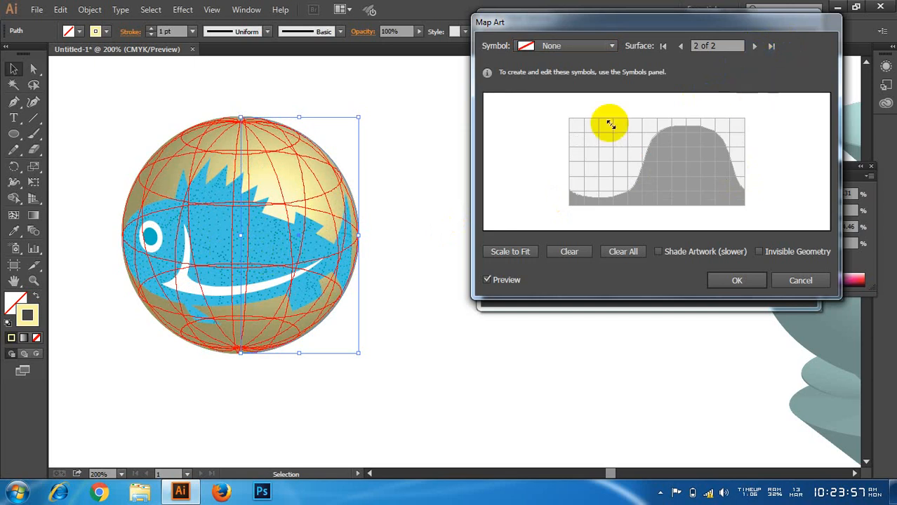
click(553, 47)
click(555, 136)
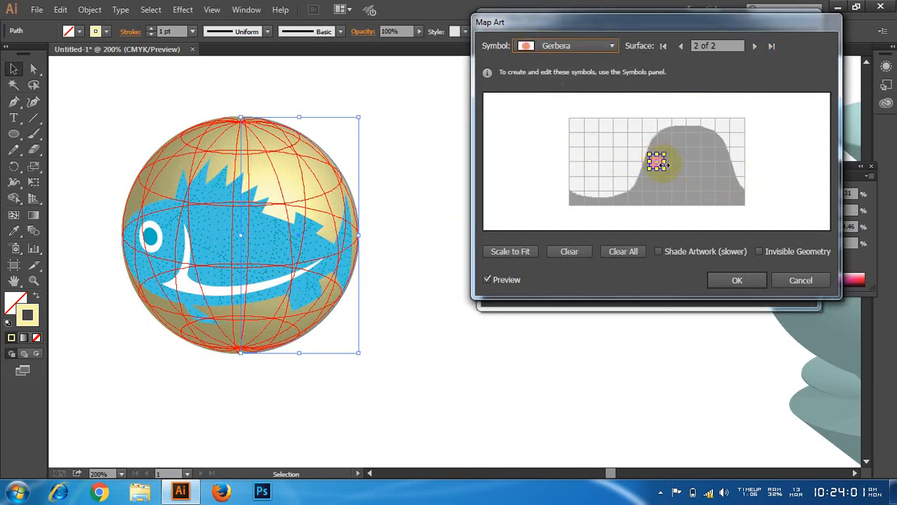
mouse_move(666, 169)
mouse_down()
mouse_move(704, 205)
mouse_move(598, 156)
mouse_move(599, 171)
mouse_move(680, 169)
mouse_up()
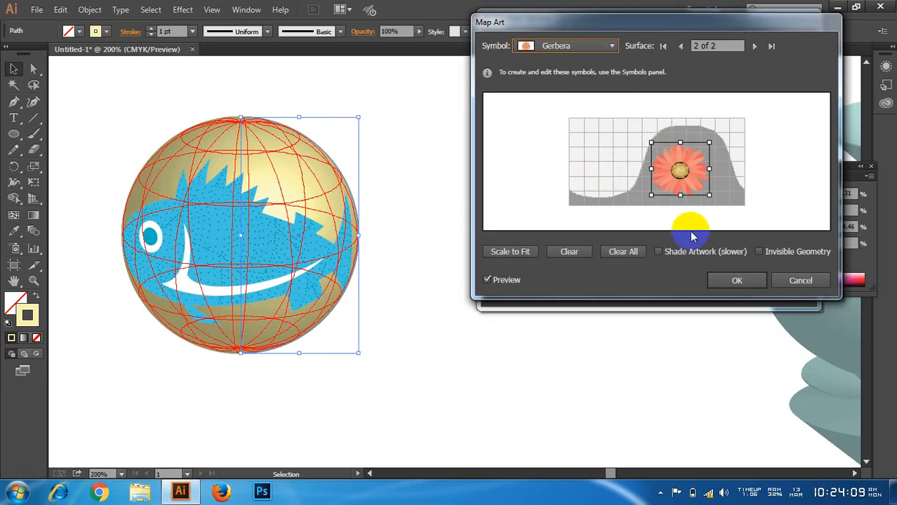
Step: Discard the artwork mapping and cancel the 3D Revolve, back to the plain semicircle
click(790, 282)
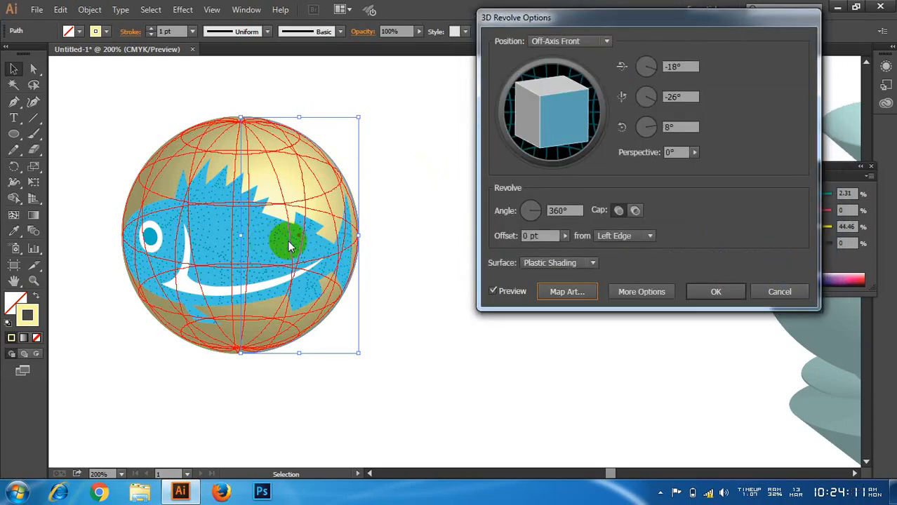
click(635, 211)
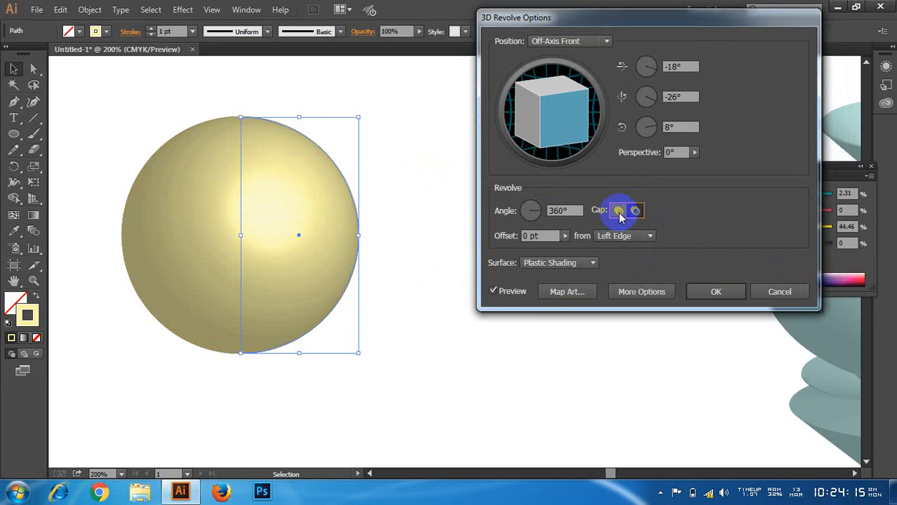
click(778, 292)
Step: Select the semicircle and move it slightly to the left
click(15, 70)
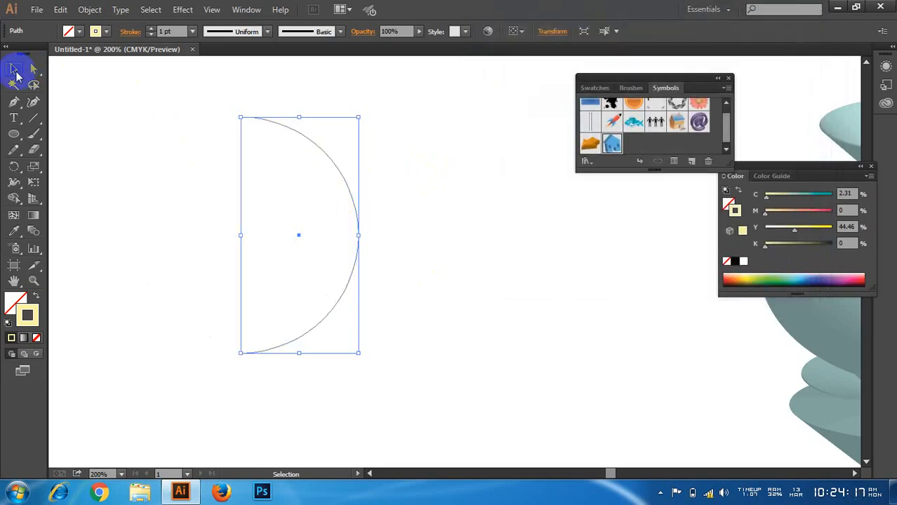
drag(140, 122, 372, 282)
drag(358, 228, 336, 228)
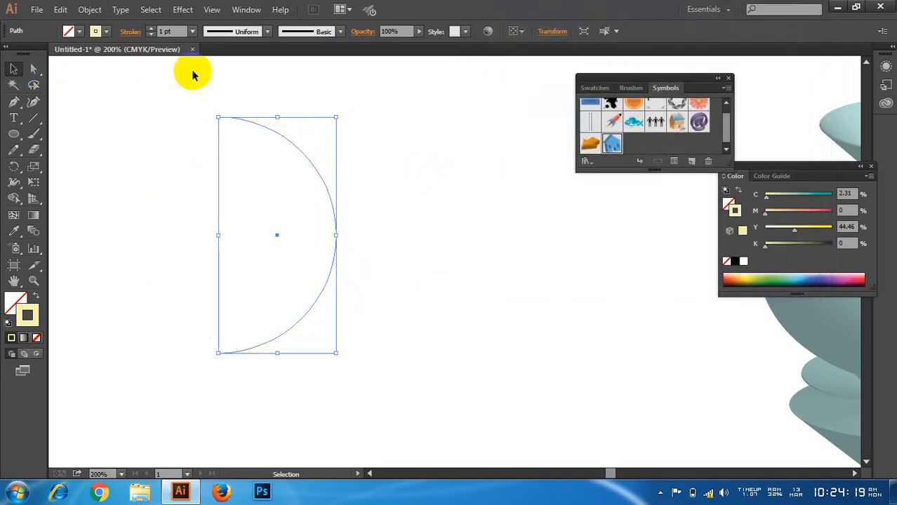
Step: Set up a 360° 3D Revolve of the semicircle from its Left Edge with a hollow cap and the preview on
click(183, 10)
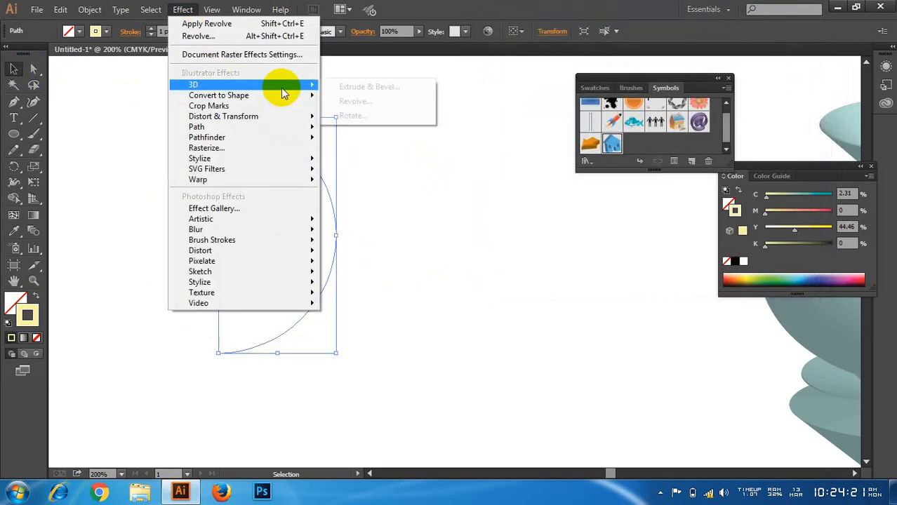
click(366, 103)
click(635, 210)
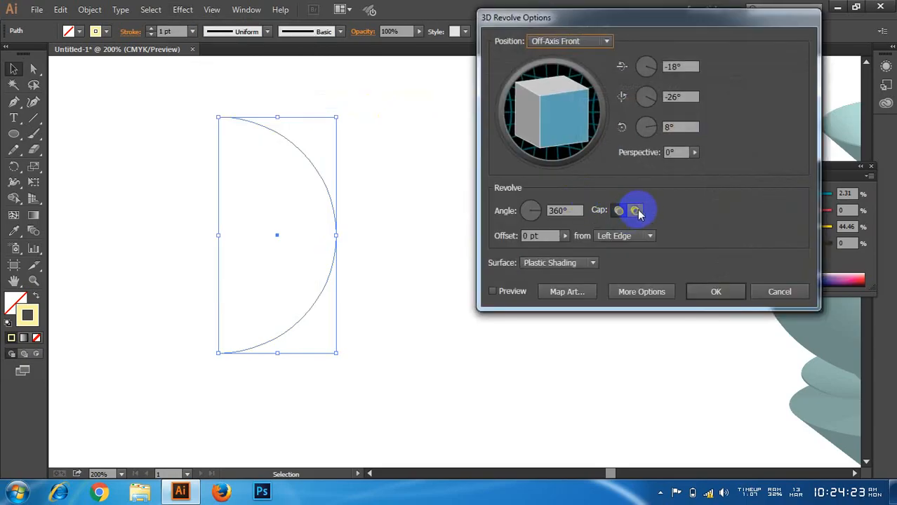
click(636, 210)
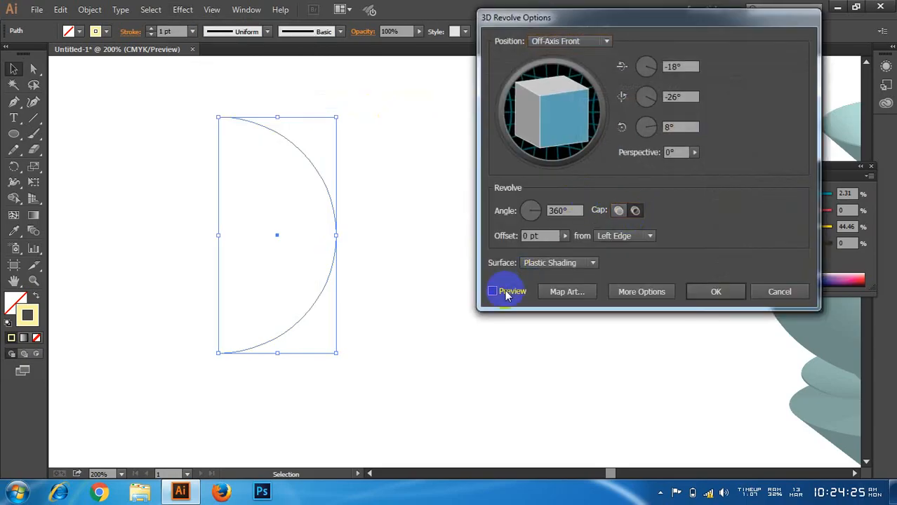
click(494, 292)
click(617, 210)
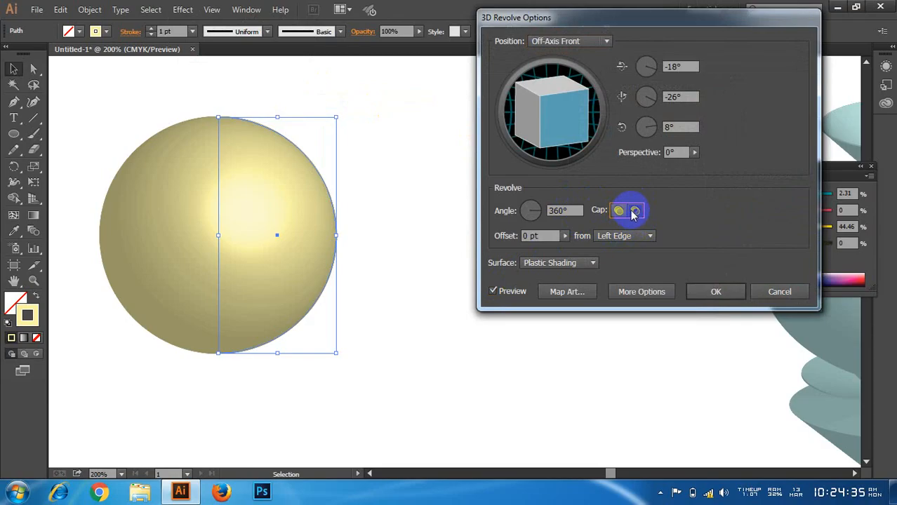
Step: Set the revolve angle to 251° to open up the sphere
double_click(565, 210)
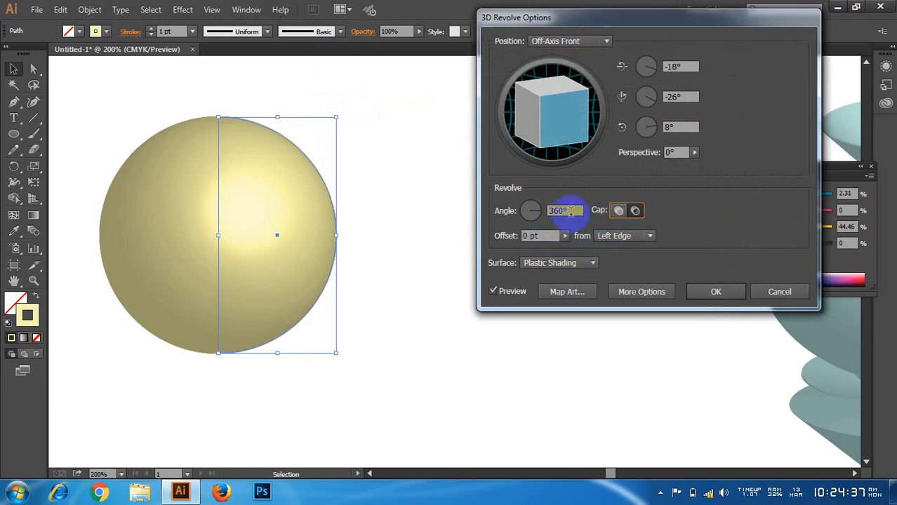
text(250)
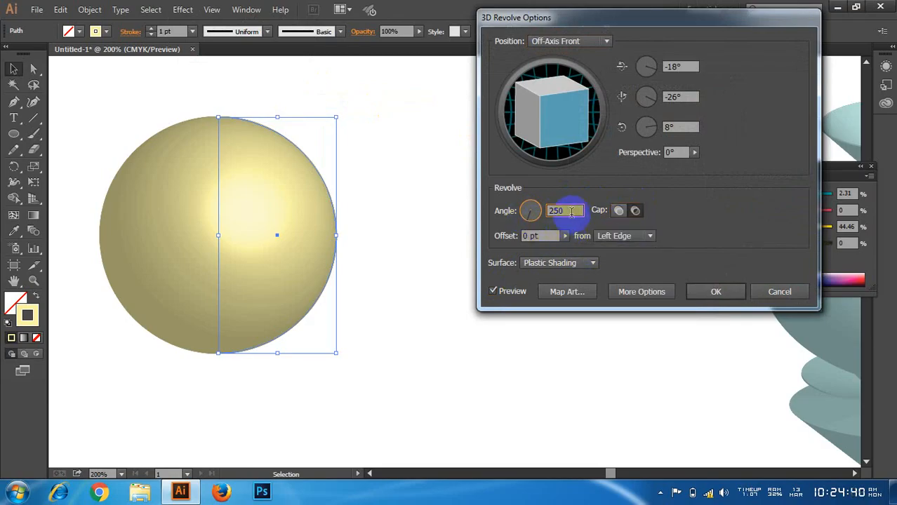
drag(570, 211, 535, 211)
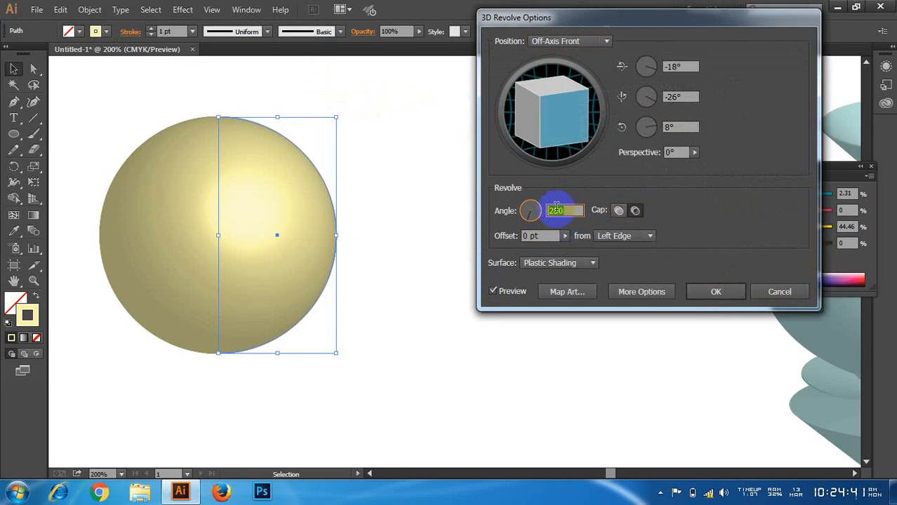
key(Up)
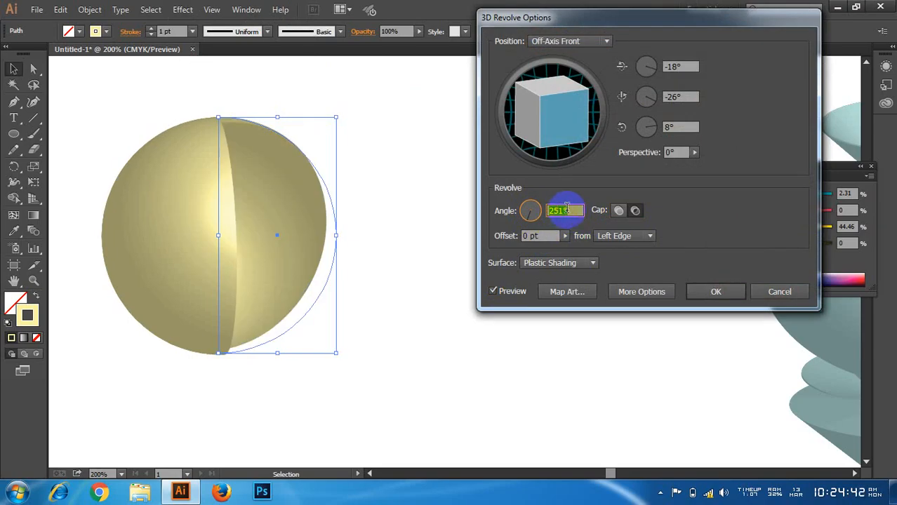
Step: Compare the solid and hollow cap options on the partially revolved sphere, ending on the hollow cap
click(636, 212)
click(618, 211)
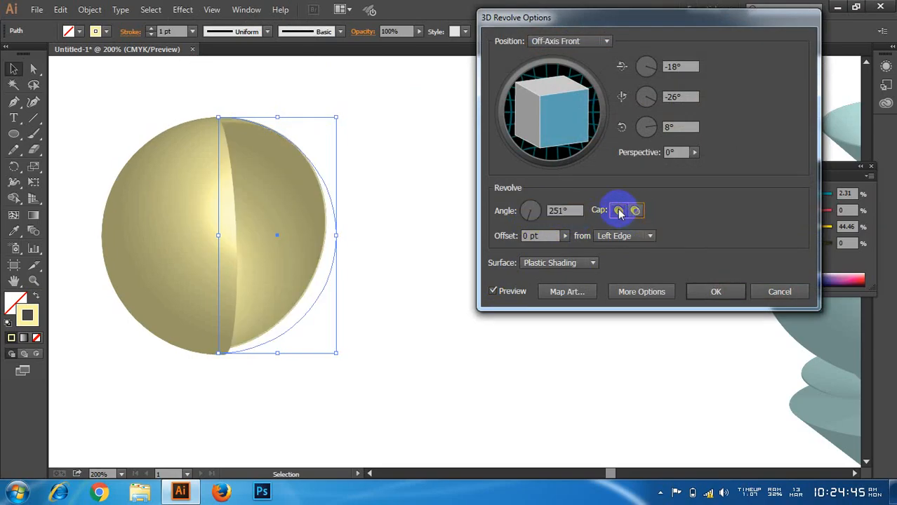
click(634, 212)
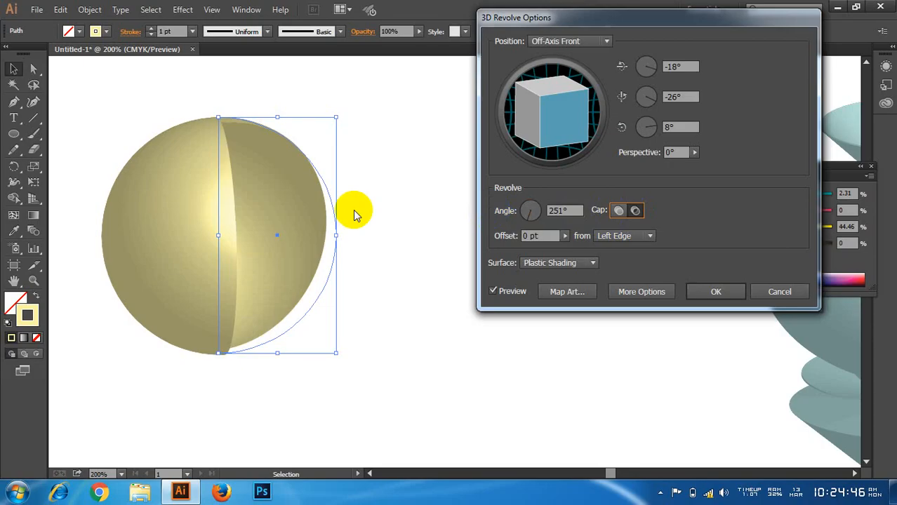
click(615, 217)
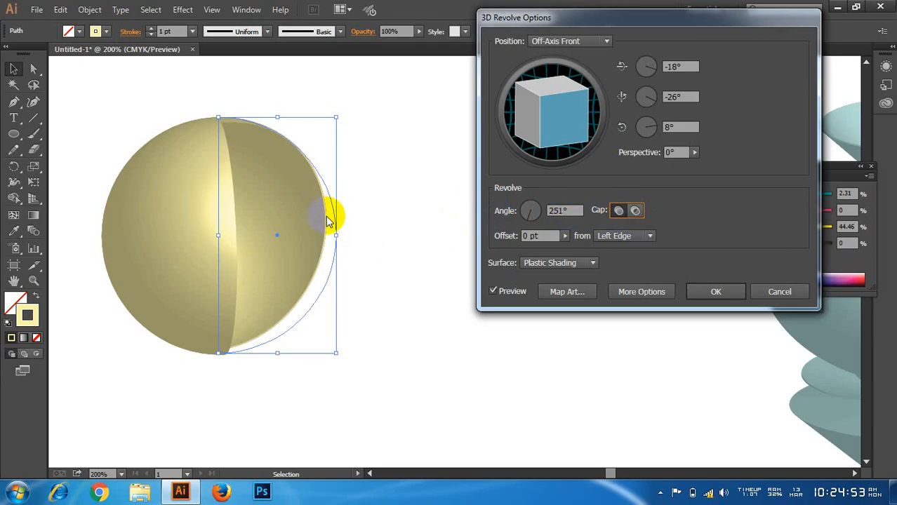
click(635, 212)
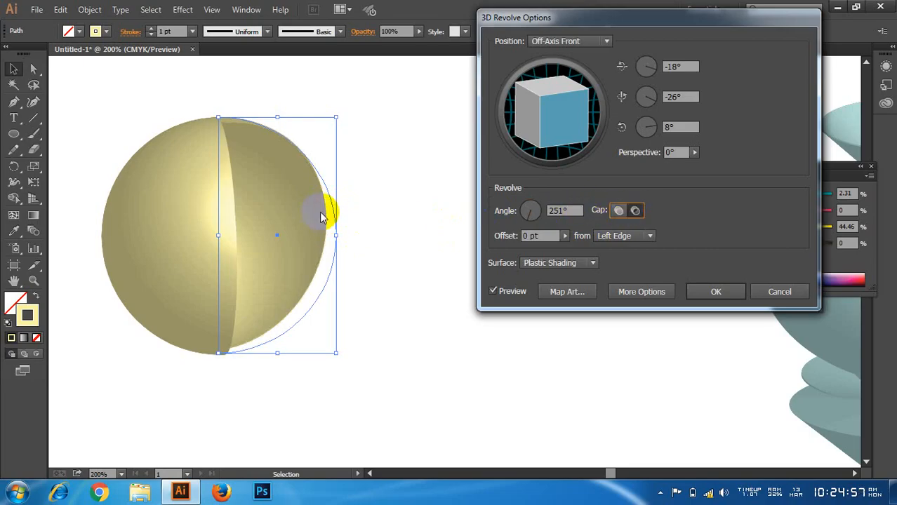
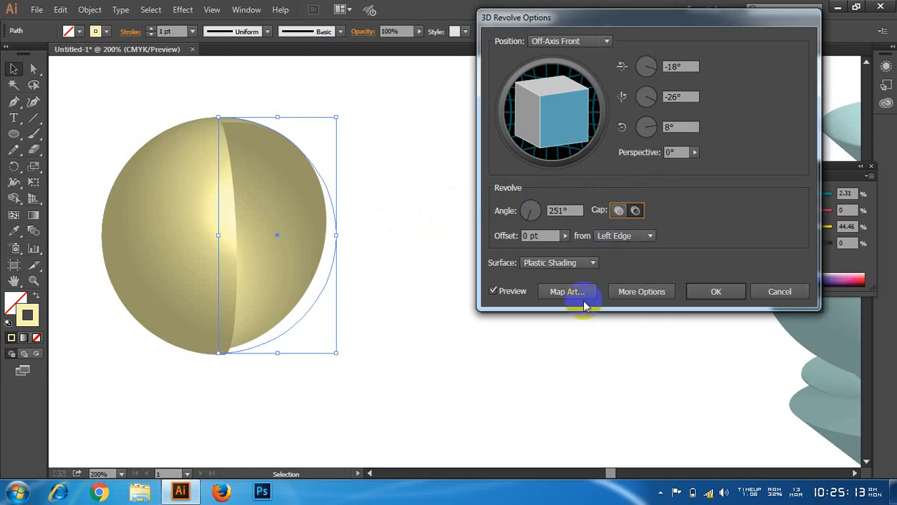
Step: Examine the surfaces available for mapping artwork on the partially revolved sphere, leaving the mapping unchanged
click(563, 294)
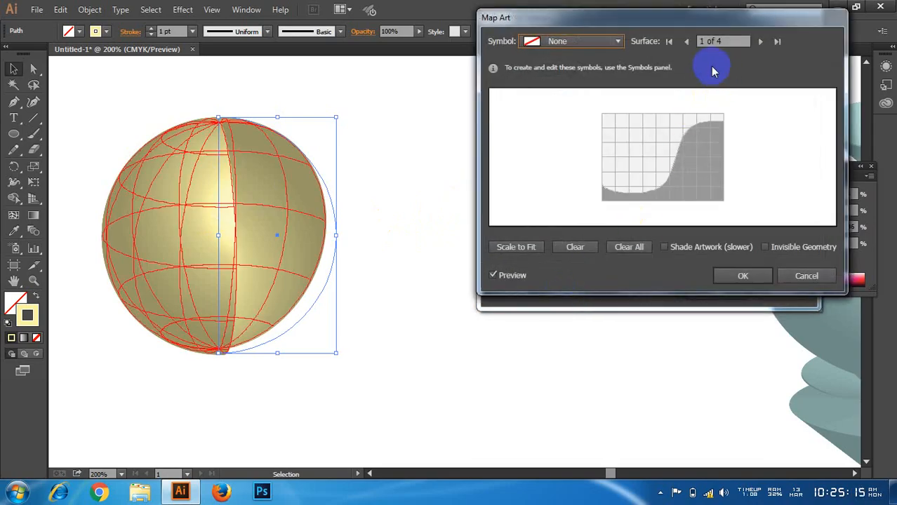
click(732, 41)
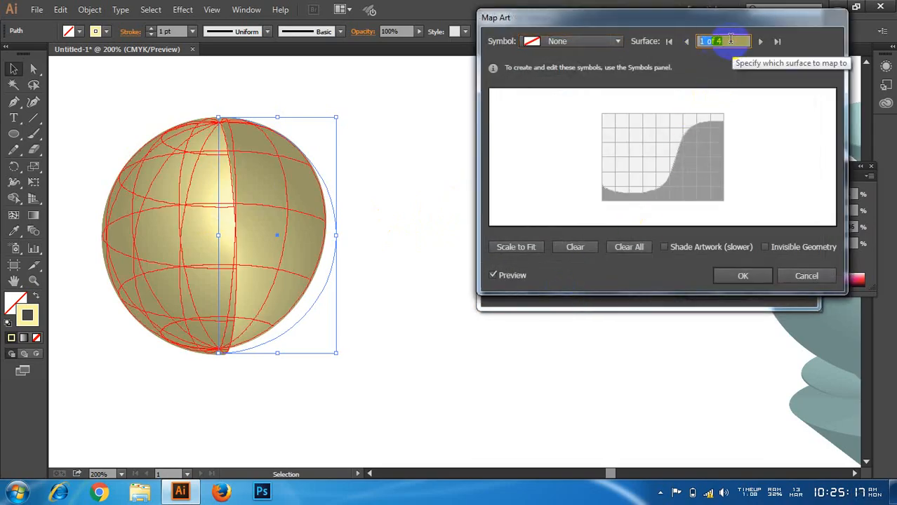
click(730, 40)
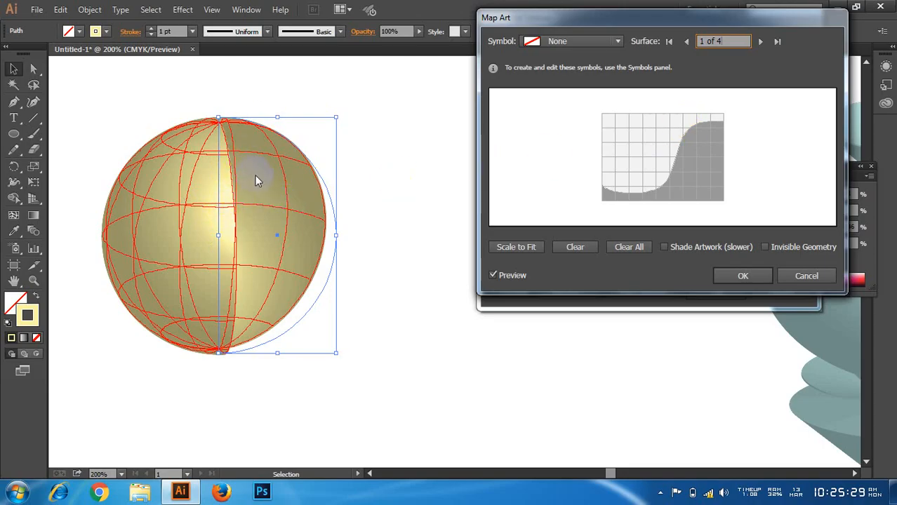
click(805, 276)
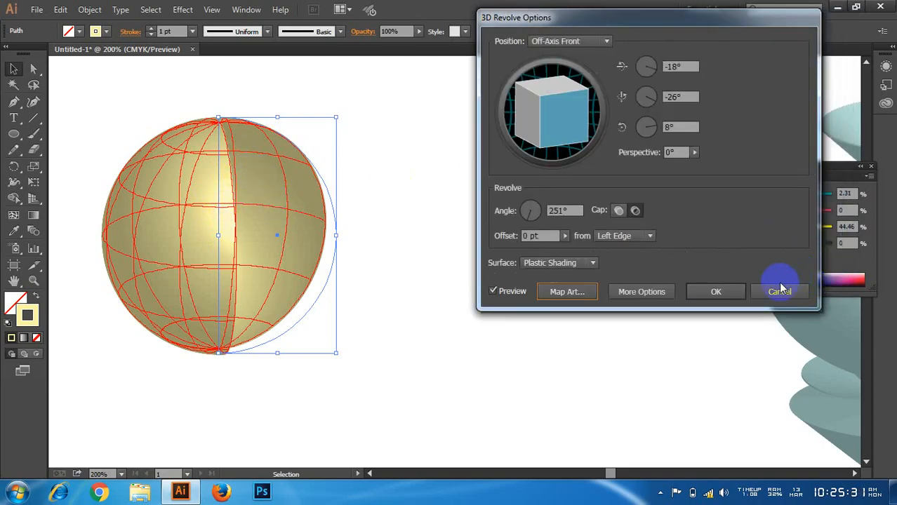
Step: Cancel the 3D revolve, move the plain semicircle up and to the left, and deselect it
click(778, 285)
drag(155, 80, 205, 182)
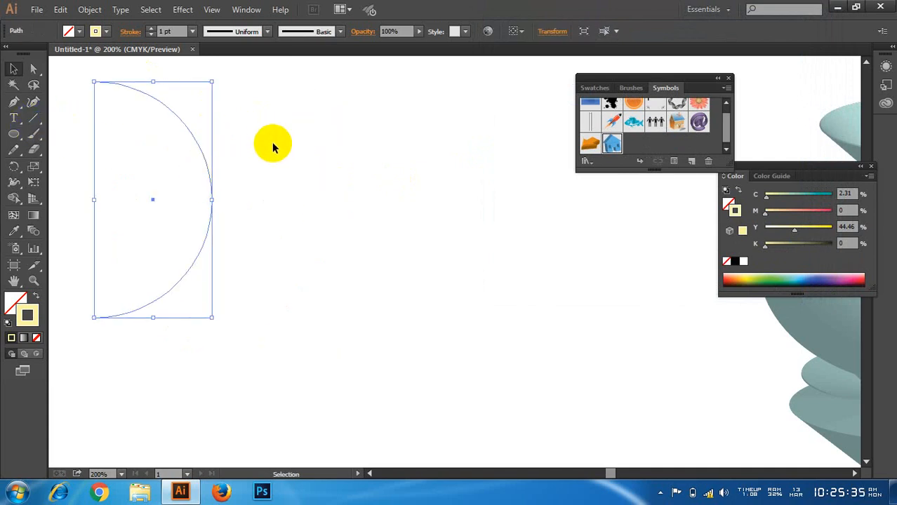
click(98, 154)
Step: Draw an open S-shaped wave with three anchor points to the right of the semicircle using the Pen tool
click(16, 139)
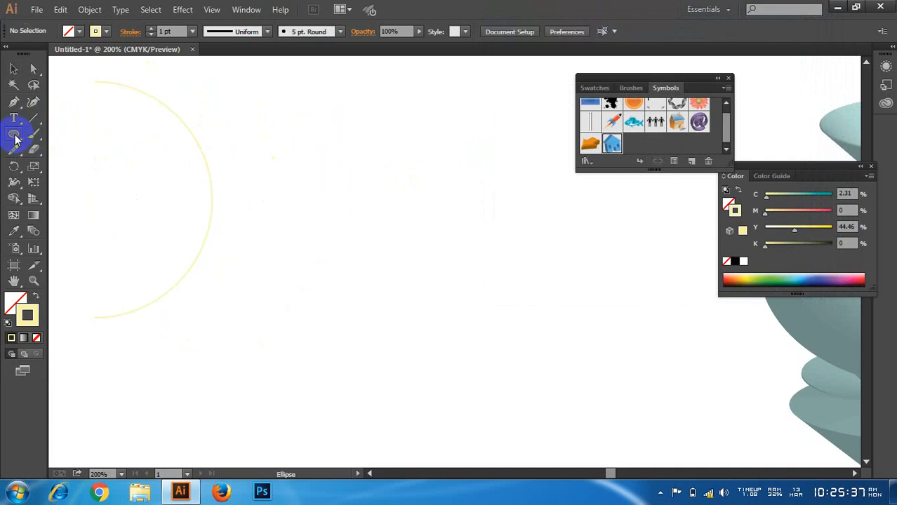
click(266, 279)
drag(362, 262, 412, 291)
drag(481, 238, 480, 227)
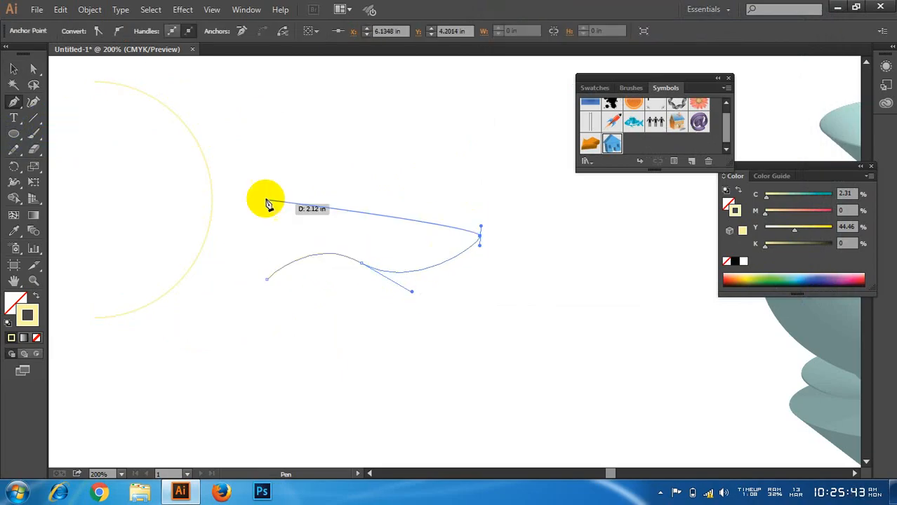
click(13, 68)
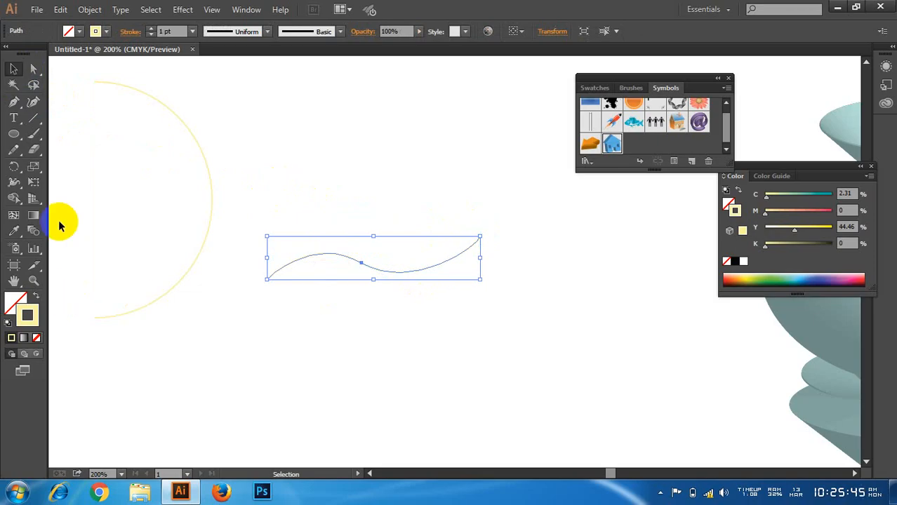
Step: Set the wave's stroke weight to 26 pt and stretch the wave wider horizontally
click(153, 31)
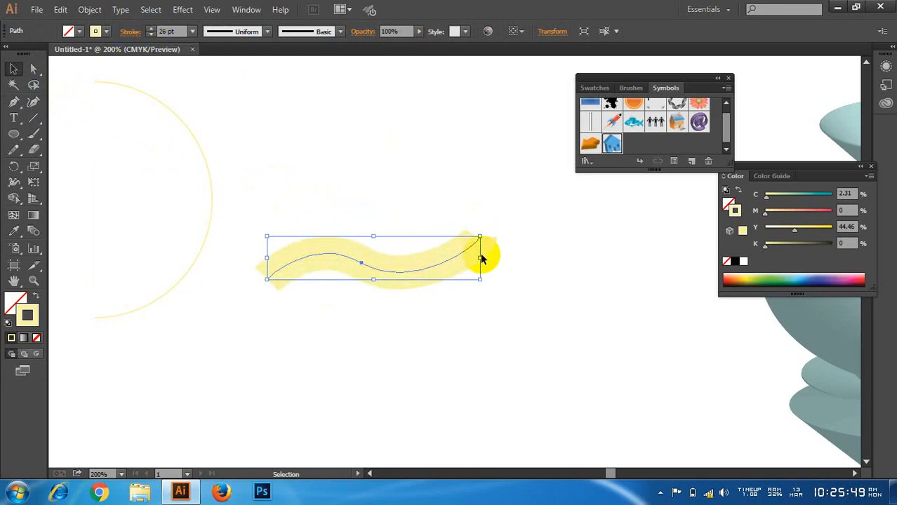
drag(480, 258, 578, 259)
drag(483, 276, 483, 276)
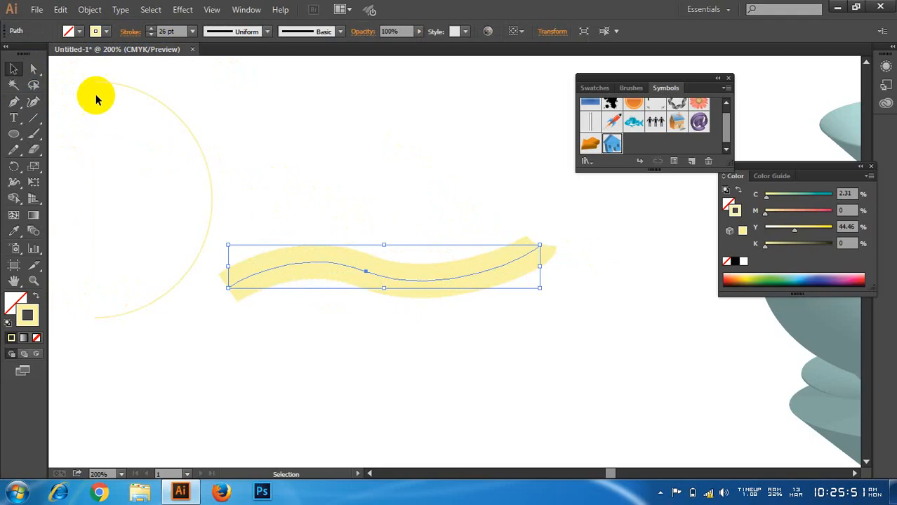
Step: Raise the anchor point at the wave's right end and shift the whole wave slightly up and left
click(33, 68)
click(540, 244)
drag(547, 249, 538, 219)
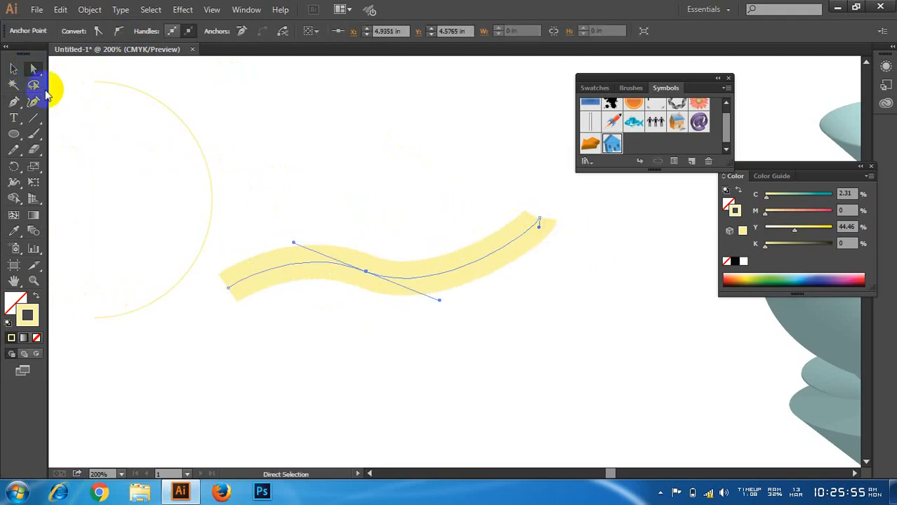
click(14, 69)
drag(362, 179, 437, 259)
Step: Expand the wave's fill and stroke into a filled ribbon shape
click(89, 11)
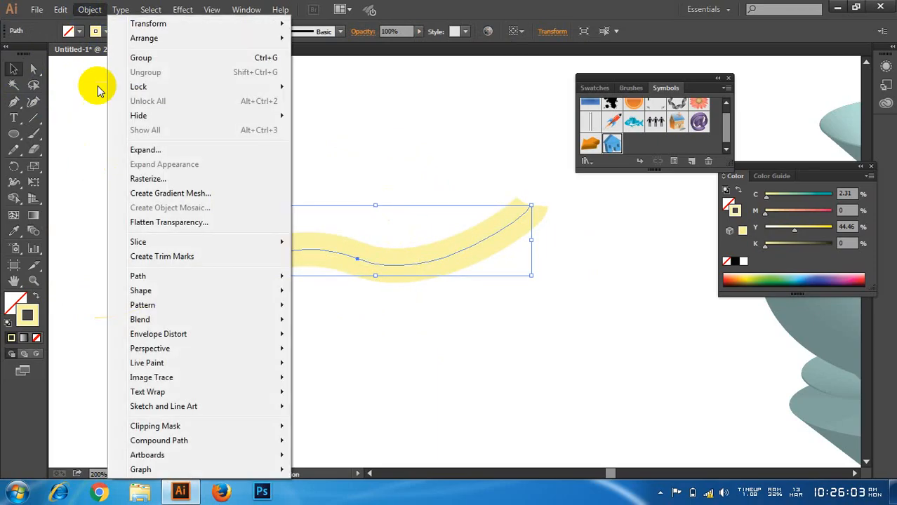
click(141, 148)
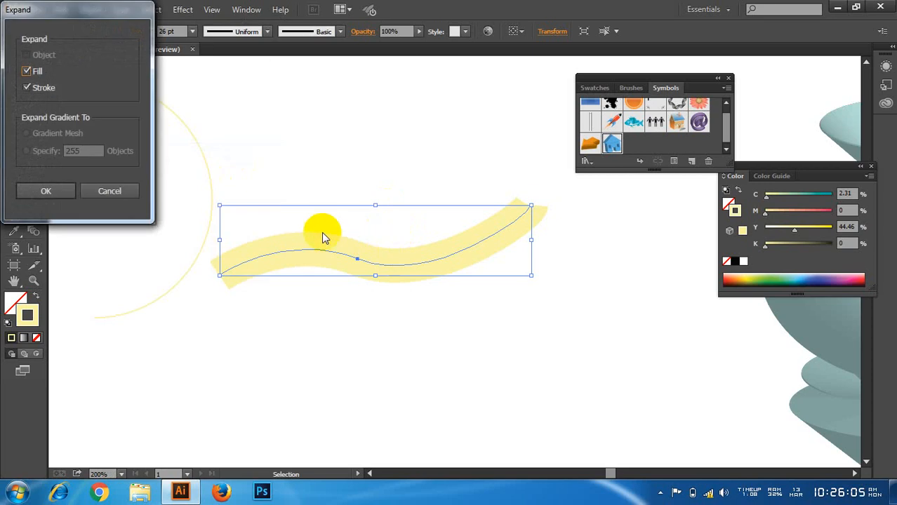
click(48, 192)
Step: Duplicate the ribbon downward four times to build an evenly spaced stack of five wavy ribbons
drag(374, 267, 424, 401)
scroll(434, 379, down, 3)
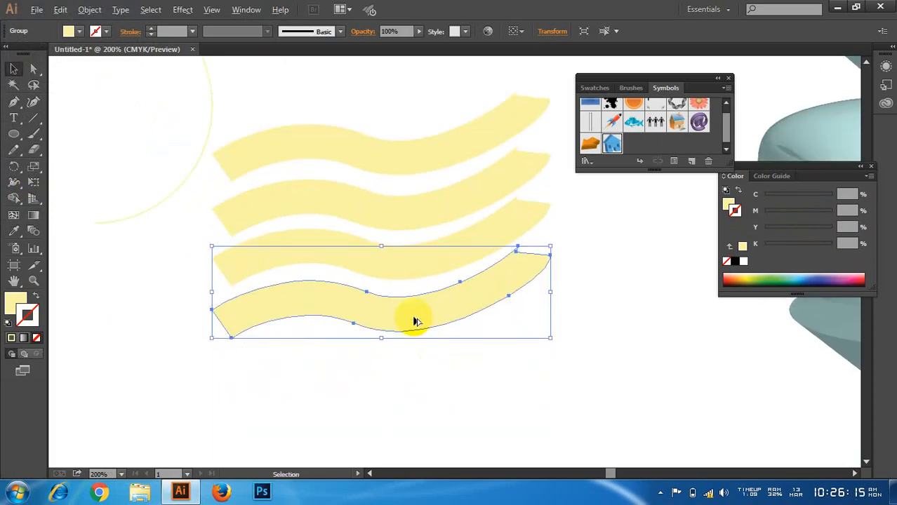
drag(414, 321, 415, 378)
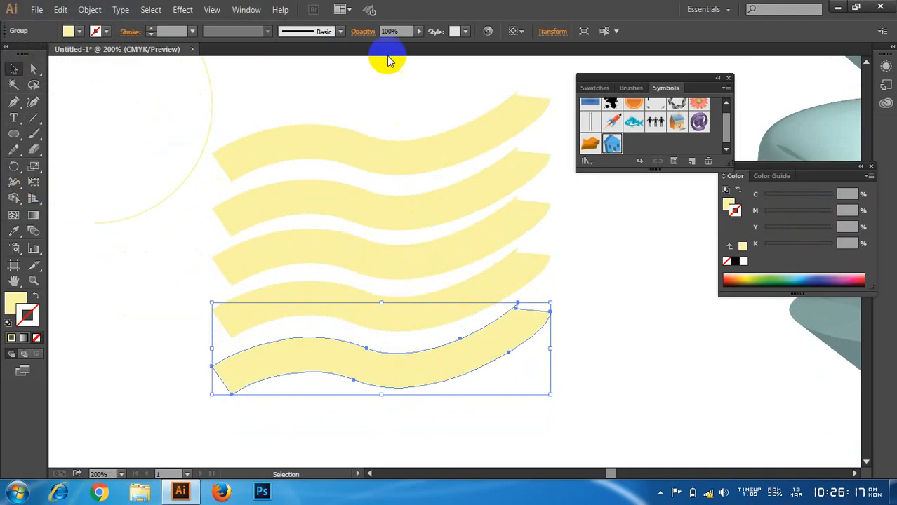
Step: Select all five ribbons, stretch them wider horizontally, and reposition the stack in the empty area beside the semicircle
drag(390, 61, 400, 42)
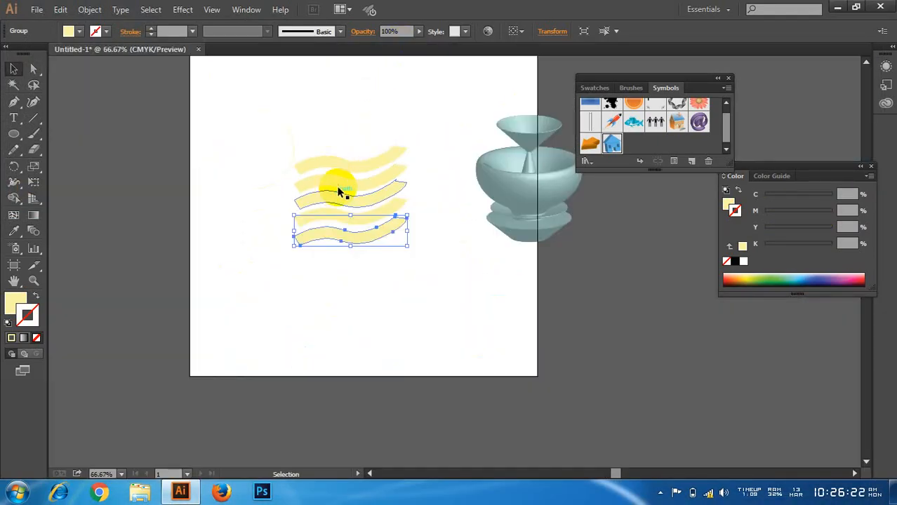
drag(354, 121, 381, 265)
drag(411, 195, 452, 203)
drag(454, 246, 412, 218)
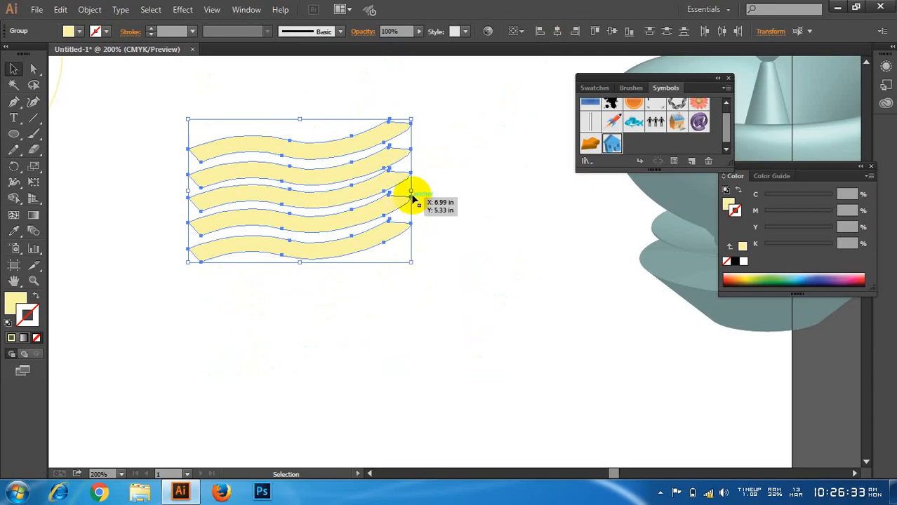
drag(410, 201, 429, 201)
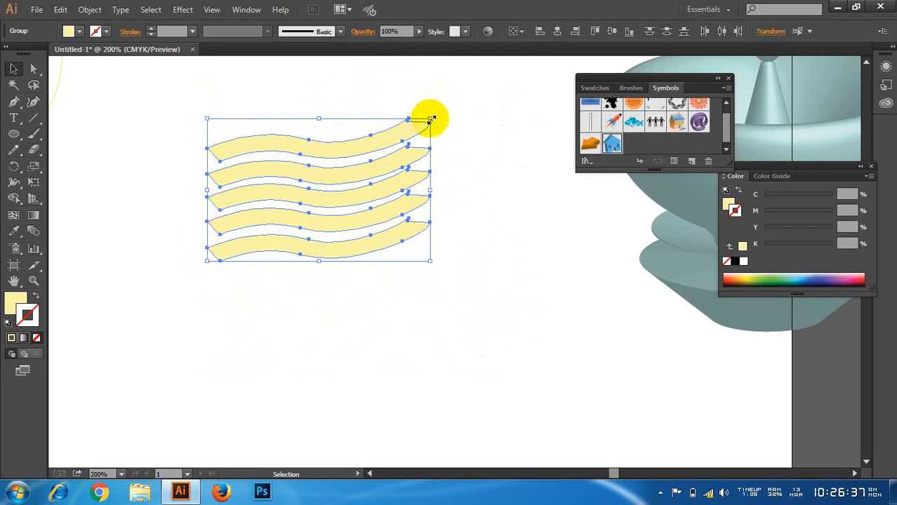
drag(431, 119, 526, 116)
drag(456, 140, 409, 177)
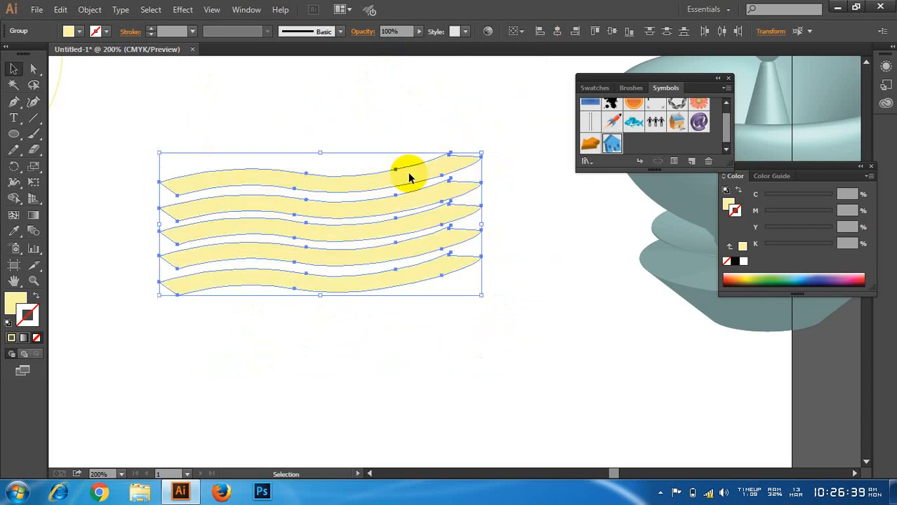
click(366, 100)
Step: Fill the second ribbon from the top with light blue a5e5f9
scroll(364, 101, up, 1)
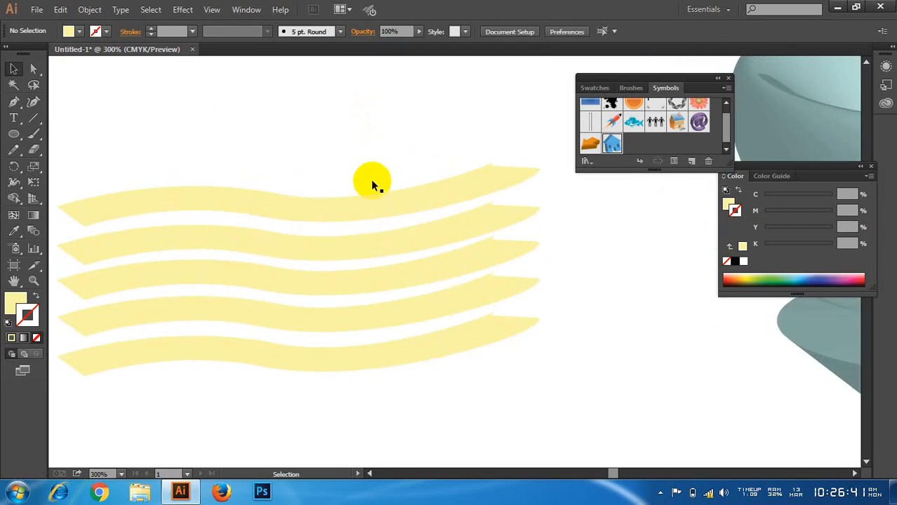
click(266, 254)
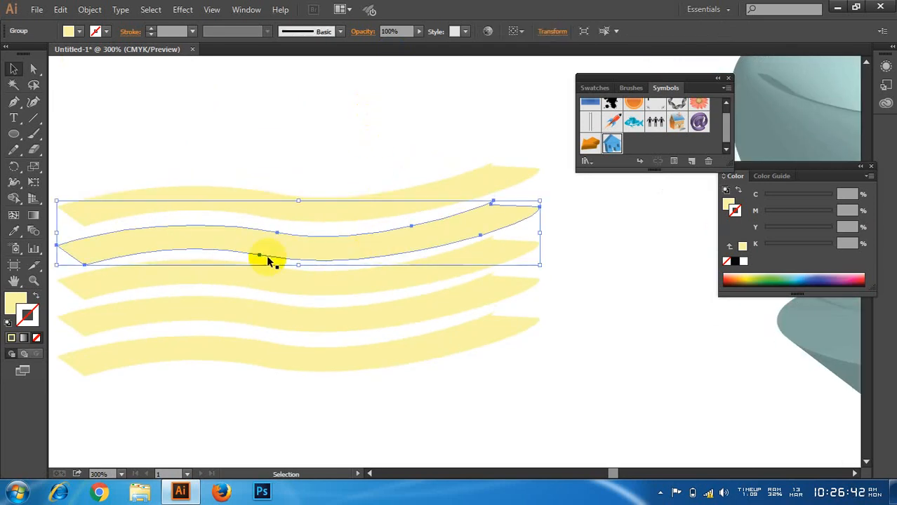
double_click(19, 300)
click(201, 122)
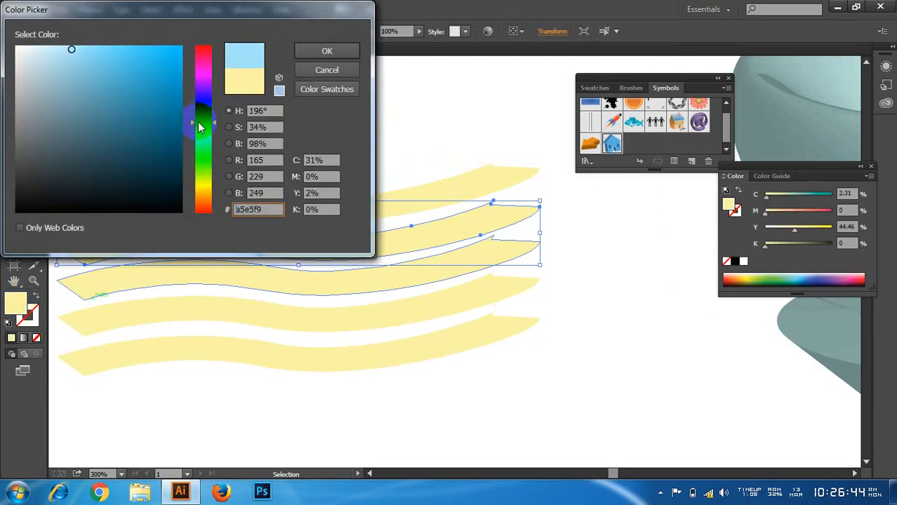
click(309, 55)
click(390, 385)
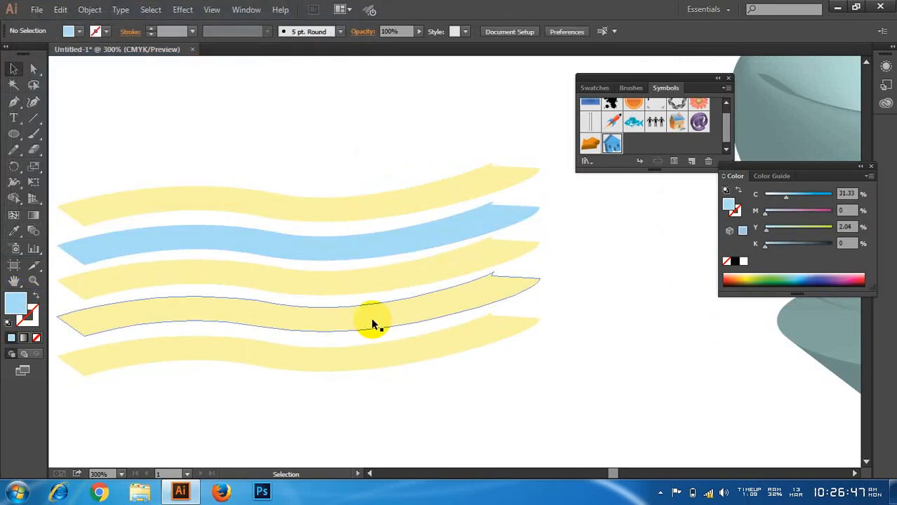
Step: Copy the second ribbon's light blue fill onto the fourth ribbon with the Eyedropper
click(373, 324)
key(i)
click(360, 244)
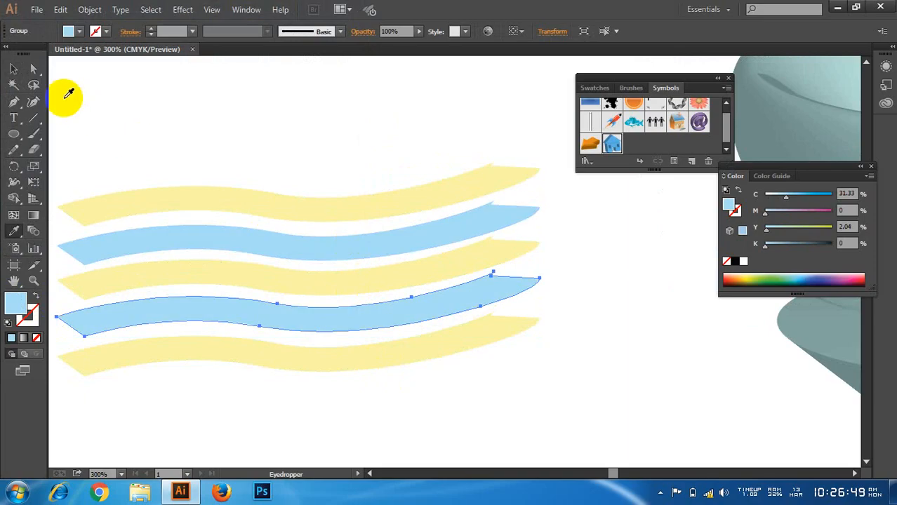
click(14, 70)
click(249, 139)
click(660, 492)
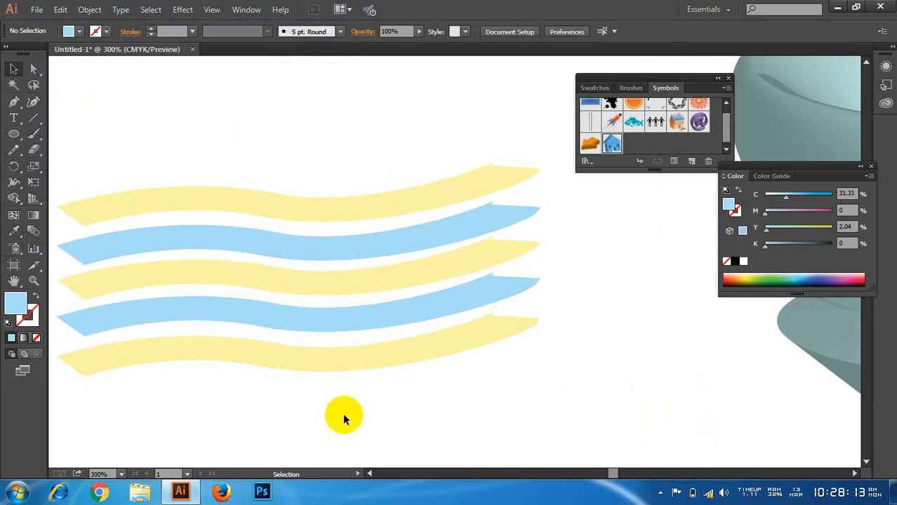
Step: Fill the middle ribbon with light red f9a5a5
click(311, 286)
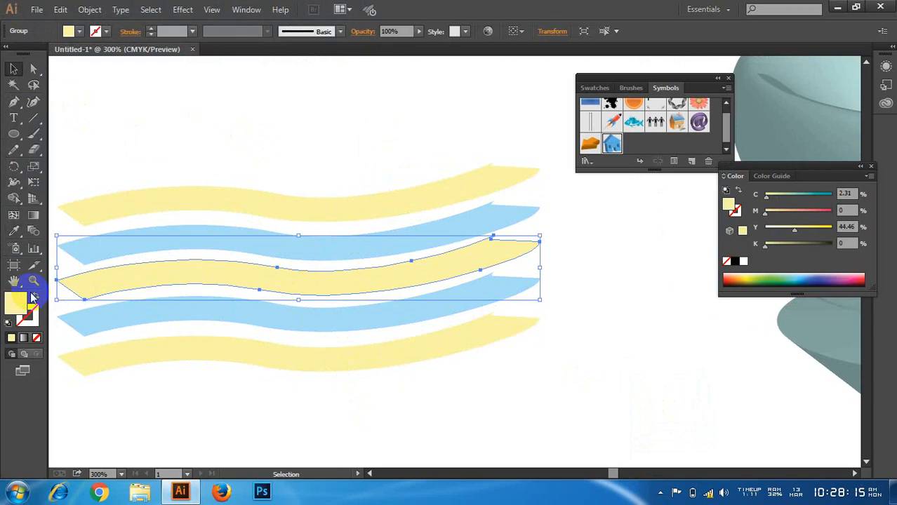
double_click(19, 305)
click(202, 56)
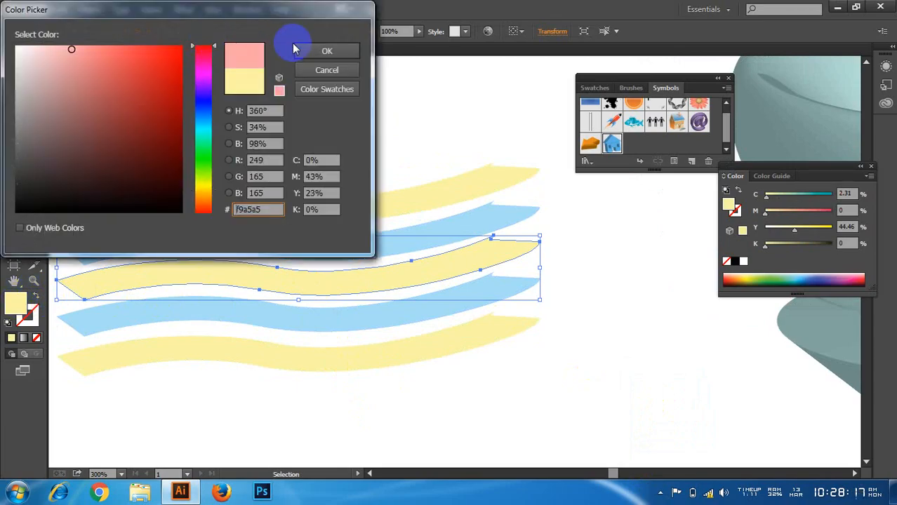
click(321, 56)
click(428, 367)
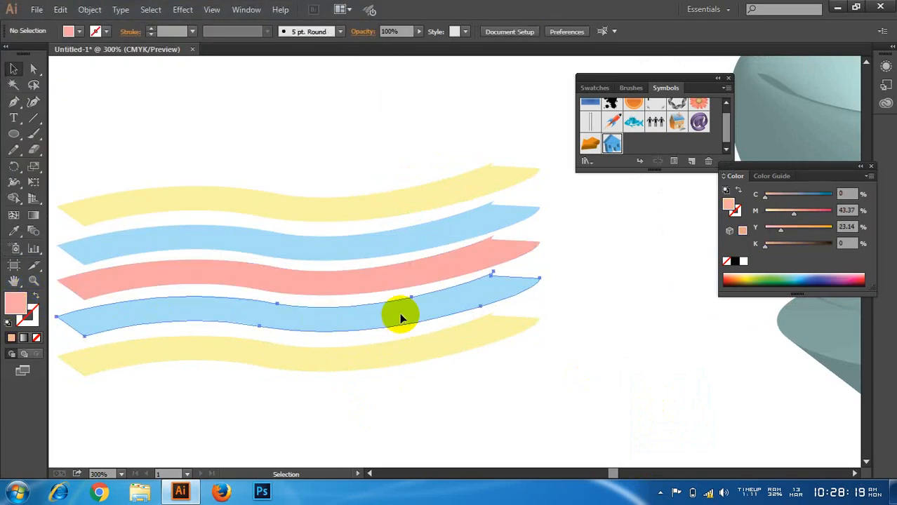
Step: Change the fourth ribbon's fill to yellow ffee71
click(60, 308)
double_click(19, 305)
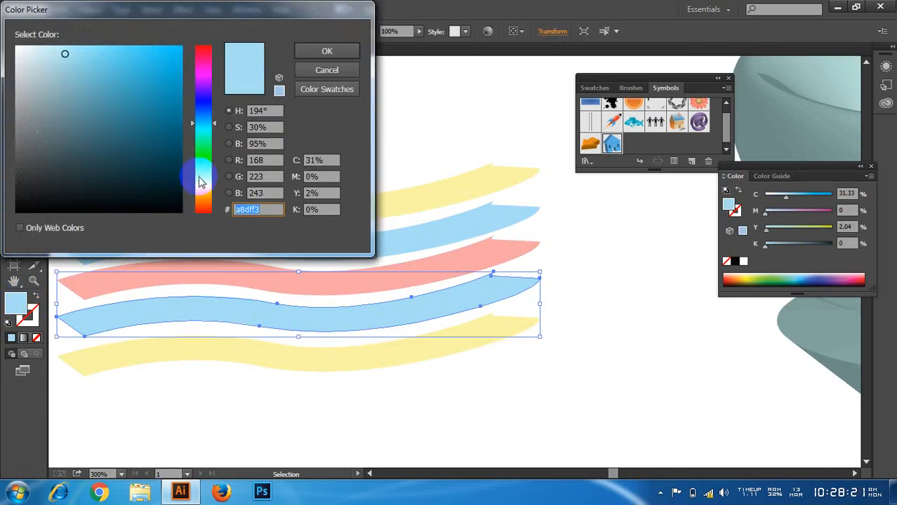
click(202, 190)
click(108, 47)
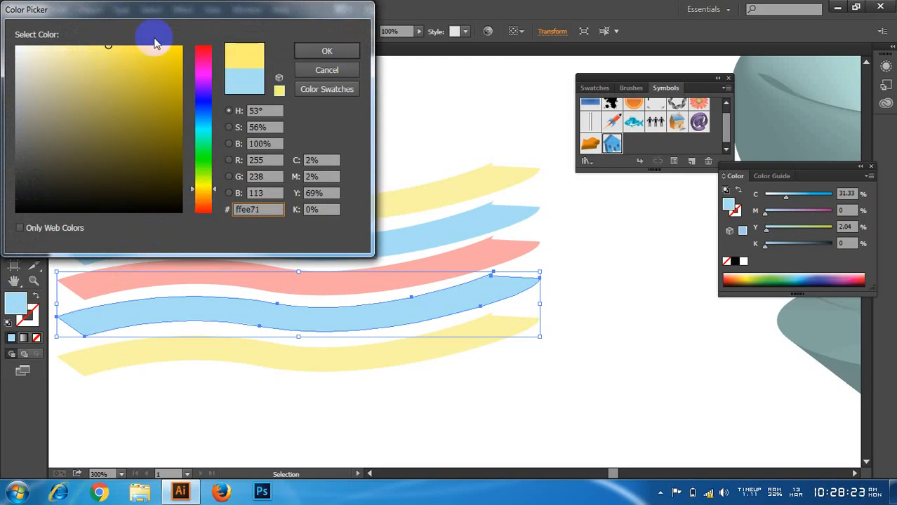
click(306, 52)
Step: Fill the bottom ribbon with a soft green of C 40.04, M 0, Y 46.6, K 0 and deselect it
click(438, 361)
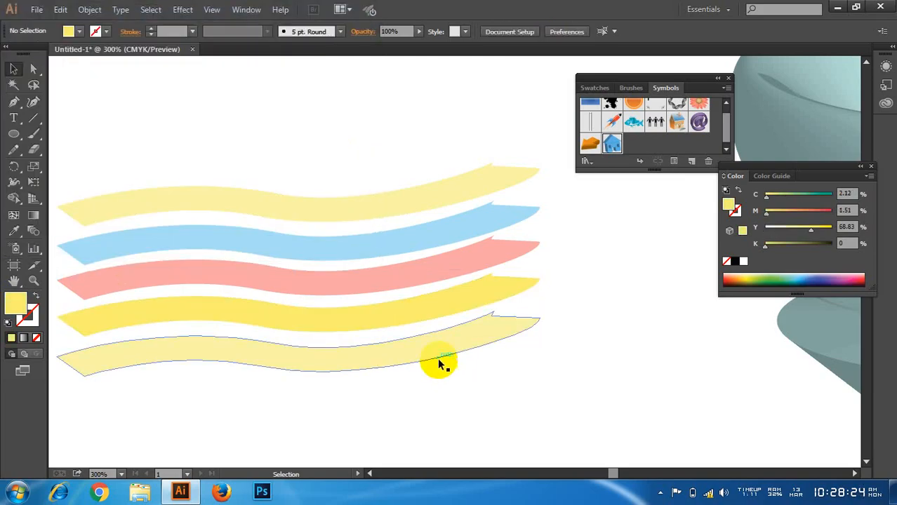
double_click(15, 302)
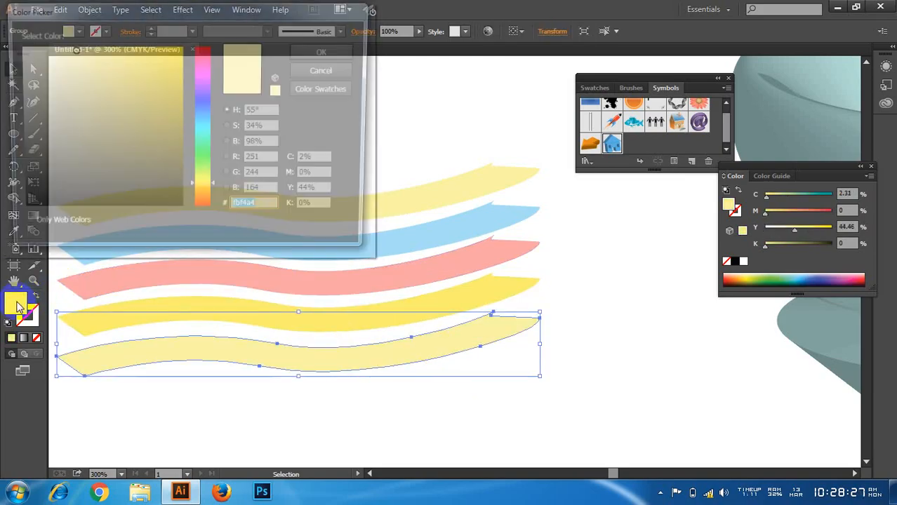
click(203, 148)
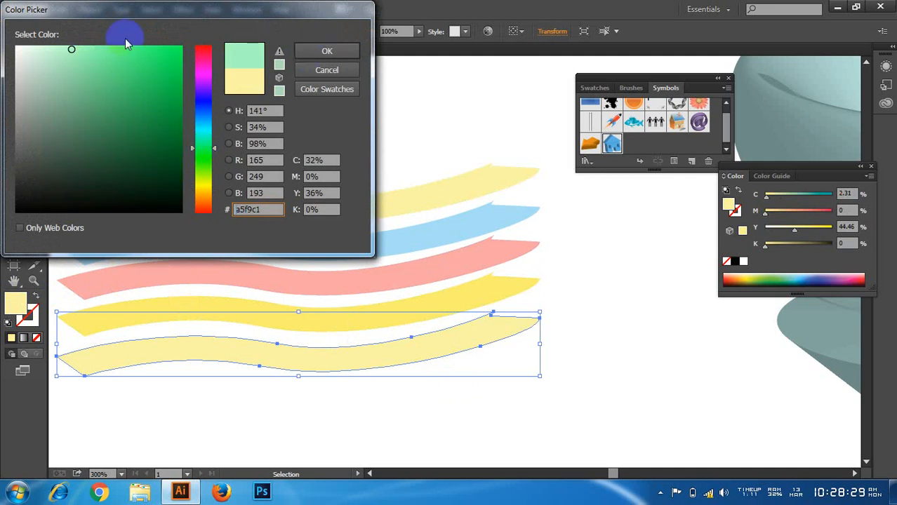
click(98, 47)
click(304, 50)
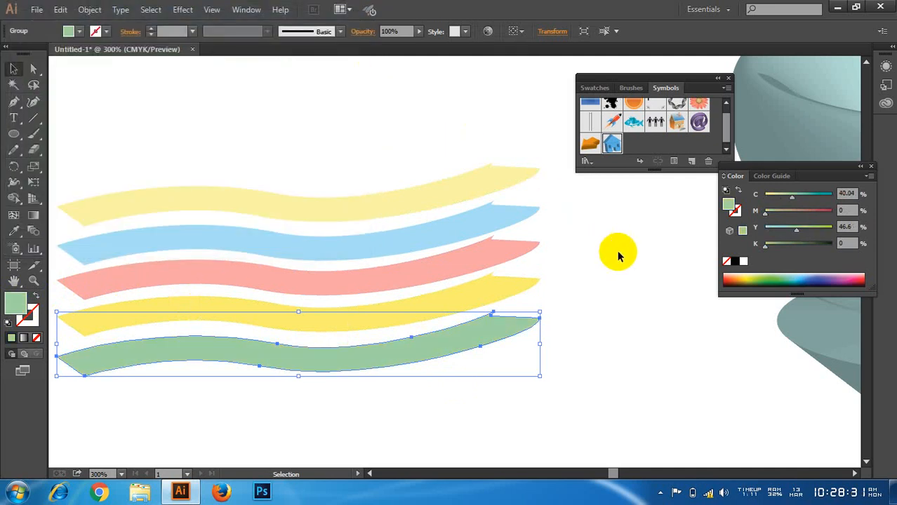
click(604, 259)
scroll(364, 323, down, 1)
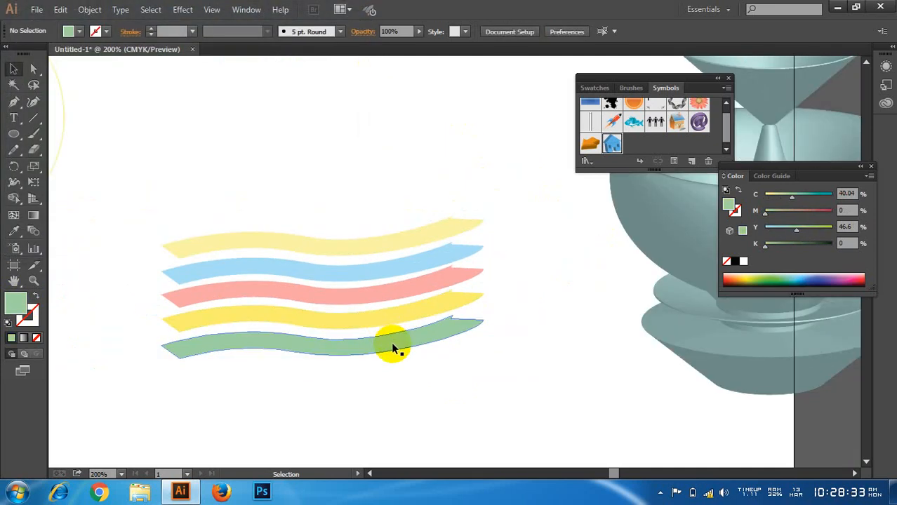
Step: Save all five wavy ribbons as a Movie Clip symbol named New Symbol
drag(344, 264, 409, 384)
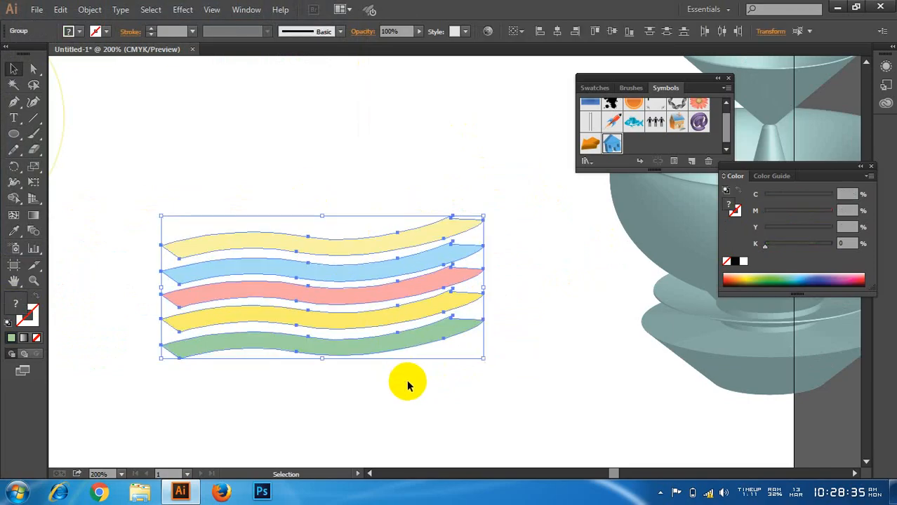
scroll(406, 379, down, 1)
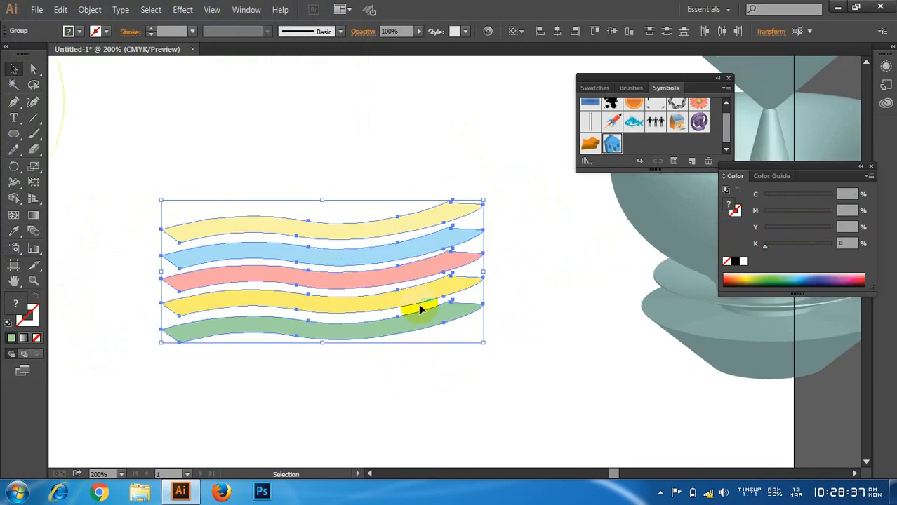
drag(402, 228, 646, 141)
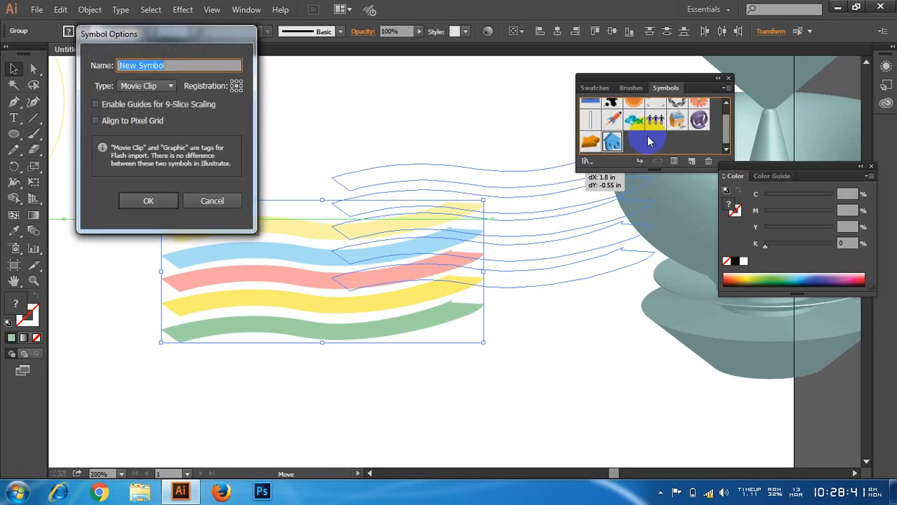
click(143, 200)
click(634, 145)
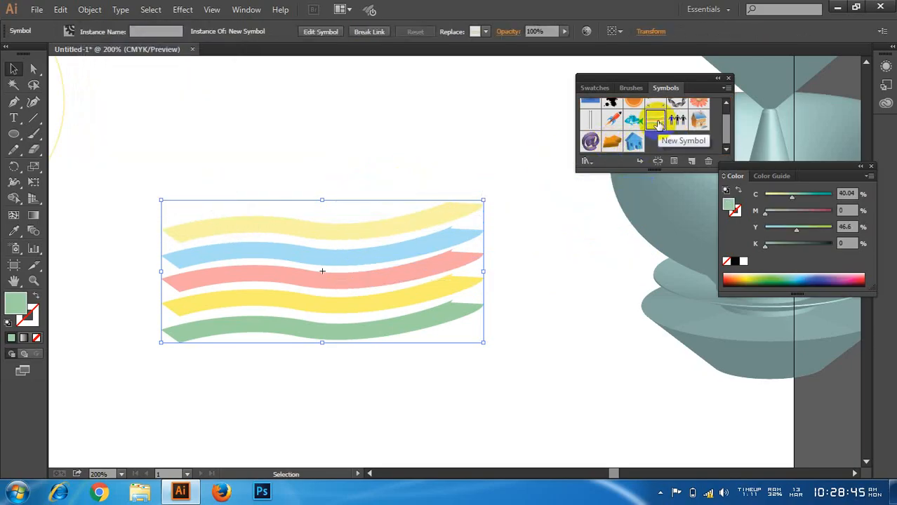
Step: Delete the ribbon symbol instance from the artboard
drag(321, 233, 301, 223)
key(Delete)
key(ctrl+1)
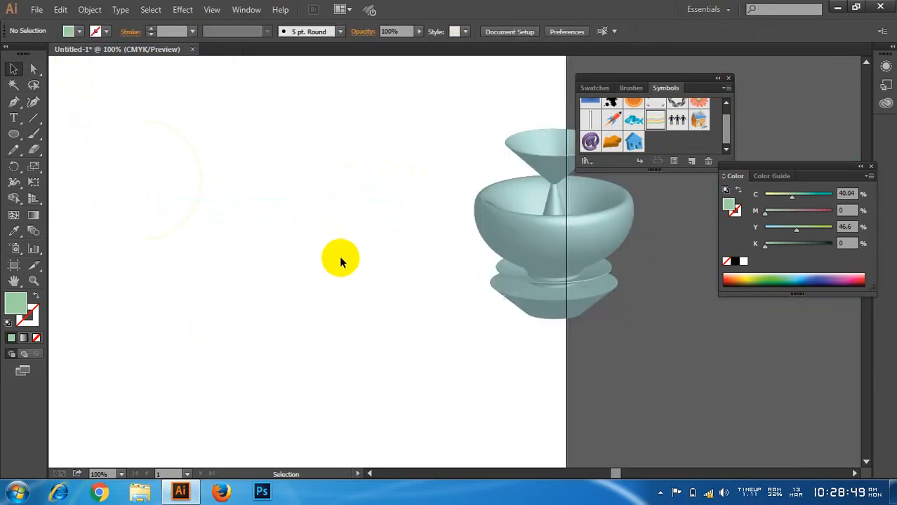
Step: Apply a 360° 3D Revolve effect from the left edge to the semicircle, with the preview switched on
click(142, 172)
drag(198, 186, 290, 238)
scroll(255, 236, up, 2)
drag(388, 200, 269, 291)
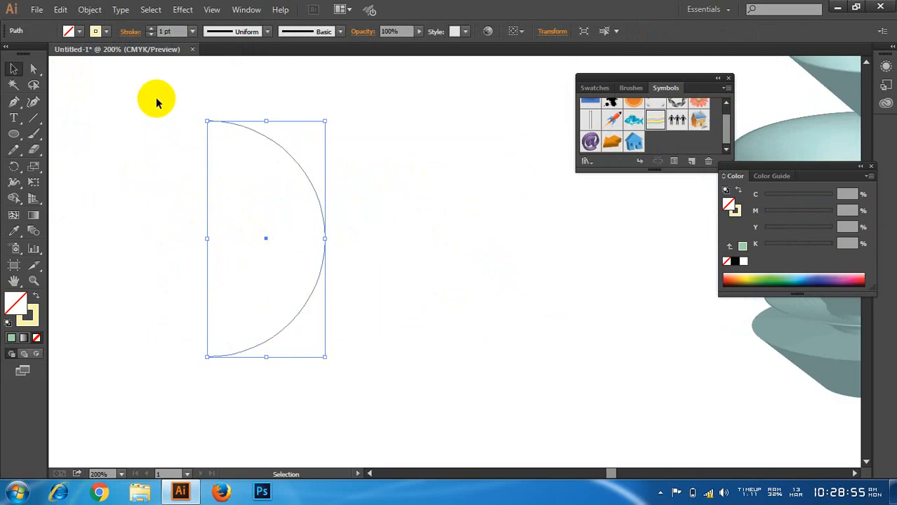
click(183, 9)
mouse_move(249, 85)
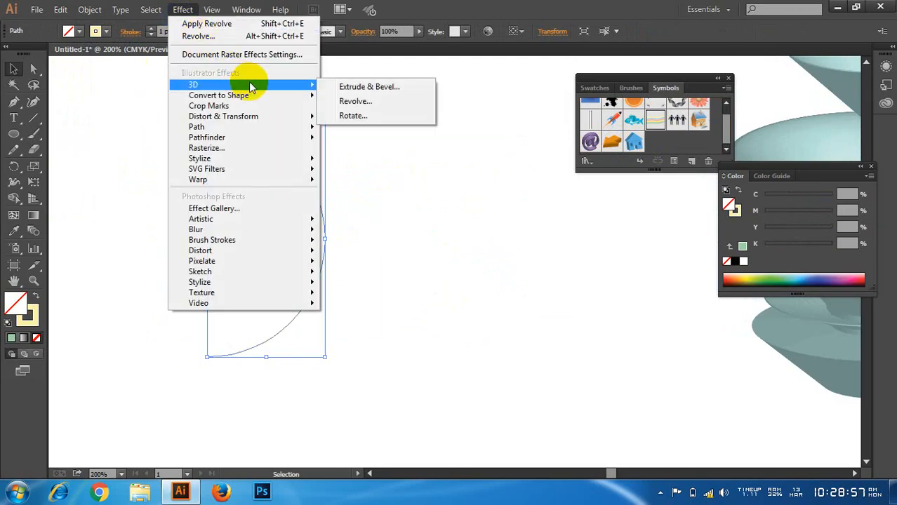
click(361, 99)
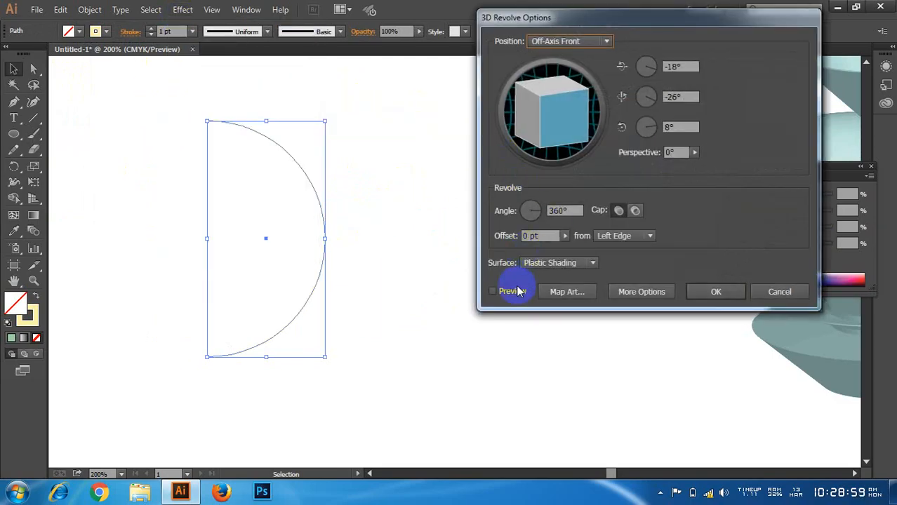
click(494, 291)
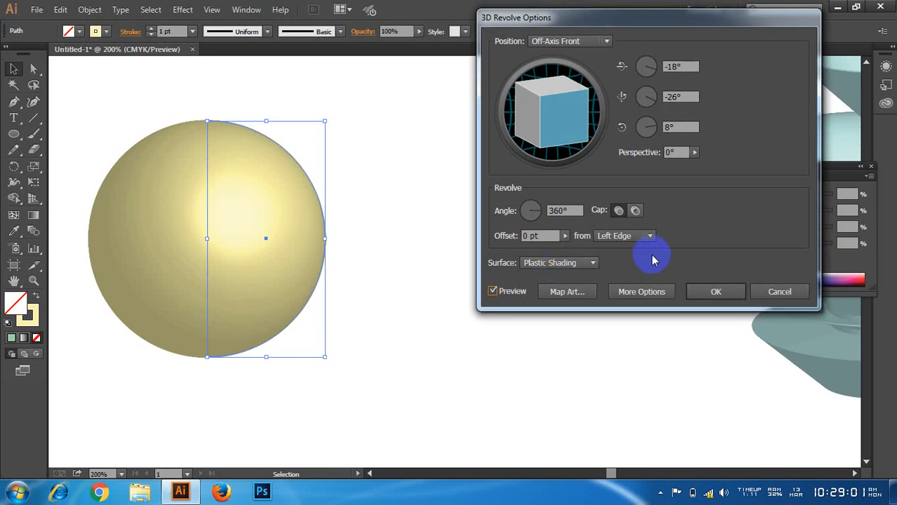
Step: Map New Symbol onto surface 1 of 2 and stretch the ribbons to cover the whole surface grid
click(567, 293)
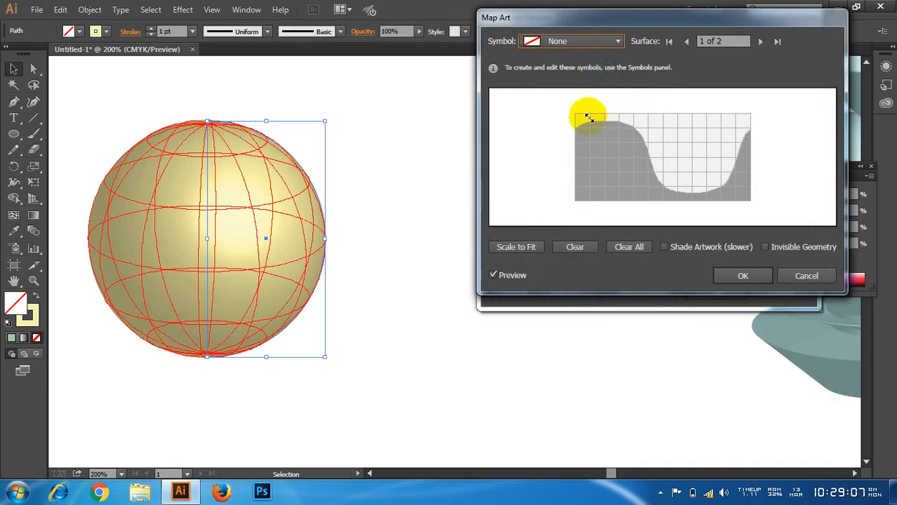
click(546, 41)
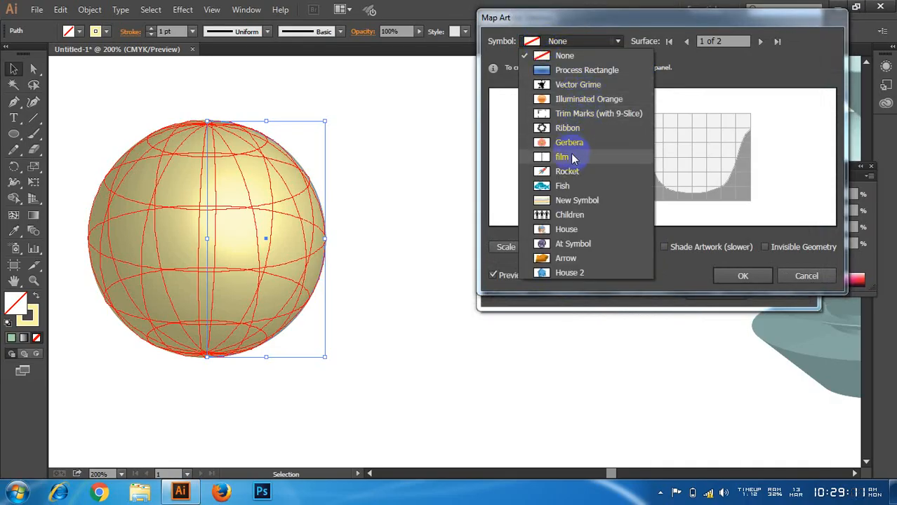
click(574, 201)
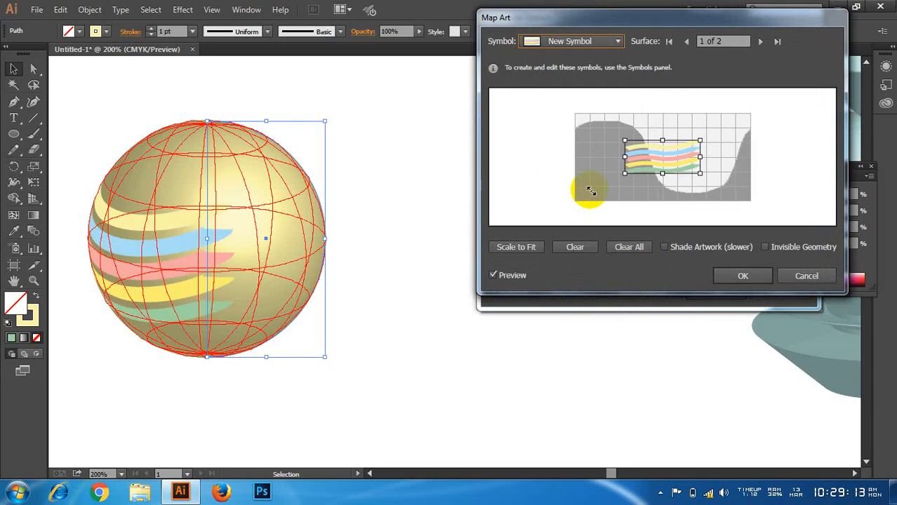
drag(701, 157, 754, 155)
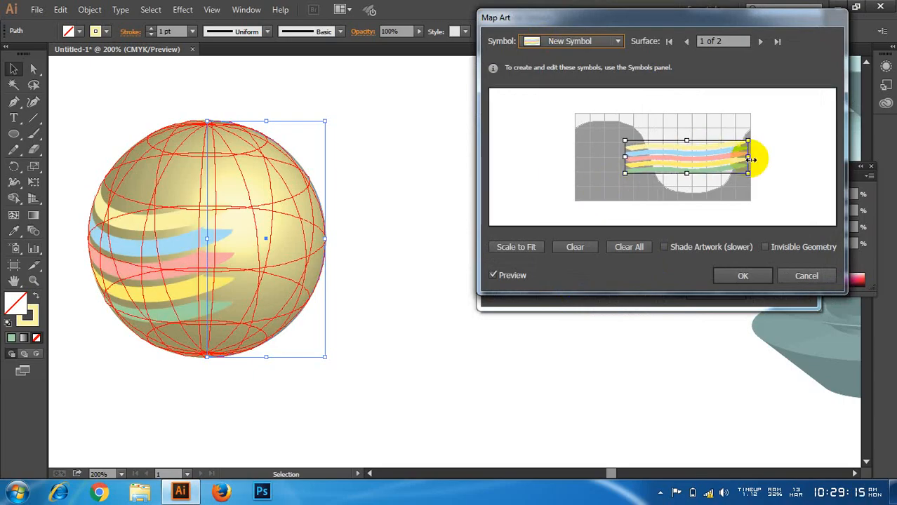
drag(626, 157, 577, 156)
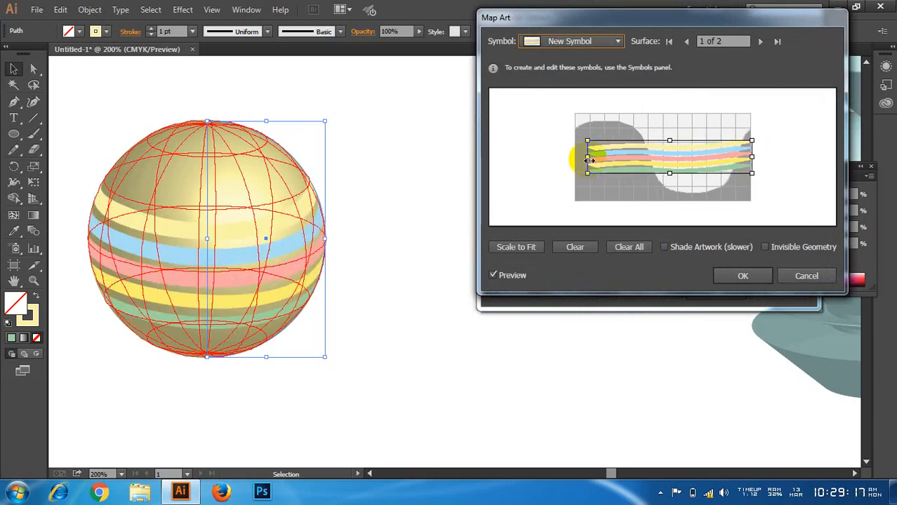
drag(664, 140, 662, 114)
drag(662, 173, 663, 198)
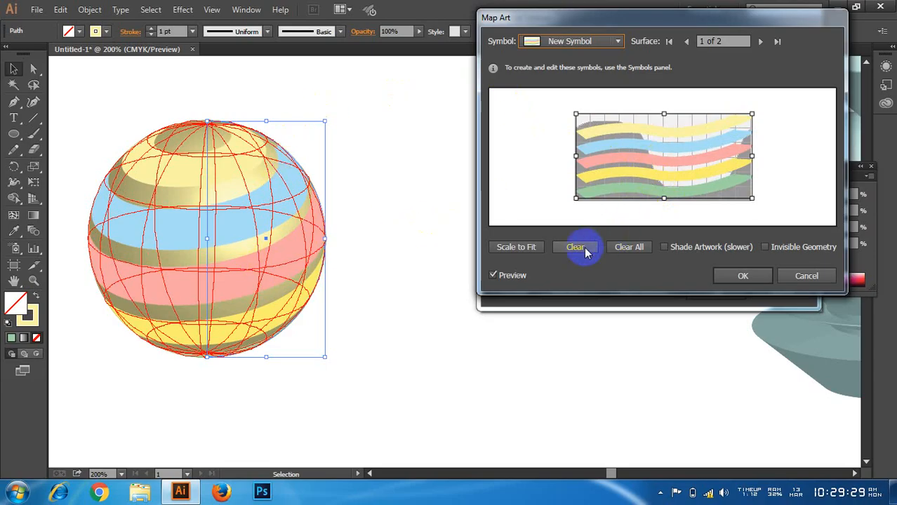
Step: Enable Shade Artwork and Invisible Geometry, extend the mapped ribbons slightly downward, and apply the map and the revolve
click(666, 249)
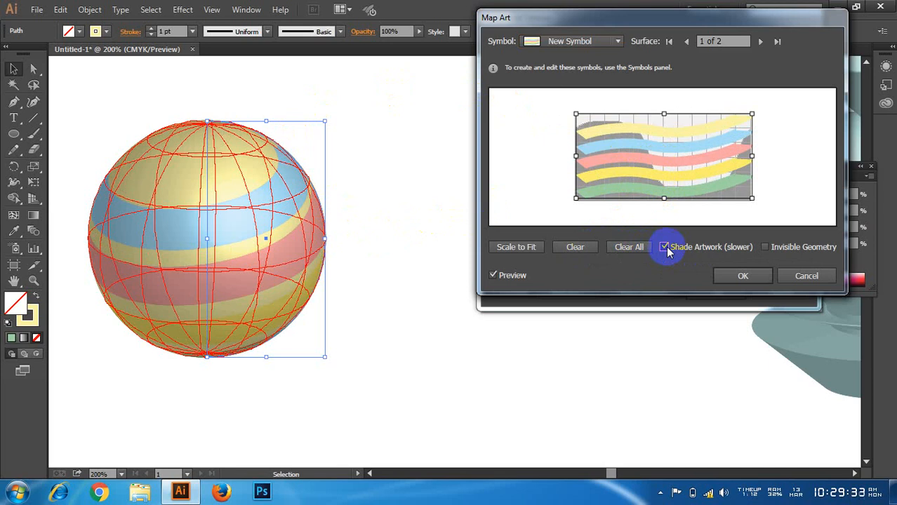
click(667, 250)
click(690, 249)
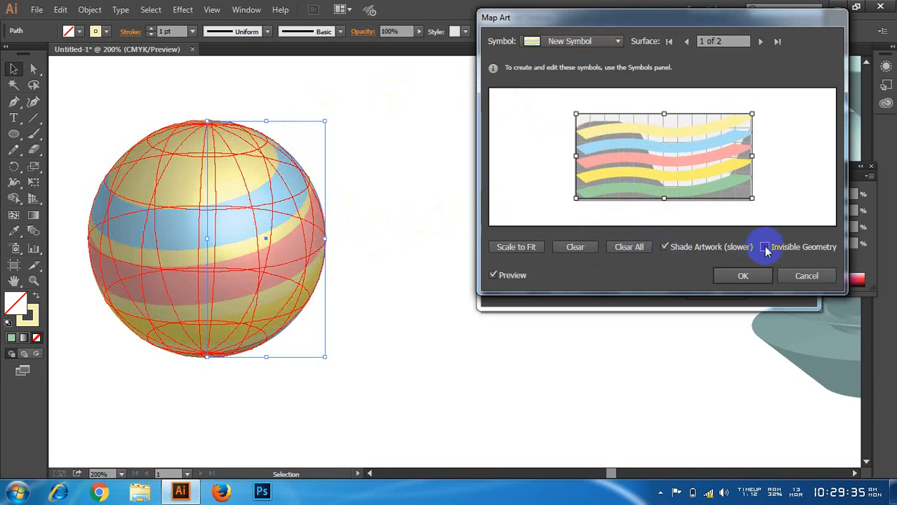
click(766, 248)
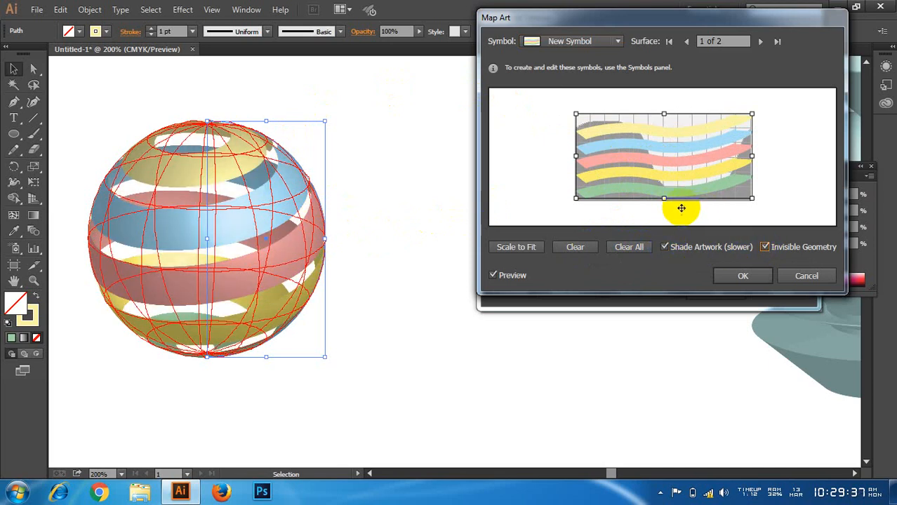
drag(663, 198, 664, 203)
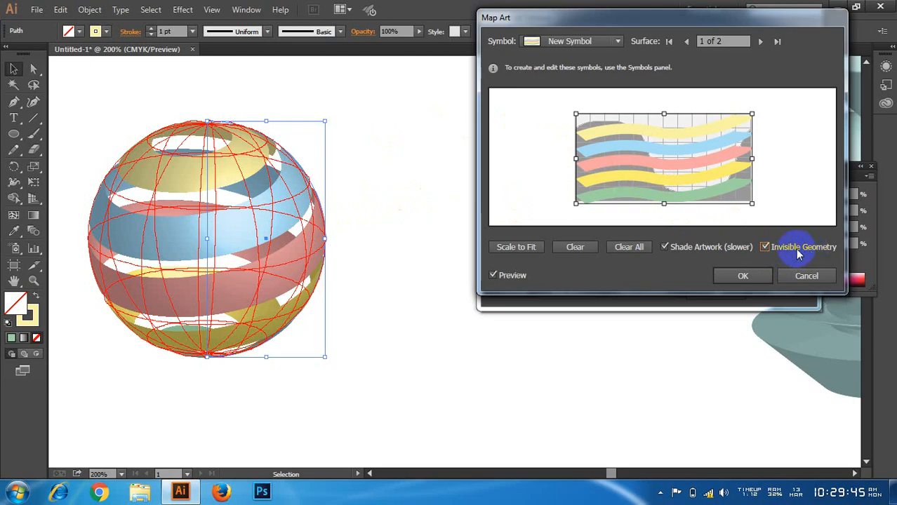
click(663, 248)
click(663, 247)
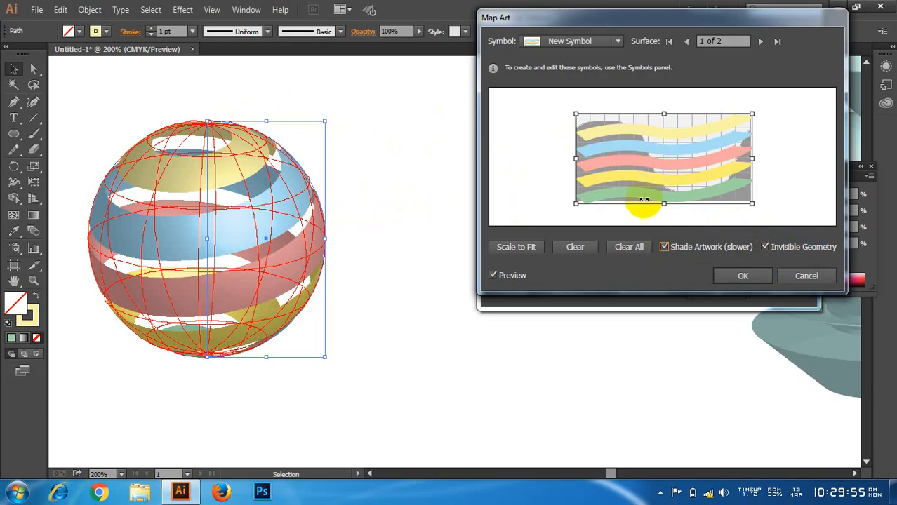
click(737, 275)
click(719, 291)
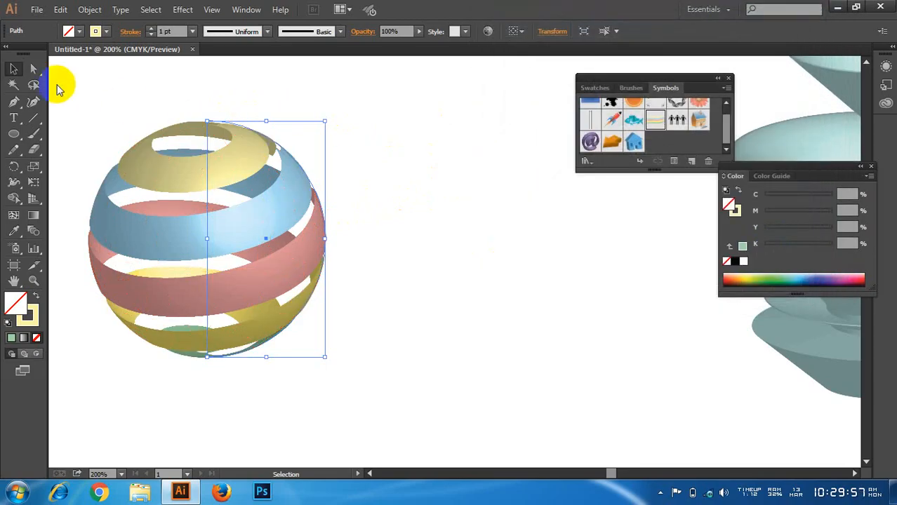
Step: Move the striped sphere slightly right and down on the artboard, and deselect it
click(88, 104)
drag(277, 219, 329, 232)
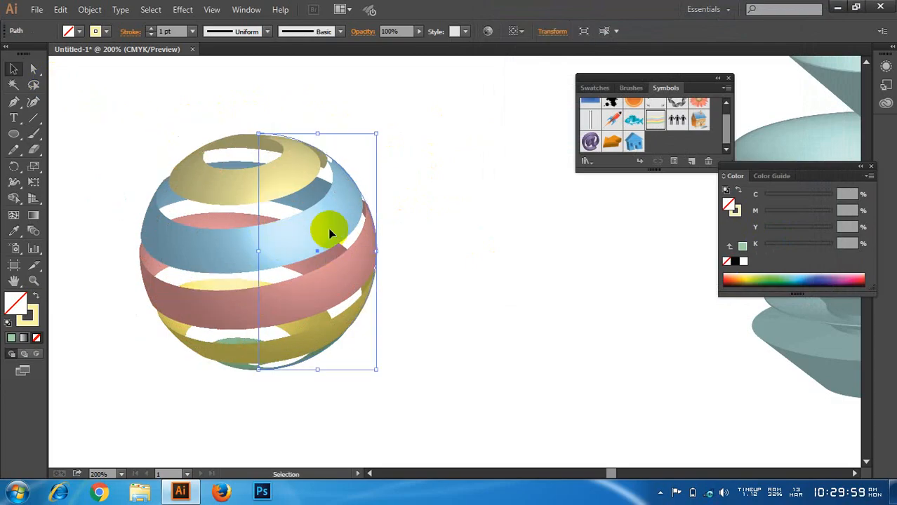
click(439, 210)
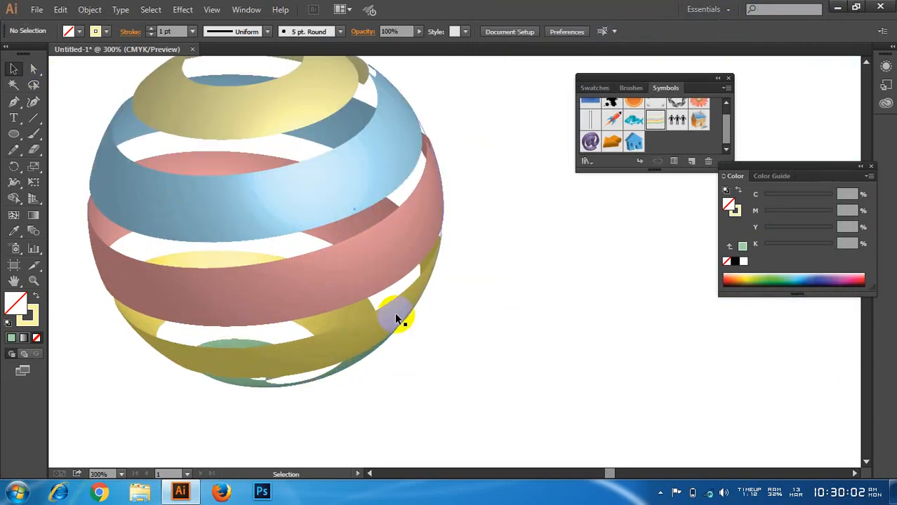
scroll(562, 312, up, 1)
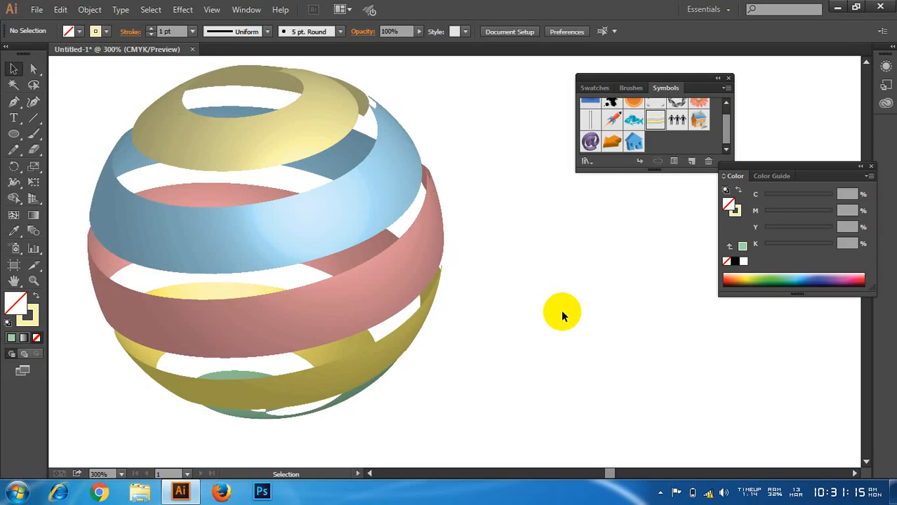
Step: Move the revolved bowl fully onto the artboard beside the striped sphere
scroll(305, 293, down, 2)
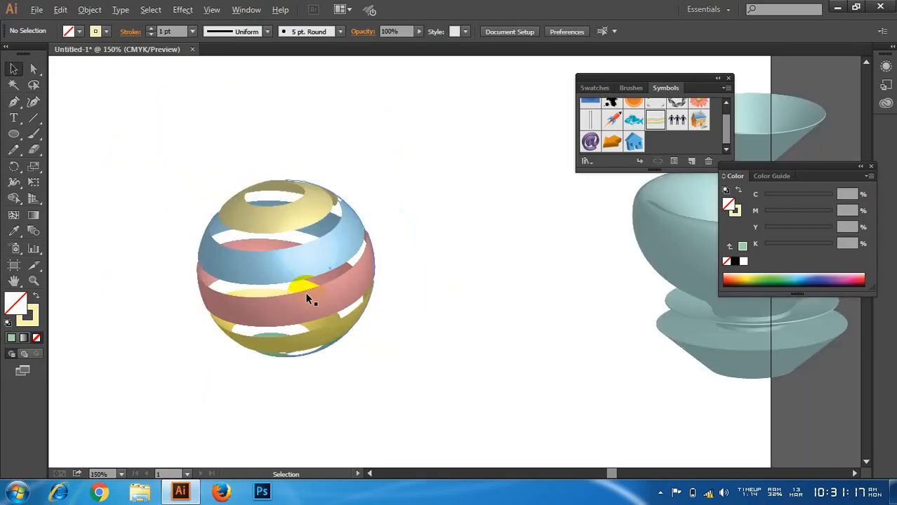
drag(382, 281, 197, 286)
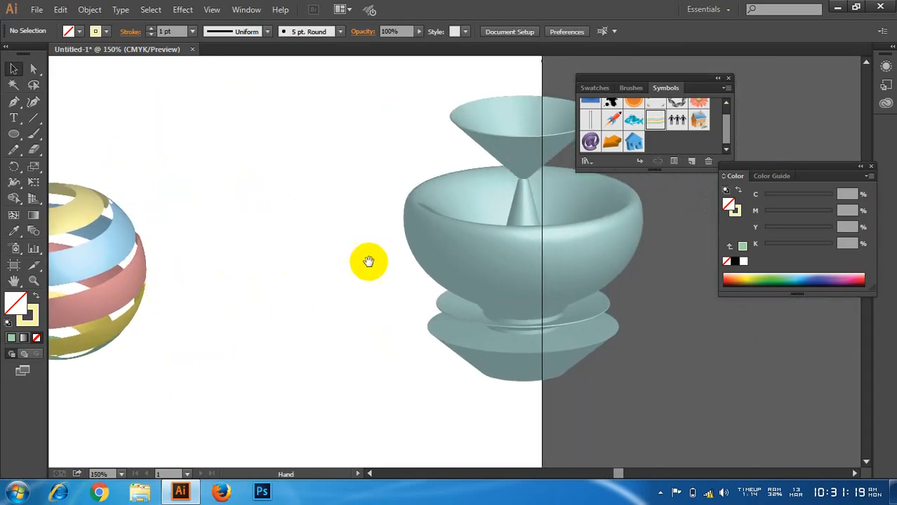
drag(369, 262, 283, 269)
drag(475, 265, 343, 271)
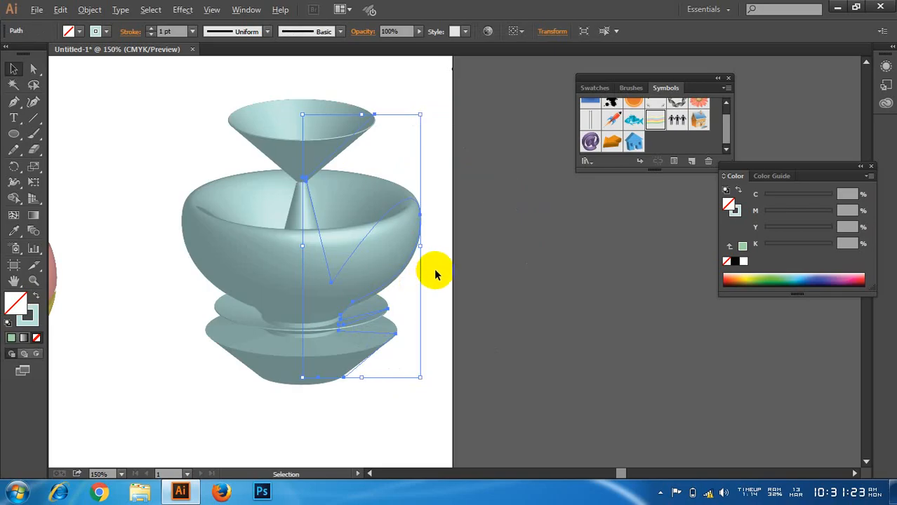
scroll(434, 268, down, 1)
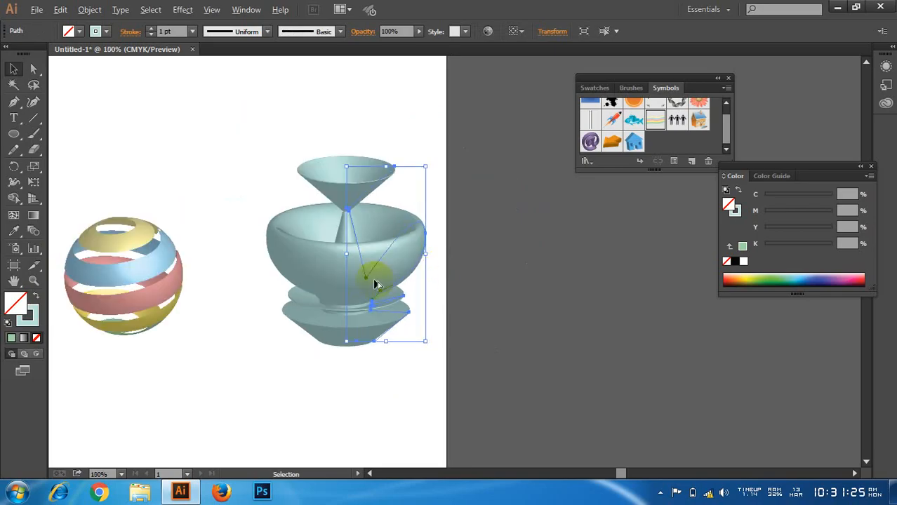
scroll(374, 284, down, 1)
scroll(209, 282, up, 1)
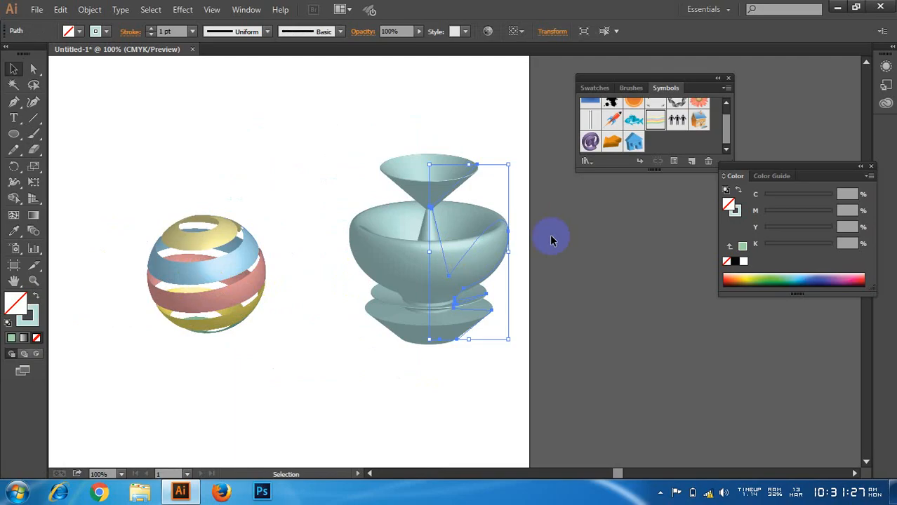
scroll(553, 261, up, 1)
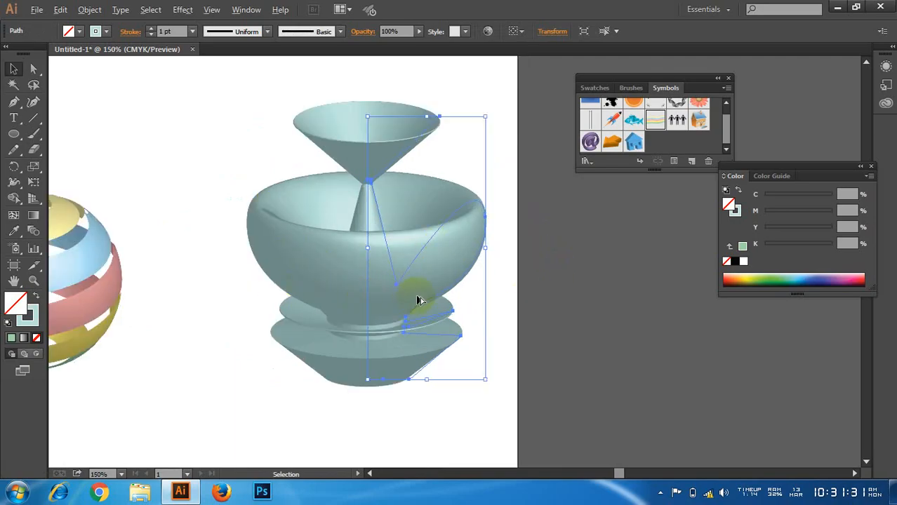
scroll(414, 298, down, 2)
scroll(290, 296, up, 2)
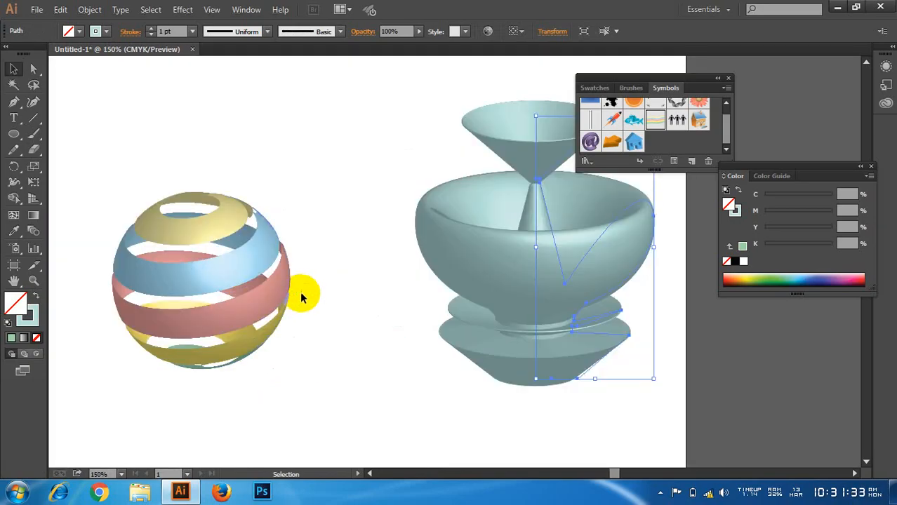
Step: Move the striped sphere up and to the left, away from the bowl
drag(329, 286, 349, 276)
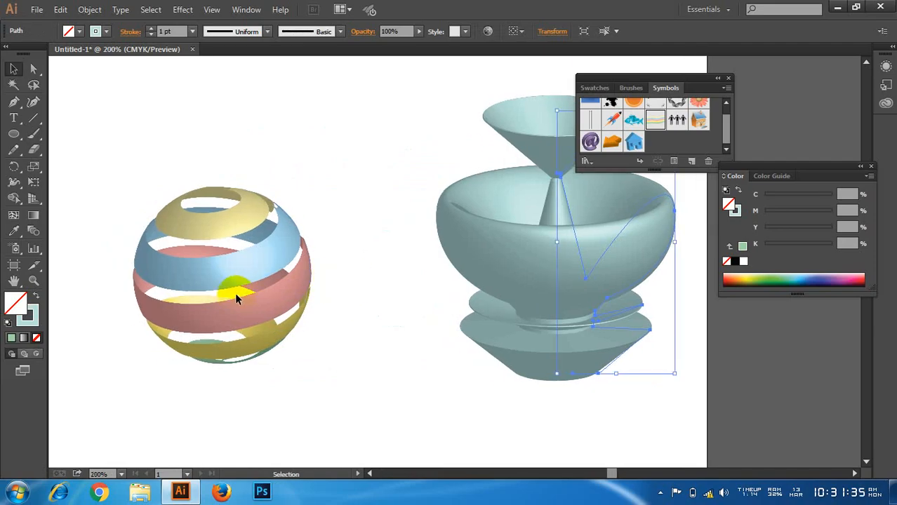
scroll(235, 293, up, 1)
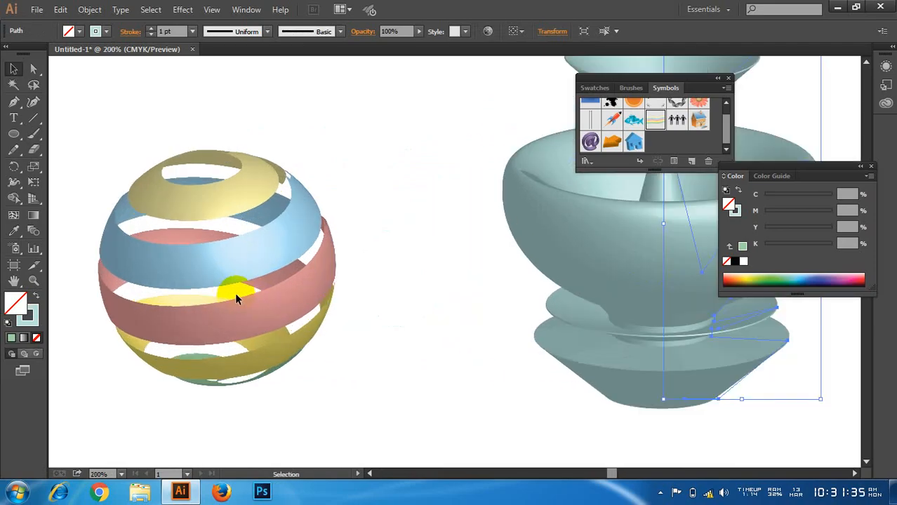
click(360, 226)
drag(278, 245, 207, 190)
click(379, 295)
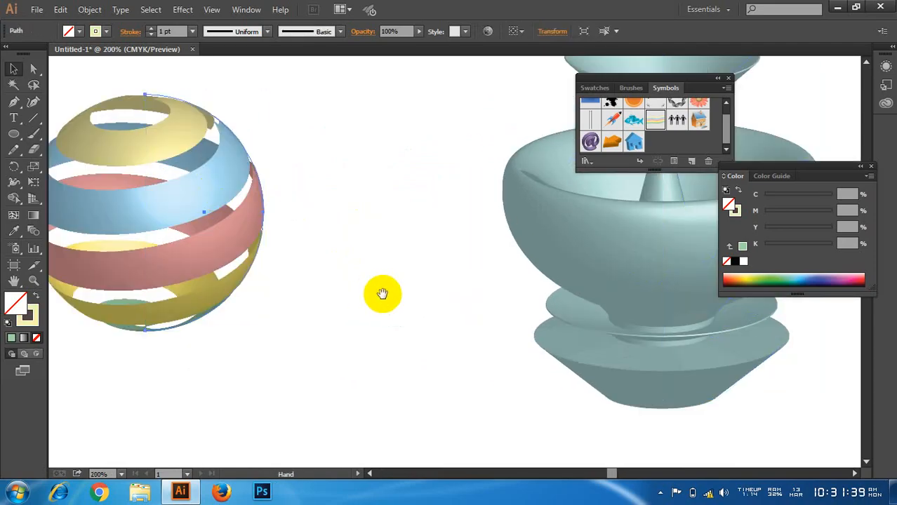
drag(380, 294, 428, 147)
drag(424, 310, 387, 190)
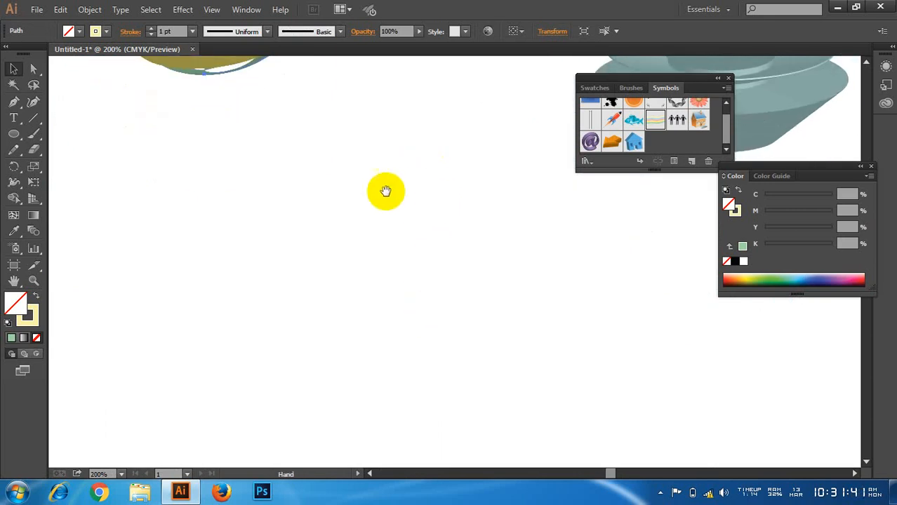
Step: Draw a small square about 0.167 in wide in the empty area below the striped sphere
click(17, 136)
drag(17, 136, 56, 133)
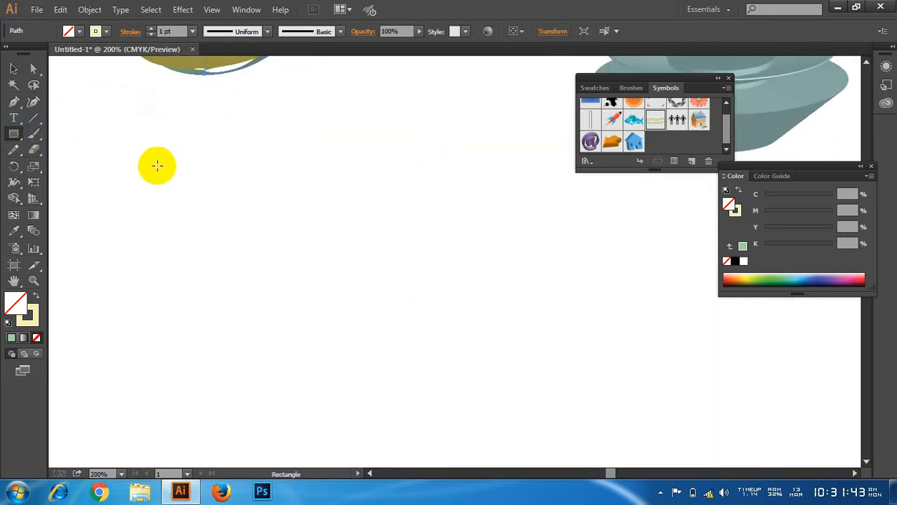
drag(158, 166, 171, 181)
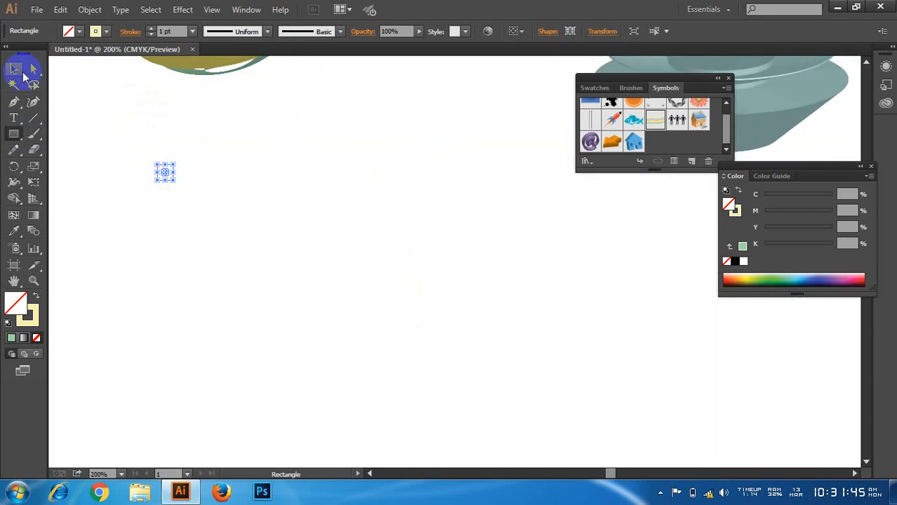
Step: Swap the square's fill and stroke so it has no outline, and set its fill to blue #78afff
click(13, 69)
click(29, 317)
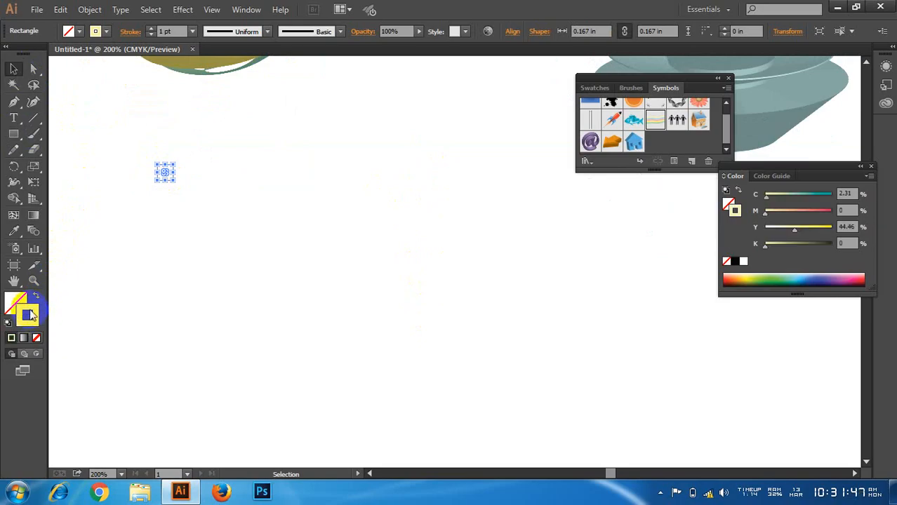
click(36, 295)
double_click(20, 301)
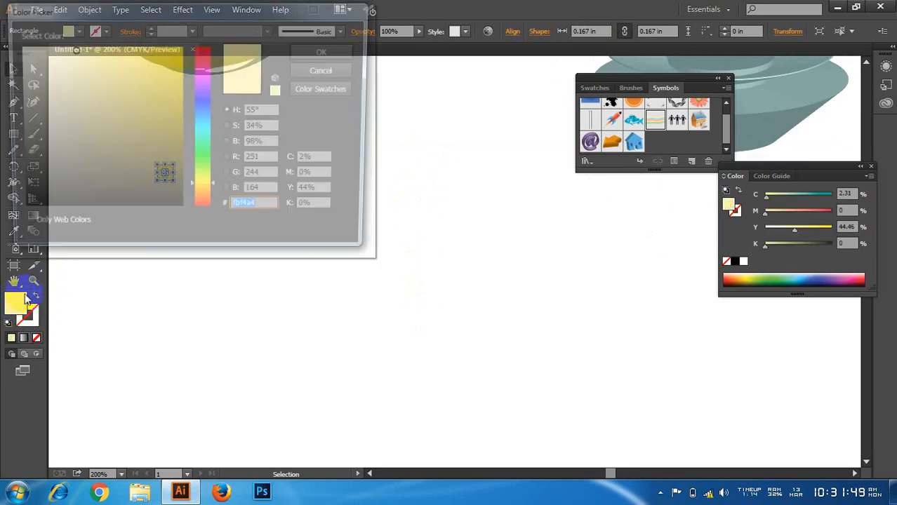
click(197, 115)
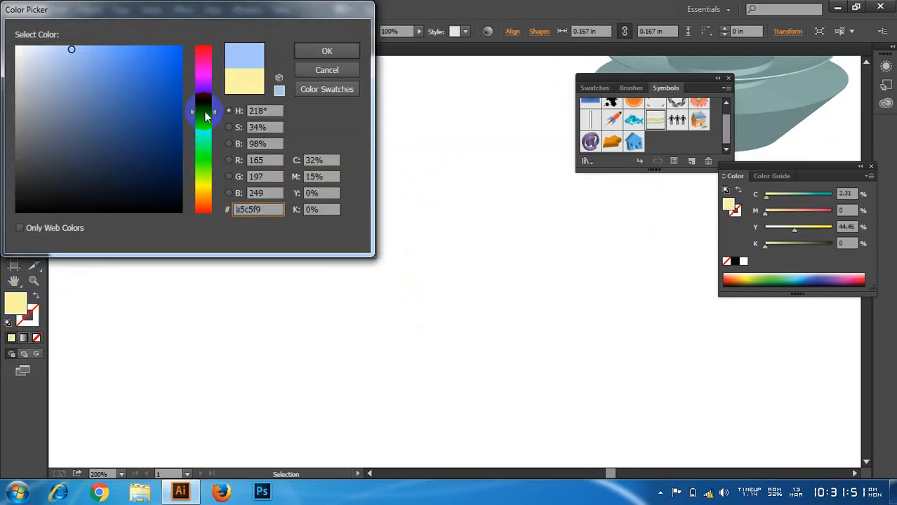
click(327, 51)
click(309, 163)
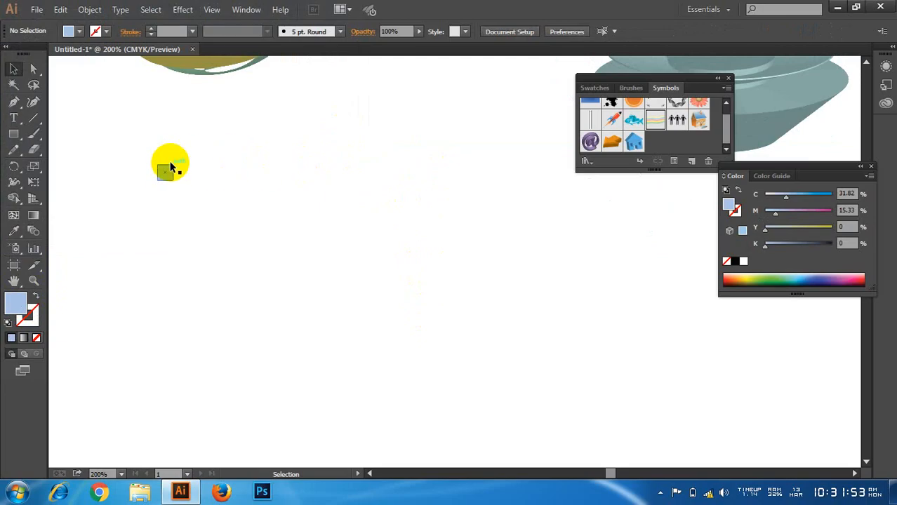
click(169, 169)
double_click(16, 303)
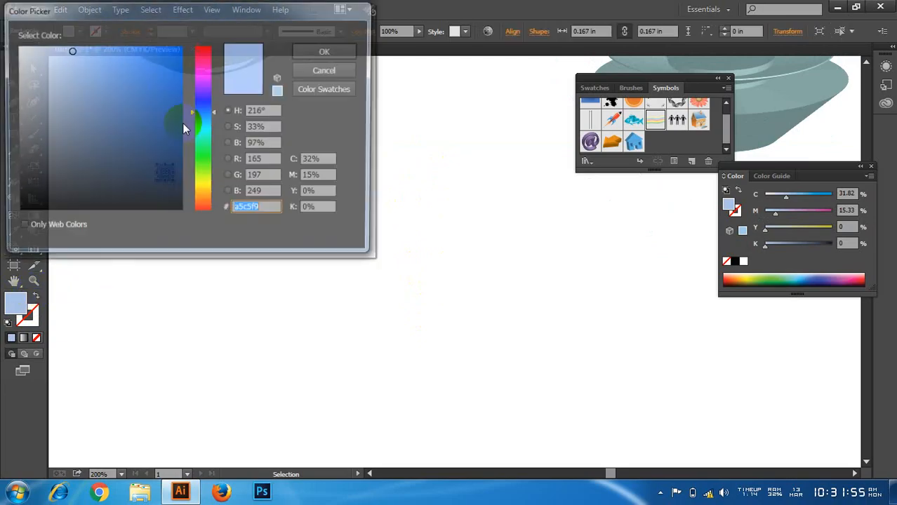
click(97, 53)
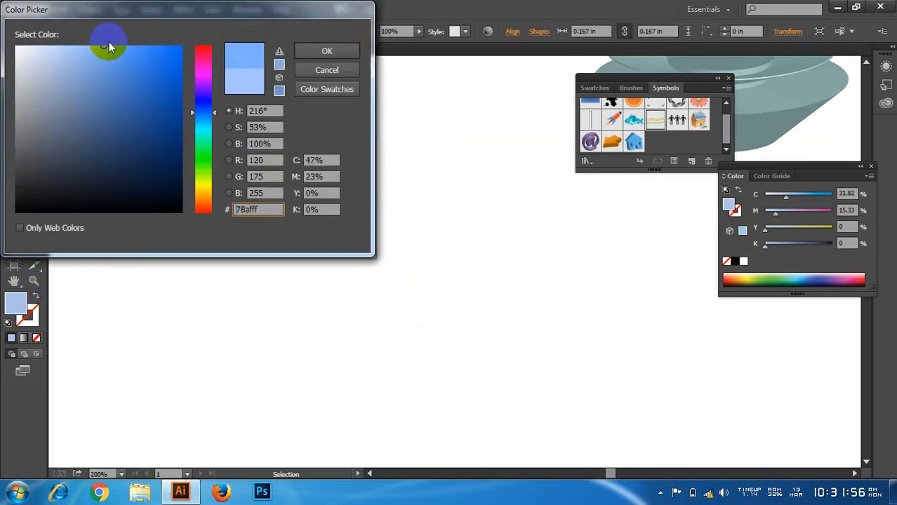
click(326, 56)
click(266, 175)
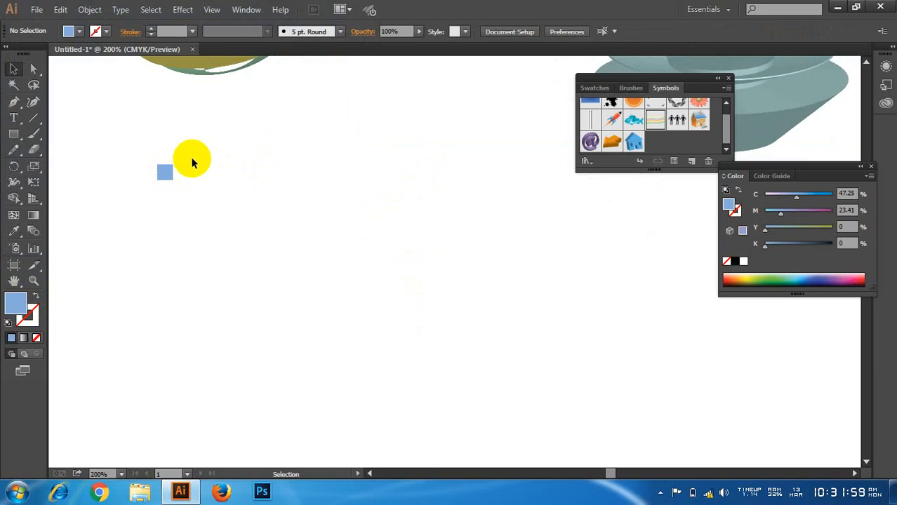
Step: Copy the blue square about 0.18 in to the right and repeat the copy to form a row of 13 squares
scroll(166, 172, up, 2)
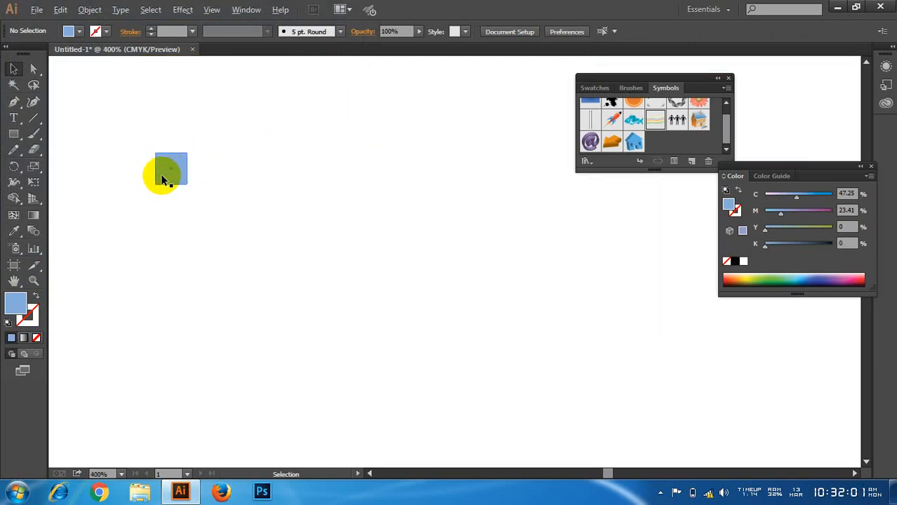
click(162, 176)
drag(172, 177, 204, 174)
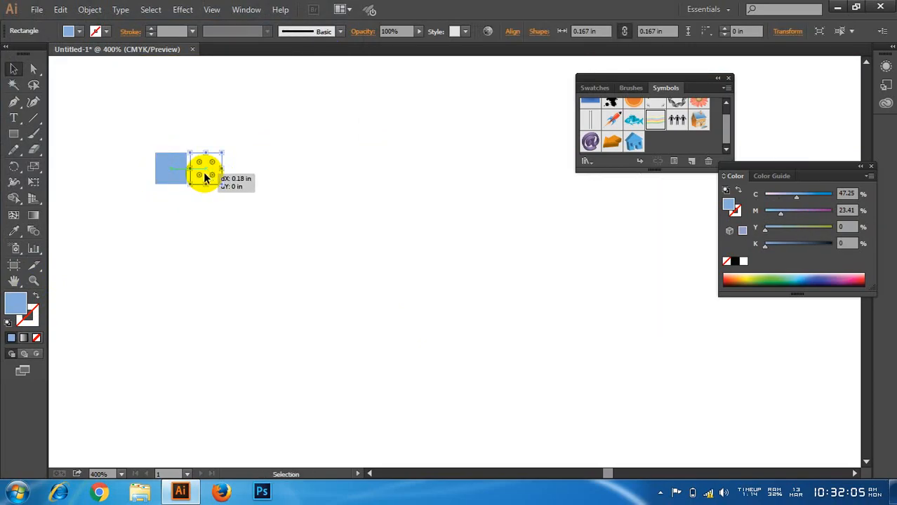
key(ctrl+d)
key(ctrl+d)
key(ctrl+d)
key(ctrl+d)
key(ctrl+d)
key(ctrl+d)
key(ctrl+d)
key(ctrl+d)
key(ctrl+d)
key(ctrl+d)
key(ctrl+d)
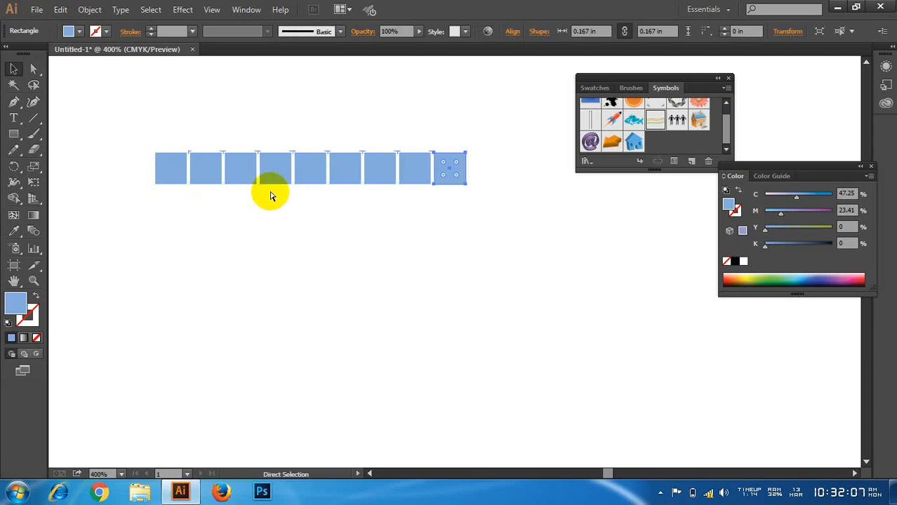
scroll(254, 237, down, 2)
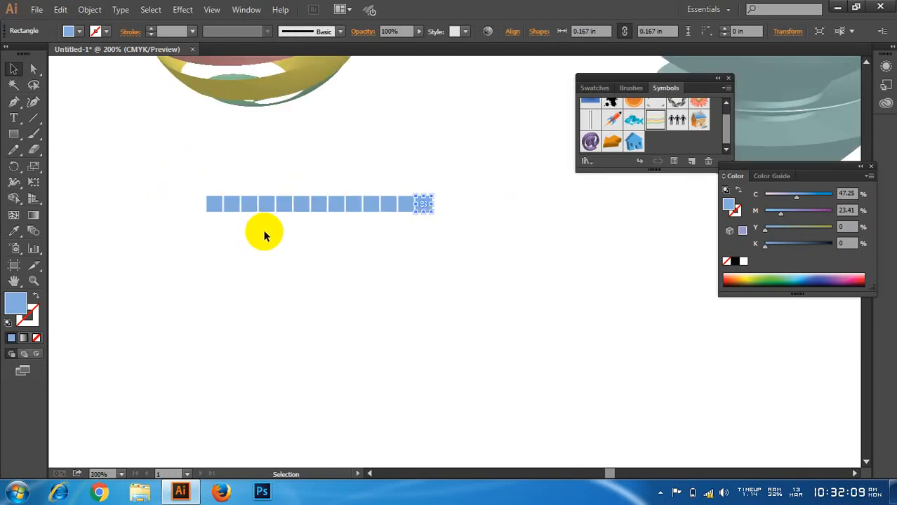
Step: Copy the whole row of squares just below itself and repeat the copy to build a grid of 14 rows
scroll(265, 235, down, 3)
click(314, 209)
drag(176, 125, 419, 167)
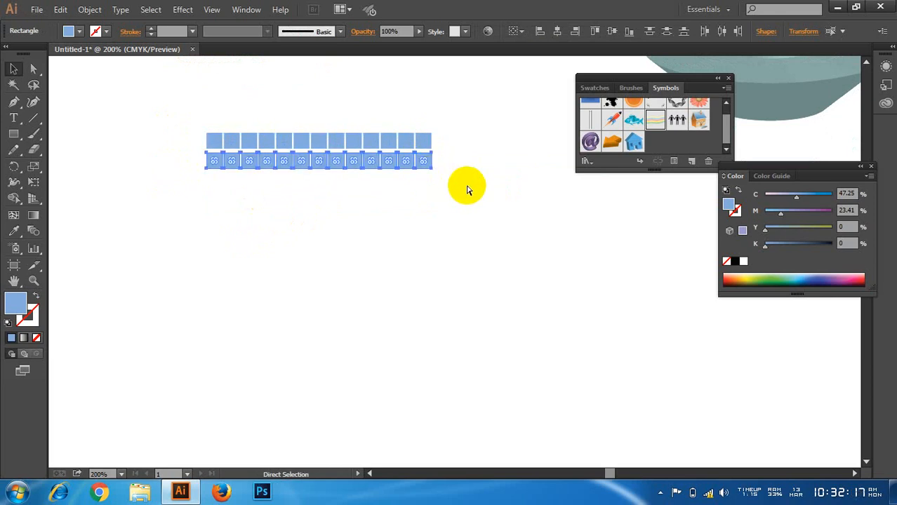
key(ctrl+d)
key(ctrl+d)
key(ctrl+d)
key(ctrl+d)
key(ctrl+d)
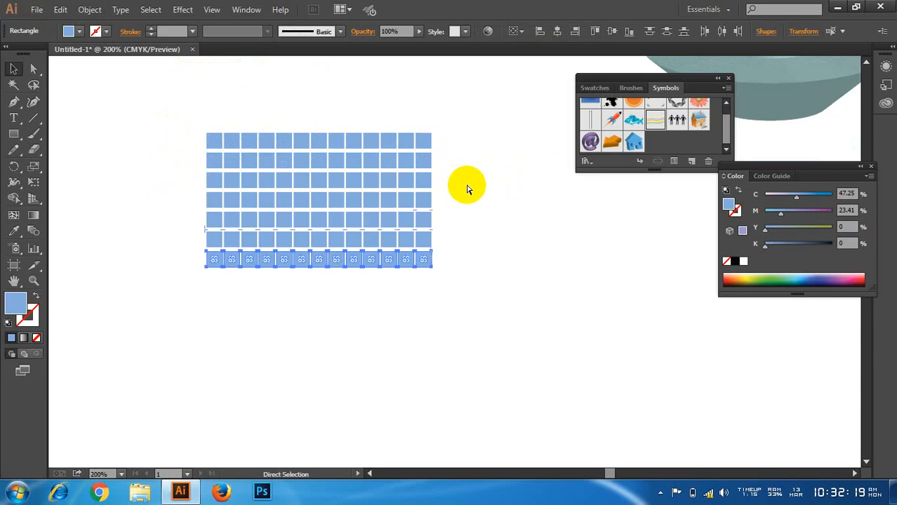
key(ctrl+d)
key(ctrl+d)
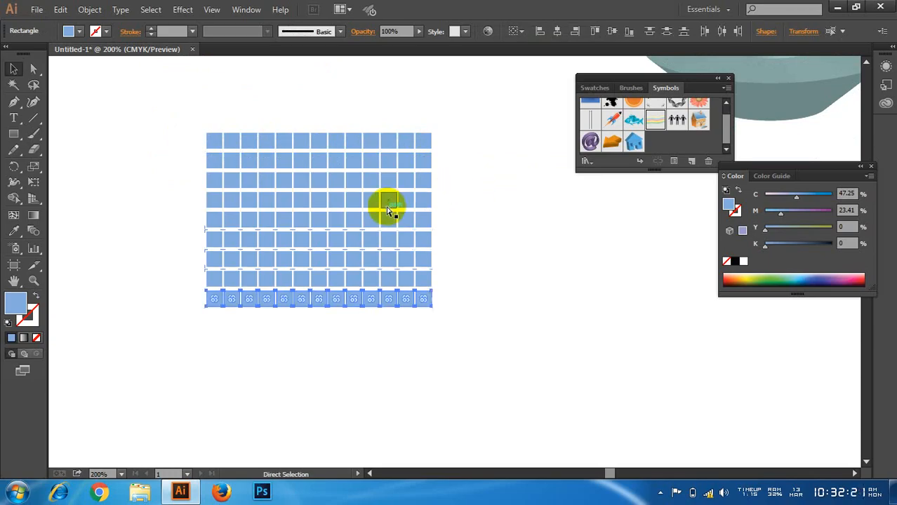
key(ctrl+d)
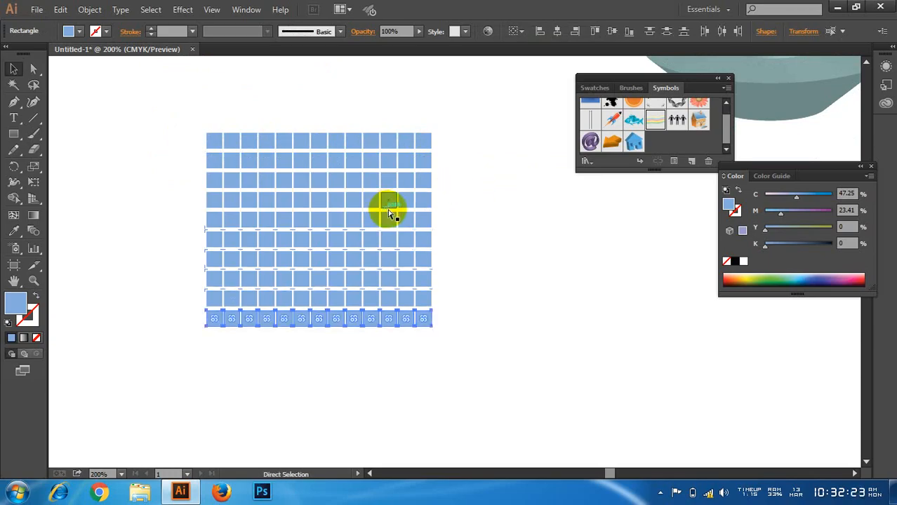
key(ctrl+d)
key(ctrl+d)
key(ctrl+d)
key(ctrl+d)
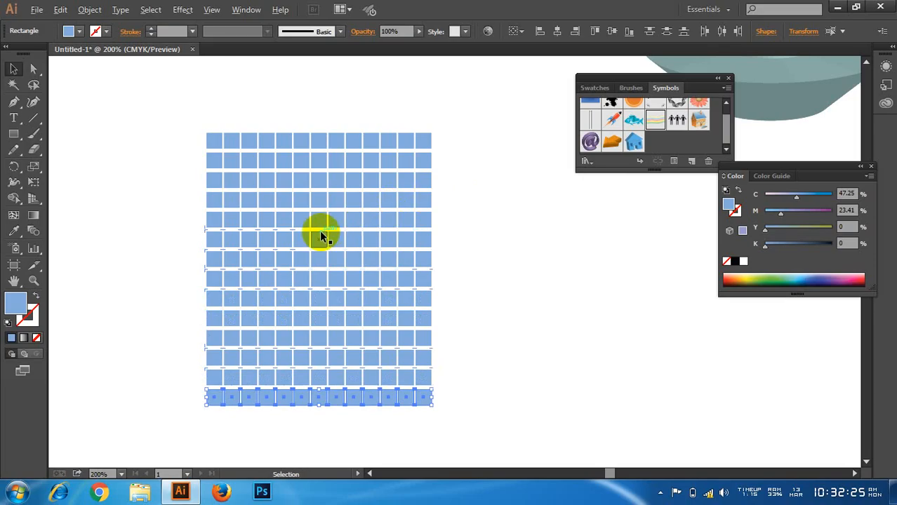
Step: Select the entire grid of squares and place a copy directly to its right, aligned with the same rows
scroll(319, 230, down, 1)
drag(198, 149, 462, 392)
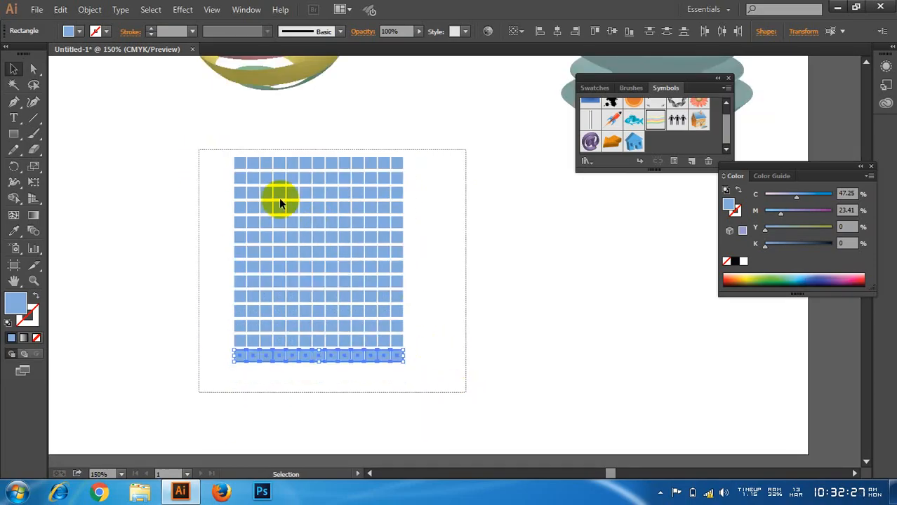
scroll(445, 237, up, 1)
drag(446, 240, 392, 224)
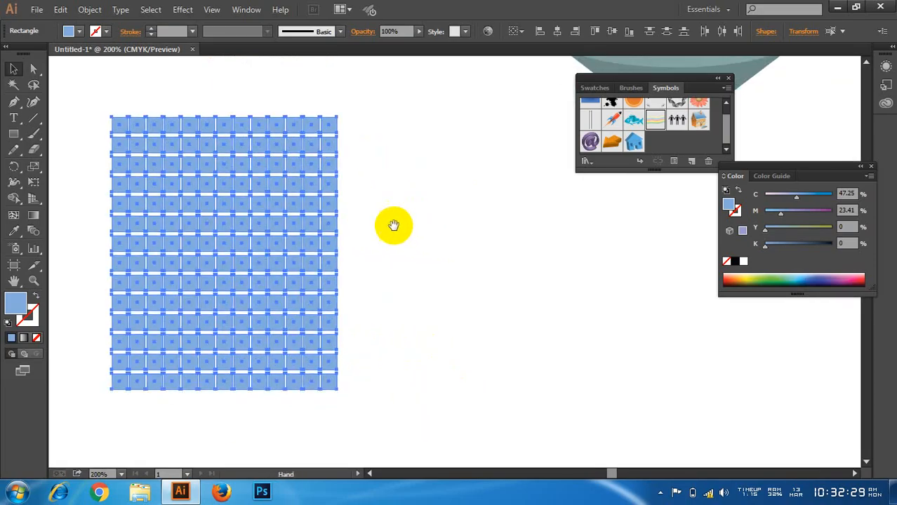
drag(325, 171, 562, 188)
drag(586, 221, 571, 229)
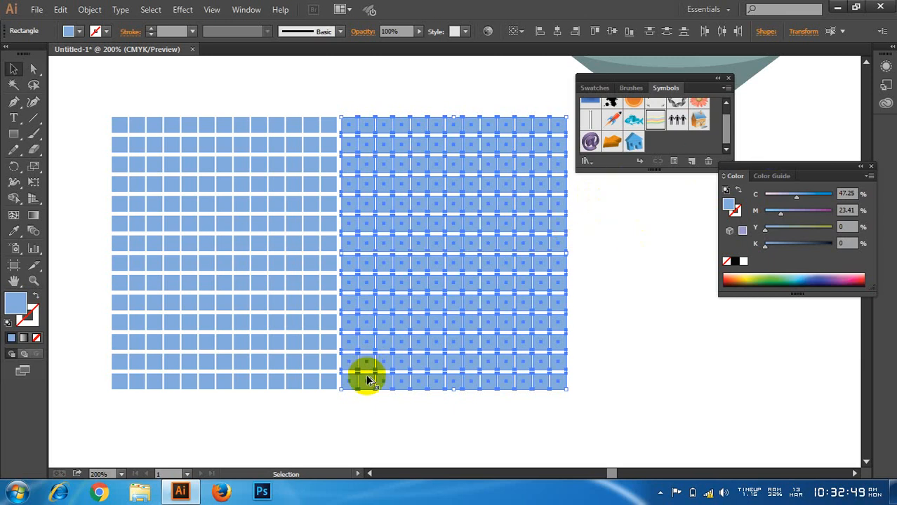
Step: Inspect the seam between the two grid halves up close, and select all squares of the combined grid
scroll(365, 379, up, 2)
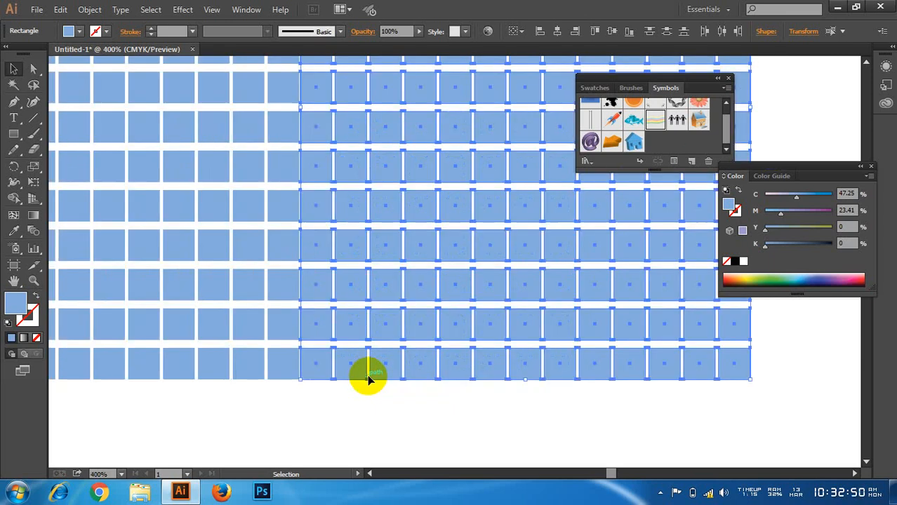
click(355, 417)
scroll(355, 414, down, 4)
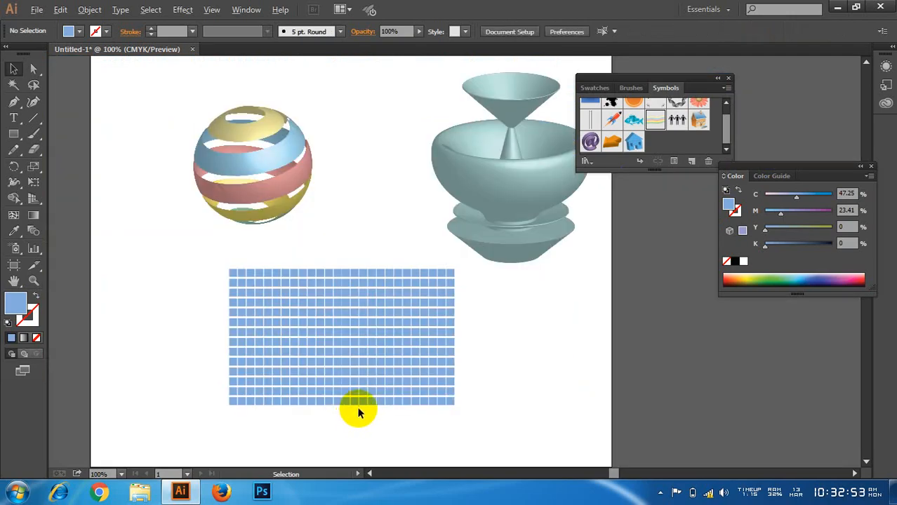
scroll(358, 411, up, 1)
scroll(407, 376, down, 1)
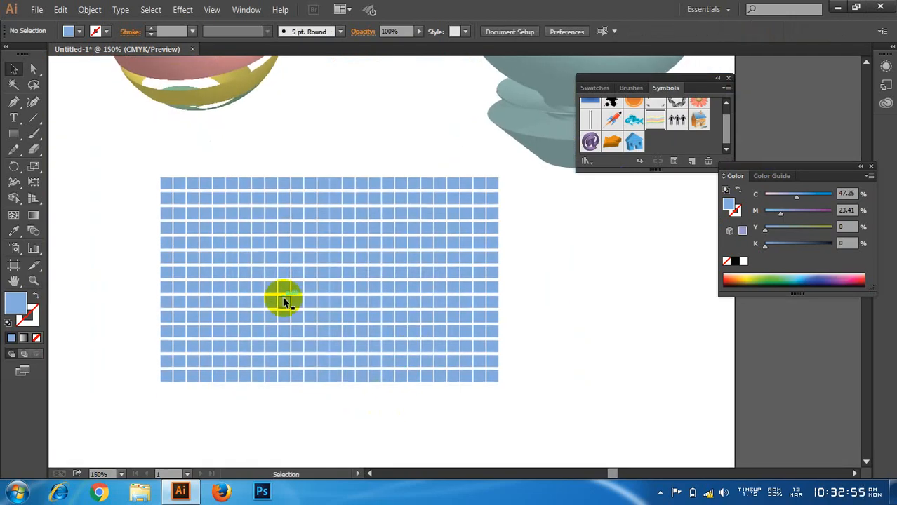
drag(131, 169, 495, 378)
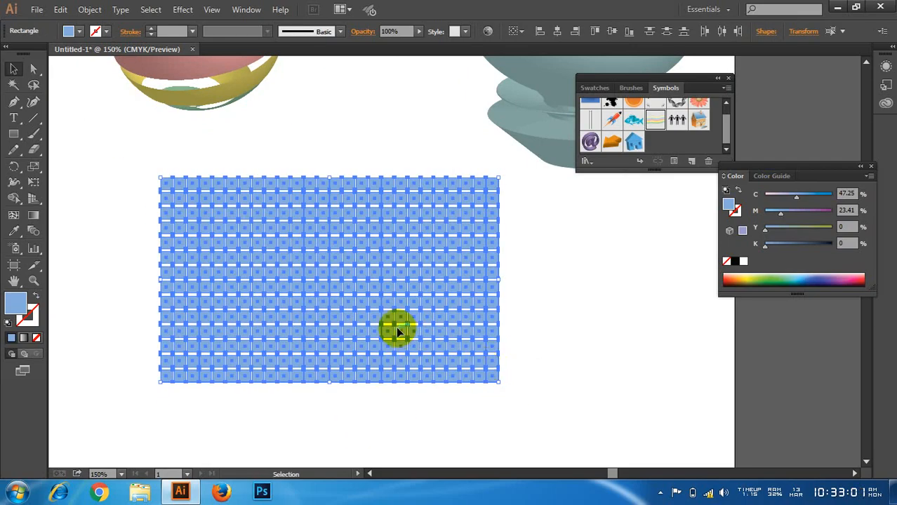
scroll(396, 327, up, 2)
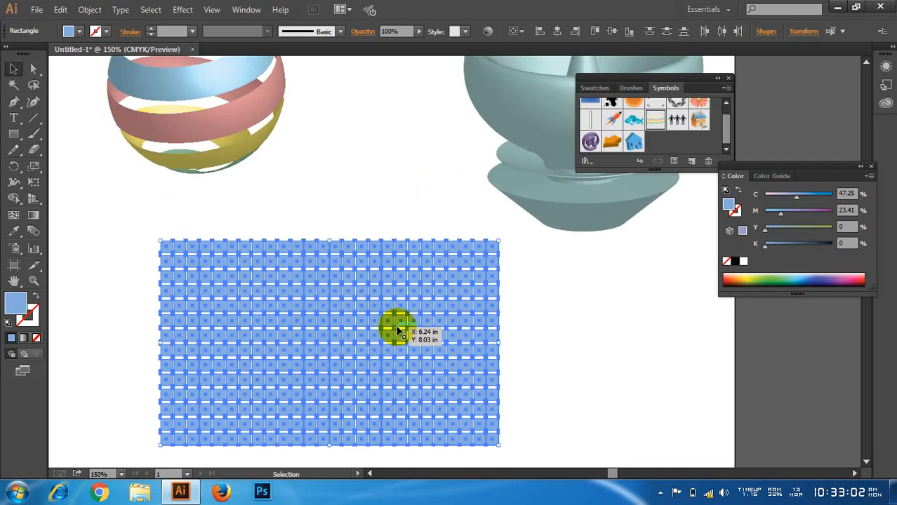
Step: Sample the striped sphere's appearance onto the selected squares with the Eyedropper, and return to the Selection tool
key(i)
click(233, 113)
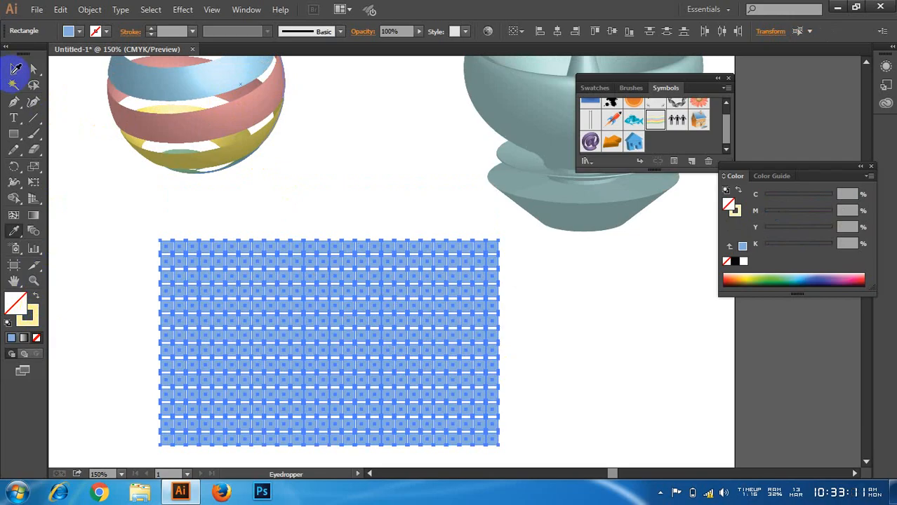
click(14, 69)
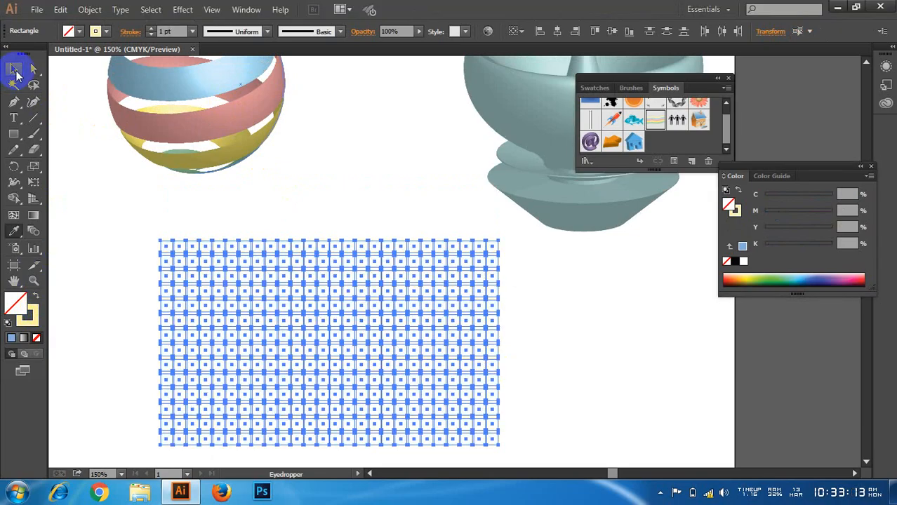
click(14, 69)
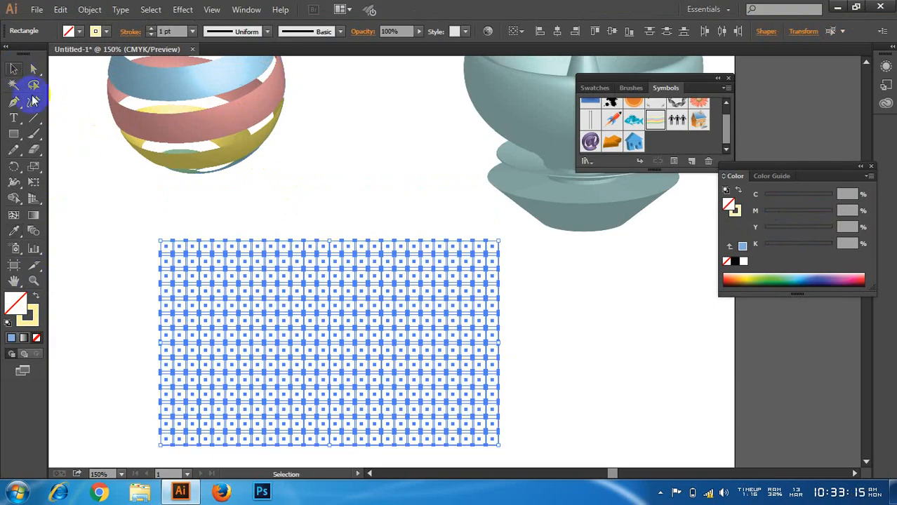
Step: Swap the squares' fill and stroke, and make the fill a slightly more saturated light yellow
click(35, 296)
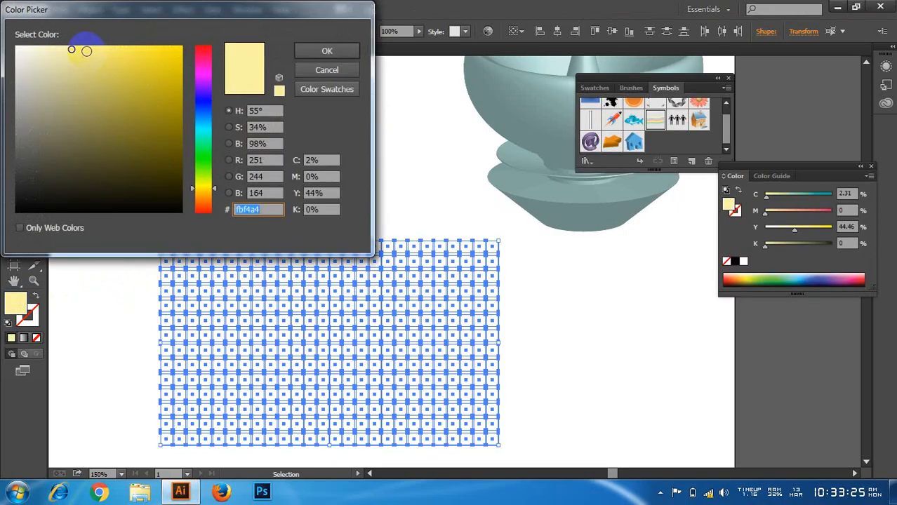
click(86, 46)
click(321, 51)
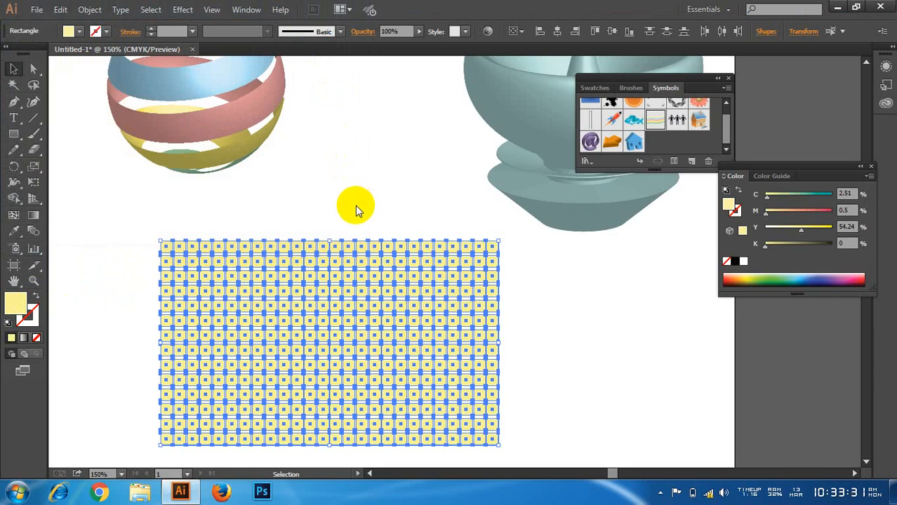
Step: Fill the selected squares with a linear gradient and make its starting colour a CMYK yellow, about C 9.8, M 0, Y 98.82, K 0
scroll(356, 214, down, 3)
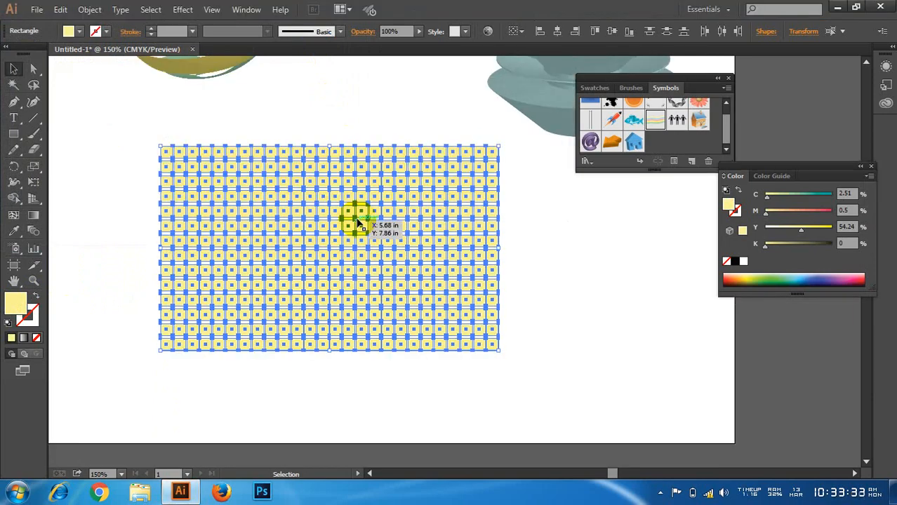
scroll(365, 226, up, 1)
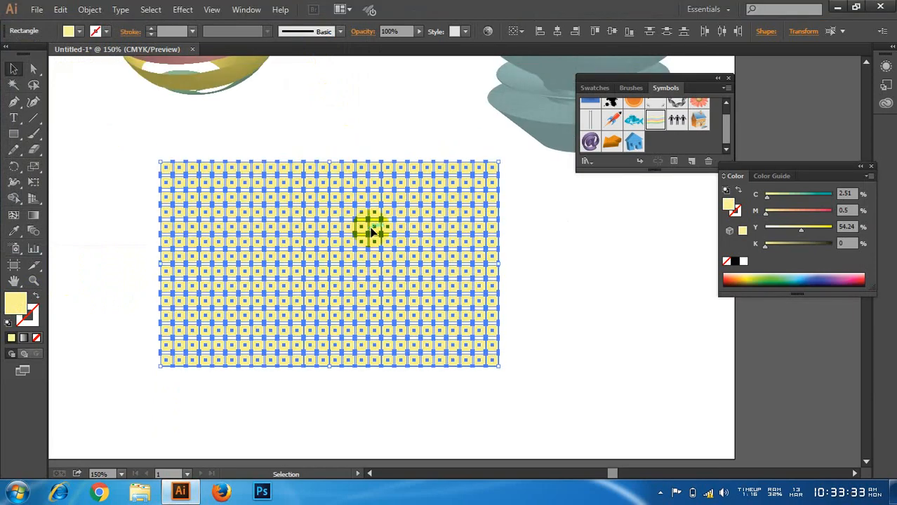
click(23, 339)
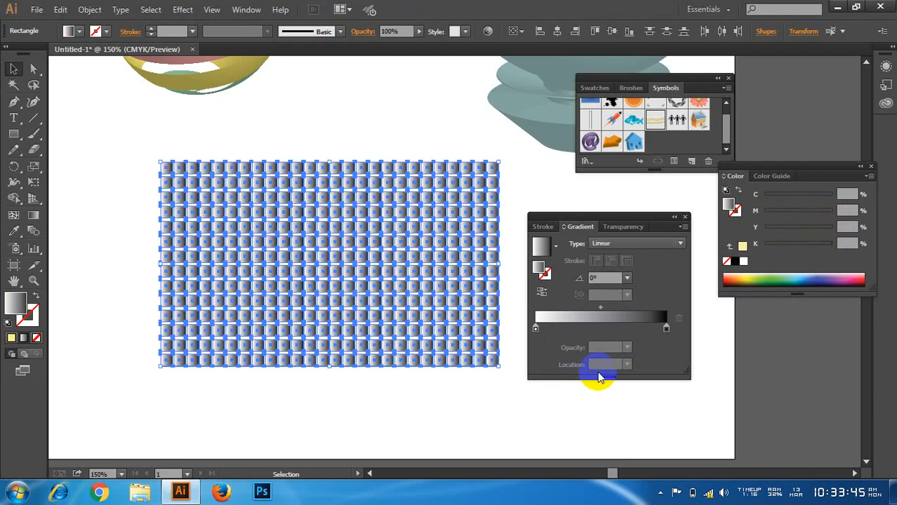
click(536, 329)
double_click(536, 329)
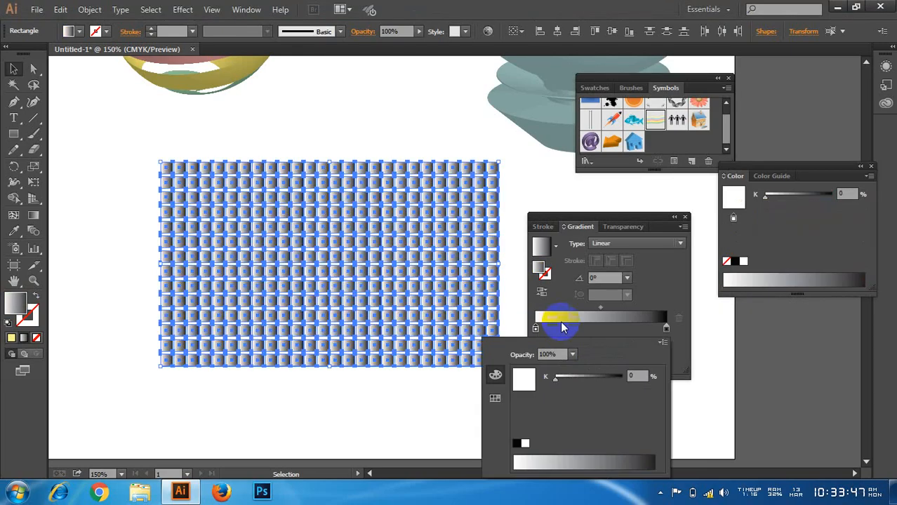
click(662, 343)
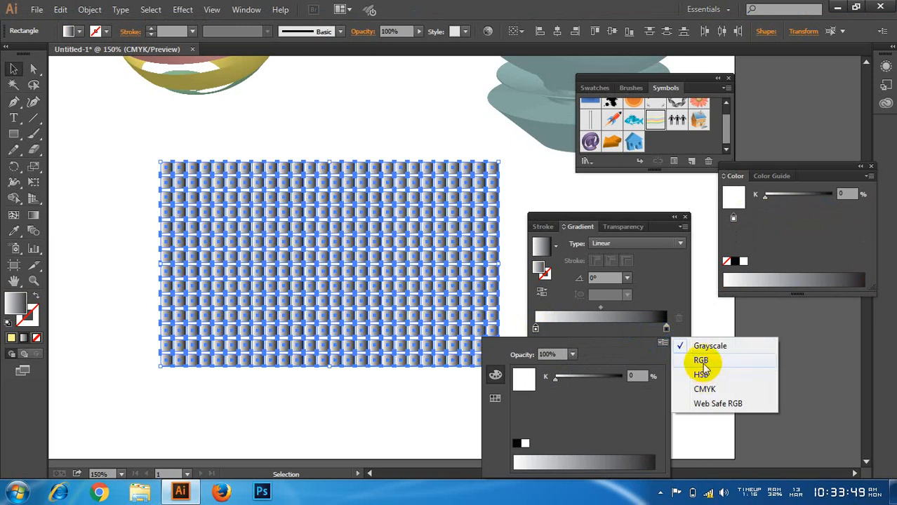
click(705, 388)
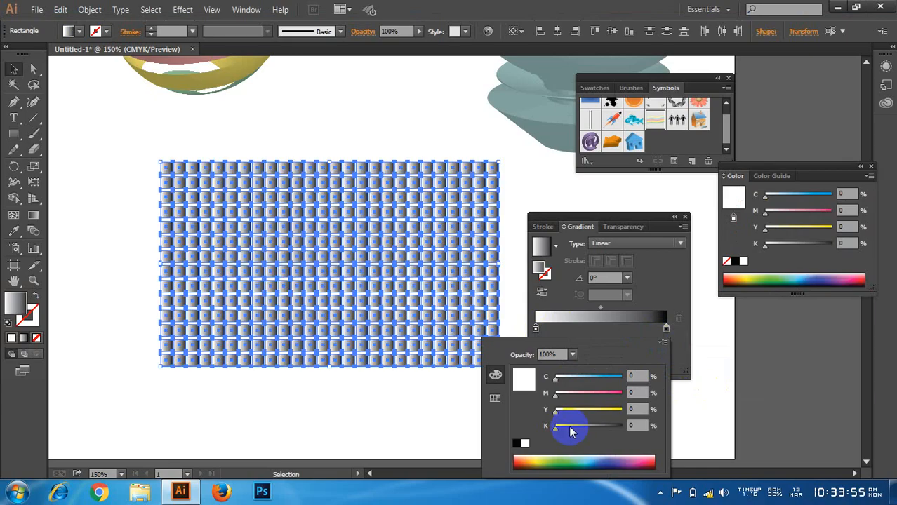
click(532, 456)
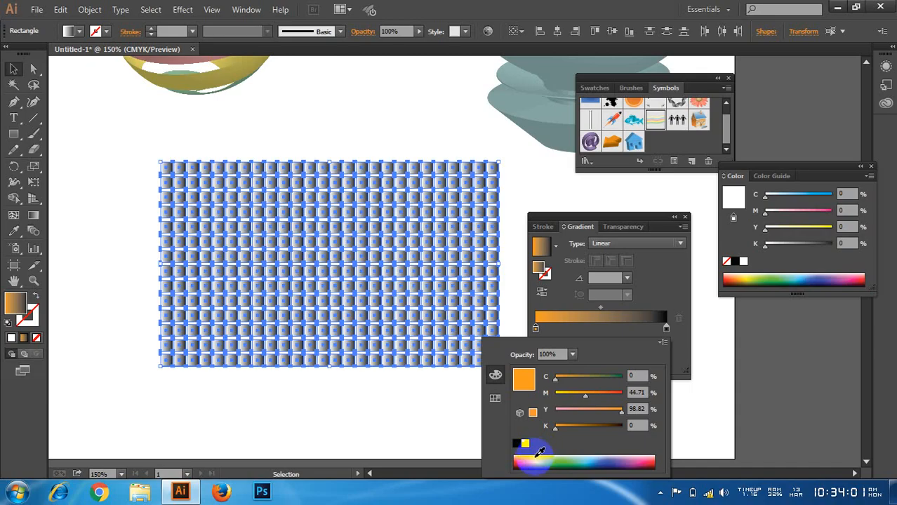
click(541, 457)
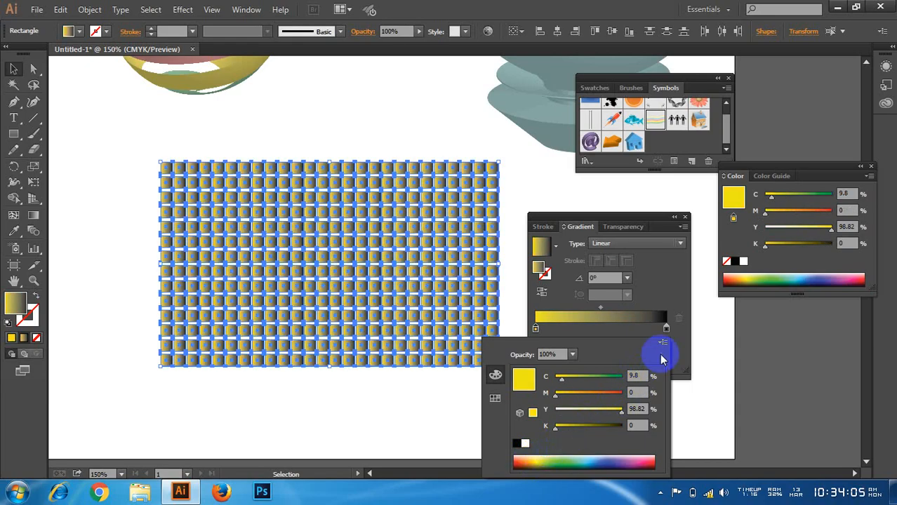
Step: Switch the gradient's end stop to CMYK and colour it orange-red, about C 0, M 79.61, Y 77.65, K 0
click(666, 329)
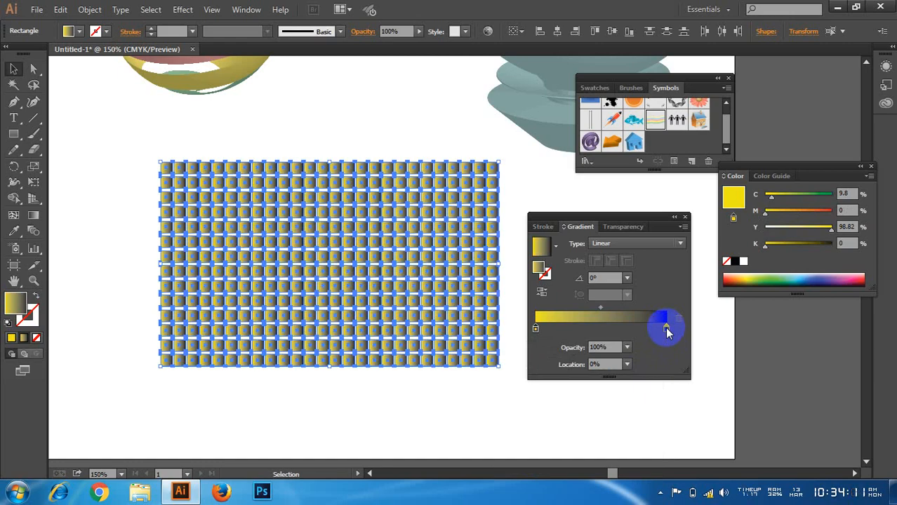
double_click(667, 330)
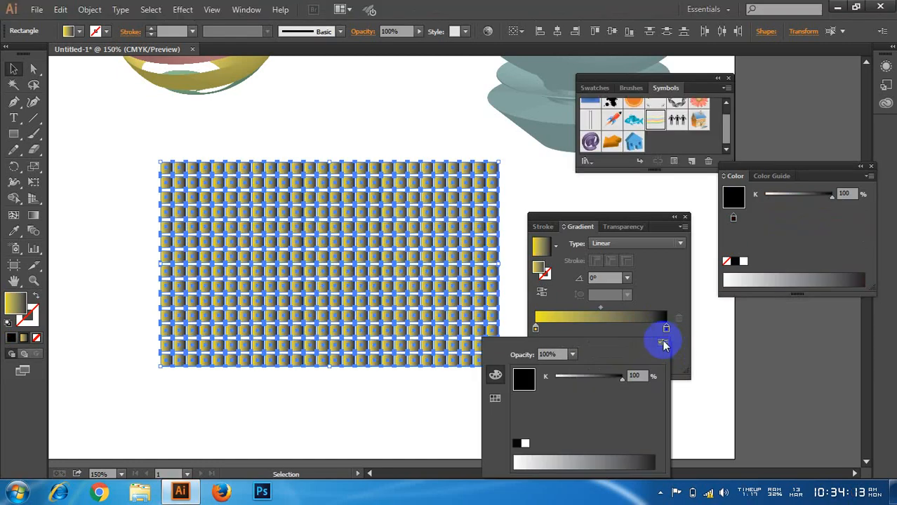
click(663, 343)
click(700, 389)
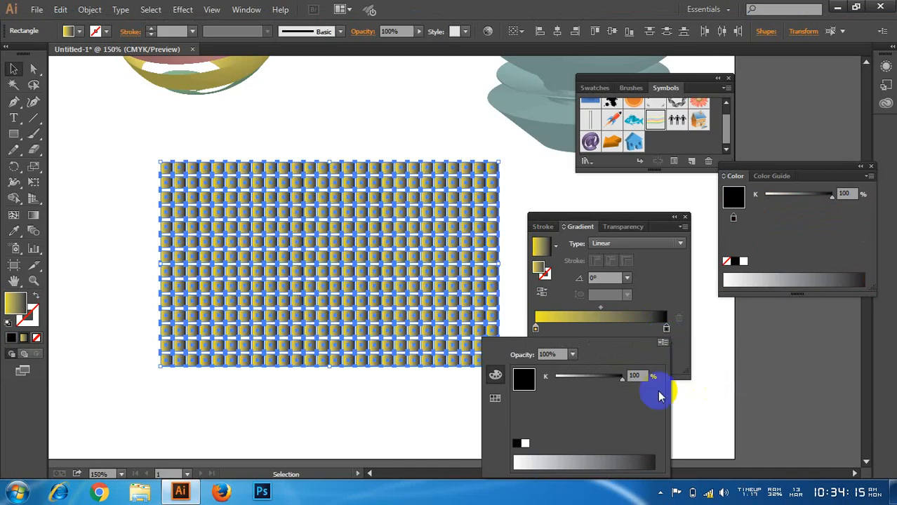
click(584, 434)
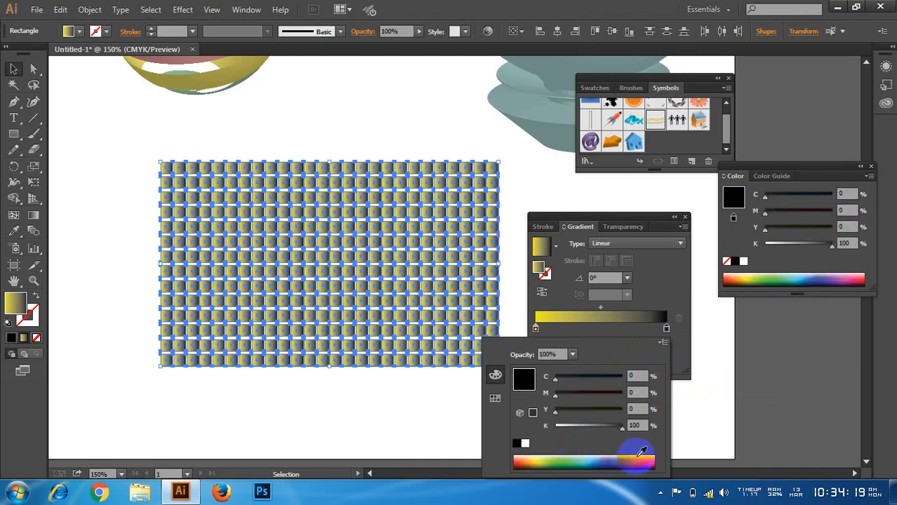
click(518, 457)
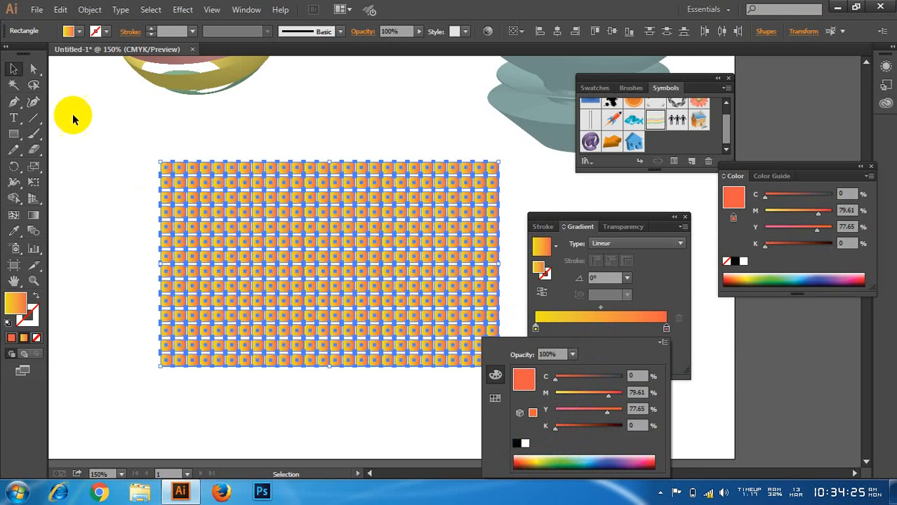
Step: Stretch the gradient diagonally across the whole grid with the Gradient tool, from upper-left to lower-right corner, and return to the Selection tool
click(36, 216)
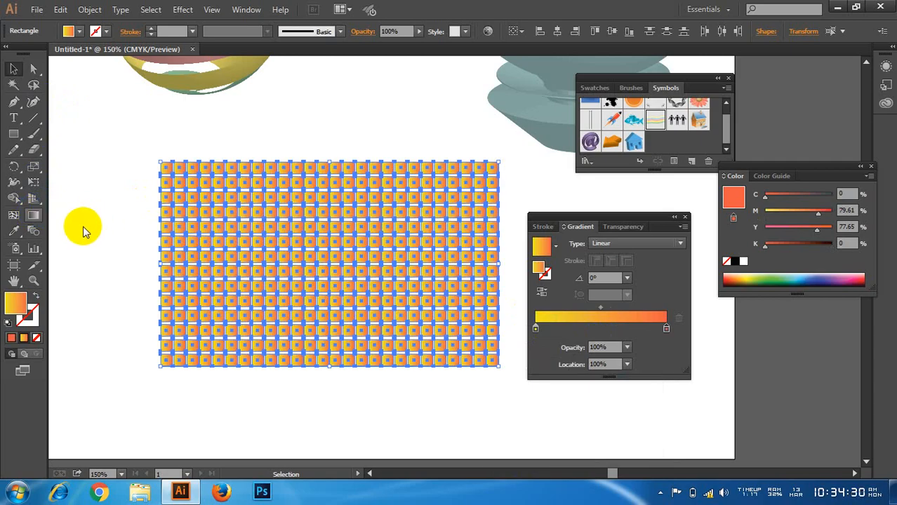
click(33, 215)
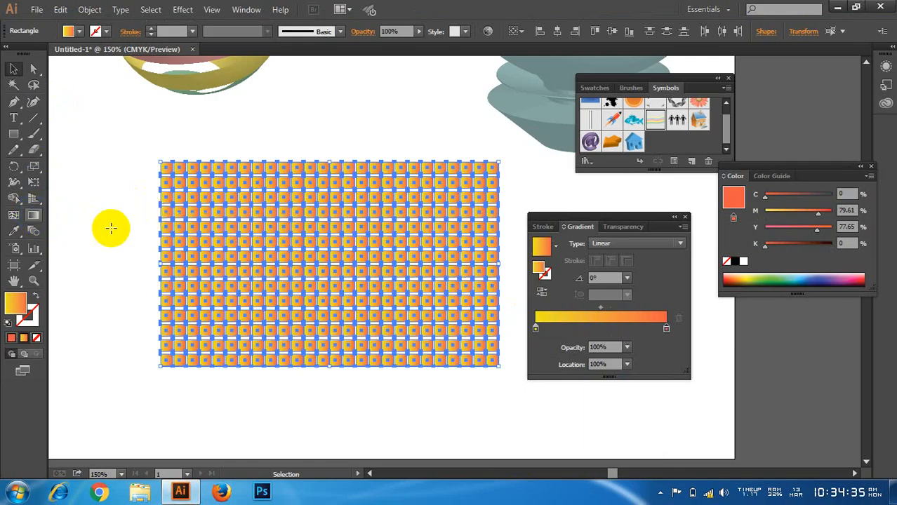
key(g)
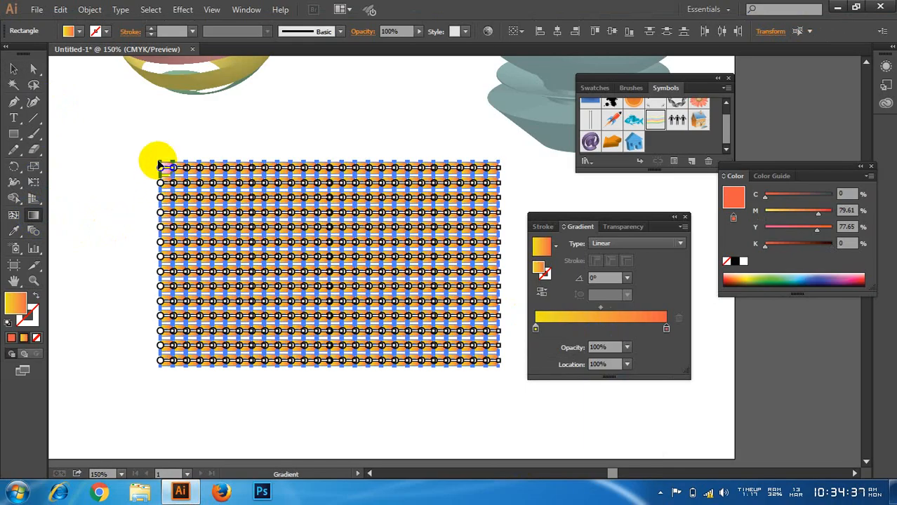
drag(158, 159, 495, 365)
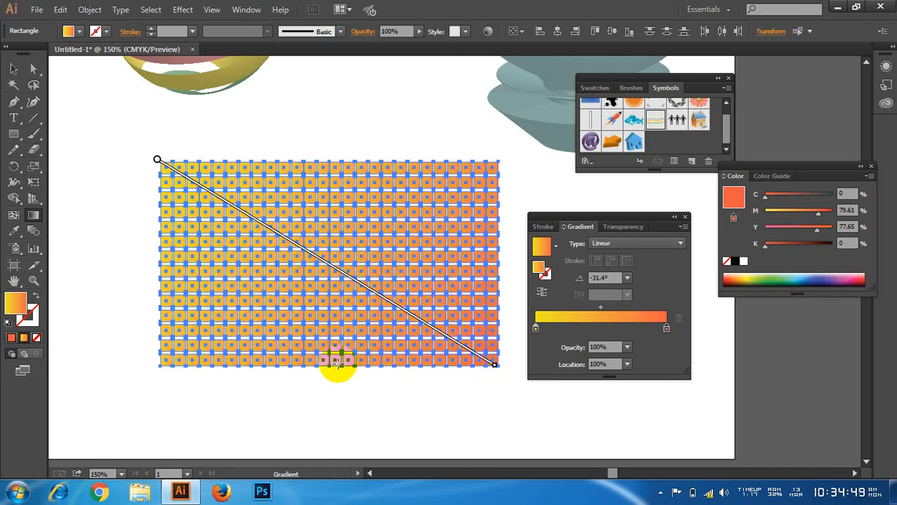
click(14, 68)
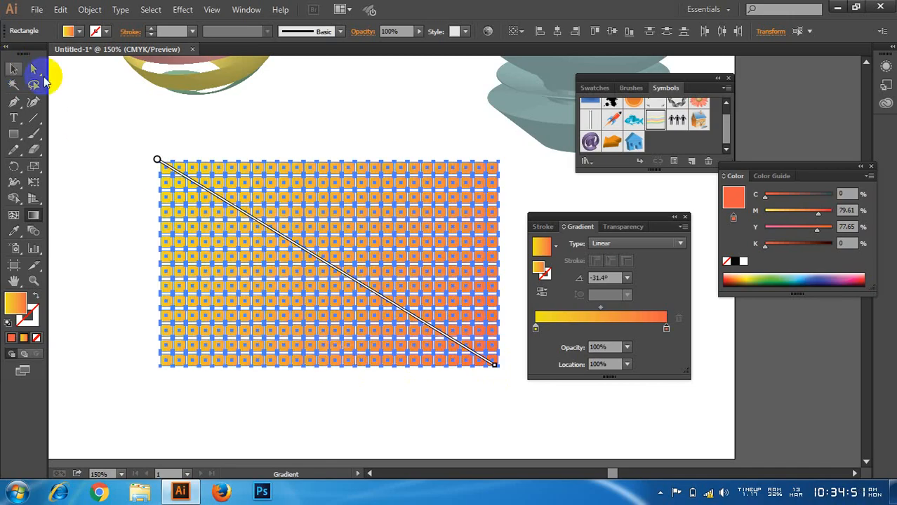
click(305, 166)
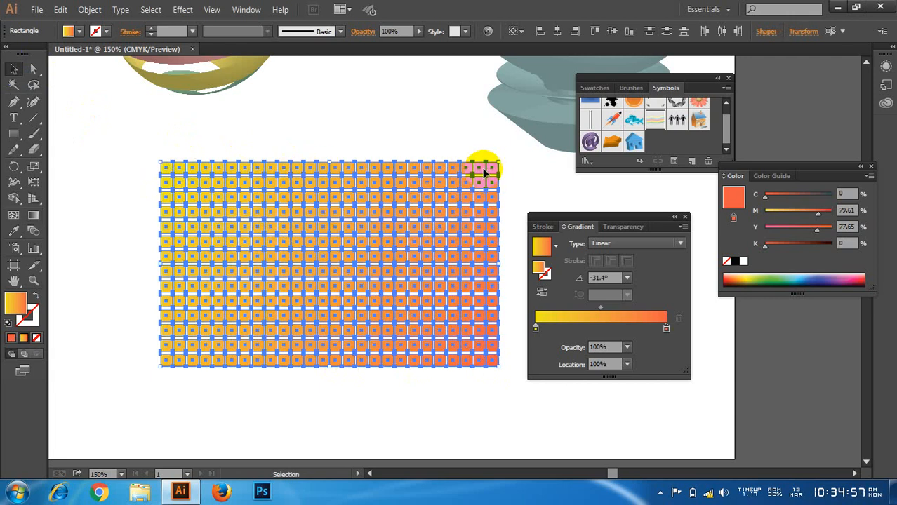
Step: Save the gradient grid as a new movie clip symbol named "ssssssssss"
drag(488, 168, 670, 144)
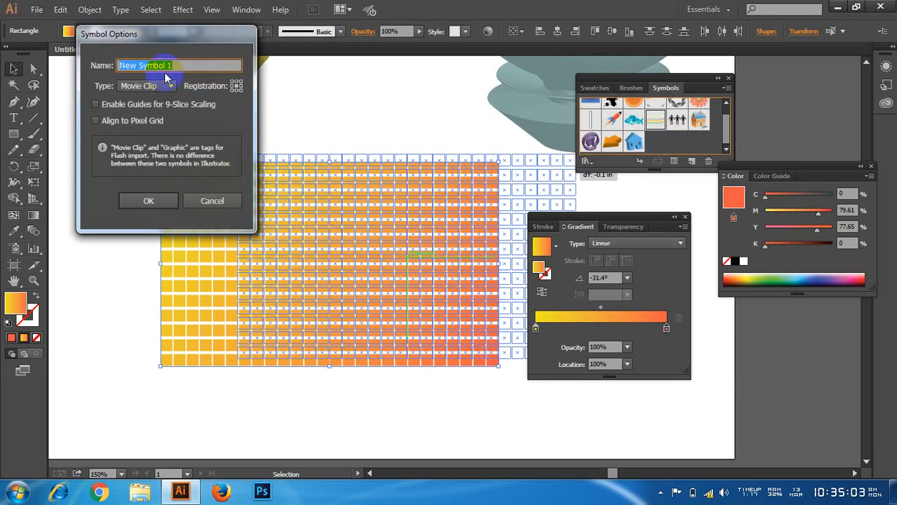
text(ssssssssss)
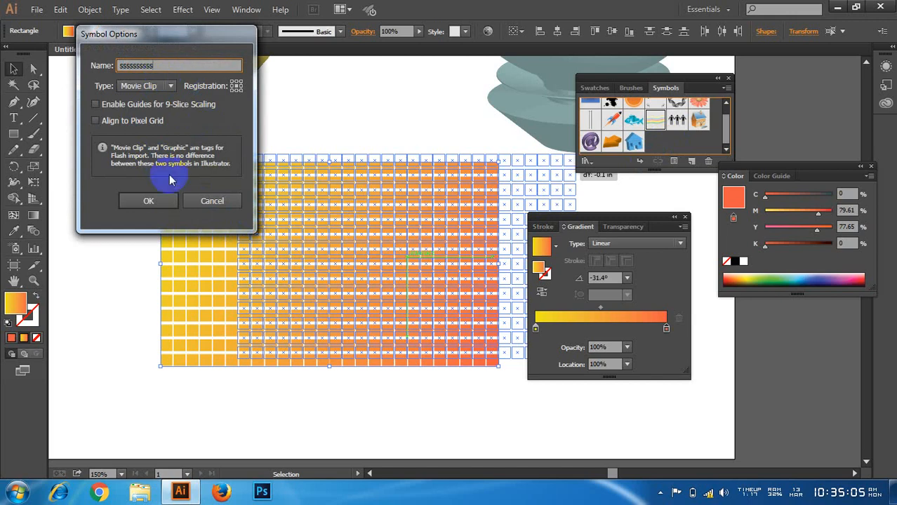
click(149, 200)
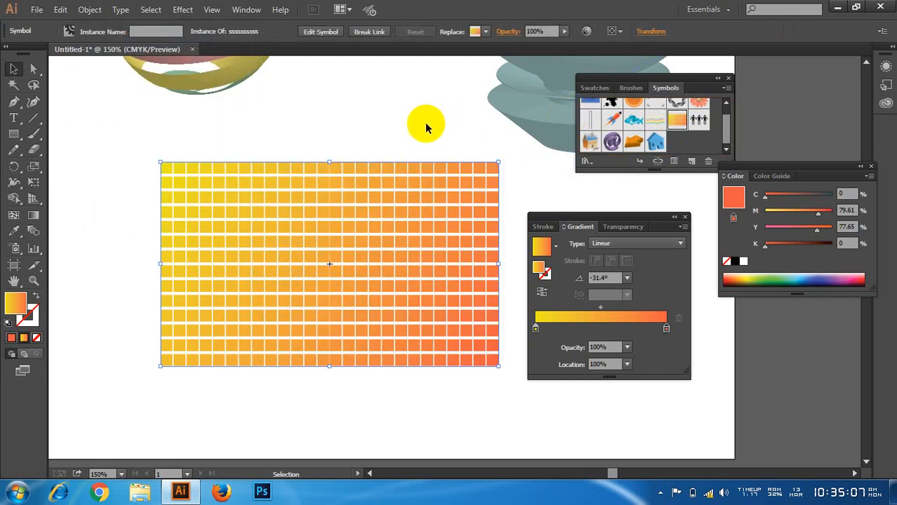
Step: Delete the grid of squares from the artboard
click(345, 129)
drag(144, 163, 512, 366)
key(Delete)
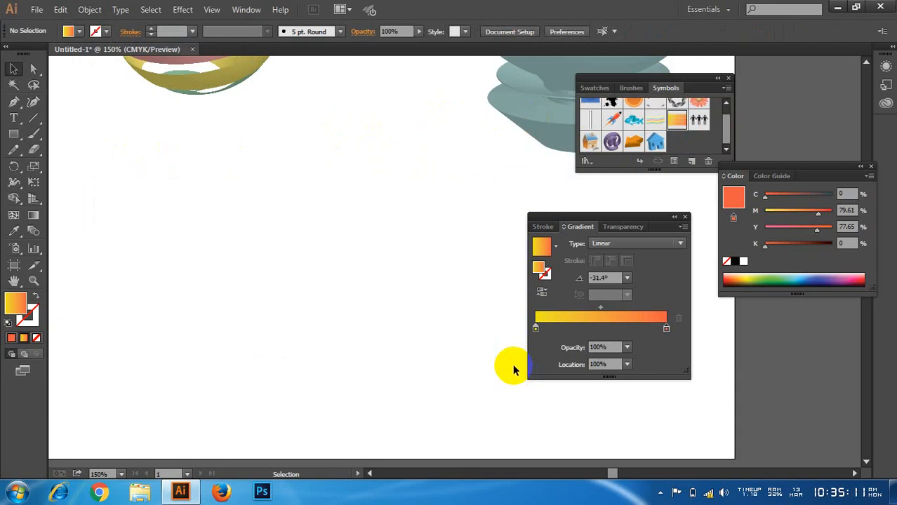
Step: Move the striped sphere up and to the left to free space on the artboard, and deselect it
scroll(289, 237, down, 3)
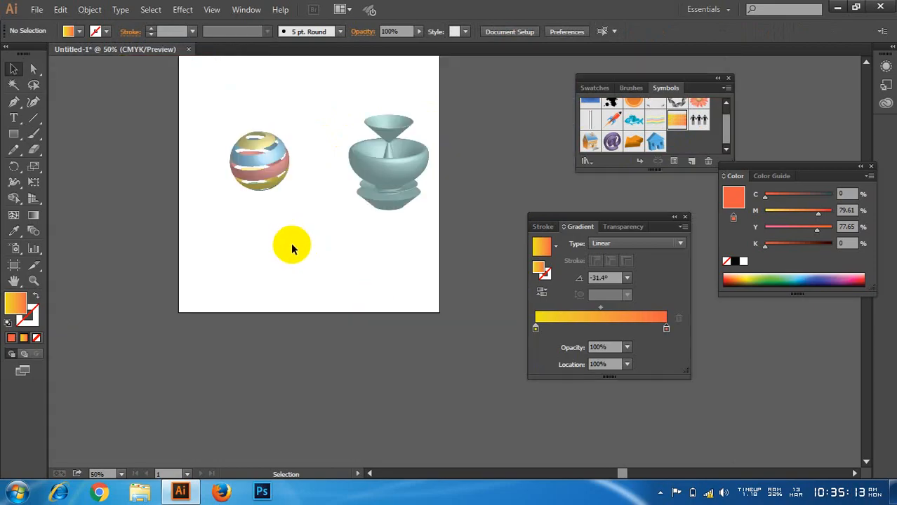
scroll(290, 242, up, 4)
scroll(264, 275, up, 2)
drag(180, 120, 294, 243)
drag(280, 195, 181, 111)
click(260, 345)
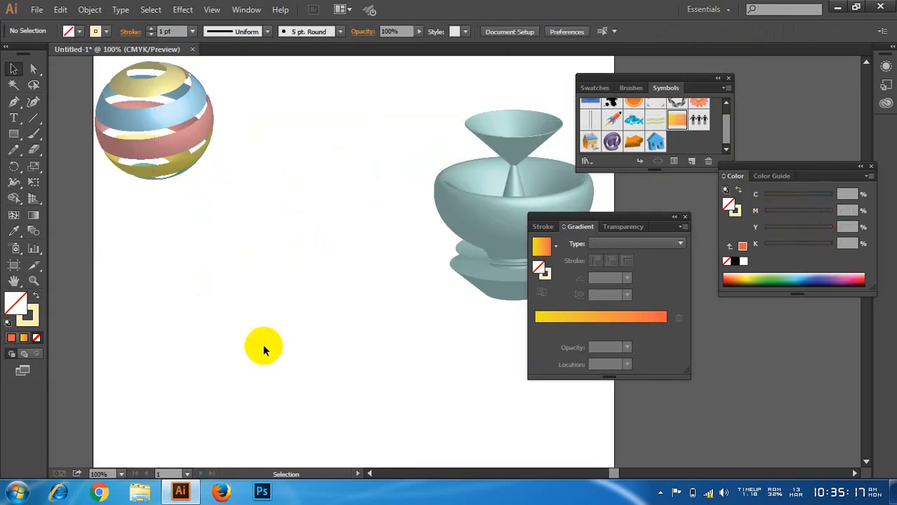
Step: Draw a circle in the empty area below the sphere and delete its left anchor point, leaving an open half-circle selected
scroll(315, 326, up, 2)
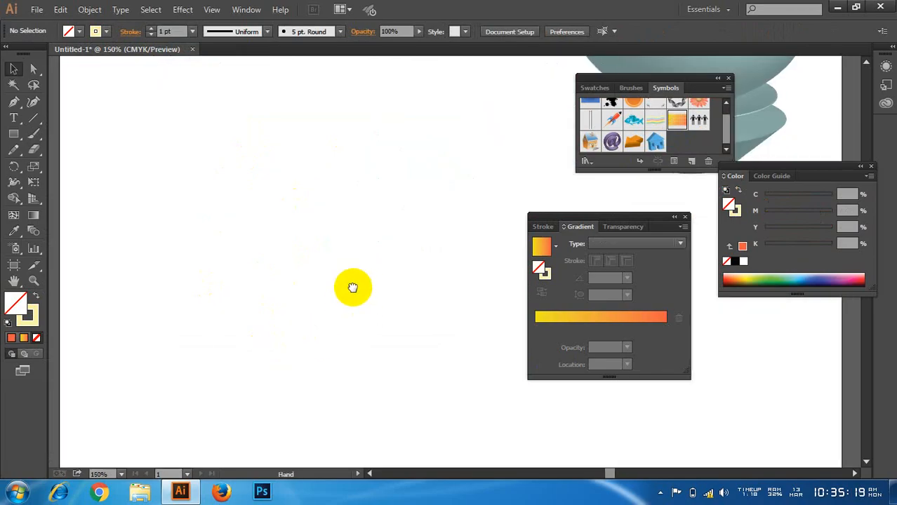
scroll(350, 284, down, 2)
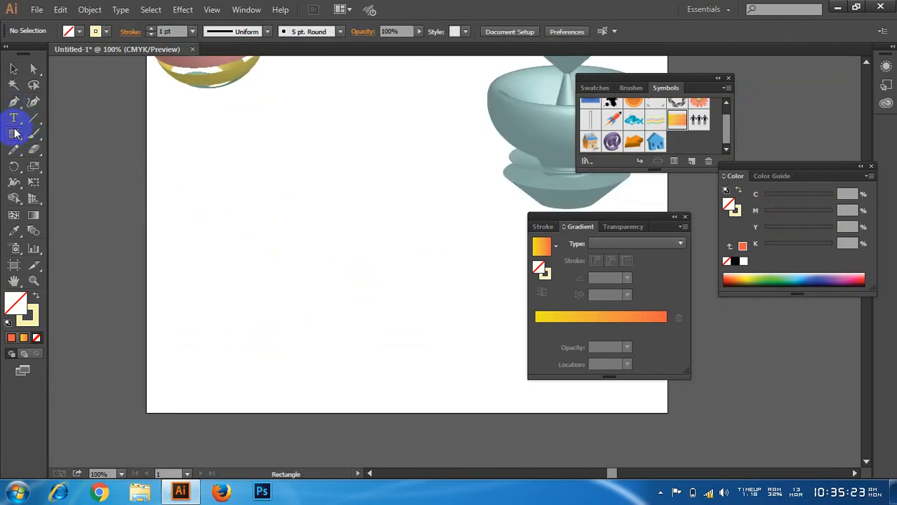
drag(14, 132, 68, 161)
drag(193, 169, 362, 324)
click(33, 68)
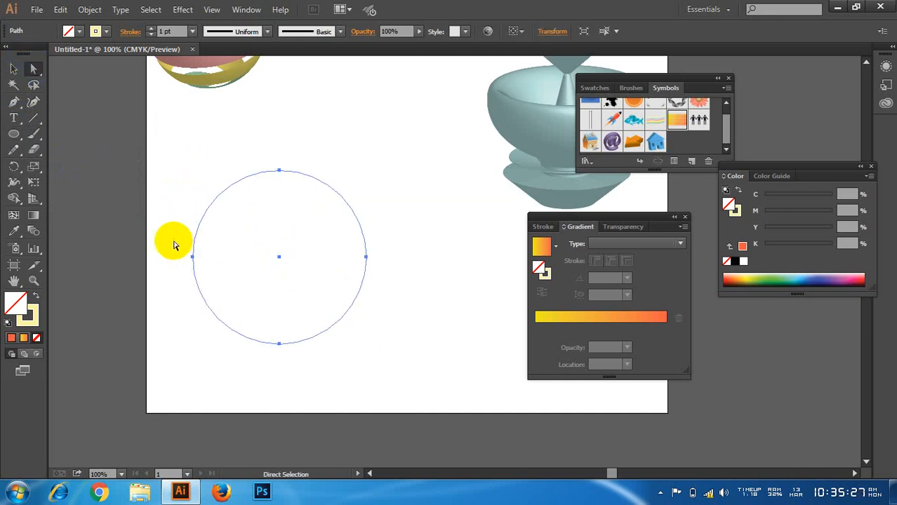
drag(175, 240, 214, 277)
key(Delete)
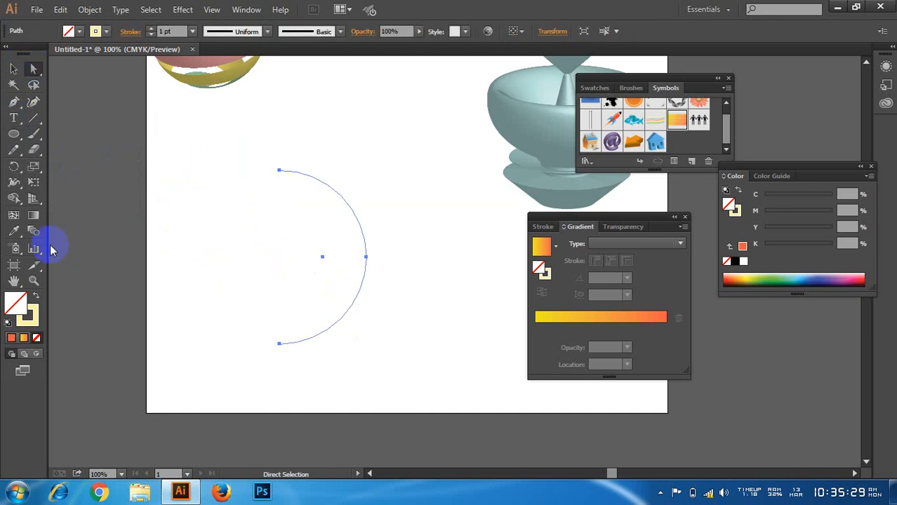
click(14, 69)
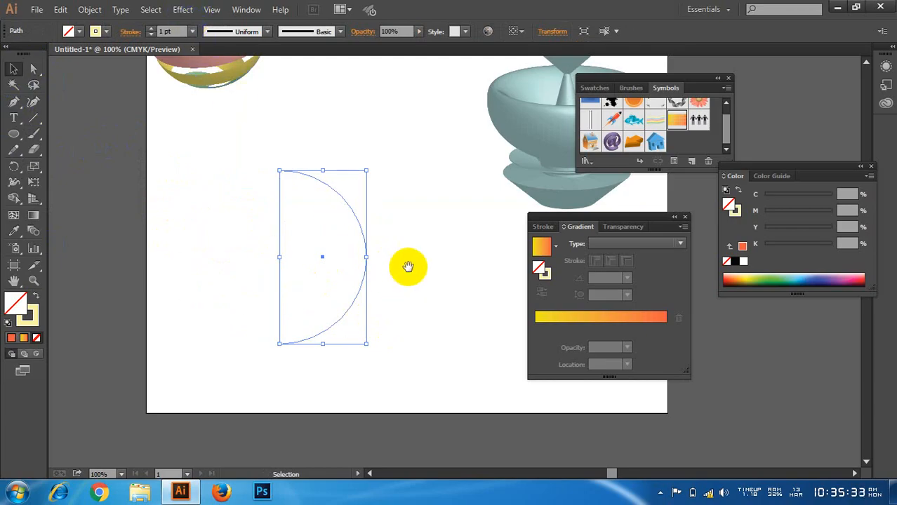
Step: Start a 3D Revolve effect on the half-circle from its left edge with the preview on
drag(406, 265, 336, 253)
click(176, 10)
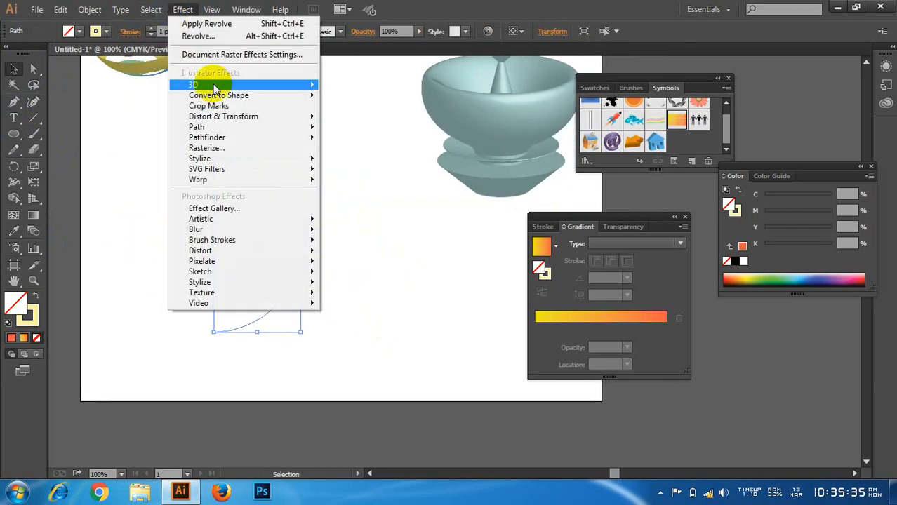
mouse_move(242, 84)
click(396, 106)
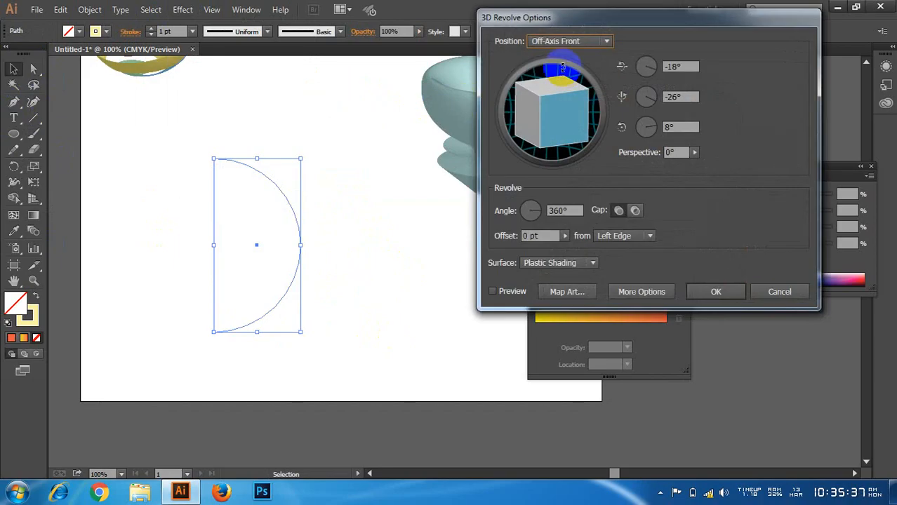
click(506, 290)
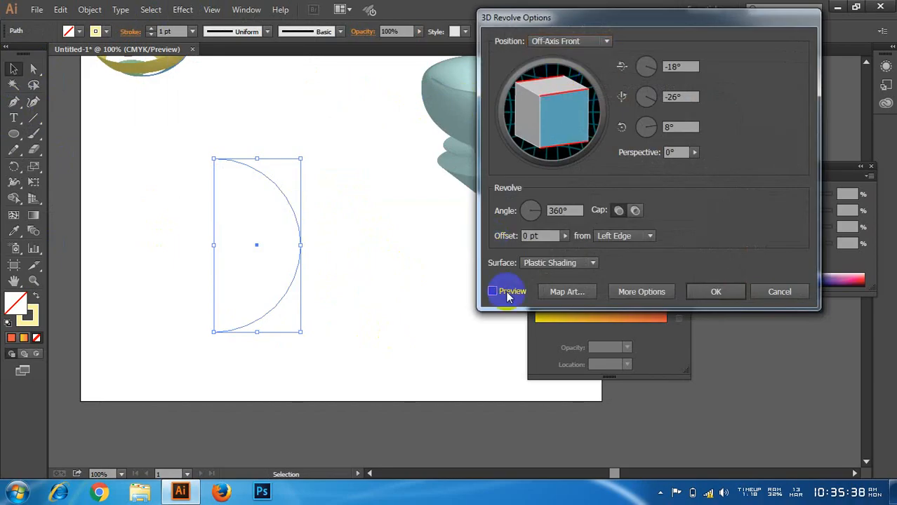
Step: Try to map the gradient grid symbol onto surface 1 of 4 of the sphere, stretched to cover the whole surface grid
click(556, 290)
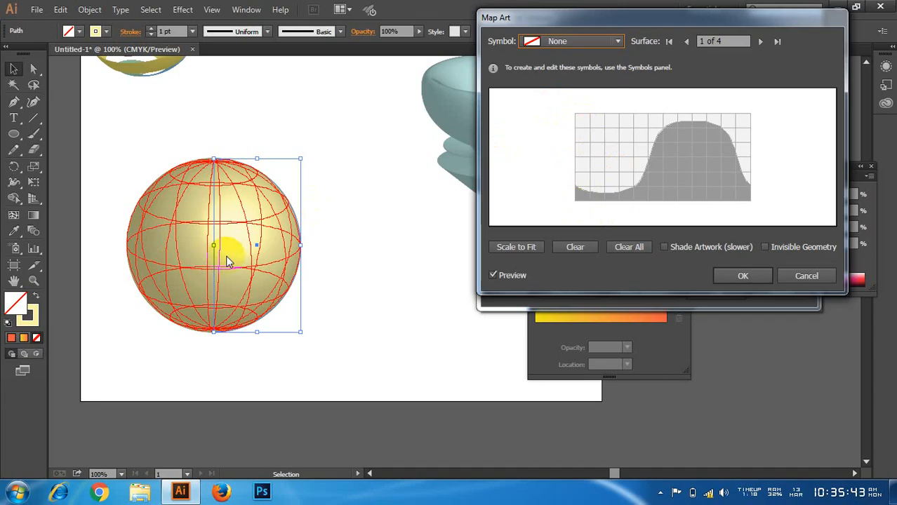
click(557, 40)
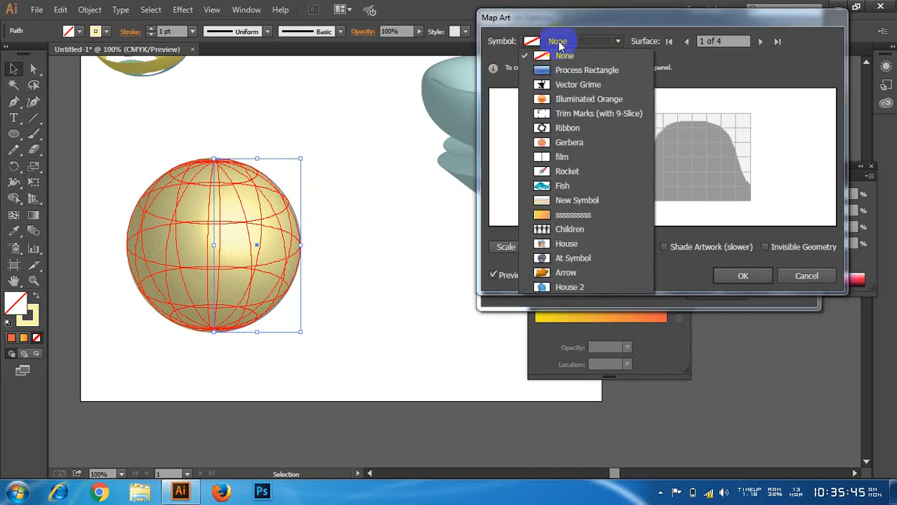
click(576, 215)
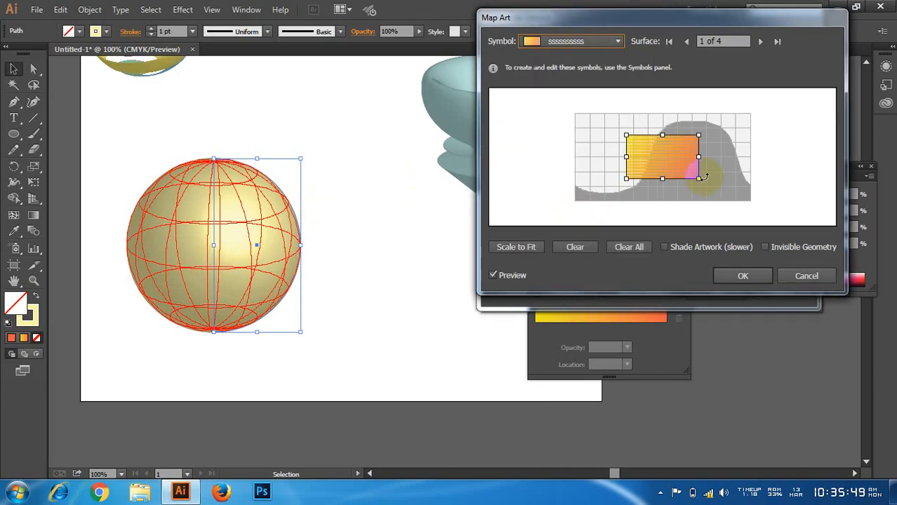
drag(704, 157, 751, 157)
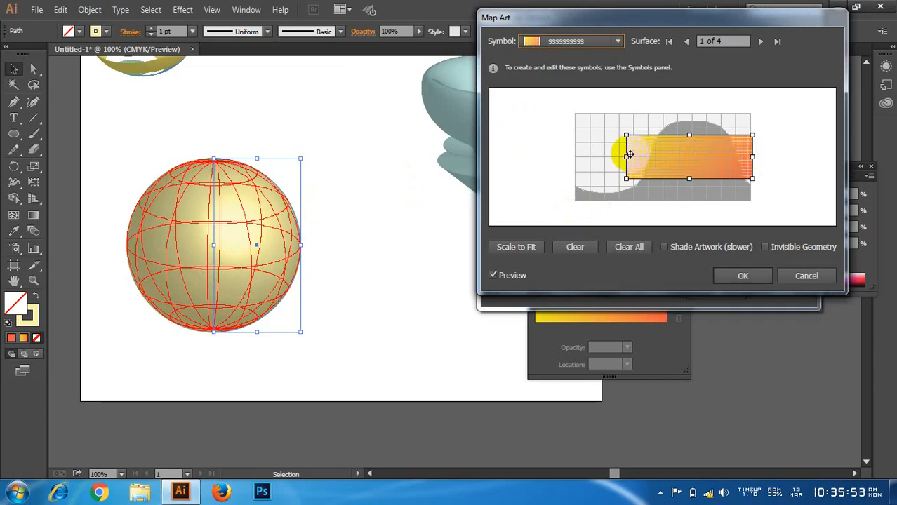
drag(627, 155, 574, 157)
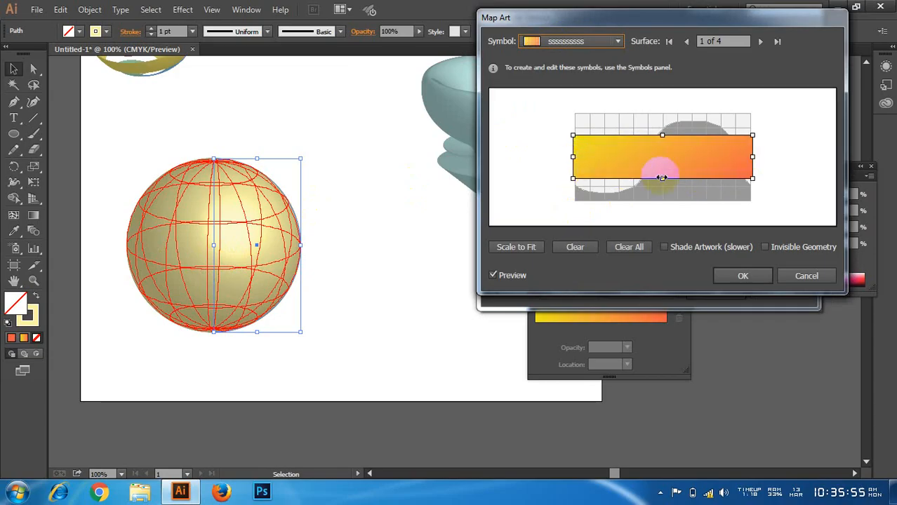
drag(661, 178, 663, 201)
drag(662, 135, 663, 114)
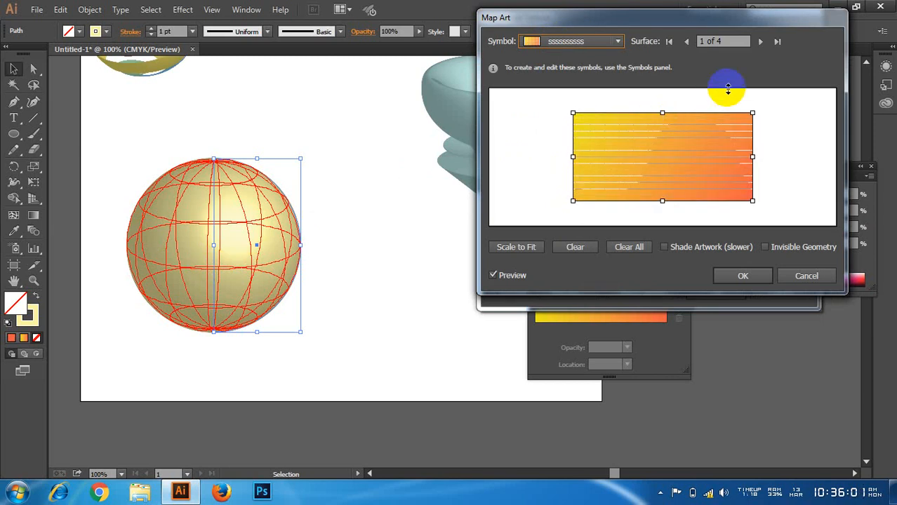
Step: Try to map the gradient grid symbol onto surface 4 of 4 of the sphere, stretched to cover the whole surface grid
click(761, 41)
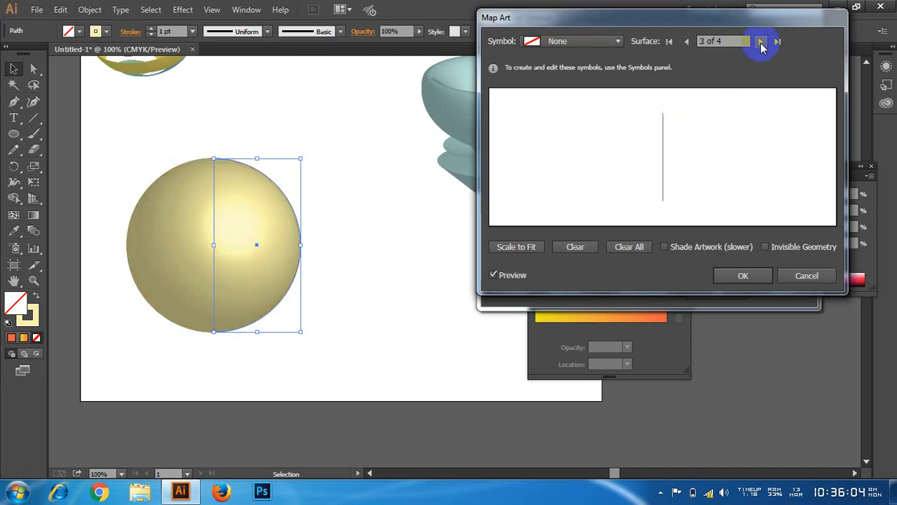
click(761, 42)
click(554, 41)
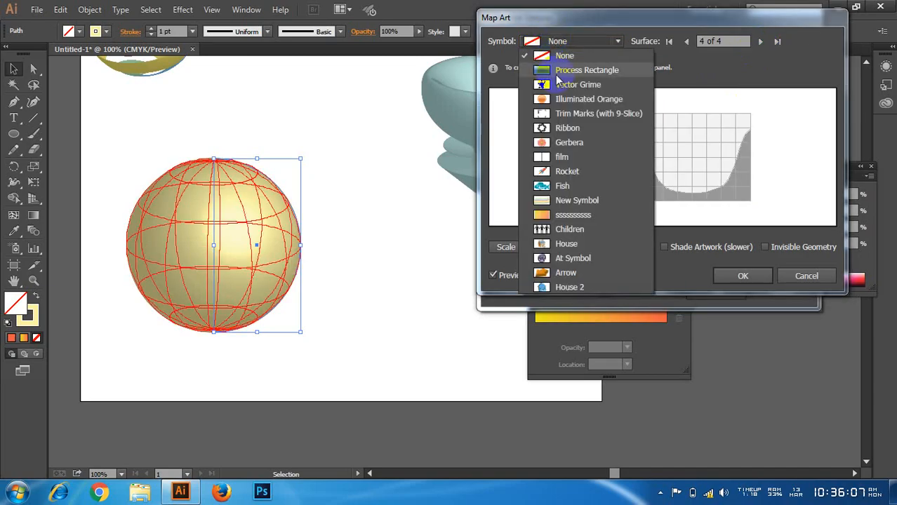
click(580, 212)
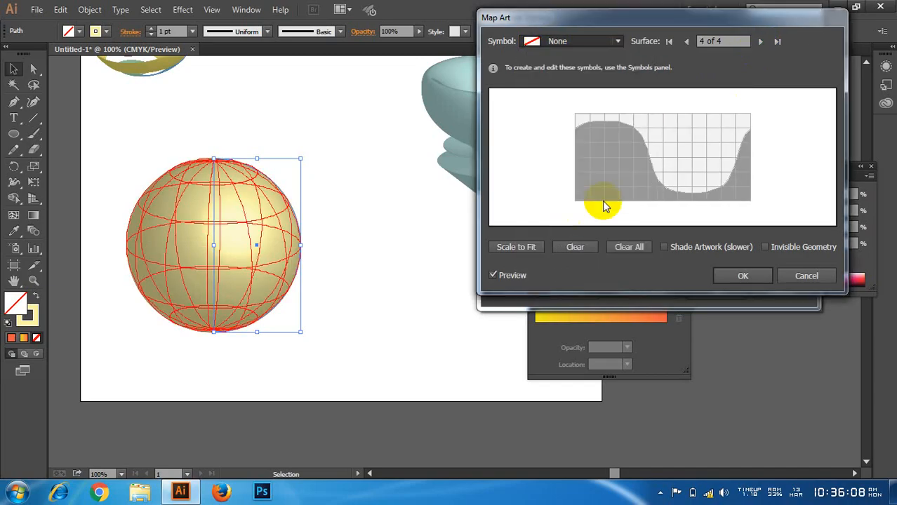
click(639, 152)
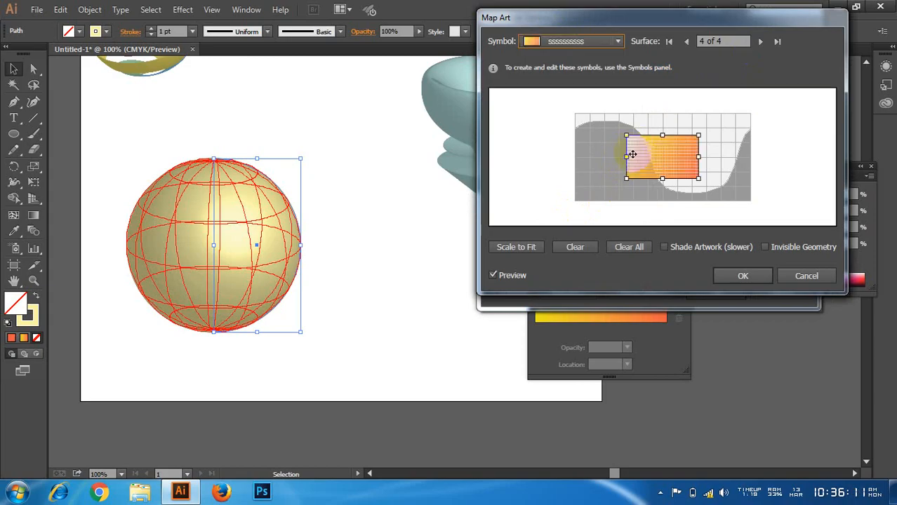
drag(628, 157, 577, 155)
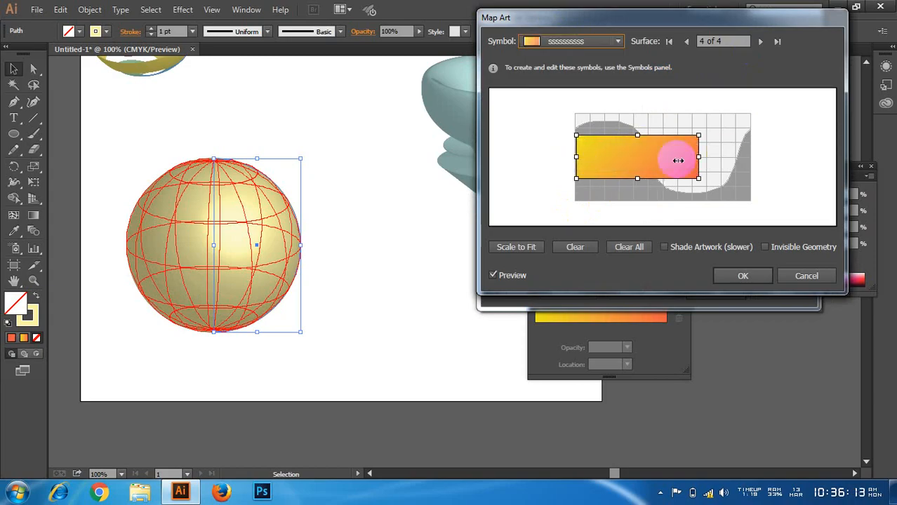
drag(698, 157, 754, 157)
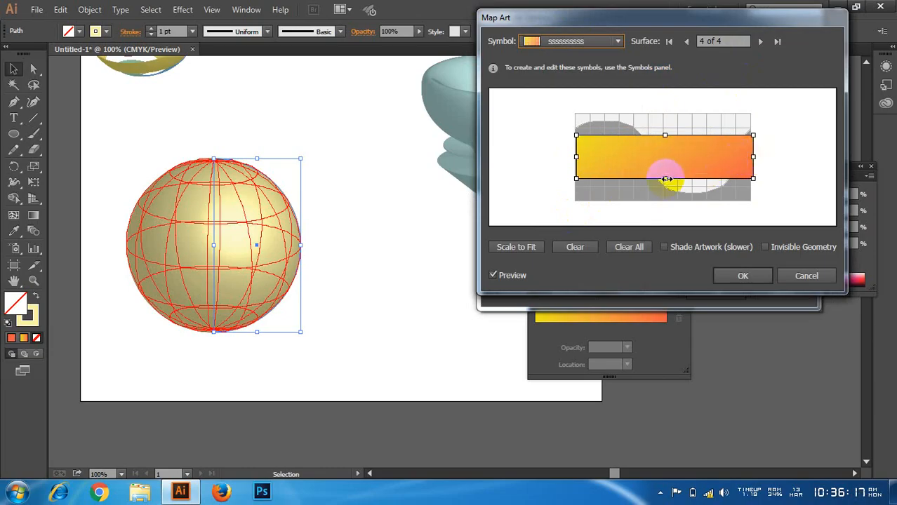
drag(664, 178, 663, 199)
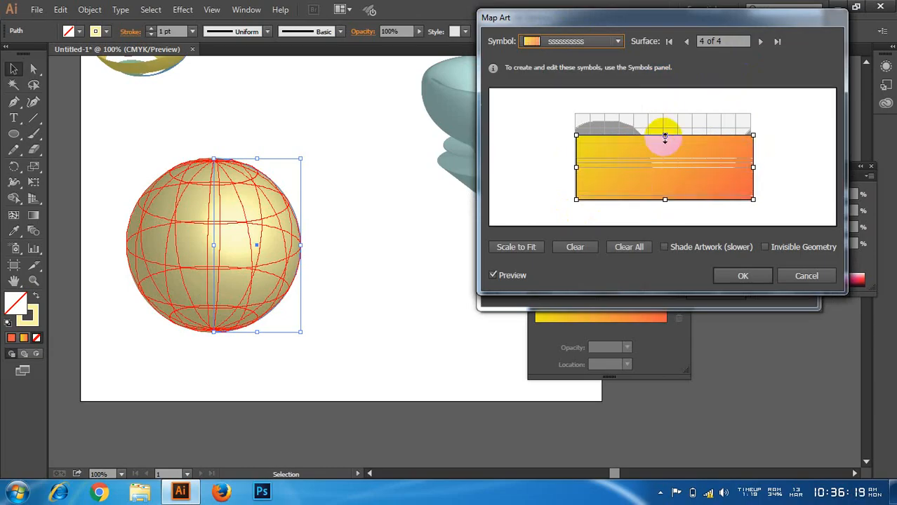
drag(664, 136, 660, 113)
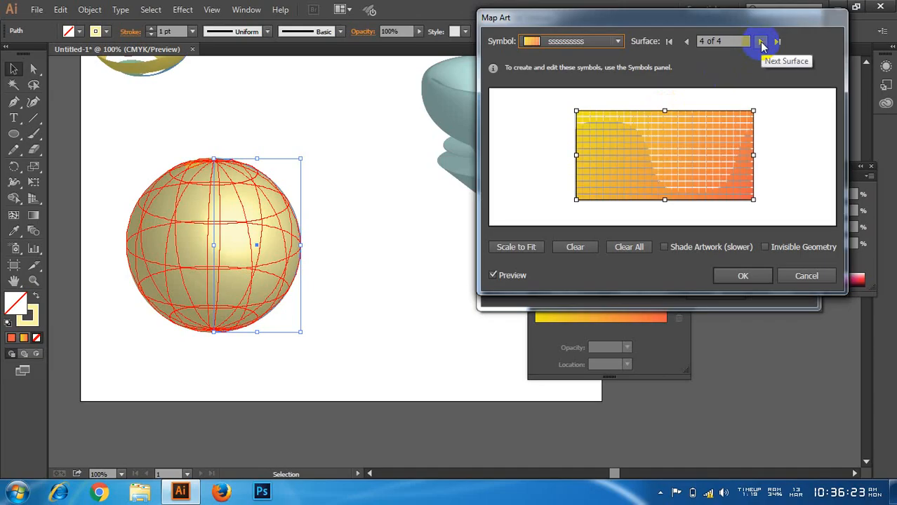
Step: Try assigning the gradient grid symbol to surface 3 of 4, and discard both the art mapping and the Revolve effect
click(761, 43)
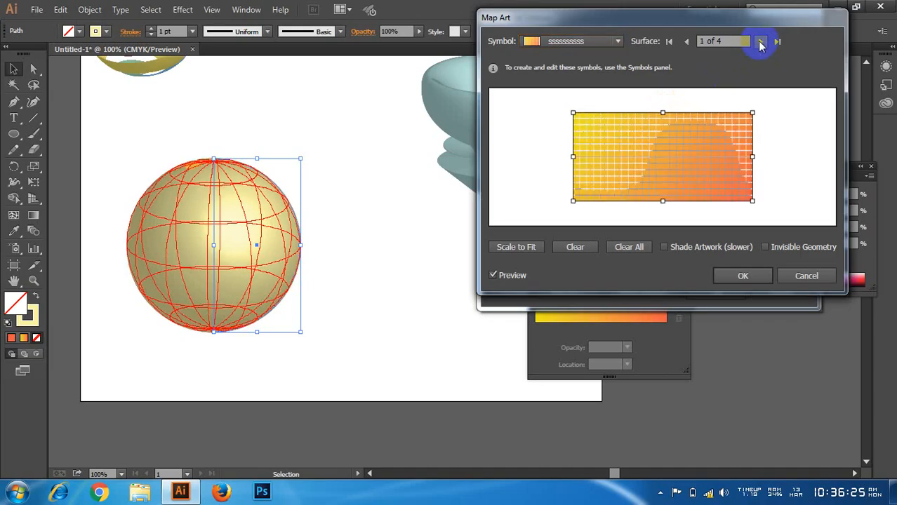
click(761, 43)
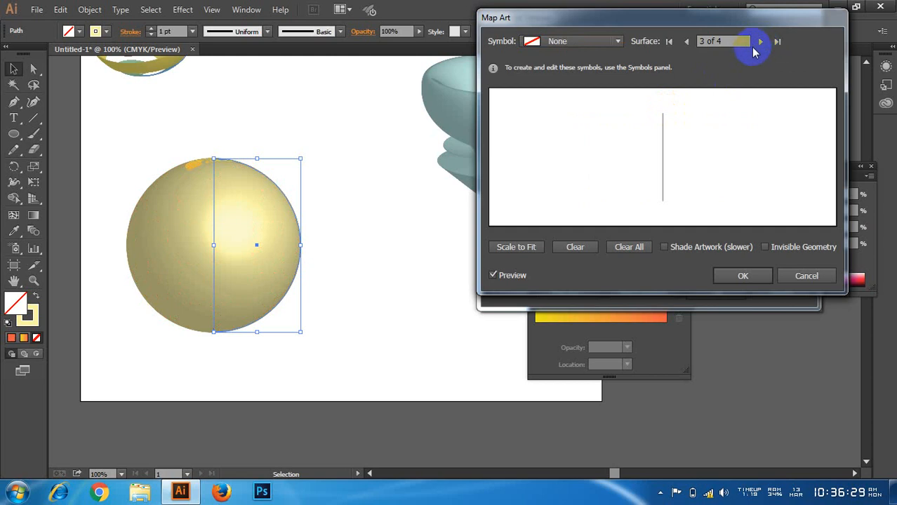
click(556, 40)
click(571, 213)
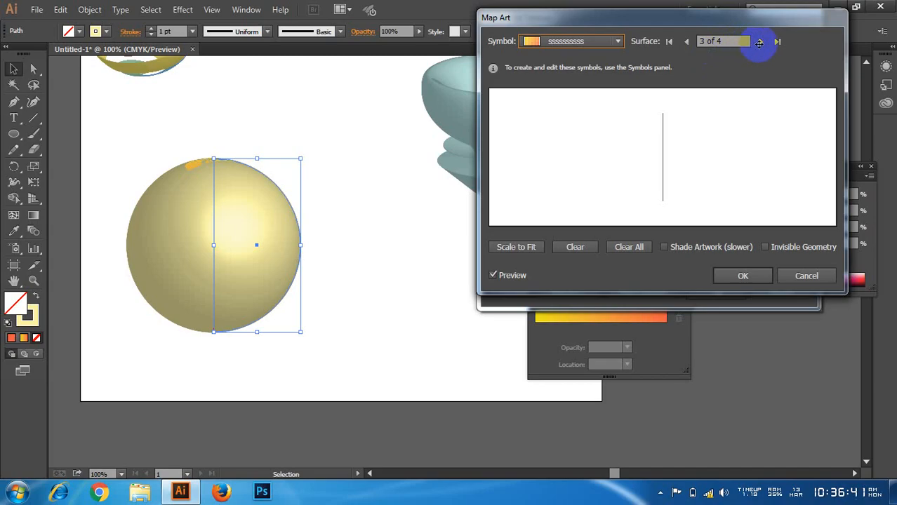
click(687, 41)
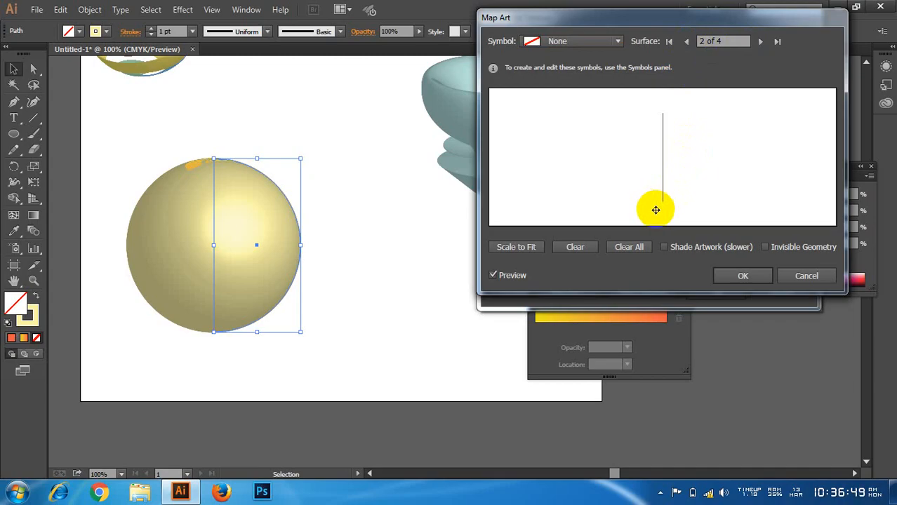
click(807, 275)
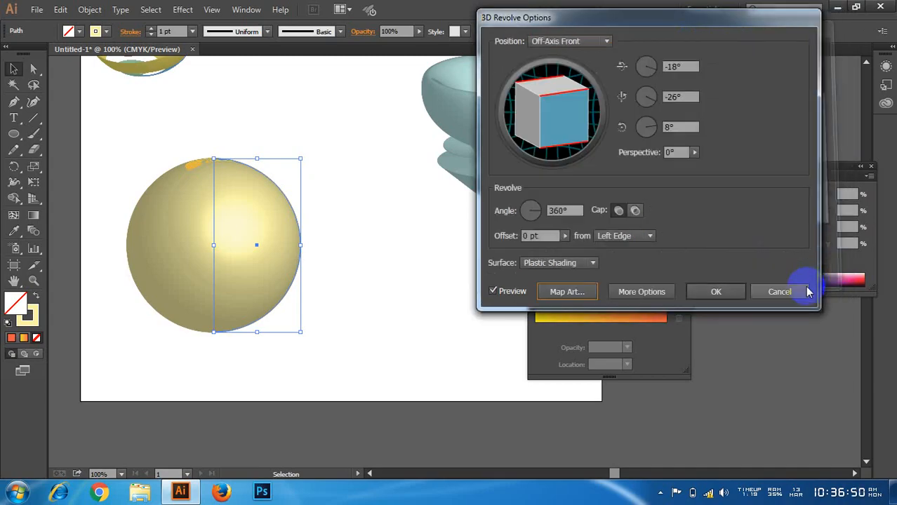
click(769, 293)
click(660, 493)
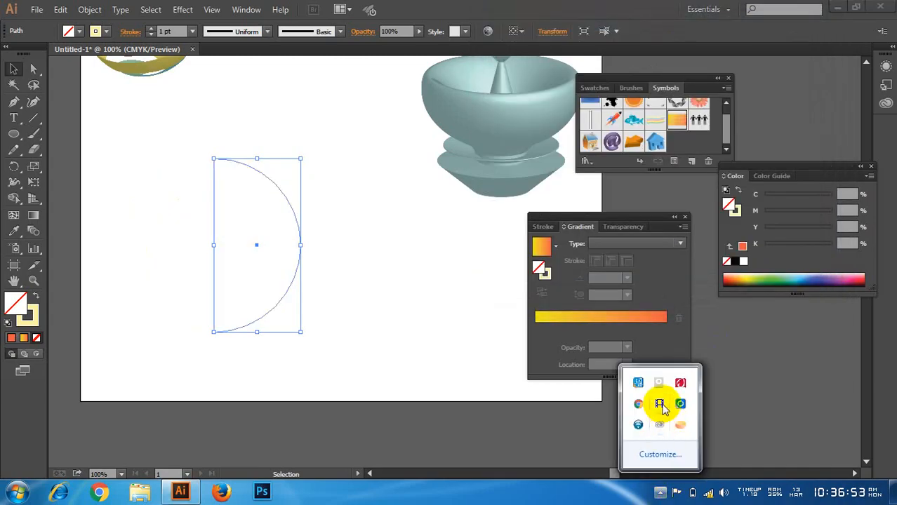
click(661, 405)
drag(330, 203, 257, 315)
Step: Start a 3D Revolve effect on the half-circle with the preview on and open its art mapping options
click(182, 10)
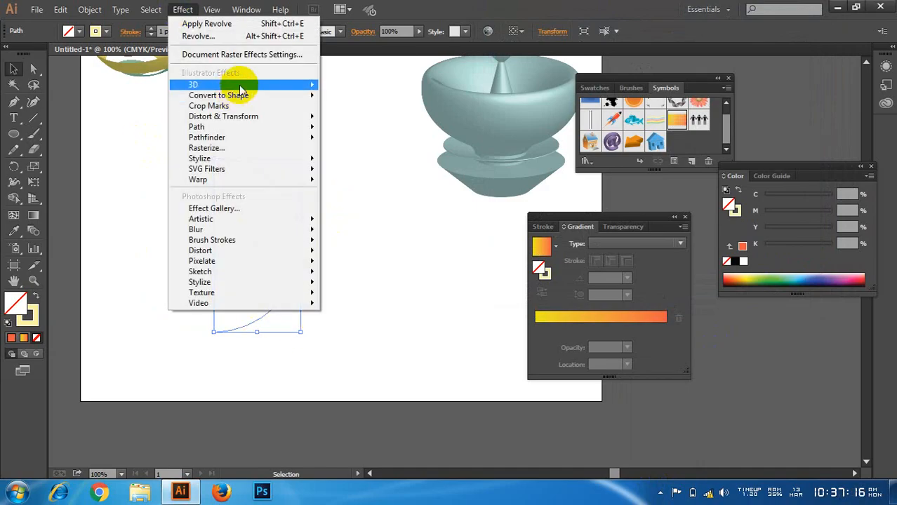
mouse_move(240, 85)
click(342, 98)
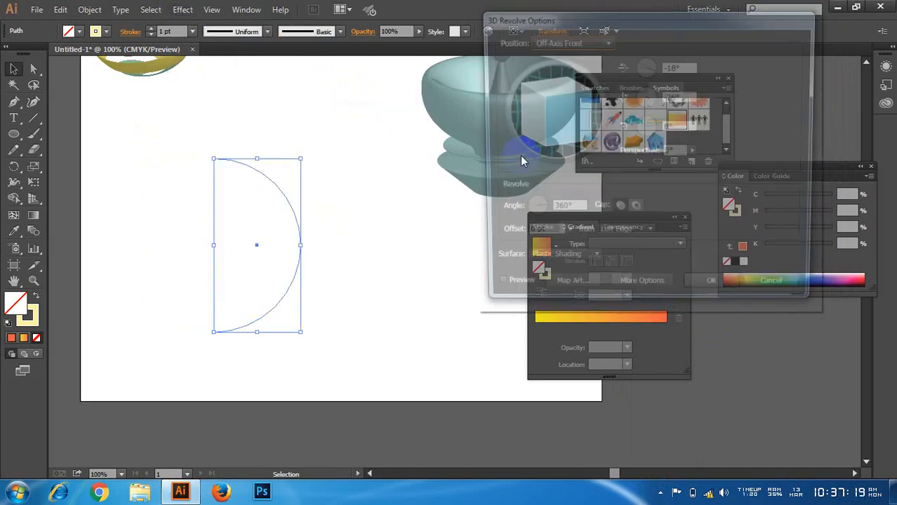
click(493, 292)
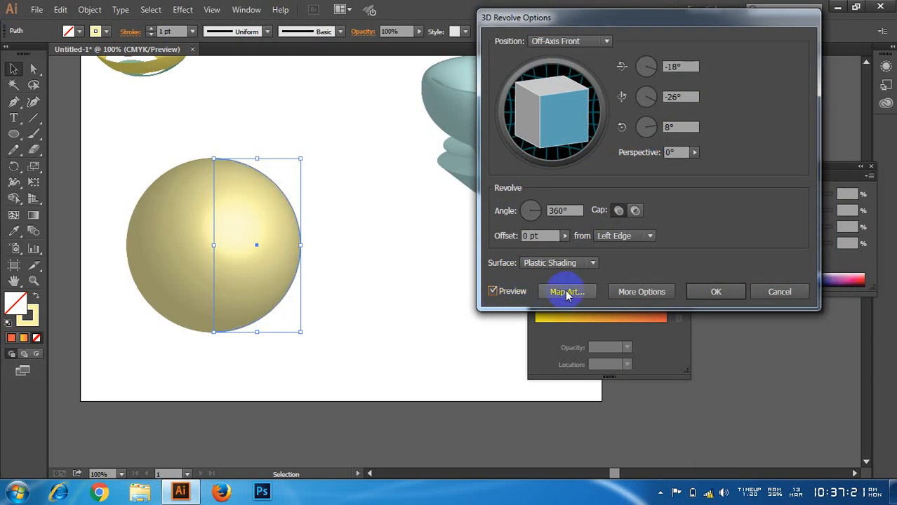
click(565, 291)
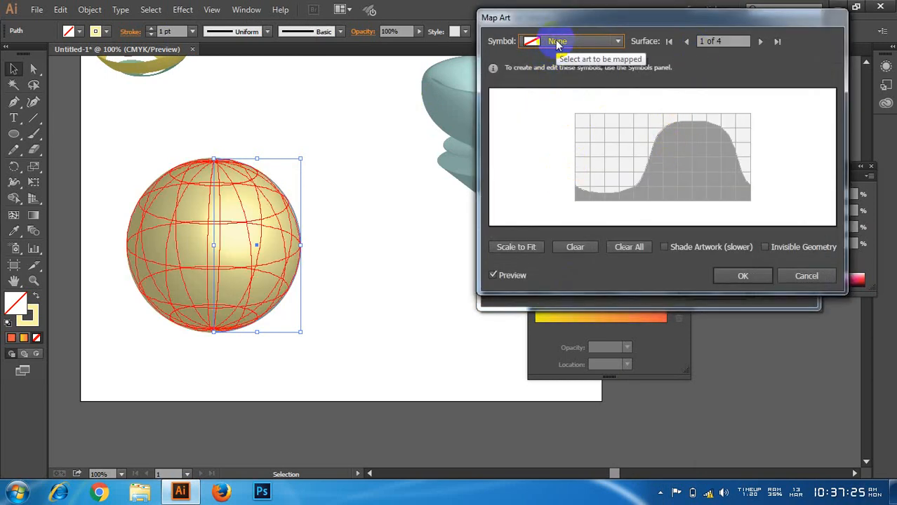
click(559, 42)
click(570, 143)
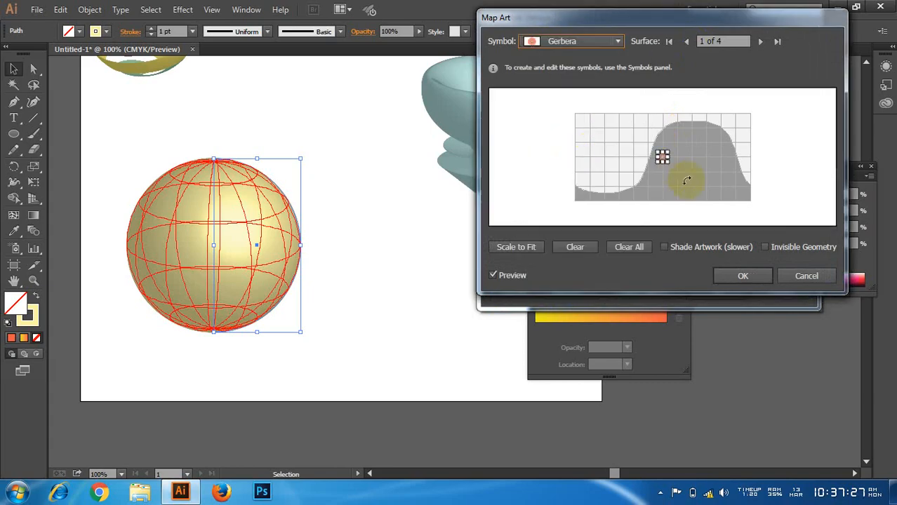
drag(671, 158, 661, 206)
click(575, 246)
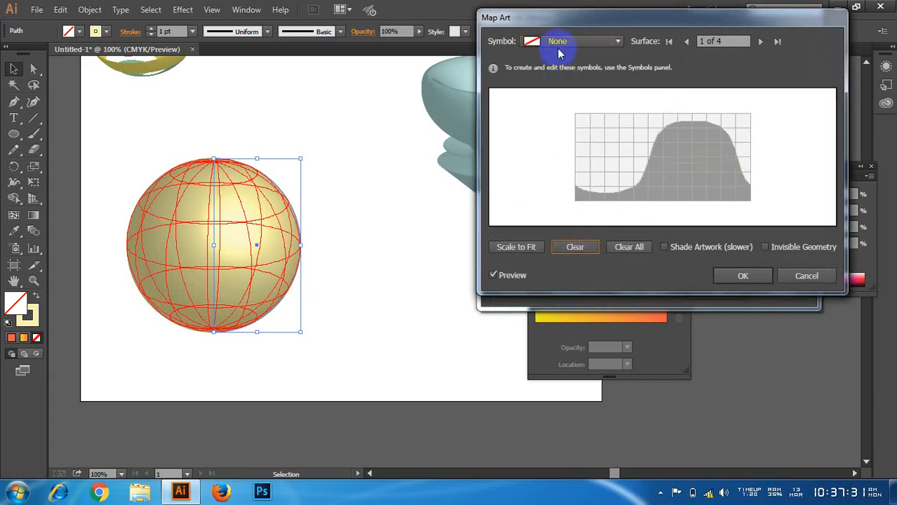
Step: Map the gradient grid symbol onto surface 4 of 4 and stretch it to cover the entire surface grid
click(760, 42)
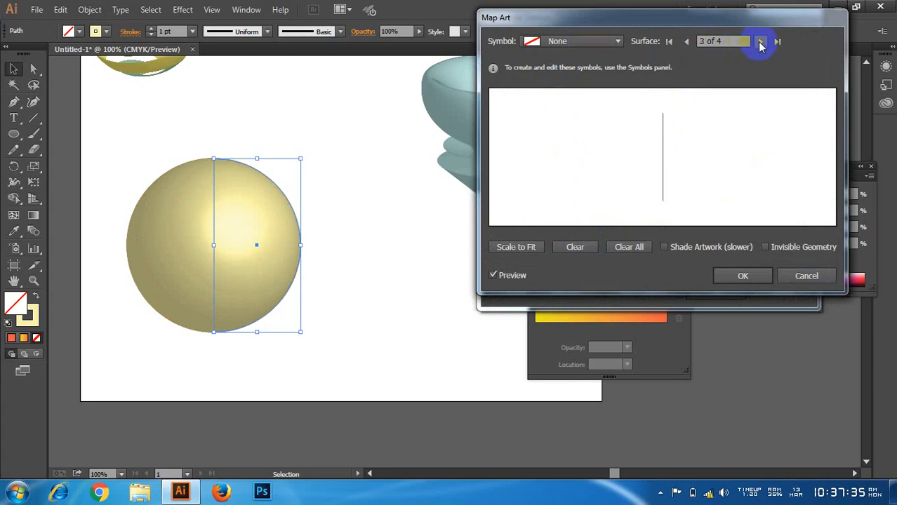
click(760, 42)
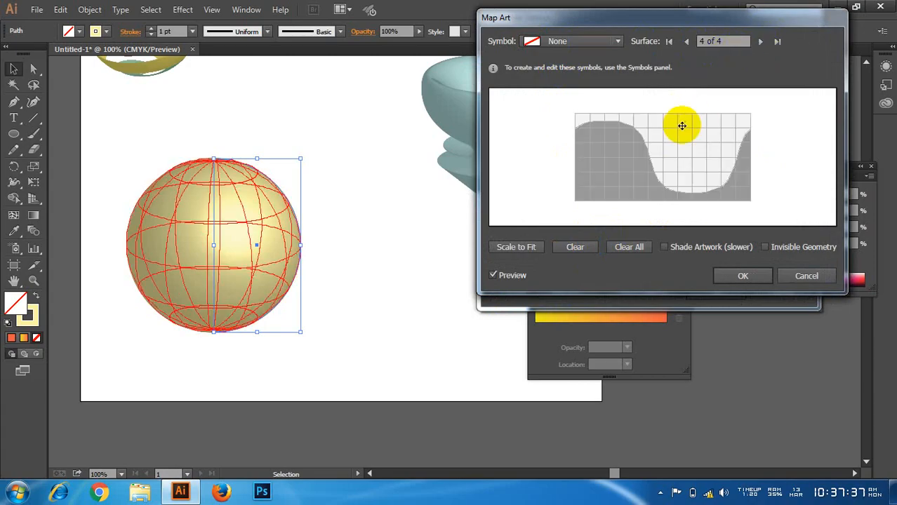
click(575, 41)
click(571, 215)
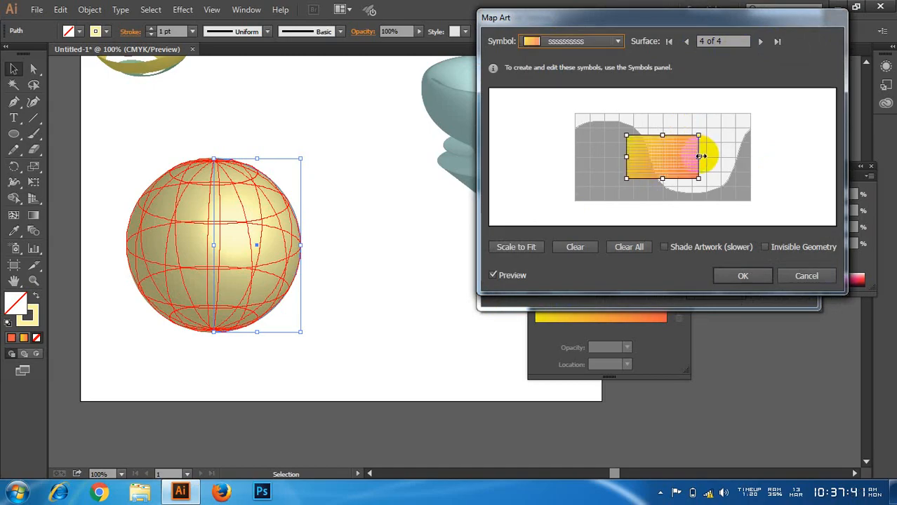
drag(704, 155, 751, 153)
drag(628, 156, 574, 156)
drag(661, 178, 660, 201)
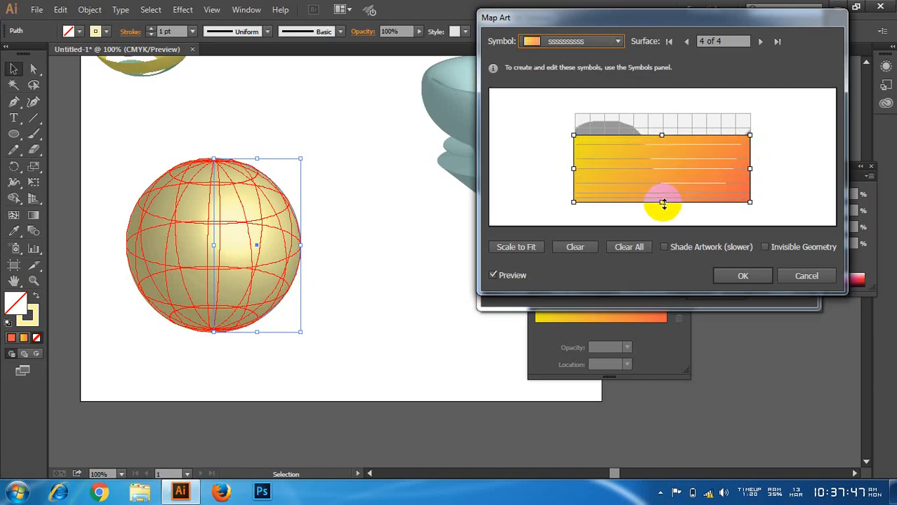
drag(654, 147, 654, 113)
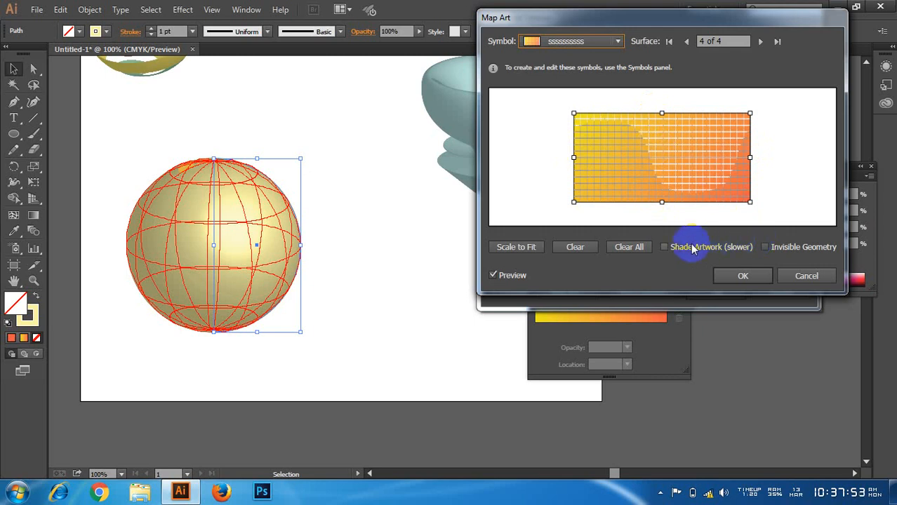
Step: Enable Shade Artwork and Invisible Geometry for the mapped art, apply the Revolve effect, and deselect the sphere
click(664, 249)
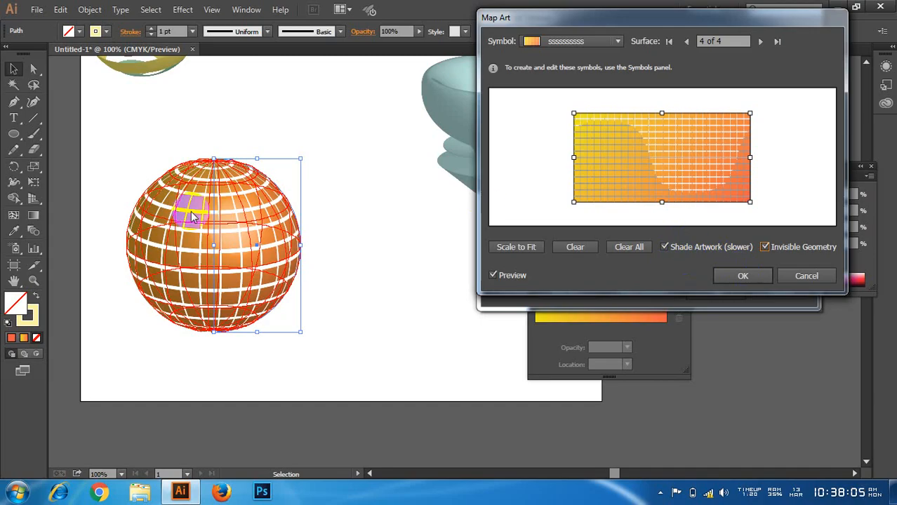
click(737, 275)
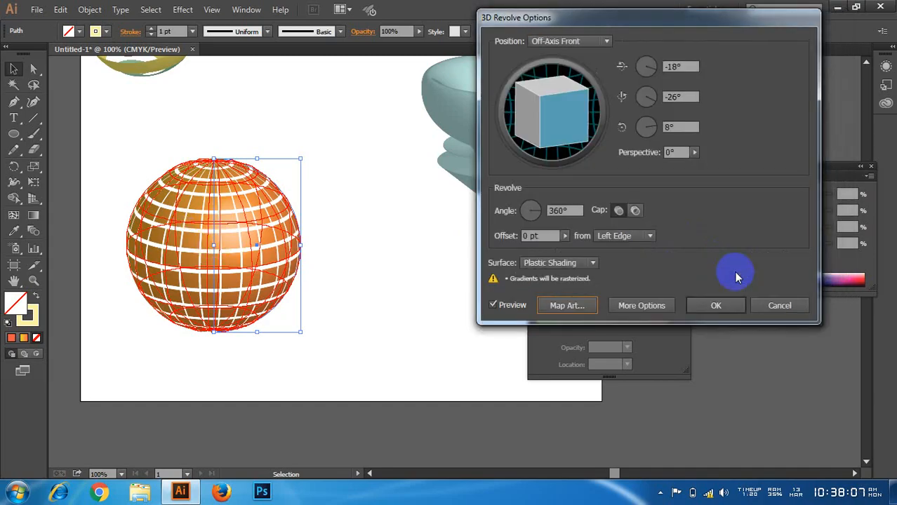
click(716, 305)
click(377, 201)
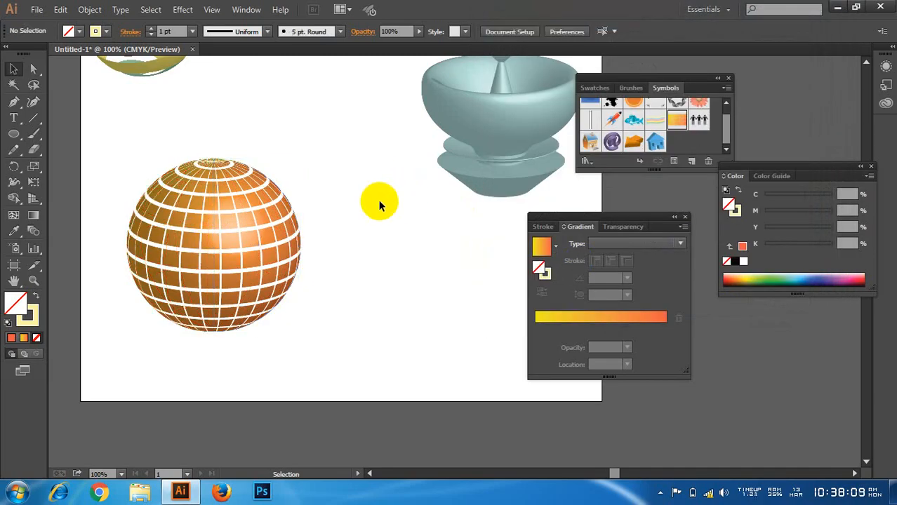
scroll(215, 267, up, 2)
key(space)
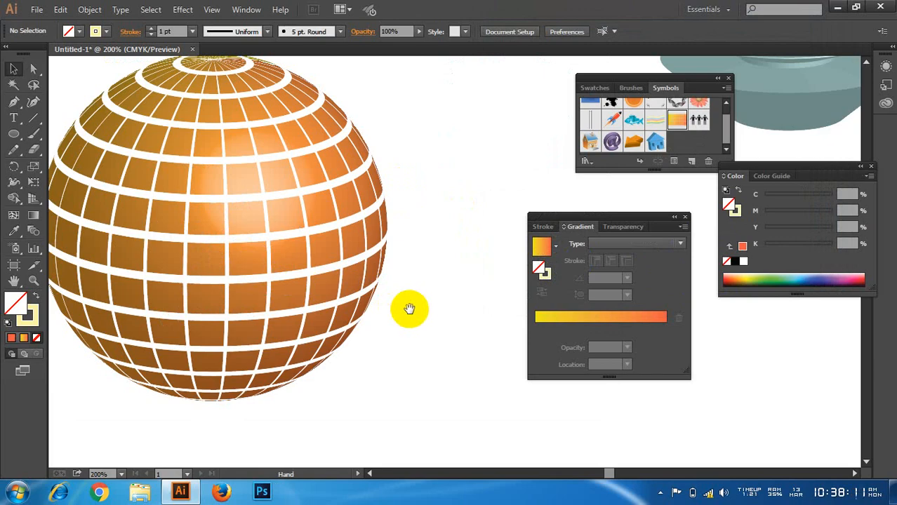
Step: Examine the mapped gradient grid up close around the sphere's upper pole and across its shaded surface
drag(408, 307, 423, 319)
scroll(426, 317, up, 4)
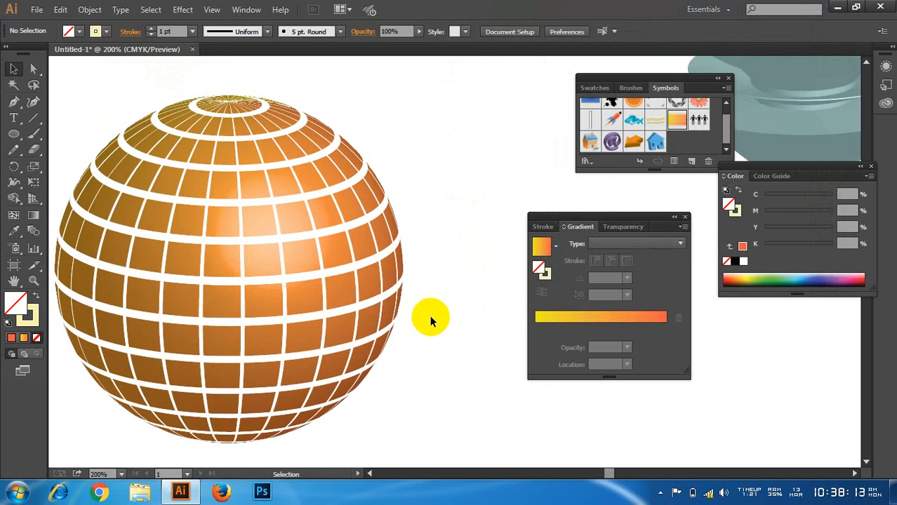
scroll(204, 158, up, 4)
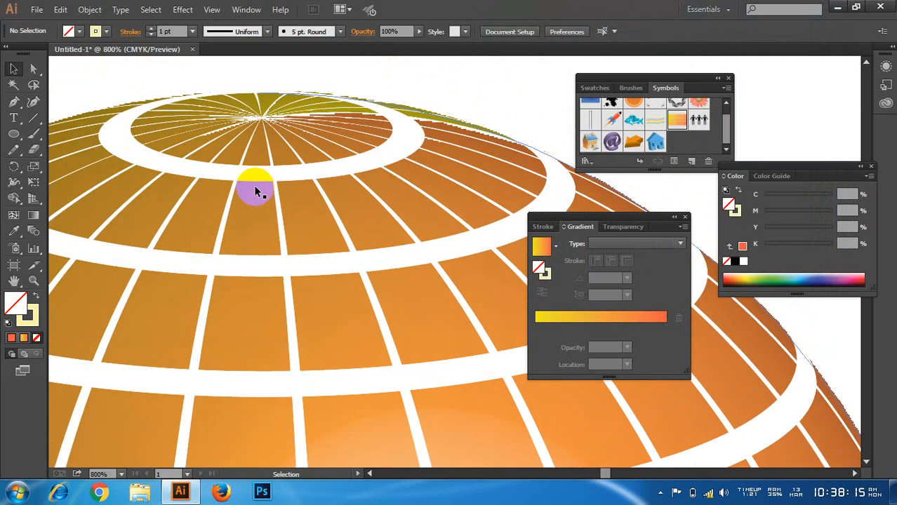
scroll(264, 191, up, 3)
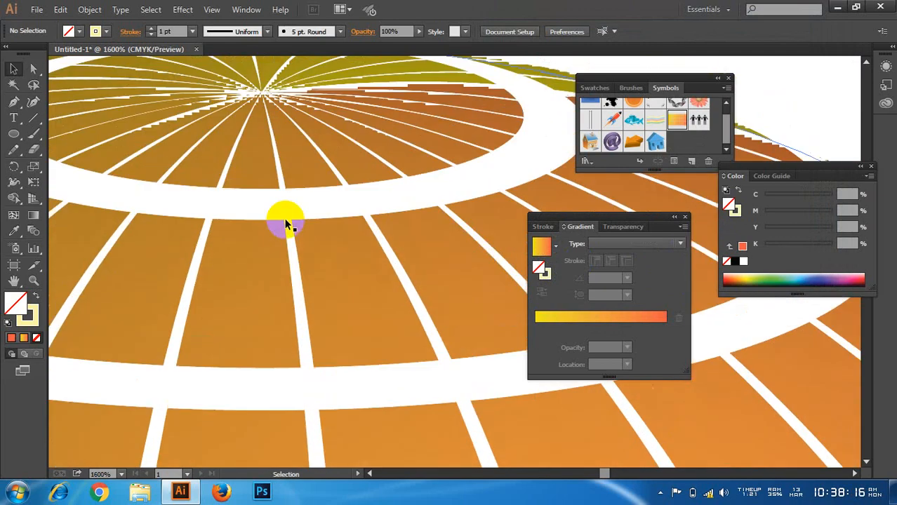
scroll(285, 223, down, 5)
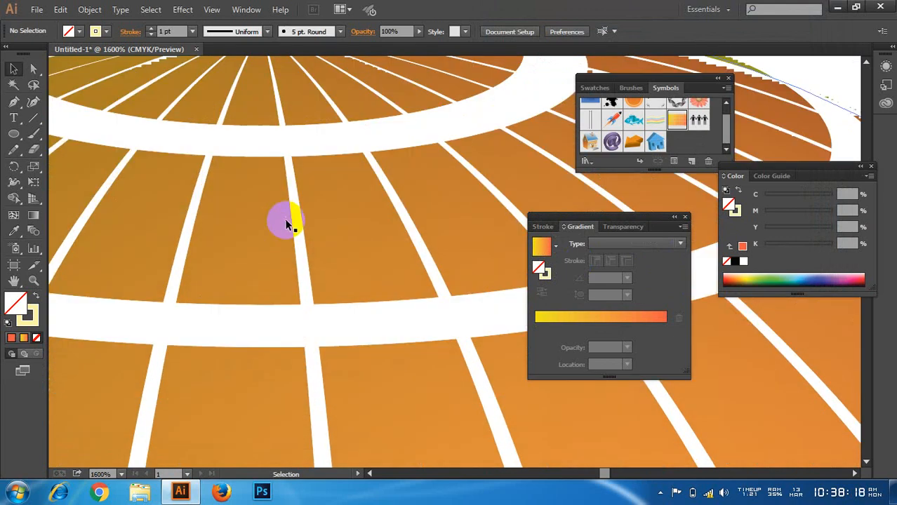
scroll(288, 225, down, 3)
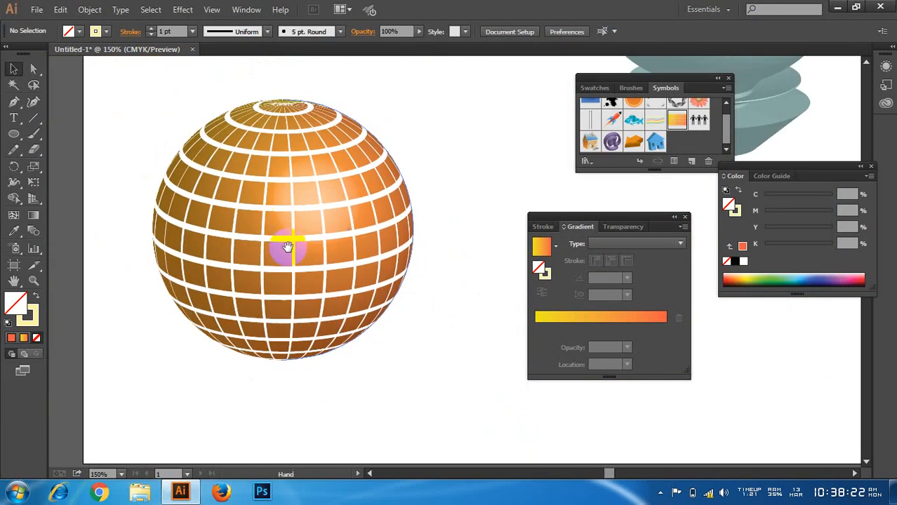
drag(288, 247, 229, 240)
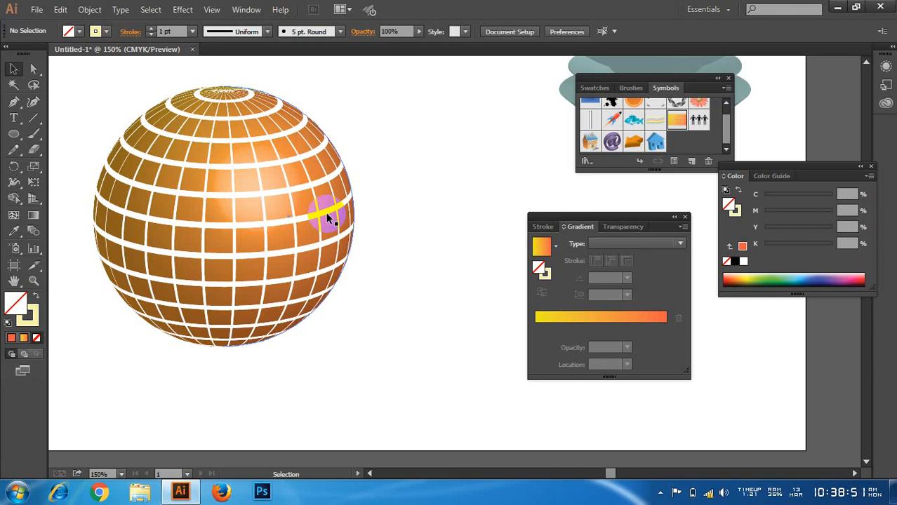
Step: Delete the teal revolved vase shape beside the two spheres
scroll(323, 326, down, 2)
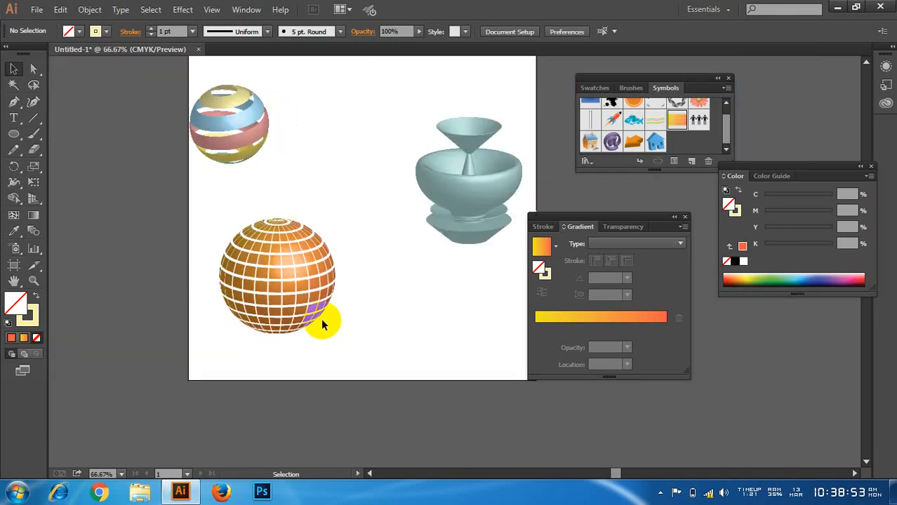
drag(394, 98, 510, 260)
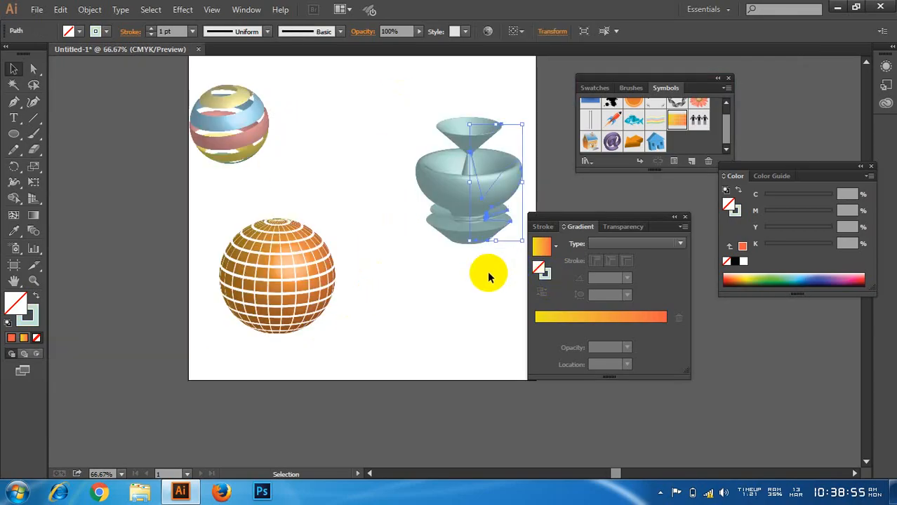
key(Delete)
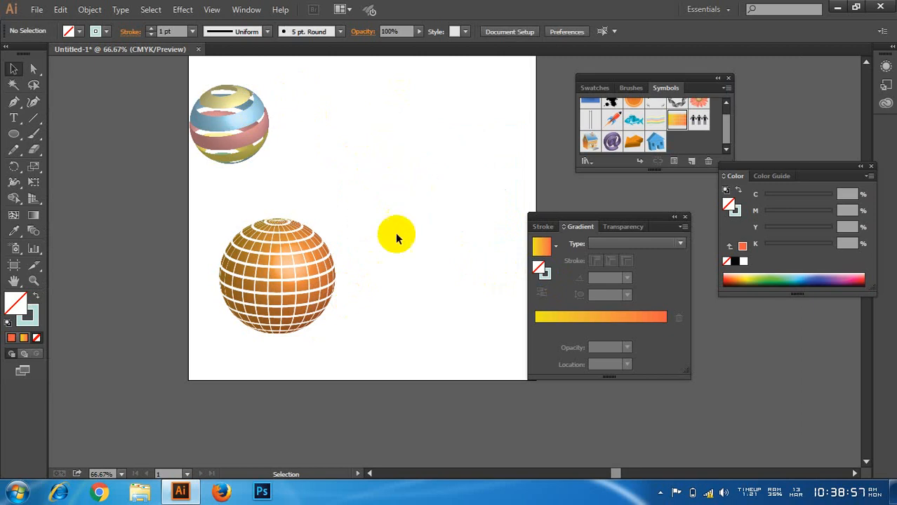
Step: Draw a square about 1.083 in wide above the grid sphere and swap its fill and stroke for a solid pale teal fill
scroll(326, 265, up, 2)
drag(371, 226, 273, 326)
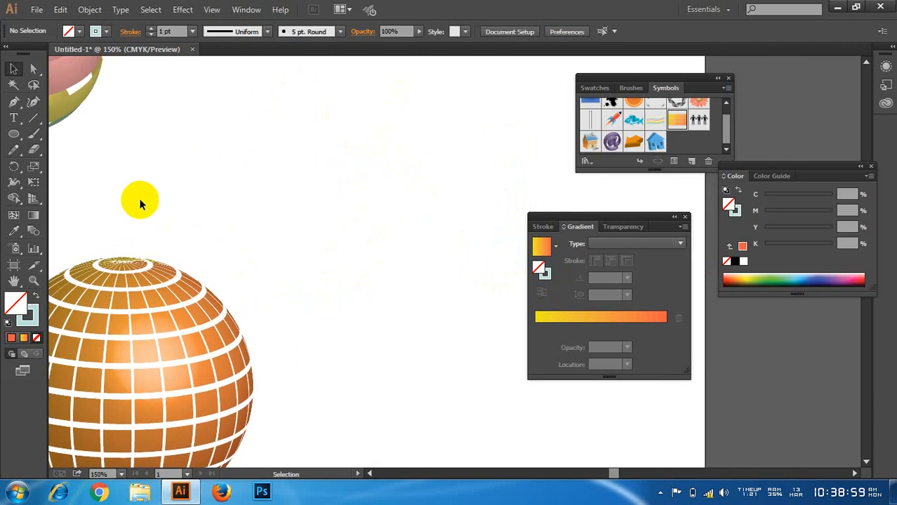
drag(19, 139, 77, 134)
drag(280, 123, 357, 200)
click(13, 69)
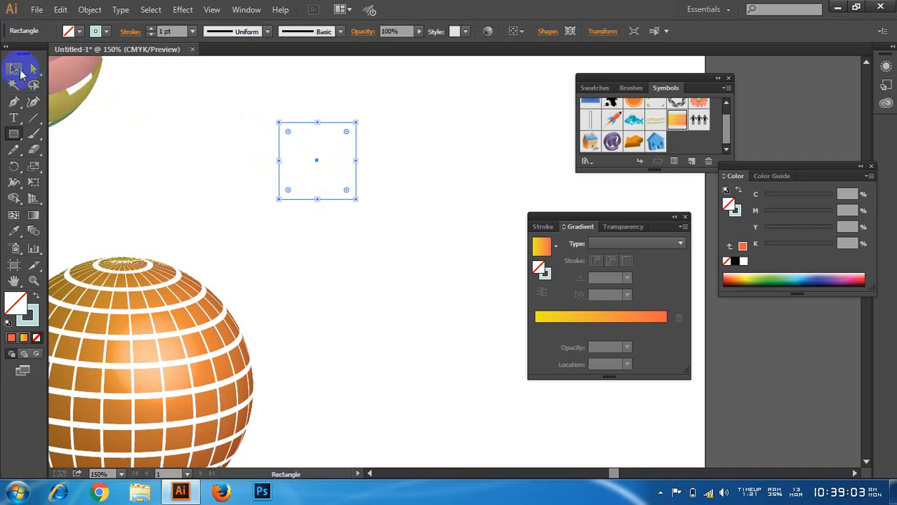
click(36, 295)
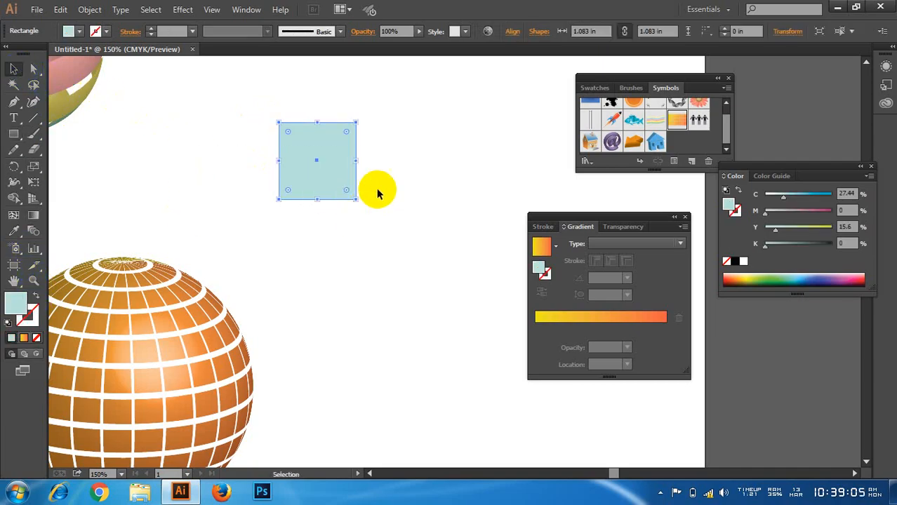
Step: Start a 3D Extrude & Bevel effect on the teal square with the preview on
scroll(384, 174, up, 1)
scroll(385, 174, up, 2)
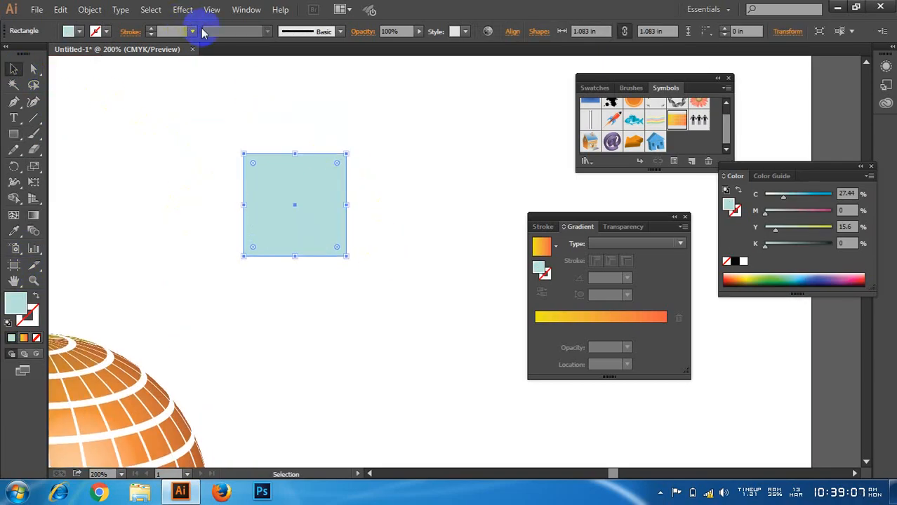
scroll(348, 164, up, 1)
scroll(348, 226, right, 1)
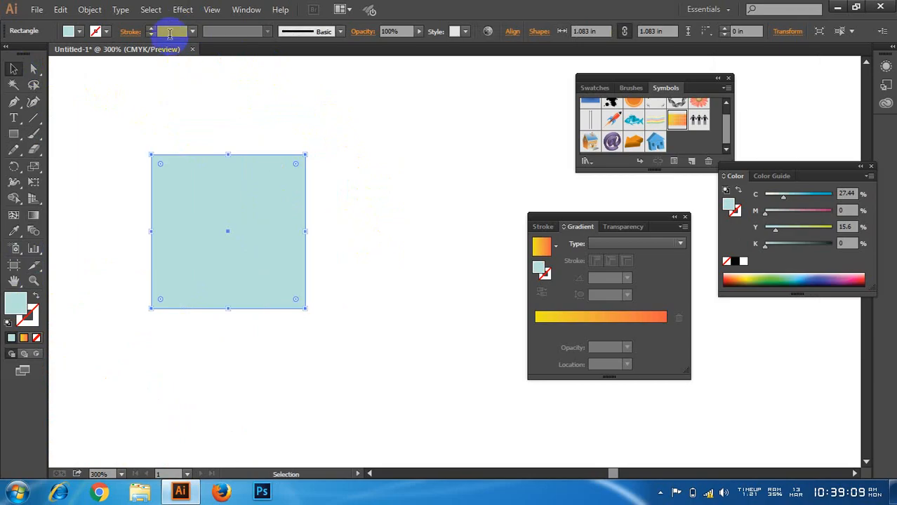
click(184, 10)
mouse_move(316, 85)
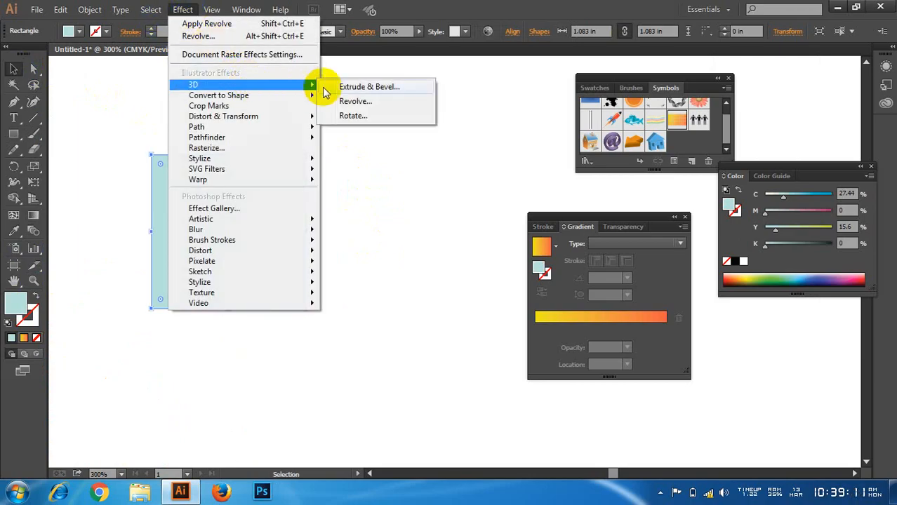
click(358, 86)
click(510, 280)
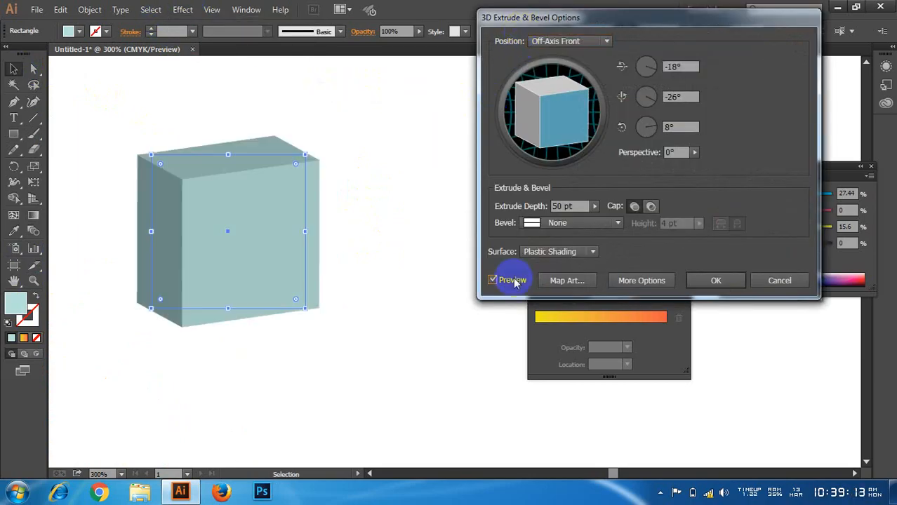
Step: Rotate the extruded square to about -22°, -28° and 11°, apply the effect, and deselect the box
drag(551, 146, 555, 120)
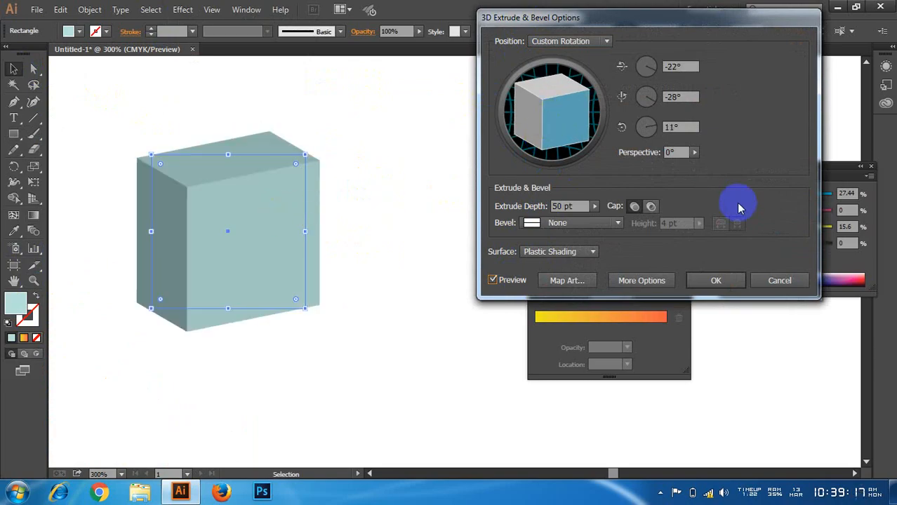
click(716, 287)
click(13, 68)
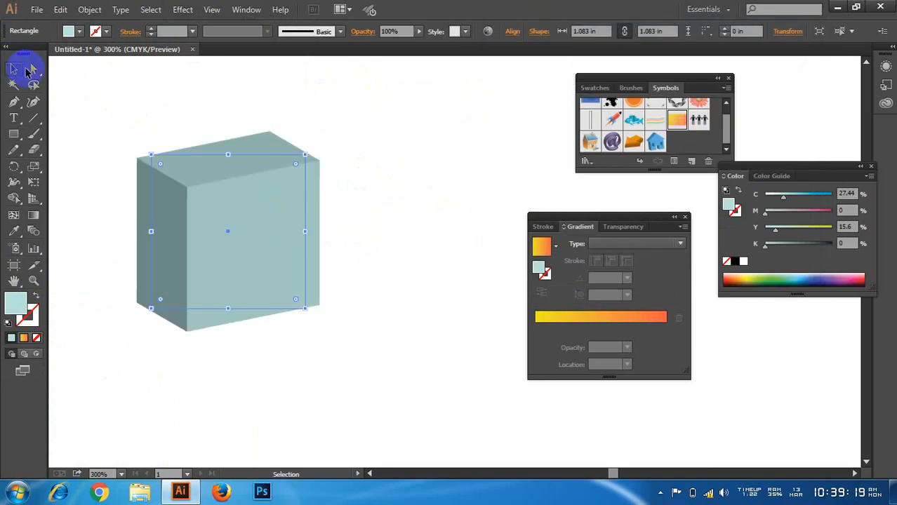
click(96, 78)
Step: Reposition the extruded box on the artboard and inspect its shaded faces
drag(208, 215, 238, 215)
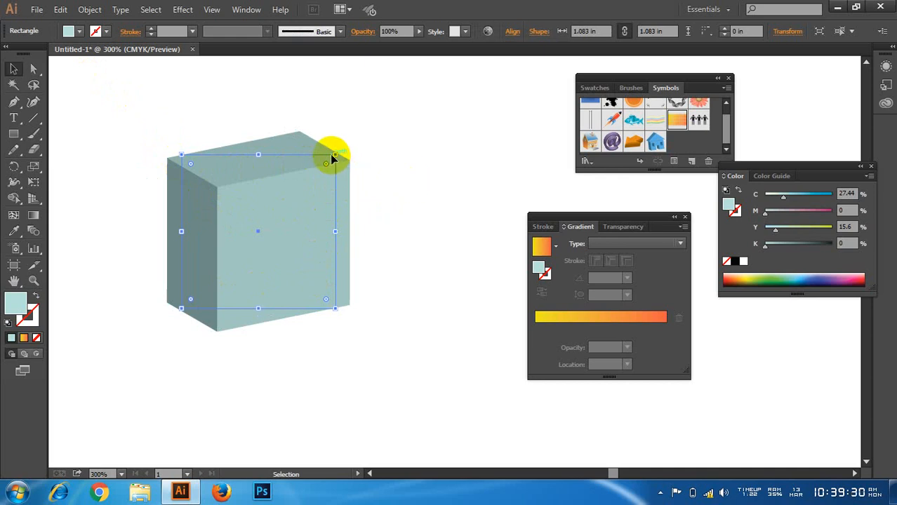
scroll(265, 152, up, 3)
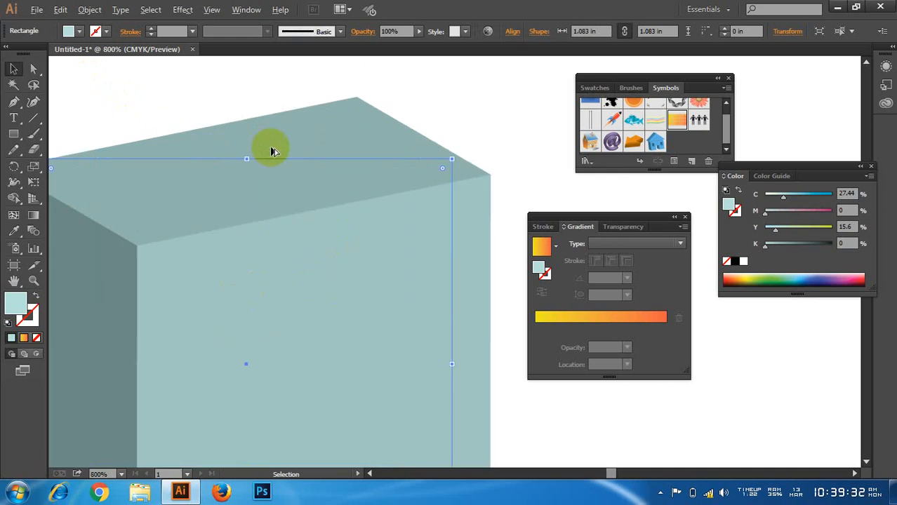
scroll(271, 151, down, 3)
scroll(238, 168, up, 1)
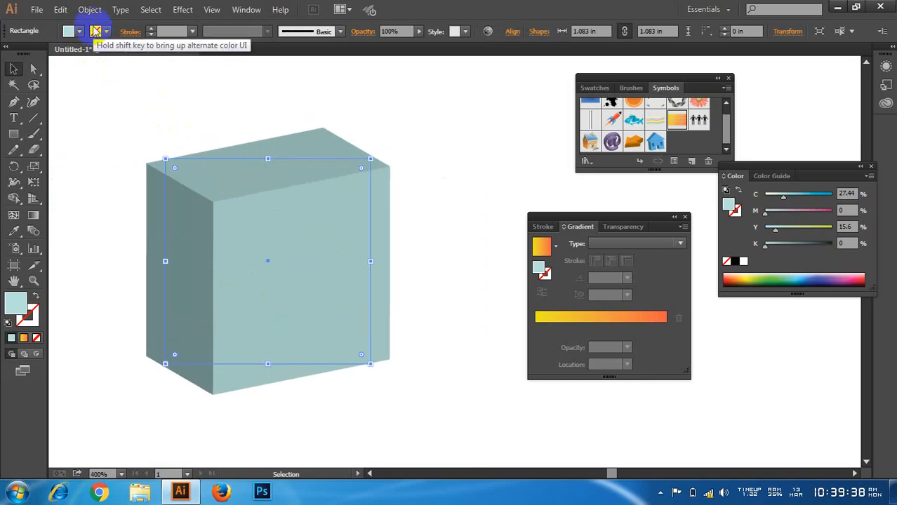
drag(327, 243, 266, 234)
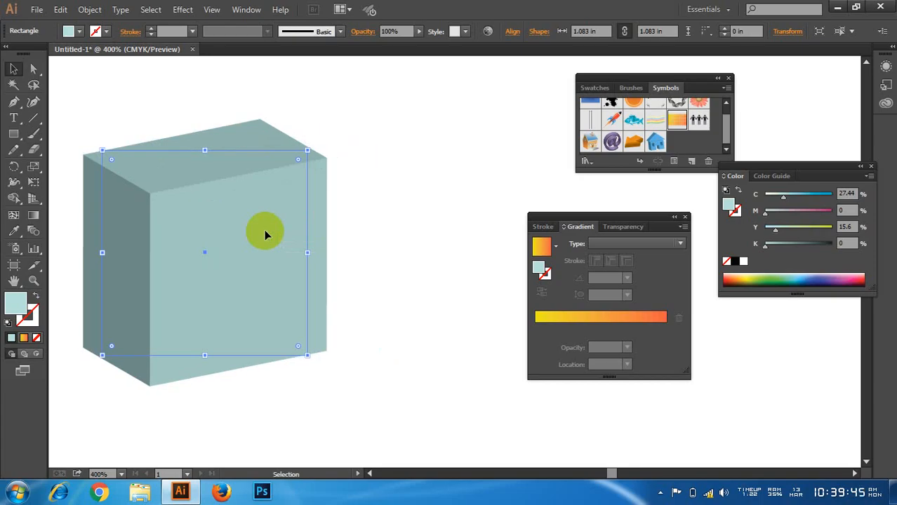
Step: Replace the extruded box with a duplicate made beside it, and move the copy back toward the original location
drag(203, 251, 456, 253)
drag(200, 226, 177, 195)
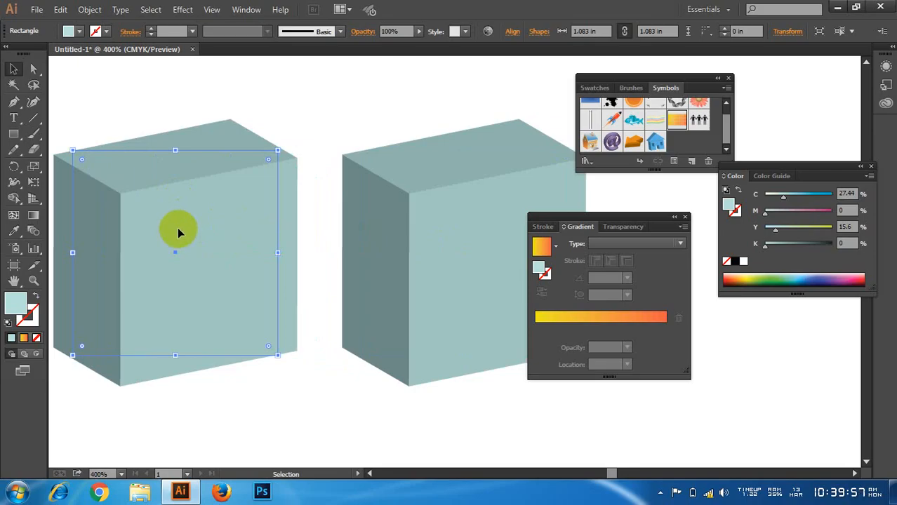
key(Delete)
drag(418, 241, 250, 244)
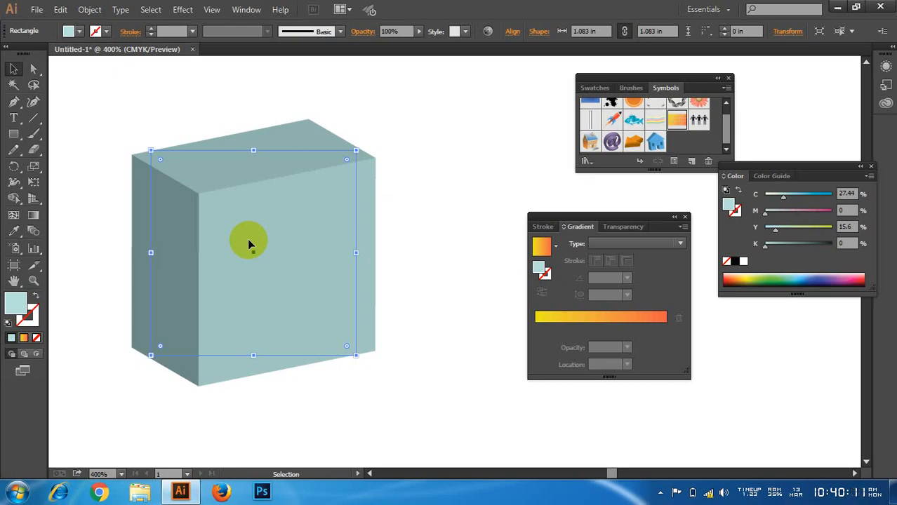
drag(249, 244, 230, 243)
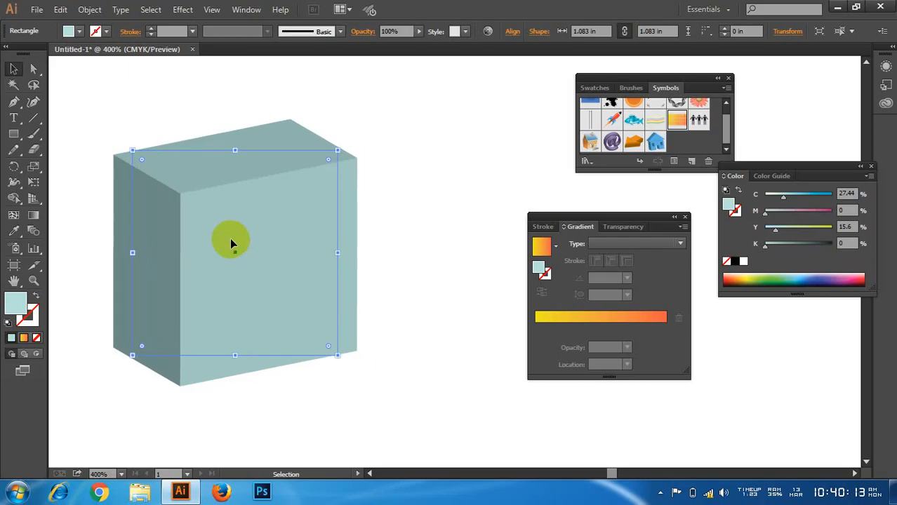
Step: Expand the appearance of the extruded box and ungroup it twice to separate its faces
click(89, 10)
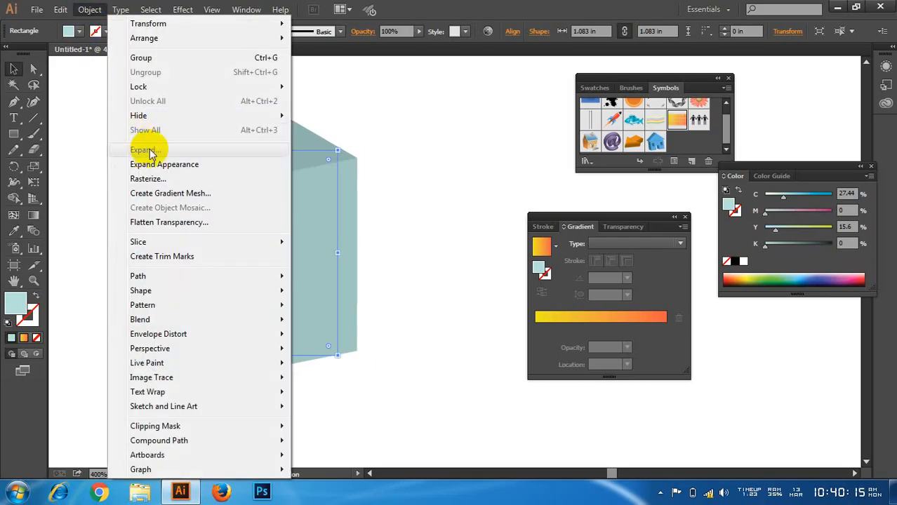
click(181, 169)
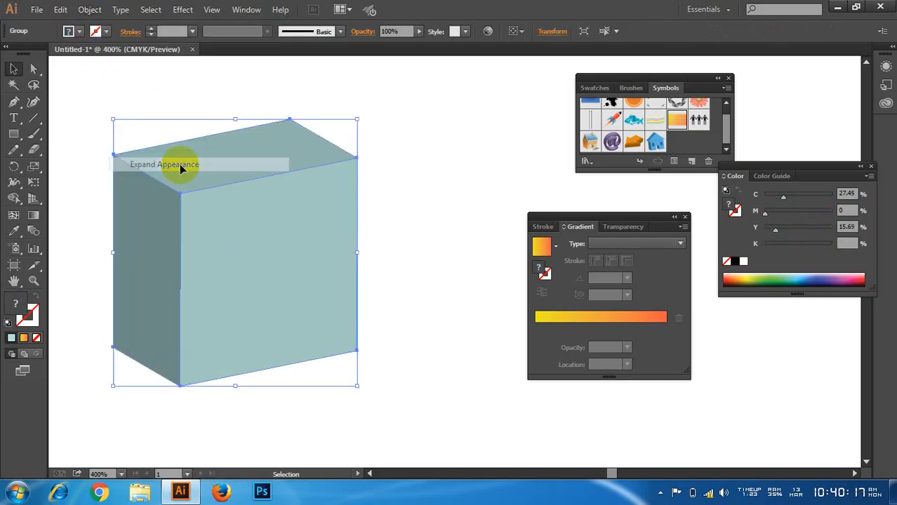
right_click(238, 187)
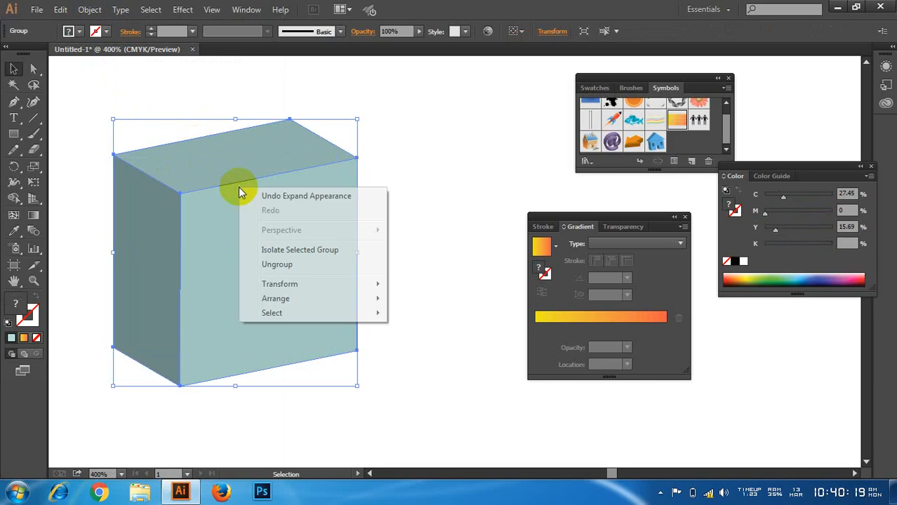
click(279, 266)
click(398, 197)
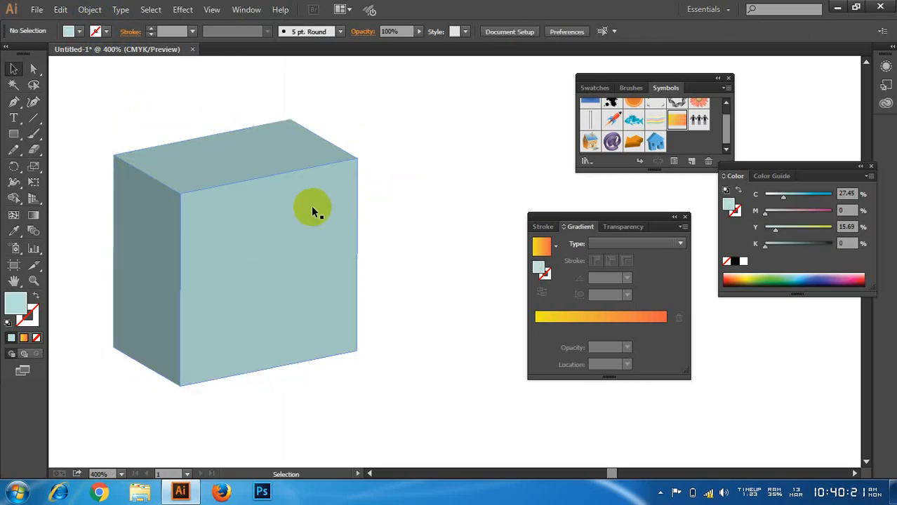
click(311, 205)
right_click(225, 160)
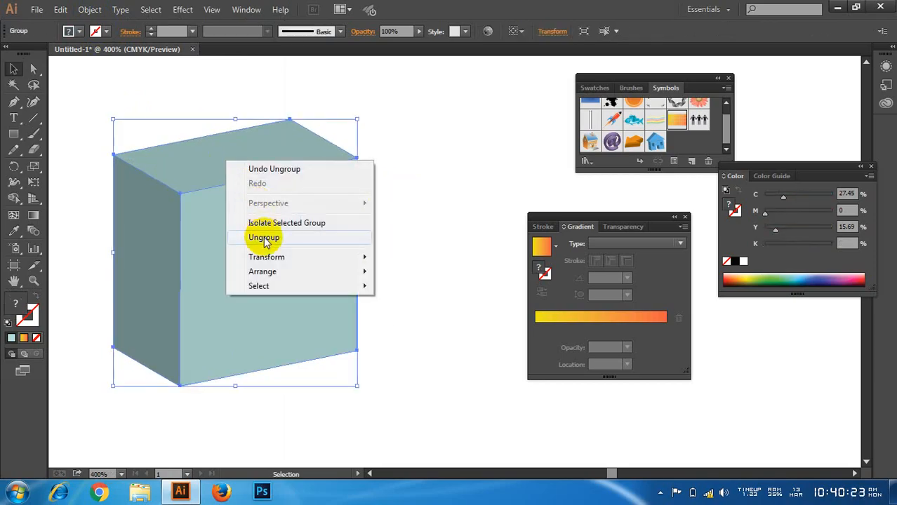
click(263, 237)
Step: Pull the box's front, top and side faces slightly apart from each other and deselect them
click(270, 200)
drag(270, 201, 289, 207)
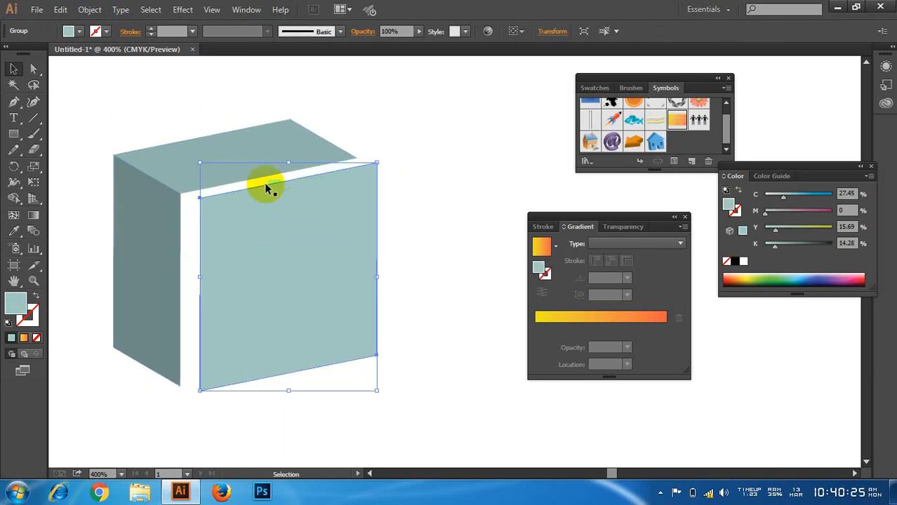
drag(192, 156, 200, 143)
drag(156, 218, 156, 226)
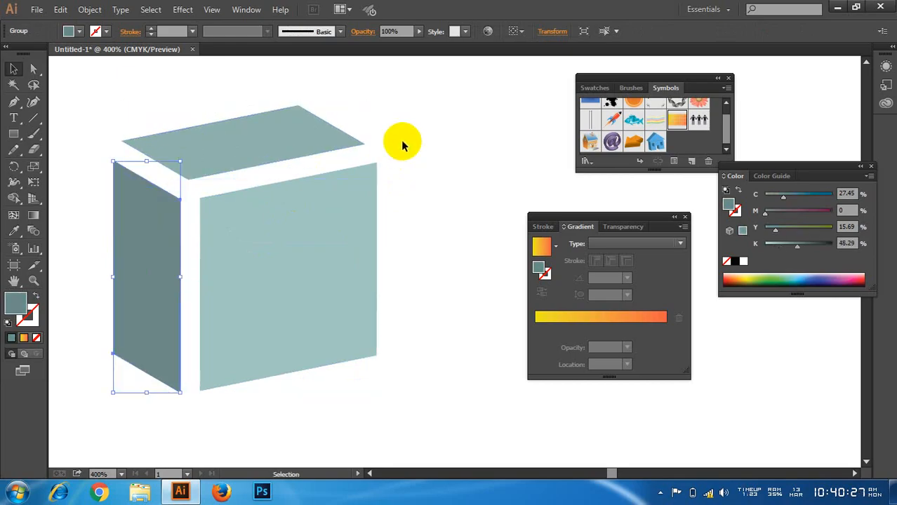
click(401, 140)
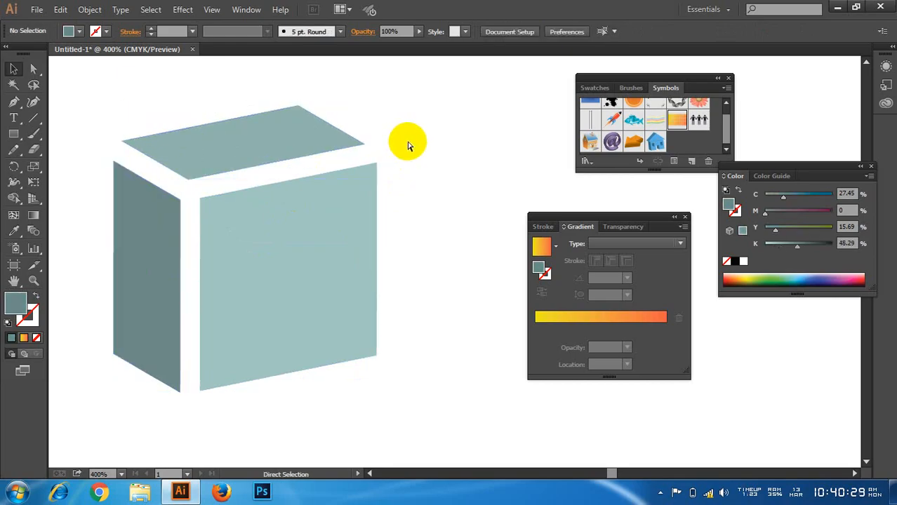
Step: Undo the three face moves to close the box again and clear the selection
key(ctrl+z)
key(ctrl+z)
key(ctrl+z)
click(407, 145)
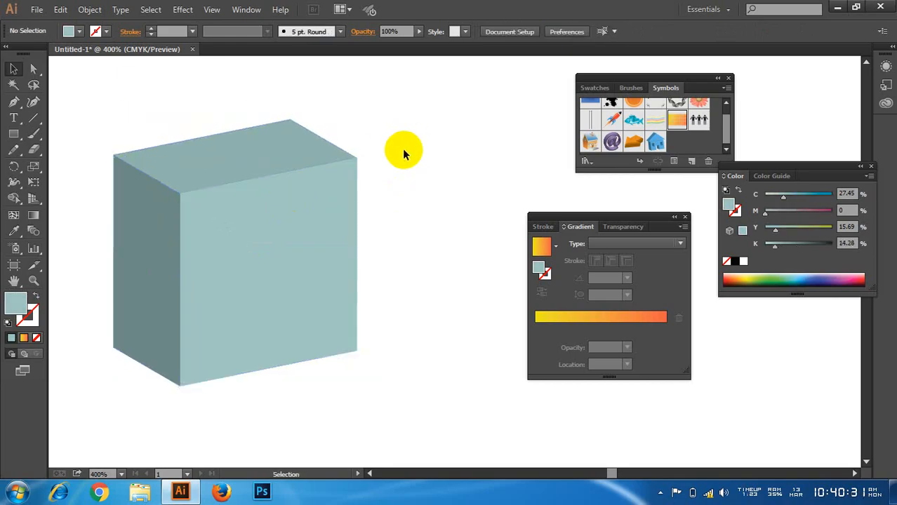
scroll(172, 242, up, 1)
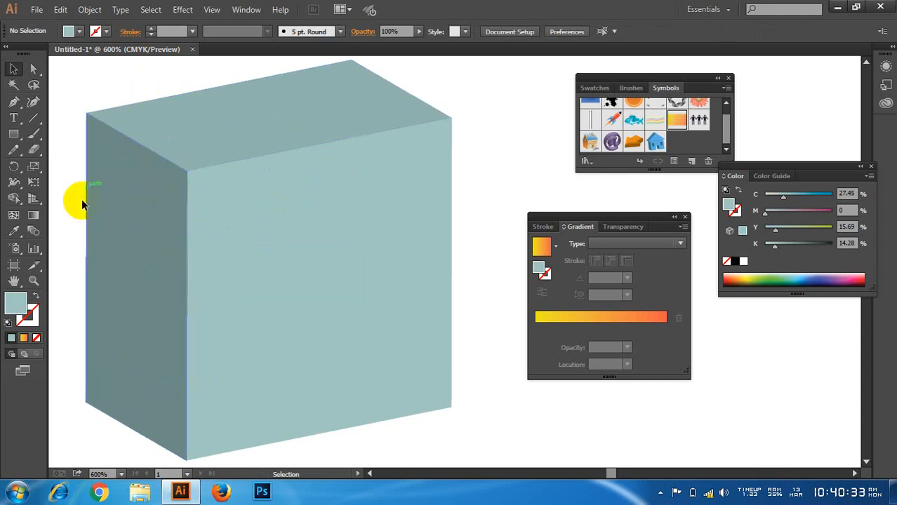
Step: Fill the box's left side face and top face with the yellow-to-orange linear gradient and deselect them
click(127, 245)
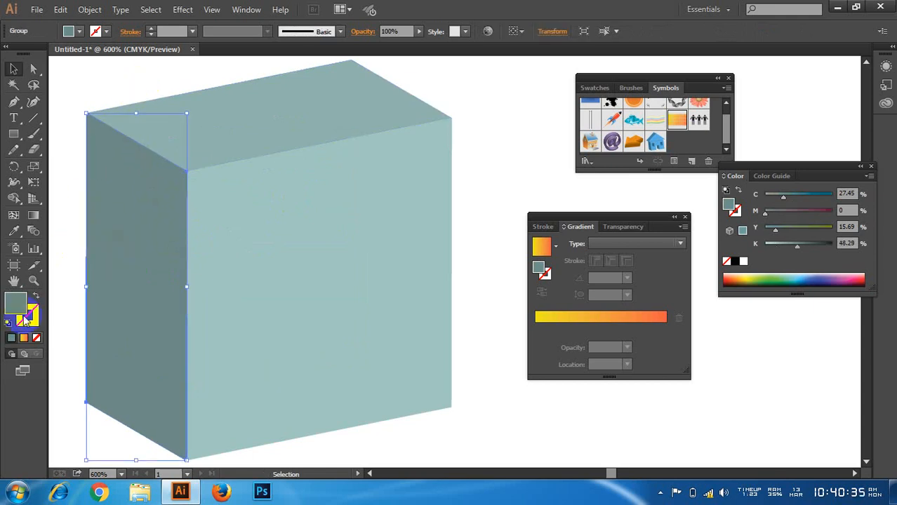
click(24, 339)
click(120, 121)
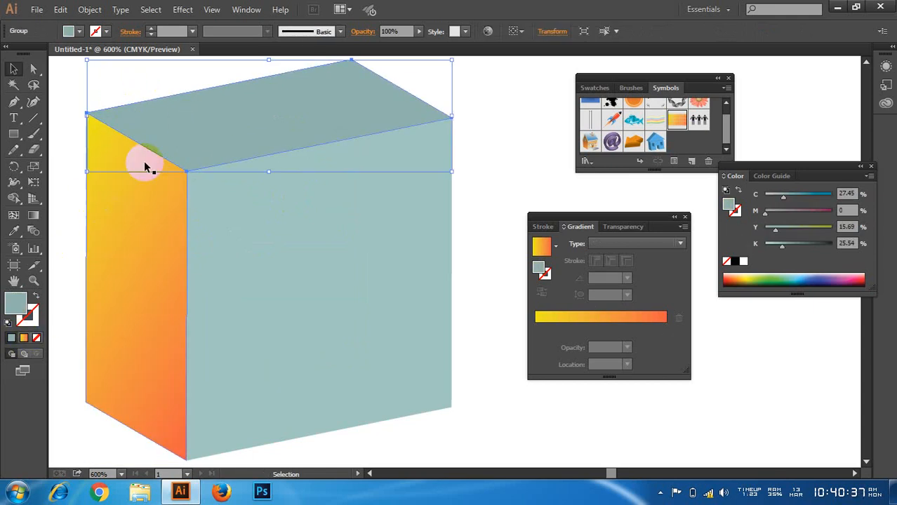
click(25, 337)
click(57, 214)
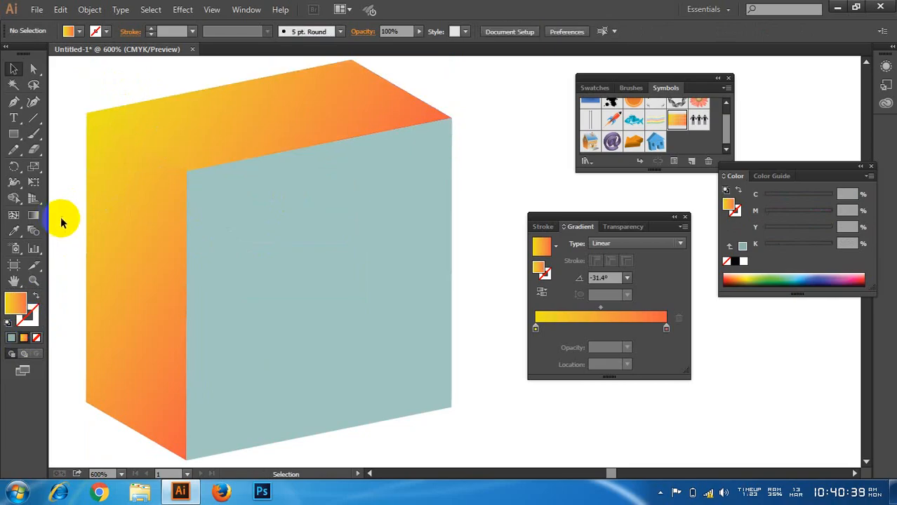
Step: Redirect the top face's gradient to run leftward across the face at about -179° and clear the selection
click(270, 136)
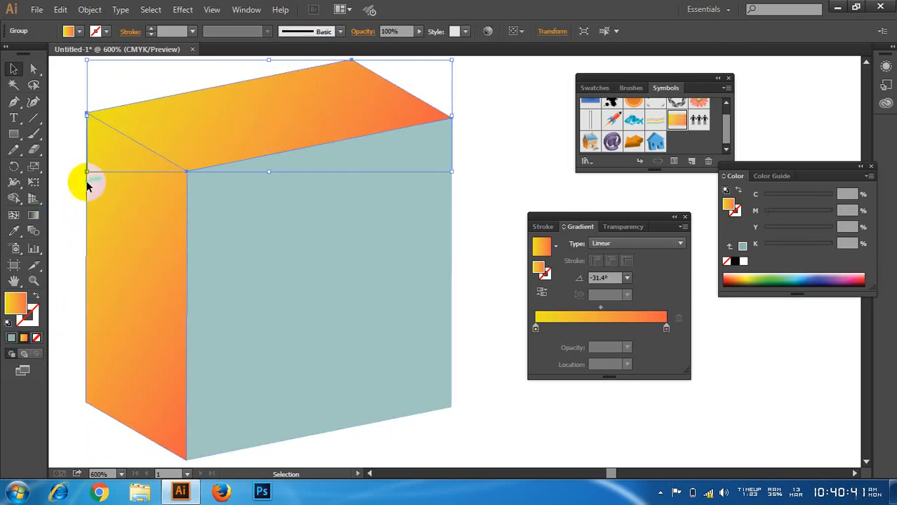
click(34, 214)
drag(180, 150, 100, 164)
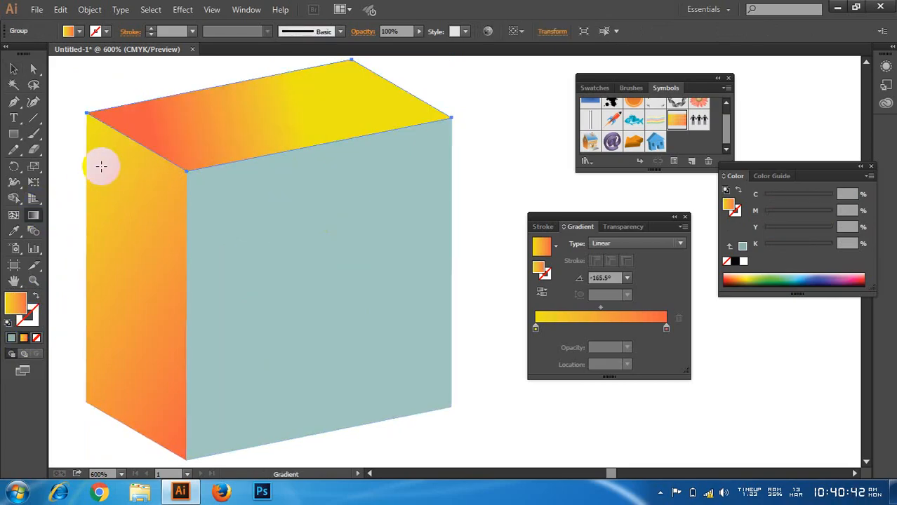
drag(326, 134, 191, 137)
click(13, 68)
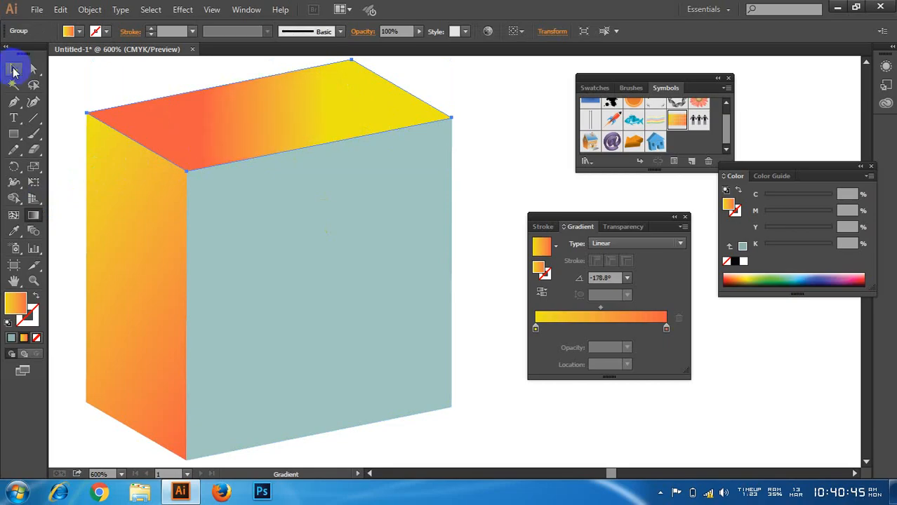
click(80, 105)
Step: Fill the box's front face with the same yellow-to-orange gradient and deselect it
scroll(134, 187, down, 1)
click(285, 280)
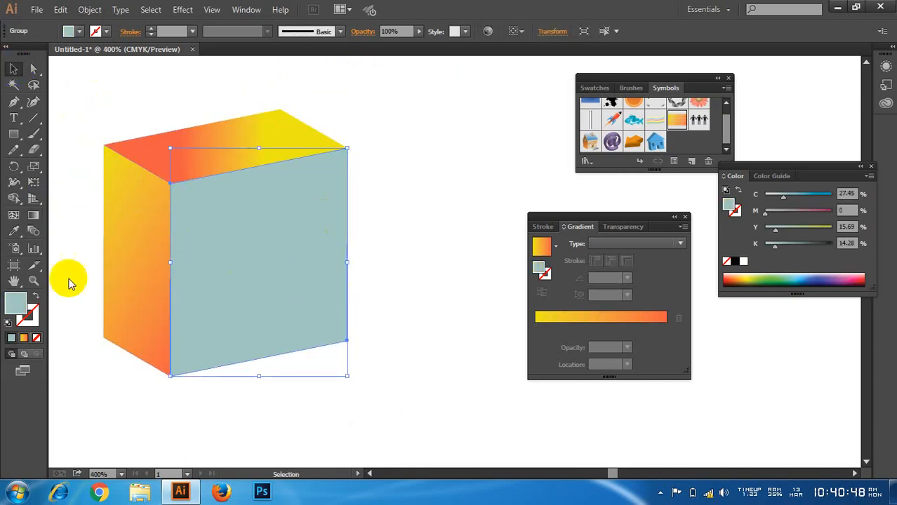
click(23, 338)
click(77, 207)
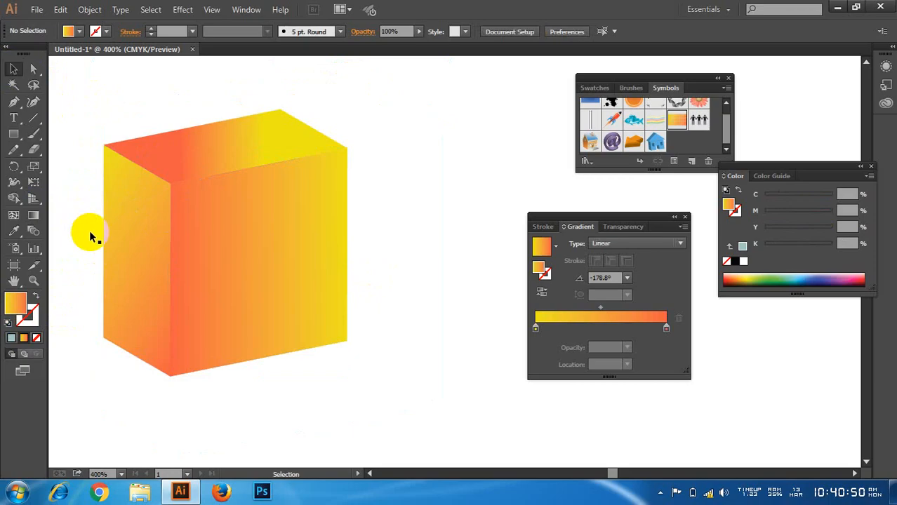
Step: Select all three gradient-filled faces of the box and delete them
scroll(278, 330, down, 1)
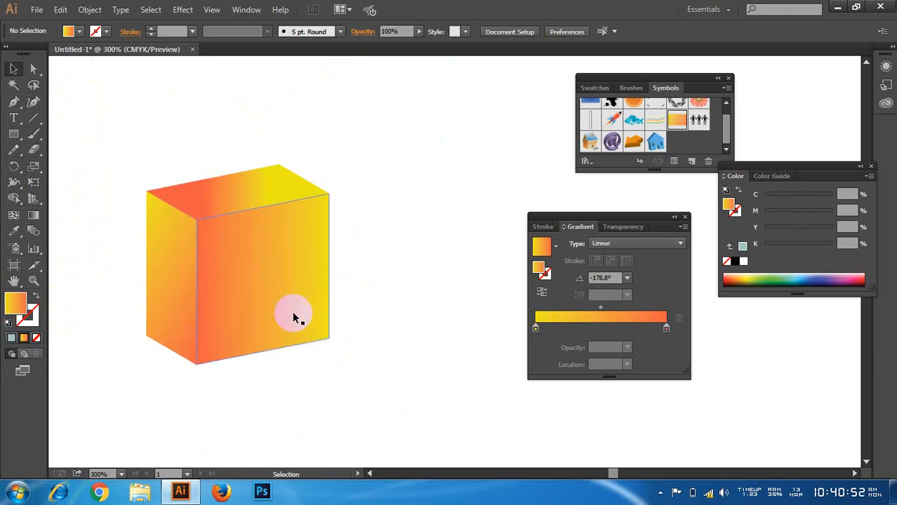
scroll(204, 258, up, 1)
drag(101, 98, 291, 251)
scroll(340, 251, down, 2)
scroll(339, 255, down, 2)
scroll(340, 252, down, 2)
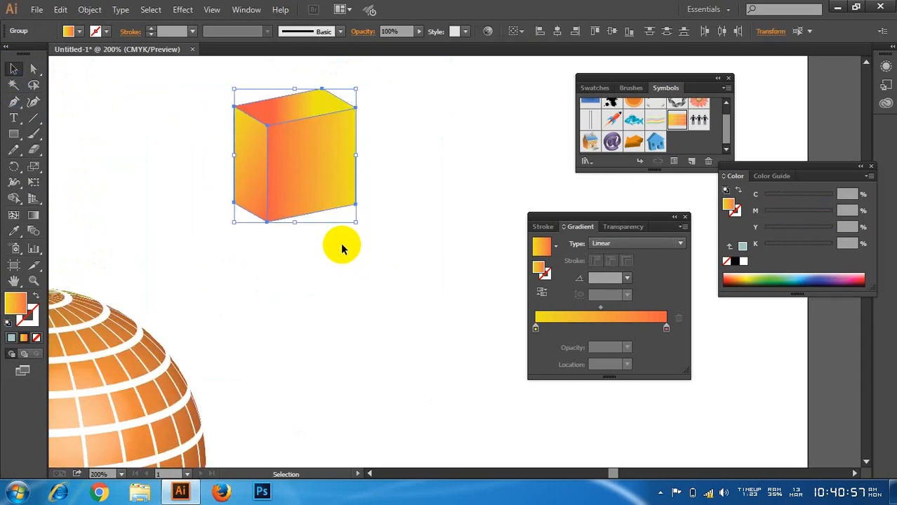
scroll(355, 236, down, 2)
scroll(167, 264, up, 1)
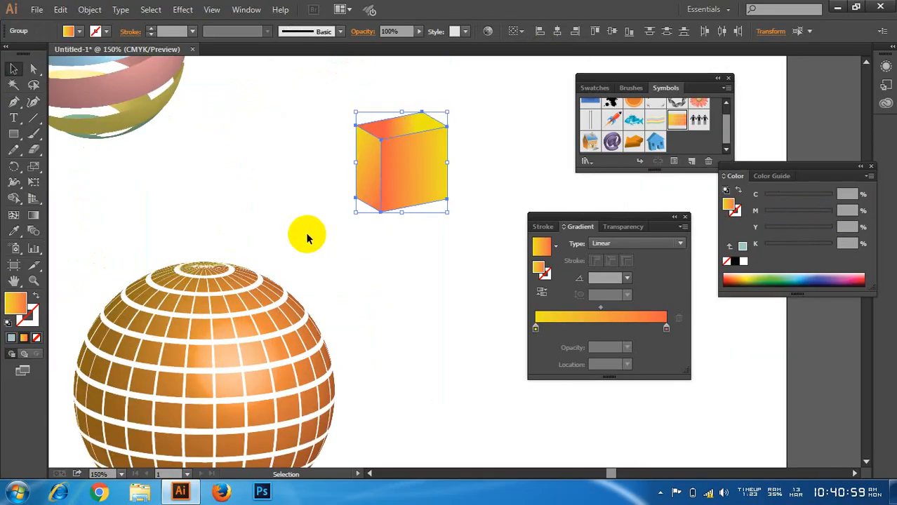
key(Delete)
Step: Shift the orange gridded sphere slightly up and left and expand its appearance
scroll(313, 236, down, 2)
drag(328, 263, 397, 201)
drag(328, 244, 307, 236)
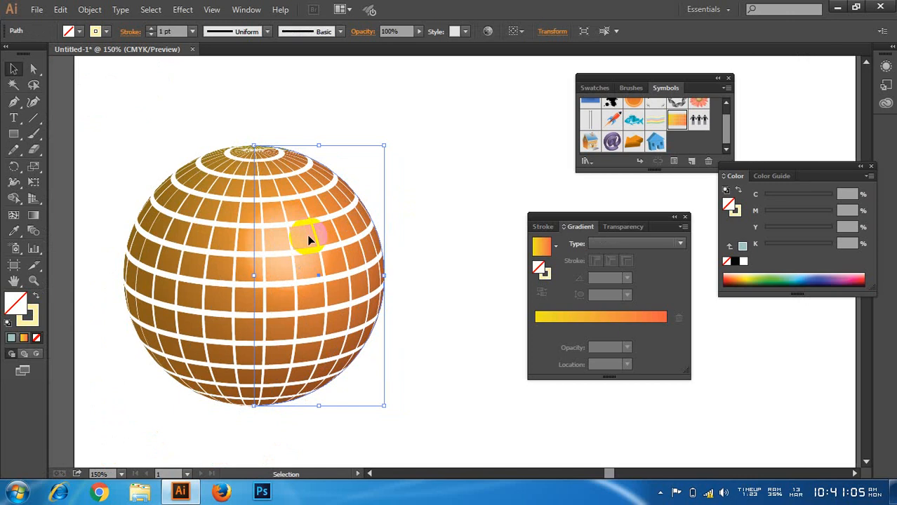
click(90, 9)
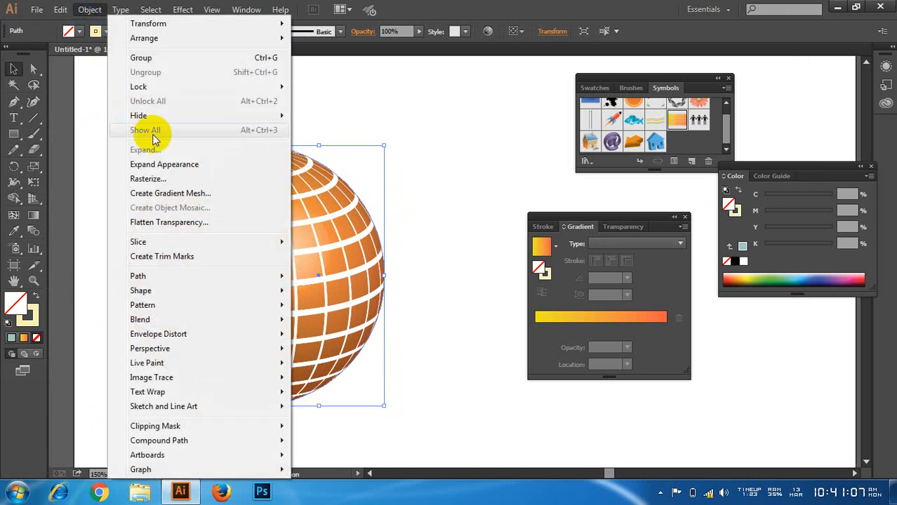
click(165, 164)
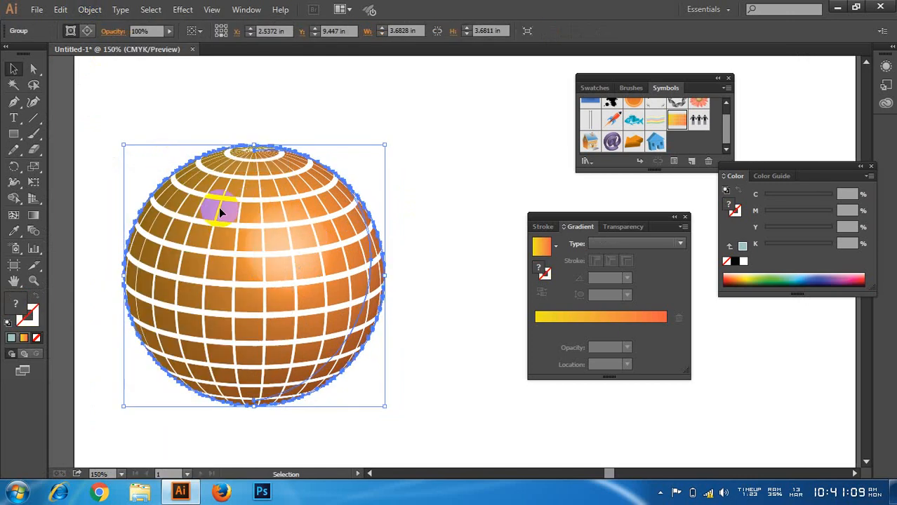
Step: Ungroup the expanded sphere and clear the selection
right_click(320, 234)
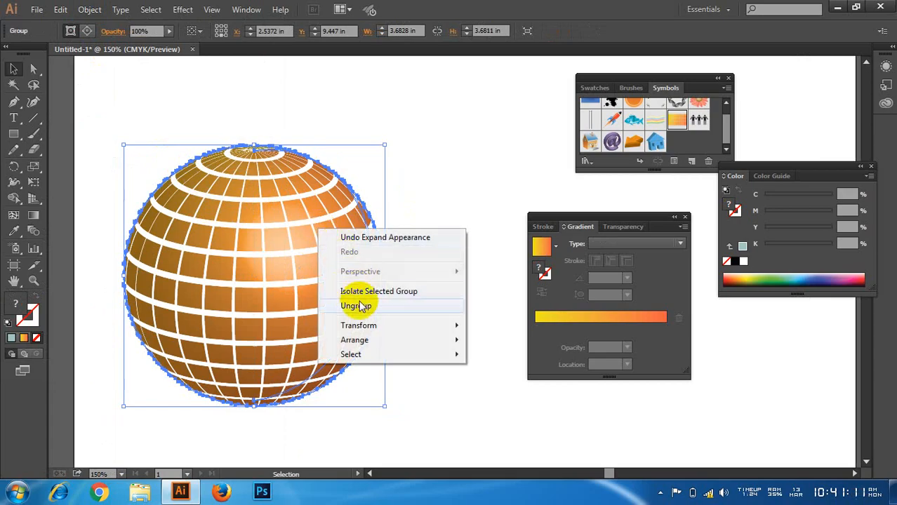
click(365, 306)
click(419, 182)
click(308, 238)
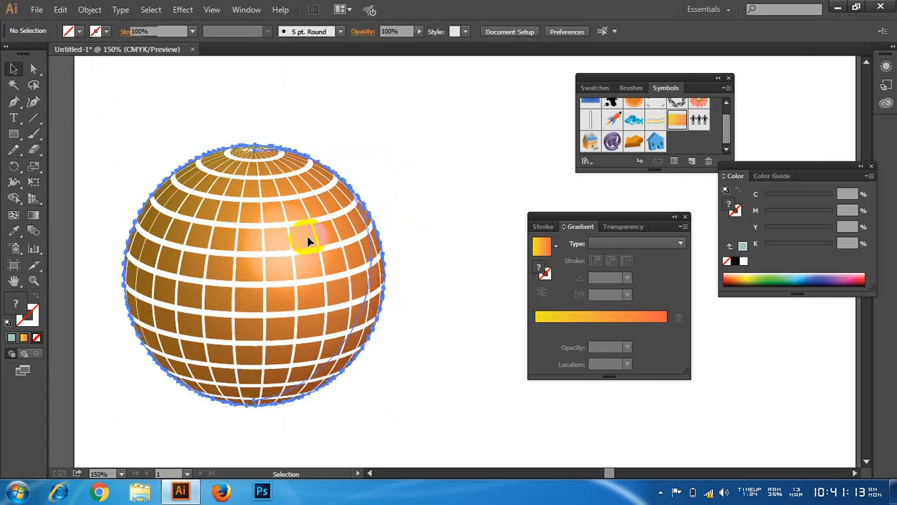
right_click(320, 233)
click(304, 287)
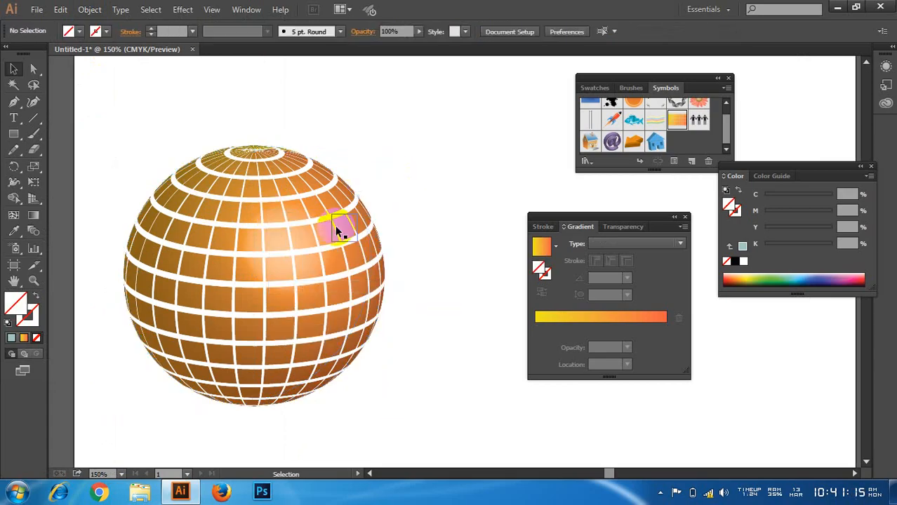
Step: Examine which ungroup, expand and clipping mask commands are offered for the sphere's clip group
click(330, 226)
right_click(335, 219)
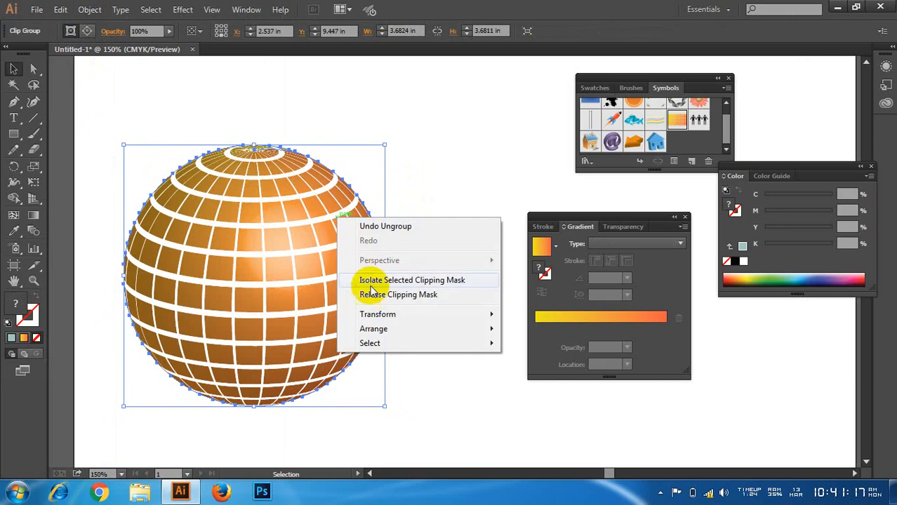
click(366, 172)
click(261, 168)
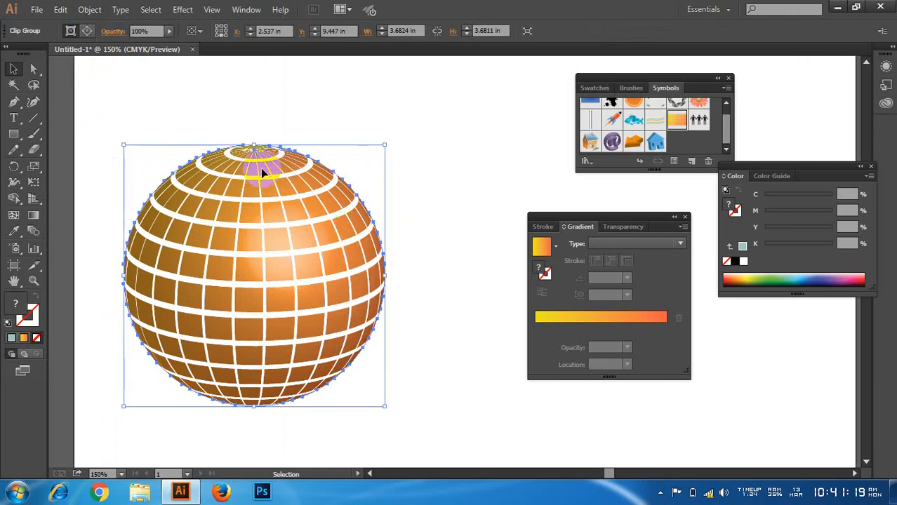
right_click(357, 217)
click(284, 92)
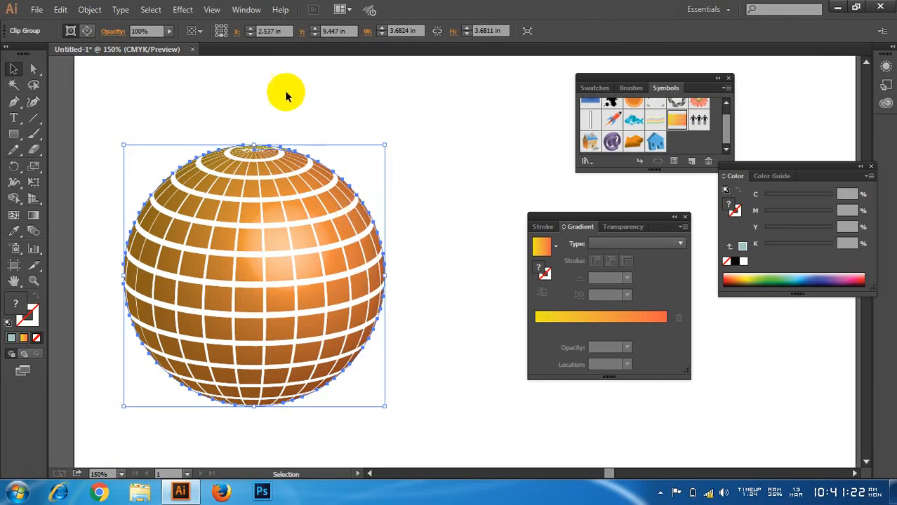
click(278, 164)
click(90, 10)
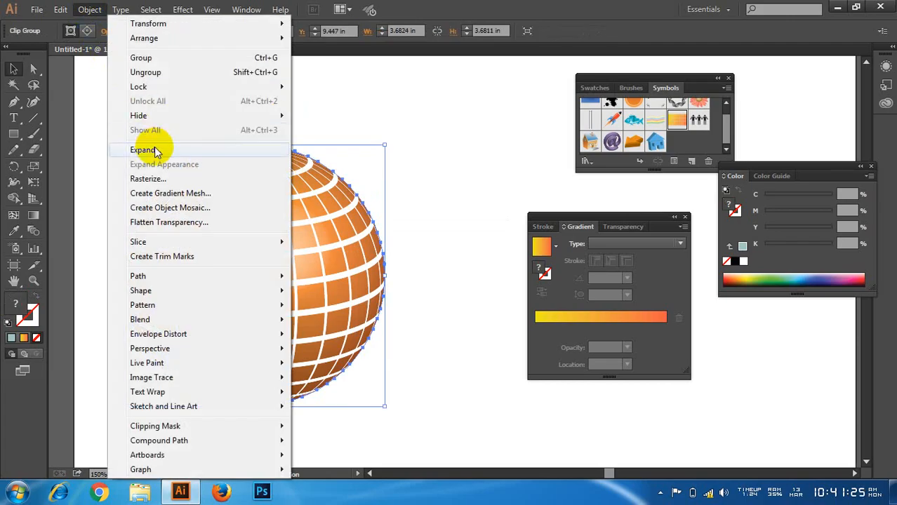
click(280, 149)
click(300, 125)
Step: Move the sphere slightly upward to about Y 9.36 in and inspect its right edge up close
drag(287, 181, 315, 189)
click(431, 179)
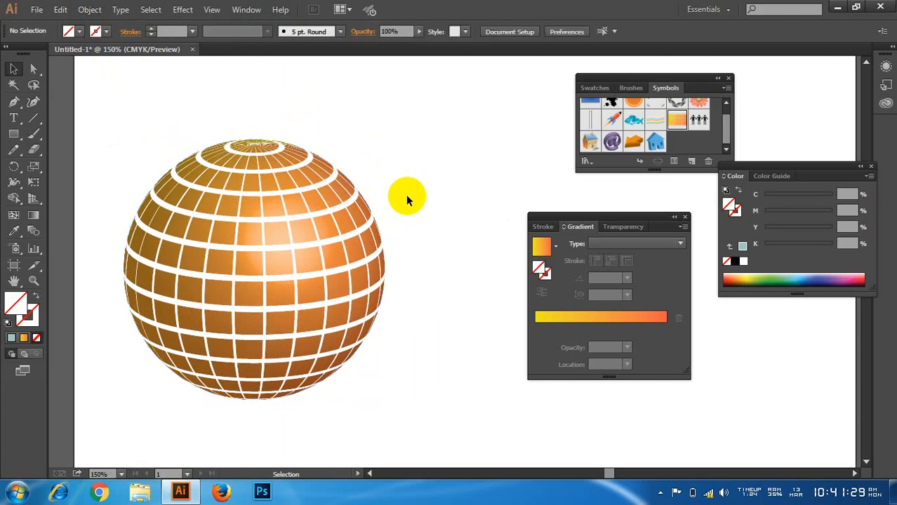
scroll(369, 272, up, 4)
click(432, 253)
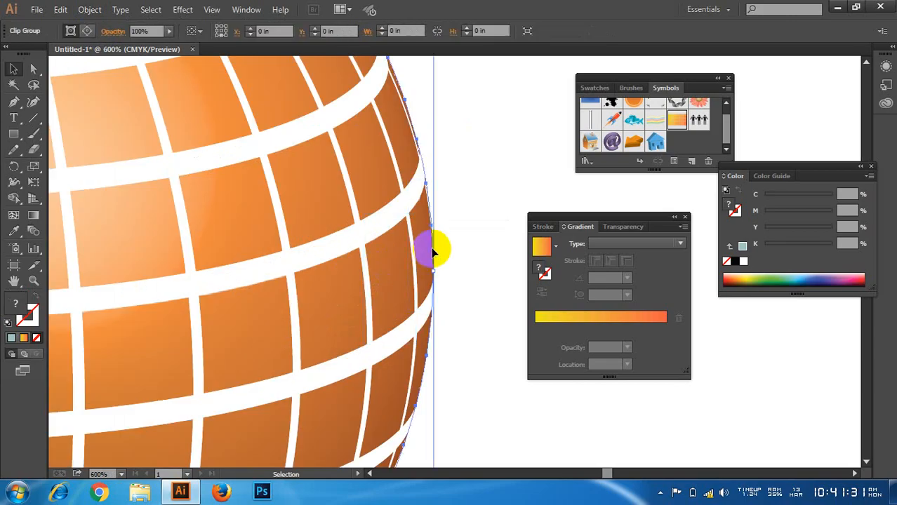
right_click(373, 171)
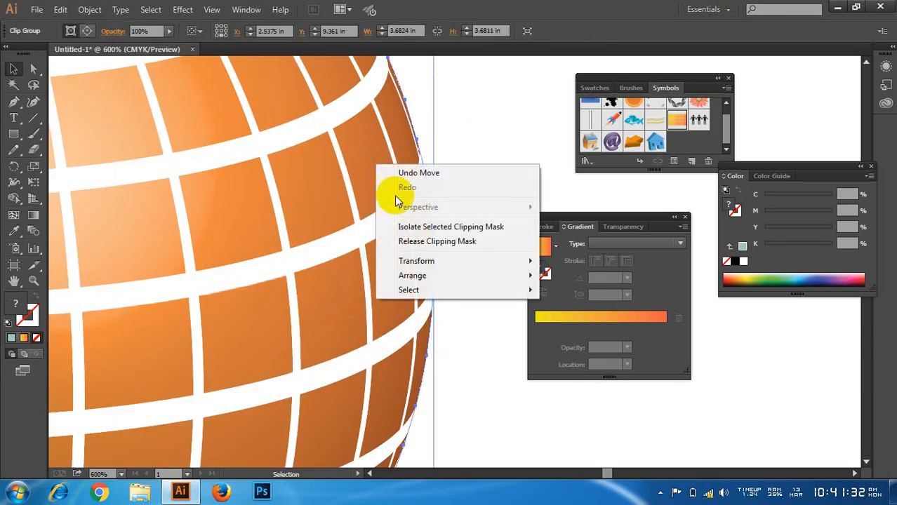
click(473, 135)
scroll(473, 136, down, 3)
click(344, 151)
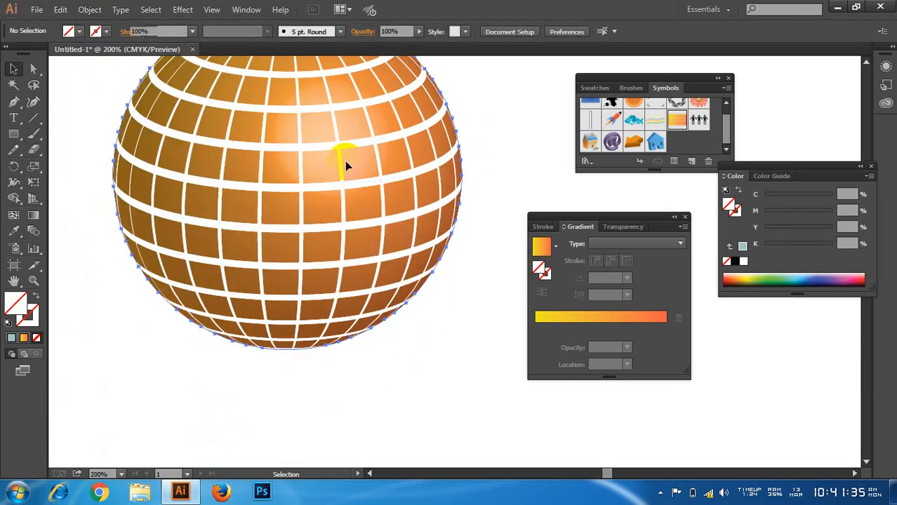
scroll(345, 160, up, 2)
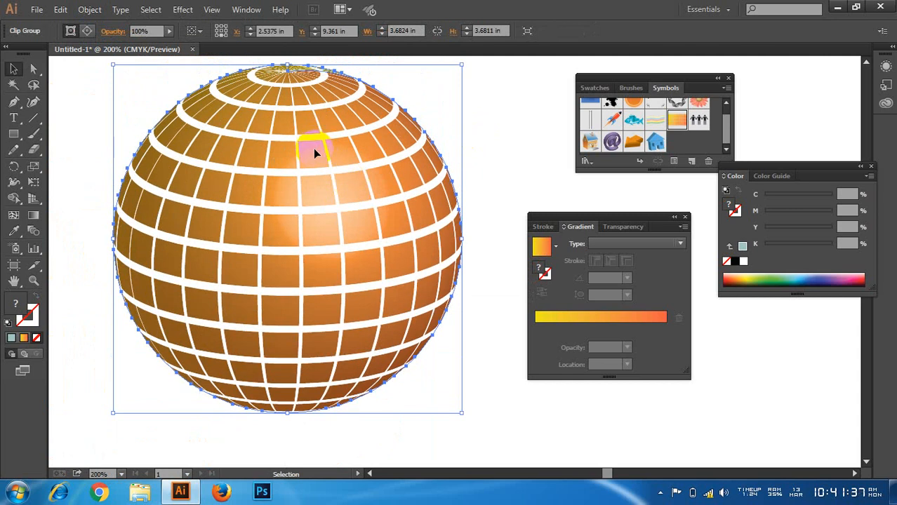
Step: Move the sphere straight down to about Y 9.58 in and check the object commands available for it
drag(314, 150, 314, 171)
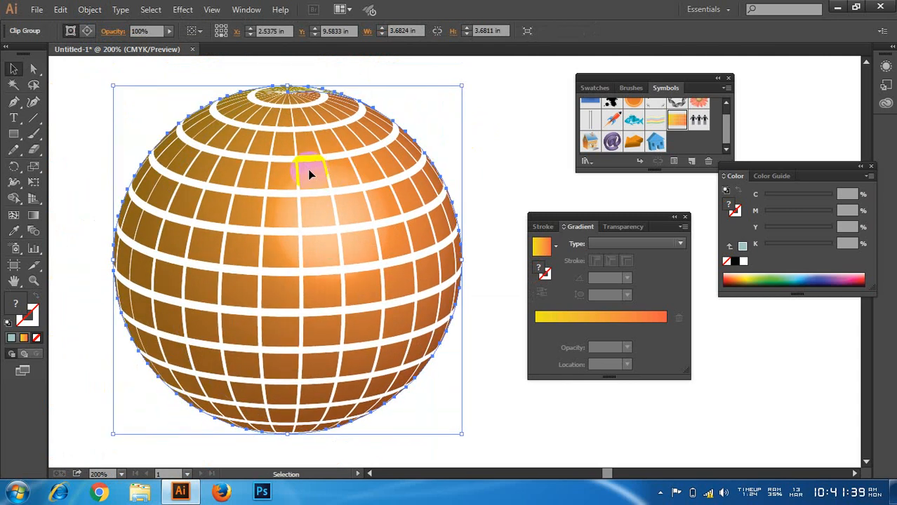
right_click(269, 140)
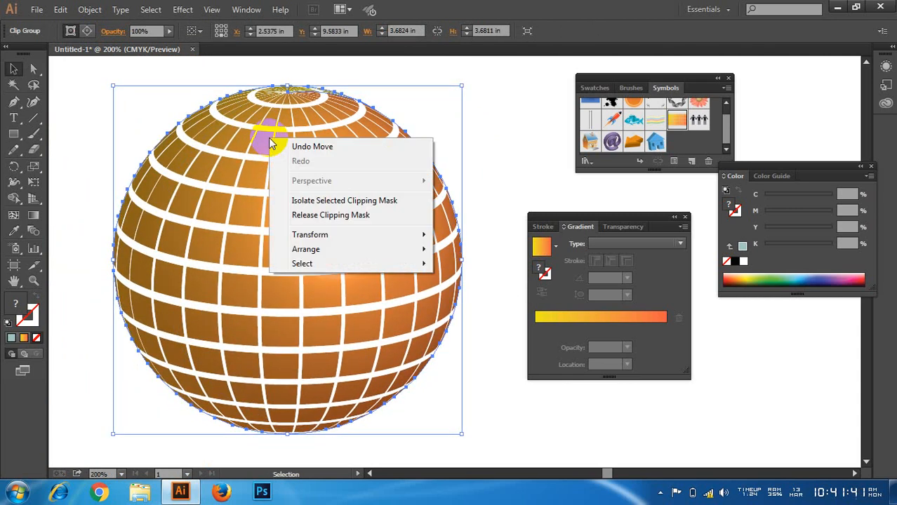
click(240, 140)
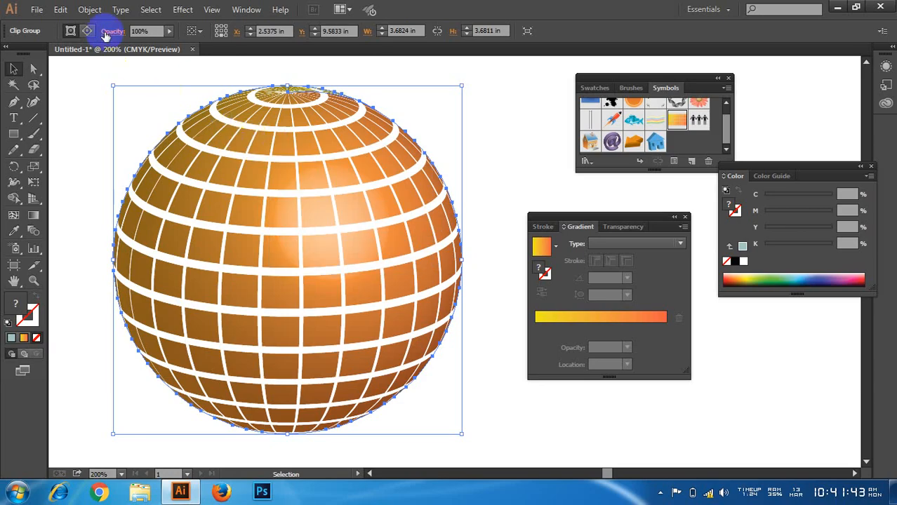
click(89, 10)
click(153, 150)
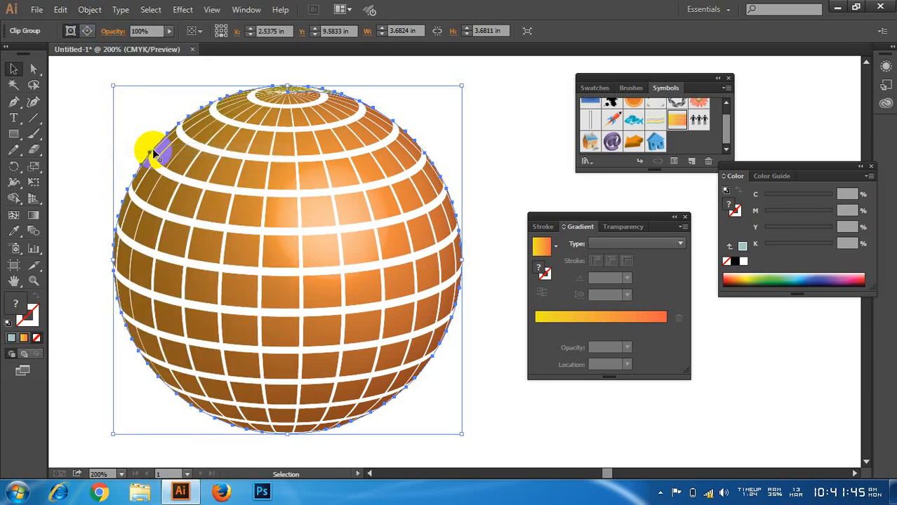
Step: Move the sphere down and right to about X 2.68 in, Y 9.76 in, and reselect it
drag(178, 160, 195, 175)
right_click(200, 181)
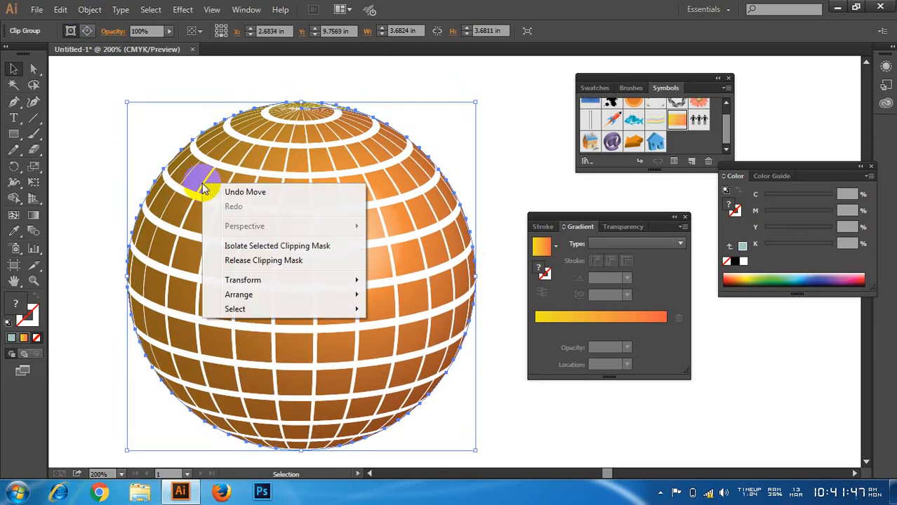
click(127, 160)
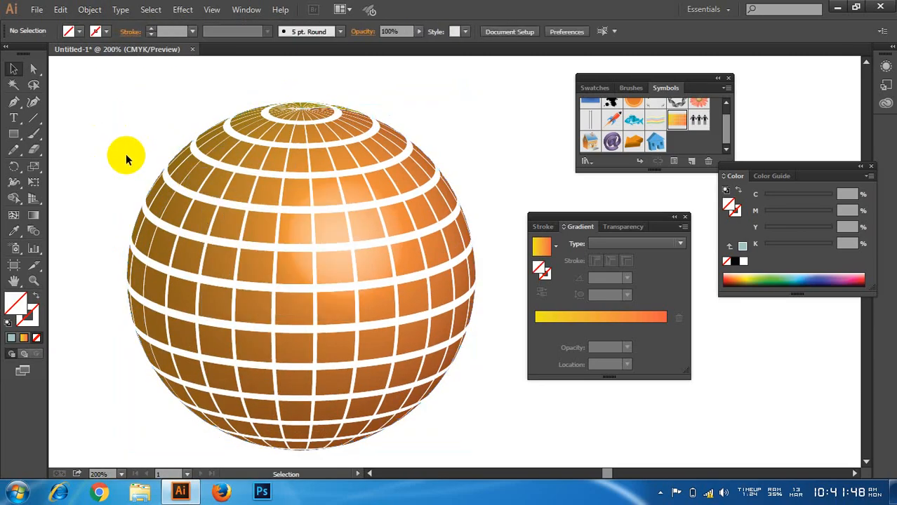
click(177, 163)
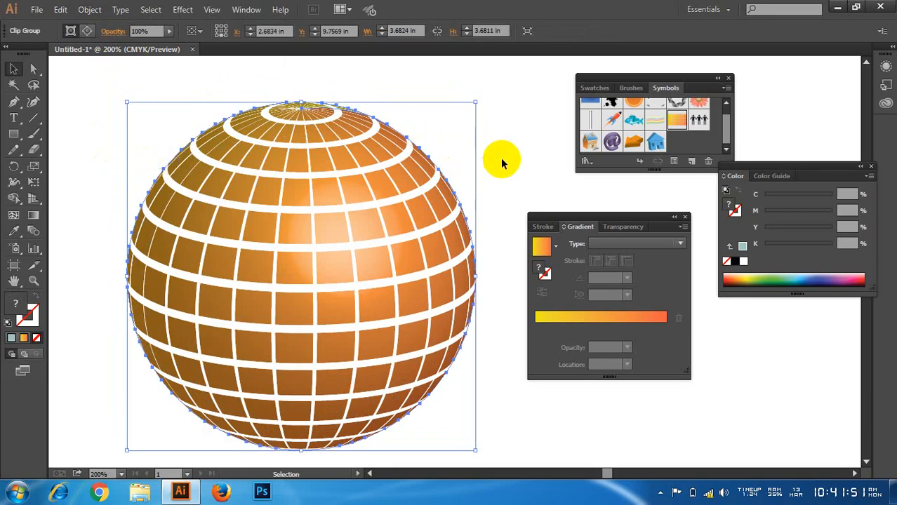
Step: Restore the sphere after a trial deletion and move it up and left to about X 2.09 in, Y 9.45 in
key(Delete)
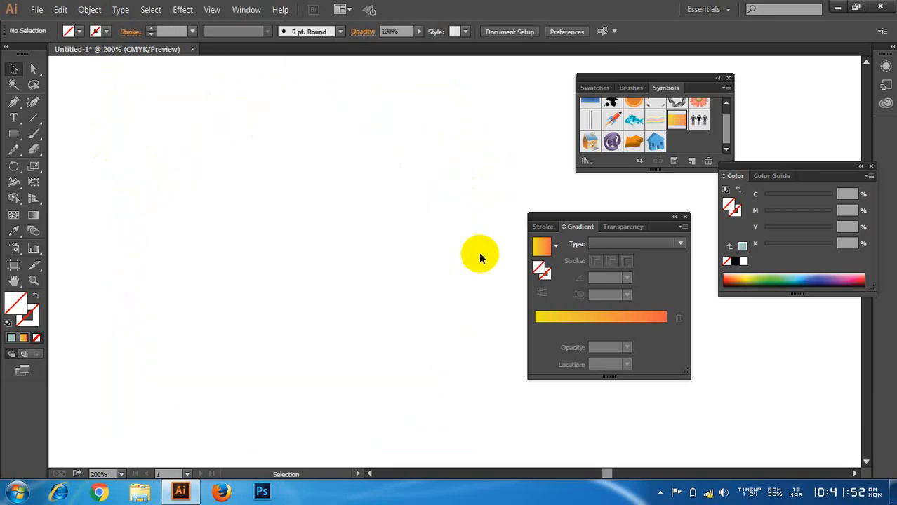
key(ctrl+z)
click(478, 173)
drag(354, 231, 299, 202)
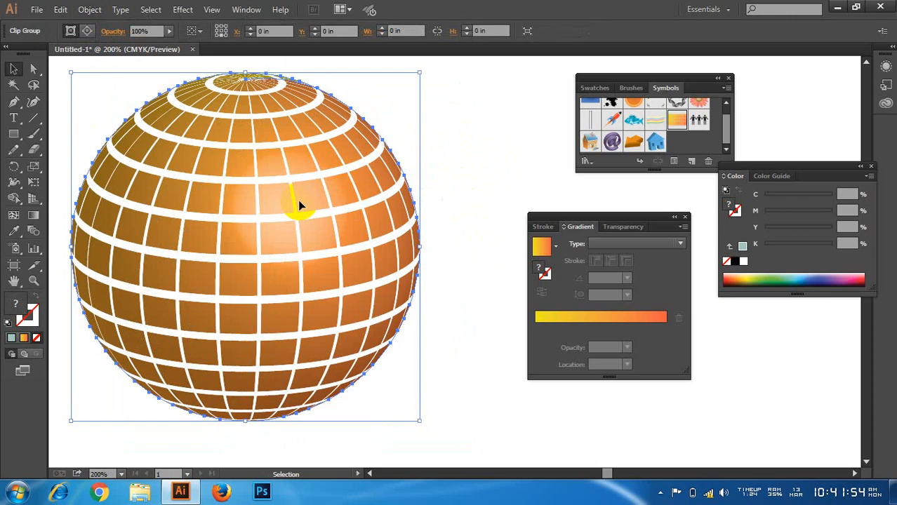
click(659, 492)
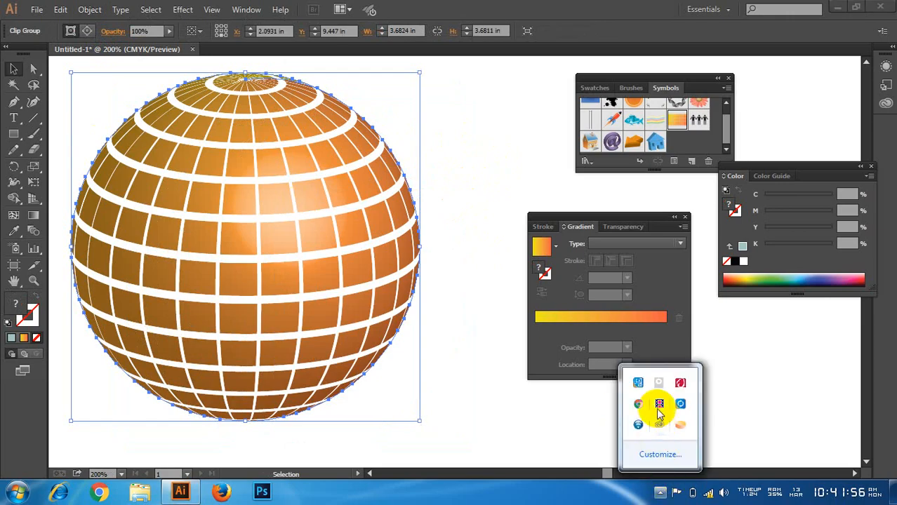
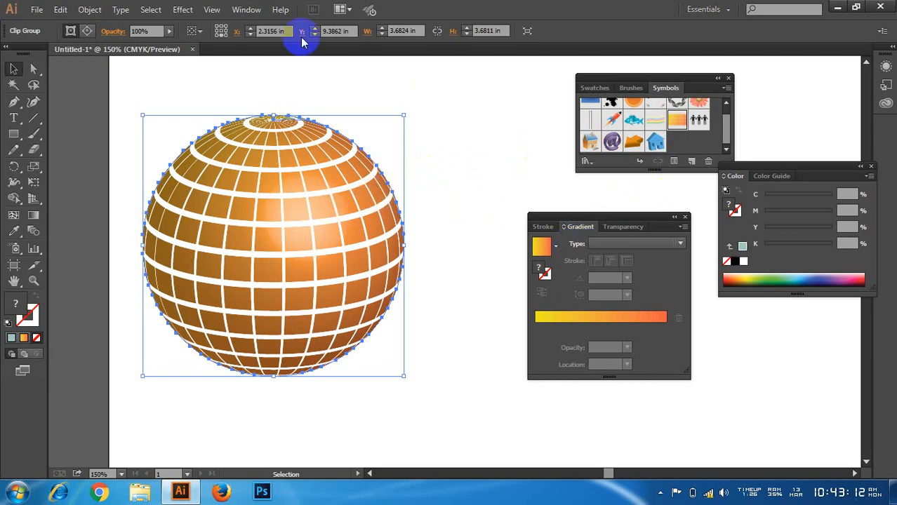
Step: Split the sphere's clip group with the Pathfinder Divide operation and ungroup the resulting pieces
click(246, 10)
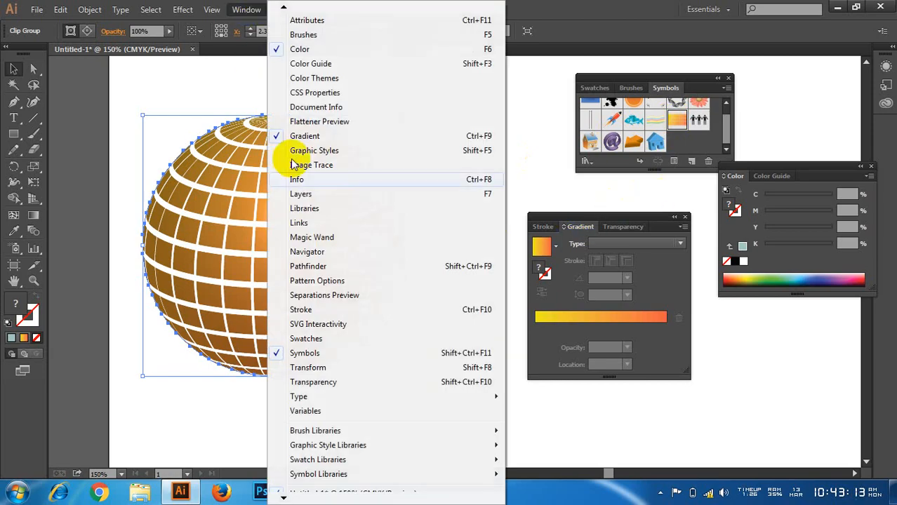
click(309, 266)
click(570, 145)
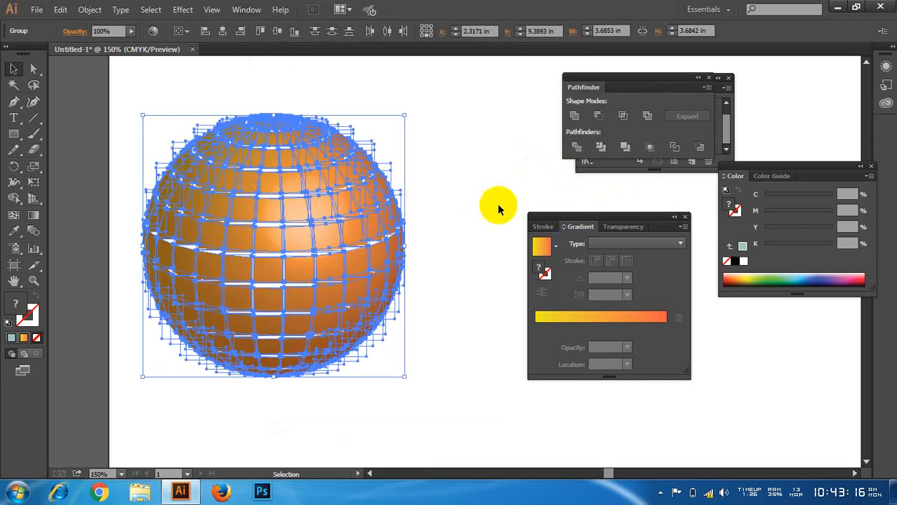
right_click(280, 204)
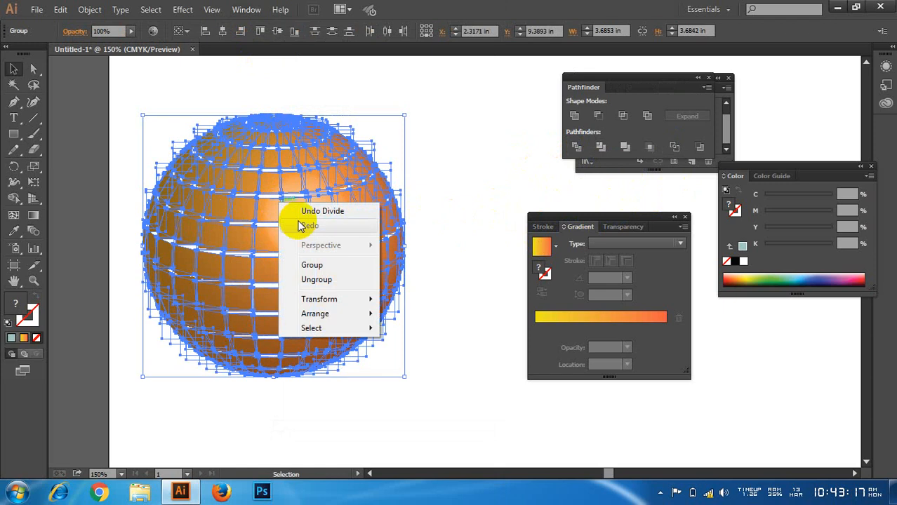
click(323, 280)
click(436, 162)
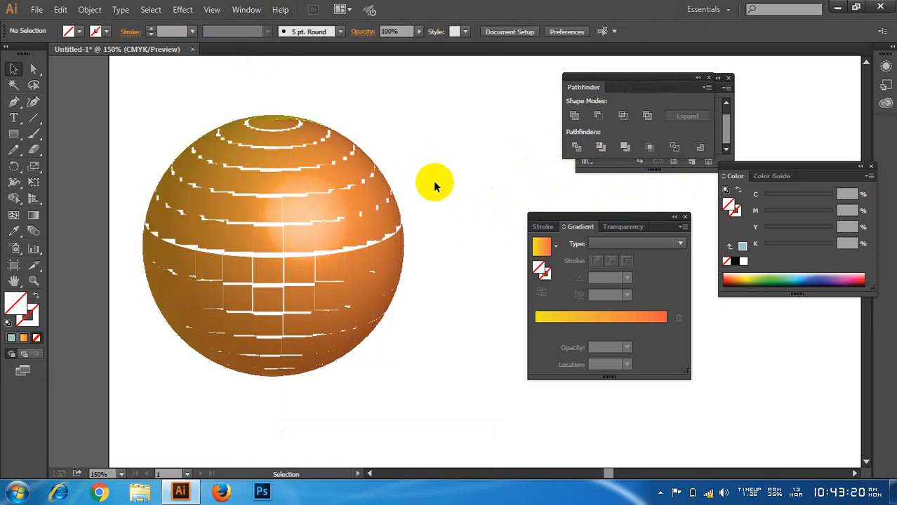
Step: Try pulling one divided tile near the highlight up and left across the sphere, and undo the move
alt+scroll(160, 150, up, 4)
click(254, 175)
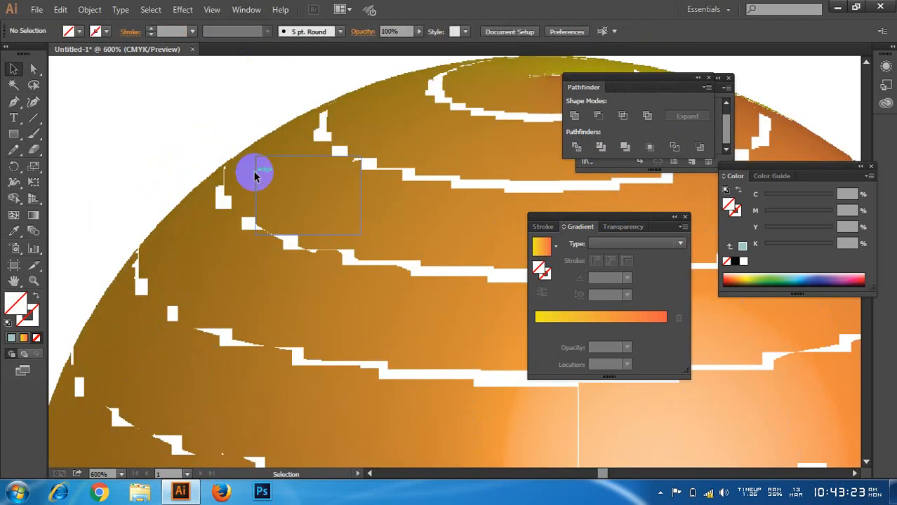
alt+scroll(255, 176, down, 4)
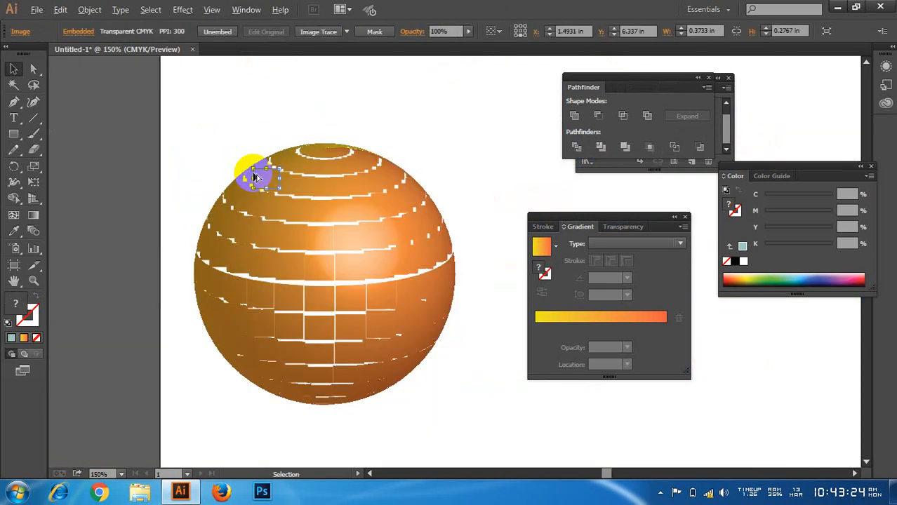
click(469, 193)
drag(388, 257, 258, 215)
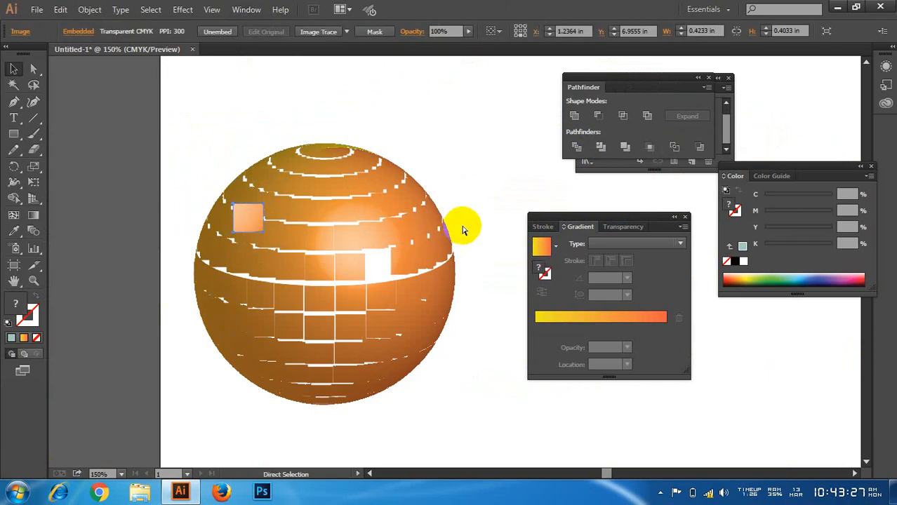
key(ctrl+z)
alt+scroll(376, 238, down, 2)
alt+scroll(420, 267, up, 2)
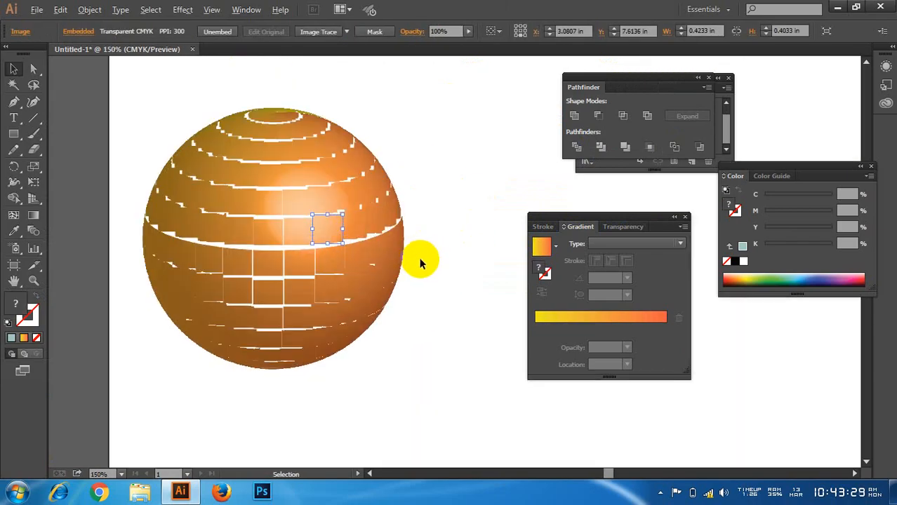
Step: Undo the trial tile move, the ungrouping and the Divide to restore the sphere's clip group, and reselect it
alt+scroll(413, 258, up, 1)
drag(360, 250, 418, 240)
click(435, 241)
key(ctrl+z)
key(ctrl+a)
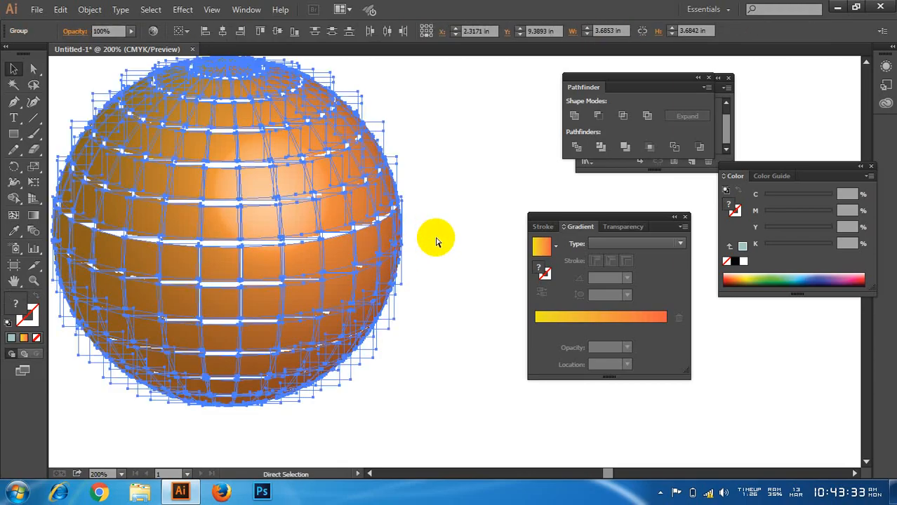
click(436, 239)
click(367, 201)
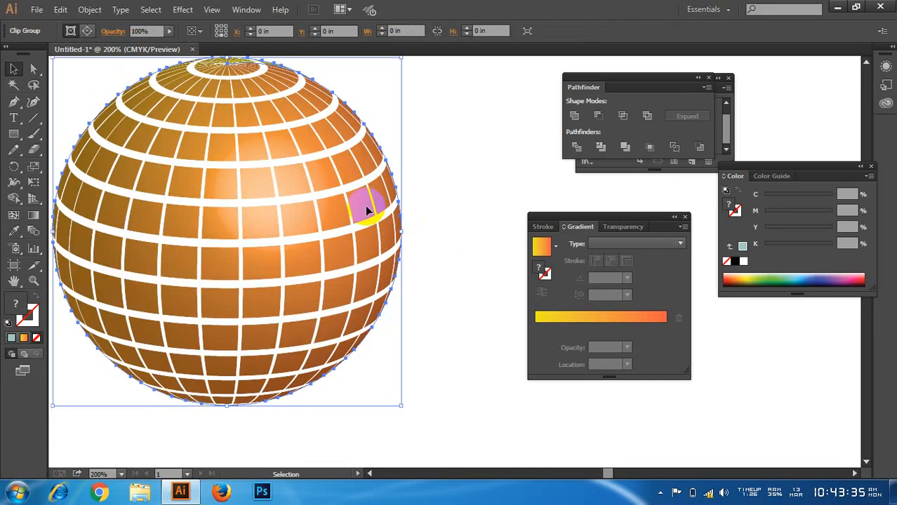
Step: Try stretching the sphere wider from its right edge, undo the scaling and check the commands available for it
drag(404, 232, 460, 236)
key(ctrl+z)
right_click(256, 166)
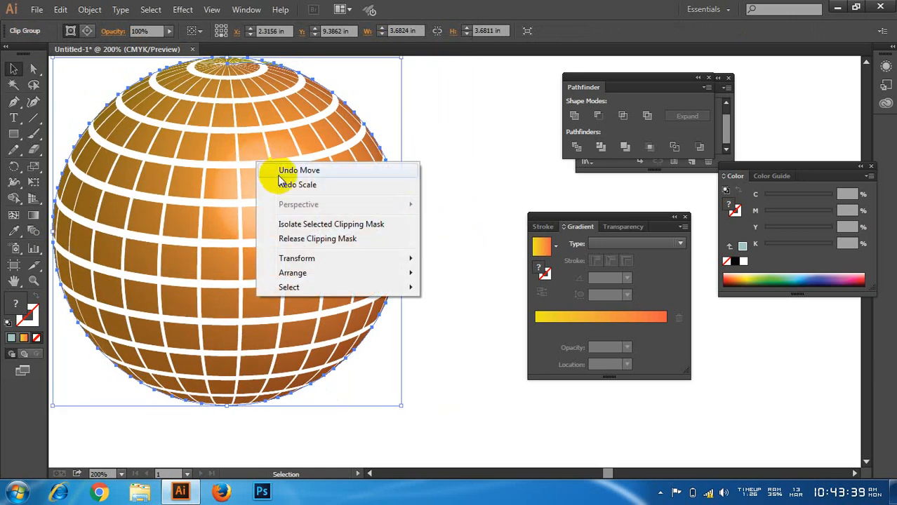
click(431, 128)
Step: Move the sphere to about X 2.86 in, Y 9.50 in, trying and undoing a yellow-to-orange gradient fill along the way
drag(331, 168, 362, 179)
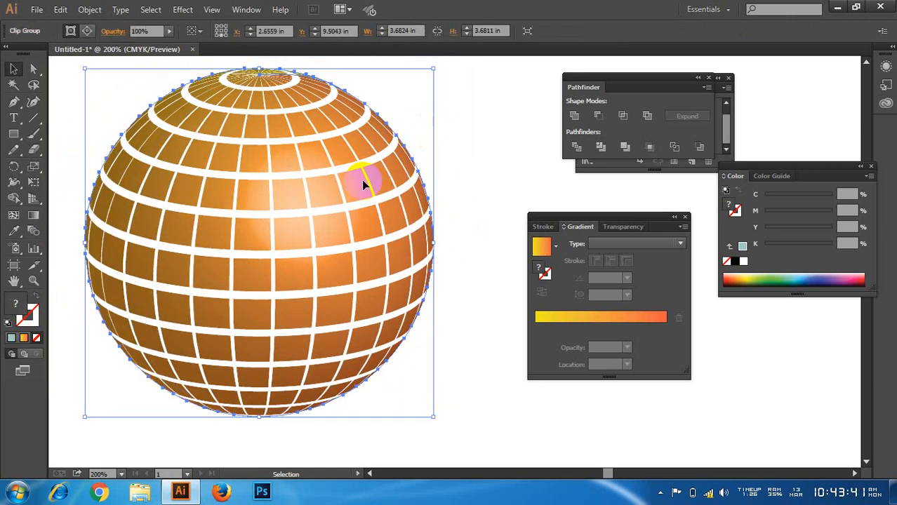
click(24, 337)
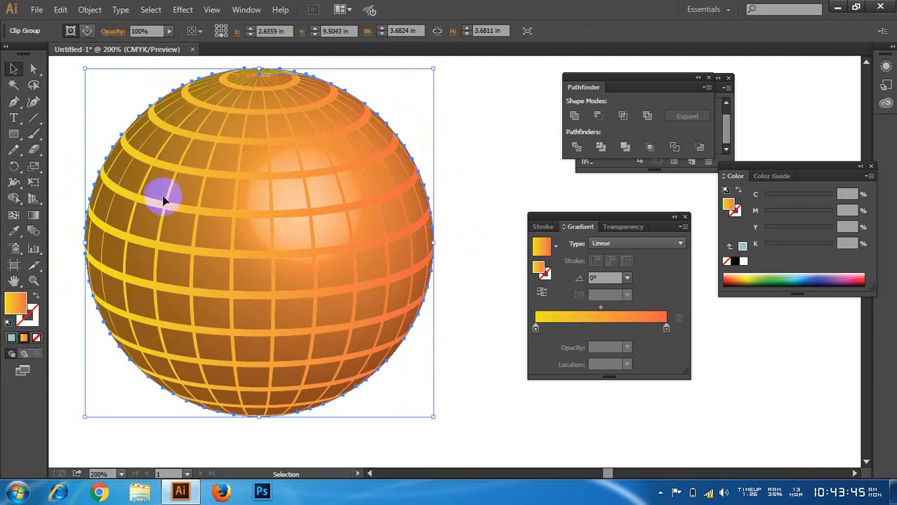
key(ctrl+z)
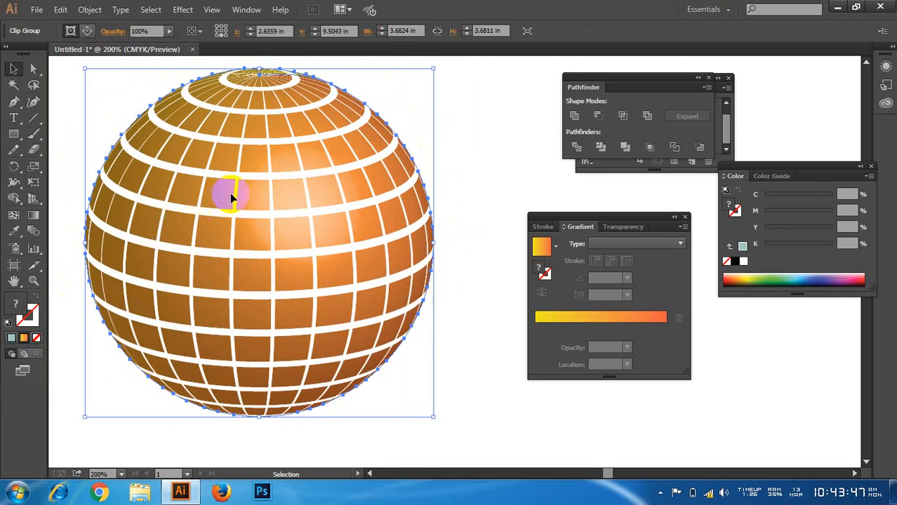
drag(229, 193, 249, 193)
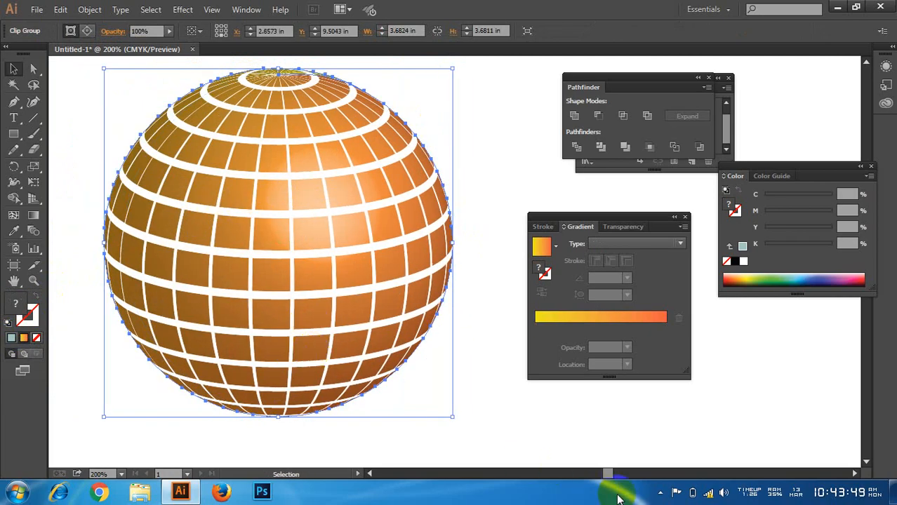
click(659, 492)
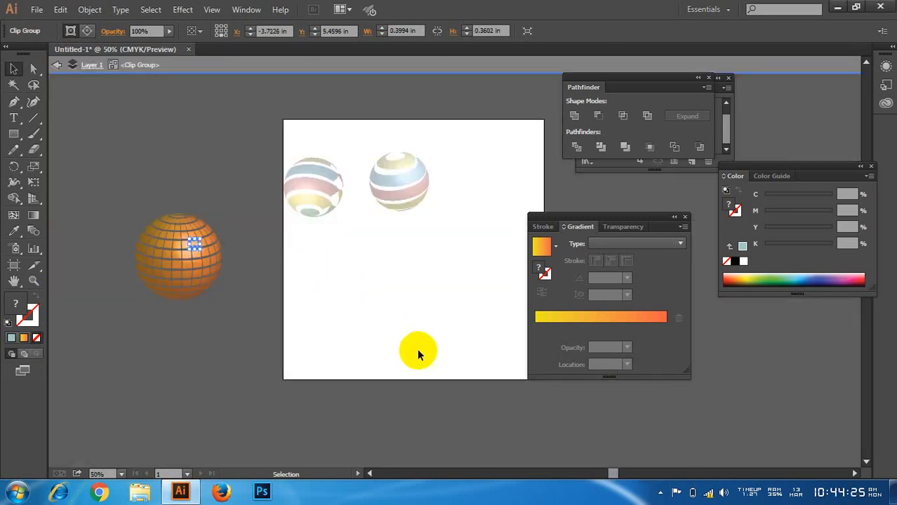
Step: Move the whole tiled sphere from the pasteboard onto the artboard, below the striped spheres, and deselect it
drag(301, 257, 451, 371)
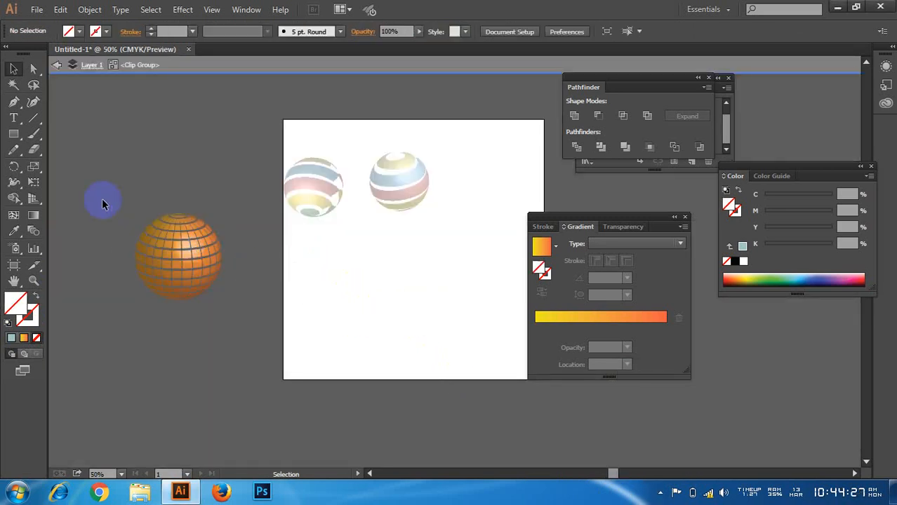
drag(185, 257, 368, 270)
click(450, 242)
scroll(392, 270, up, 4)
Step: Select individual tiles near the highlight and the top of the sphere, and examine its upper-left edge up close
click(376, 264)
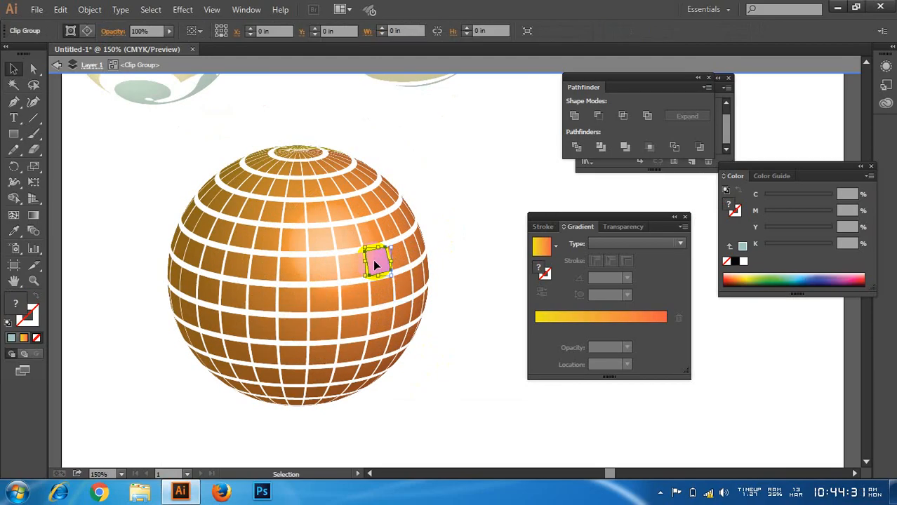
click(452, 165)
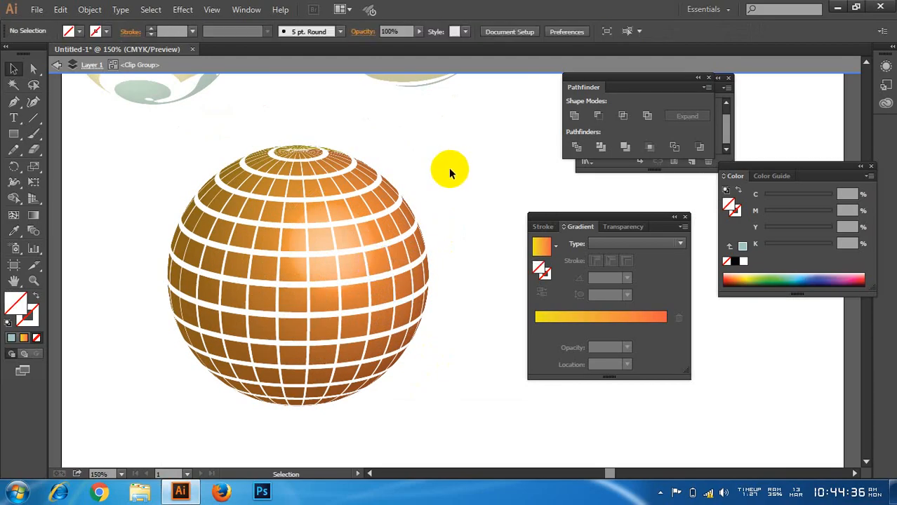
click(312, 185)
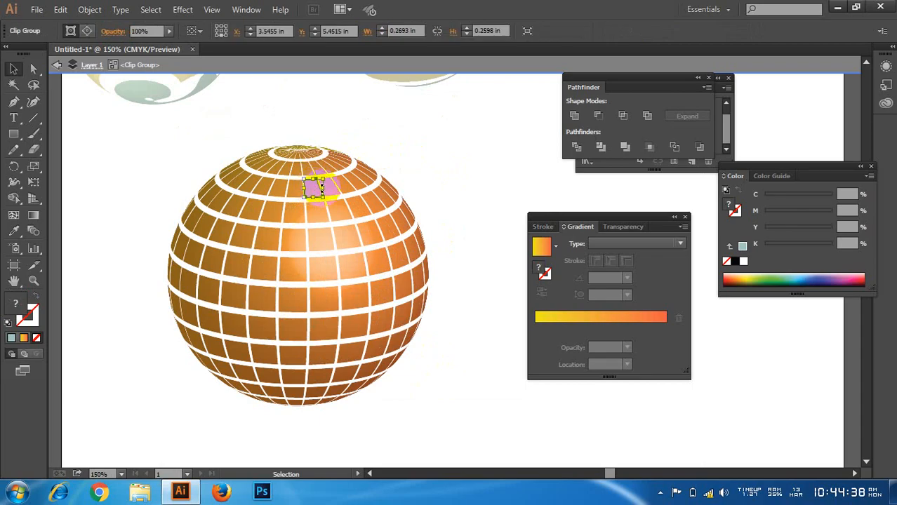
click(379, 174)
scroll(176, 215, up, 4)
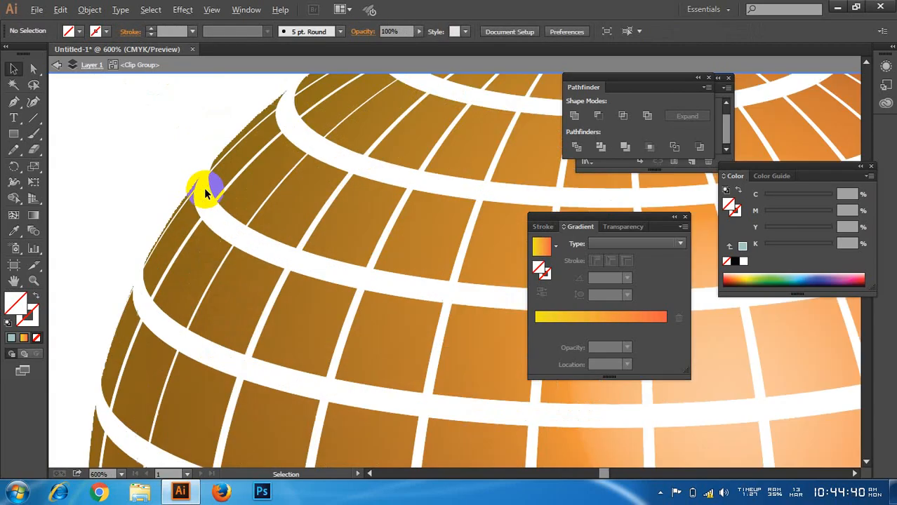
scroll(153, 144, down, 3)
Step: Pull a tile away from the sphere's upper-left edge and delete it
drag(313, 142, 342, 160)
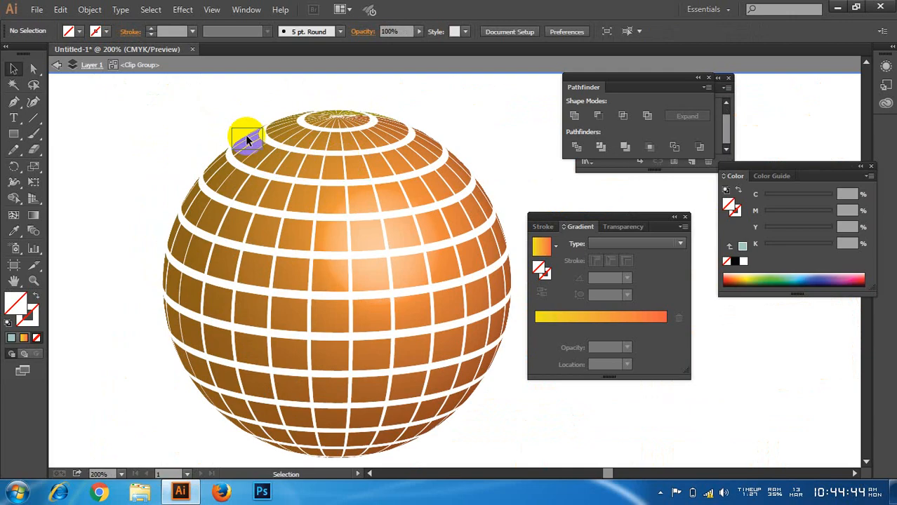
click(291, 165)
click(189, 128)
drag(241, 135, 236, 117)
click(196, 110)
click(212, 146)
key(Delete)
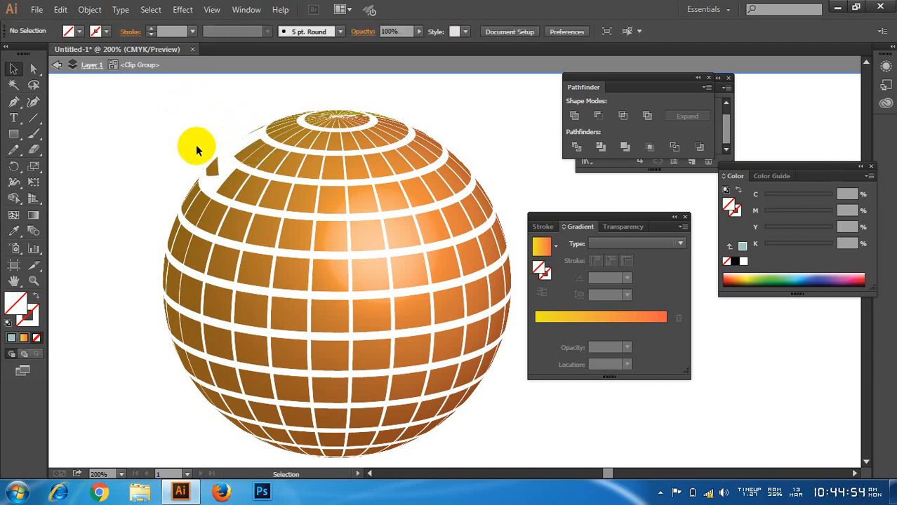
Step: Drag a narrow edge tile off the sphere's upper left and delete the loose tiles gathered there
drag(209, 188, 201, 139)
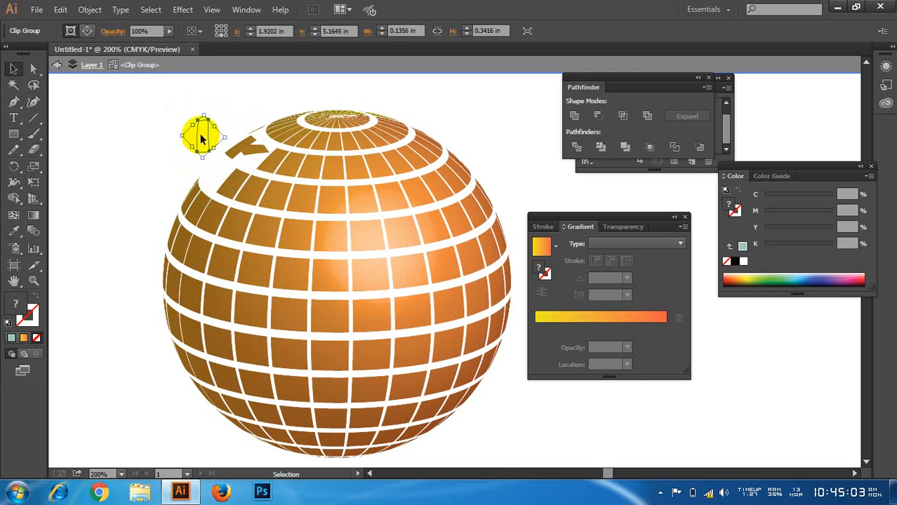
drag(160, 109, 215, 161)
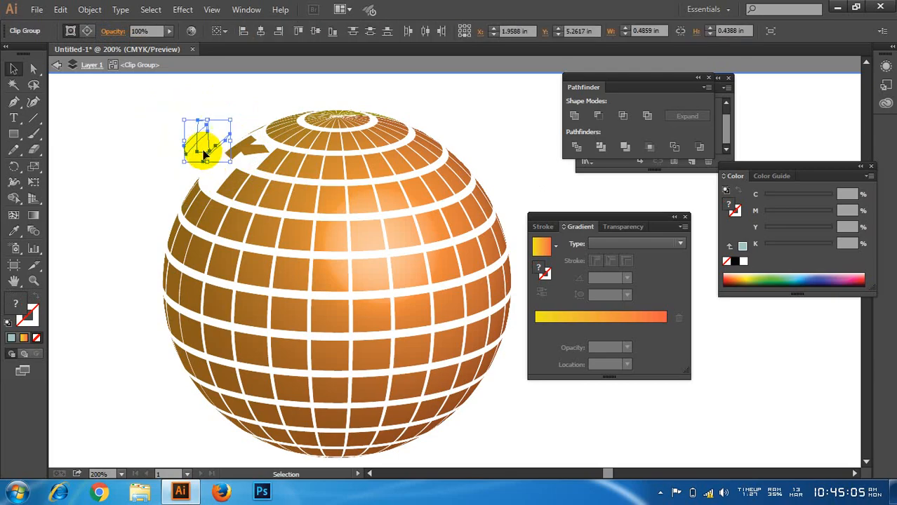
drag(160, 114, 219, 167)
key(Delete)
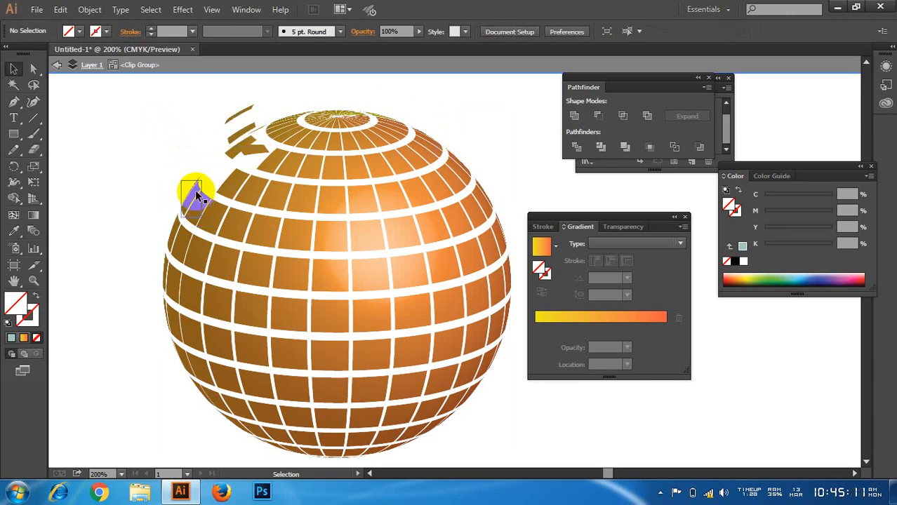
Step: Shift tiles outward from the sphere's upper-left rim and beside its top pole to start a broken edge
click(183, 170)
drag(203, 209, 241, 183)
mouse_move(270, 125)
mouse_down()
mouse_move(270, 98)
mouse_move(279, 122)
mouse_up()
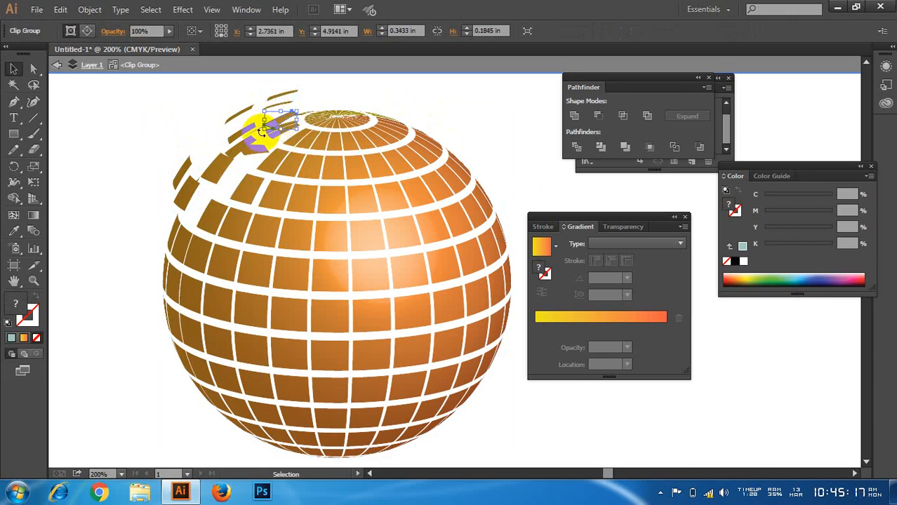
click(229, 95)
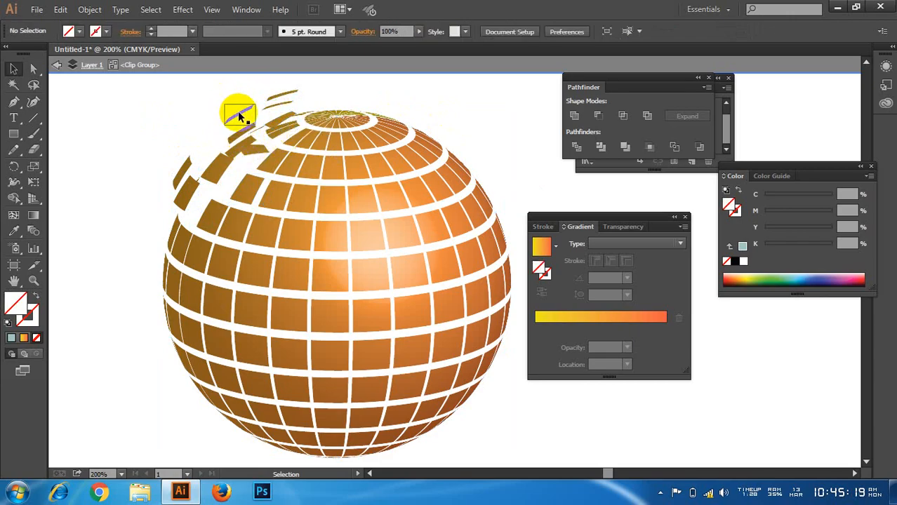
Step: Spread the tiles just inside the upper-left rim apart, leaving irregular gaps between them
click(239, 115)
drag(237, 120, 219, 187)
drag(252, 150, 253, 151)
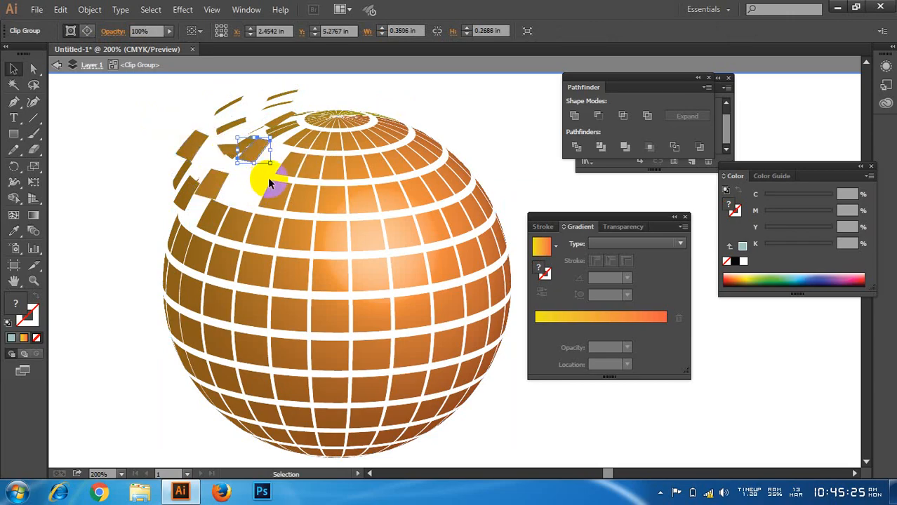
drag(272, 189, 247, 171)
drag(248, 219, 283, 183)
drag(279, 119, 272, 145)
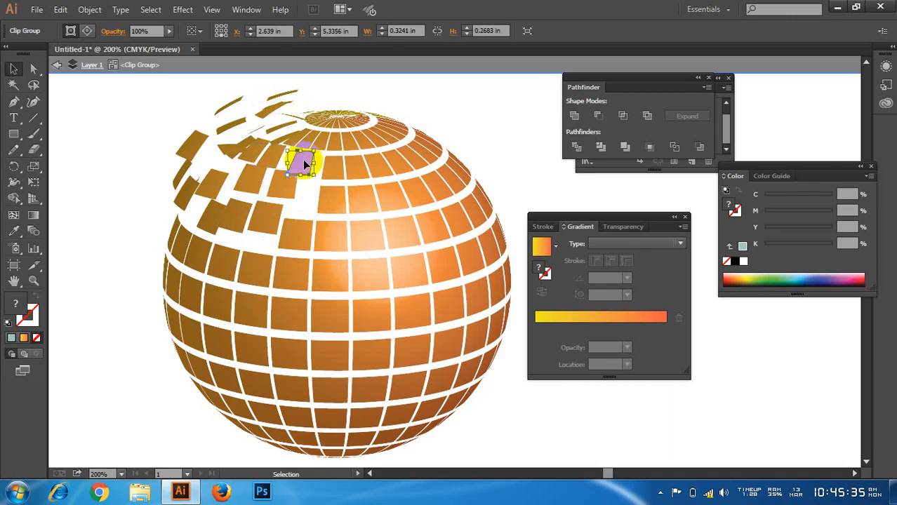
Step: Move tiles from the upper-centre columns out of their grid positions, extending the gaps toward the highlight
drag(325, 200, 219, 214)
drag(295, 225, 330, 145)
drag(327, 175, 314, 164)
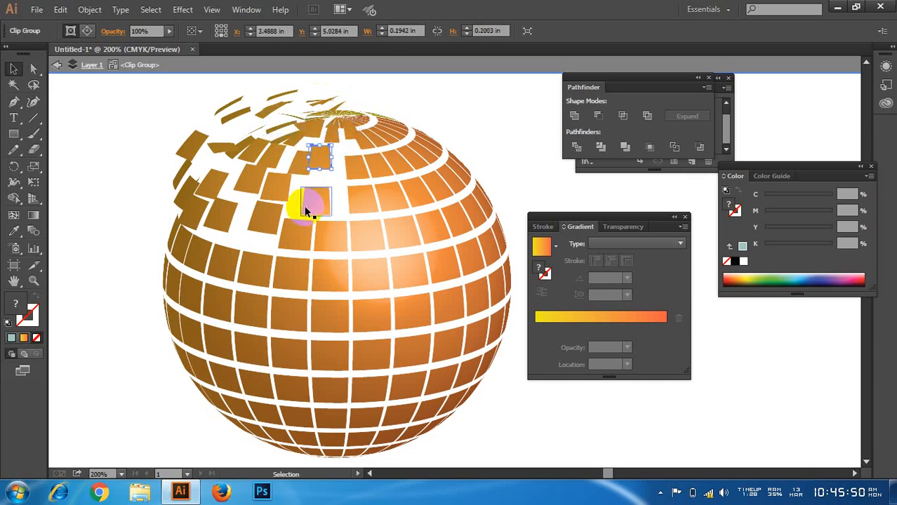
drag(305, 207, 303, 189)
drag(298, 232, 275, 203)
Step: Scatter more loose tiles above and left of the sphere and around its top pole into a shattered edge, and deselect
drag(183, 254, 235, 92)
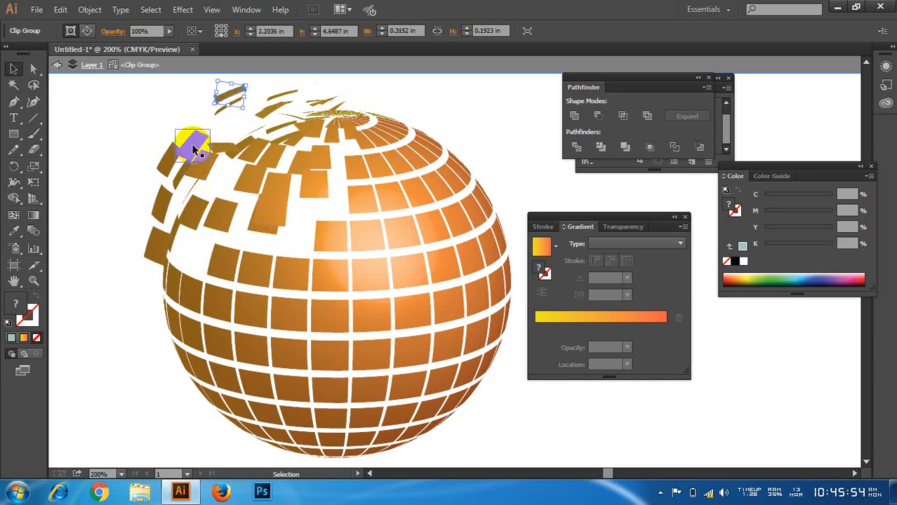
drag(196, 149, 282, 129)
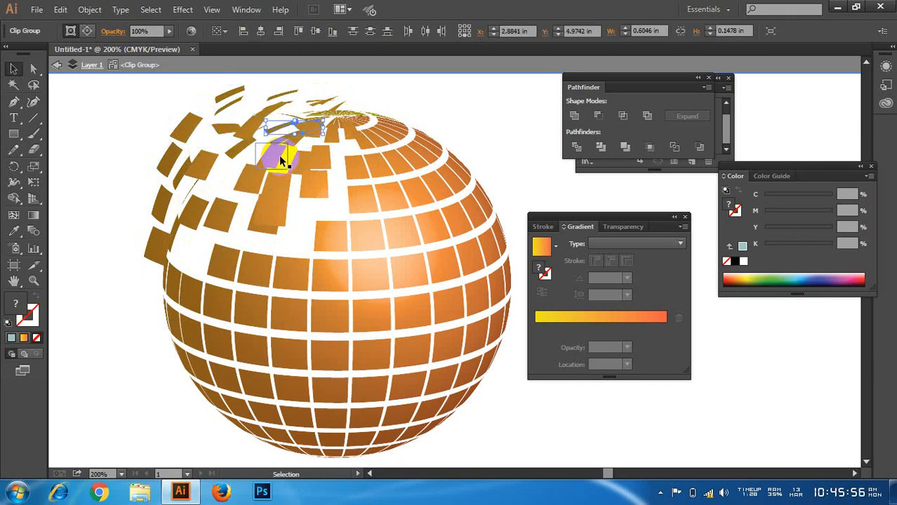
mouse_move(277, 197)
mouse_down()
mouse_move(259, 167)
mouse_move(216, 179)
mouse_move(272, 185)
mouse_up()
drag(261, 222, 270, 235)
drag(306, 166, 261, 97)
drag(330, 130, 338, 117)
scroll(220, 212, down, 3)
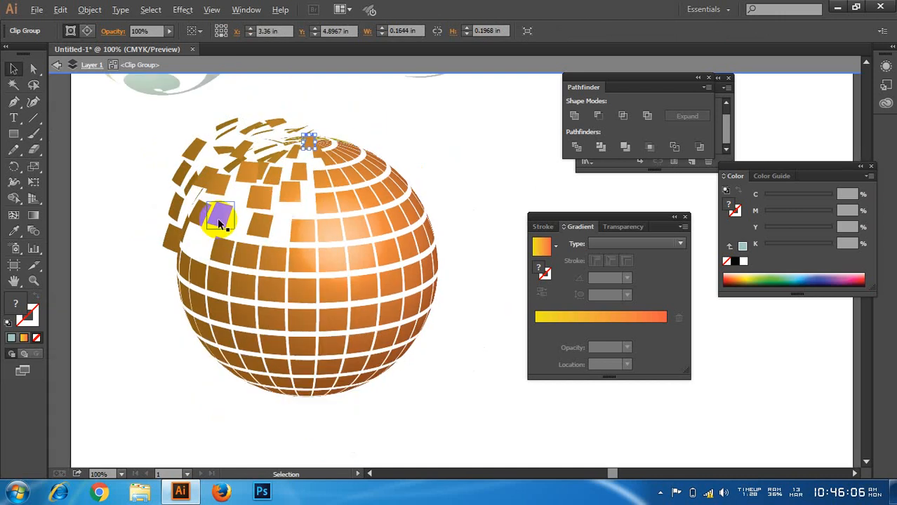
click(339, 182)
scroll(334, 198, up, 3)
scroll(333, 209, up, 1)
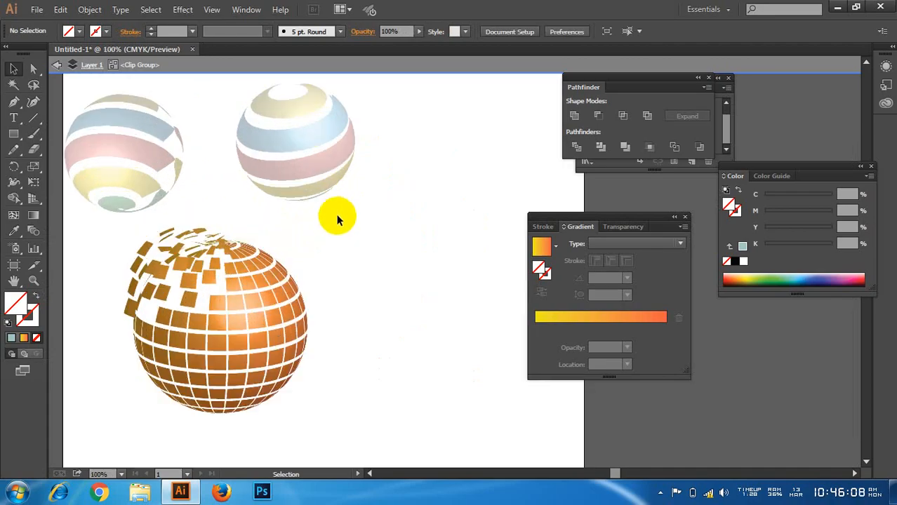
Step: Give all the globe's tiles a yellow-to-orange linear gradient running diagonally from upper left to lower right at -52.6°, and deselect
scroll(335, 220, down, 1)
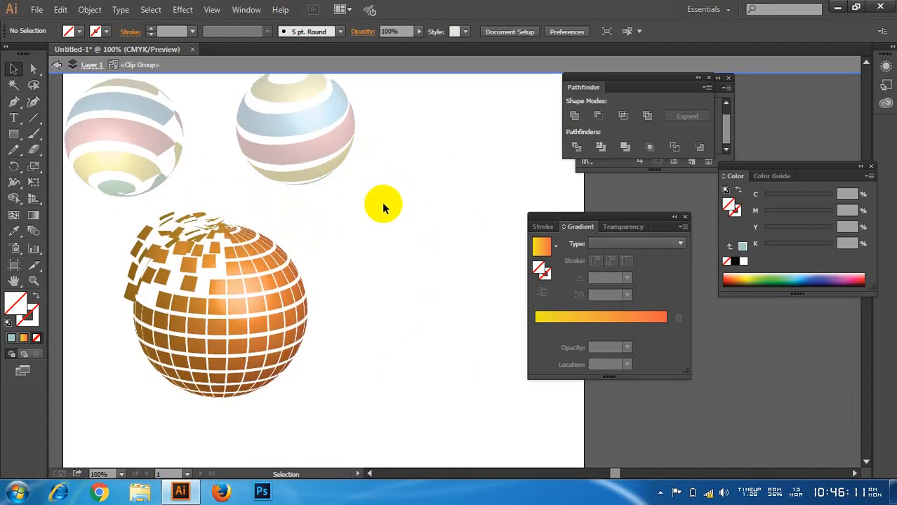
click(266, 285)
click(350, 261)
drag(109, 216, 350, 416)
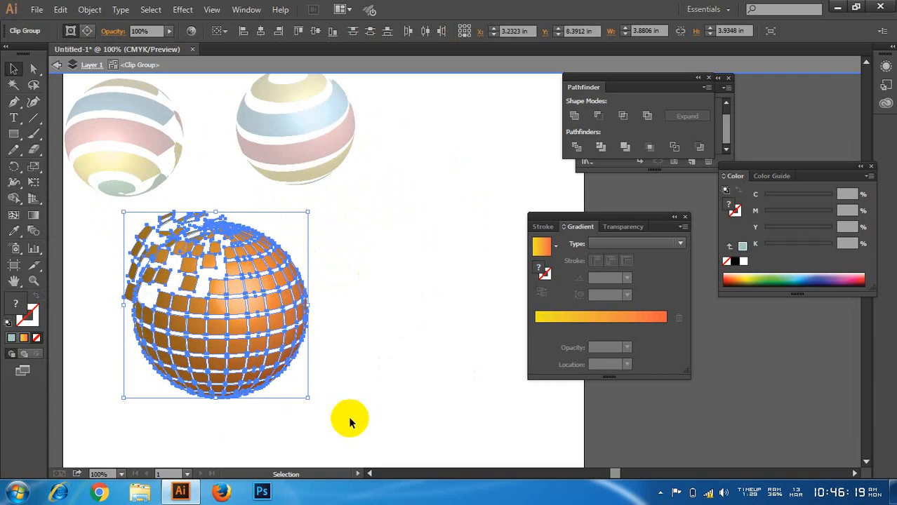
click(23, 340)
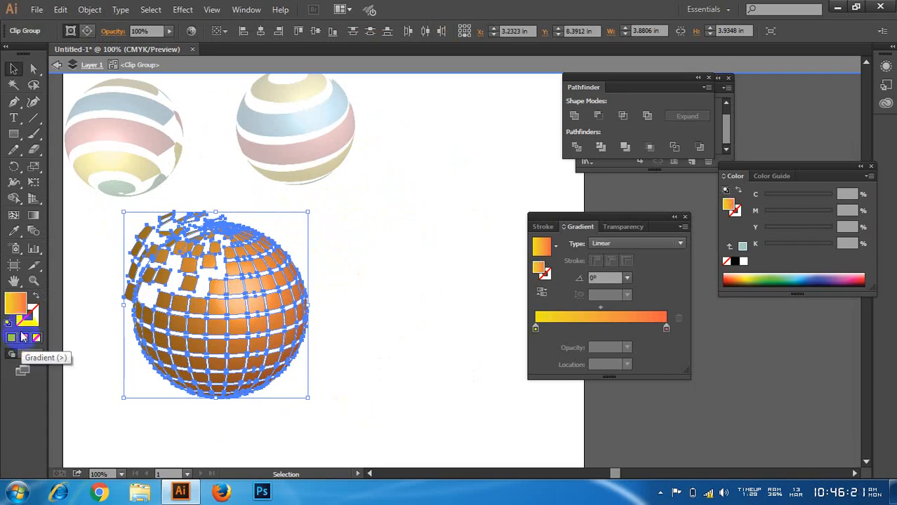
click(33, 214)
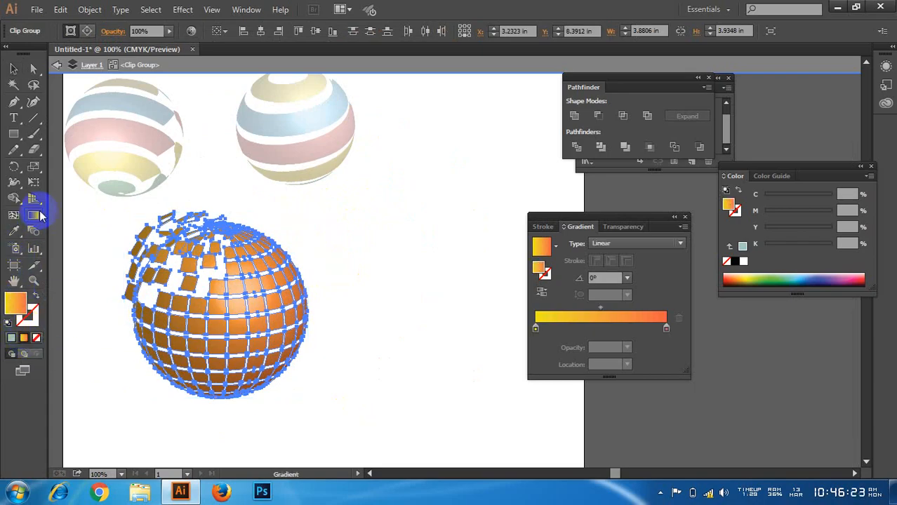
drag(143, 242, 245, 361)
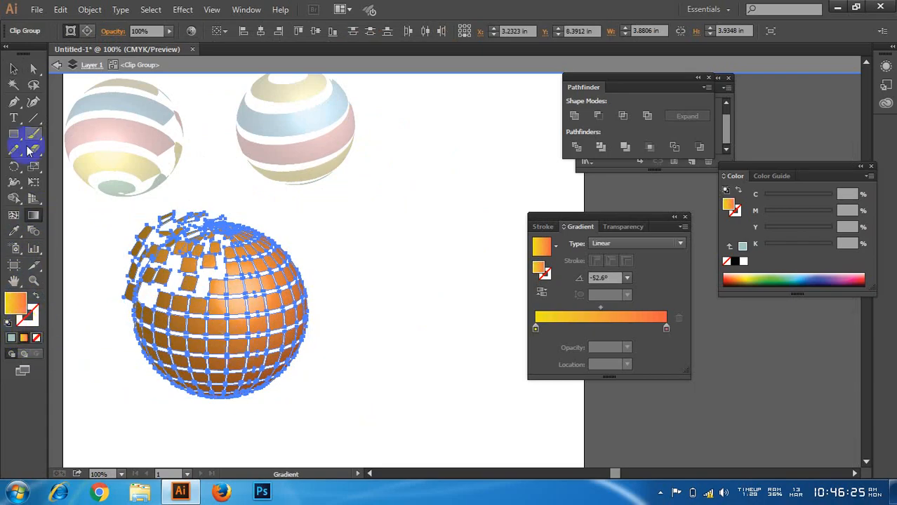
click(17, 70)
click(345, 230)
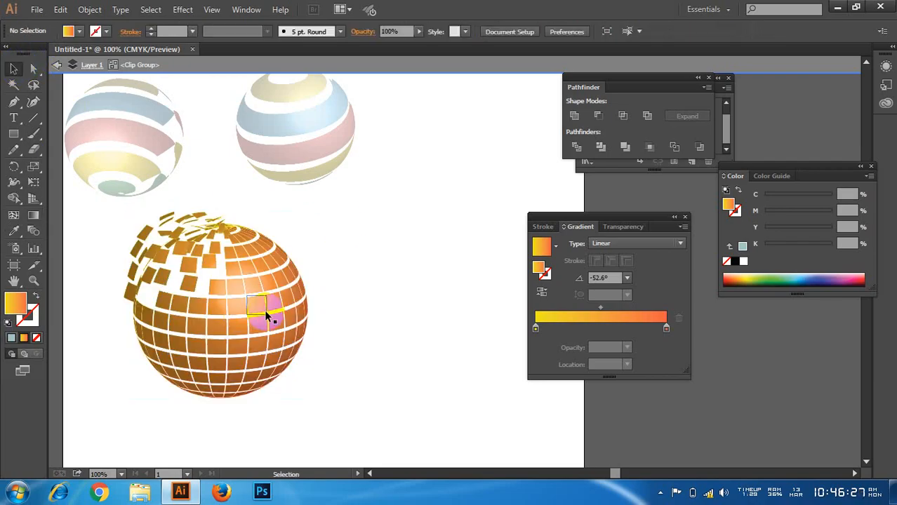
Step: Expand the fill of one bright tile near the globe's centre into 255 objects
scroll(234, 314, up, 5)
click(241, 264)
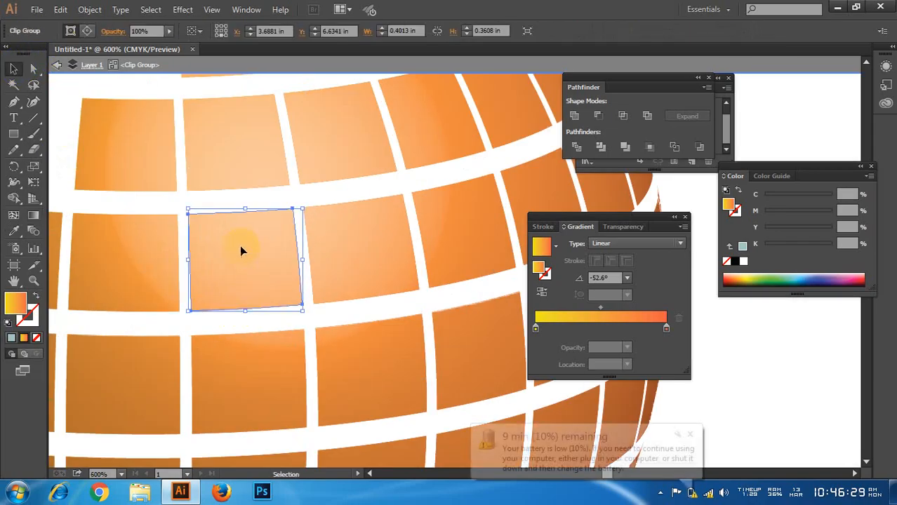
click(89, 9)
click(145, 149)
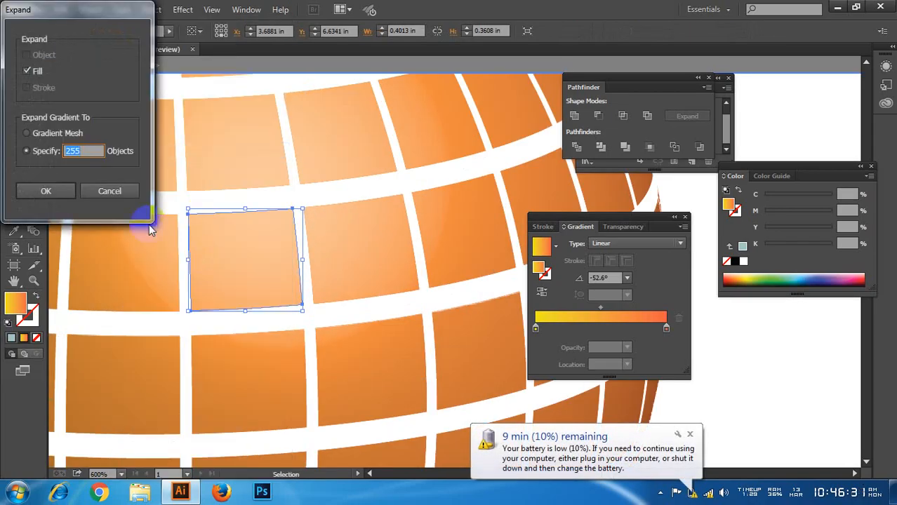
click(47, 191)
click(189, 195)
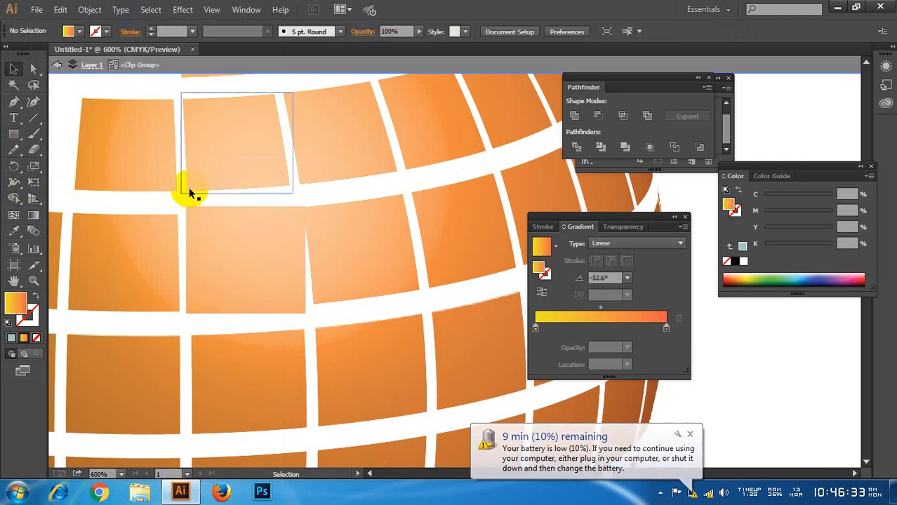
Step: Expand the fills of the tiles across the globe's right-hand part into 255 objects
click(206, 160)
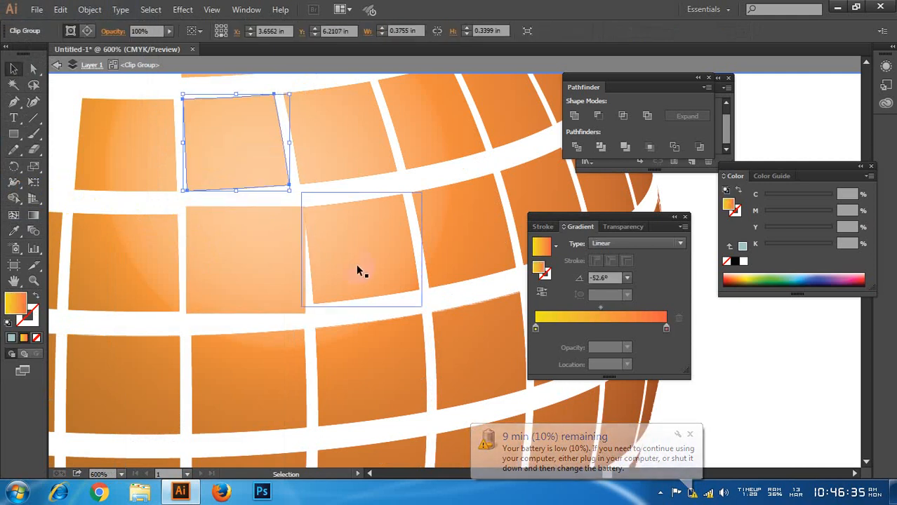
scroll(356, 264, down, 4)
click(468, 182)
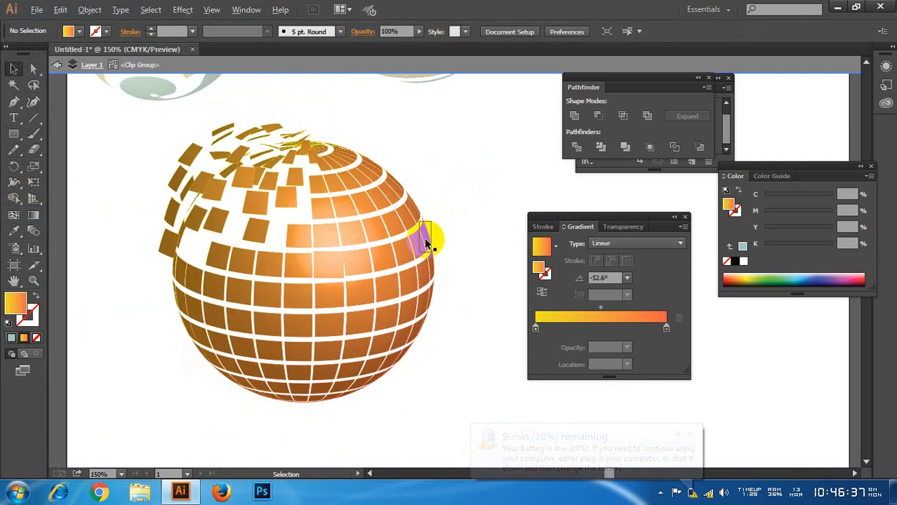
scroll(421, 242, up, 1)
drag(462, 184, 281, 379)
click(89, 9)
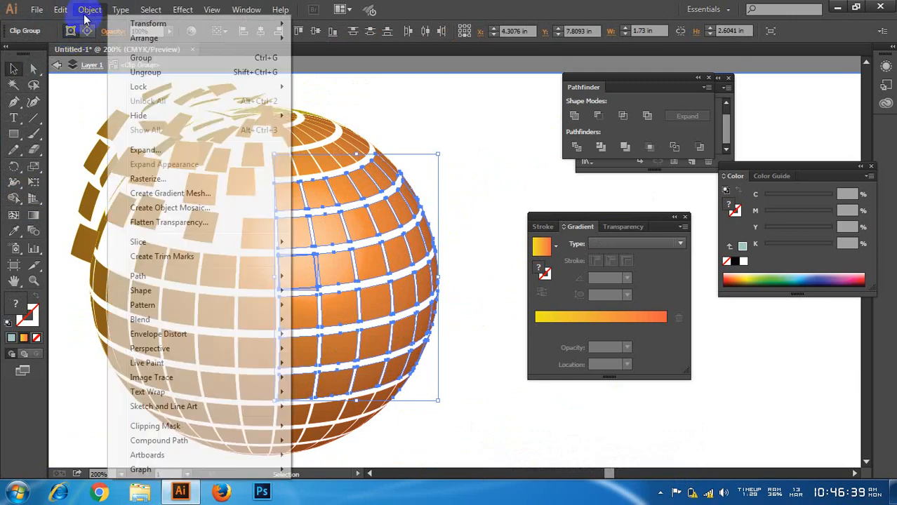
click(144, 152)
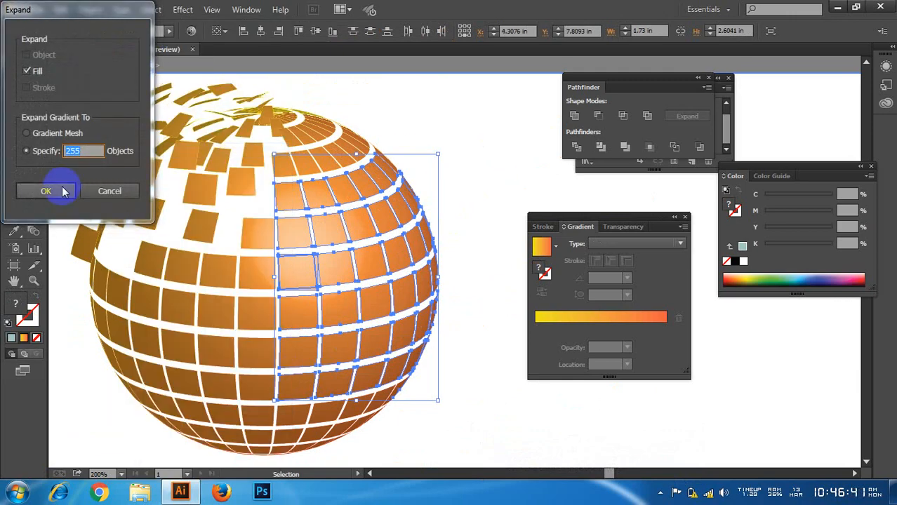
click(61, 190)
click(484, 128)
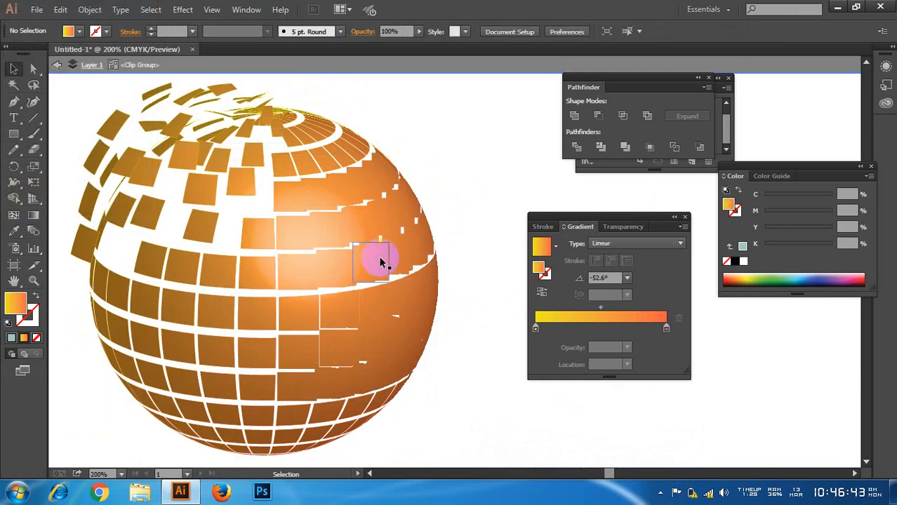
Step: Undo both fill expansions on the globe's tiles and clear the selection
key(a)
key(ctrl+z)
key(ctrl+z)
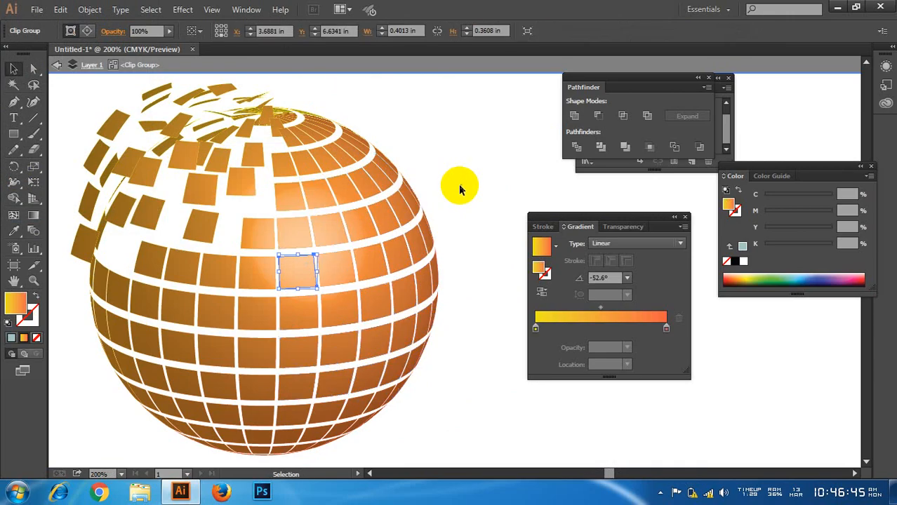
click(458, 187)
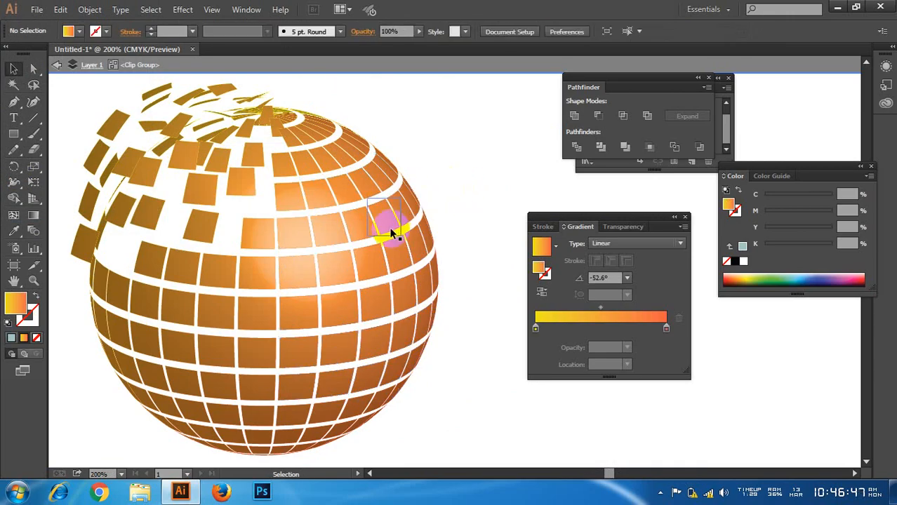
Step: Leave the clip group's isolation mode and shift the whole scattered globe slightly up and to the right
double_click(261, 204)
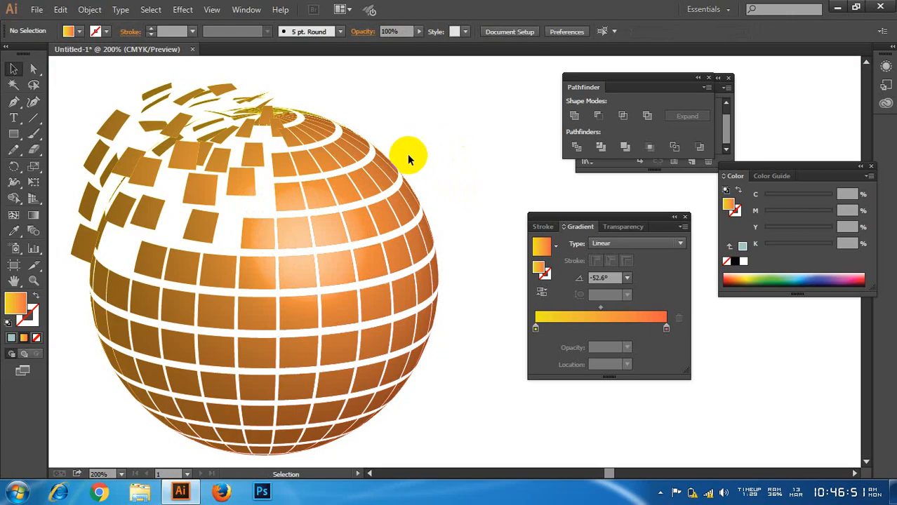
drag(386, 175, 374, 204)
click(472, 171)
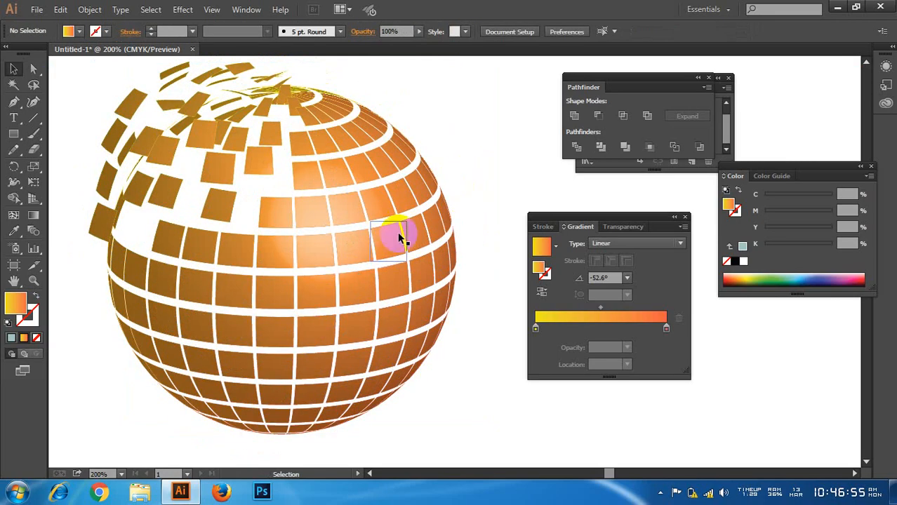
alt+scroll(195, 280, down, 2)
drag(354, 250, 328, 308)
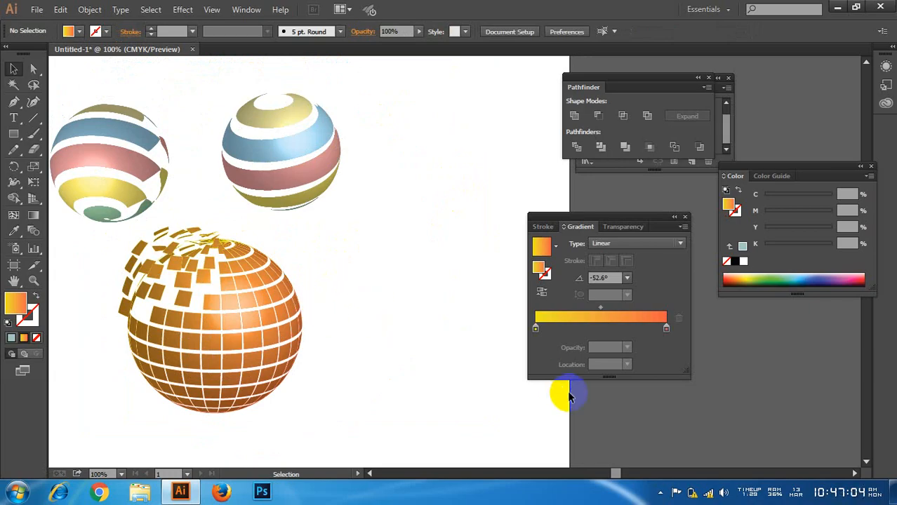
scroll(371, 331, up, 2)
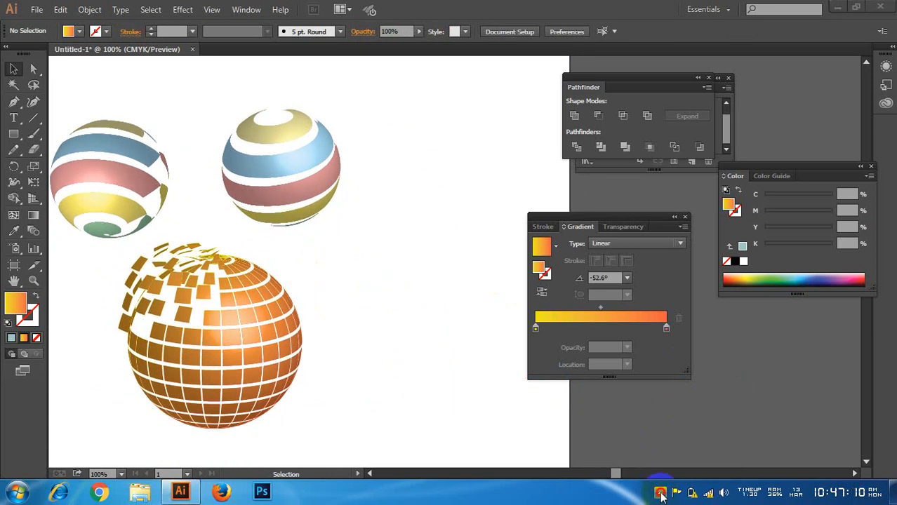
click(664, 495)
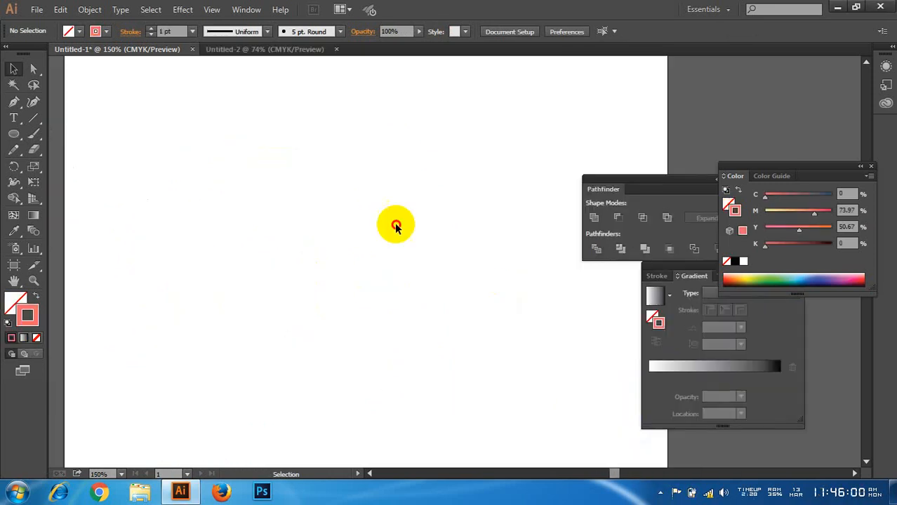
key(ctrl+minus)
key(ctrl+minus)
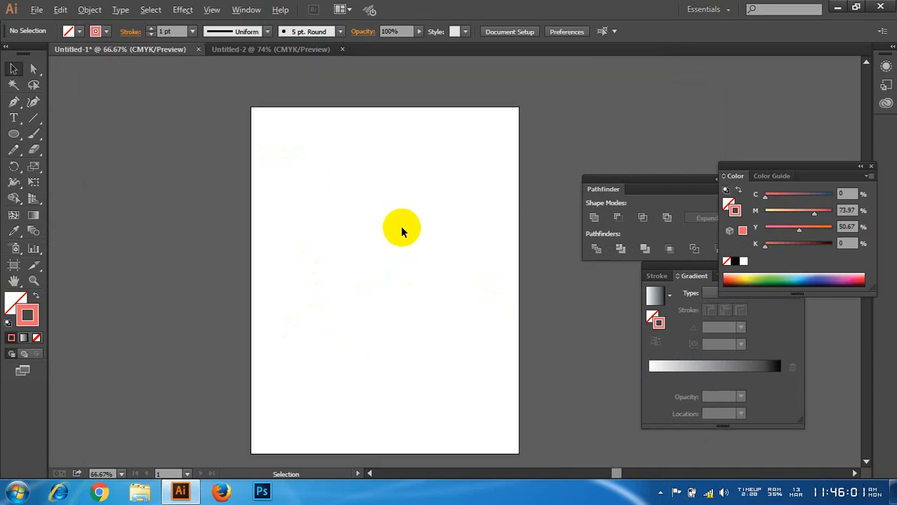
Step: Create a line of point text reading "lfjghpoirhgbn kgnitfk" in the upper part of the blank artboard
scroll(423, 243, up, 1)
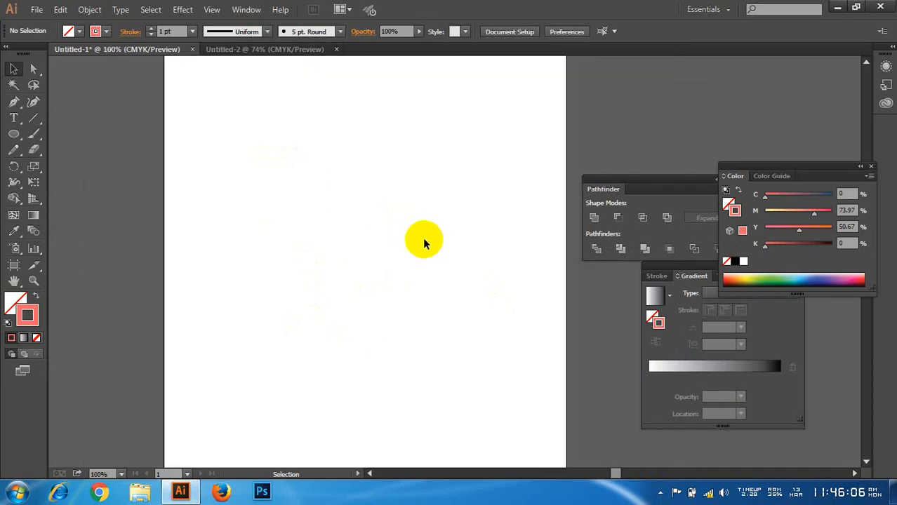
click(14, 118)
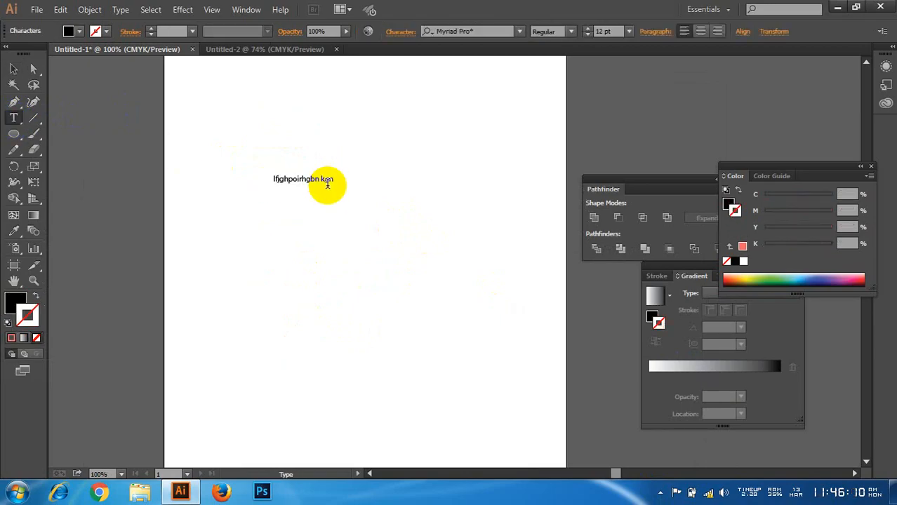
click(13, 68)
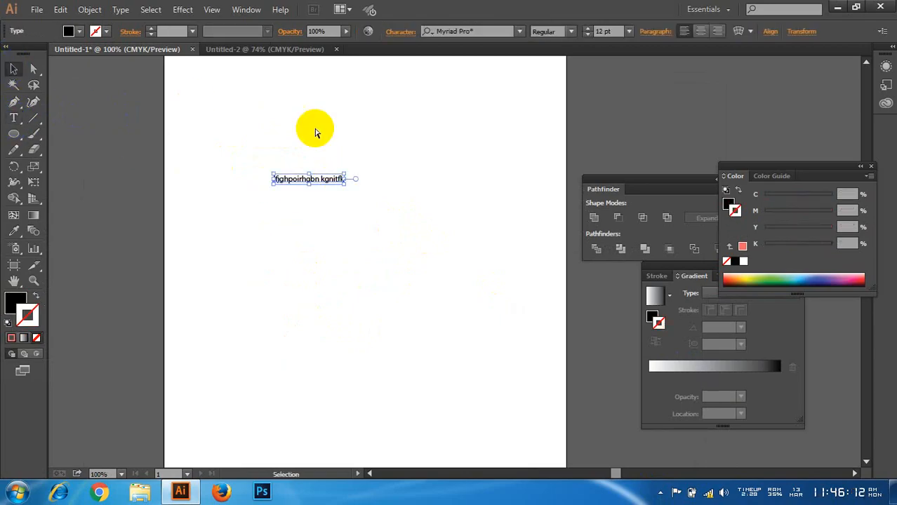
Step: Enlarge the text line to 44 pt, move it down toward the middle of the artboard, and deselect it
key(ctrl+shift+period)
key(ctrl+shift+period)
key(ctrl+shift+period)
key(ctrl+shift+period)
key(ctrl+shift+period)
key(ctrl+shift+period)
key(ctrl+shift+period)
key(ctrl+shift+period)
key(ctrl+shift+period)
key(ctrl+shift+period)
key(ctrl+shift+period)
key(ctrl+shift+period)
key(ctrl+shift+period)
key(ctrl+shift+period)
key(ctrl+shift+period)
key(ctrl+shift+period)
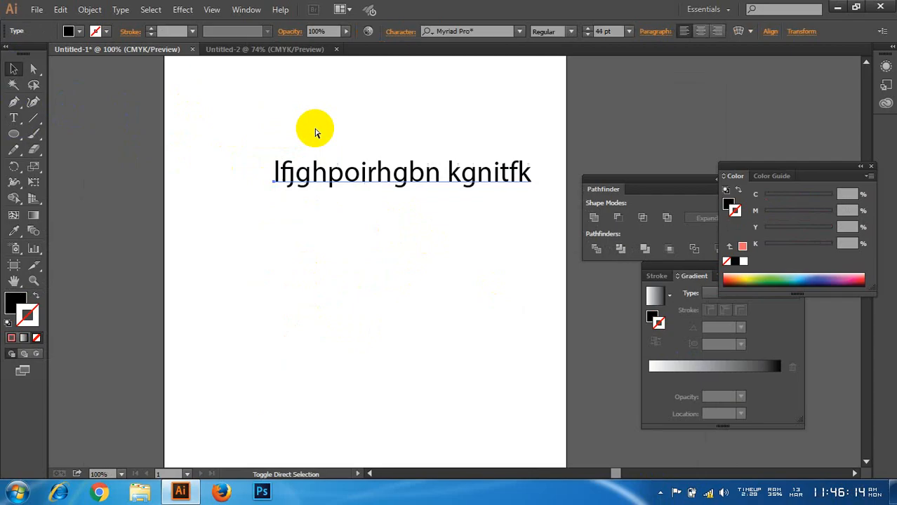
drag(420, 170, 396, 210)
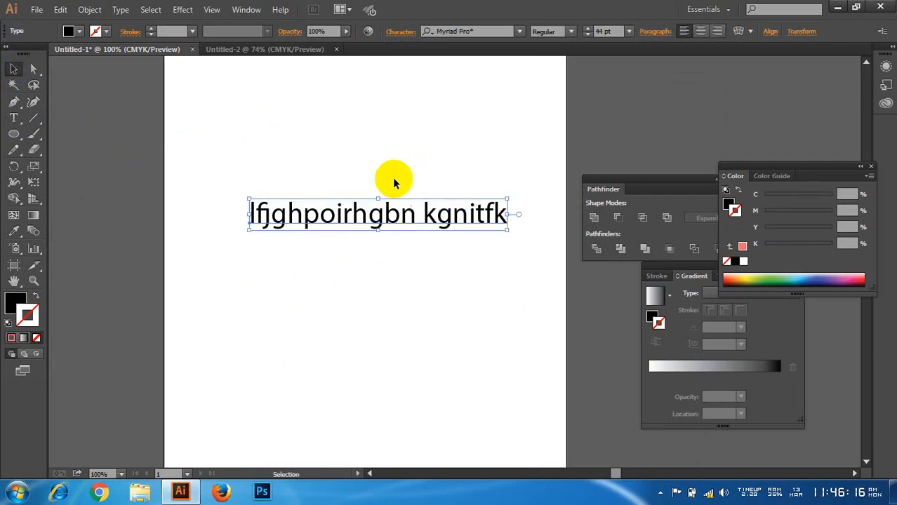
click(403, 180)
Step: Shift the text line slightly to the left and review the variants of the Type tool
scroll(403, 180, up, 1)
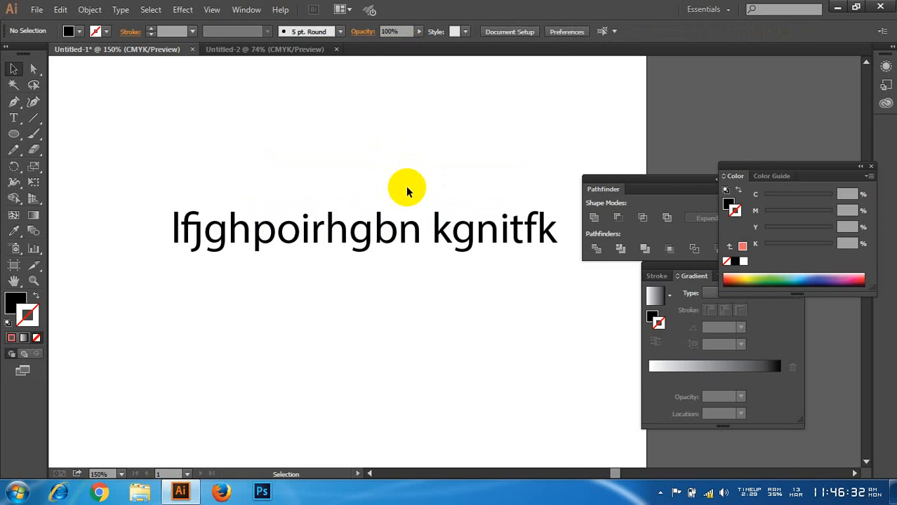
click(371, 223)
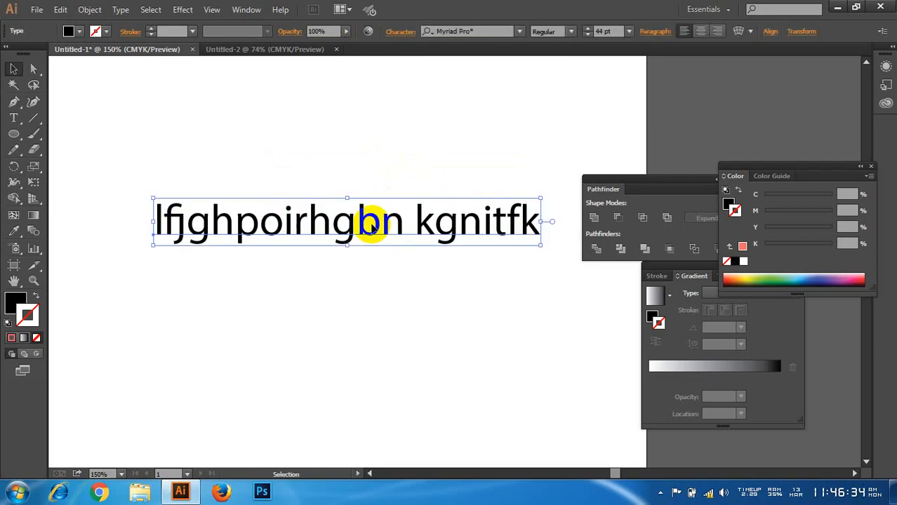
drag(370, 223, 361, 234)
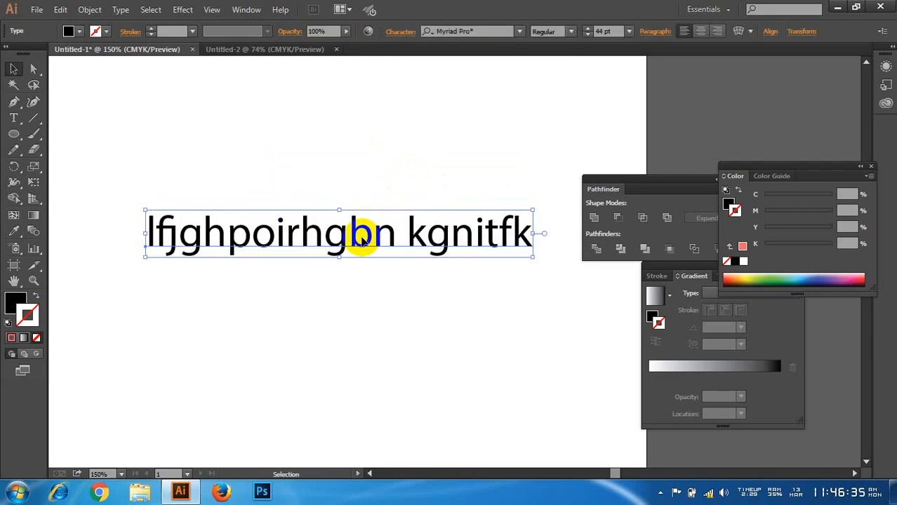
click(14, 119)
click(15, 119)
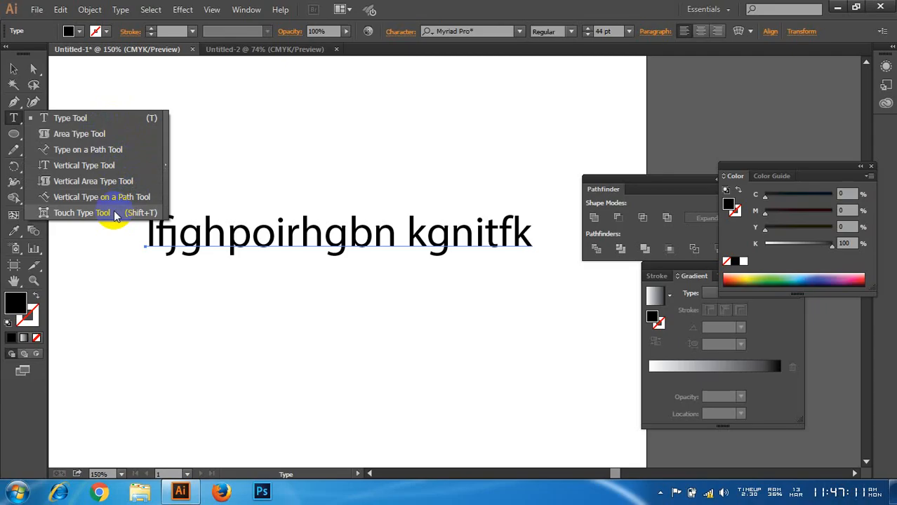
click(15, 119)
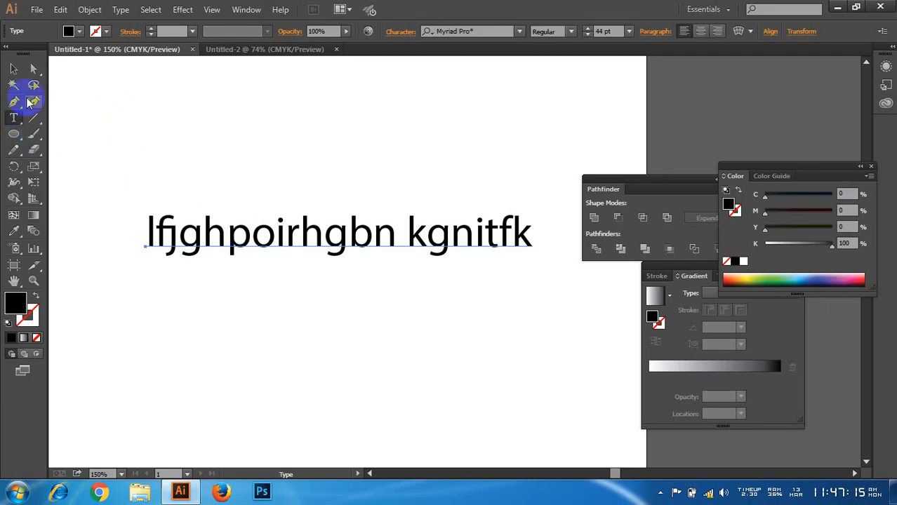
Step: Nudge the sample text line up slightly and delete it from the artboard
click(13, 68)
click(241, 124)
drag(326, 249, 328, 242)
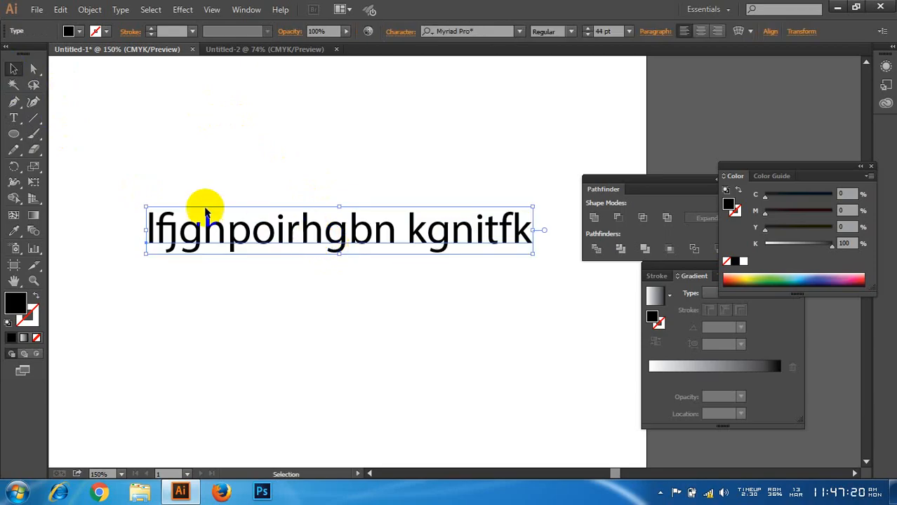
key(Delete)
Step: Try to create text with the Area Type tool on the empty artboard, and return to the Selection tool
drag(14, 118, 95, 143)
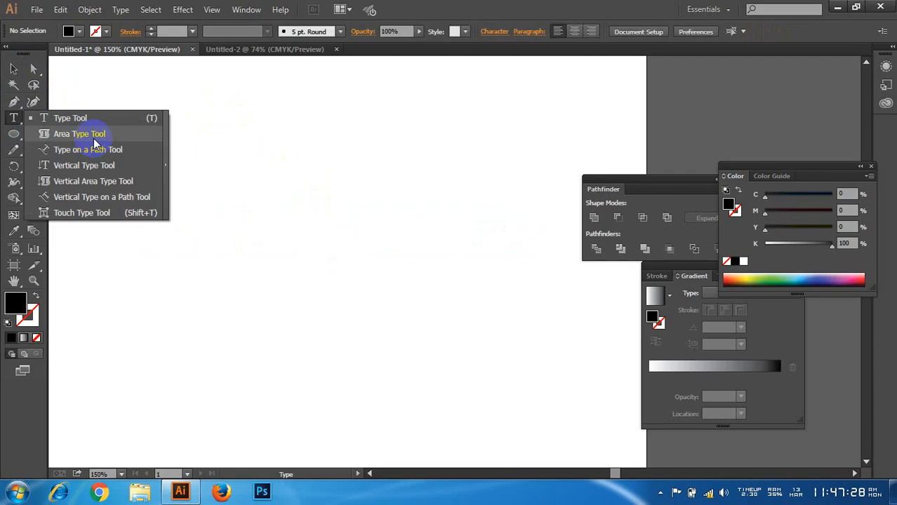
drag(94, 139, 94, 139)
click(188, 186)
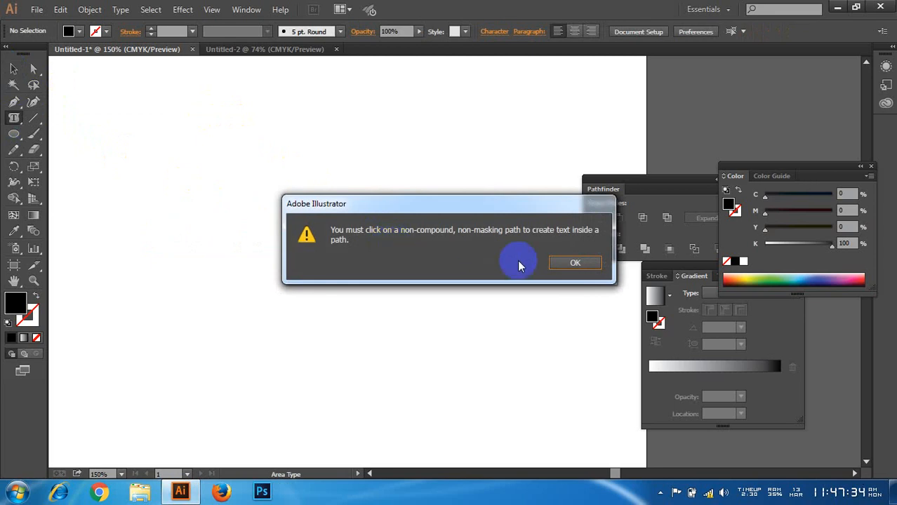
click(570, 262)
click(14, 69)
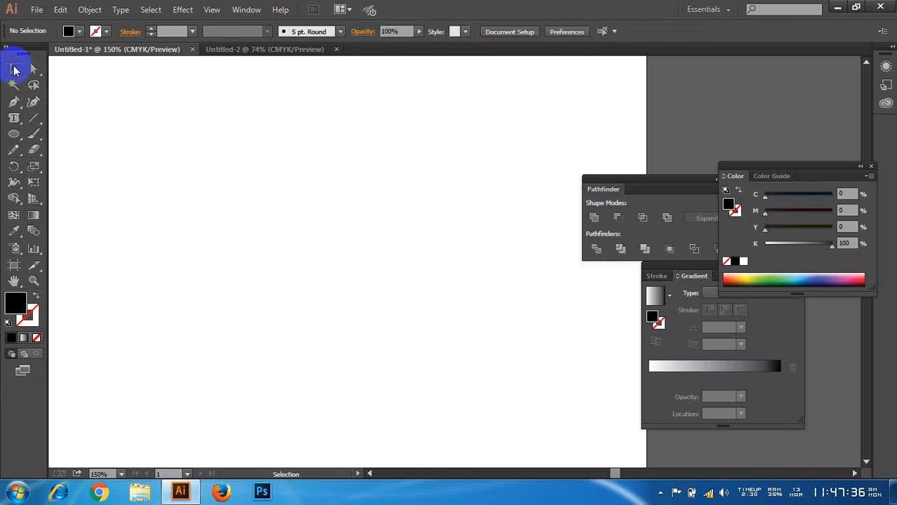
Step: Draw a rectangle about 5.04 in wide and 3.82 in high on the empty artboard
click(14, 134)
click(176, 170)
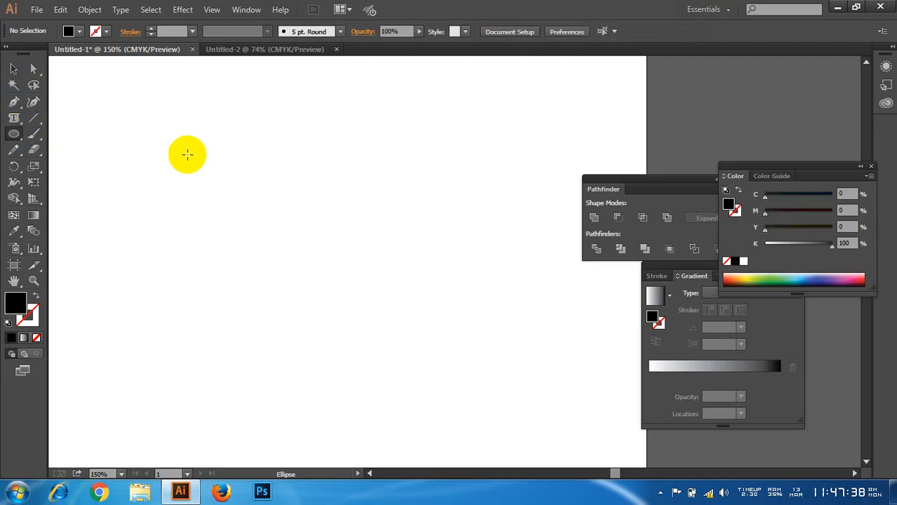
drag(13, 134, 483, 385)
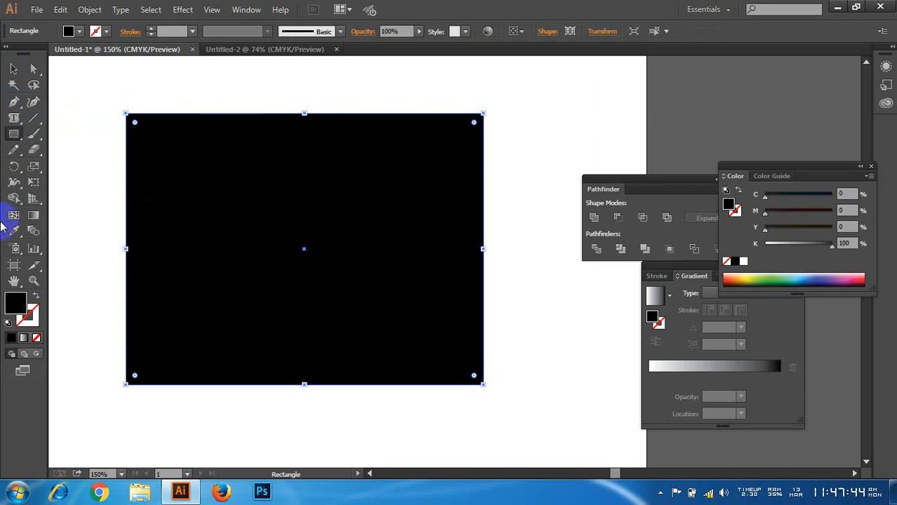
Step: Fill the rectangle with light pink (ffa9c2) and move it slightly right and down
double_click(16, 303)
click(65, 62)
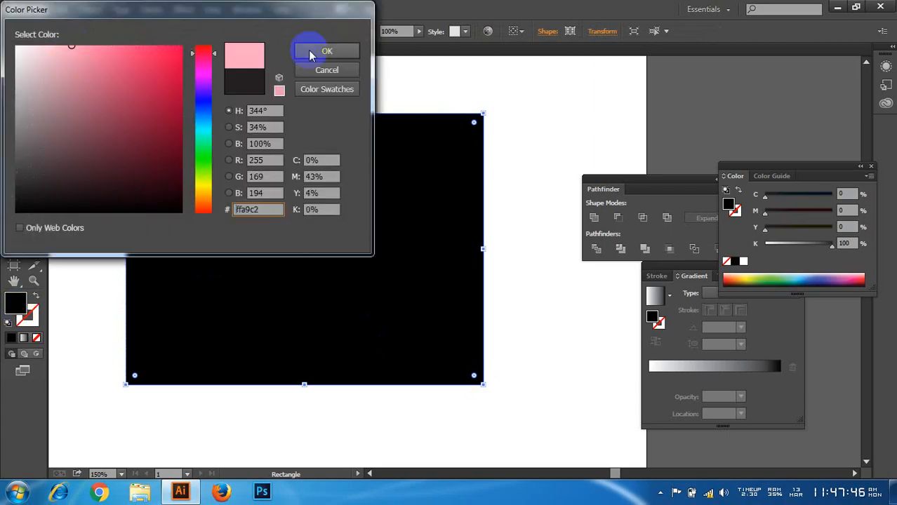
click(314, 52)
click(14, 68)
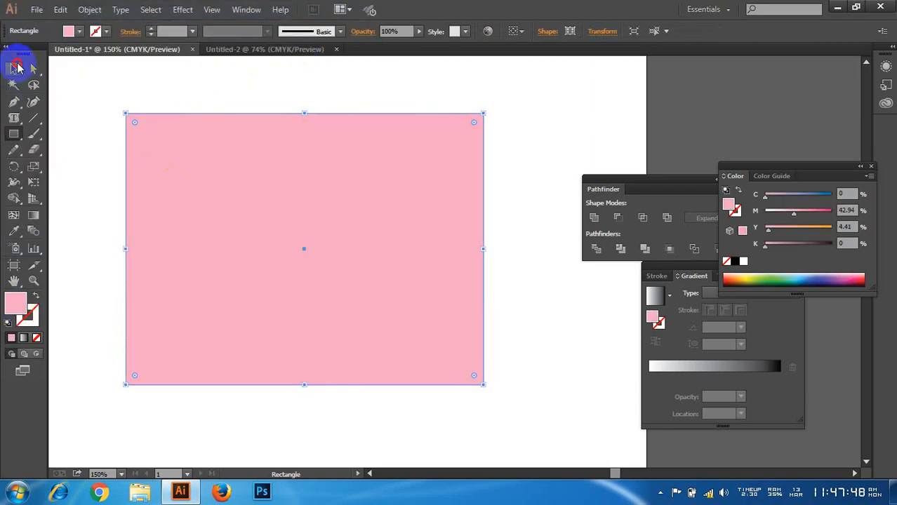
click(76, 100)
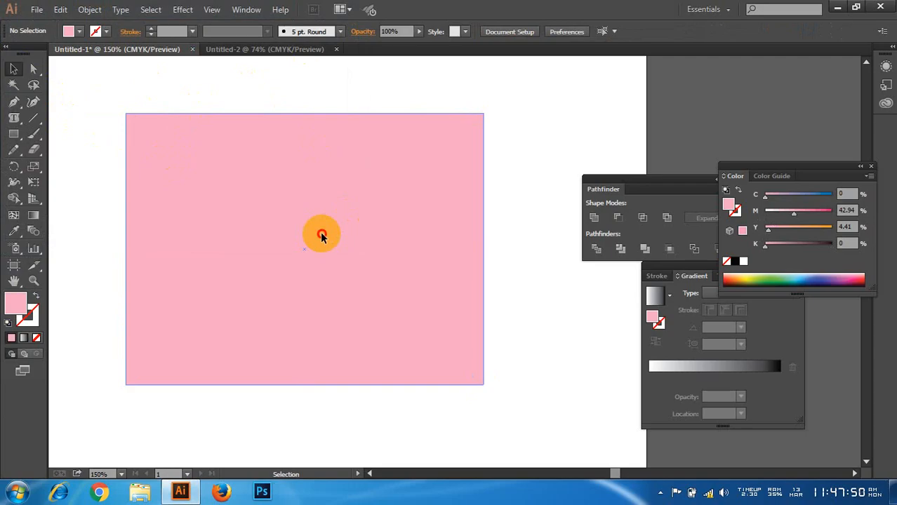
drag(320, 232, 350, 222)
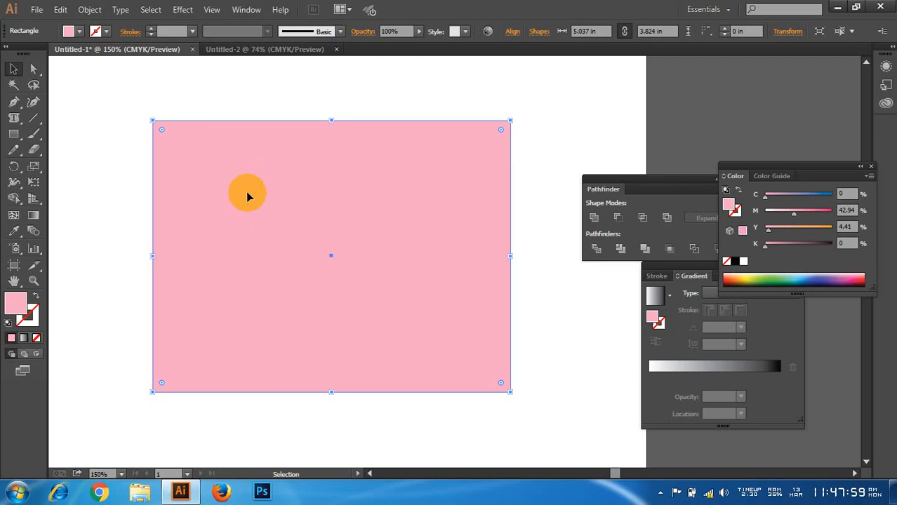
Step: Convert the pink rectangle to area type and fill it with the sample text "mxcvbjfgoiurbv jfogruihboiughobnjitrhyniutryiuhbjnrioghbuiniyuh0589"
click(14, 118)
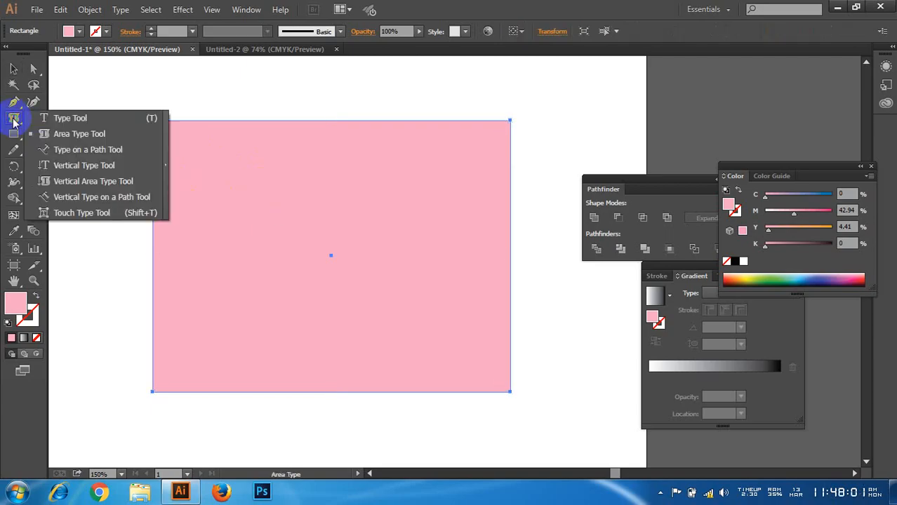
click(76, 133)
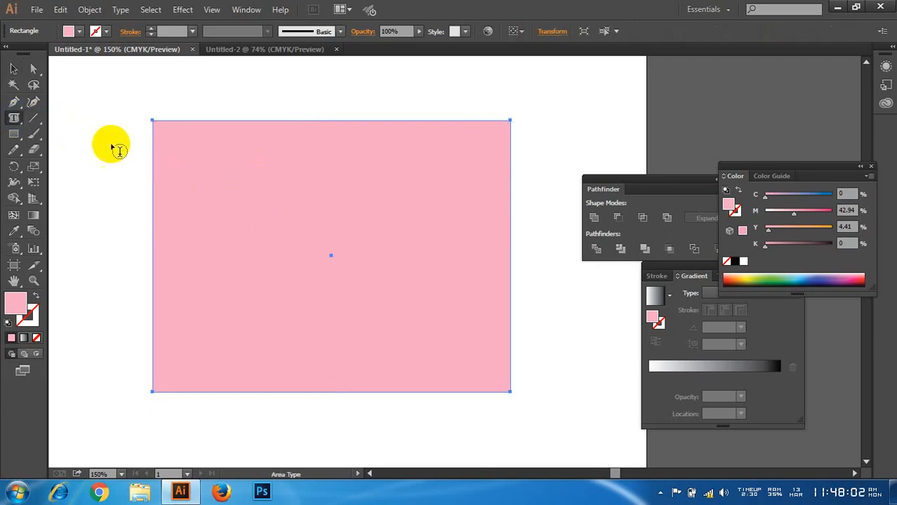
click(148, 124)
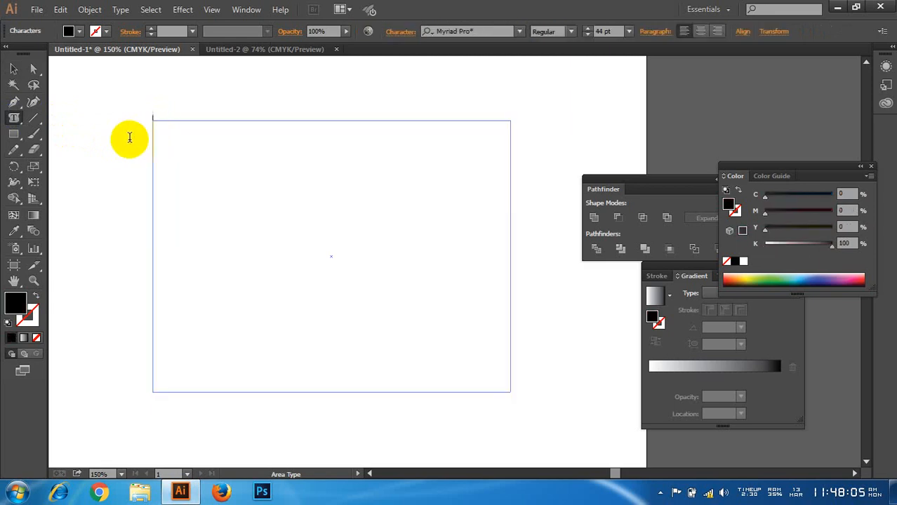
text(mxcvbjfgoiurbv jfog)
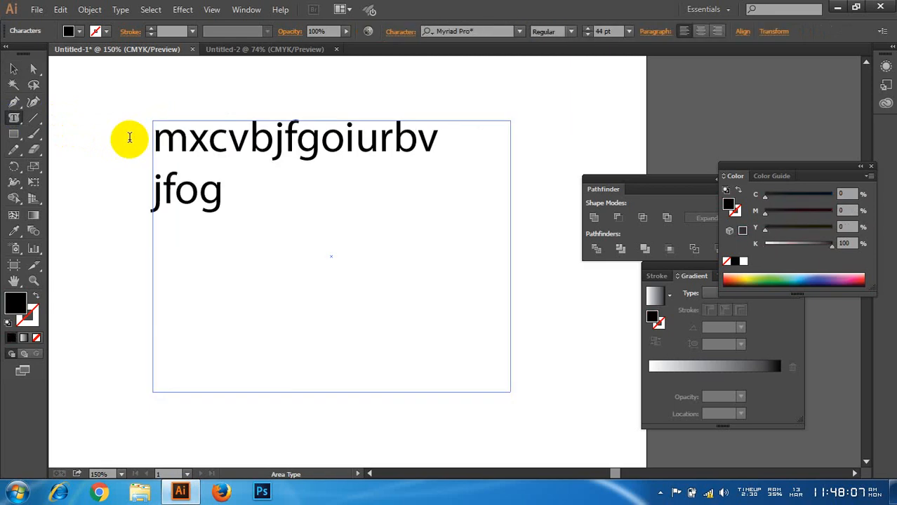
text(ruihboiughobnjitrhyniutr)
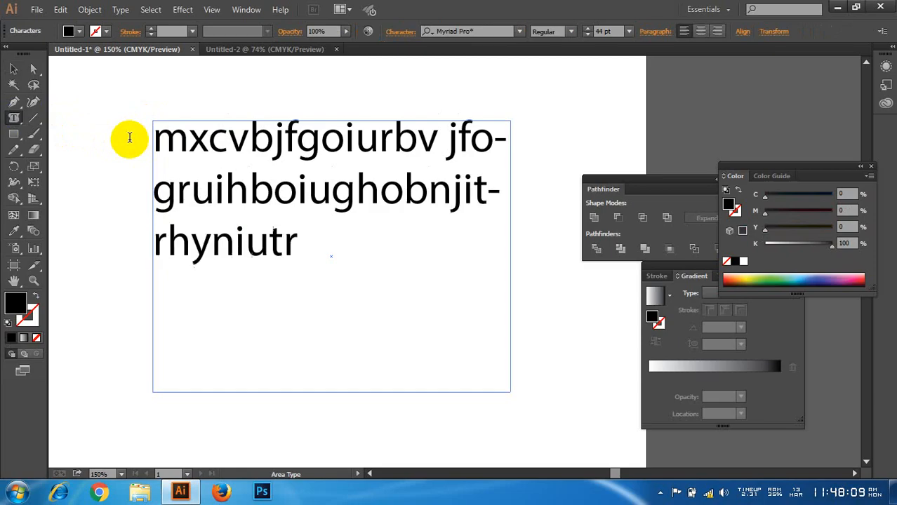
text(yiuhbjnrioghbuiniyuh0589)
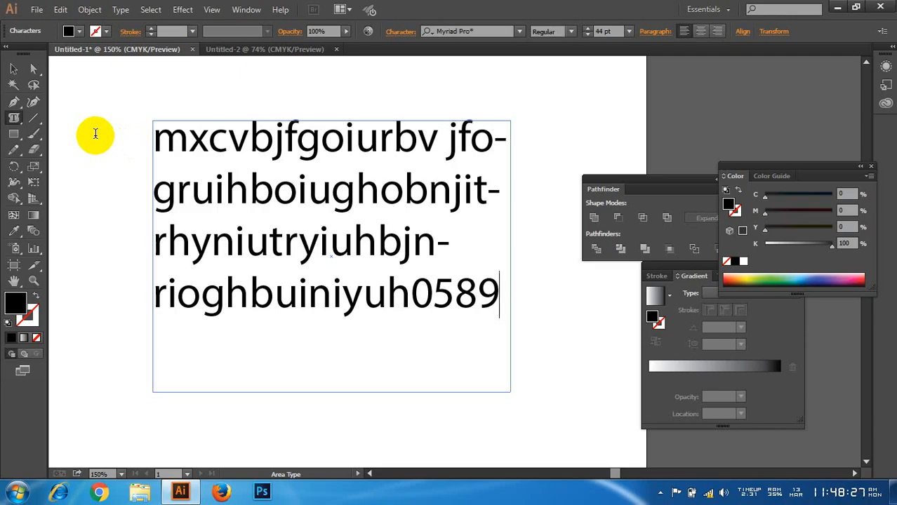
Step: Remove the sample text, undo the area type conversion of the pink rectangle, and clear the selection
click(14, 68)
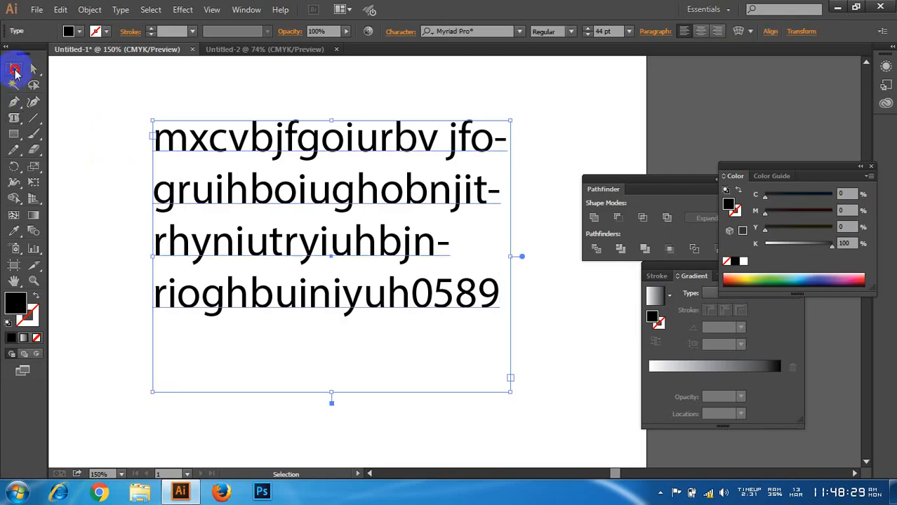
drag(75, 82, 177, 176)
key(Delete)
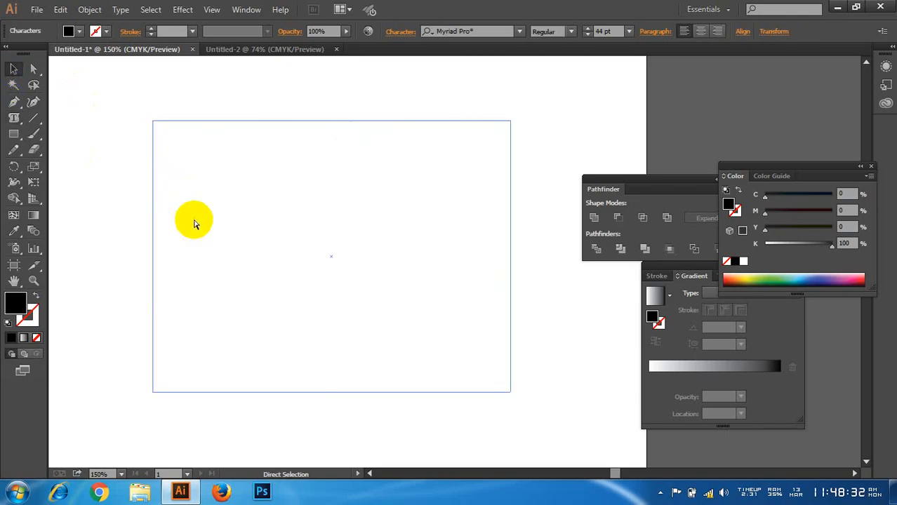
key(ctrl+z)
click(111, 156)
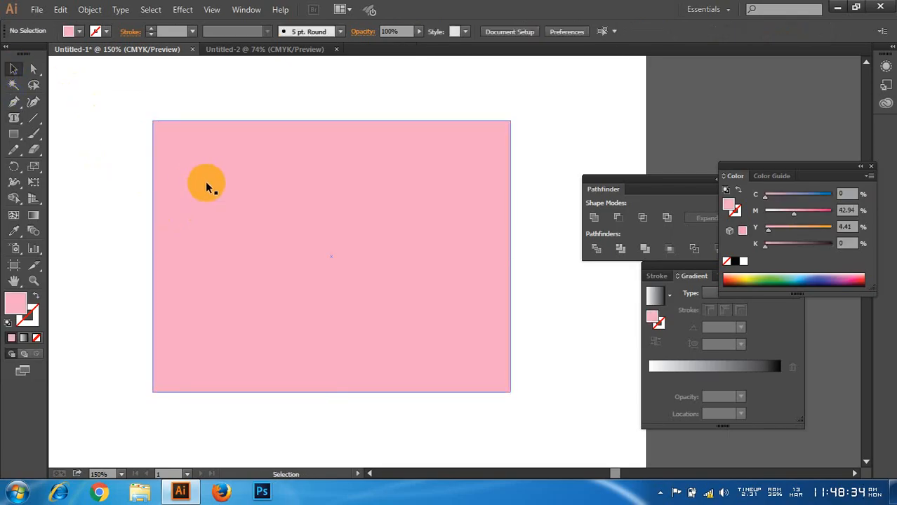
Step: Change the rectangle's fill to light blue (C 34.97, M 0, Y 2.59, K 0)
click(206, 184)
double_click(14, 303)
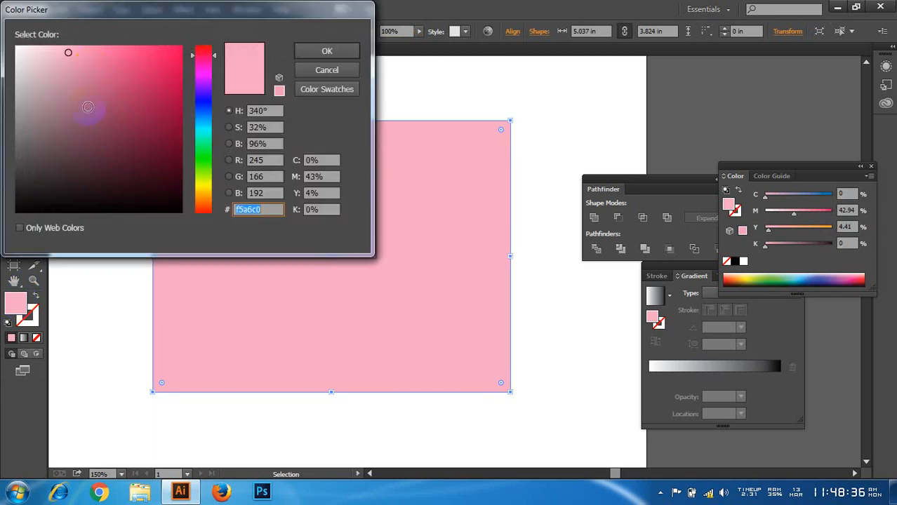
click(202, 123)
click(327, 51)
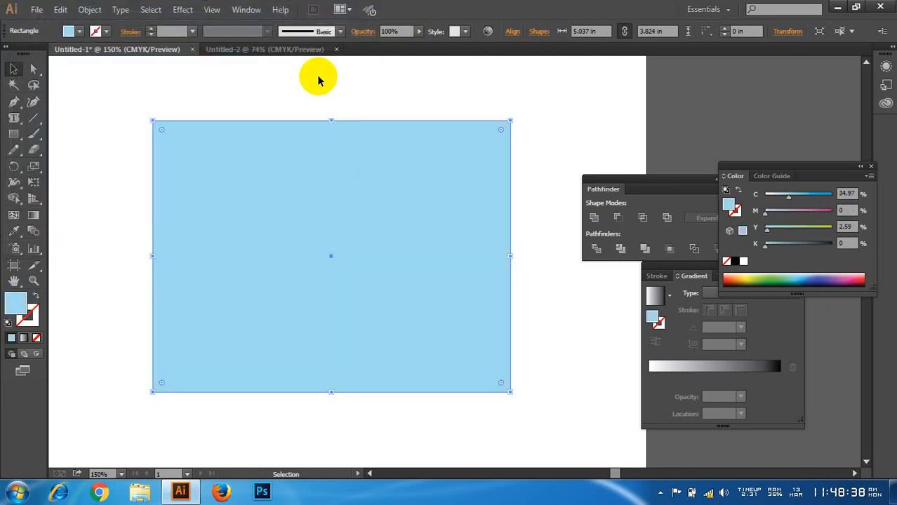
Step: Turn the blue rectangle into an area type frame and enter "jhviu gyuigoiuy8i" in it
click(331, 164)
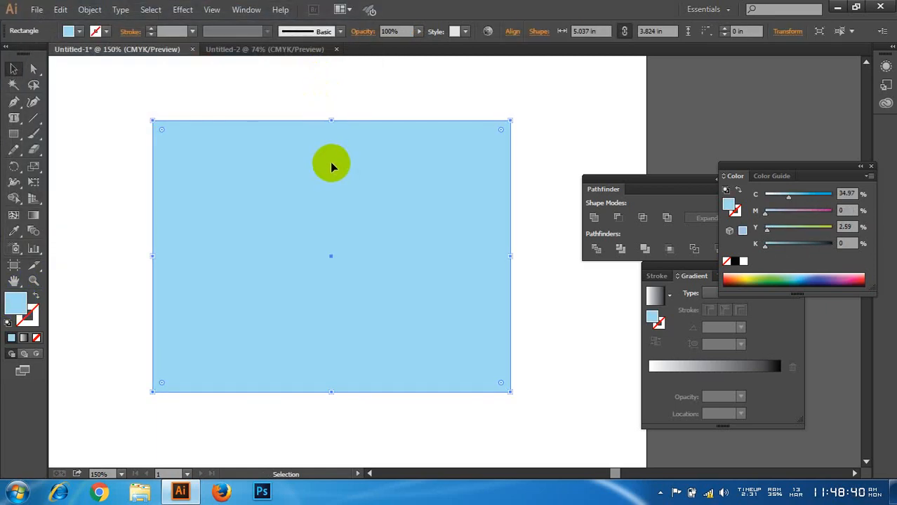
click(14, 118)
click(162, 131)
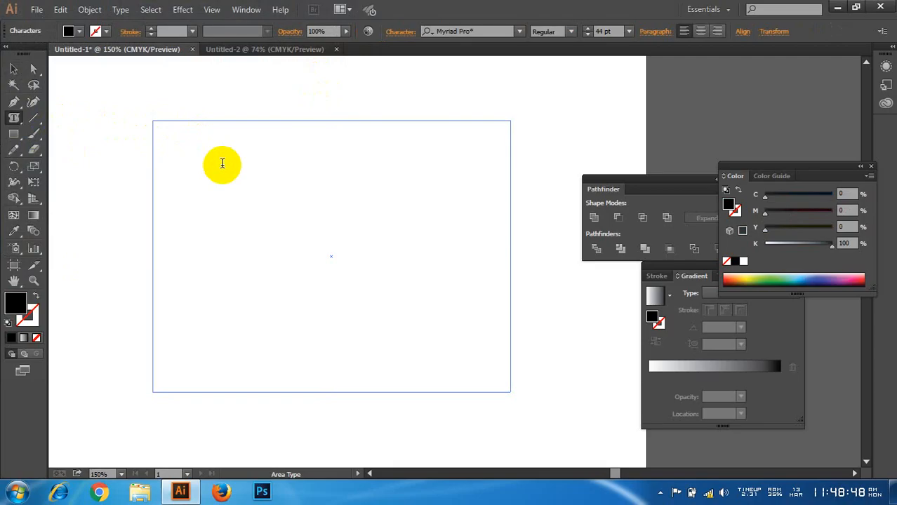
text(jhviu gyuigoiuy8i)
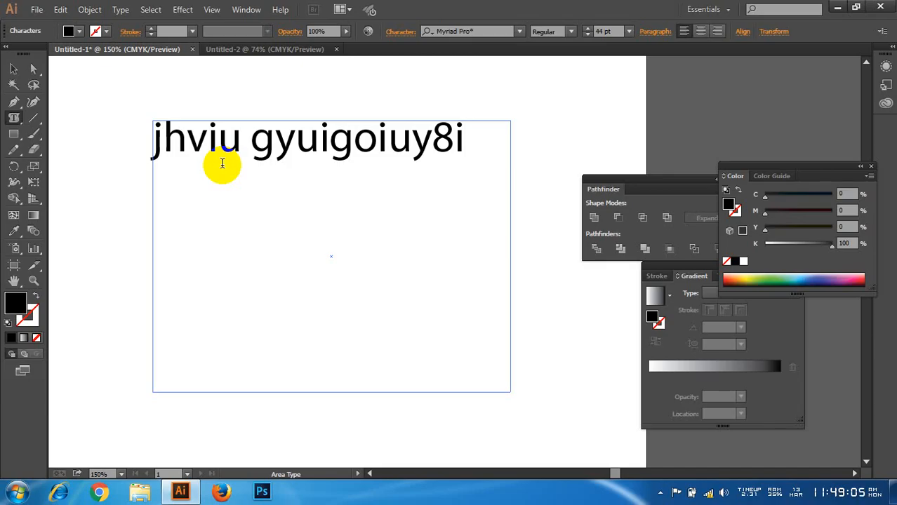
Step: Leave text editing, undo the area type conversion of the blue rectangle, and deselect everything
click(13, 69)
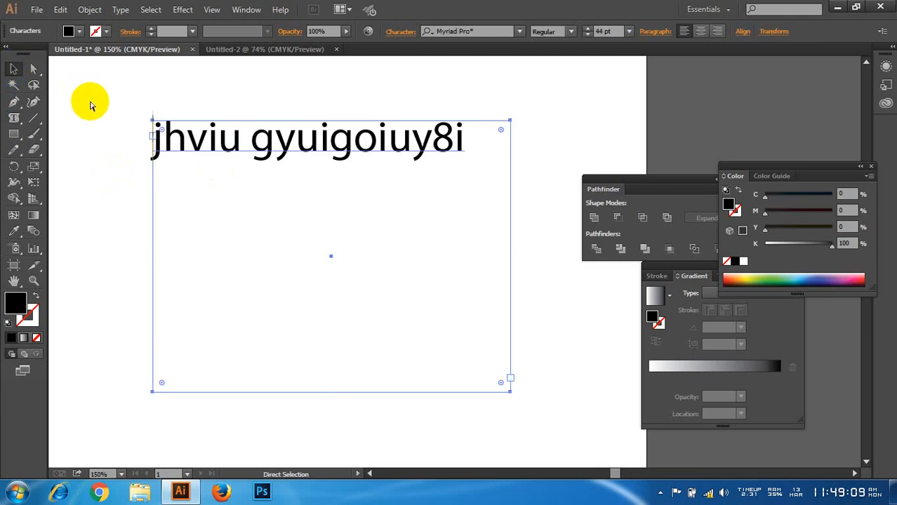
key(ctrl+z)
key(ctrl+z)
click(111, 103)
Step: Duplicate the blue rectangle in place and fill the copy with the area text "sdjkfbgoivb jkfdbhgviu iufgv fhudg"
click(196, 159)
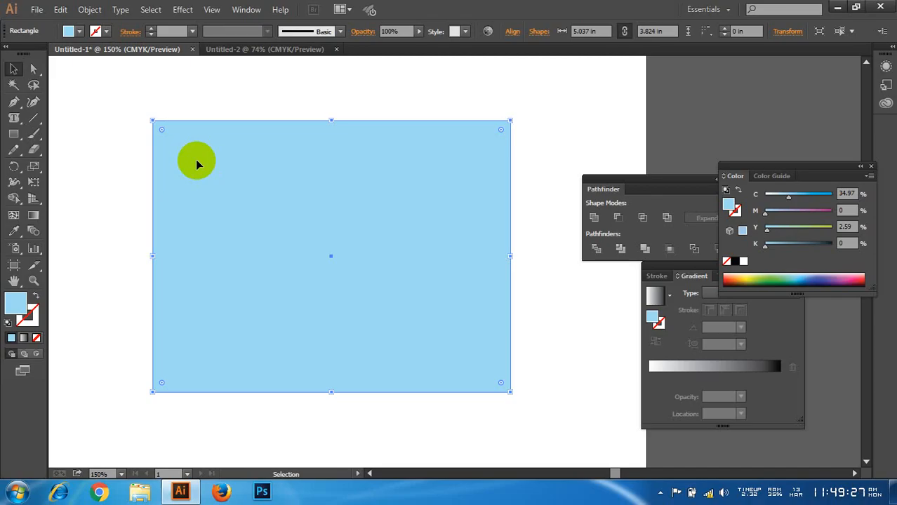
key(a)
key(v)
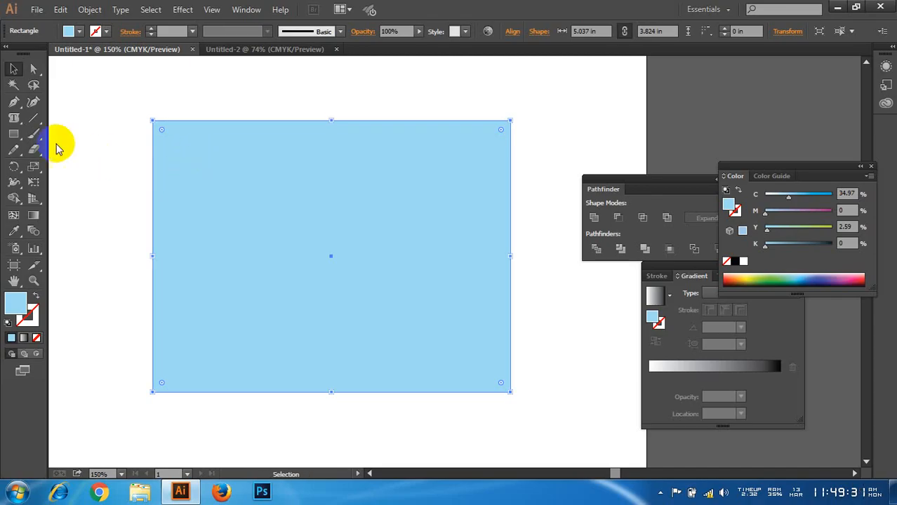
click(13, 118)
click(246, 153)
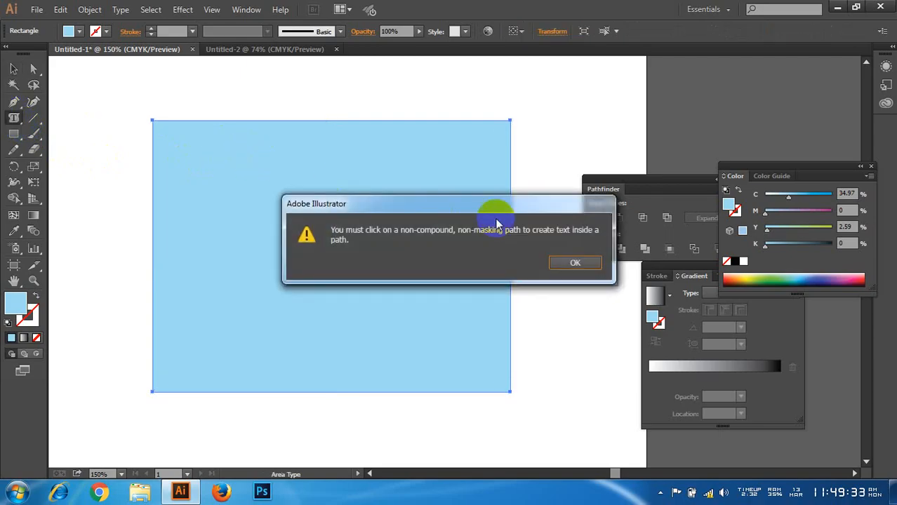
click(575, 262)
click(174, 129)
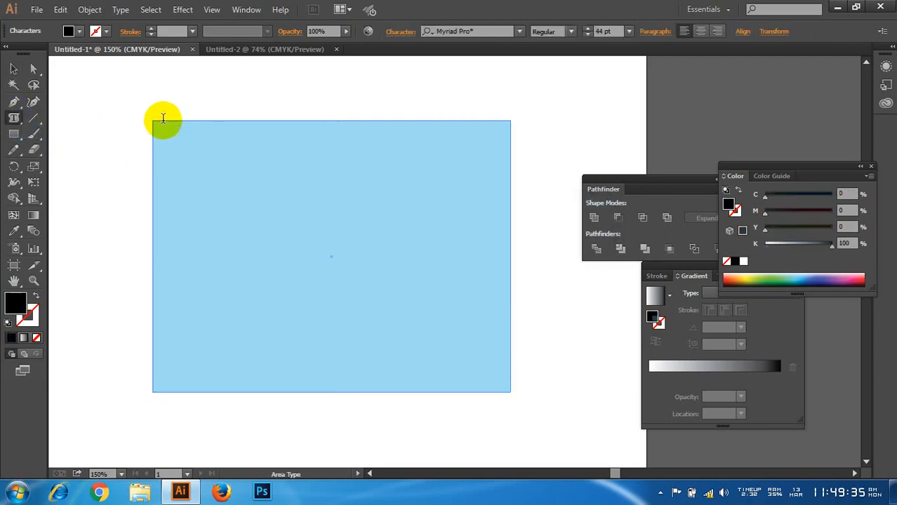
text(sdjkfbgoivb jkfdbh-gviu iufgv fhudg)
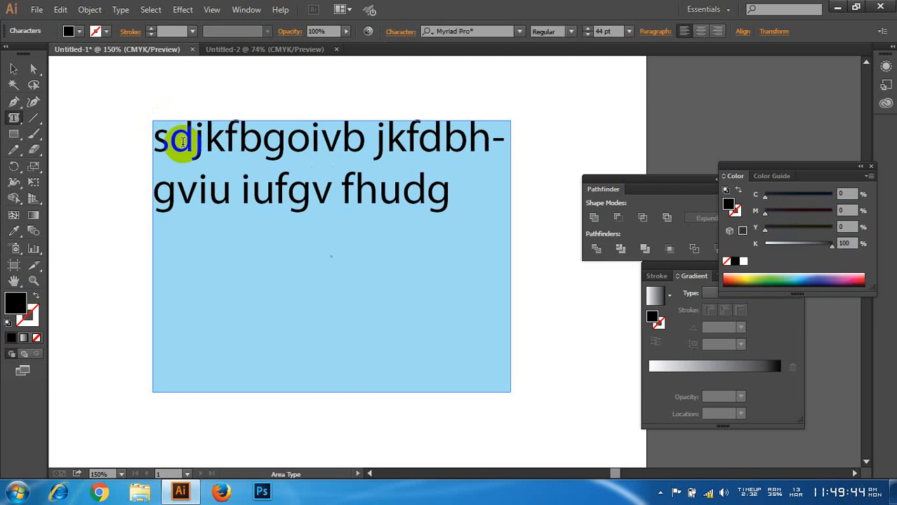
Step: Shift the area text slightly down over the blue rectangle and delete the text
click(12, 68)
click(78, 122)
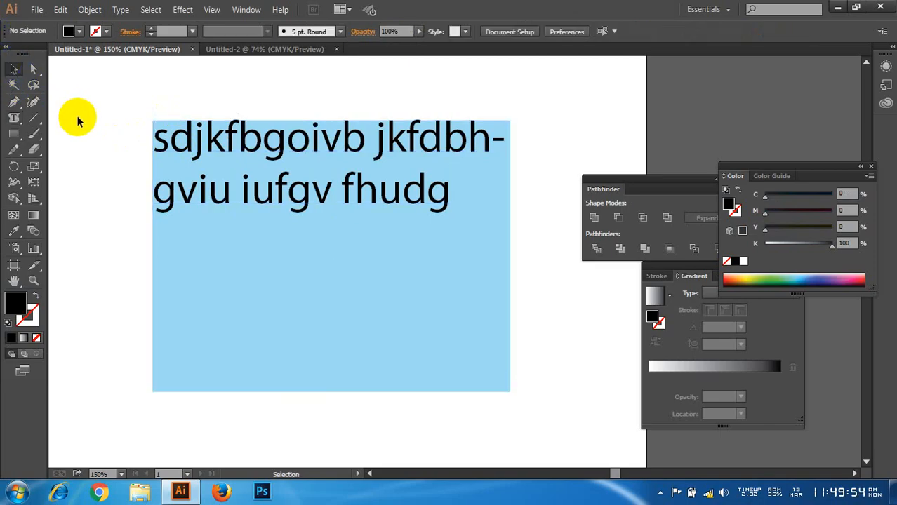
drag(274, 144, 277, 162)
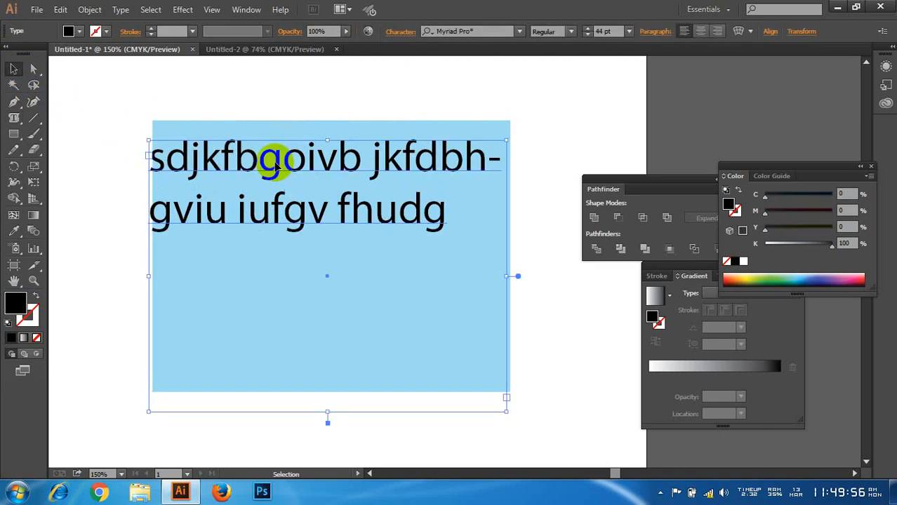
key(Delete)
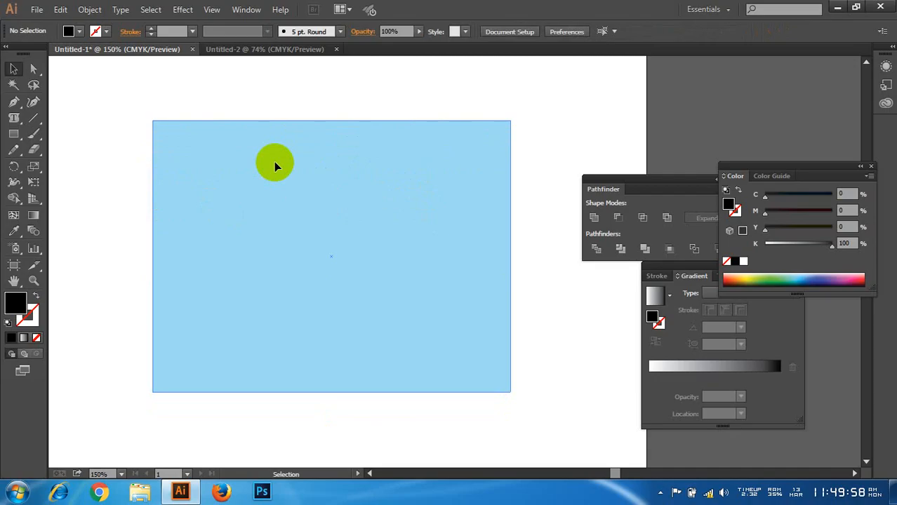
Step: Reposition the blue rectangle slightly lower on the artboard
drag(274, 162, 278, 179)
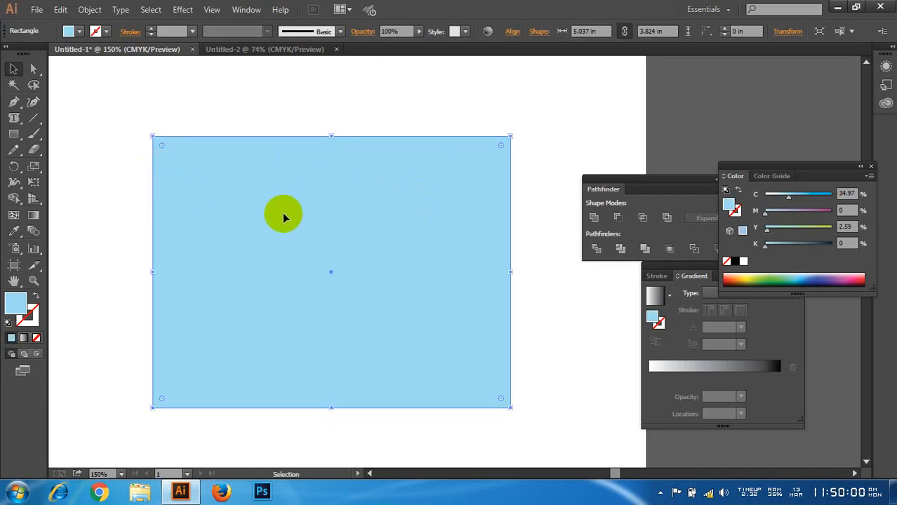
scroll(272, 244, up, 1)
scroll(273, 241, down, 1)
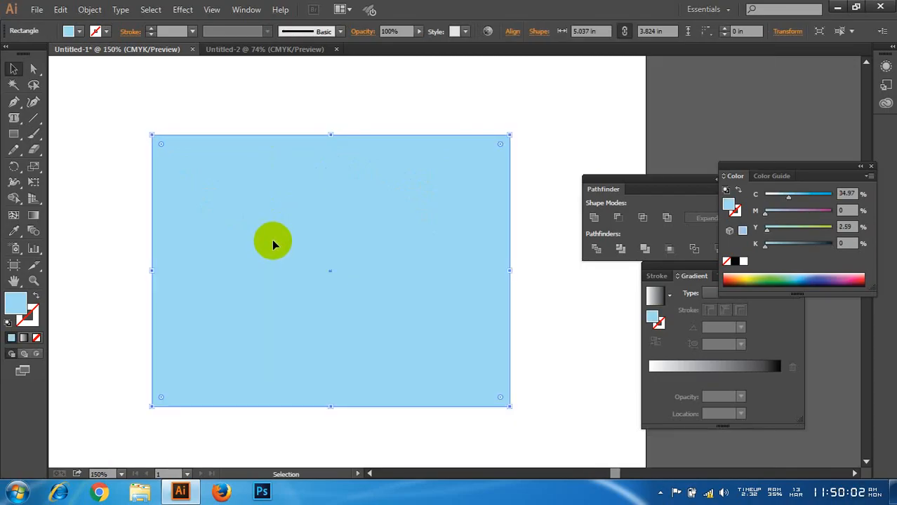
drag(283, 237, 276, 223)
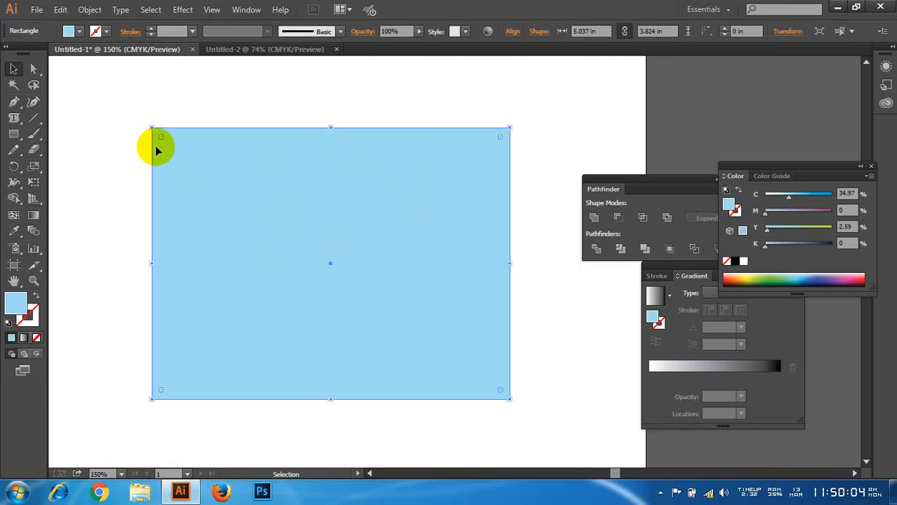
Step: Draw an empty text frame overlapping the rectangle's upper-left corner with the Type tool, and delete the frame and the rectangle
drag(13, 118, 58, 128)
drag(68, 125, 165, 211)
click(15, 69)
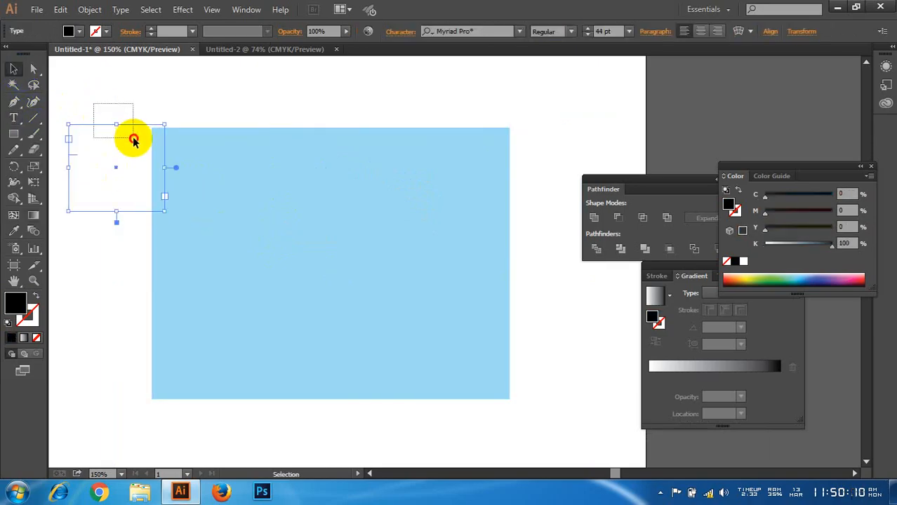
click(267, 230)
key(Delete)
Step: Place a line of point type reading "zjhdbgvuirguirhbviu" on the empty artboard with the Type tool
drag(14, 117, 59, 123)
scroll(386, 283, down, 2)
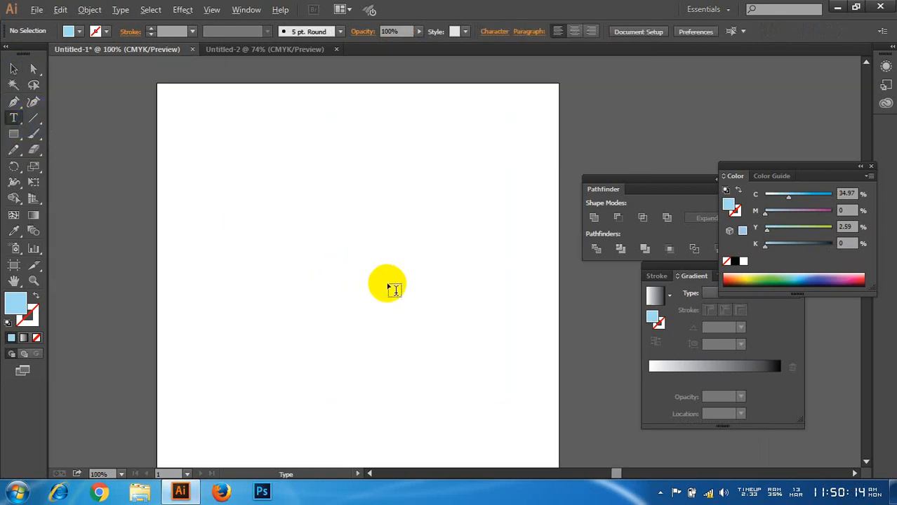
click(389, 280)
text(zjhdbgvui)
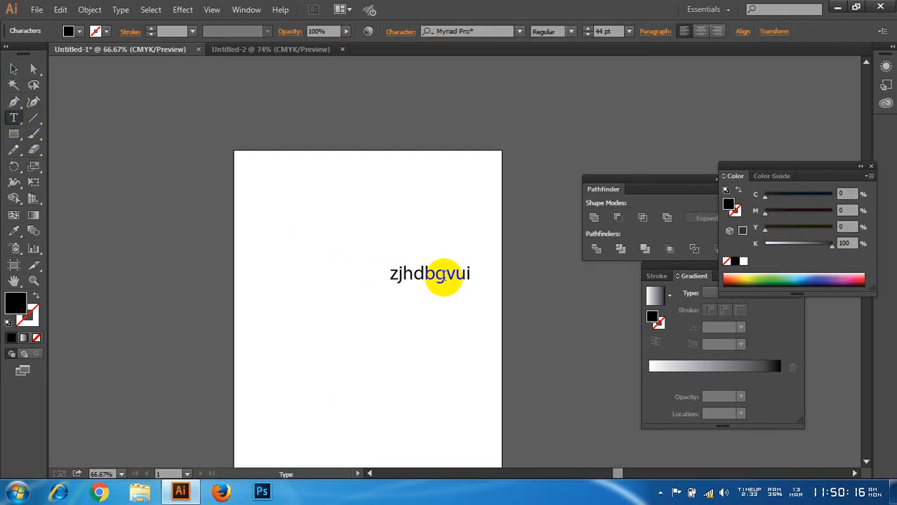
text(rguirhbviutgy)
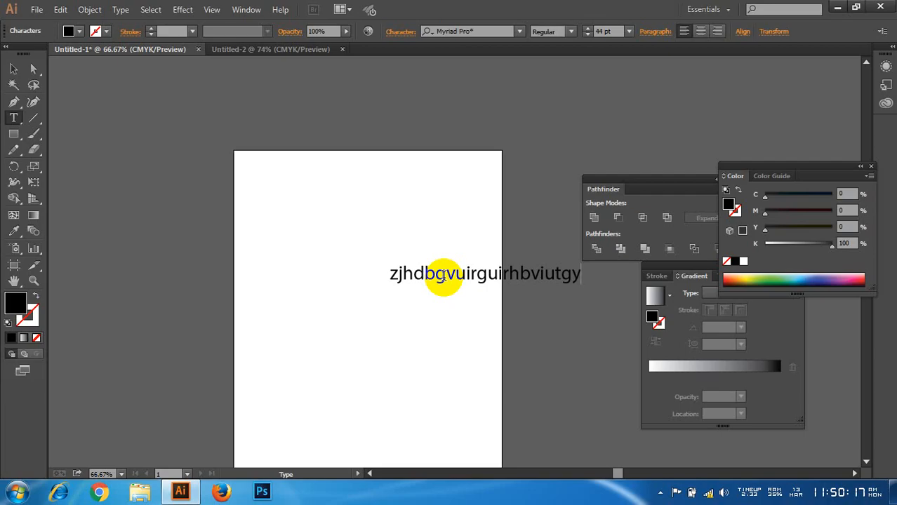
Step: Append "tgy" to the line of point type and set its fill to pink ff83a6
click(13, 68)
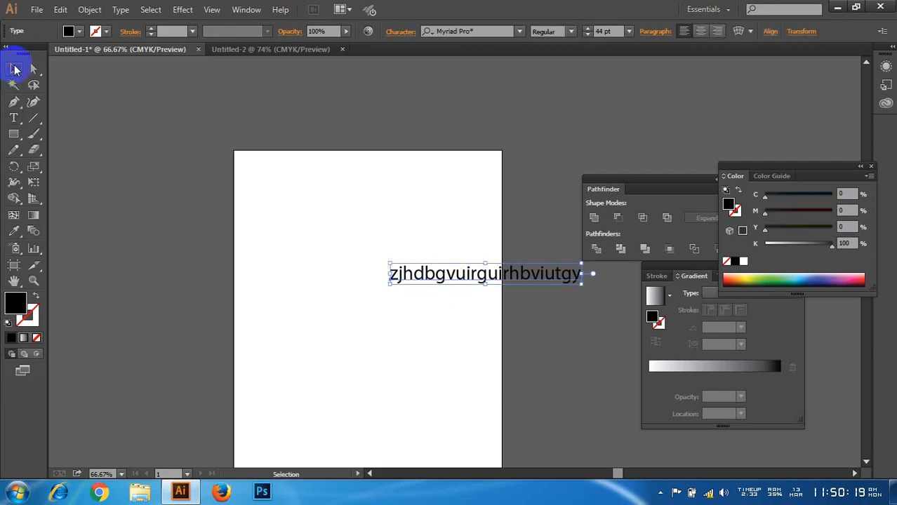
double_click(16, 303)
click(87, 47)
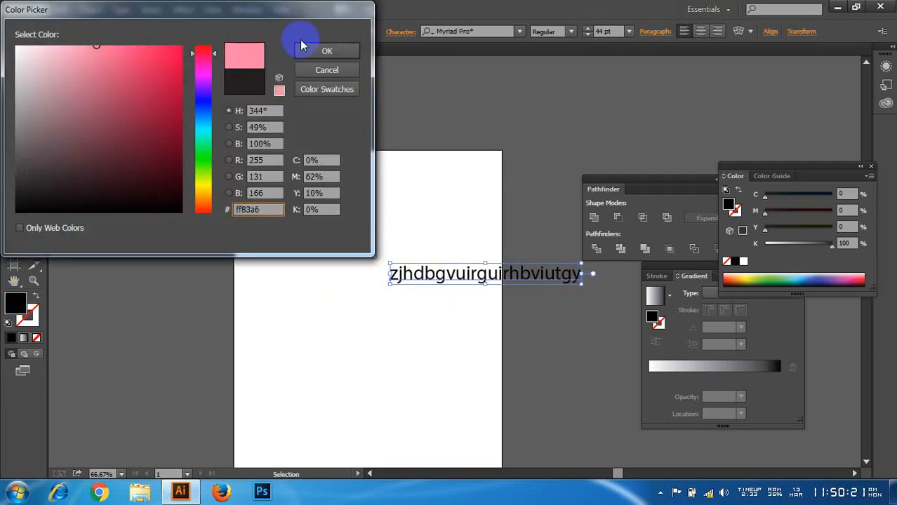
click(324, 51)
Step: Move the pink text about 3.4 in left and insert "sdgthryu" before its last two letters
drag(492, 281, 385, 281)
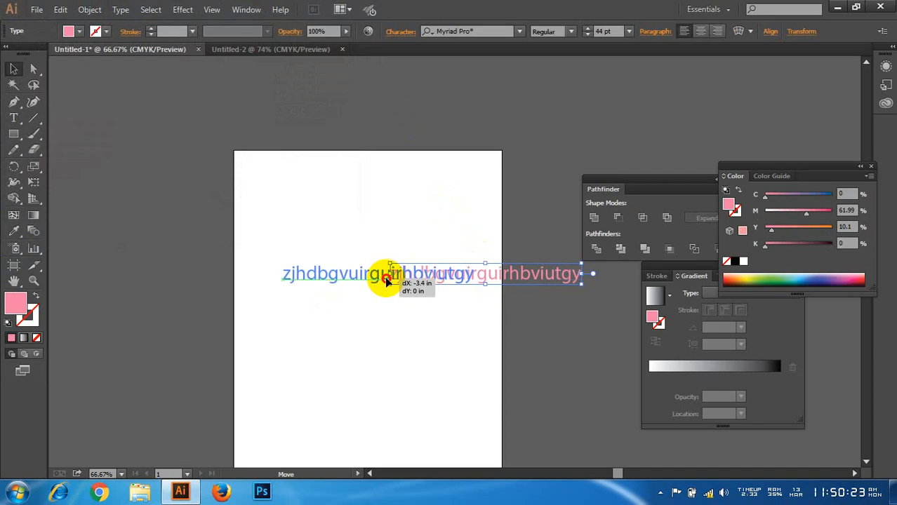
key(t)
click(454, 276)
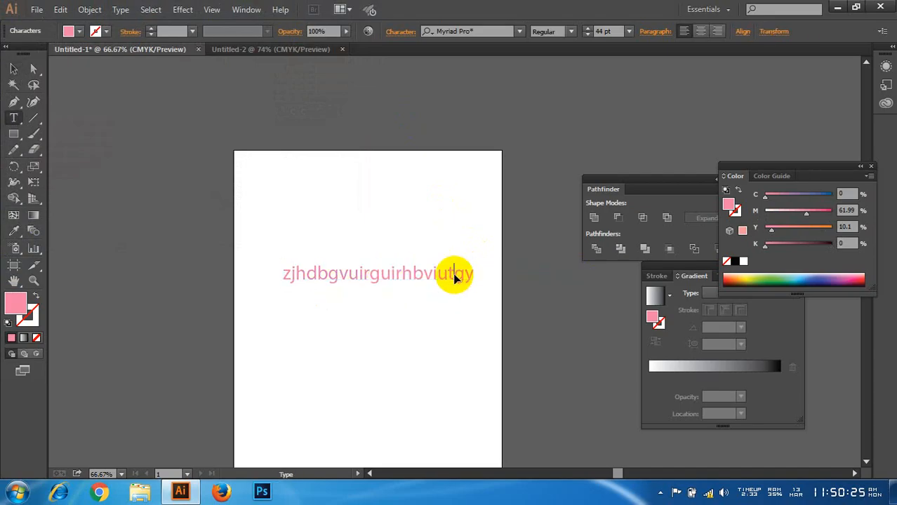
text(sdgthryu)
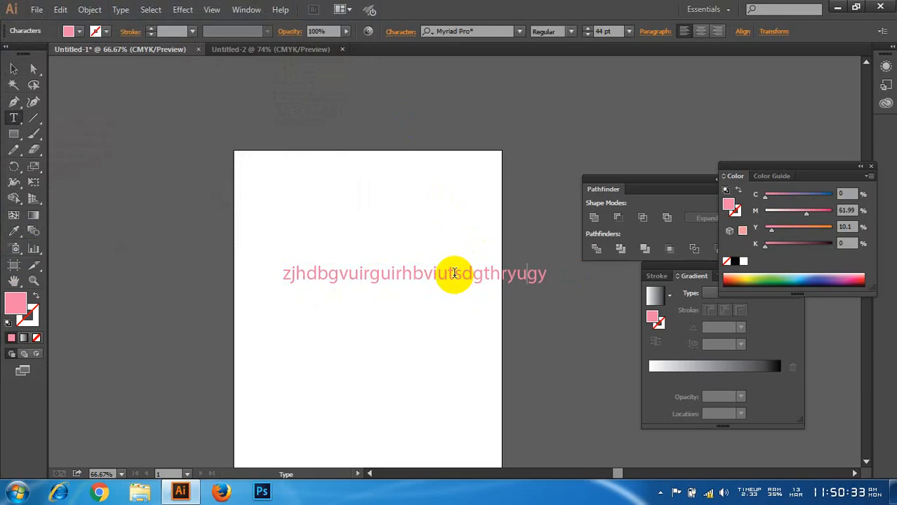
click(14, 69)
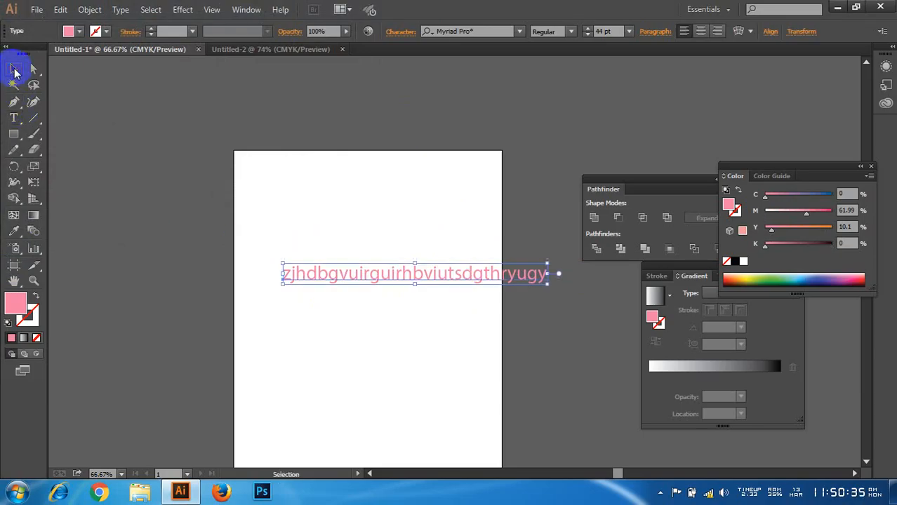
Step: Add a line of black point type reading "xcnmbgiurgbuitghbinthoyugbio" above the pink text
click(13, 118)
click(200, 210)
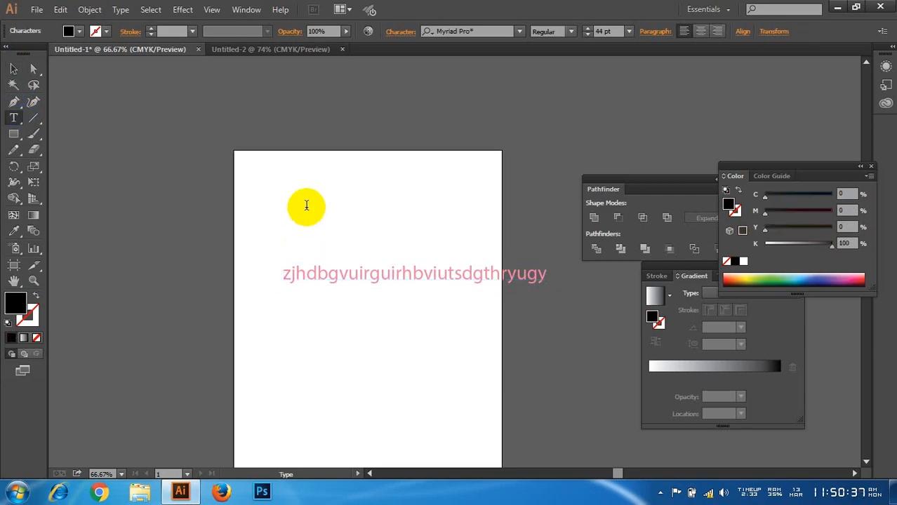
click(306, 205)
text(xcnmbgiurgbuitghbin)
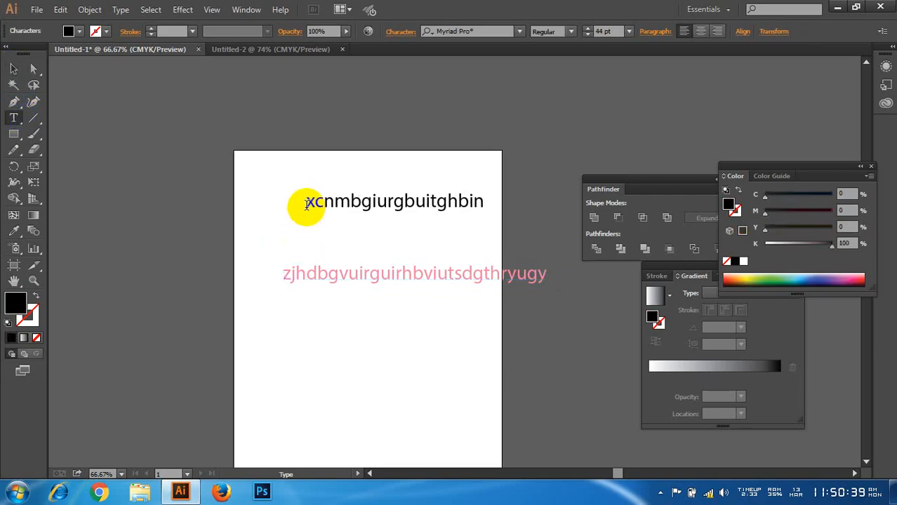
text(thoyugbio)
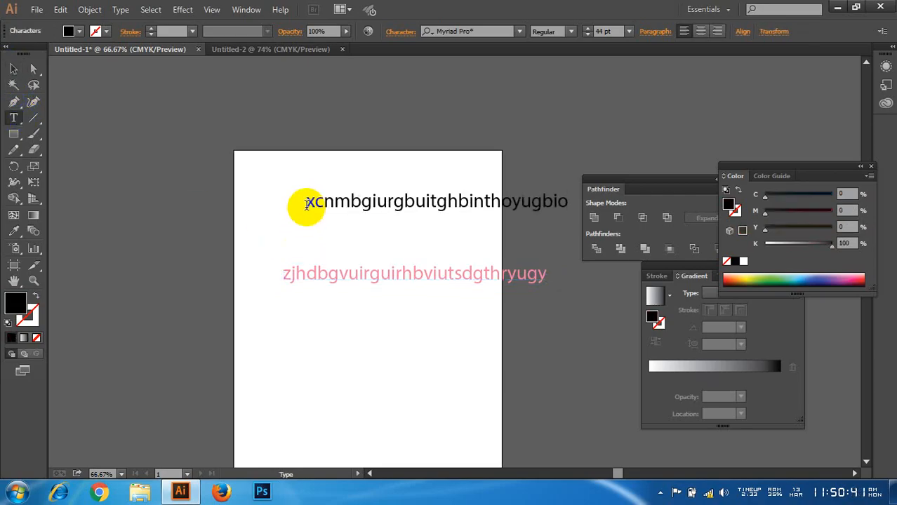
Step: Delete both the black and the pink line of text from the artboard
click(13, 68)
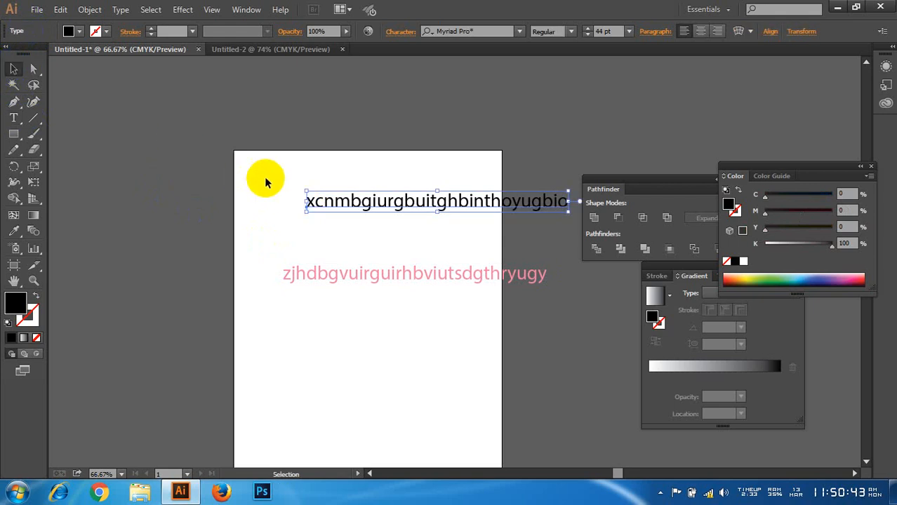
drag(265, 182, 280, 250)
key(Delete)
Step: Draw a rectangular text frame in the artboard's upper half and fill it with "jhdfbvirygubvouierhtgb dfjghbun ty9hrnb"
click(14, 118)
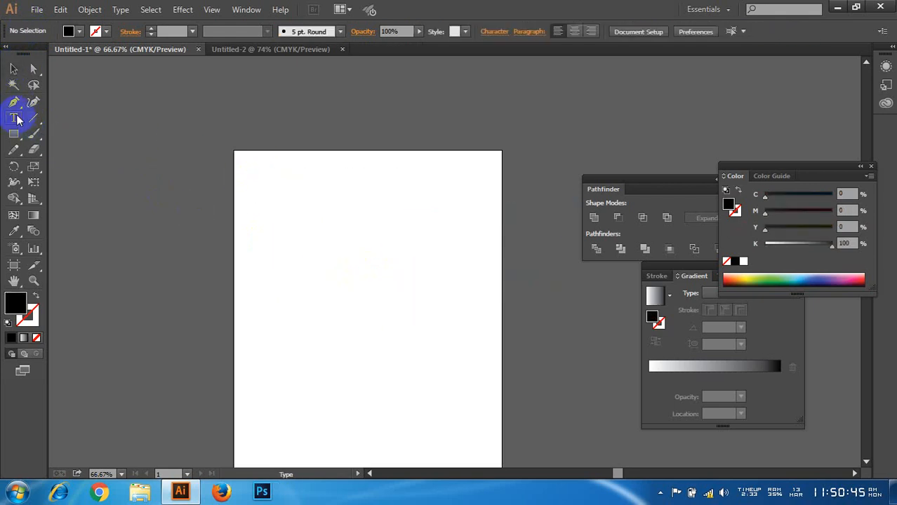
drag(260, 200, 425, 309)
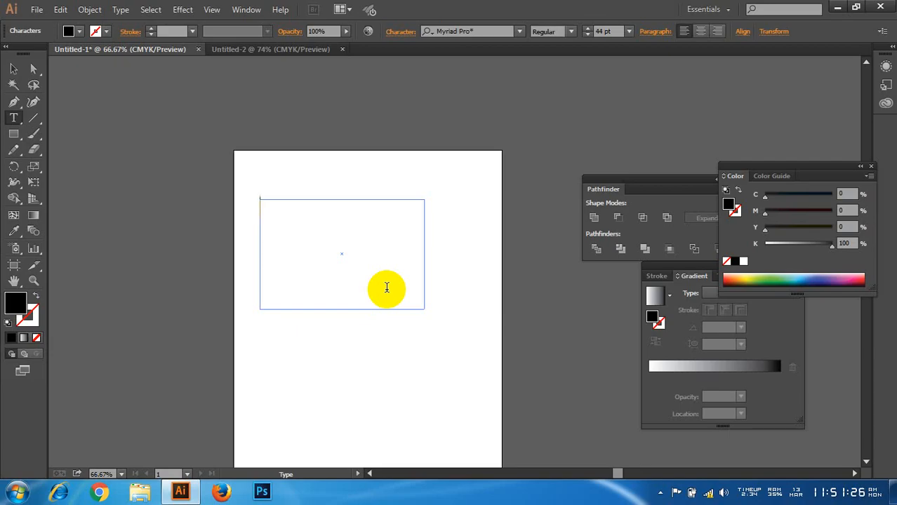
text(jhdfbvirygub)
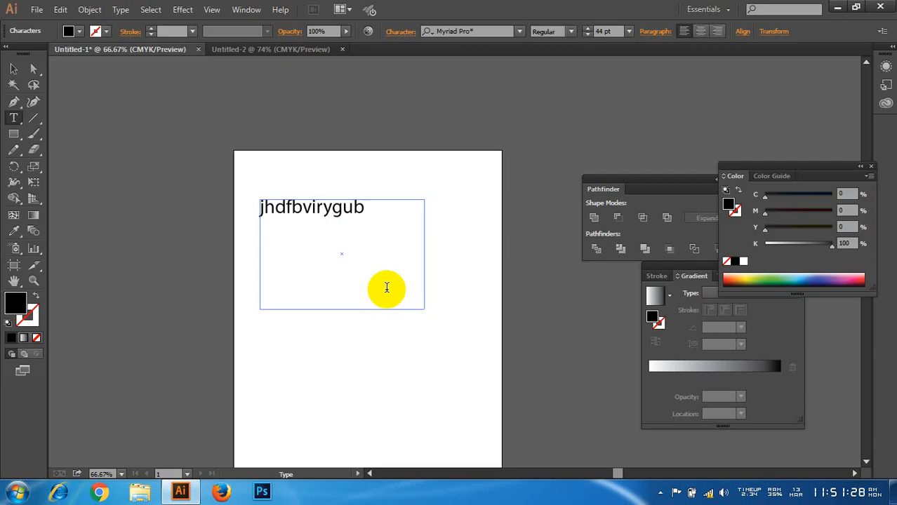
text(vouierhtgb dfjghbun ty9hrnb)
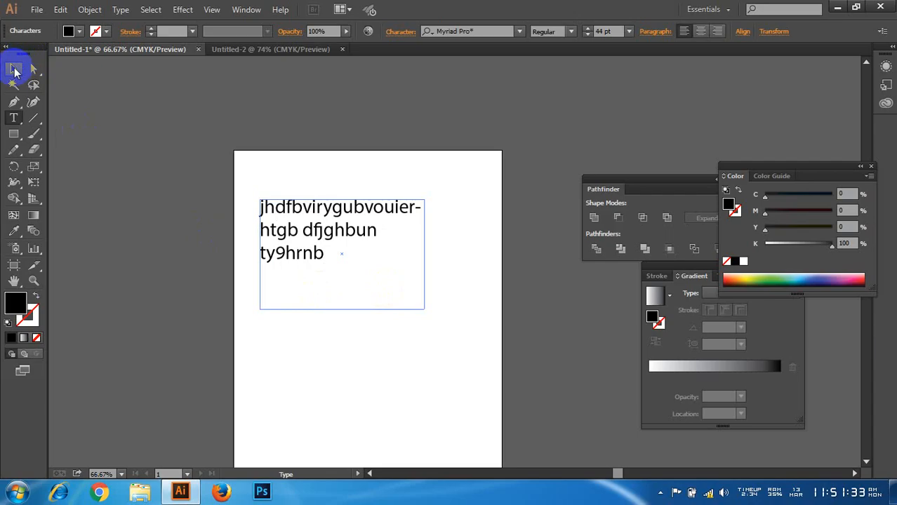
Step: Delete the text frame together with its text
click(15, 70)
drag(165, 116, 396, 296)
key(Delete)
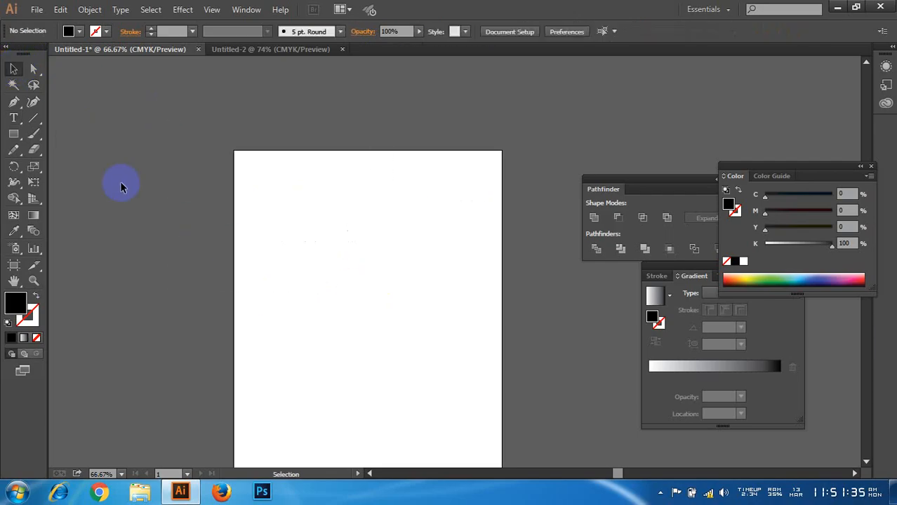
click(13, 118)
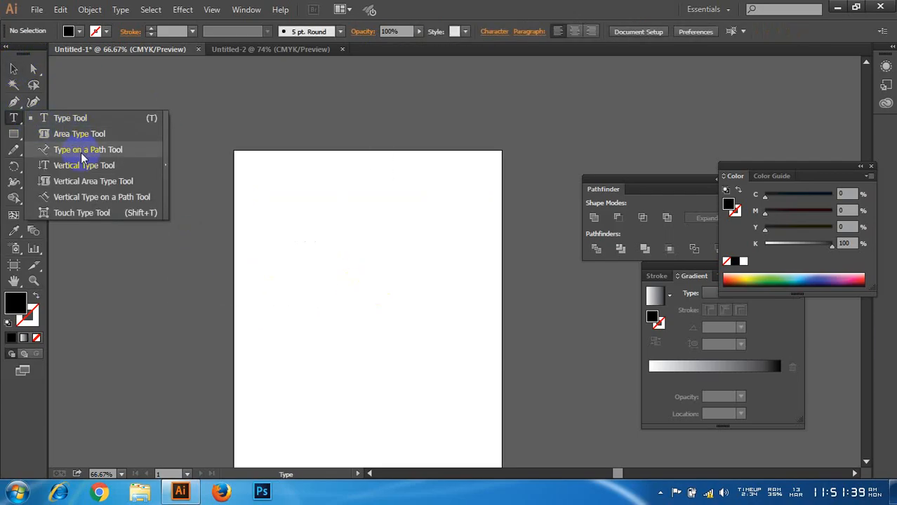
click(14, 116)
click(259, 304)
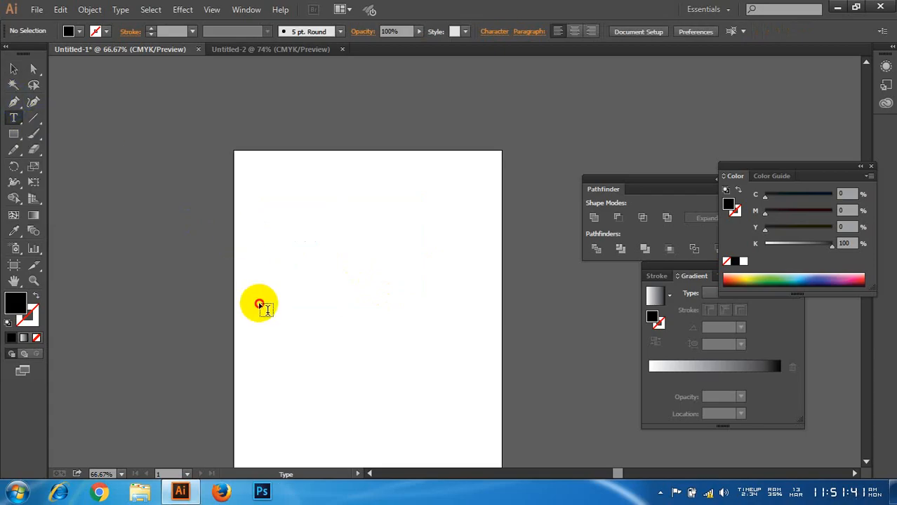
Step: Draw an open wavy path with four anchor points across the artboard's middle using the Pen tool, and remove its fill
click(13, 101)
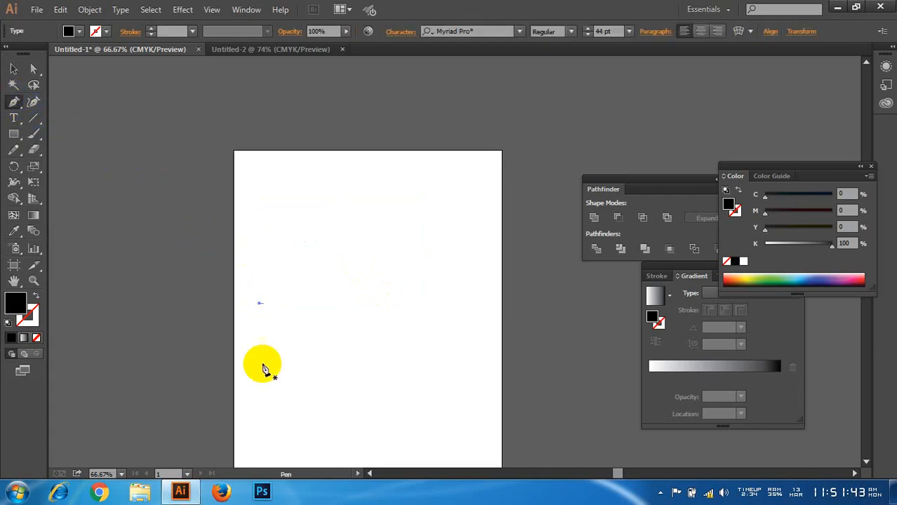
drag(264, 364, 275, 301)
drag(380, 355, 363, 334)
click(420, 269)
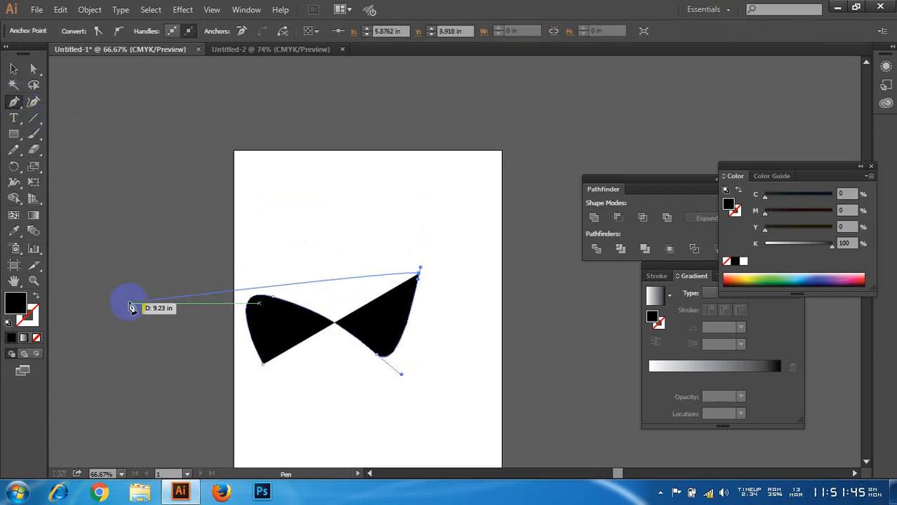
click(14, 69)
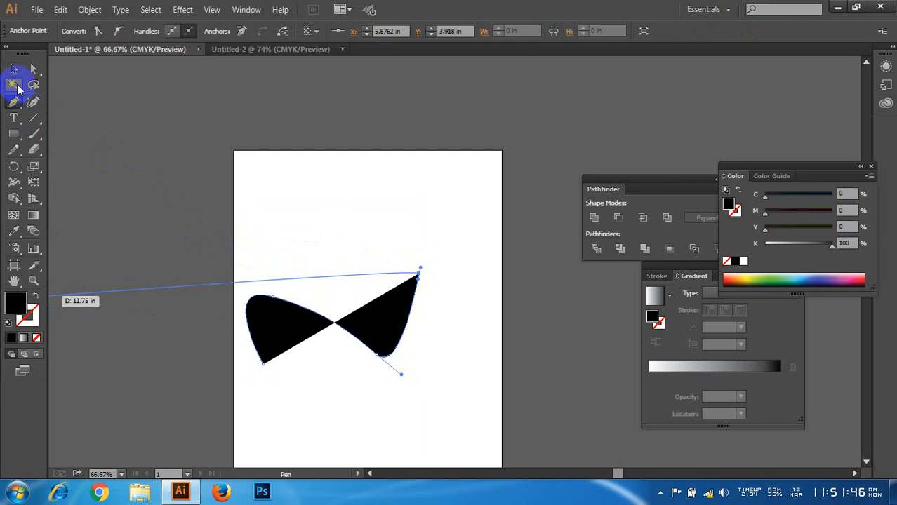
click(36, 337)
Step: Run the text "fkljibgoibnpihbnoitpjhnbioyt0upjioy" along the wavy curve from its lower-left end with the Type on a Path tool
drag(234, 219, 437, 341)
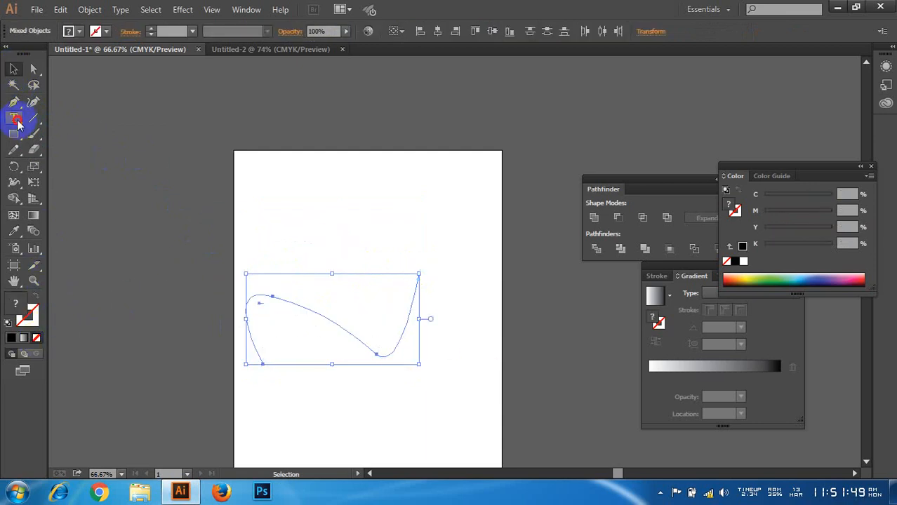
drag(17, 123, 68, 148)
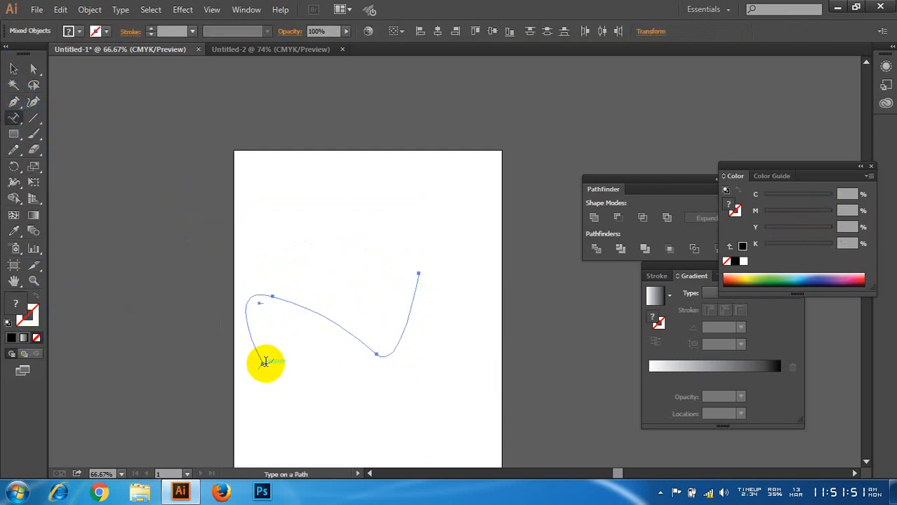
click(264, 363)
text(fkljbgoiolbnp)
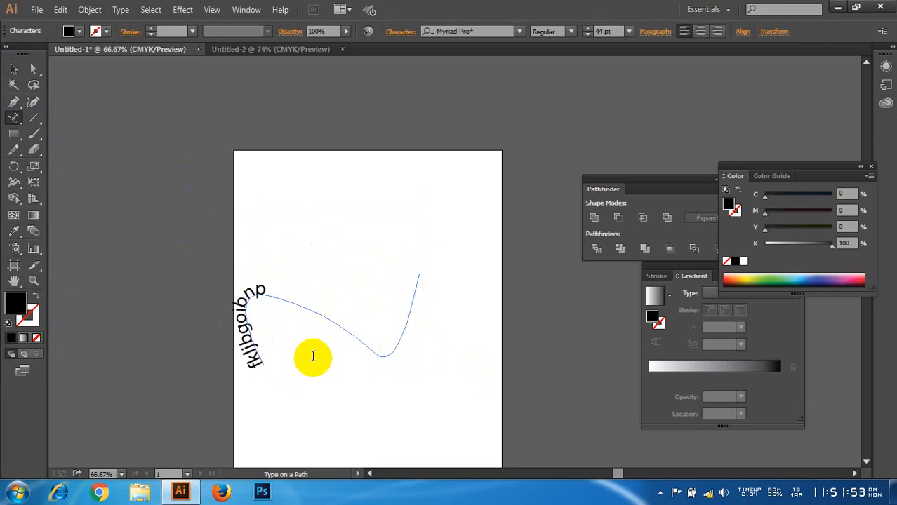
text(ihbnoitpjhnbioyt0upj)
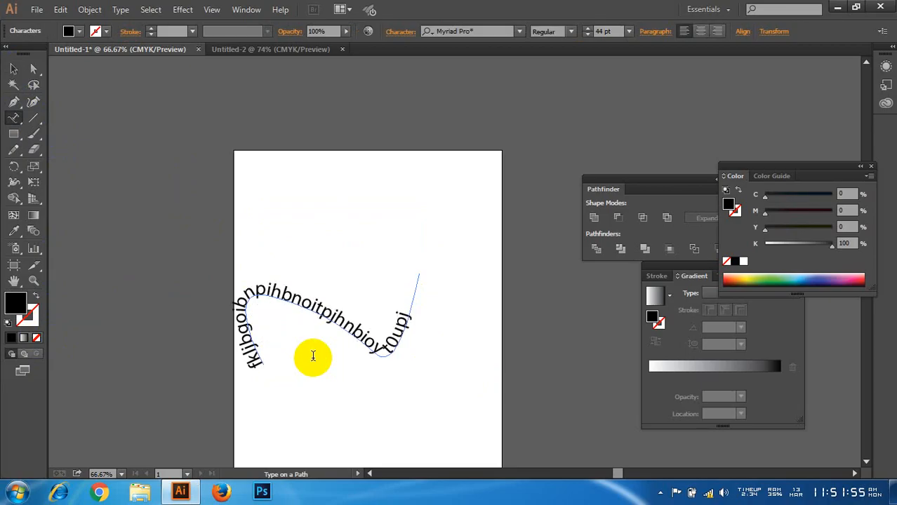
text(ioy)
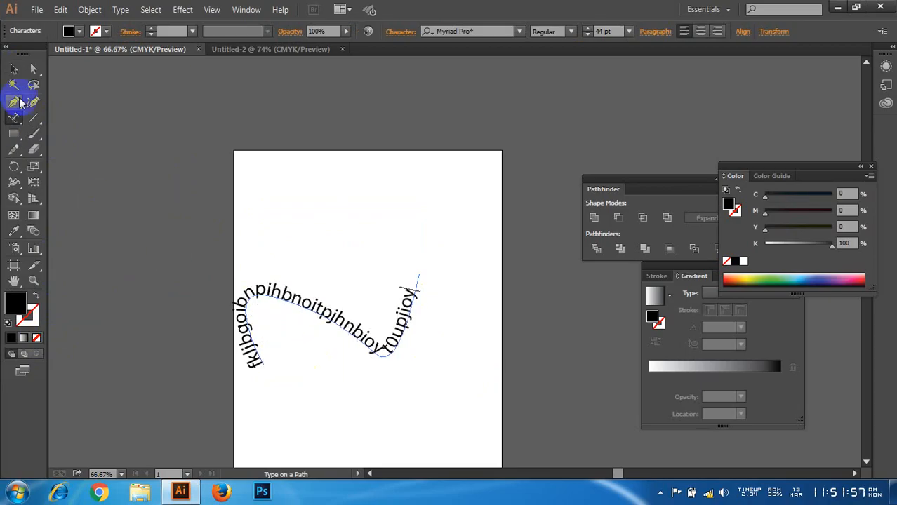
Step: Delete the text on the path and everything else on the artboard
click(13, 68)
drag(181, 130, 508, 390)
key(Delete)
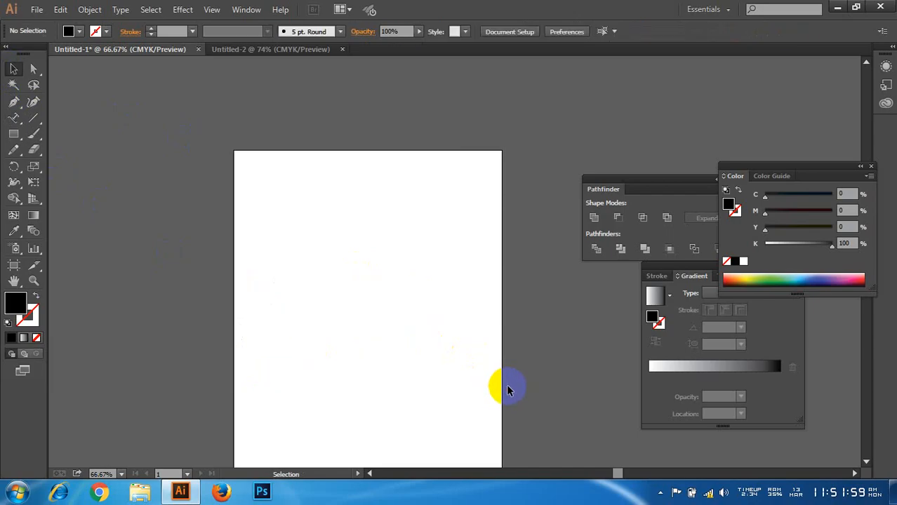
Step: Place a vertical column of text reading "ghjfyngy" in the artboard's upper half with the Vertical Type tool
click(14, 118)
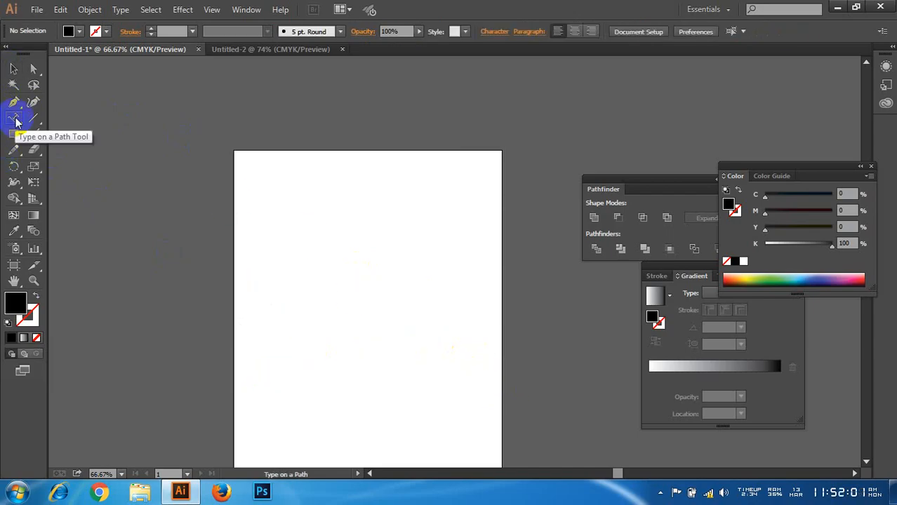
click(17, 120)
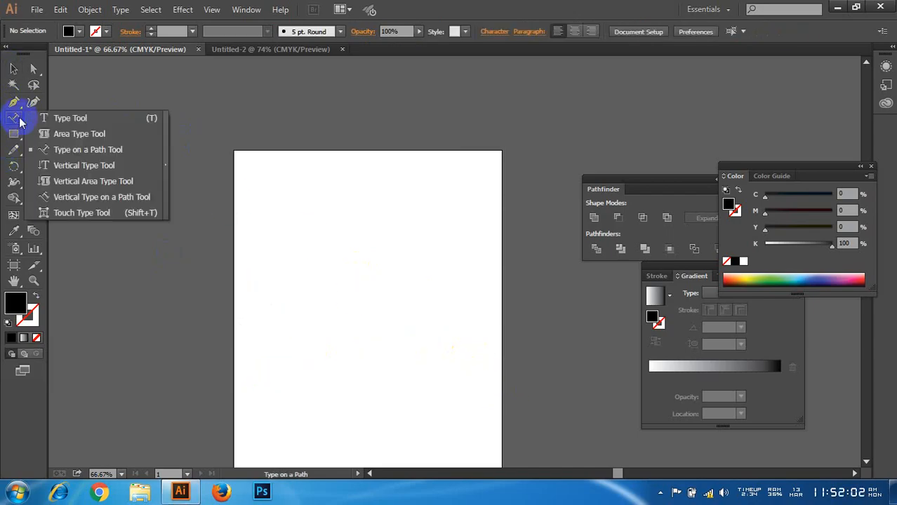
click(102, 169)
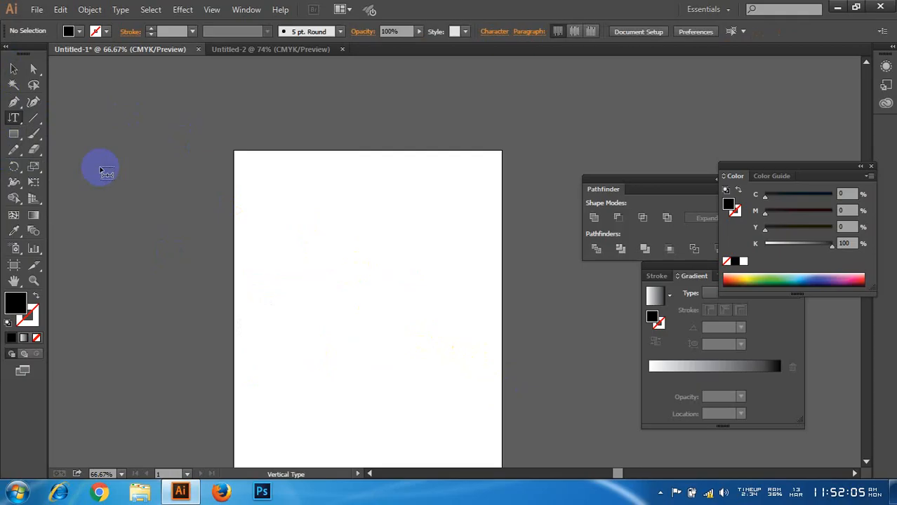
click(327, 204)
text(ghjfyngy)
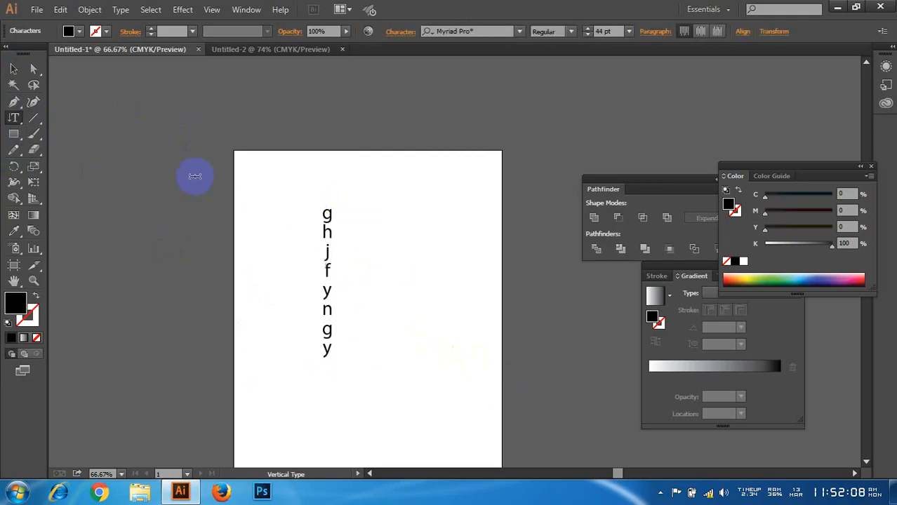
click(14, 68)
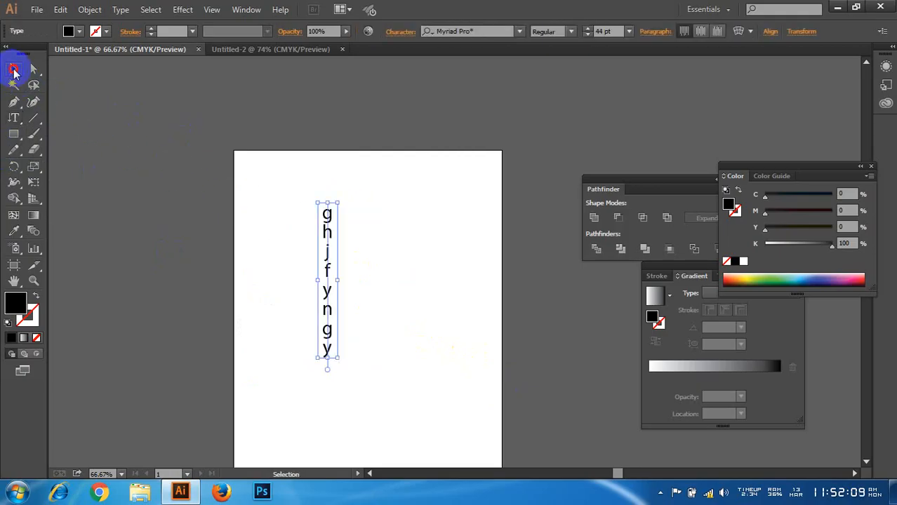
Step: Switch to the Touch Type tool and return to the regular Type tool
click(13, 118)
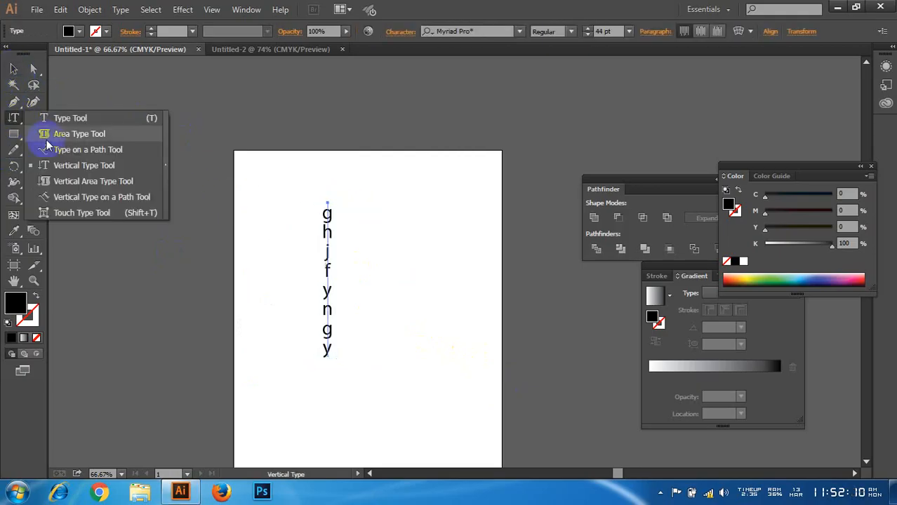
click(102, 212)
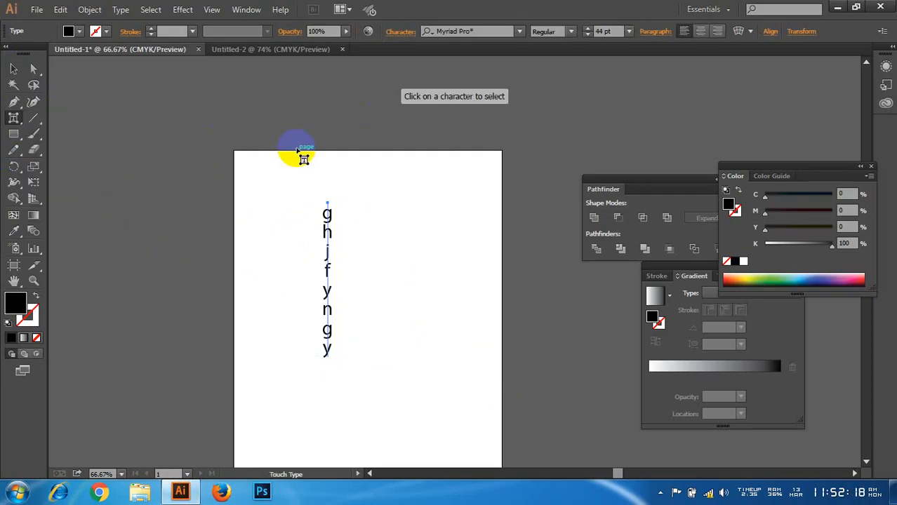
drag(14, 116, 40, 115)
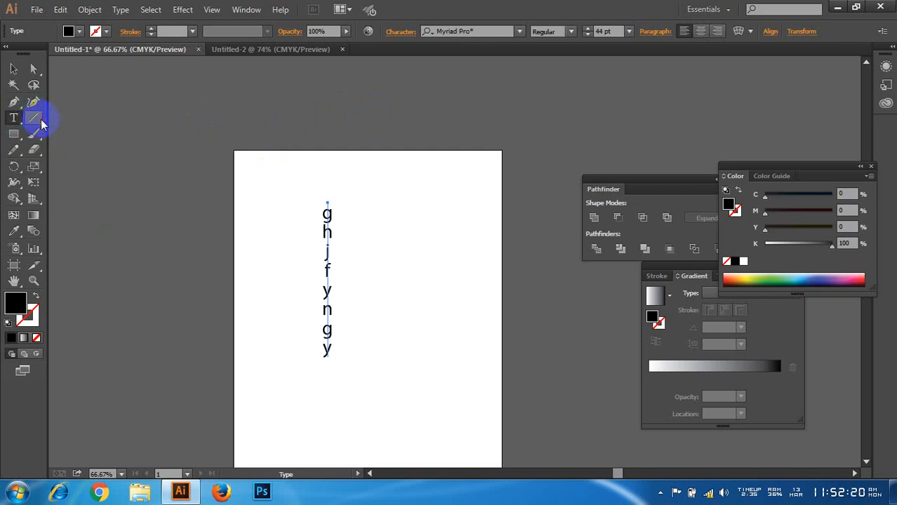
Step: Select the vertical text column on the artboard and delete it
click(14, 68)
drag(186, 130, 414, 318)
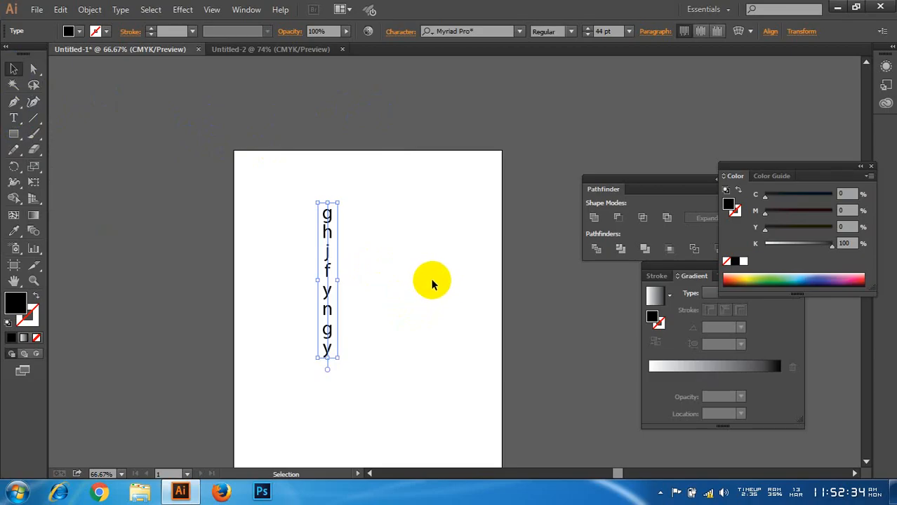
drag(264, 182, 411, 364)
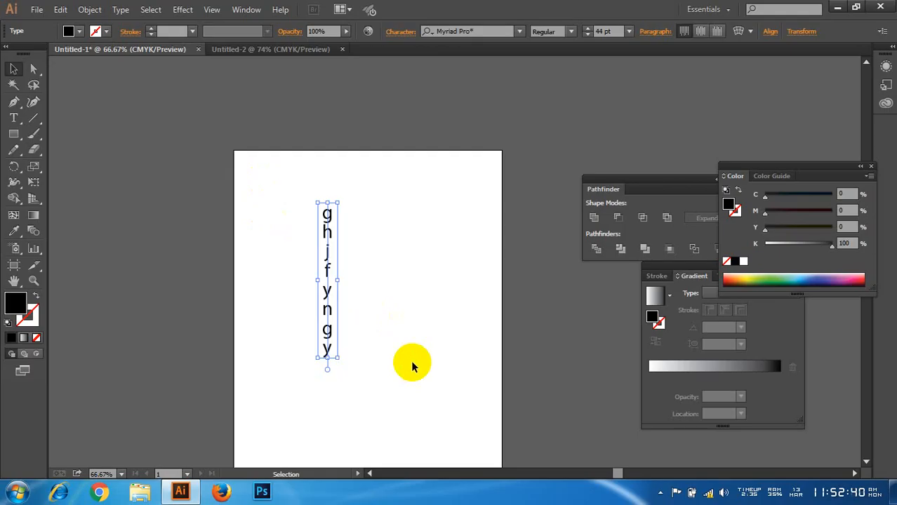
key(Delete)
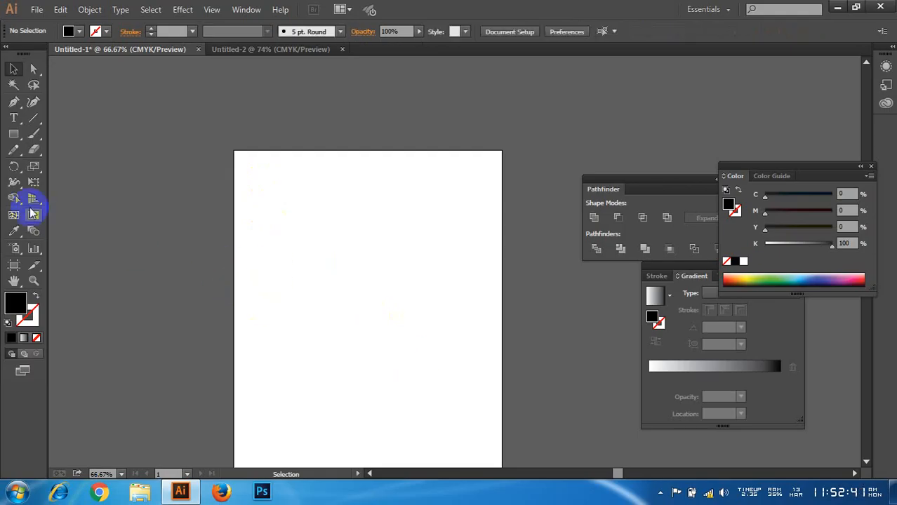
Step: Add a horizontal point text reading "jgoirugbovir" in the artboard's upper half and move it up slightly
click(15, 121)
click(301, 265)
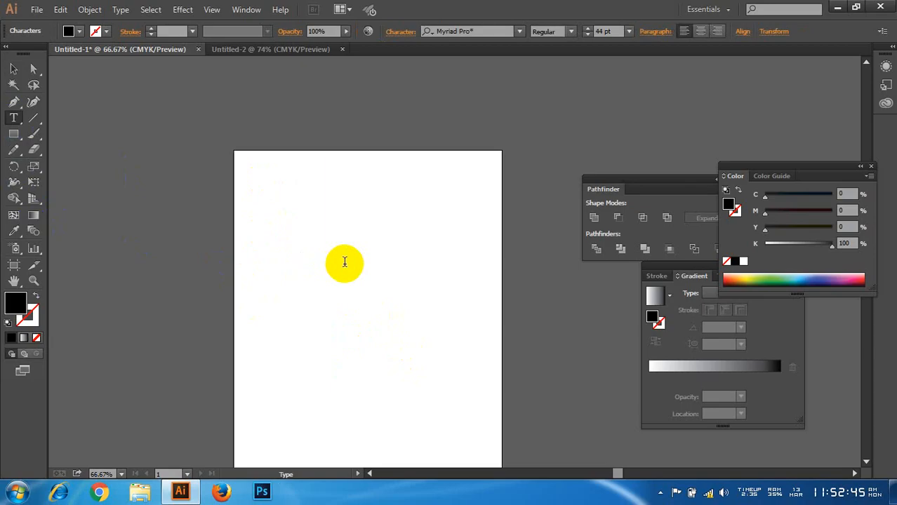
text(jgoirugbovir)
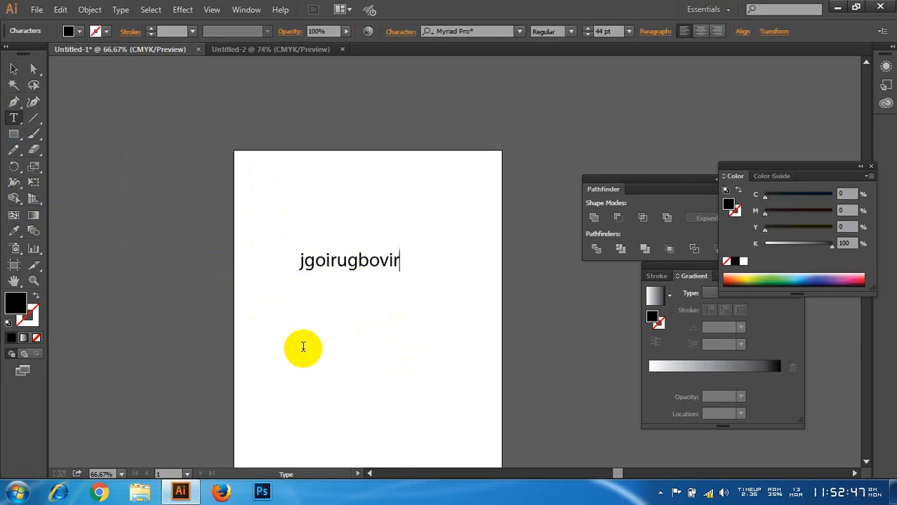
click(13, 69)
drag(348, 260, 365, 239)
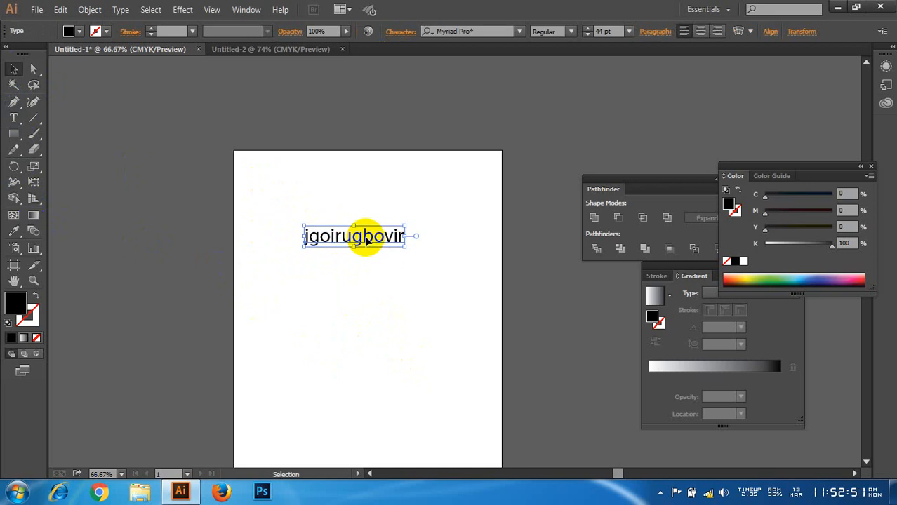
Step: Enter and leave text editing on "jgoirugbovir", and shift the text down slightly
double_click(366, 241)
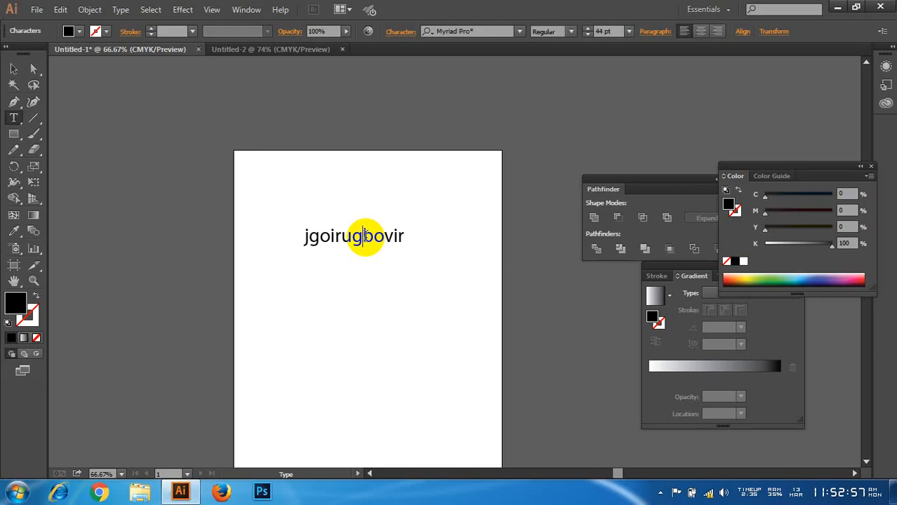
click(13, 68)
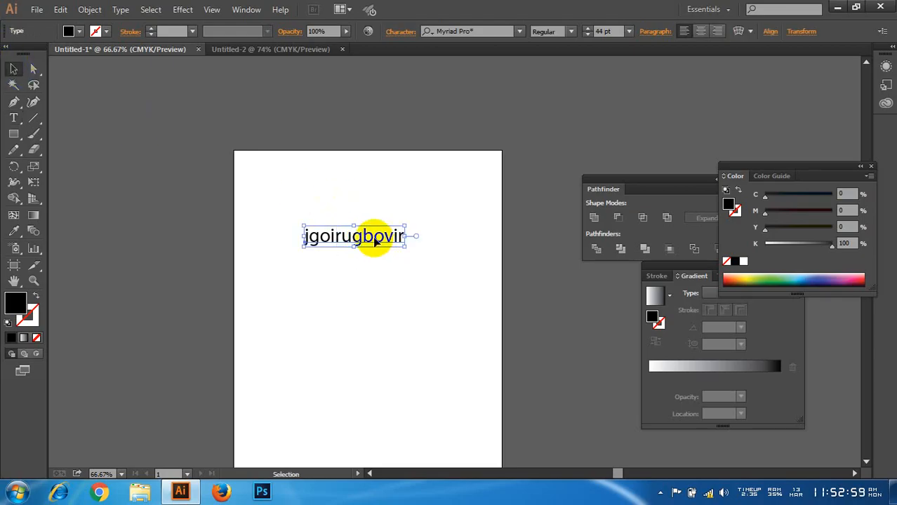
drag(370, 234, 373, 245)
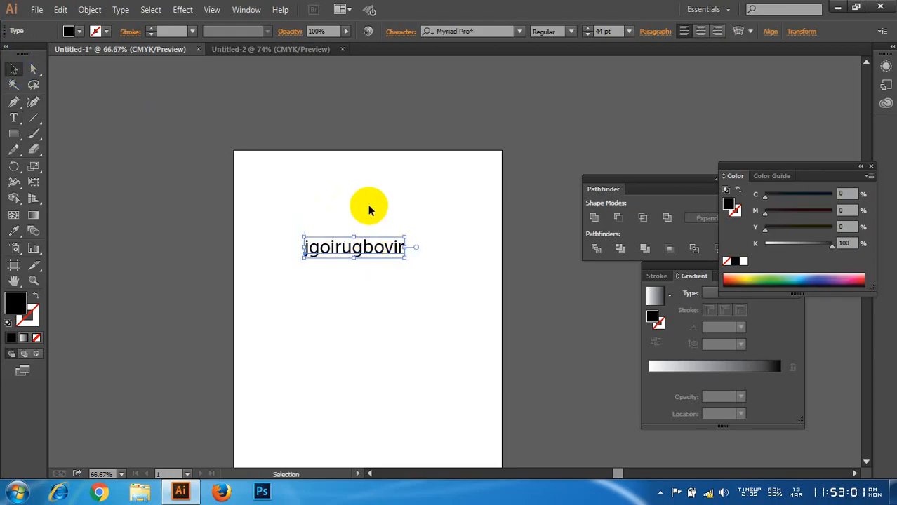
Step: Enlarge the selected text stepwise to 76 pt and reduce it to 48 pt
click(370, 209)
key(ctrl+shift+period)
key(ctrl+shift+period)
key(ctrl+shift+period)
key(ctrl+shift+period)
key(ctrl+shift+period)
key(ctrl+shift+period)
key(ctrl+shift+period)
key(ctrl+shift+period)
key(ctrl+shift+period)
key(ctrl+shift+period)
key(ctrl+shift+period)
key(ctrl+shift+period)
key(ctrl+shift+period)
key(ctrl+shift+period)
key(ctrl+shift+period)
key(ctrl+shift+period)
key(ctrl+shift+period)
key(ctrl+shift+period)
key(ctrl+shift+period)
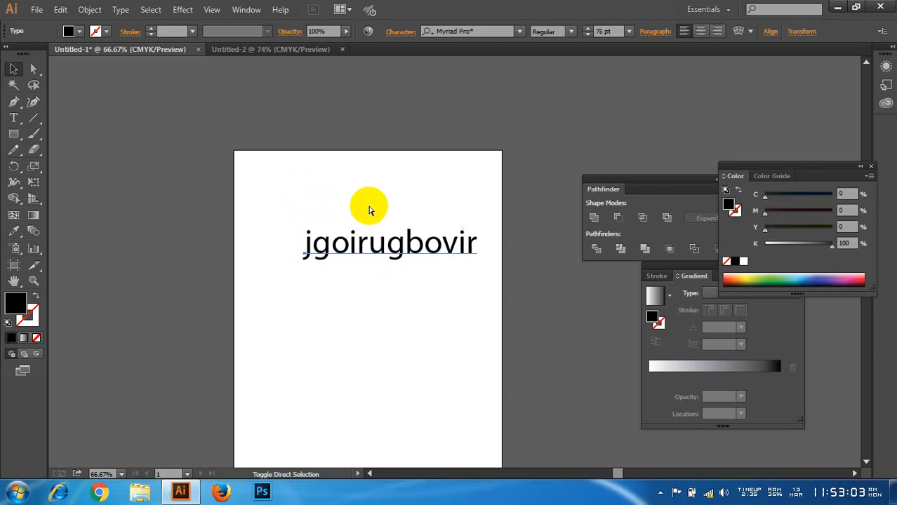
key(ctrl+shift+comma)
key(ctrl+shift+comma)
key(ctrl+shift+comma)
key(ctrl+shift+comma)
key(ctrl+shift+comma)
key(ctrl+shift+comma)
key(ctrl+shift+comma)
key(ctrl+shift+comma)
key(ctrl+shift+comma)
key(ctrl+shift+comma)
key(ctrl+shift+comma)
key(ctrl+shift+comma)
key(ctrl+shift+comma)
key(ctrl+shift+comma)
key(ctrl+shift+comma)
key(ctrl+shift+comma)
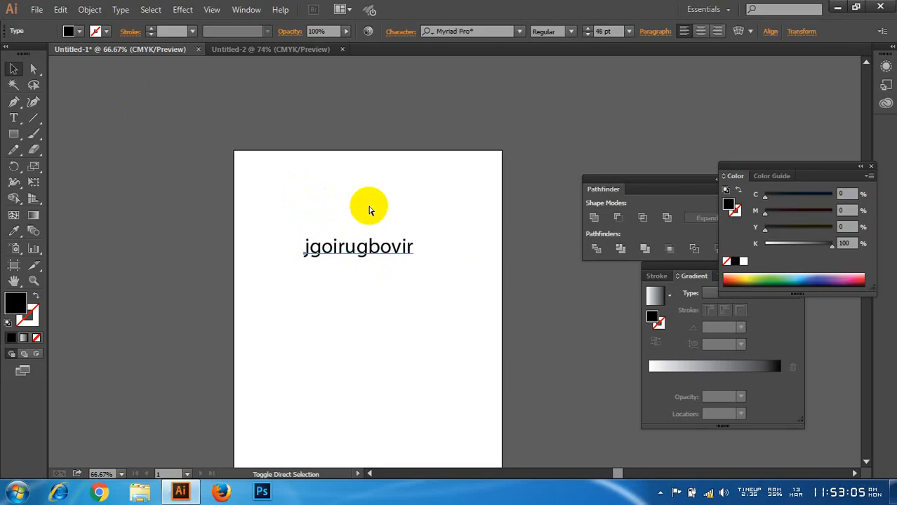
Step: Adjust the text size in increments to 52 pt and on to 54 pt
key(ctrl+shift+period)
key(ctrl+shift+period)
key(ctrl+shift+period)
key(ctrl+shift+comma)
key(ctrl+shift+comma)
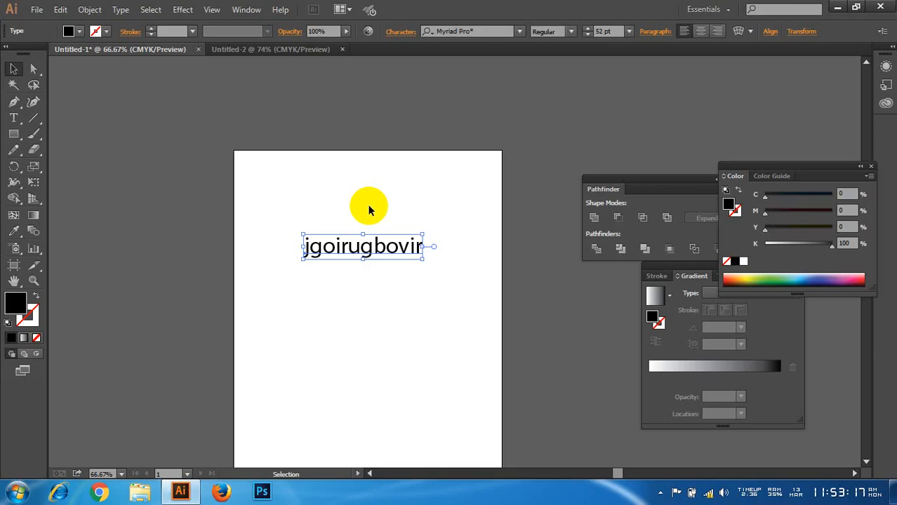
key(a)
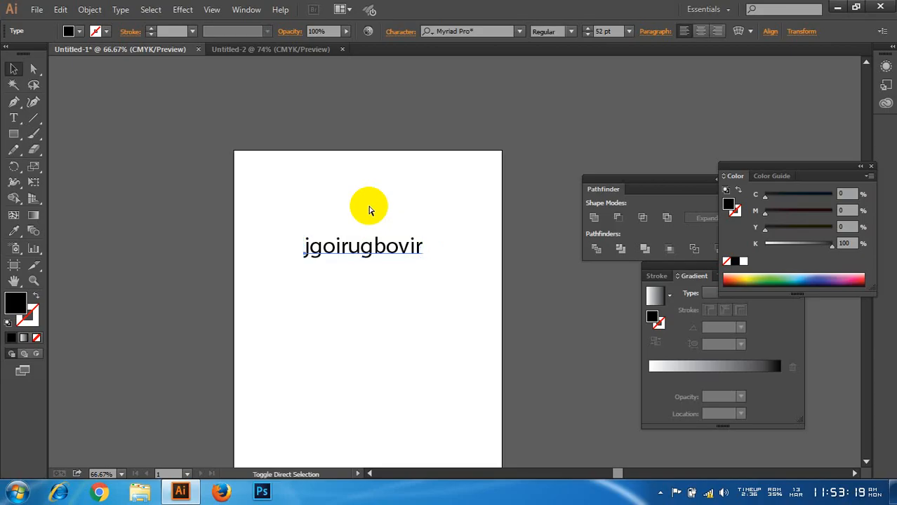
key(ctrl+shift+period)
key(v)
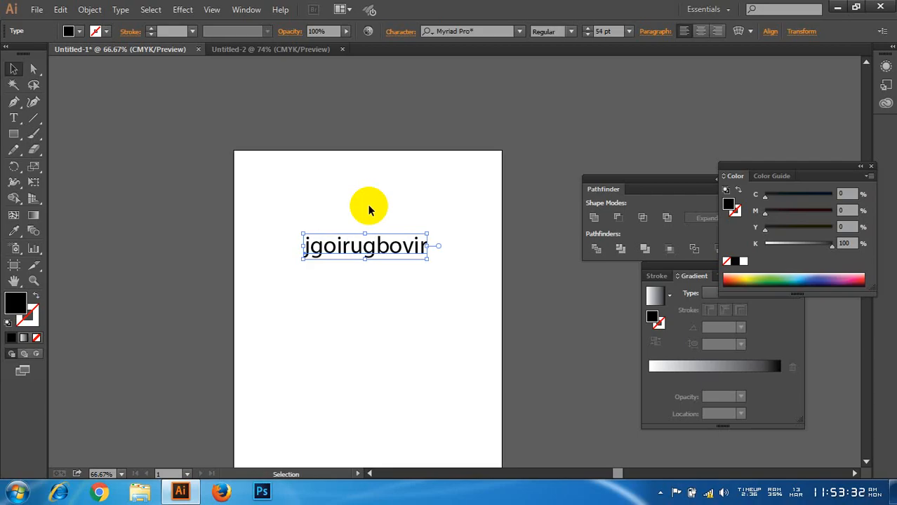
Step: Increase the text size stepwise to 62 pt and shrink it to 14 pt
key(ctrl+shift+a)
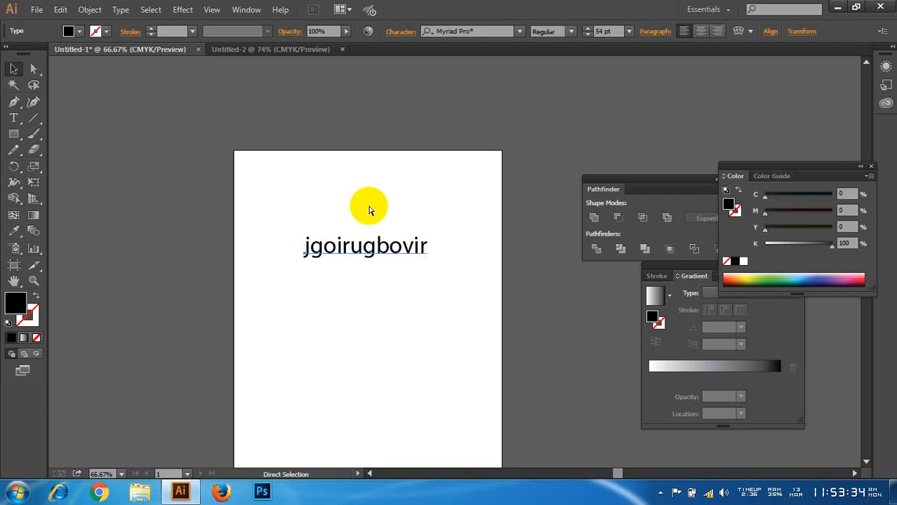
key(ctrl+shift+period)
key(ctrl+shift+period)
key(ctrl+shift+period)
key(ctrl+shift+period)
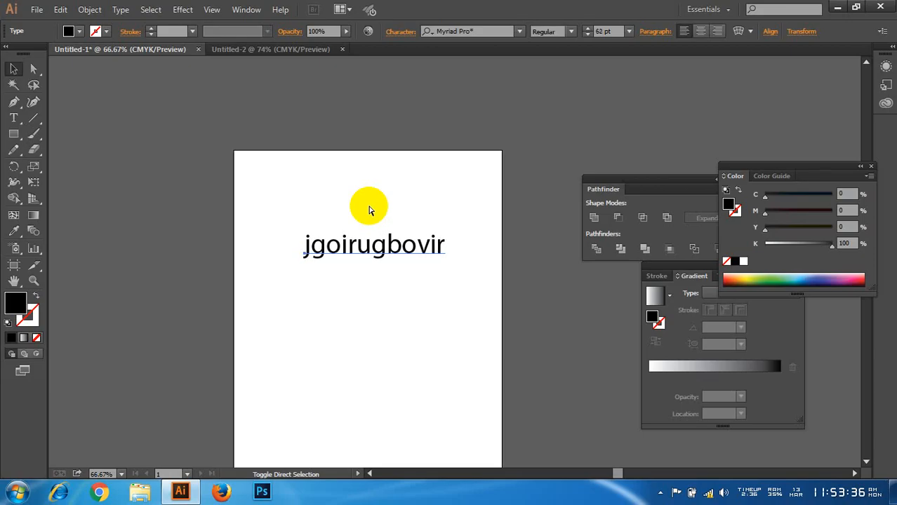
key(ctrl+shift+comma)
key(ctrl+shift+comma)
key(ctrl+shift+comma)
key(ctrl+shift+comma)
key(ctrl+shift+comma)
key(ctrl+shift+comma)
key(ctrl+shift+comma)
key(ctrl+shift+comma)
key(ctrl+shift+comma)
key(ctrl+shift+comma)
key(ctrl+shift+comma)
key(ctrl+shift+comma)
key(ctrl+shift+comma)
key(ctrl+shift+comma)
key(ctrl+shift+comma)
key(ctrl+shift+comma)
key(ctrl+shift+comma)
key(ctrl+shift+comma)
key(ctrl+shift+comma)
key(ctrl+shift+comma)
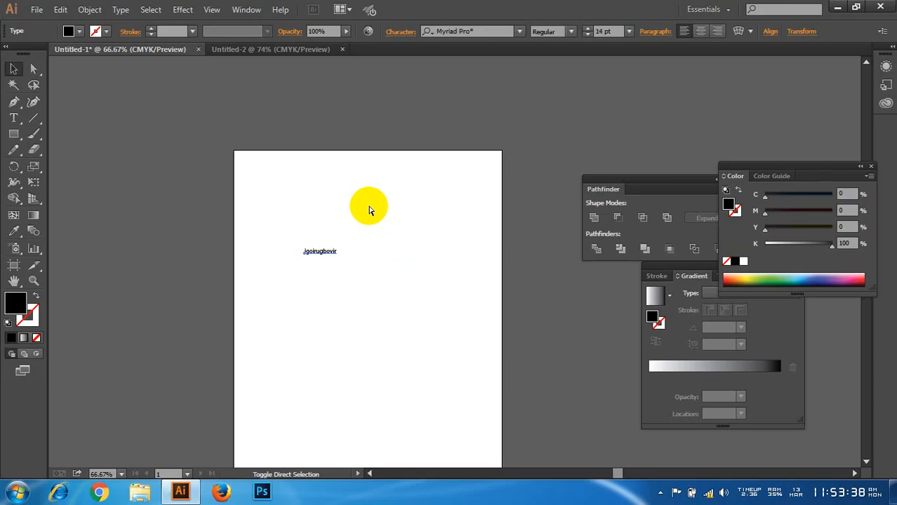
Step: Enlarge the text to 78 pt and move it left so it sits horizontally centred on the artboard
key(ctrl+shift+period)
key(ctrl+shift+period)
key(ctrl+shift+period)
key(ctrl+shift+period)
key(ctrl+shift+period)
key(ctrl+shift+period)
key(ctrl+shift+period)
key(ctrl+shift+period)
key(ctrl+shift+period)
key(ctrl+shift+period)
key(ctrl+shift+period)
key(ctrl+shift+period)
key(ctrl+shift+period)
key(ctrl+shift+period)
key(ctrl+shift+period)
key(ctrl+shift+period)
key(ctrl+shift+period)
key(ctrl+shift+period)
key(ctrl+shift+period)
key(ctrl+shift+period)
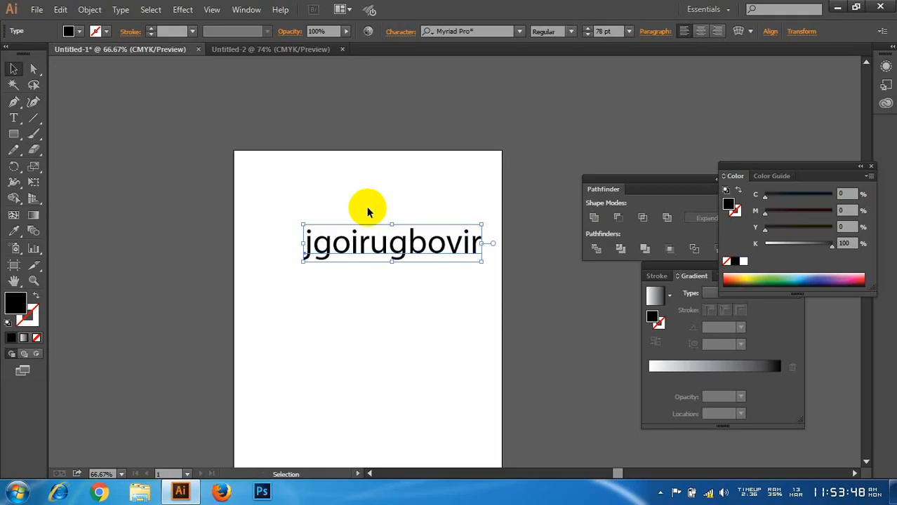
drag(422, 237, 405, 241)
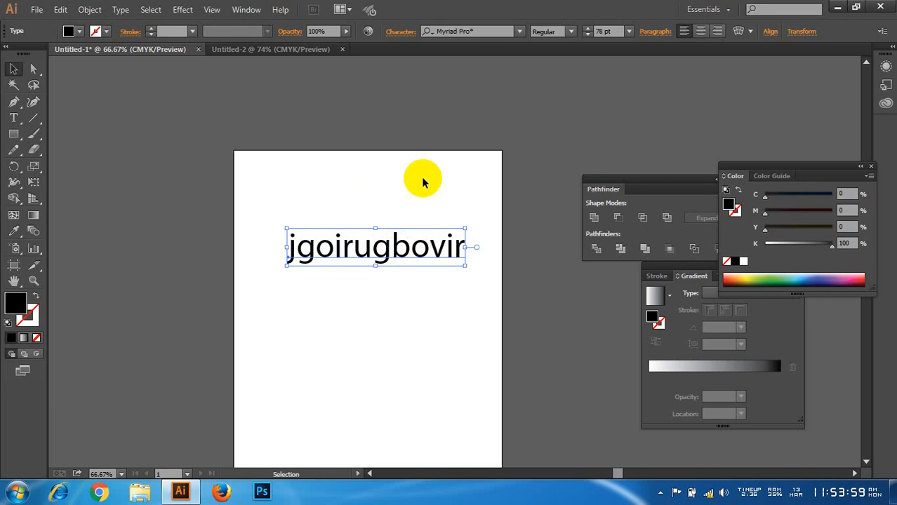
drag(424, 257, 412, 258)
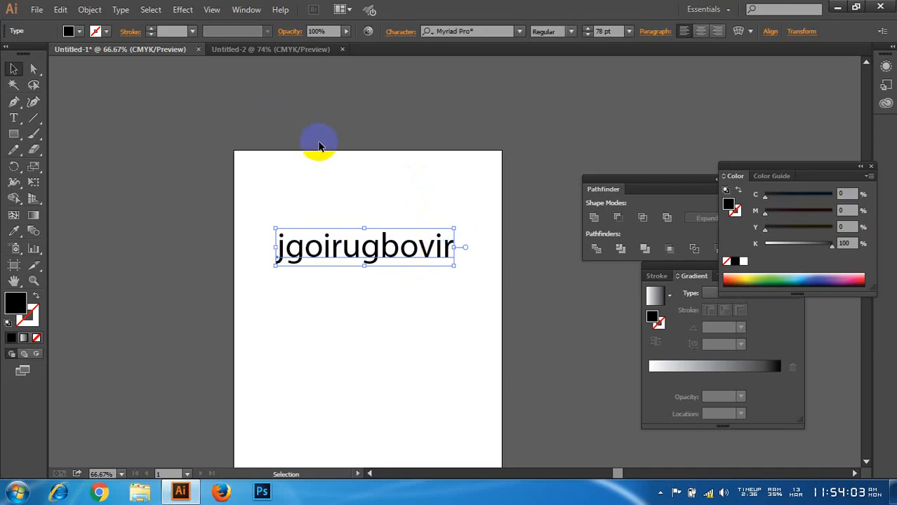
drag(329, 161, 382, 266)
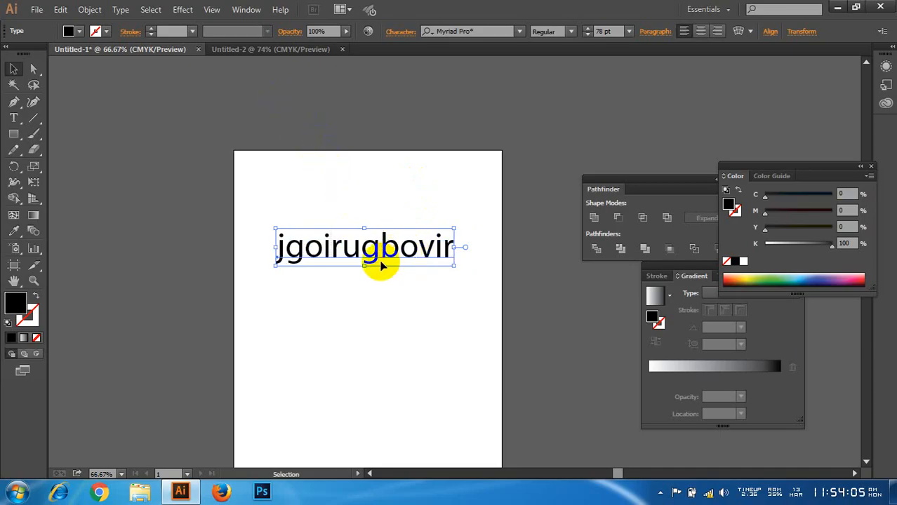
Step: Show the character settings for the selected text, move them over the artboard's upper-right edge, and close them
key(a)
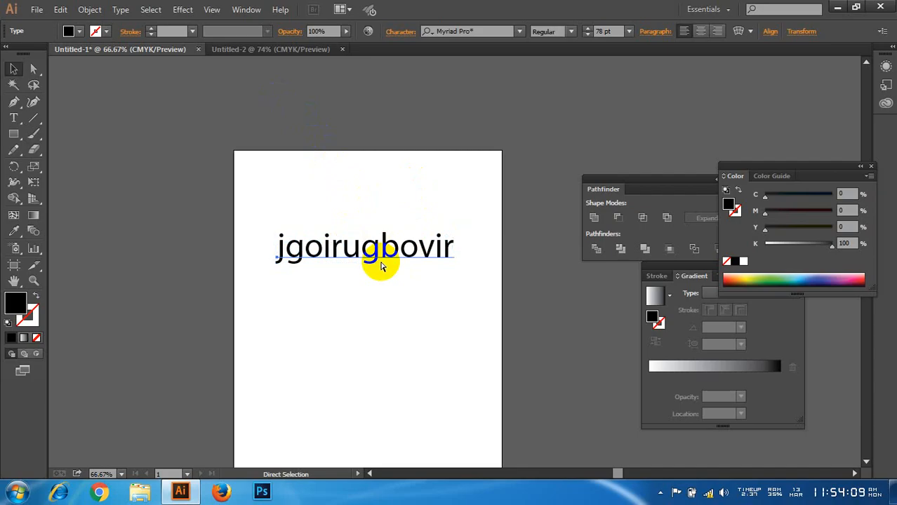
key(ctrl+t)
key(v)
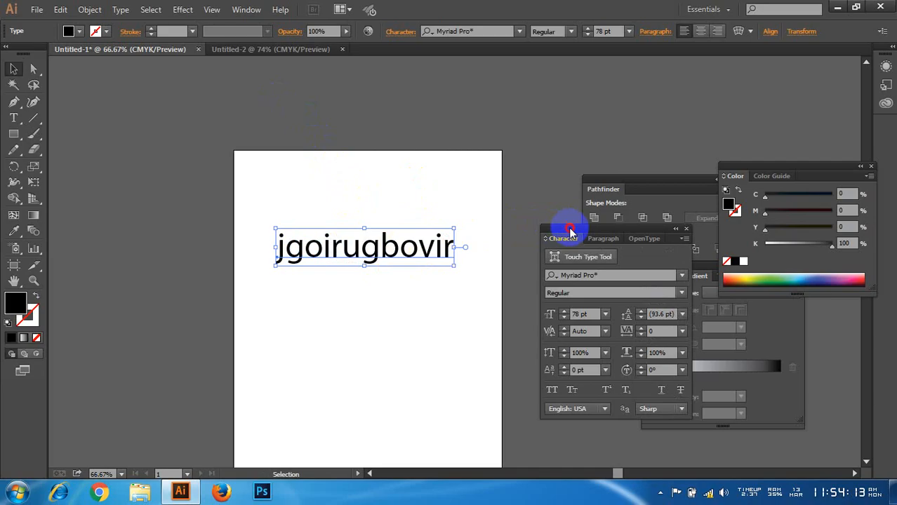
drag(568, 230, 479, 110)
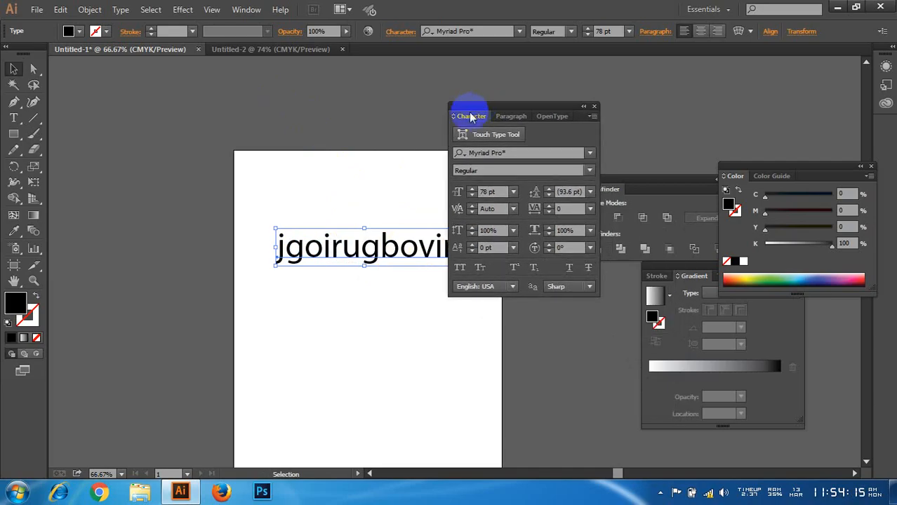
click(594, 108)
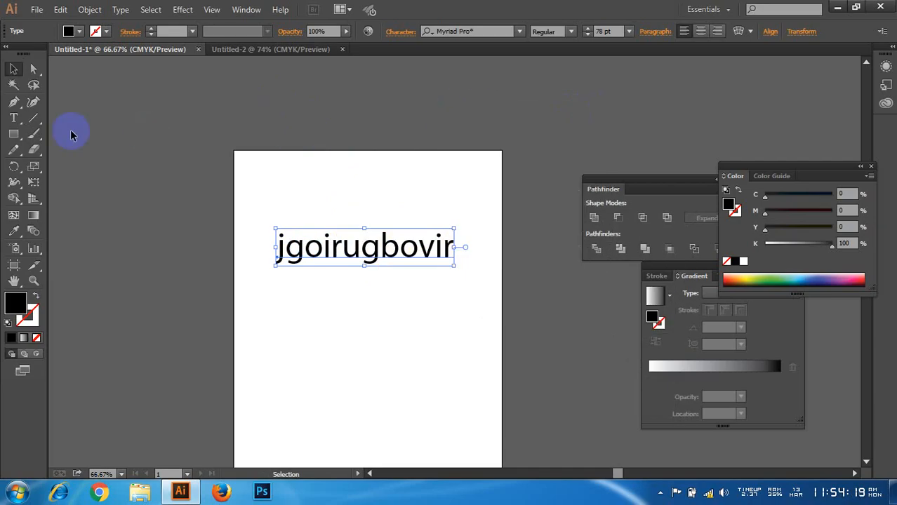
Step: Reselect the text and reopen the character settings, placing them above the artboard's upper-right corner
click(16, 118)
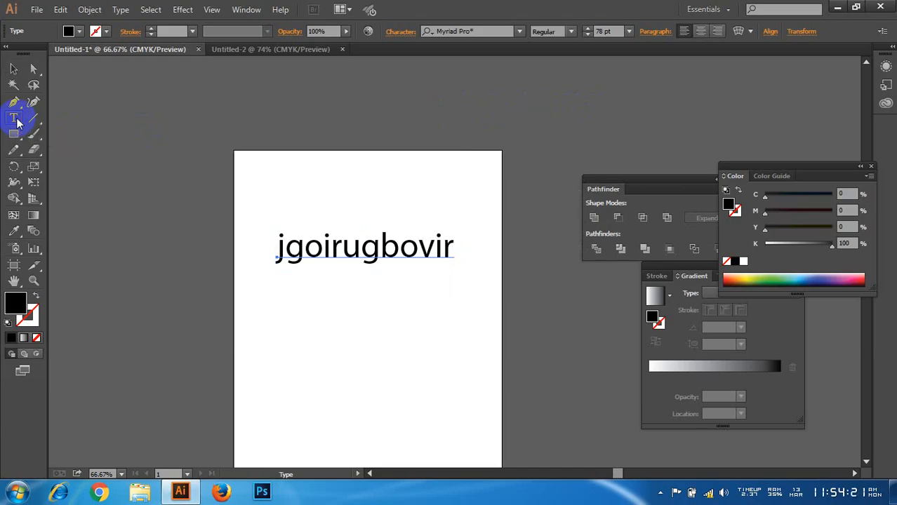
click(17, 122)
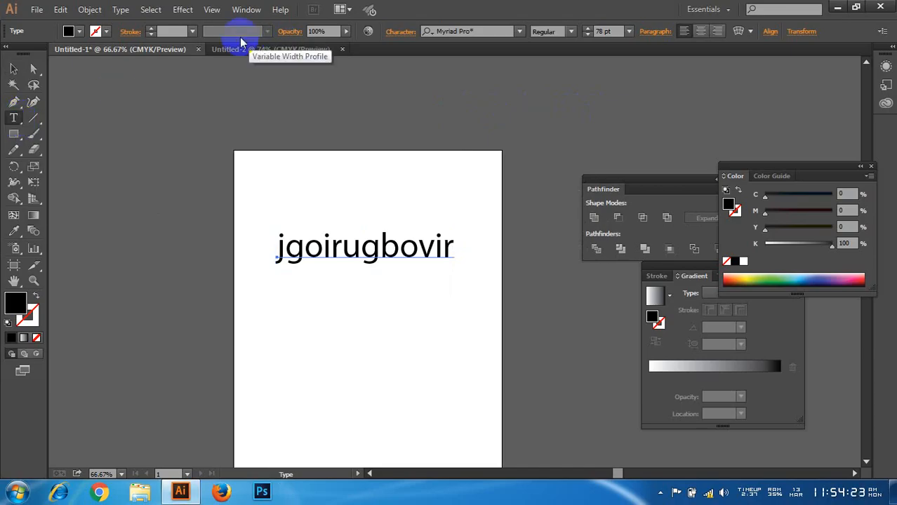
click(14, 68)
click(400, 233)
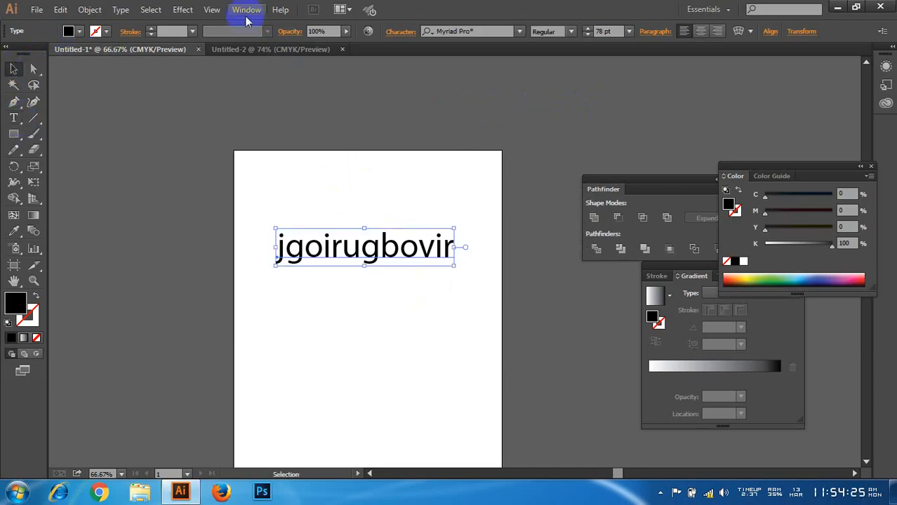
click(246, 10)
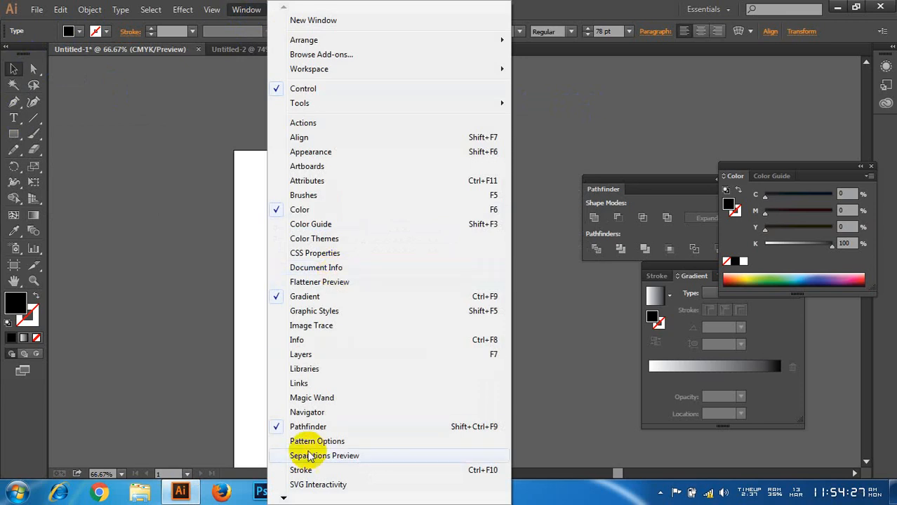
mouse_move(286, 499)
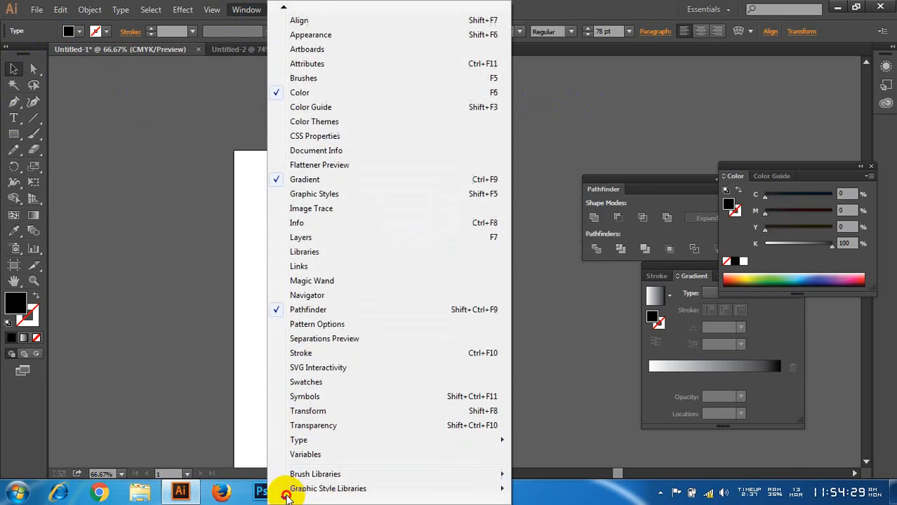
mouse_move(377, 383)
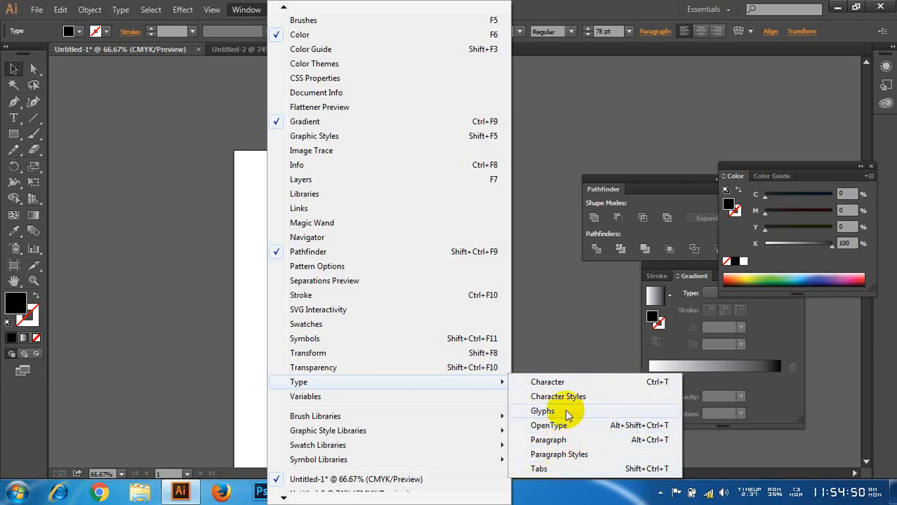
click(554, 382)
drag(510, 111, 544, 86)
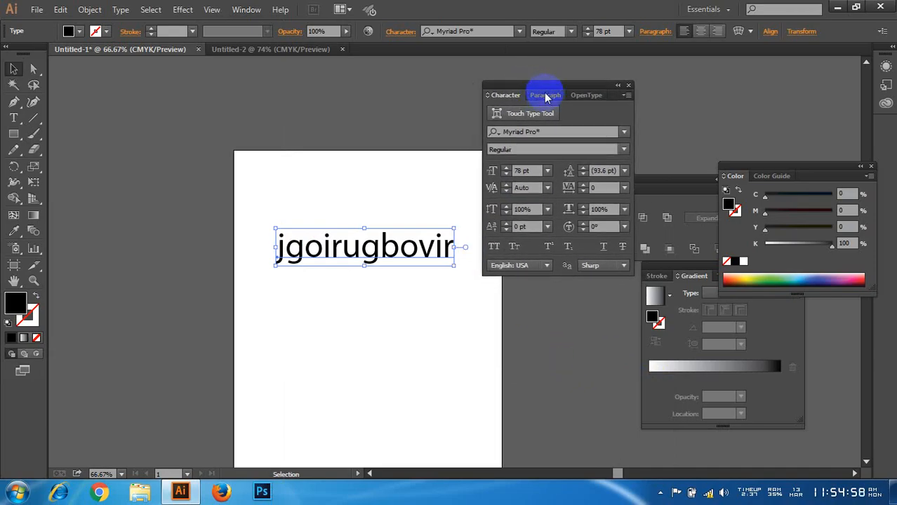
drag(539, 87, 539, 72)
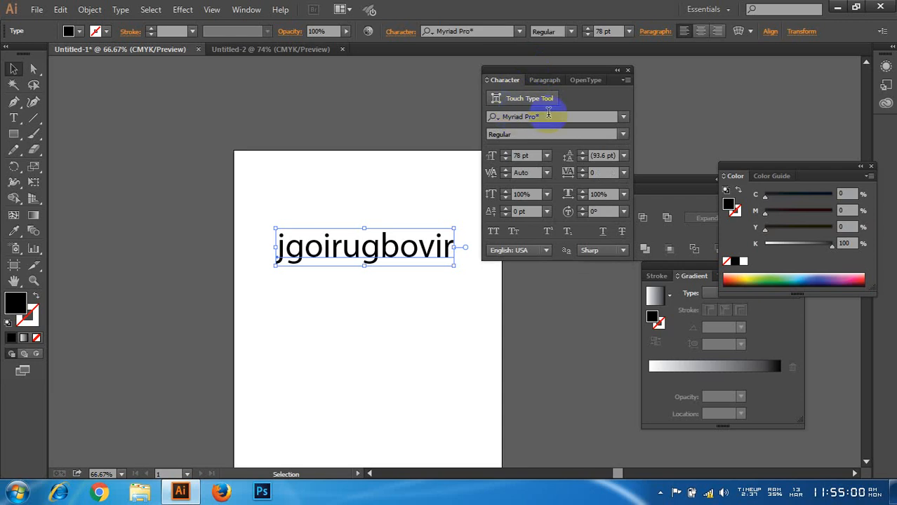
Step: Set the selected text's font to Lato Bold and change its style to Heavy
click(548, 116)
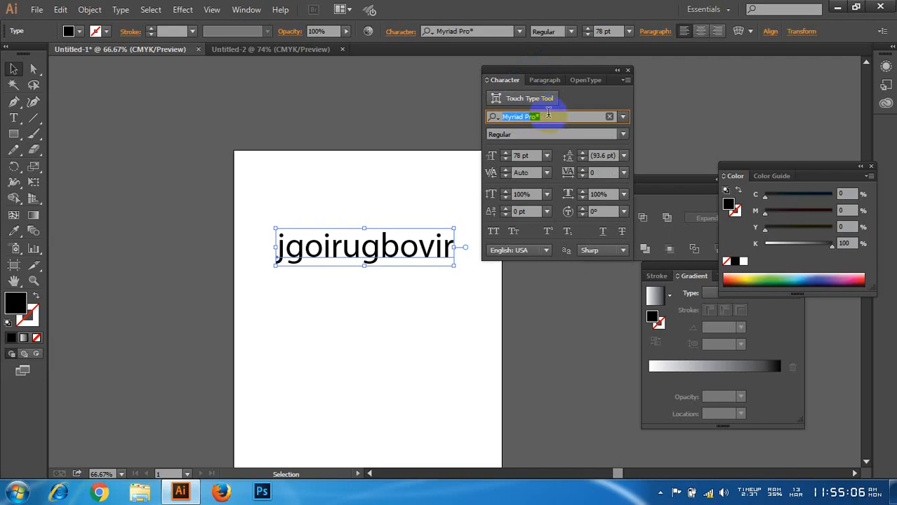
text(lato)
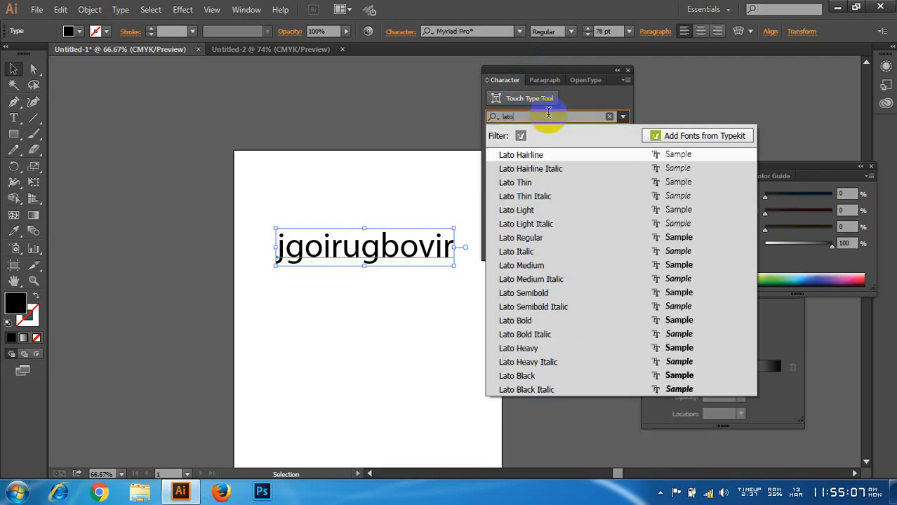
click(547, 319)
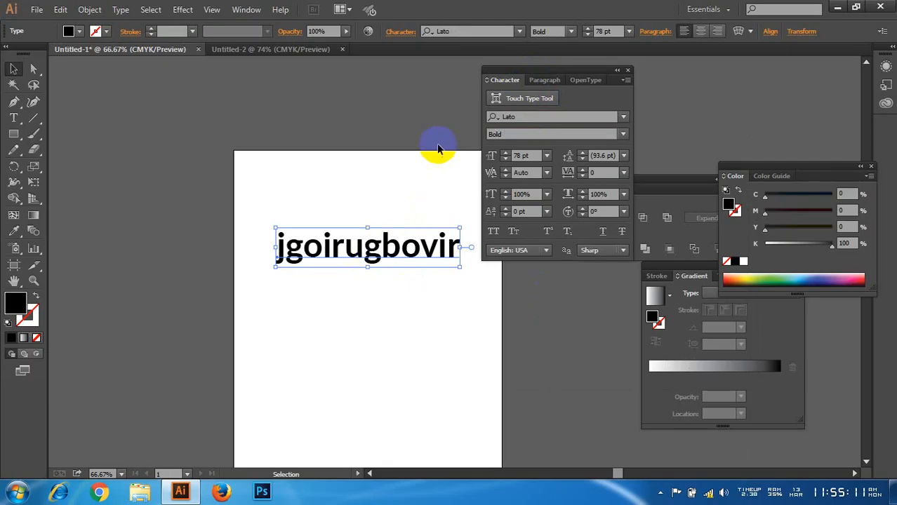
click(500, 134)
click(622, 134)
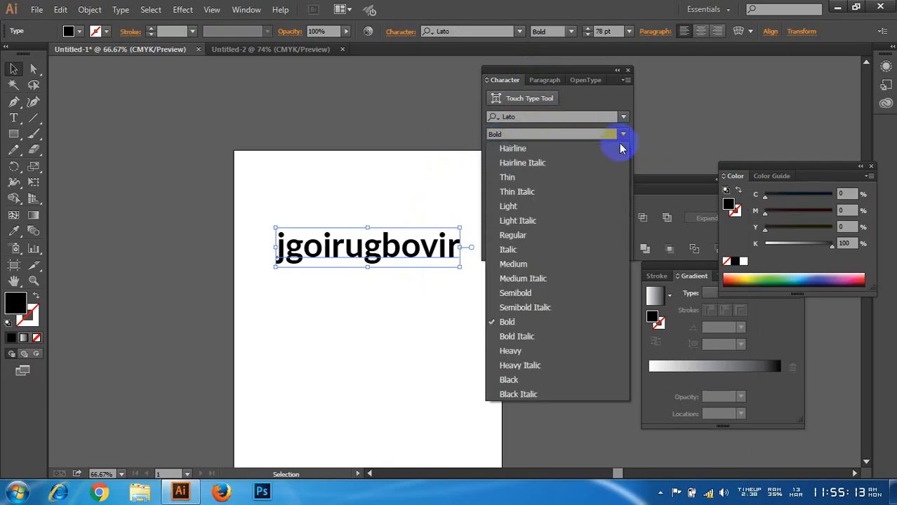
click(536, 353)
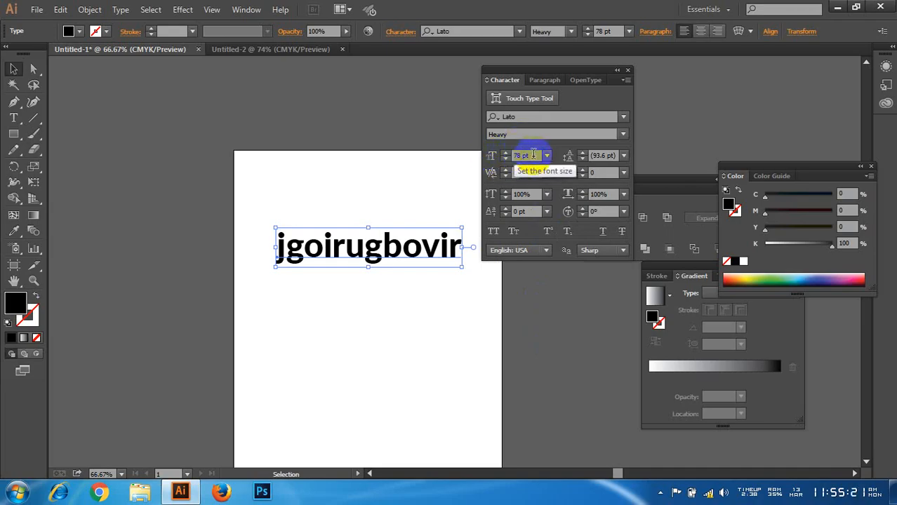
Step: Lower the font size stepwise to 74 pt and raise it to 80 pt
drag(533, 154, 514, 155)
key(Down)
key(Down)
key(Down)
key(Down)
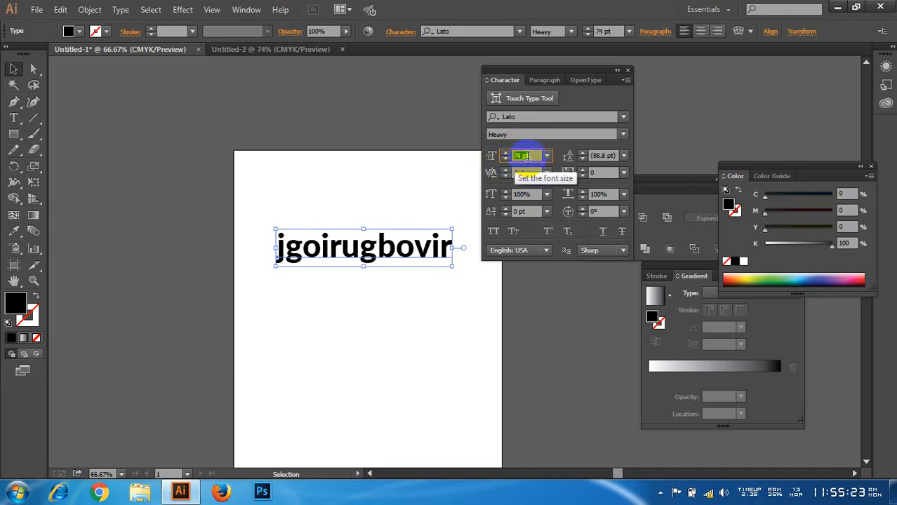
key(Up)
key(Up)
key(Up)
key(Up)
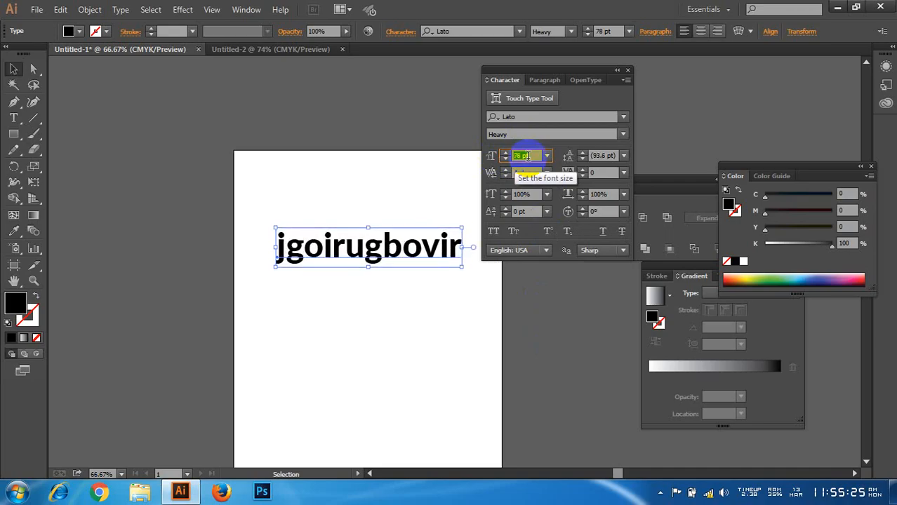
key(Up)
key(Up)
key(Up)
key(Up)
key(Down)
key(Down)
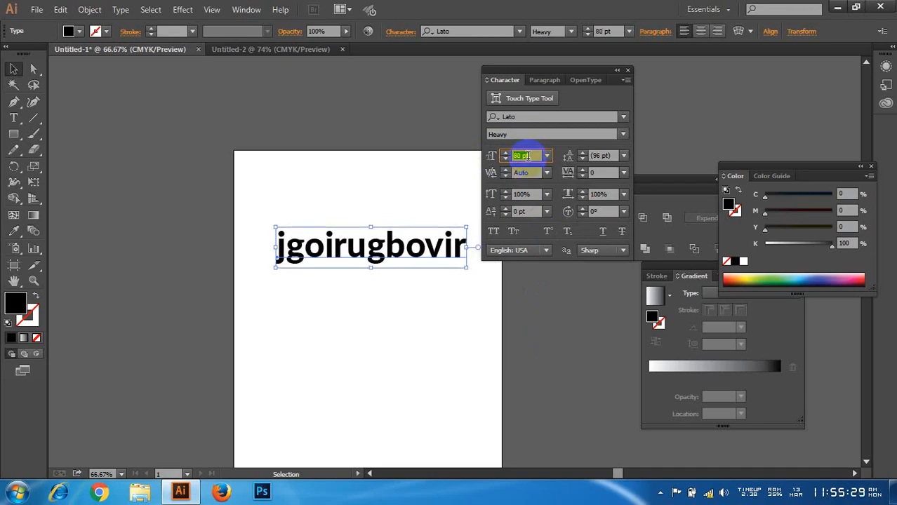
click(531, 156)
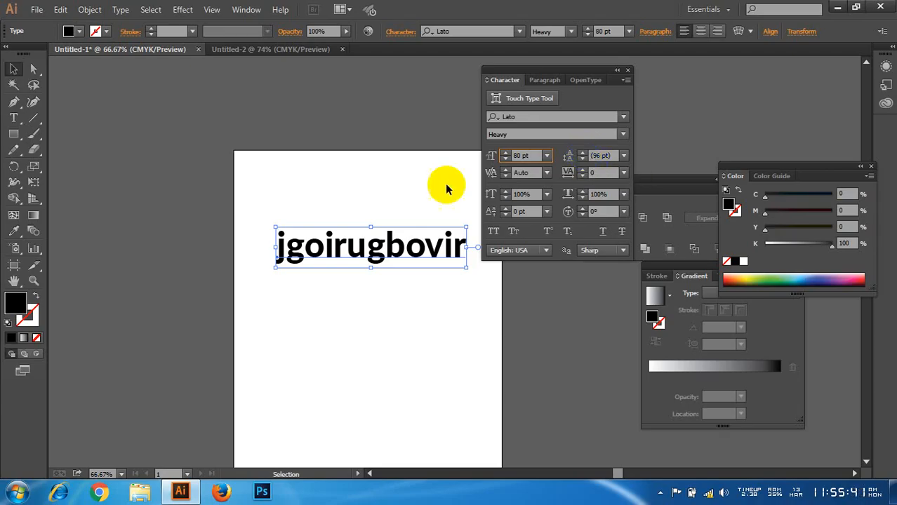
Step: Move the text up and left on the artboard and add the lines "pisdUhf0gh" and "ksdjgh9rg" below it
drag(409, 249, 379, 220)
key(t)
click(433, 216)
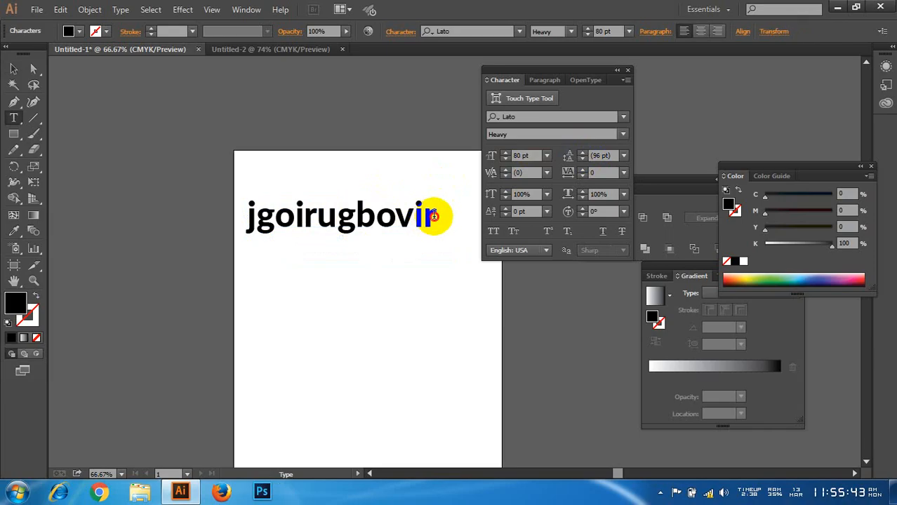
key(ctrl+a)
click(433, 221)
key(Return)
text(pisdUhf0gh)
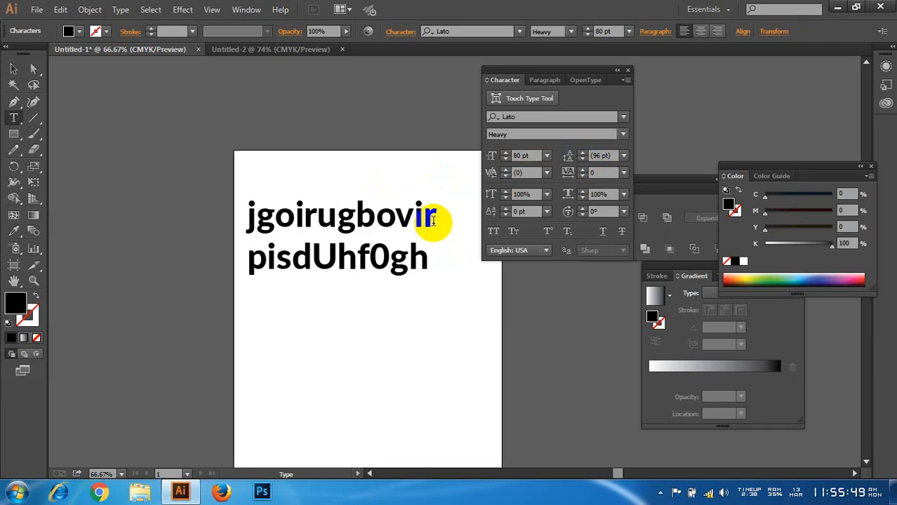
key(Return)
text(ksdjgh9rg)
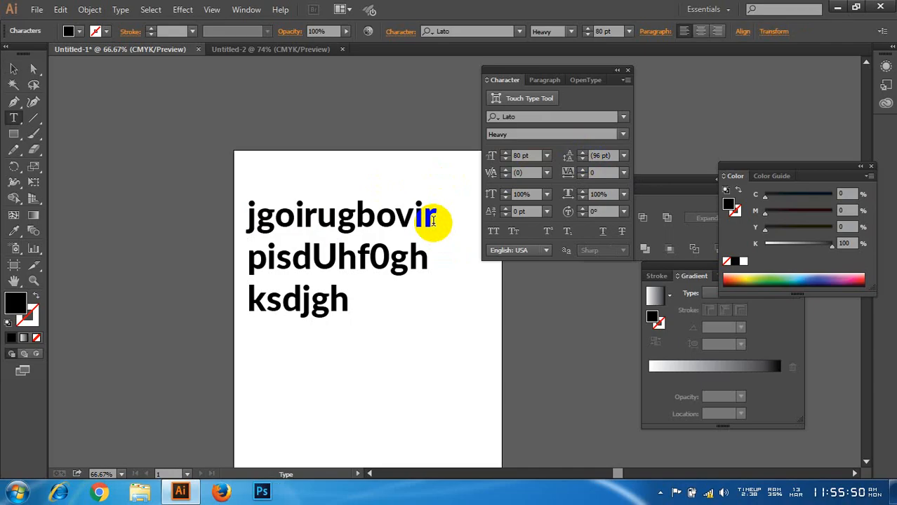
click(10, 69)
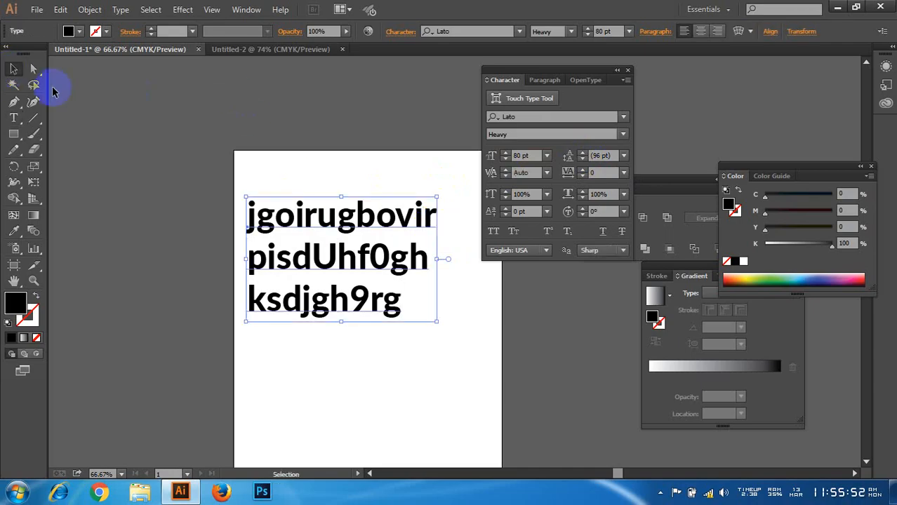
Step: Try leading values of 7 pt, 18 pt and 60 pt on the three-line text and set the leading back to Auto
click(625, 156)
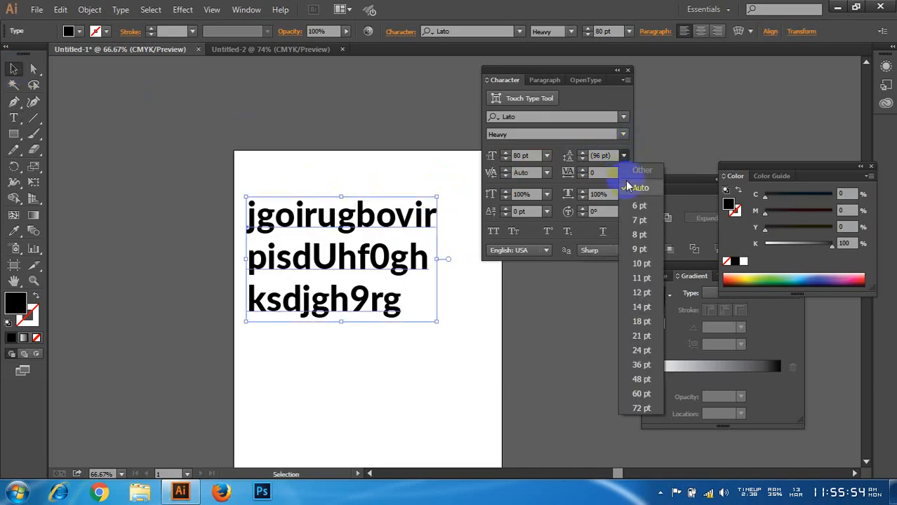
click(632, 203)
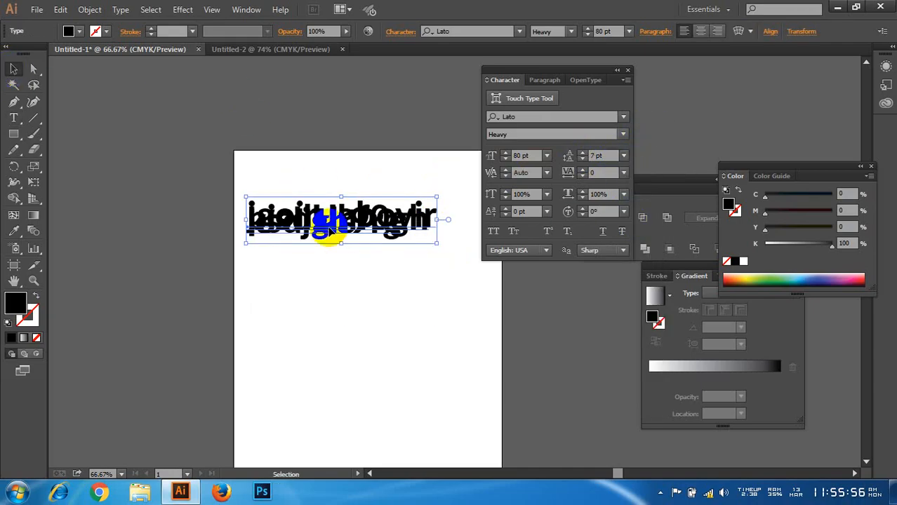
click(623, 156)
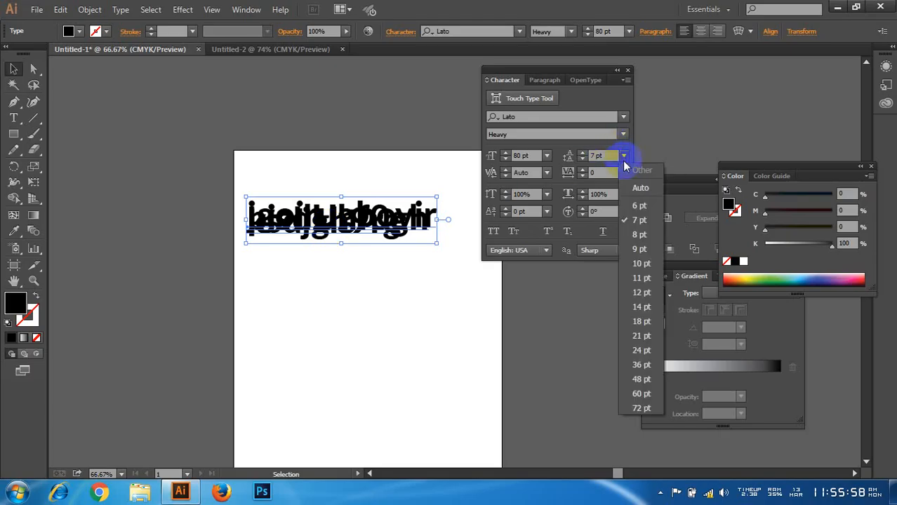
click(643, 321)
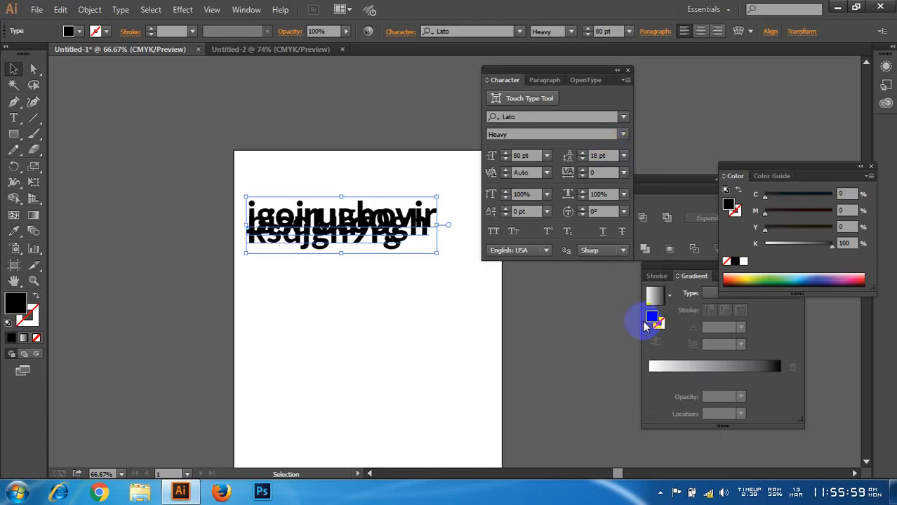
click(623, 156)
click(642, 394)
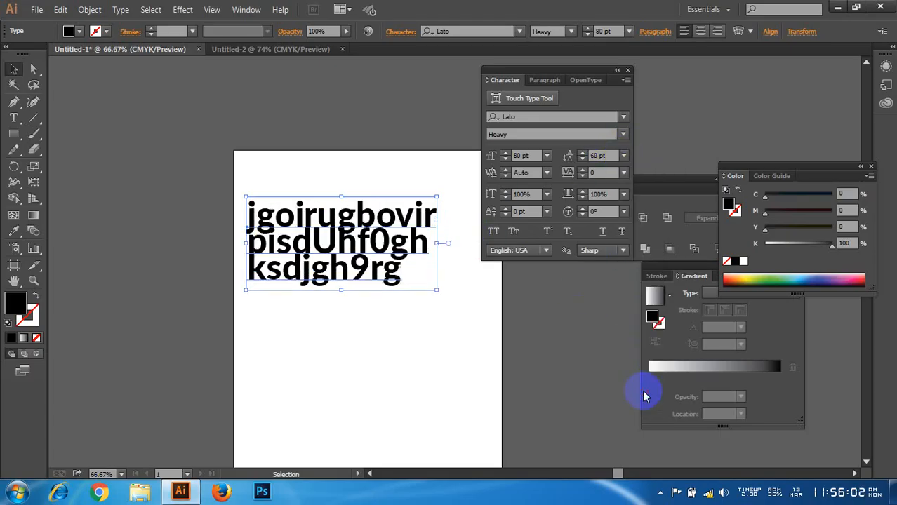
click(623, 156)
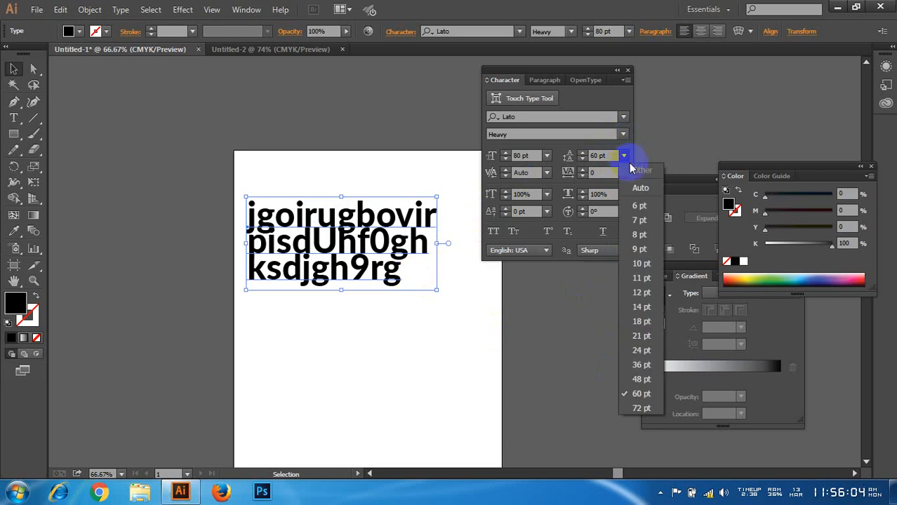
click(640, 188)
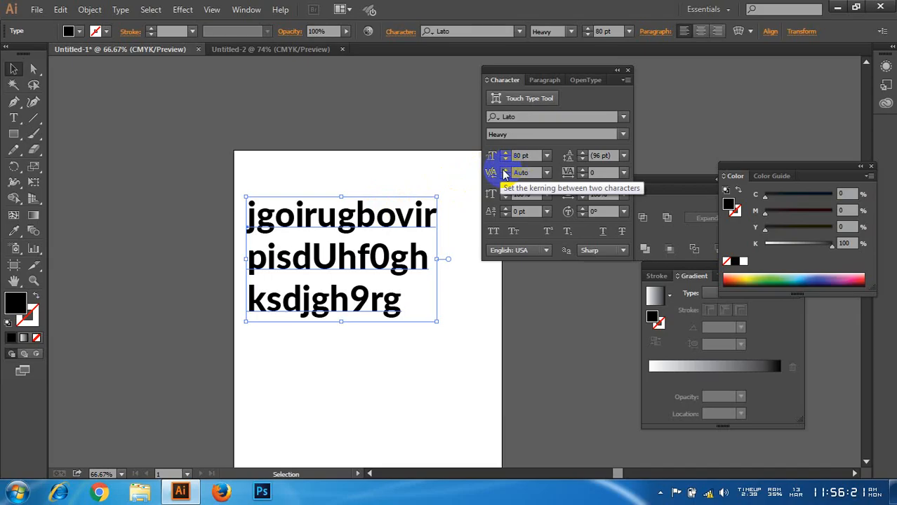
Step: Try to increase the kerning of the whole text object and of the selected letter "v" in the first line
click(505, 175)
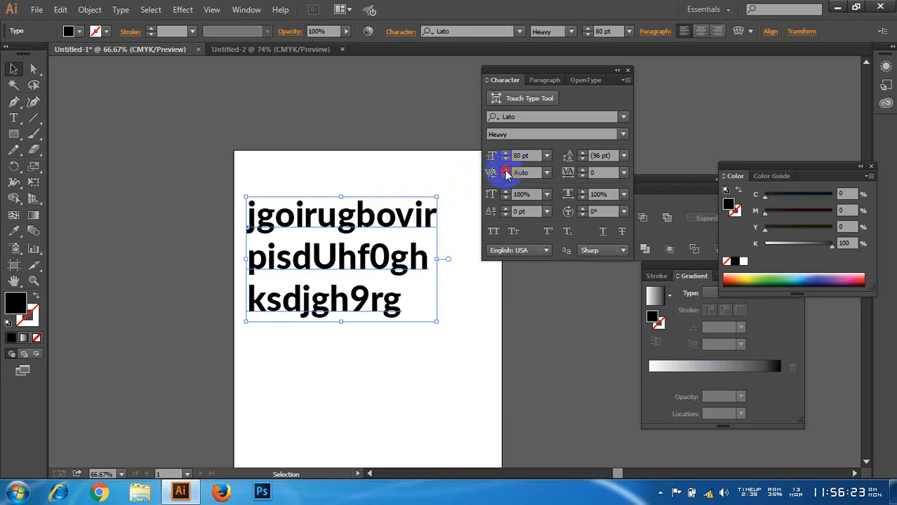
click(570, 263)
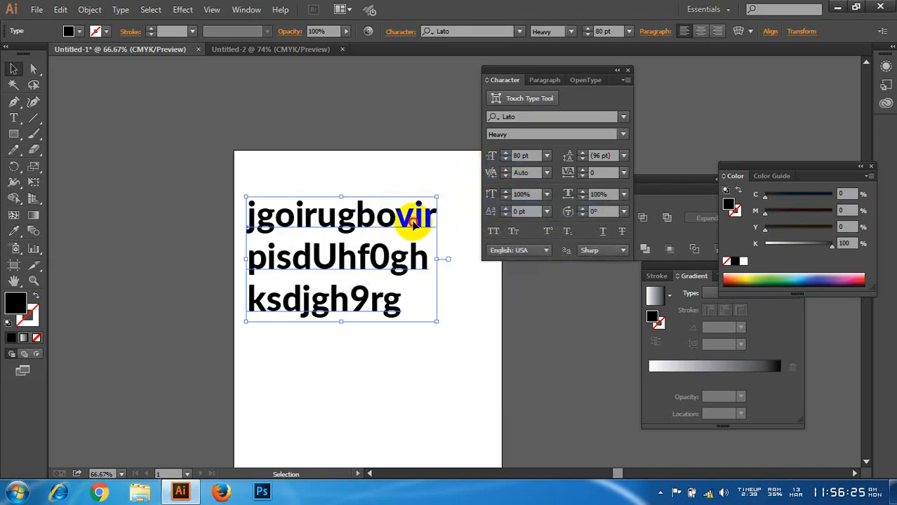
double_click(413, 212)
click(508, 171)
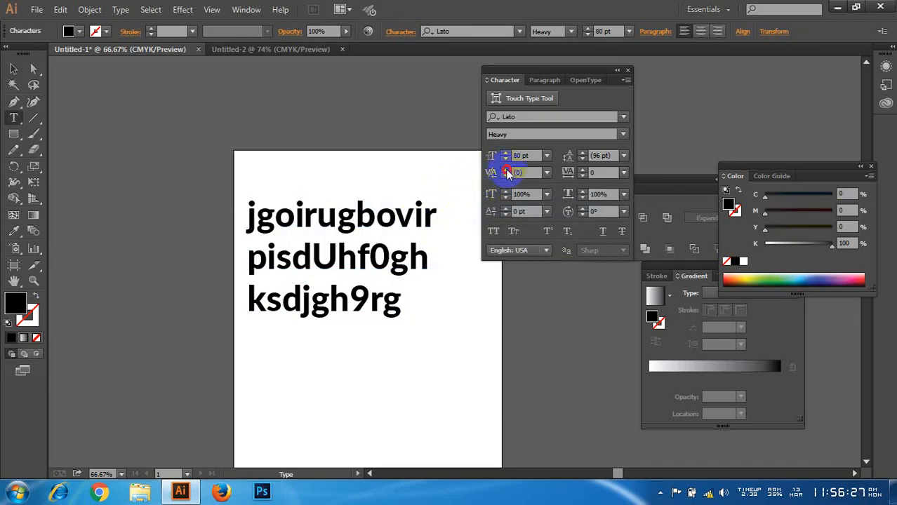
drag(421, 218, 393, 219)
click(506, 175)
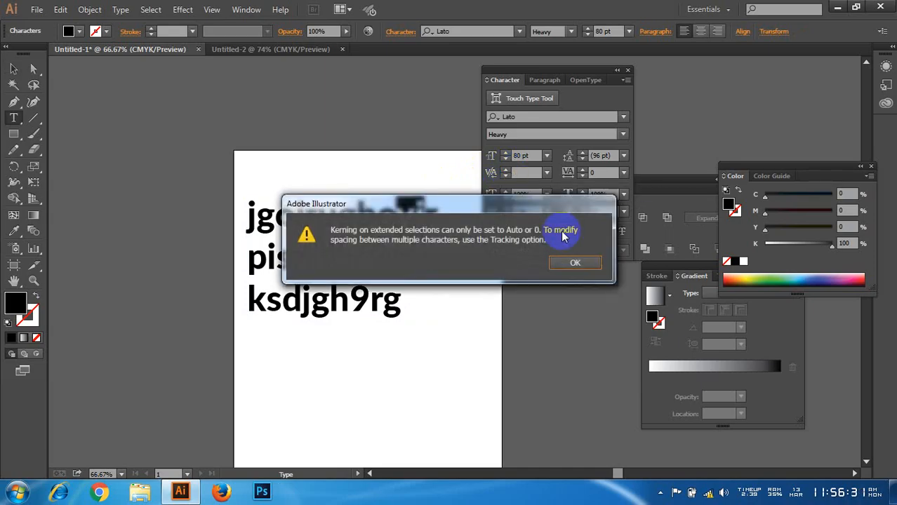
click(578, 265)
click(578, 264)
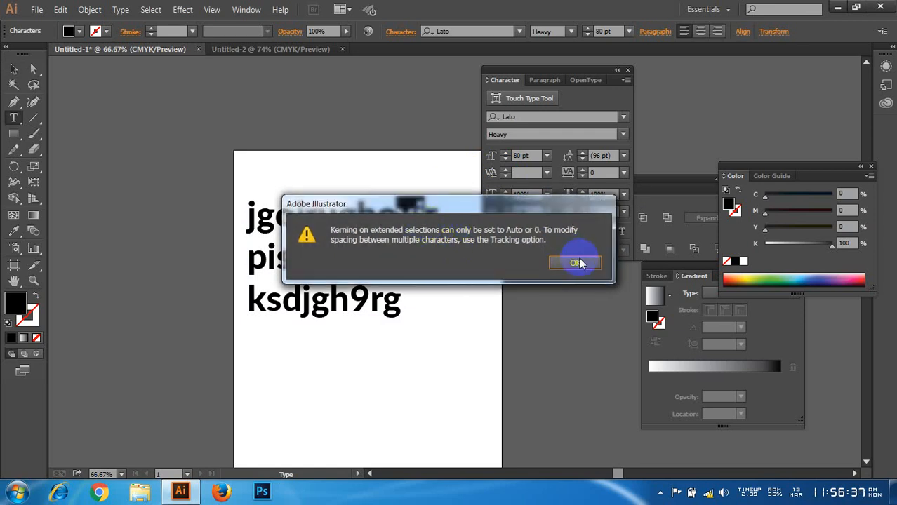
Step: Place the text cursor between "v" and "i" in the first line and increase the kerning there to 77
click(407, 213)
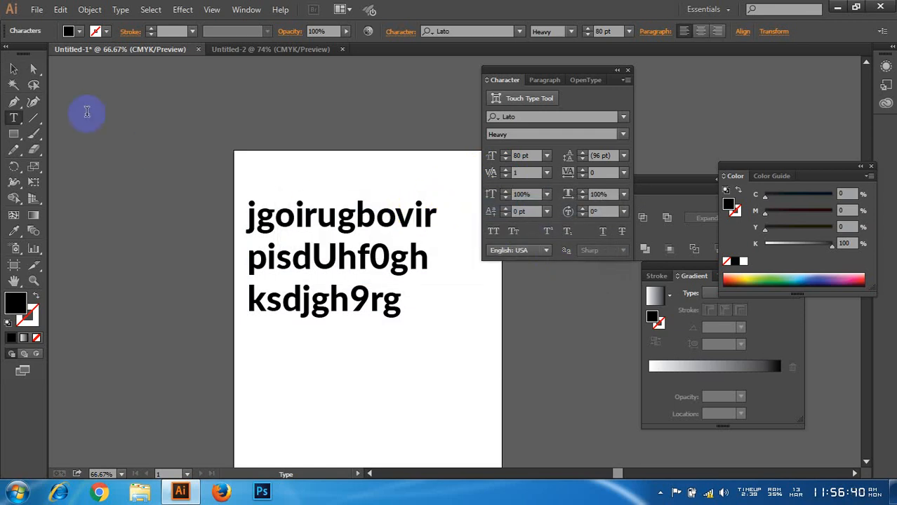
click(505, 159)
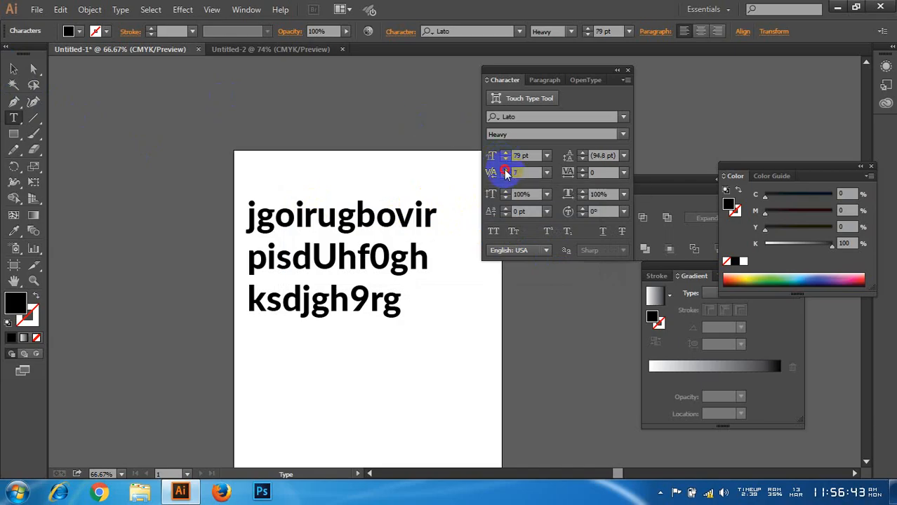
click(505, 171)
click(506, 171)
click(505, 171)
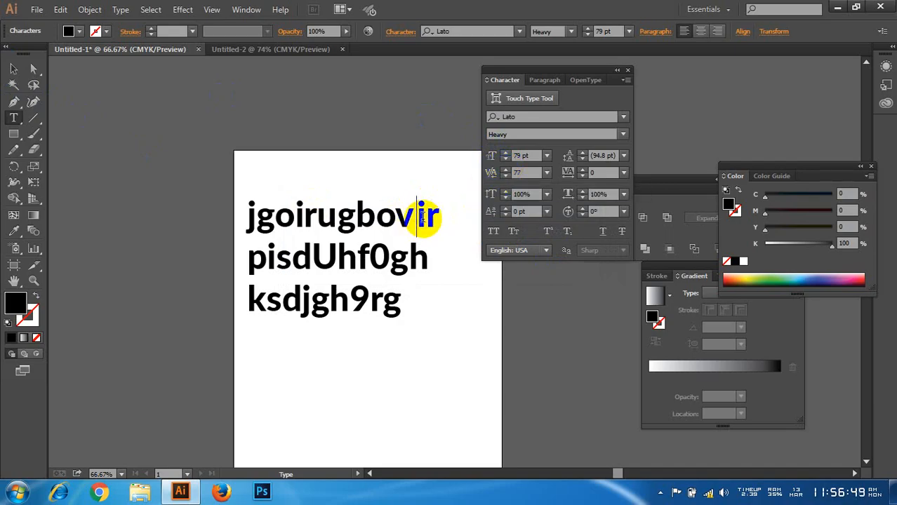
click(453, 230)
Step: Select the whole text object and set its kerning to 0
click(13, 68)
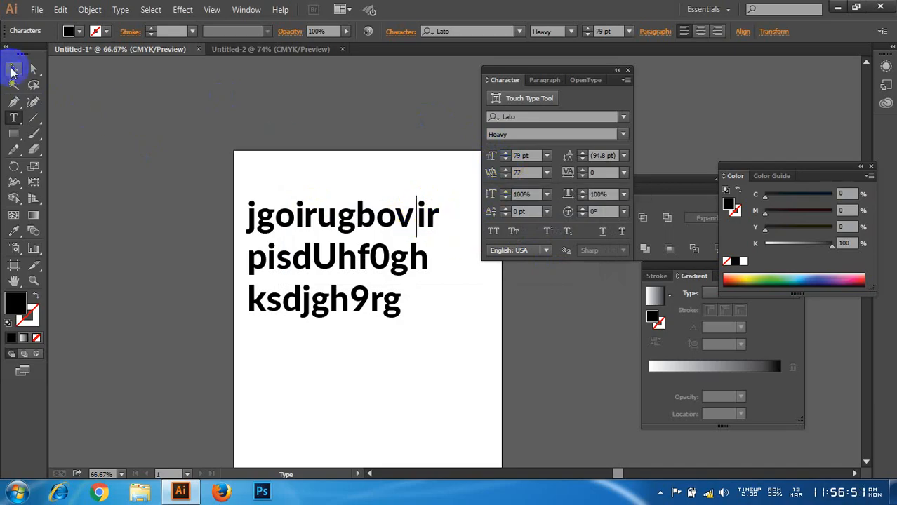
click(401, 219)
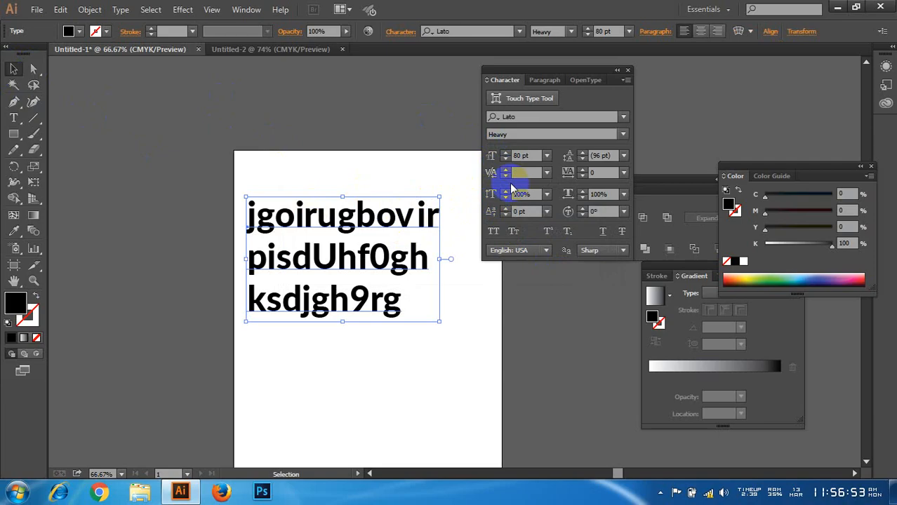
click(520, 172)
text(0)
key(Return)
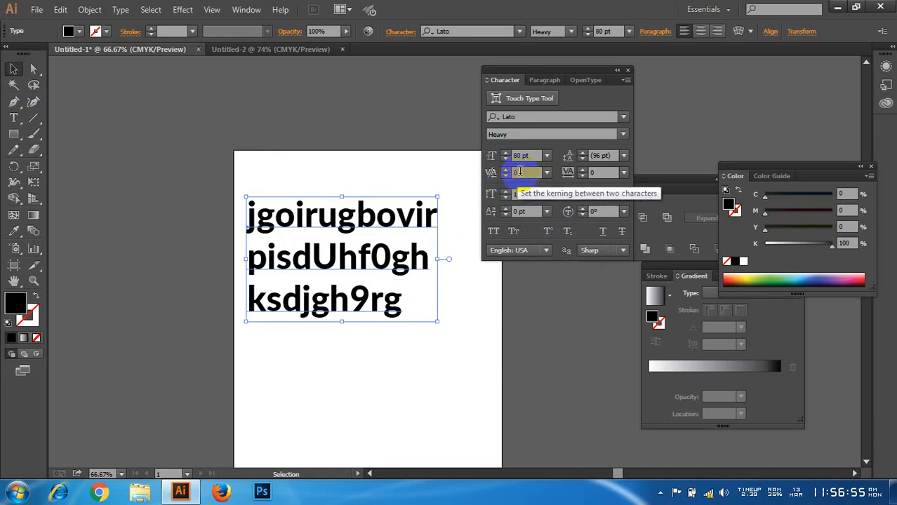
Step: Increase the text's tracking stepwise beyond 42 and reset it to 0
click(581, 170)
drag(580, 172, 581, 172)
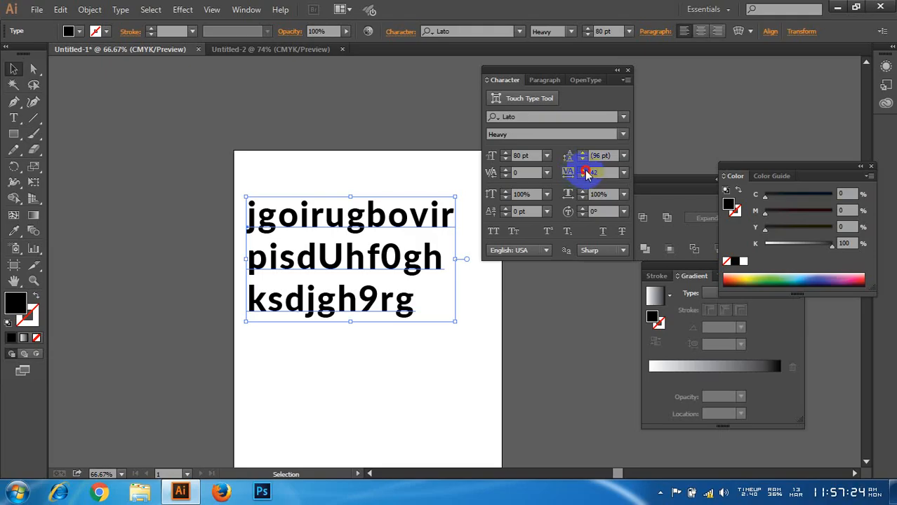
mouse_move(580, 172)
mouse_down()
mouse_move(591, 174)
mouse_move(567, 179)
mouse_up()
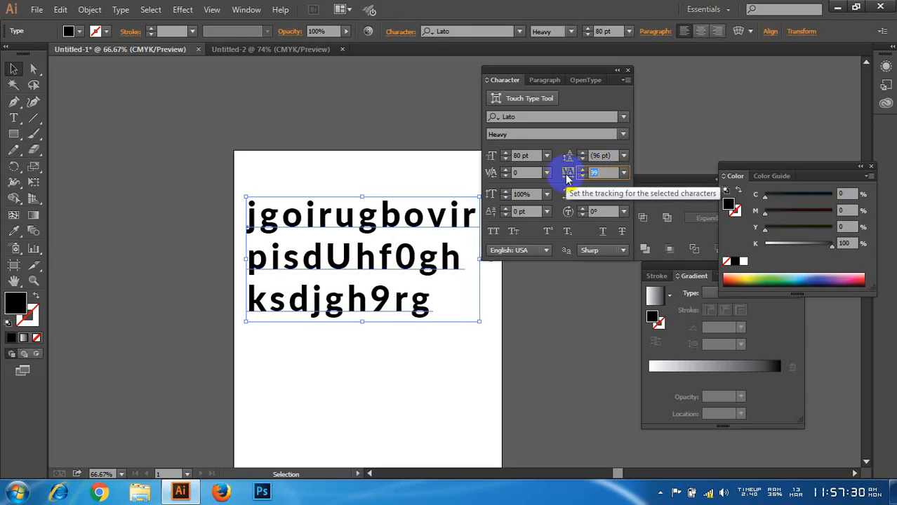
text(0)
key(Return)
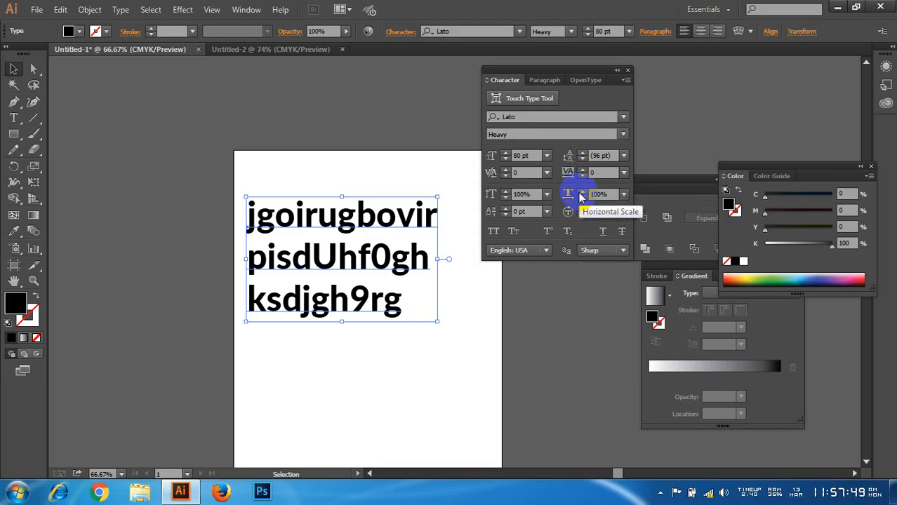
Step: Widen the text's horizontal scale to 179% and reset it to 100%
click(582, 192)
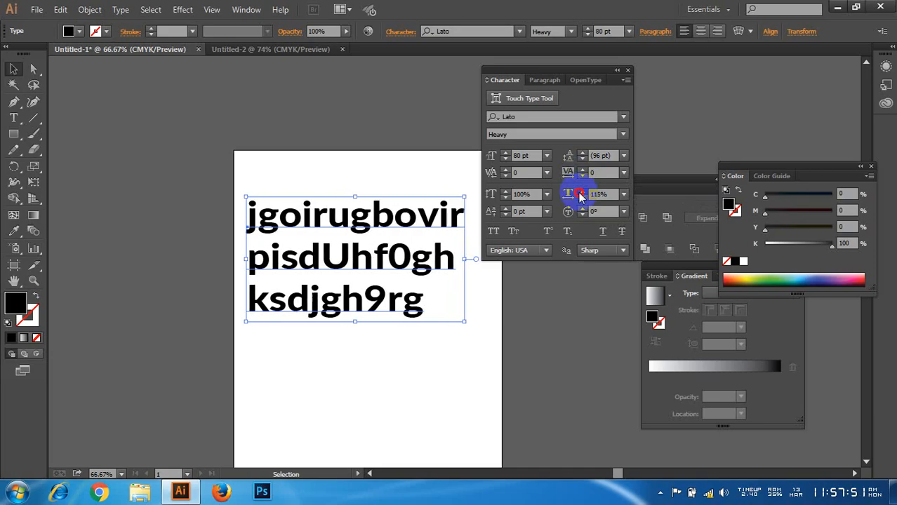
drag(580, 197, 581, 198)
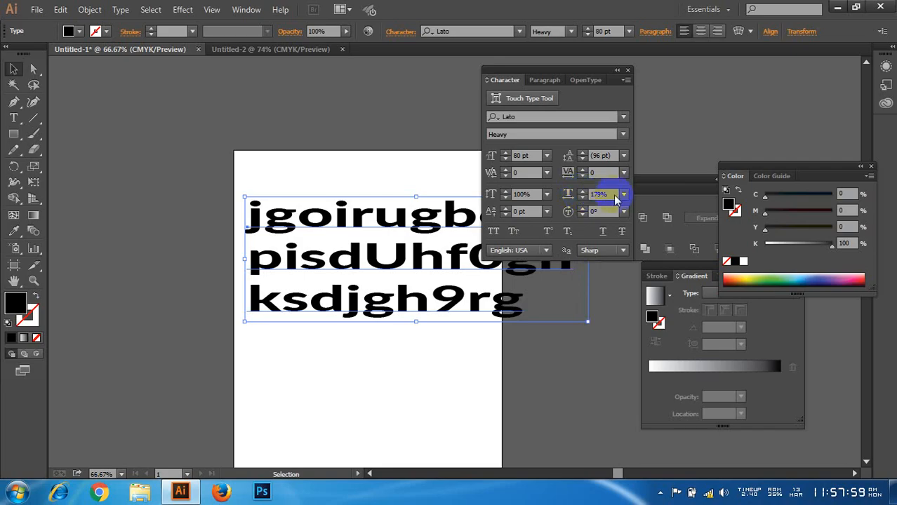
click(585, 201)
text(10)
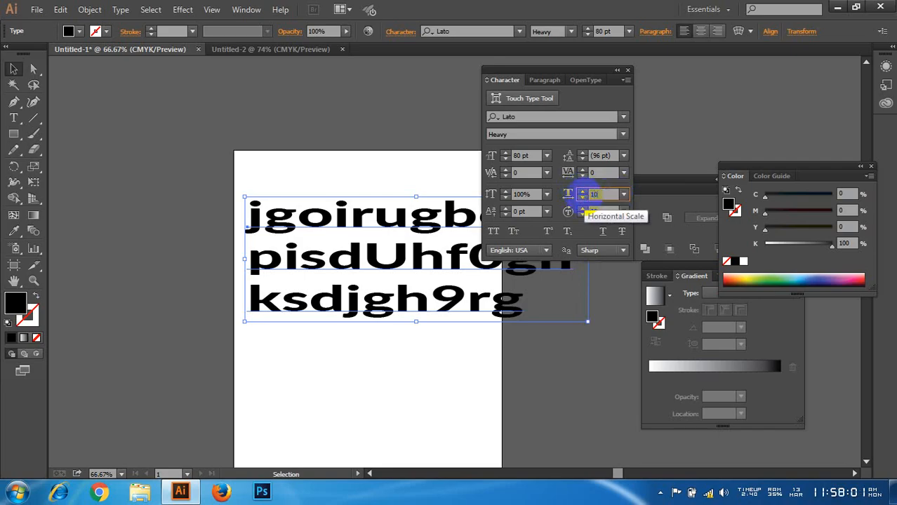
text(0)
key(Return)
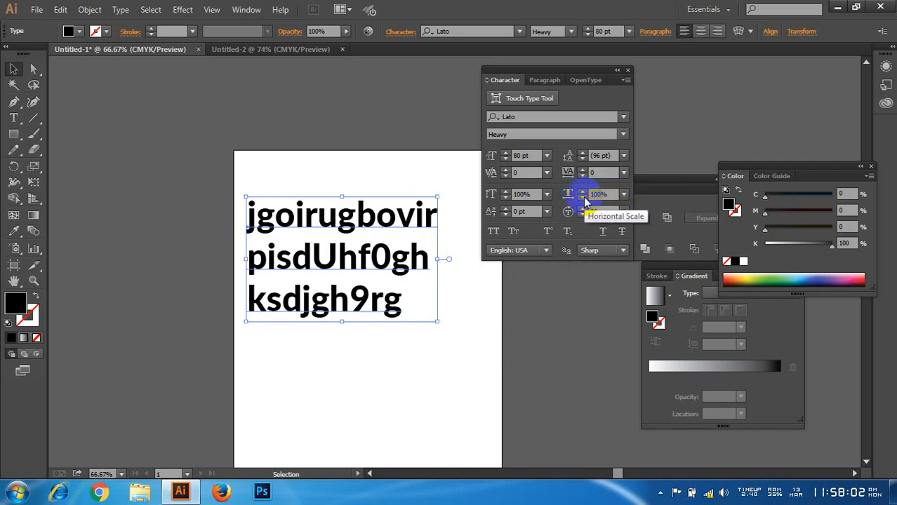
Step: Raise the text's vertical scale to 147%, lower it to 127% and reset it to 100%
click(504, 193)
click(504, 194)
drag(504, 194, 504, 194)
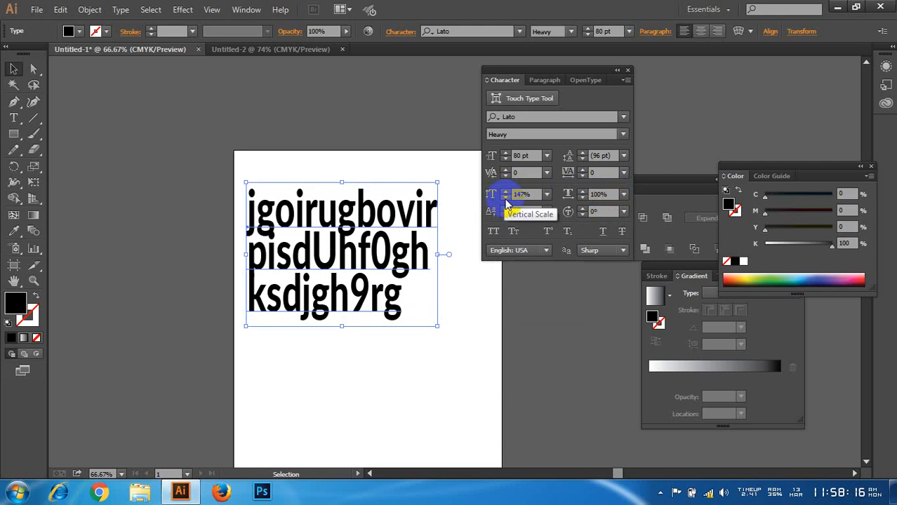
drag(505, 197, 504, 197)
click(546, 195)
click(527, 194)
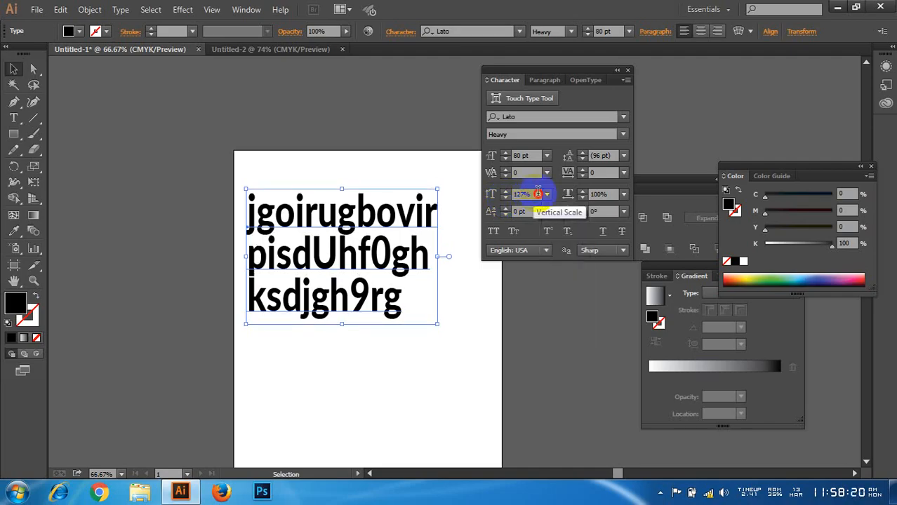
text(100)
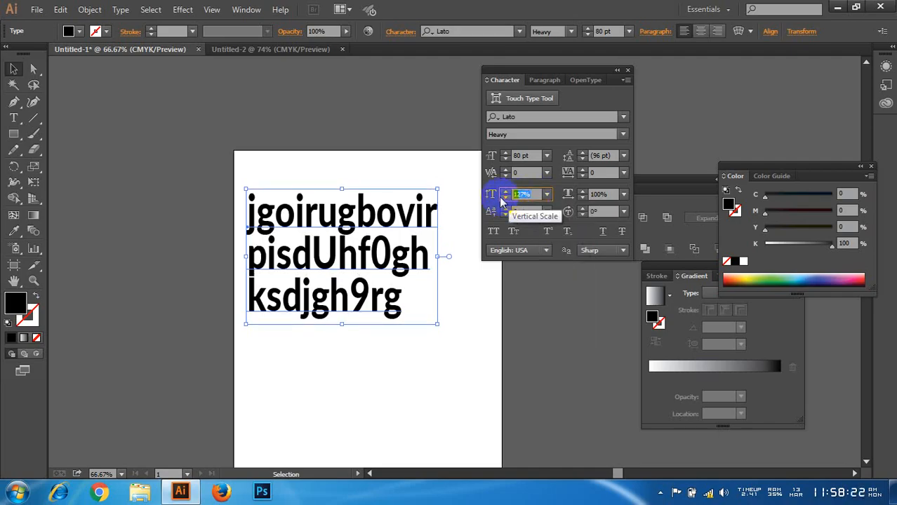
key(Return)
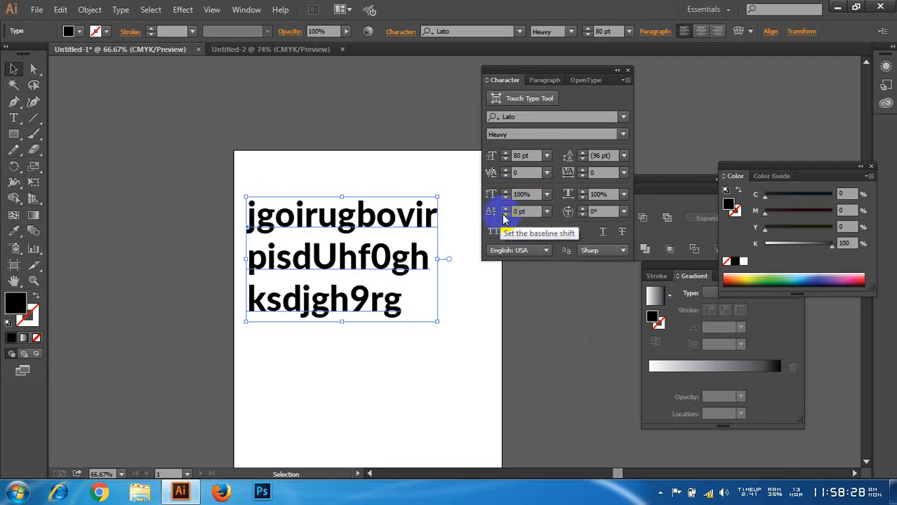
Step: Replace the last letter of the first line with "2"
double_click(413, 213)
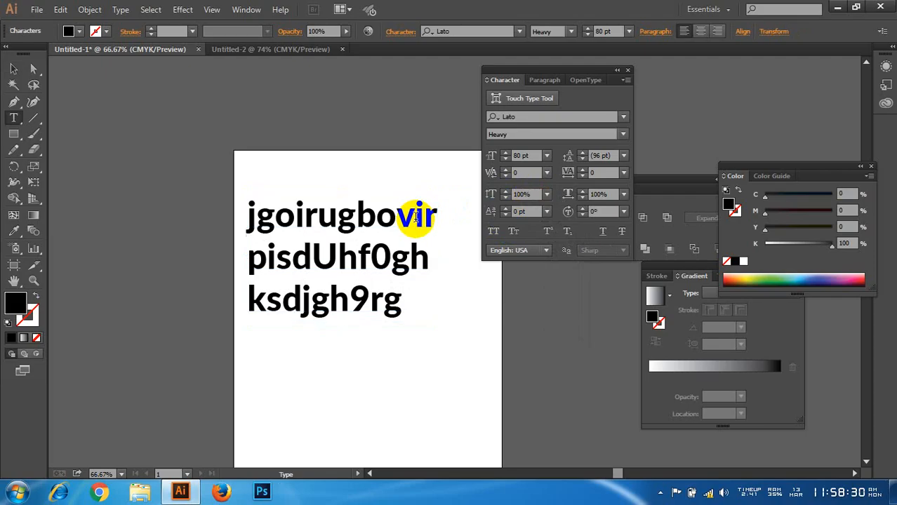
drag(416, 215, 470, 214)
text(2)
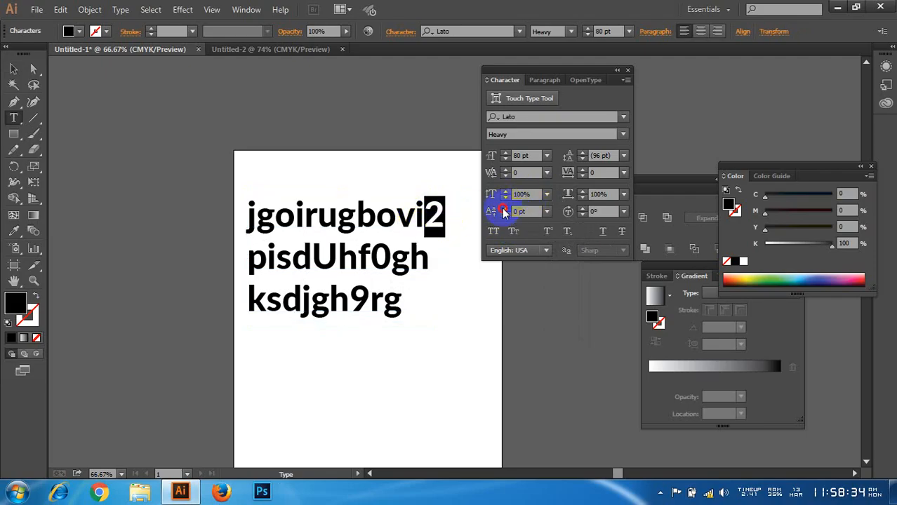
Step: Raise the baseline shift of the selected "2" to 35 pt and reset it to 0
click(504, 209)
click(505, 208)
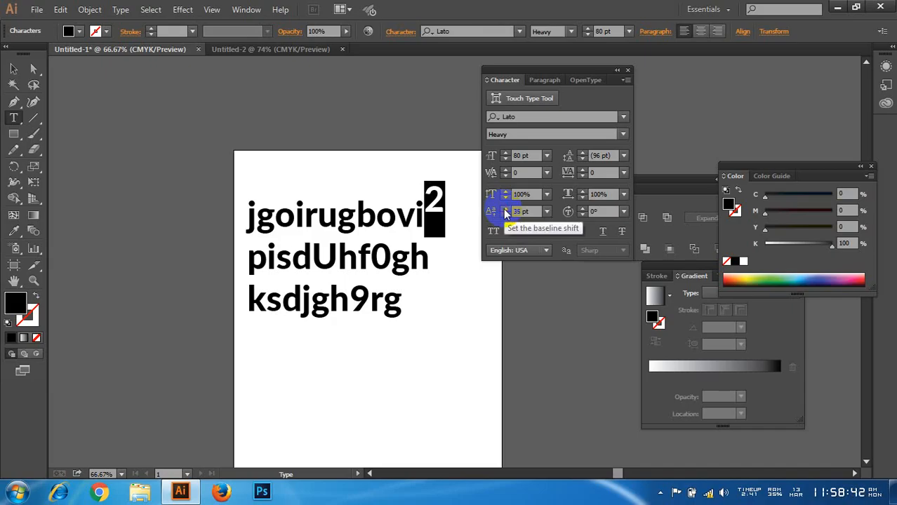
click(511, 213)
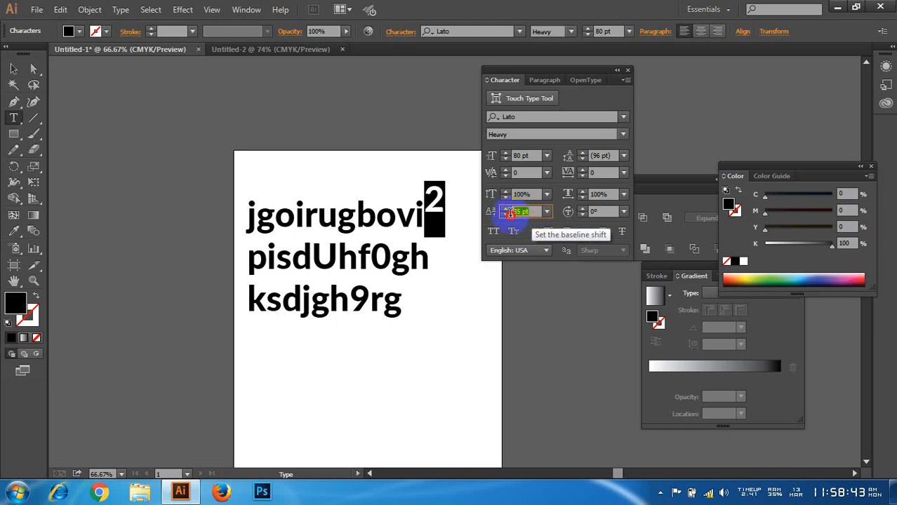
text(0)
key(Return)
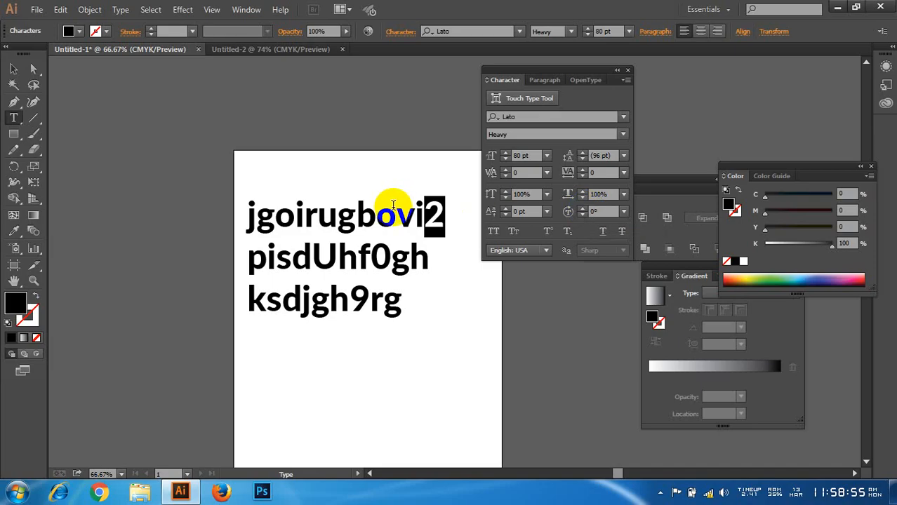
Step: Rotate the "g" in the first line to 54° and -53°, and delete the letter
click(365, 218)
drag(366, 218, 341, 216)
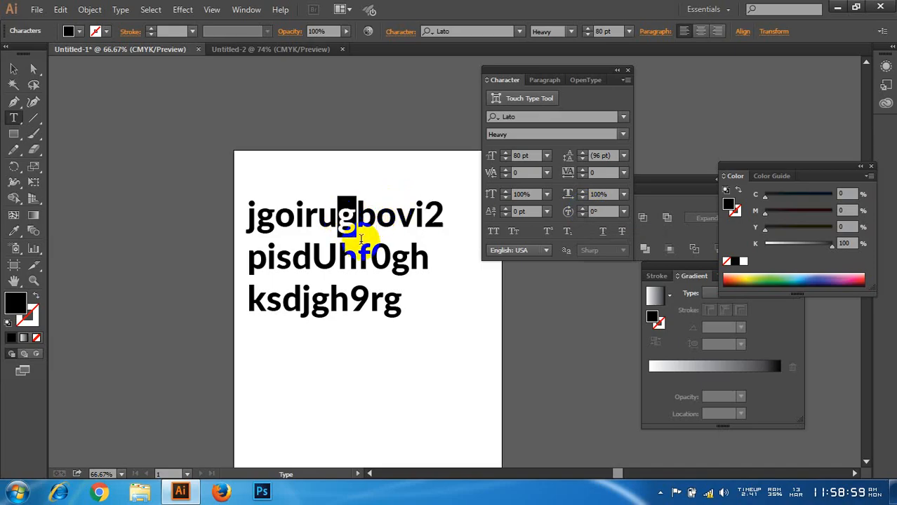
click(583, 211)
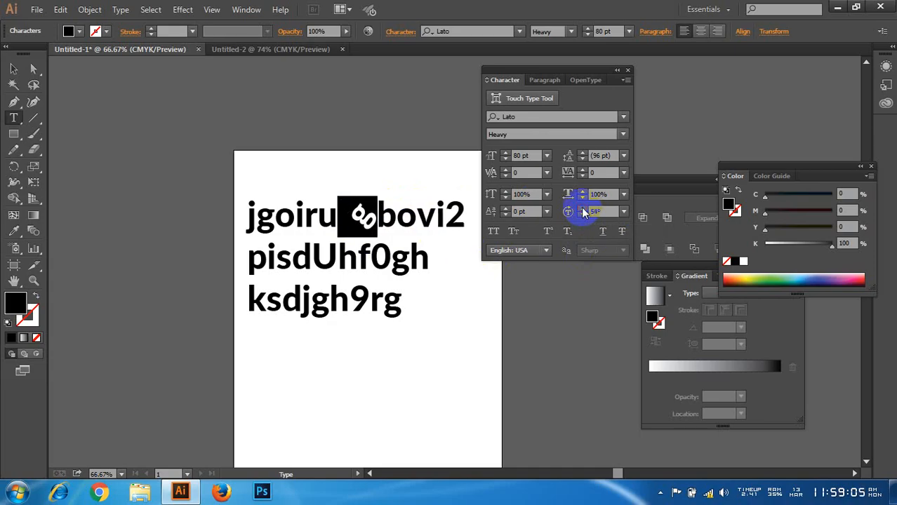
click(580, 215)
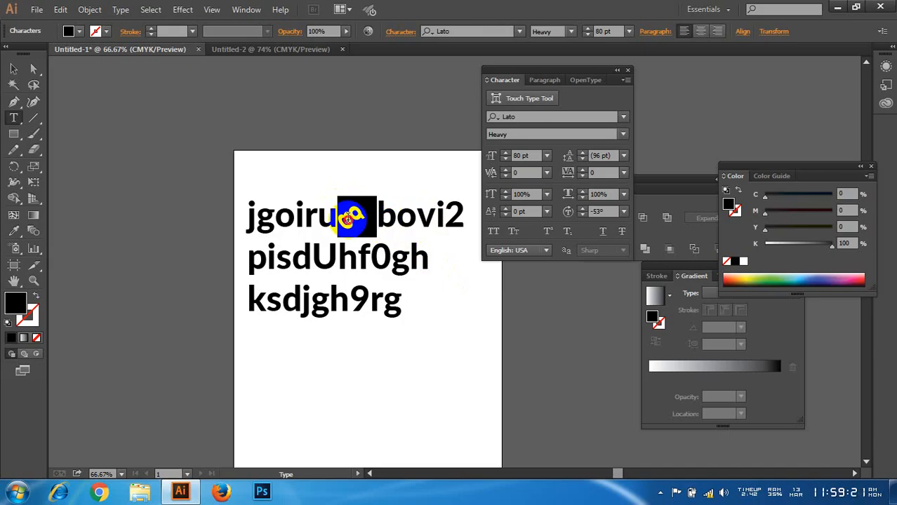
key(BackSpace)
click(13, 68)
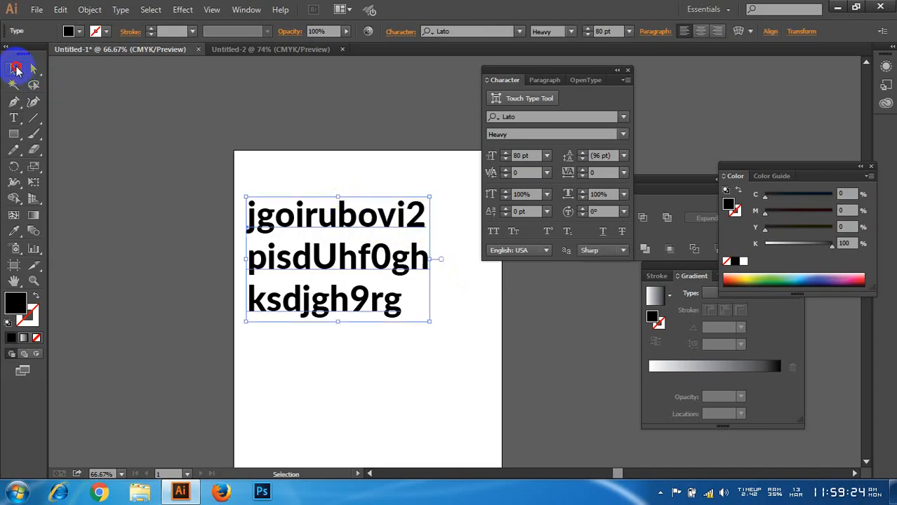
Step: Turn All Caps on and off for the whole text, and do the same with Small Caps
click(494, 232)
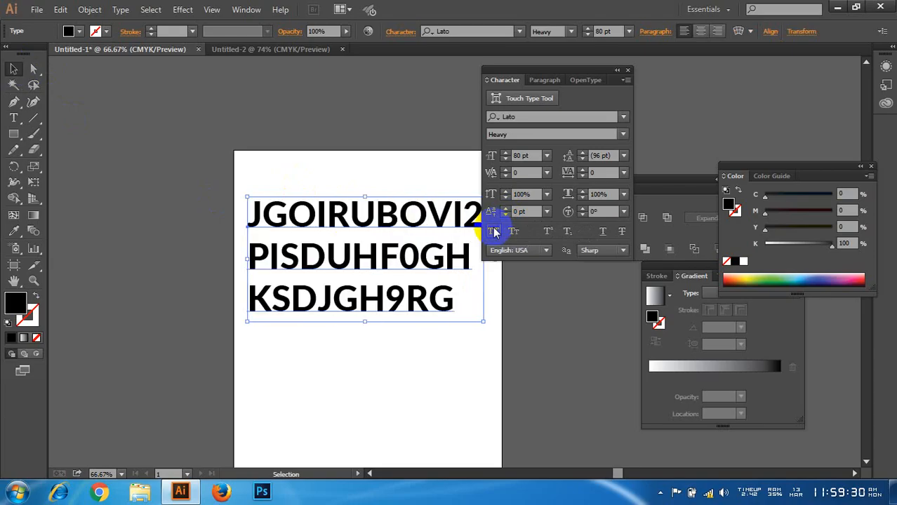
click(495, 231)
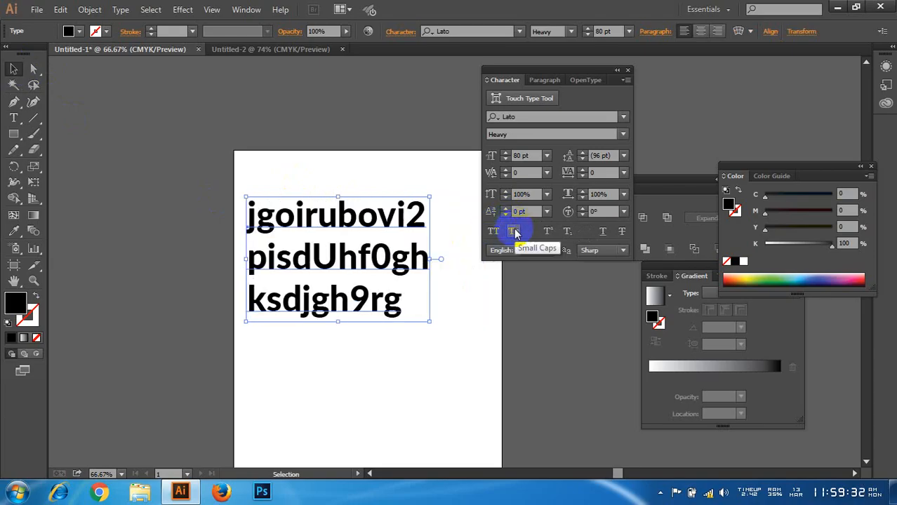
click(514, 232)
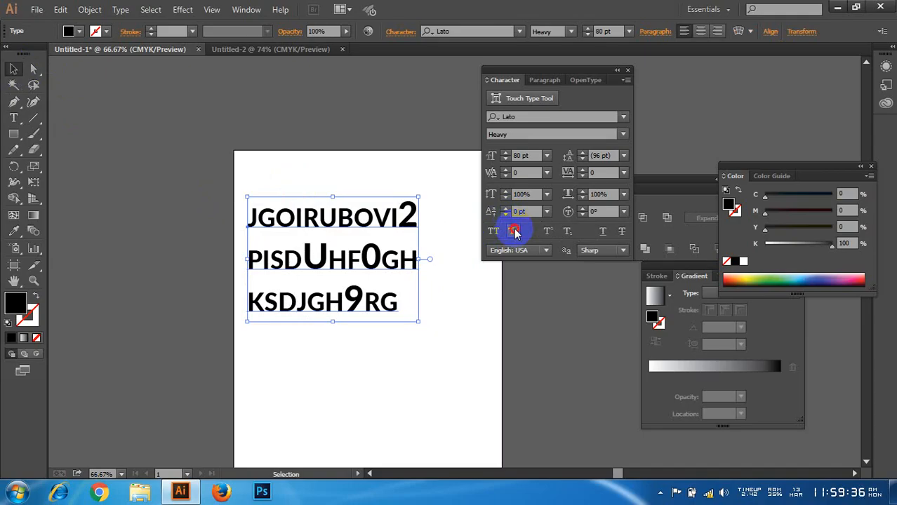
click(514, 232)
Step: Switch the whole text back and forth between All Caps and Small Caps, and clear the caps formatting
click(493, 233)
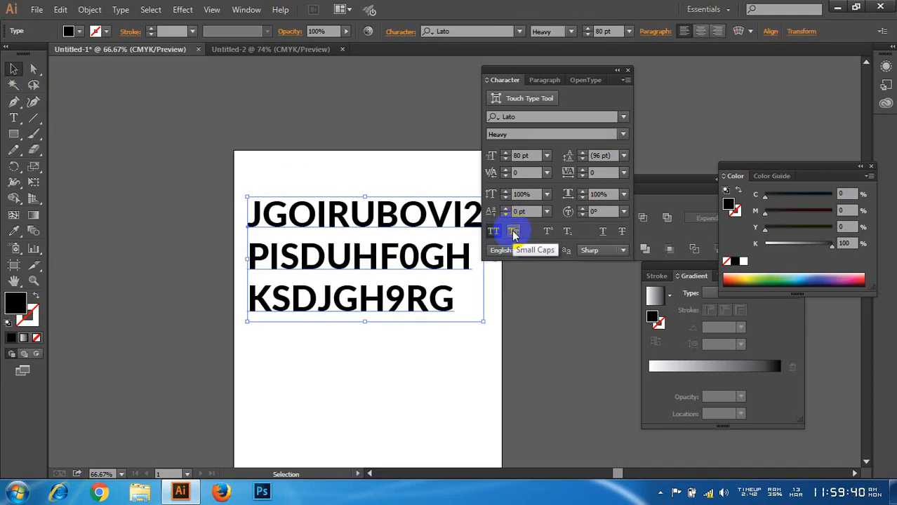
click(514, 232)
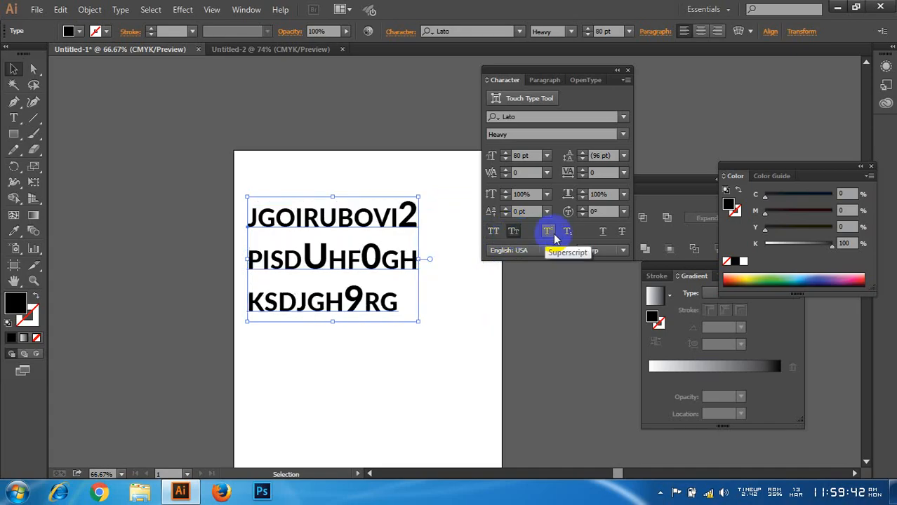
click(493, 232)
click(515, 232)
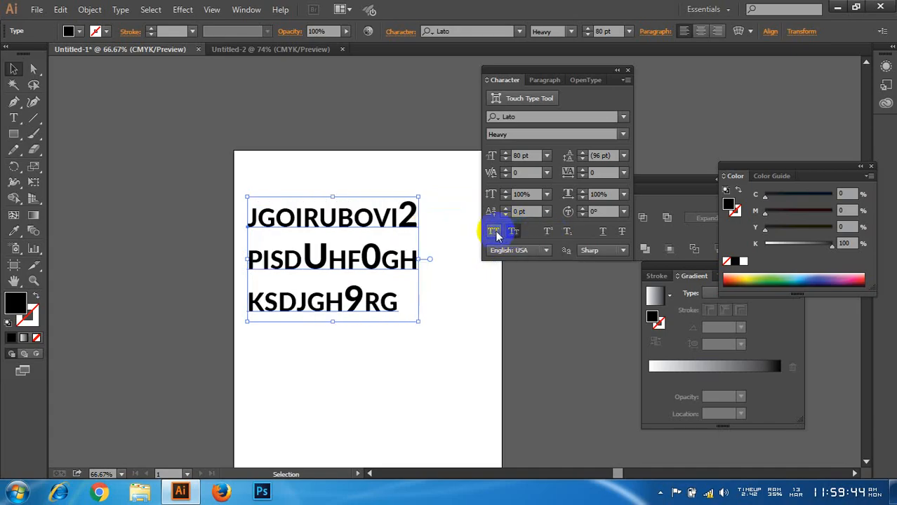
click(493, 232)
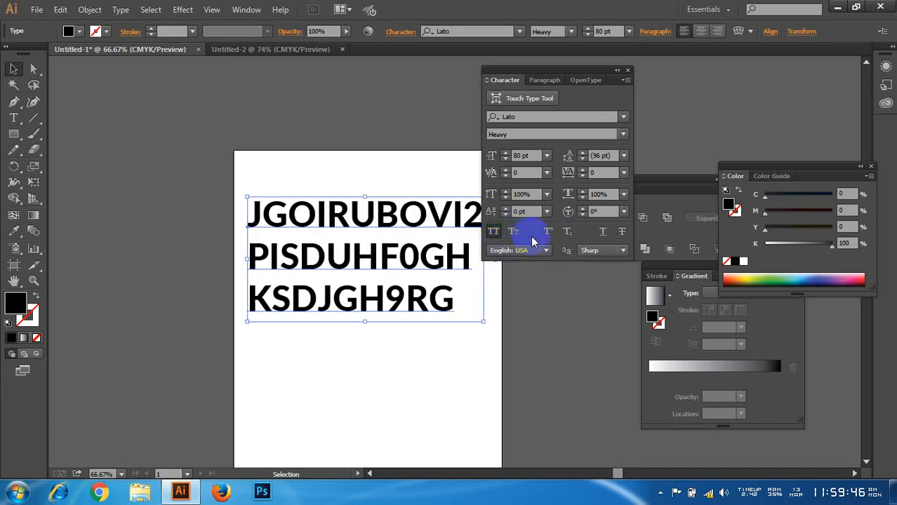
click(494, 231)
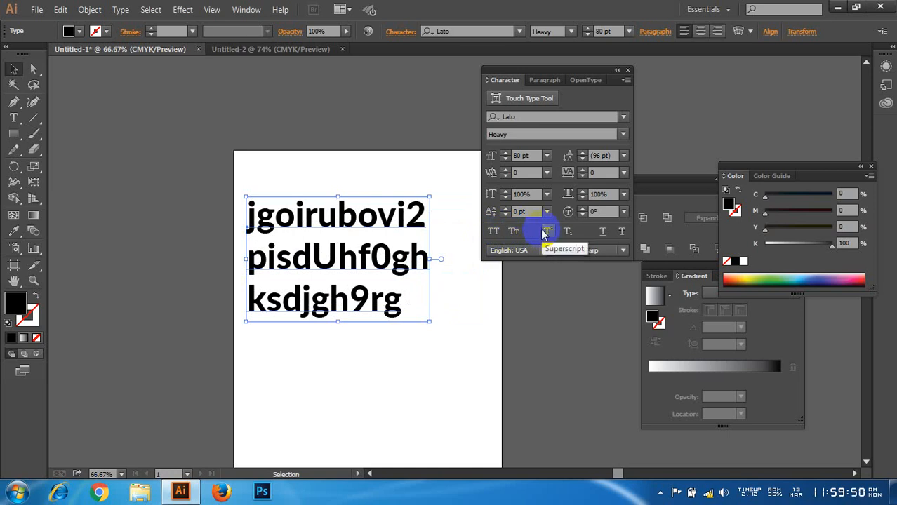
Step: Select the "2" in the first line and turn Superscript and Subscript on and off for it
double_click(416, 210)
mouse_move(426, 214)
mouse_down()
mouse_move(405, 211)
mouse_move(425, 210)
mouse_up()
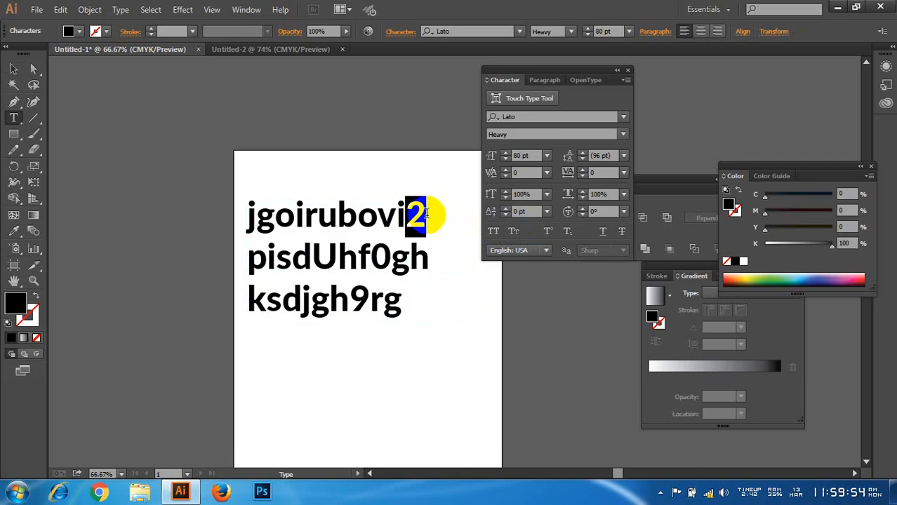
click(548, 233)
click(547, 233)
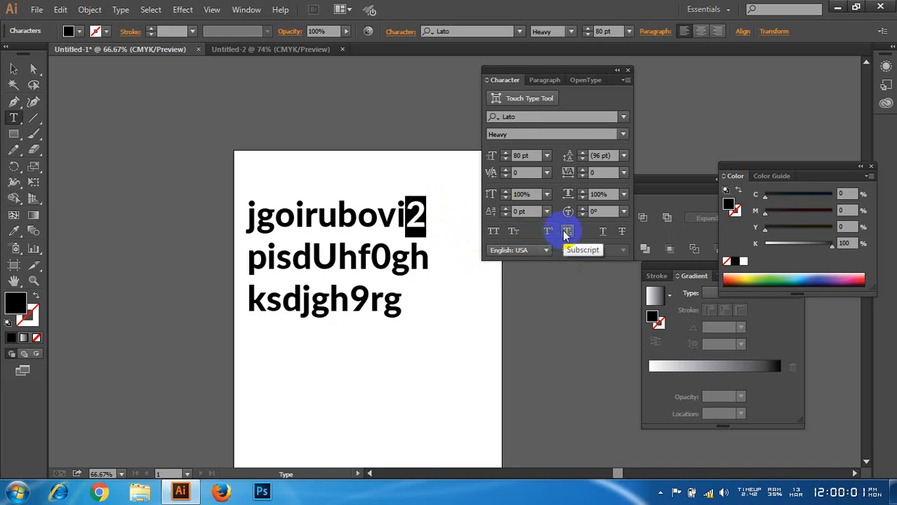
click(565, 234)
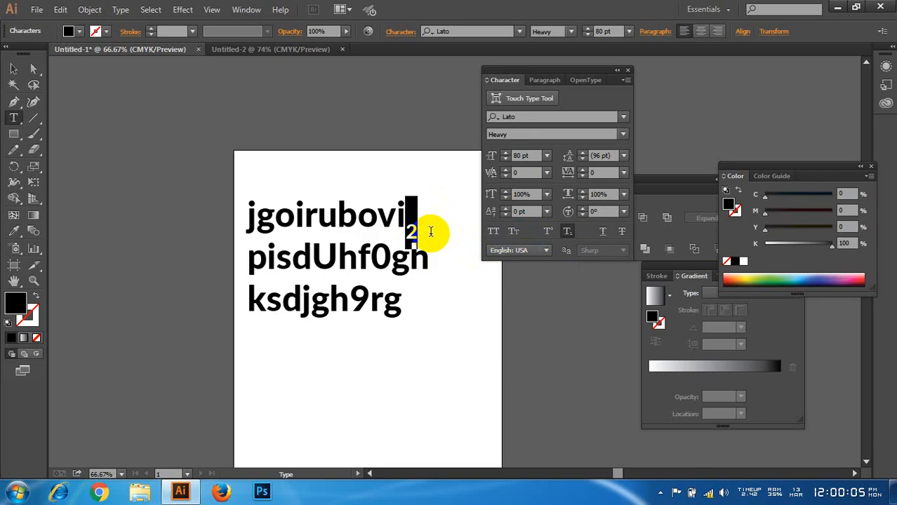
click(567, 233)
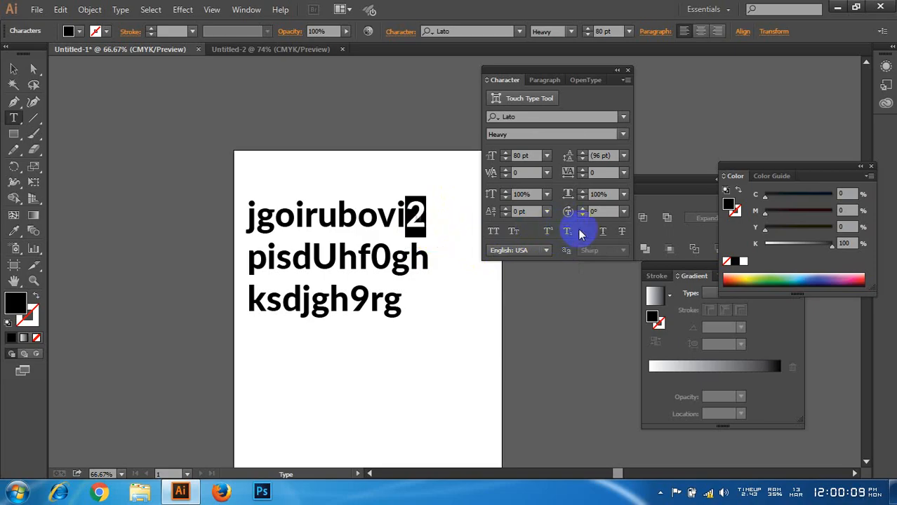
Step: Underline the "2" at the end of the first line and deselect the text
click(601, 234)
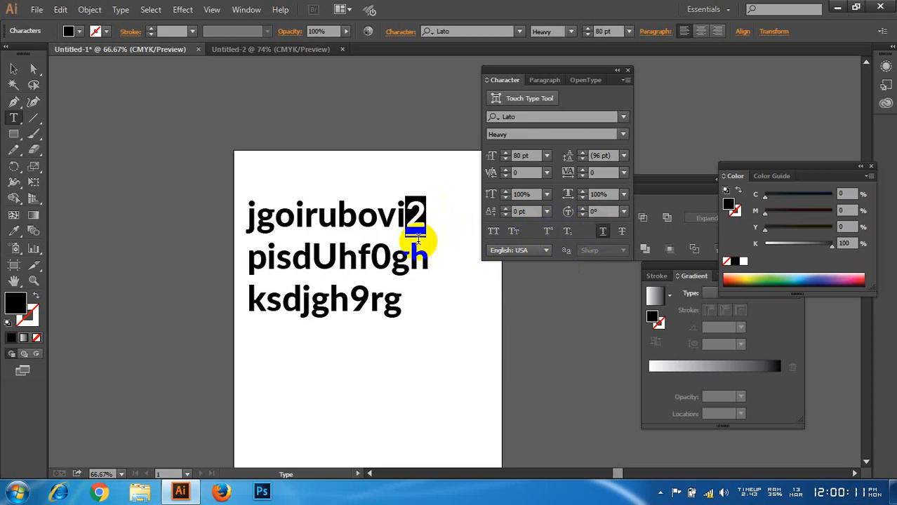
double_click(303, 218)
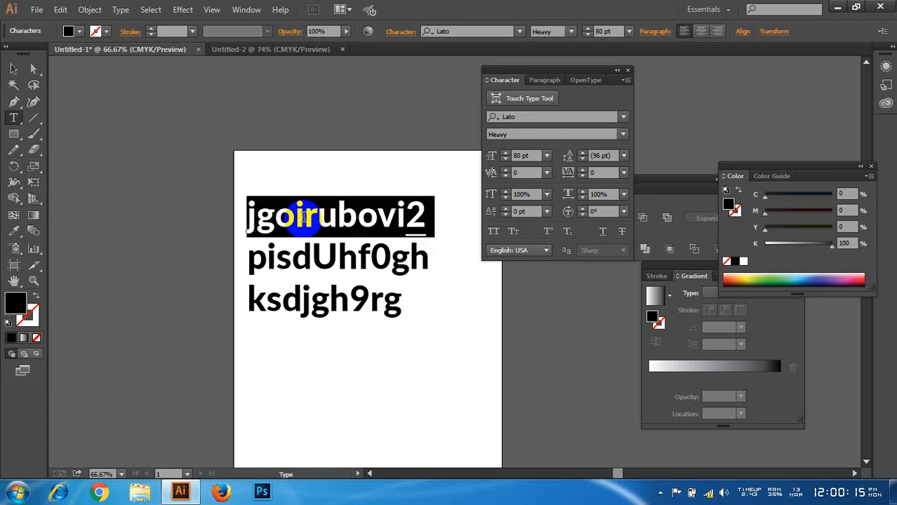
click(13, 70)
click(236, 157)
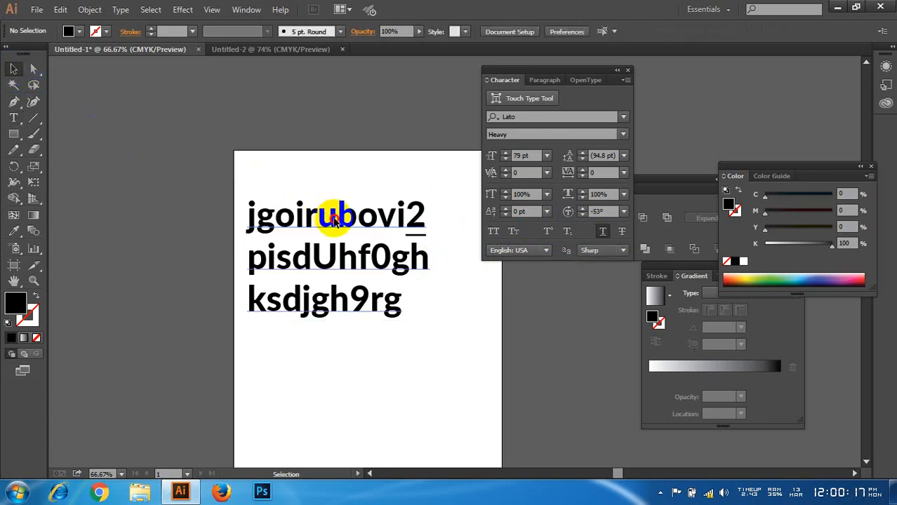
Step: Select the whole text object, toggle its underline on and off, and apply Strikethrough to it
click(335, 219)
click(604, 232)
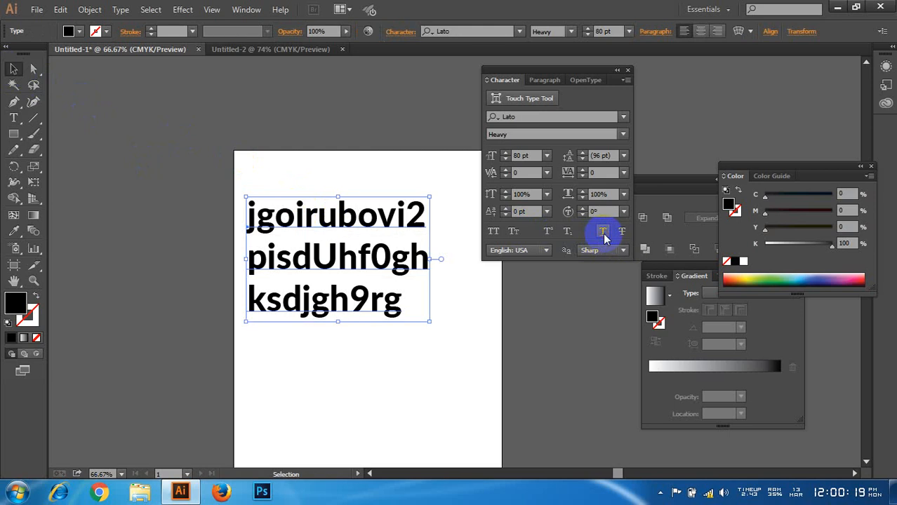
click(604, 233)
click(604, 234)
click(605, 234)
click(605, 234)
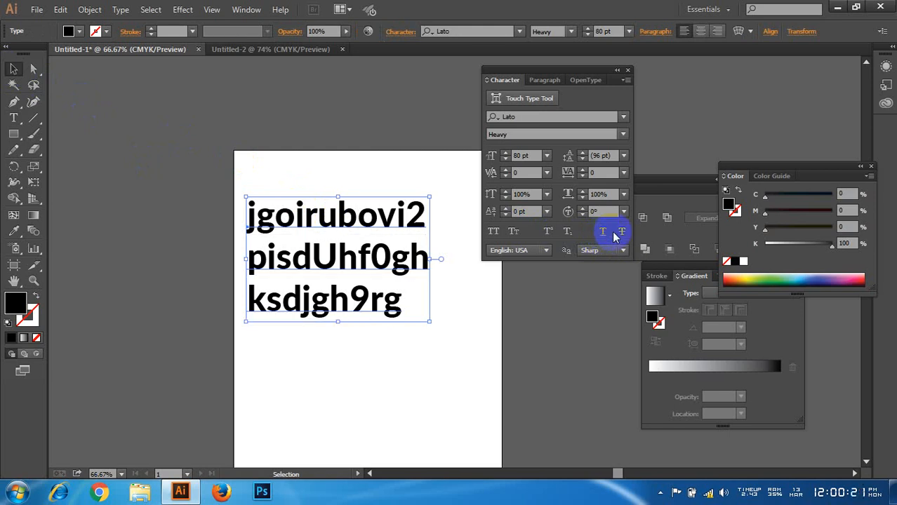
click(621, 233)
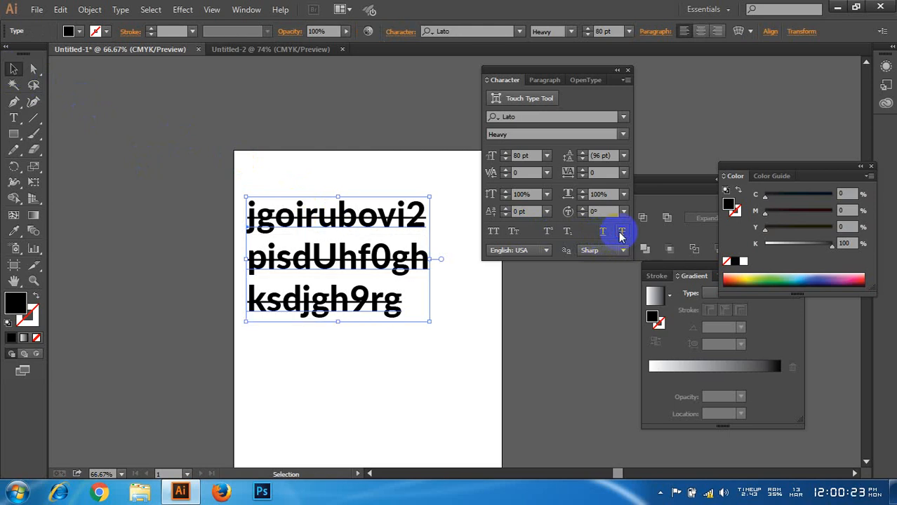
Step: Toggle the text object's strikethrough and leave it off, then select the whole text and delete it from the artboard
click(621, 233)
click(622, 233)
click(621, 233)
click(467, 309)
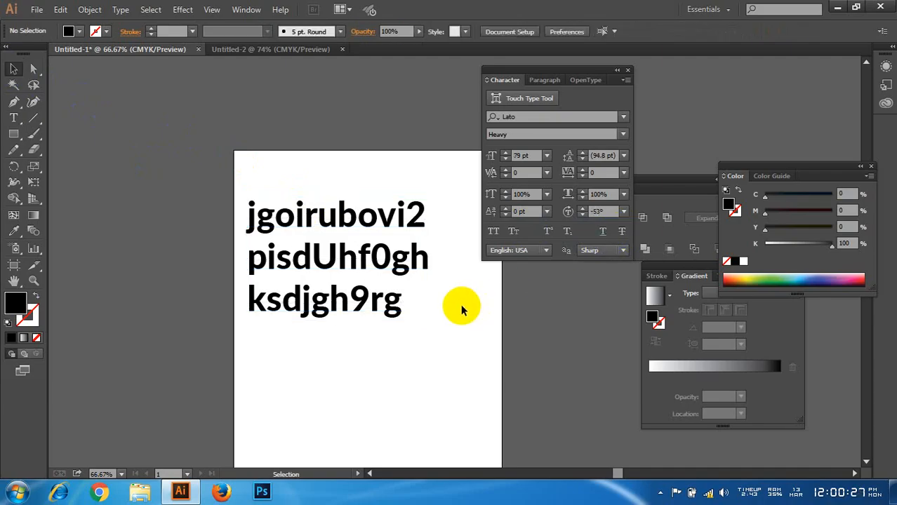
drag(281, 175, 428, 358)
key(Delete)
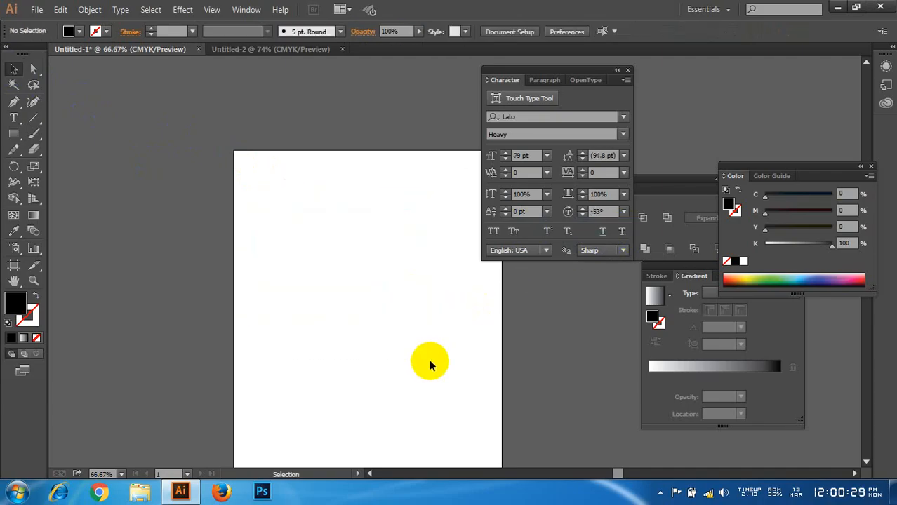
Step: Draw a large, roughly square area-type frame on the empty artboard and enter the filler text "xjkfhbgierbguv ijdf89bv"
drag(526, 76, 568, 79)
scroll(405, 328, up, 1)
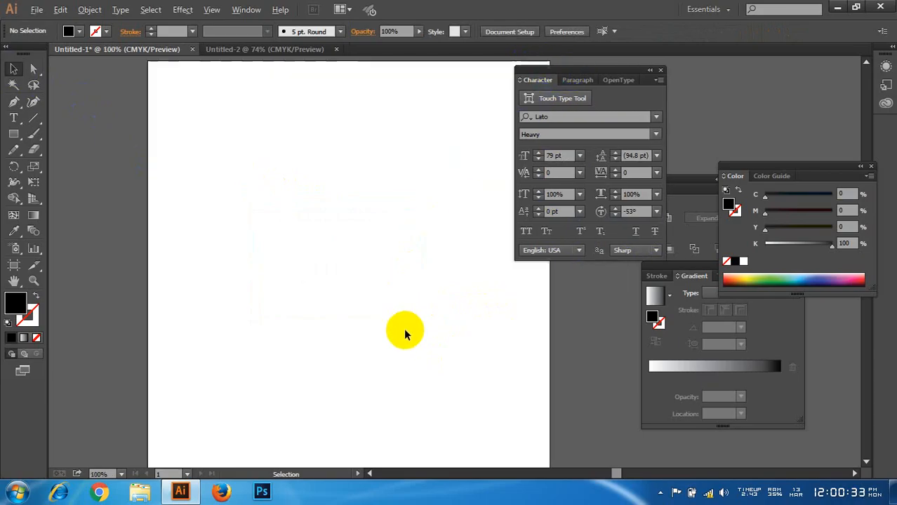
key(space)
click(13, 117)
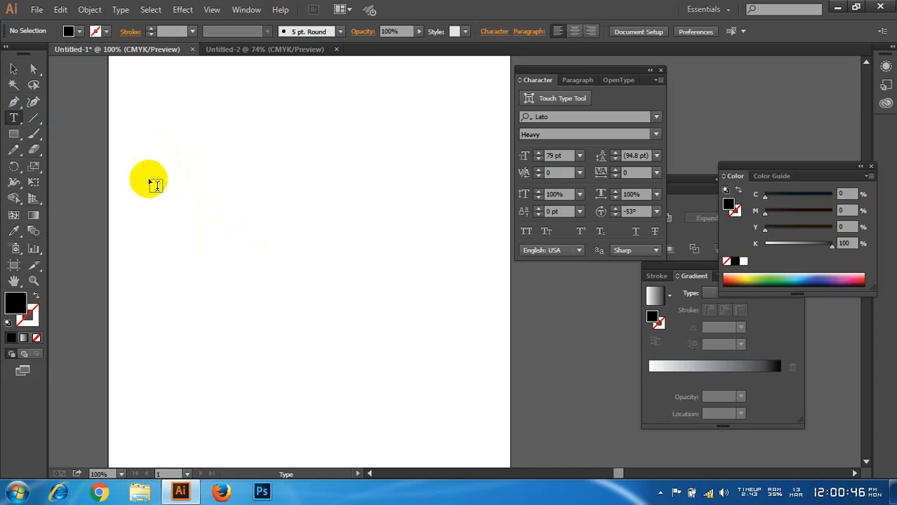
drag(182, 145, 435, 407)
text(xjkfhbgierb)
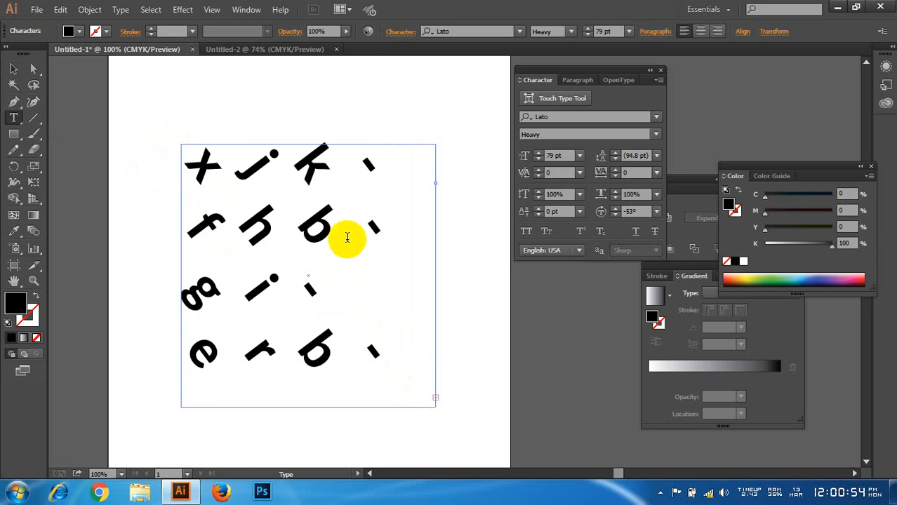
Step: Select all the text in the frame and set its character rotation to 0°
click(314, 224)
key(ctrl+a)
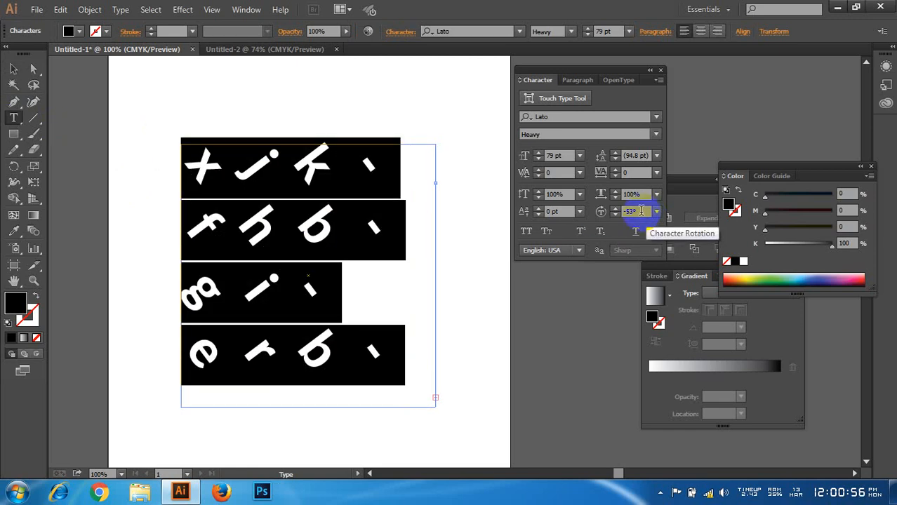
drag(641, 210, 616, 219)
text(0)
key(Return)
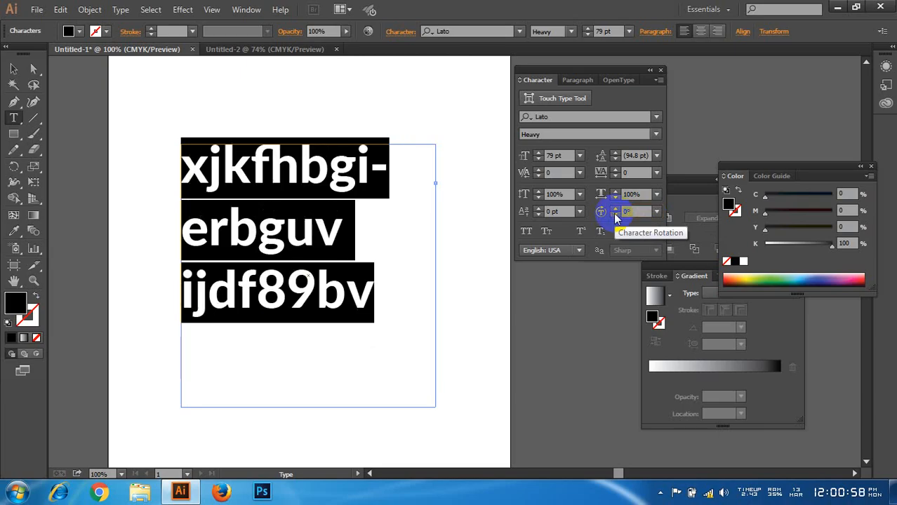
Step: Continue the filler text after "ijdf89bv" with "sdmgjbouibvoidr gy 08ghvieugh8nfuighe89h"
click(388, 296)
text(sdmgjbouib-)
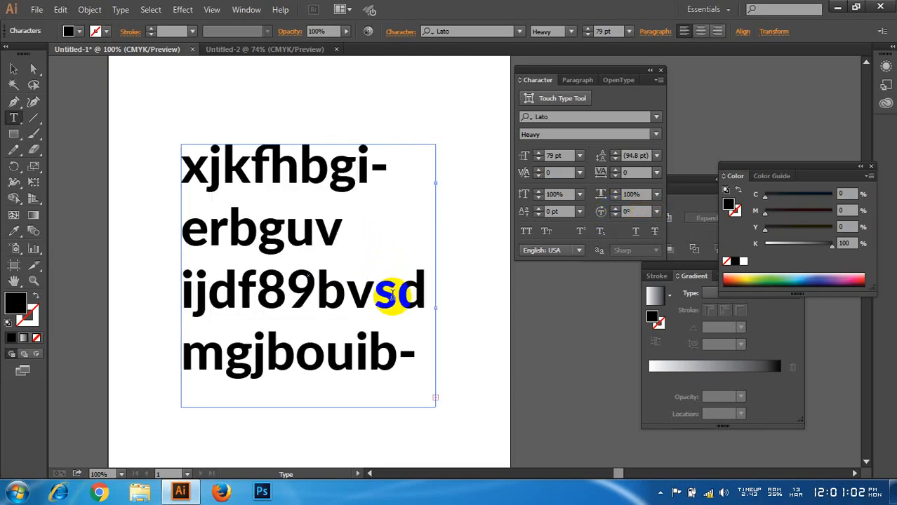
key(ctrl+s)
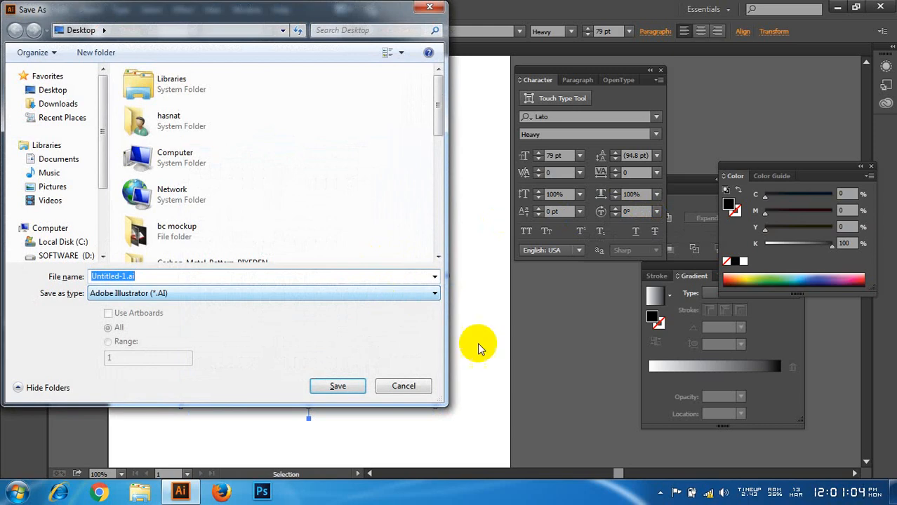
click(409, 383)
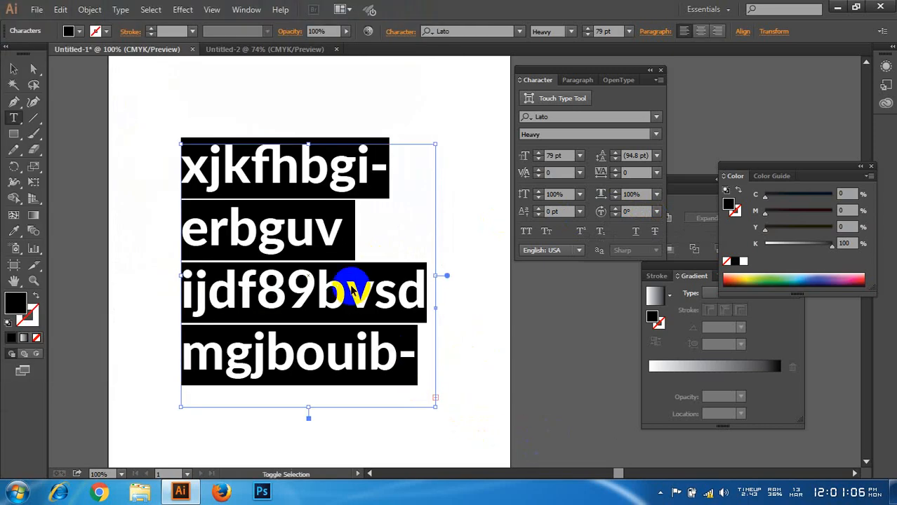
Step: Select all the text in the frame and reduce its font size to 31 pt
key(ctrl+shift+comma)
key(ctrl+shift+comma)
key(ctrl+shift+comma)
key(ctrl+shift+comma)
key(ctrl+shift+comma)
key(ctrl+shift+comma)
key(ctrl+shift+comma)
key(ctrl+shift+comma)
key(ctrl+shift+comma)
key(ctrl+shift+comma)
key(ctrl+shift+comma)
key(ctrl+shift+comma)
key(ctrl+shift+comma)
key(ctrl+shift+comma)
key(ctrl+shift+comma)
key(ctrl+shift+comma)
key(ctrl+shift+comma)
key(ctrl+shift+comma)
key(ctrl+shift+comma)
key(ctrl+shift+comma)
key(ctrl+shift+comma)
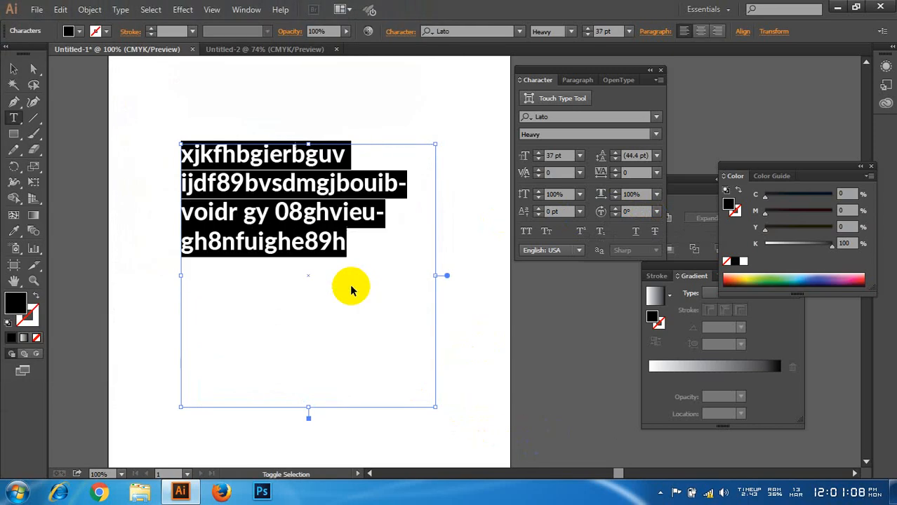
key(ctrl+shift+comma)
key(ctrl+shift+comma)
key(ctrl+shift+comma)
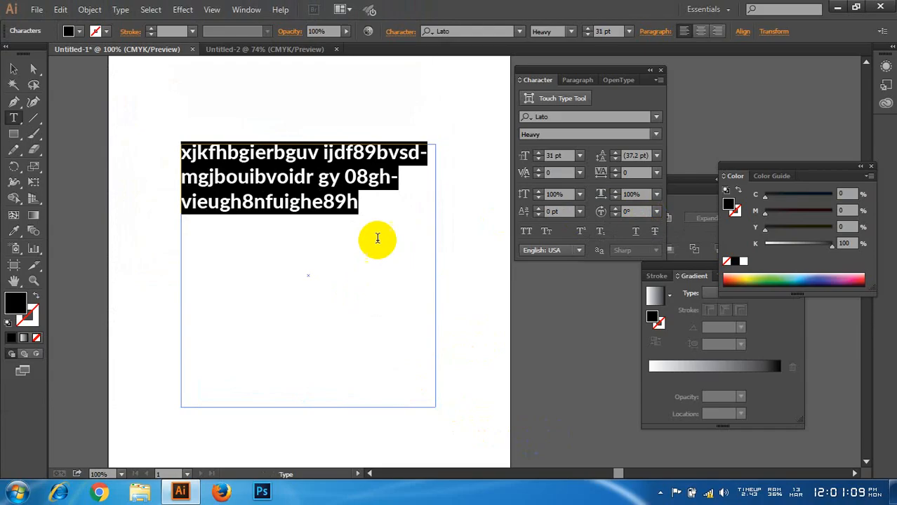
Step: Add more filler text at the end, from "zdjhfb" through "ebryvryhgih", until it fills the frame down to its last line
click(366, 205)
text(zdjhfbvosvub kds gu 89ivubnxcjkbgivuf)
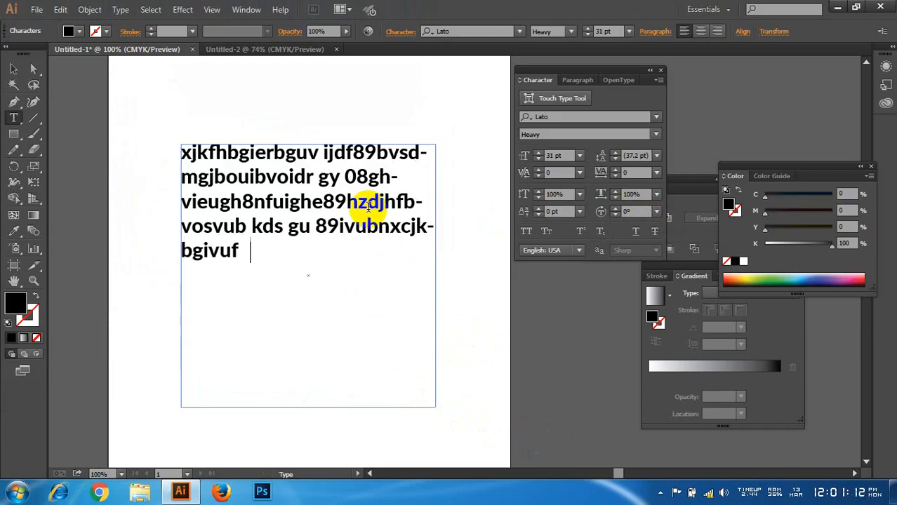
key(BackSpace)
text(bjckxvuifbjkg oidgh8orei)
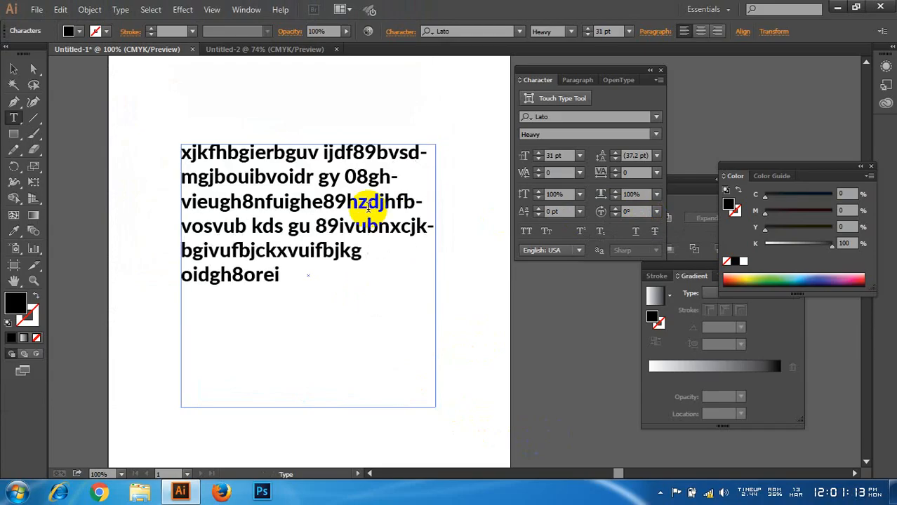
text(ghufbcghr8egyo9bvjbhgoeru8yt go)
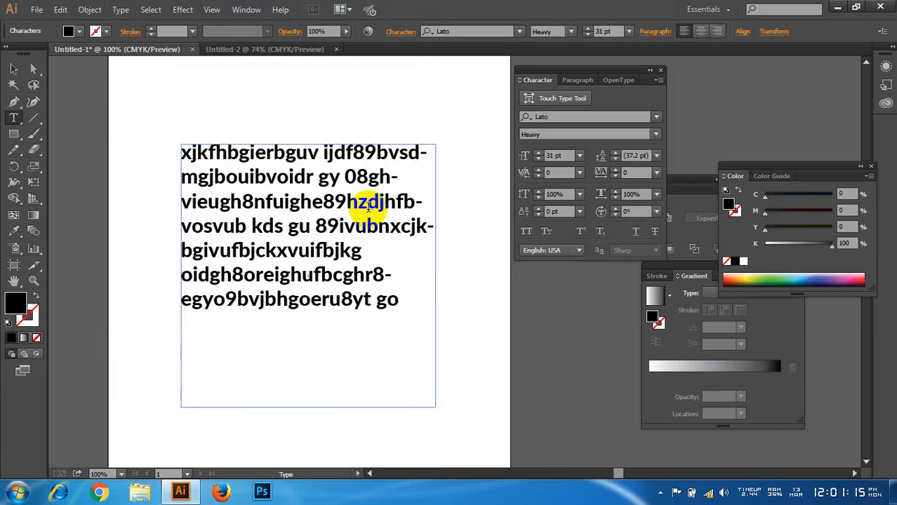
text(riioguerh 8t7 yhgbfiogher8oygigbcbvkju)
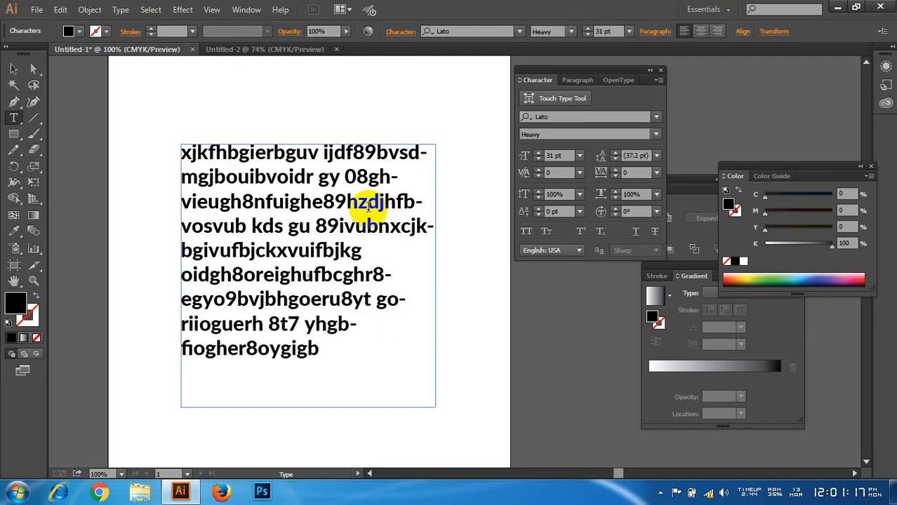
text(dfgrt87e4tygh8uery0t89yebv)
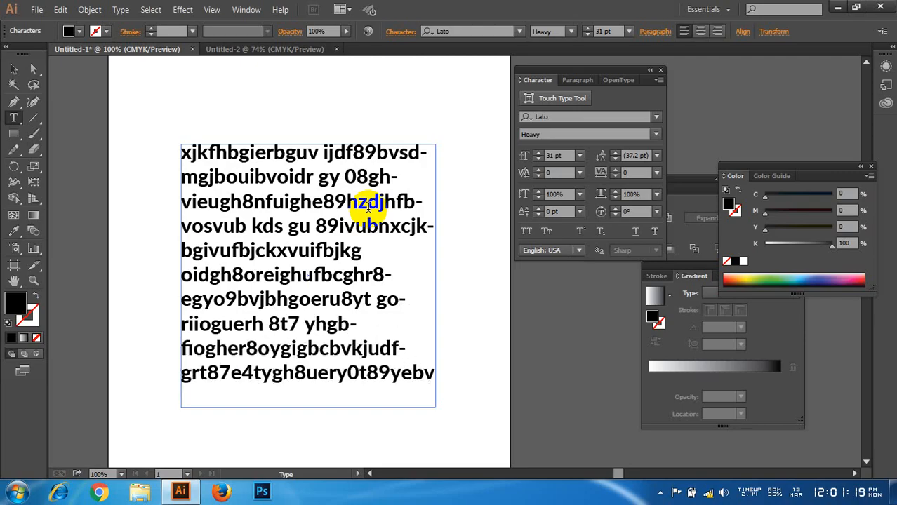
text(8rhoriuety08ebryvryh)
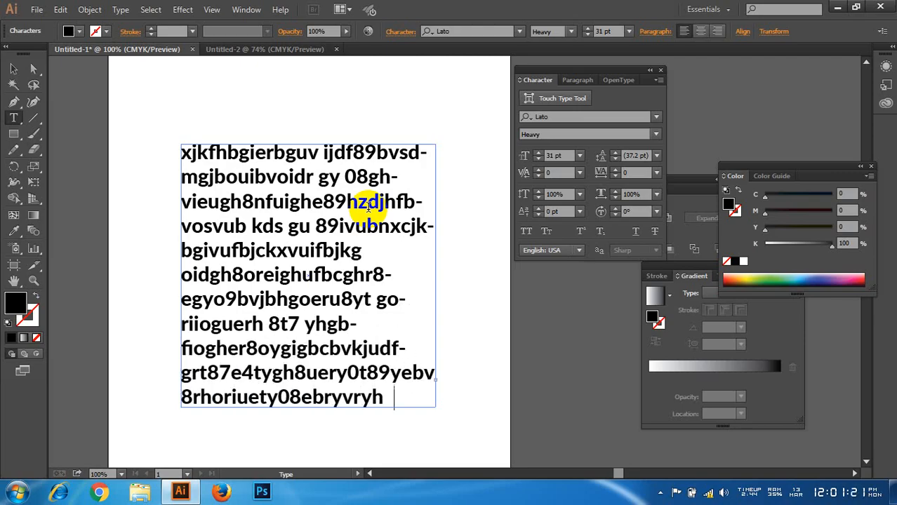
text(gih)
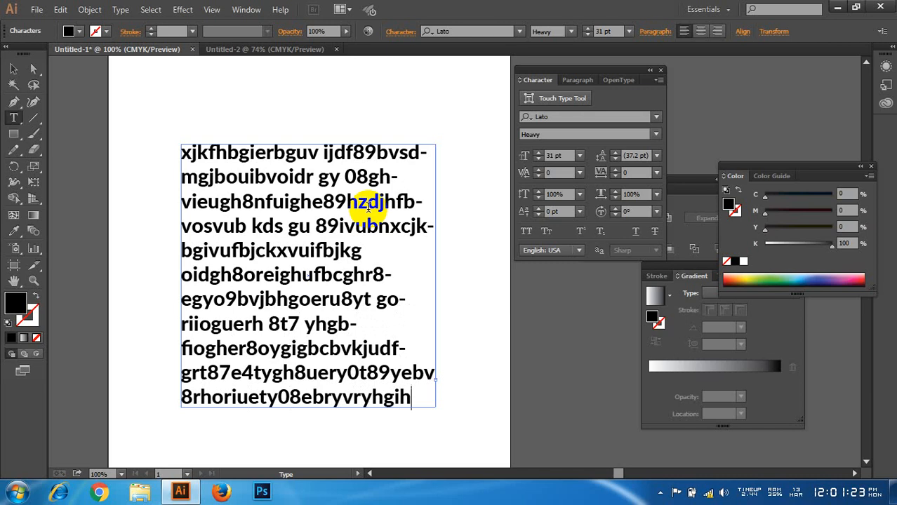
click(659, 492)
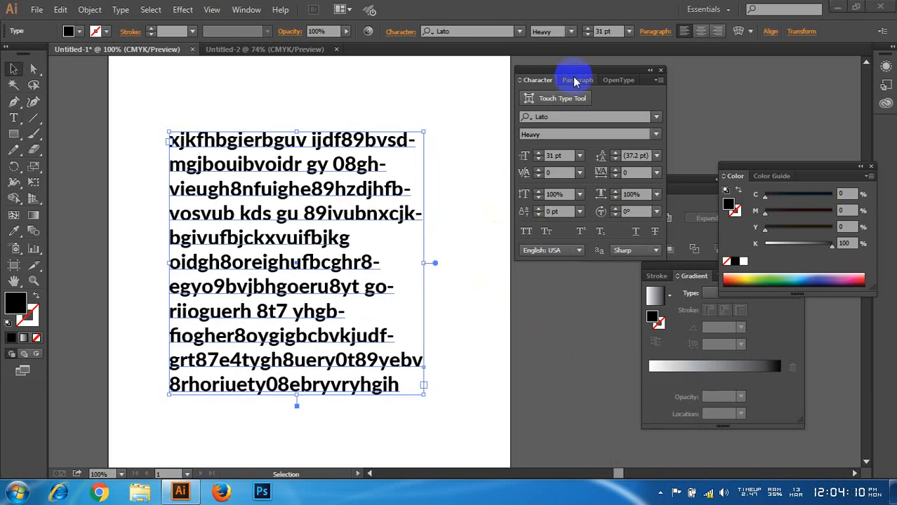
Step: Try the center, right and all four justify paragraph alignments on the text frame, and return it to Align left
click(578, 83)
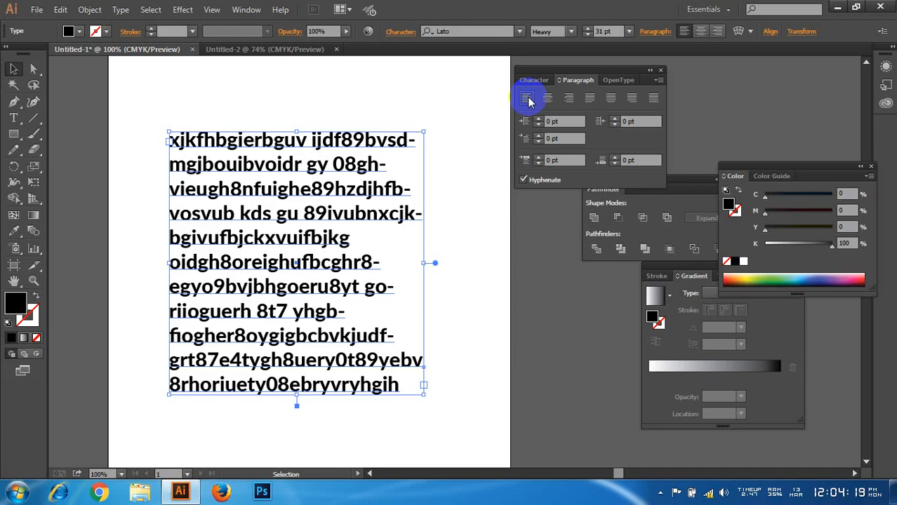
click(548, 99)
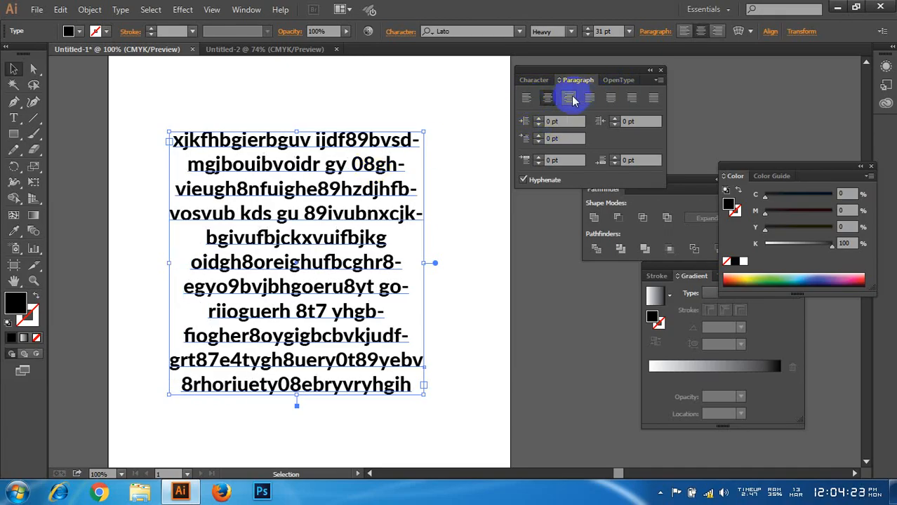
click(572, 99)
click(589, 99)
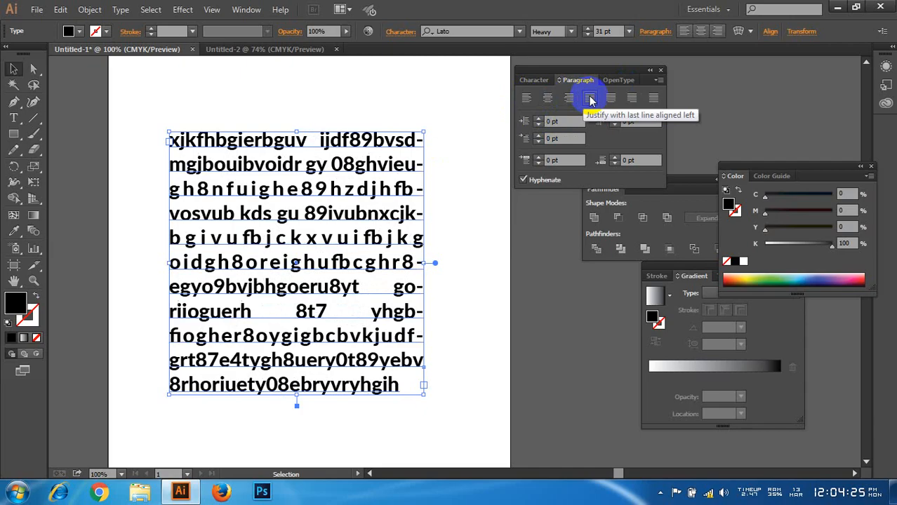
click(611, 99)
click(631, 99)
click(653, 99)
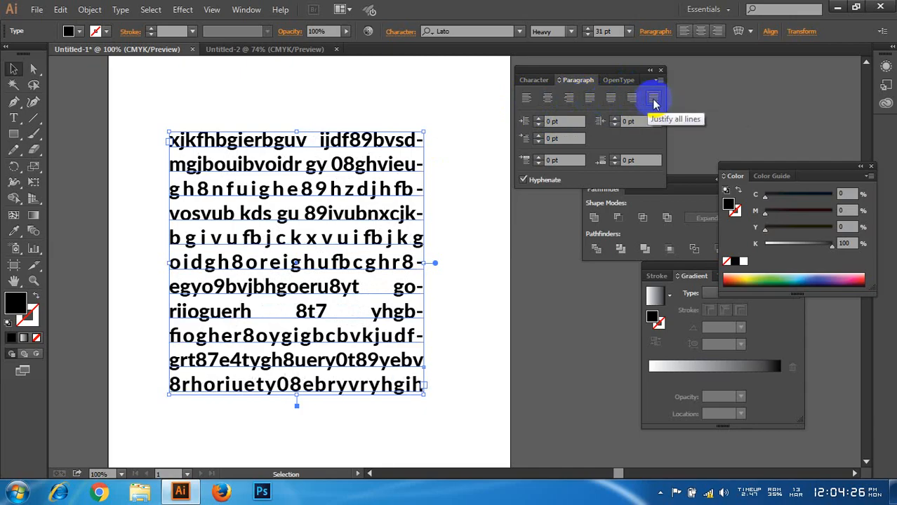
click(528, 99)
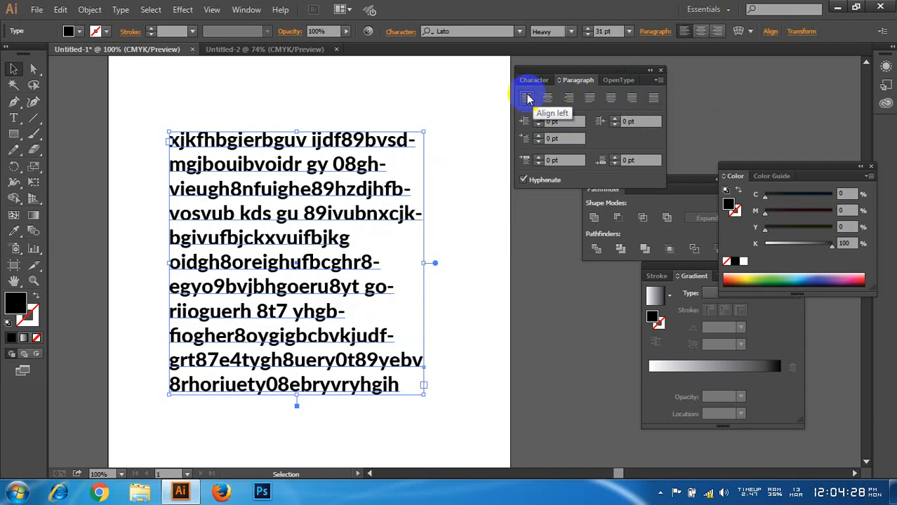
Step: Justify the paragraph with its last line centered, and switch it back to left alignment
click(611, 99)
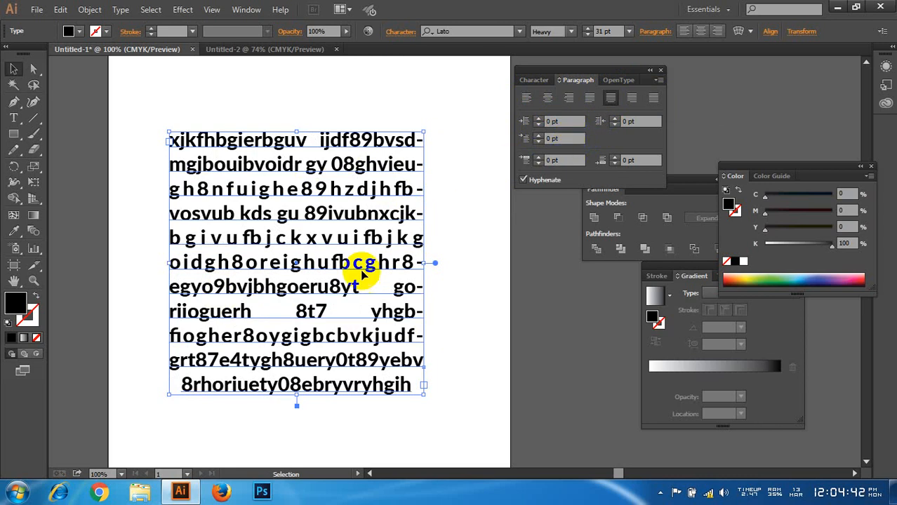
mouse_move(199, 312)
mouse_down()
mouse_move(179, 315)
mouse_move(176, 326)
mouse_move(215, 319)
mouse_up()
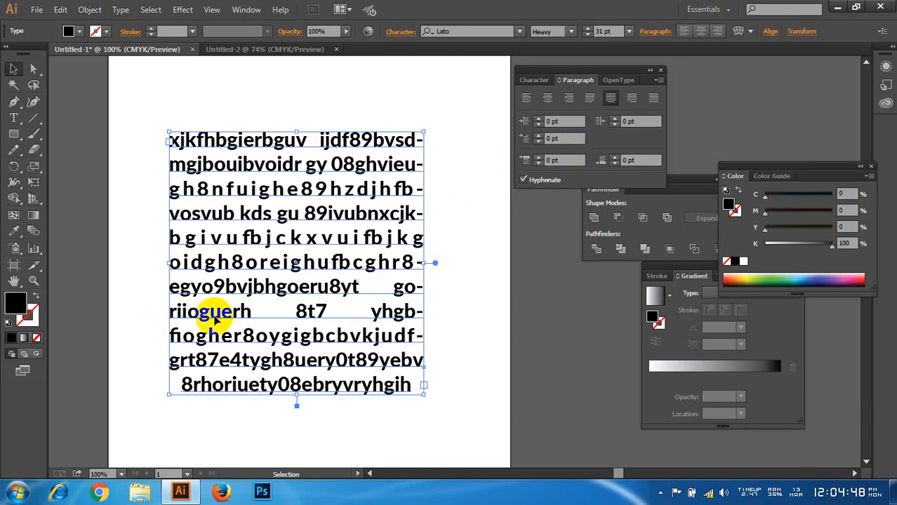
click(528, 99)
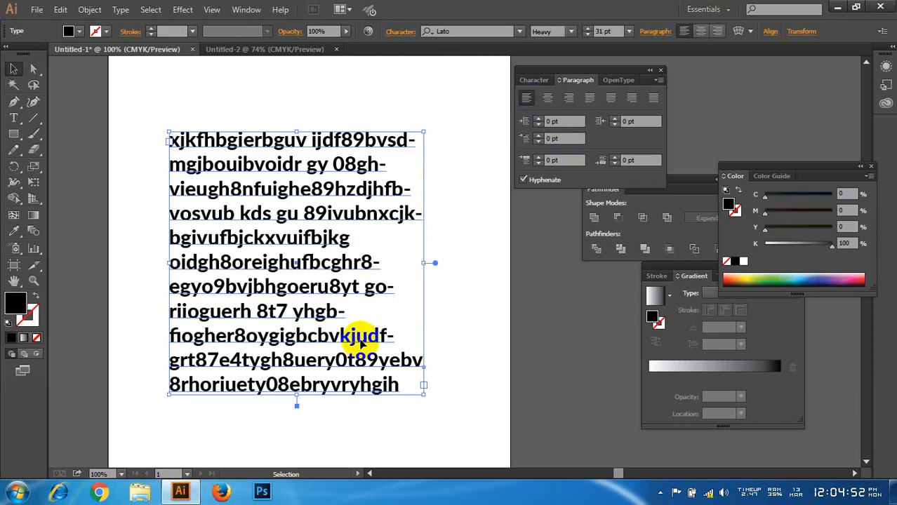
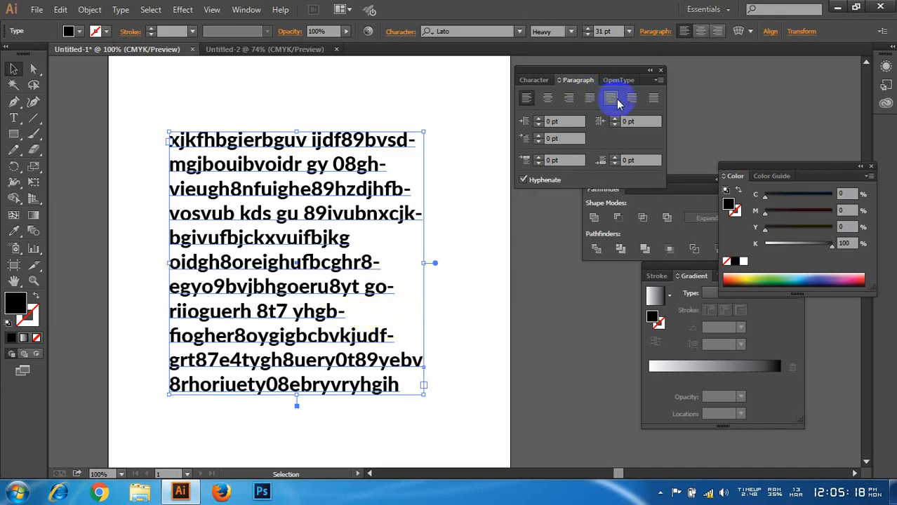
Step: Try justifying the text block with the last line centered and with all lines justified, and return it to left alignment
click(629, 99)
click(611, 98)
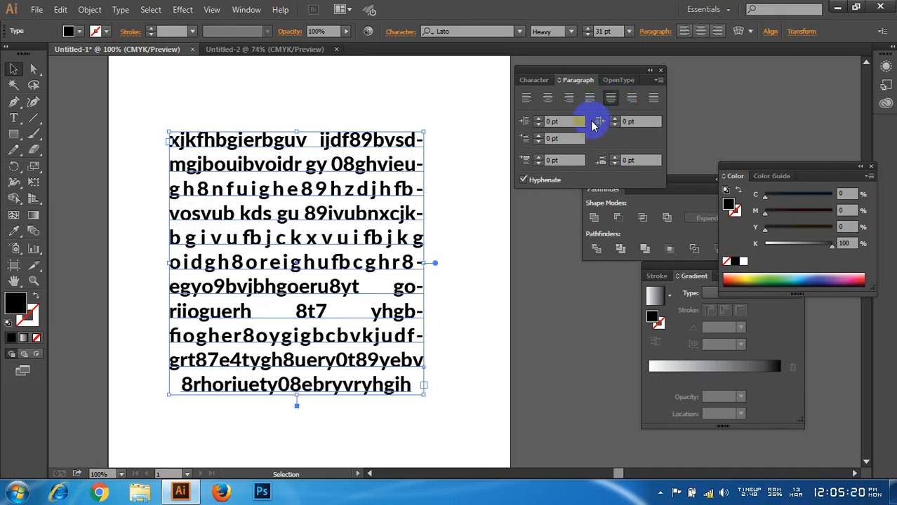
click(653, 101)
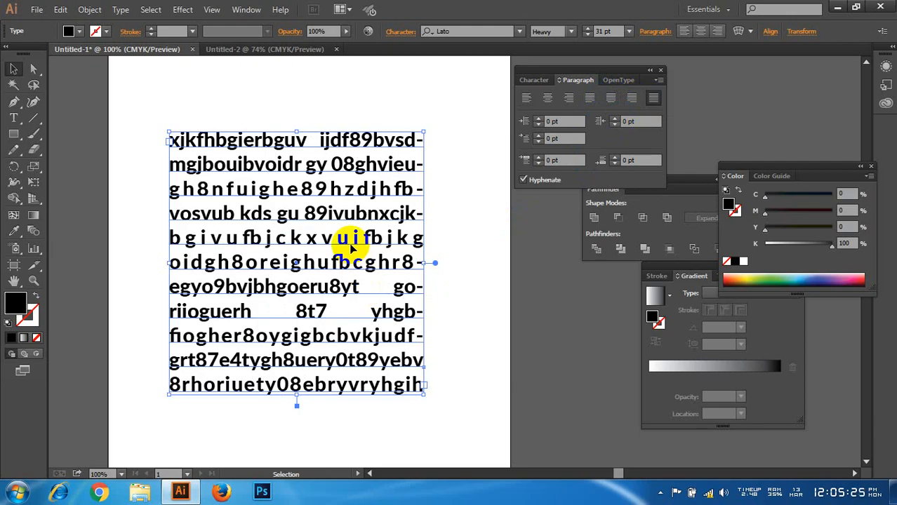
click(525, 98)
Step: View the text block's OpenType, paragraph and character settings, and shift the block slightly up and to the left on the artboard
click(618, 81)
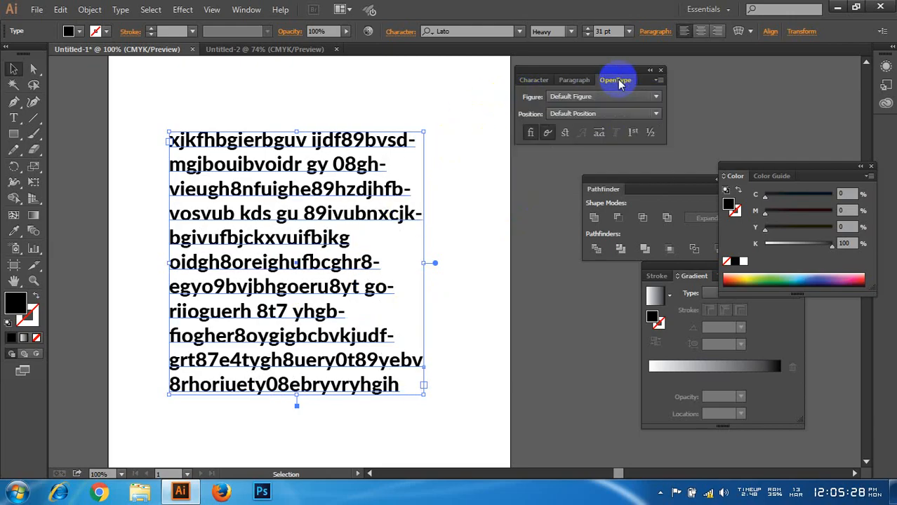
click(573, 82)
click(535, 80)
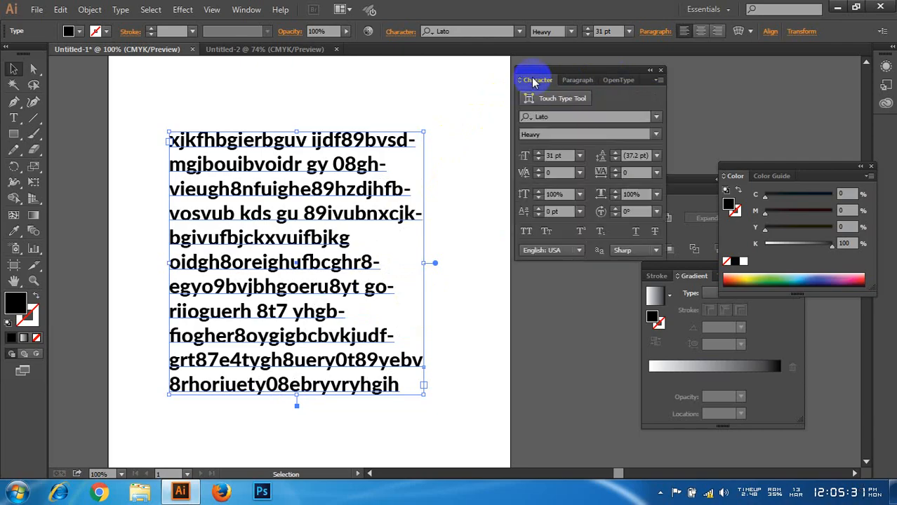
drag(290, 135, 275, 115)
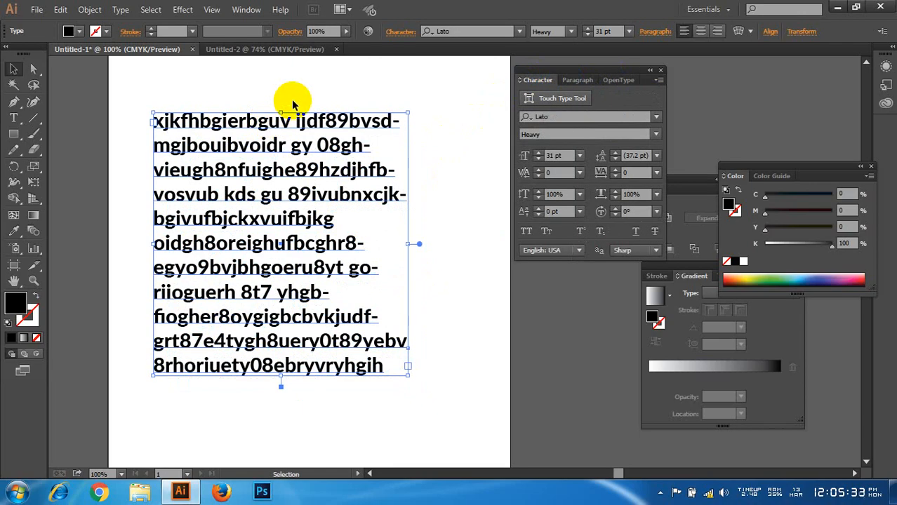
Step: Display the Glyphs palette over the upper part of the artboard and start a new point-type line in the empty area beside the text block
click(245, 9)
mouse_move(394, 383)
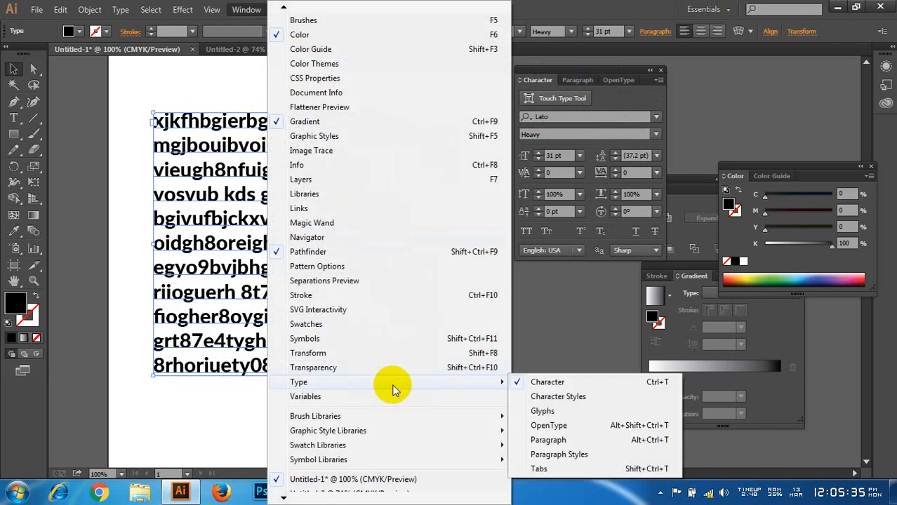
click(568, 413)
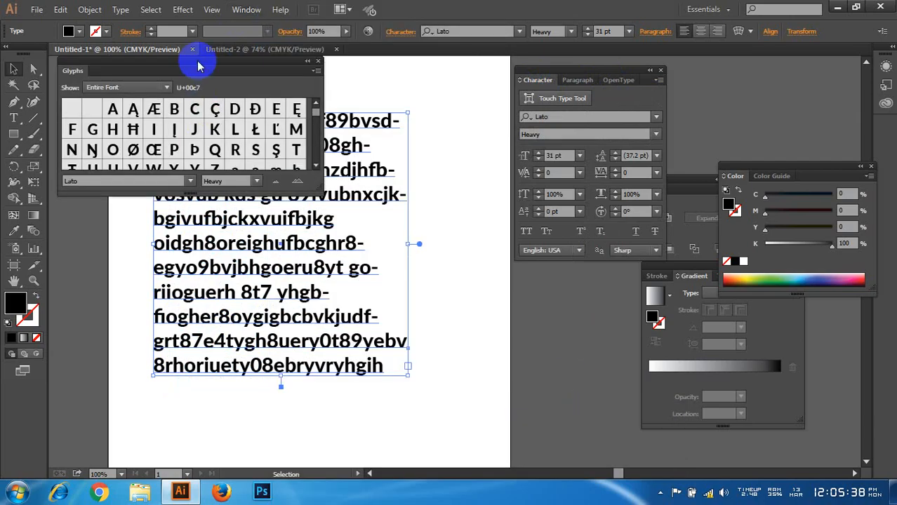
drag(196, 64, 203, 82)
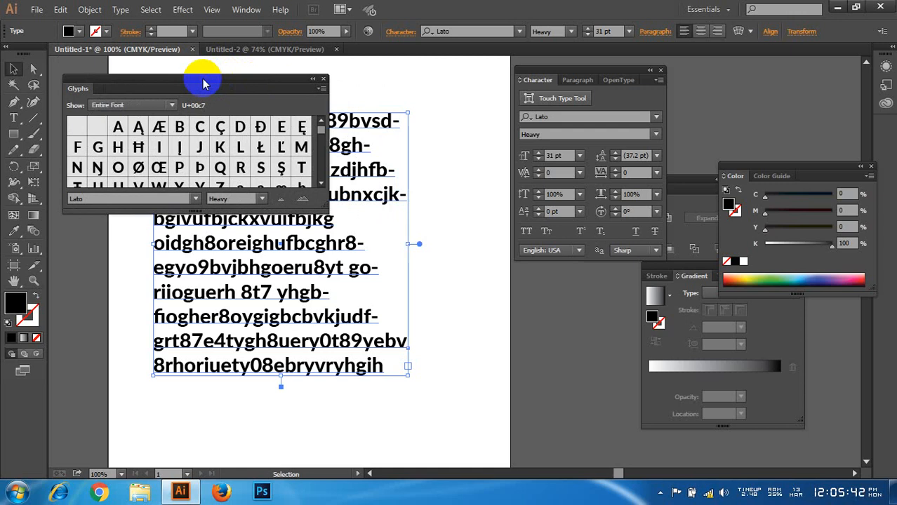
click(13, 118)
click(460, 242)
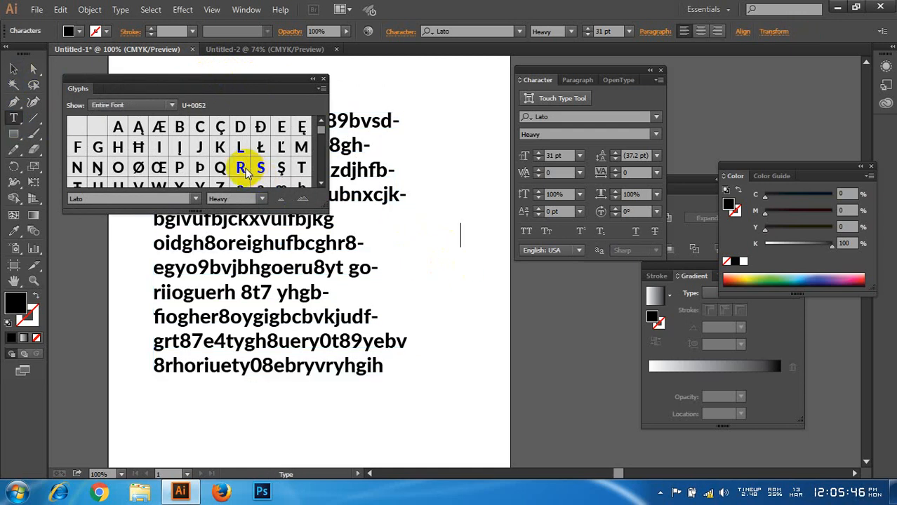
Step: Examine the entire Lato Heavy glyph set, including its symbols, circled numbers, fractions and accented letters
scroll(242, 160, down, 2)
scroll(317, 135, down, 3)
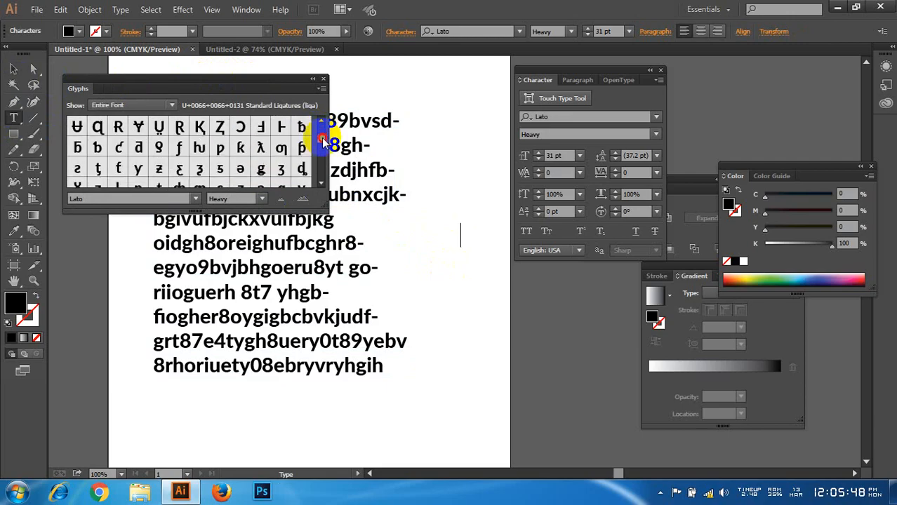
scroll(280, 151, down, 3)
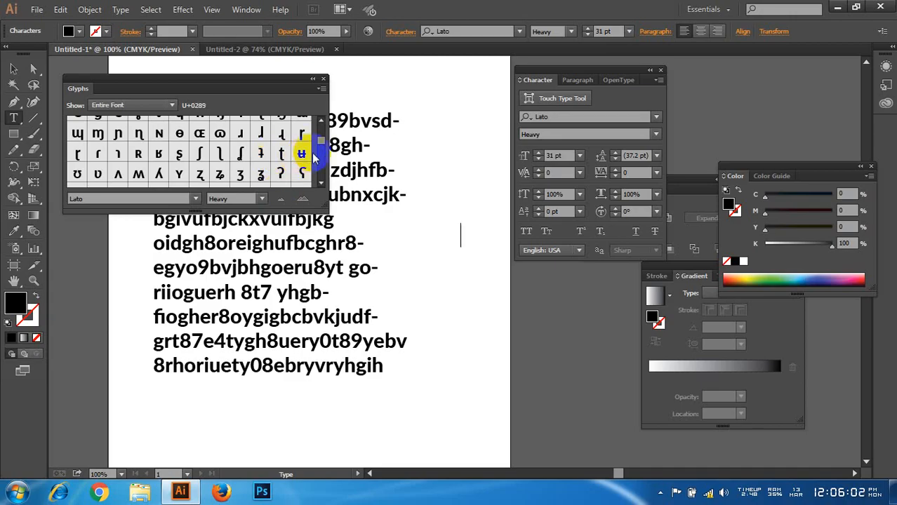
drag(321, 141, 322, 149)
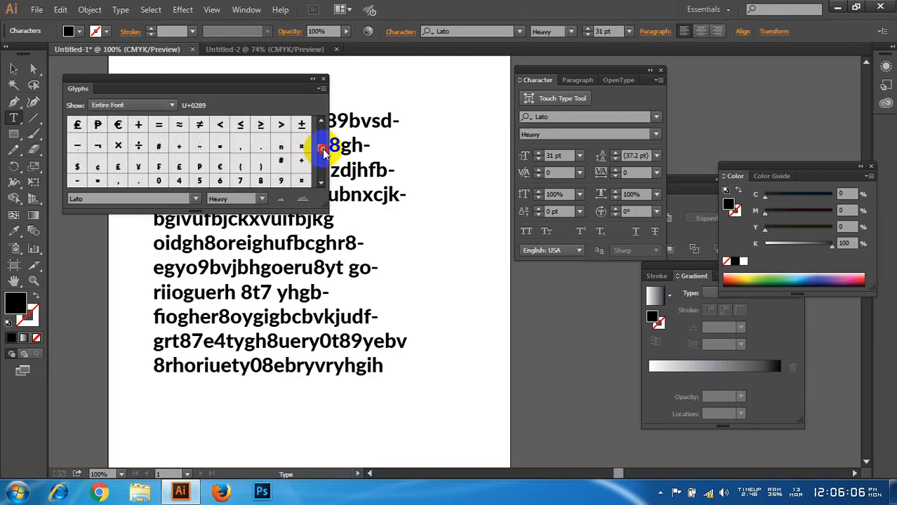
scroll(279, 161, up, 1)
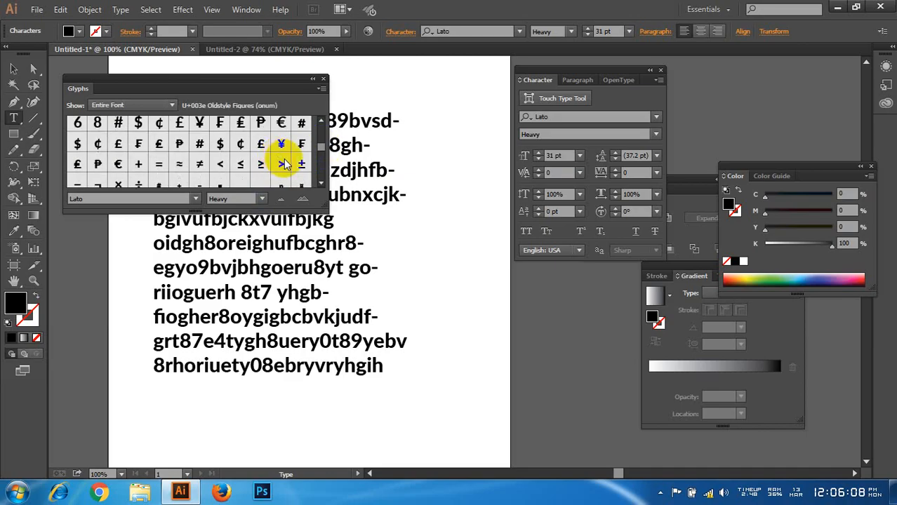
scroll(246, 141, down, 1)
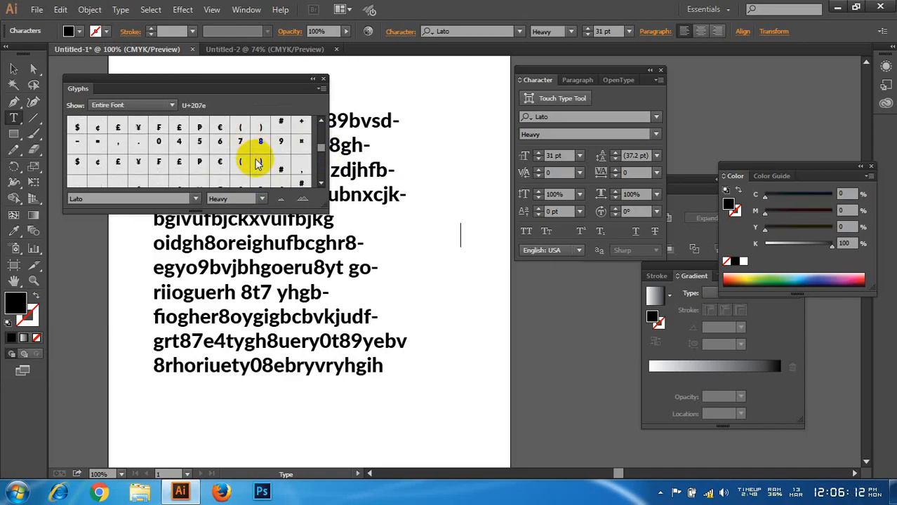
scroll(258, 164, down, 1)
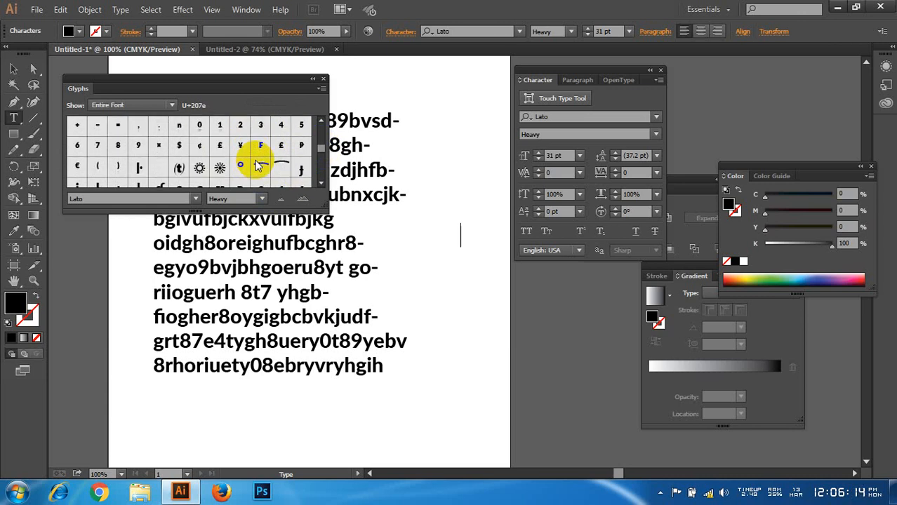
scroll(258, 165, down, 1)
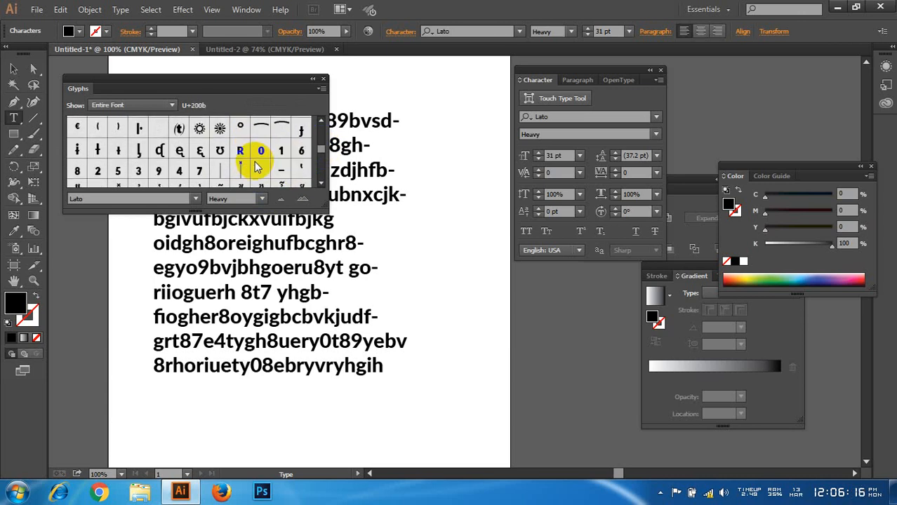
scroll(255, 163, down, 2)
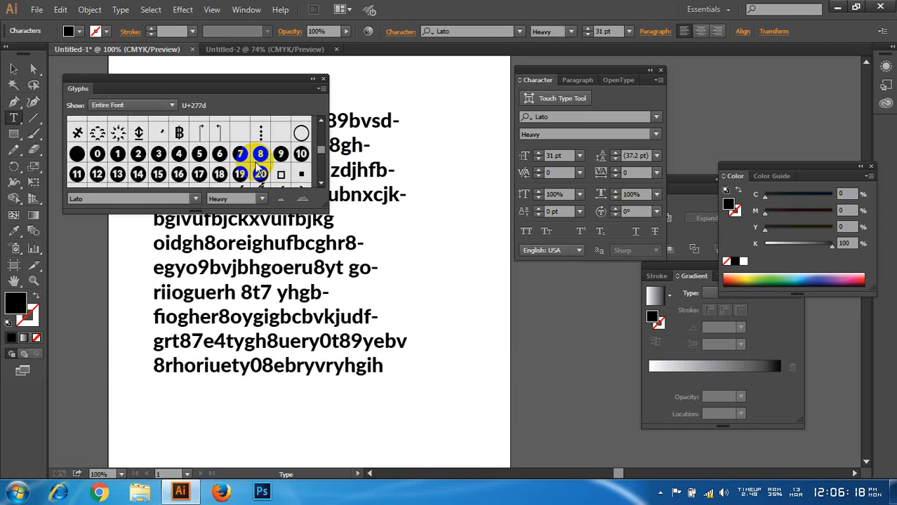
scroll(255, 162, down, 8)
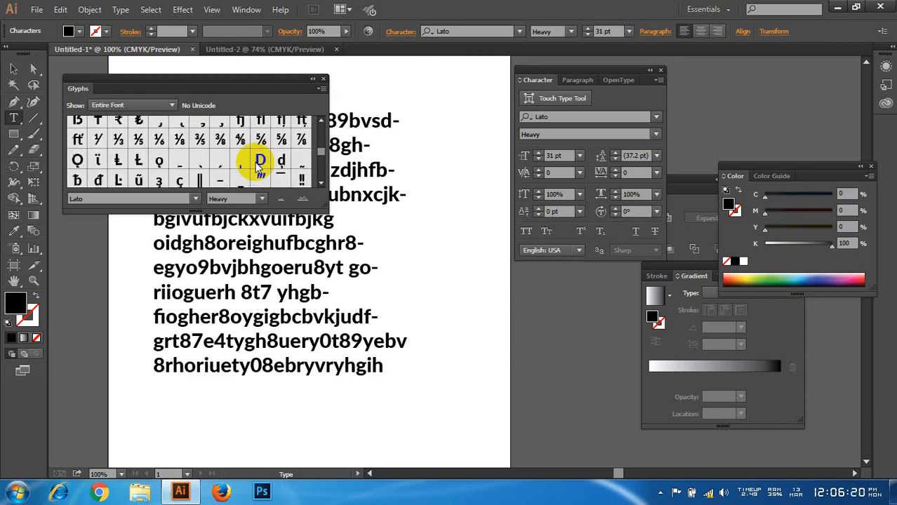
scroll(255, 166, down, 8)
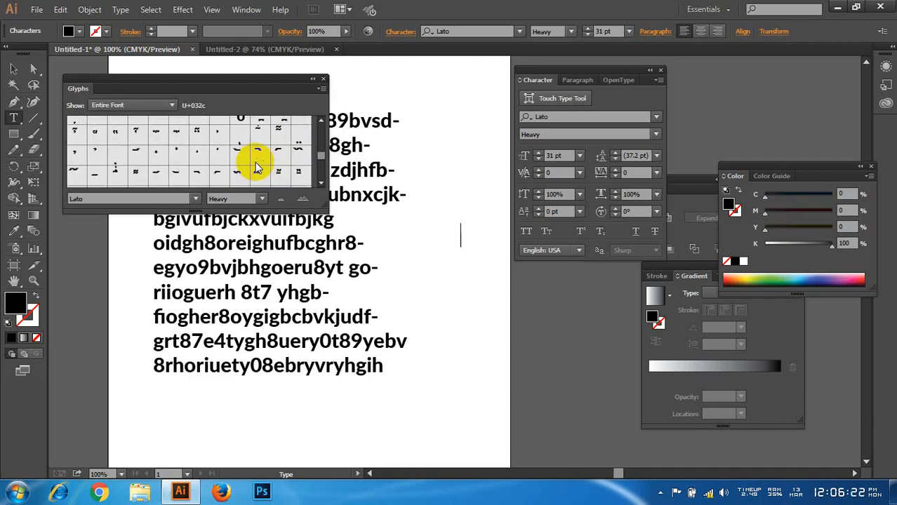
scroll(257, 166, down, 8)
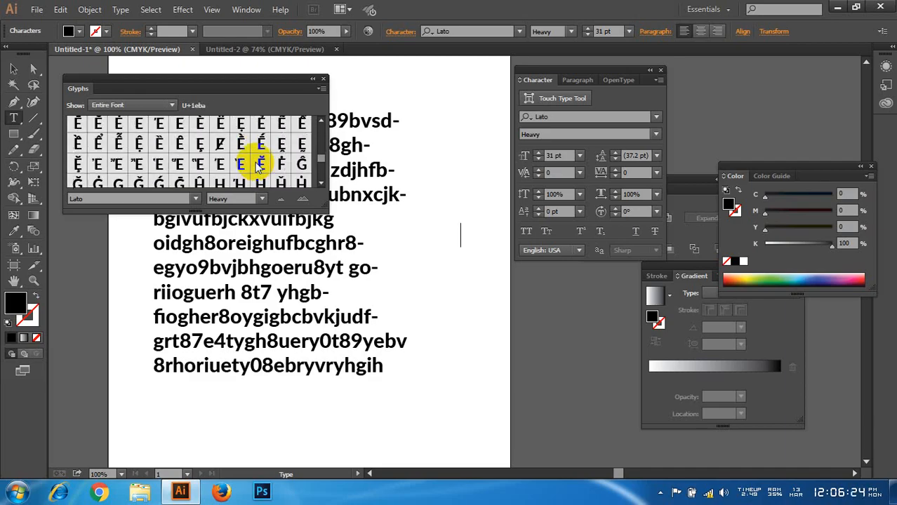
scroll(257, 166, down, 3)
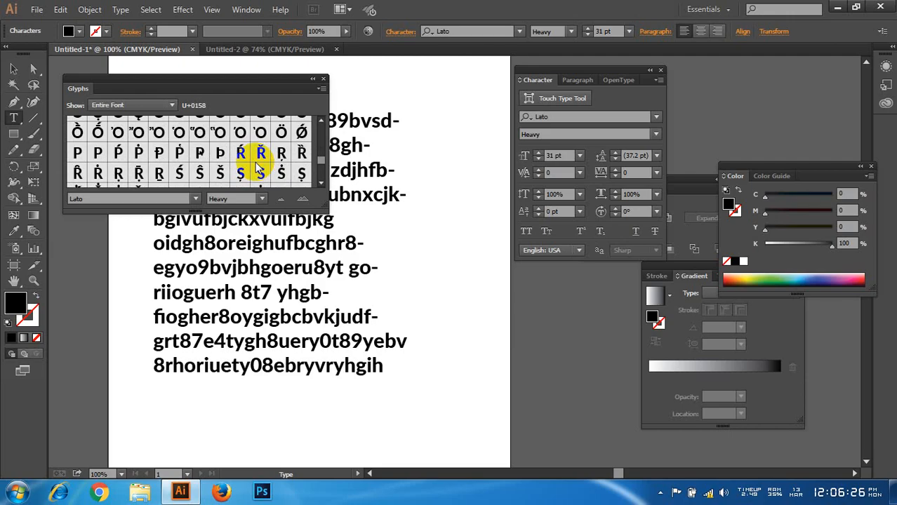
scroll(259, 168, down, 10)
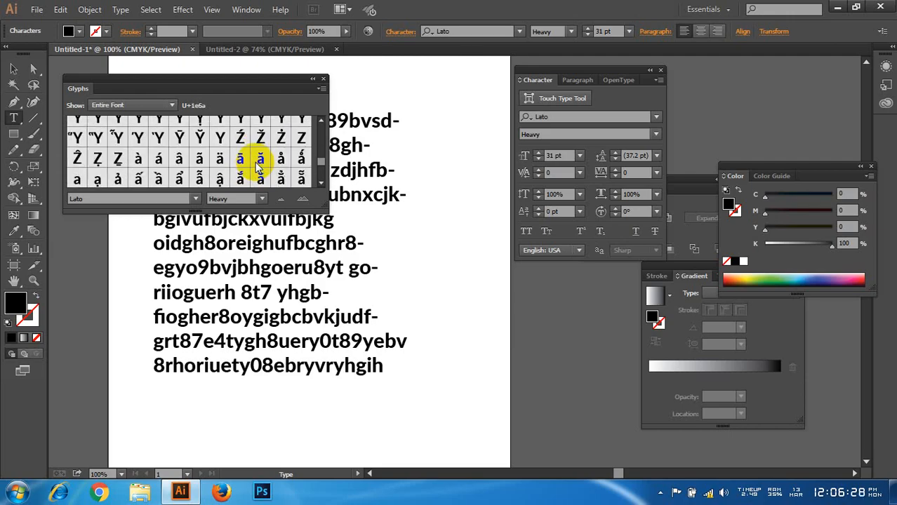
scroll(259, 167, down, 12)
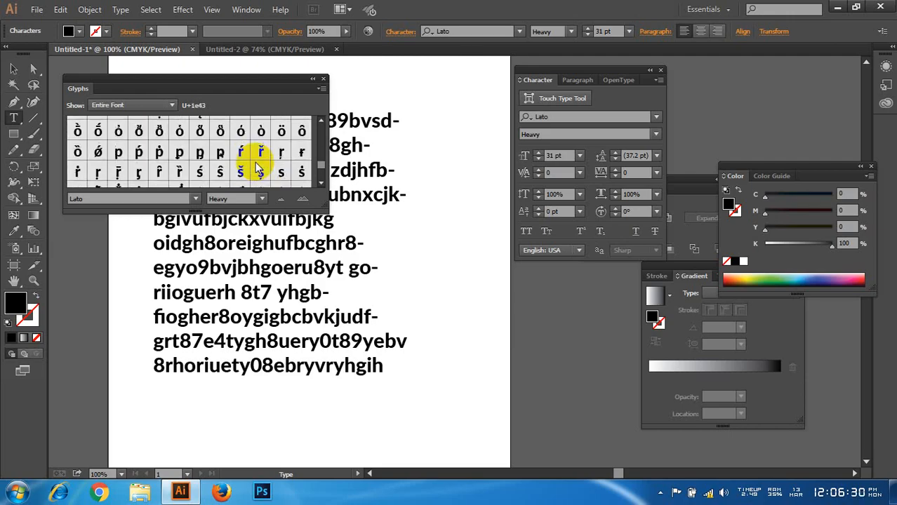
scroll(258, 168, down, 8)
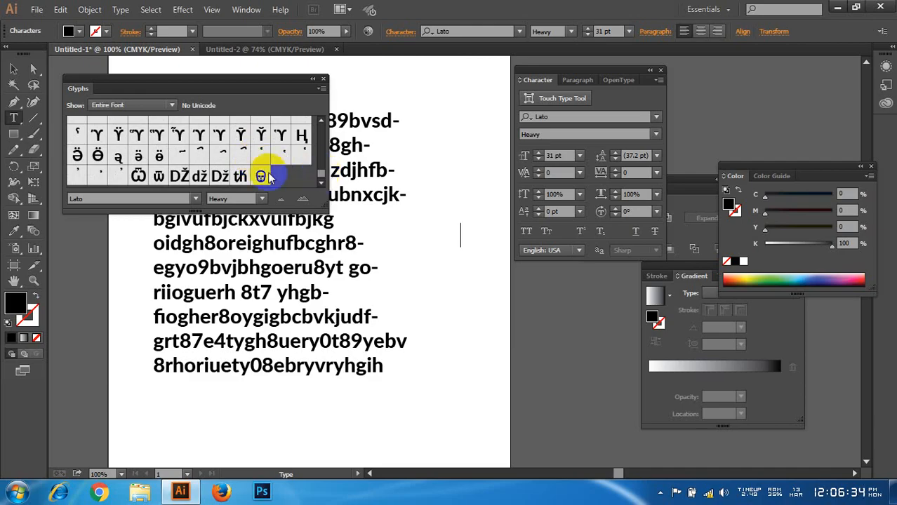
drag(320, 177, 313, 168)
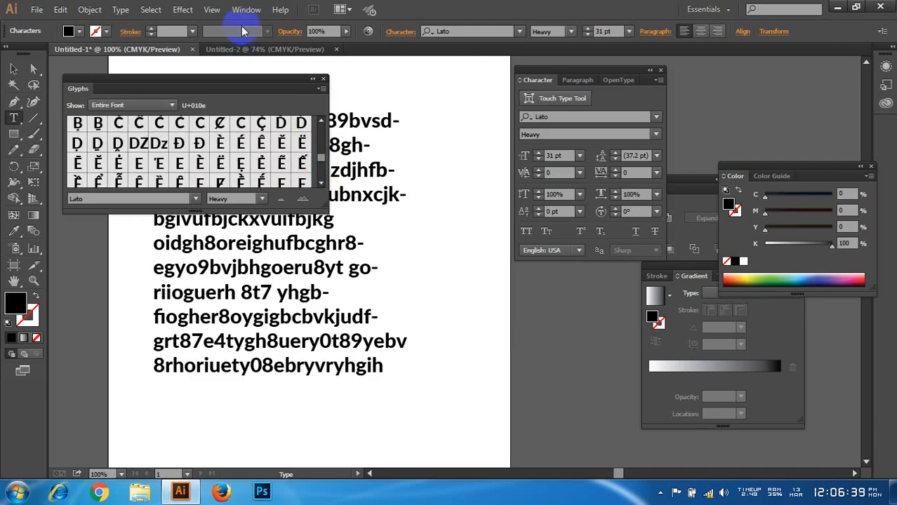
click(246, 9)
mouse_move(354, 382)
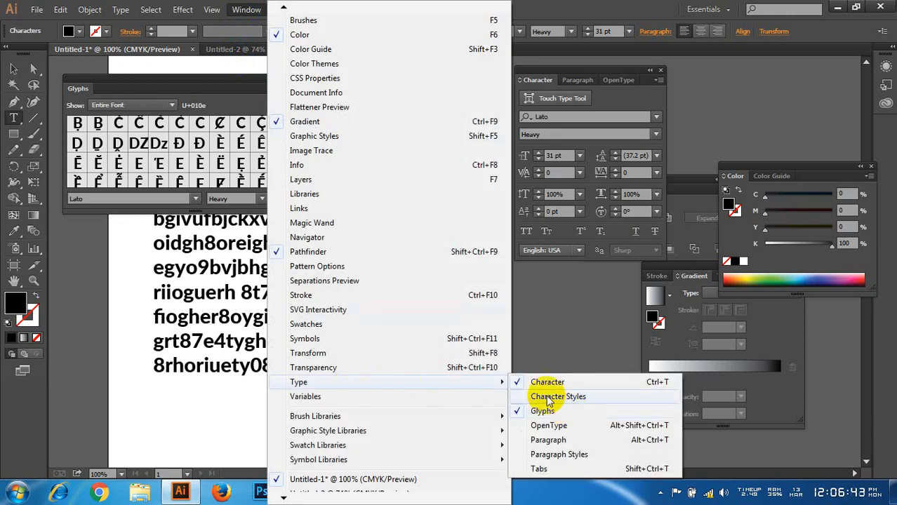
click(120, 7)
click(121, 11)
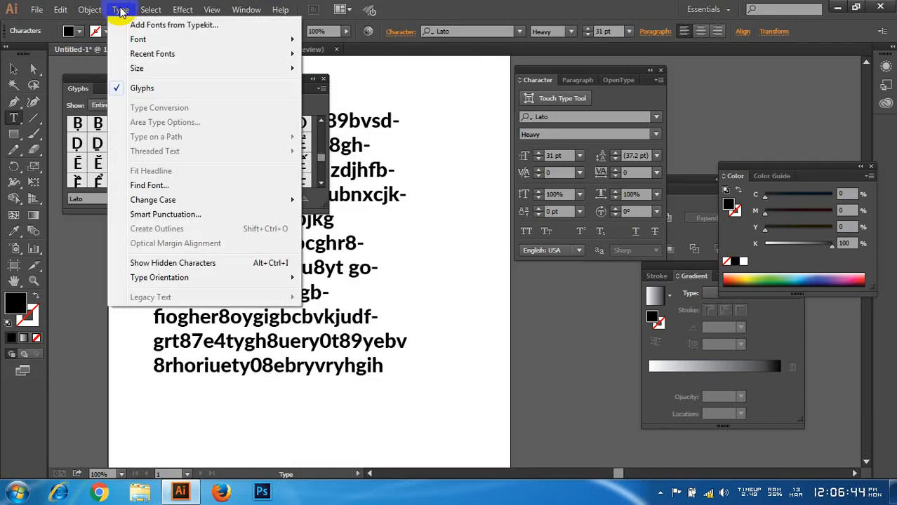
click(144, 89)
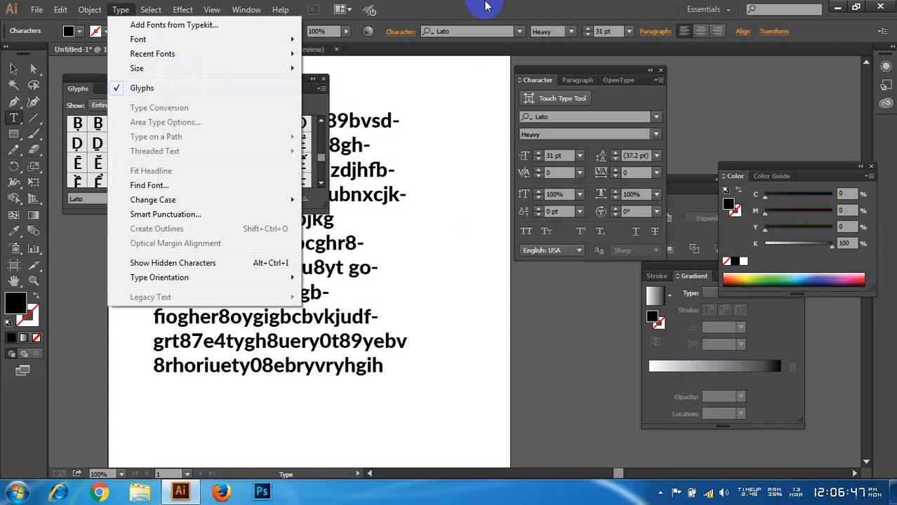
Step: Look through the Lato Heavy glyphs again, comparing the fractions, circled numbers, currency signs, math symbols and Cyrillic letters
drag(322, 156, 317, 150)
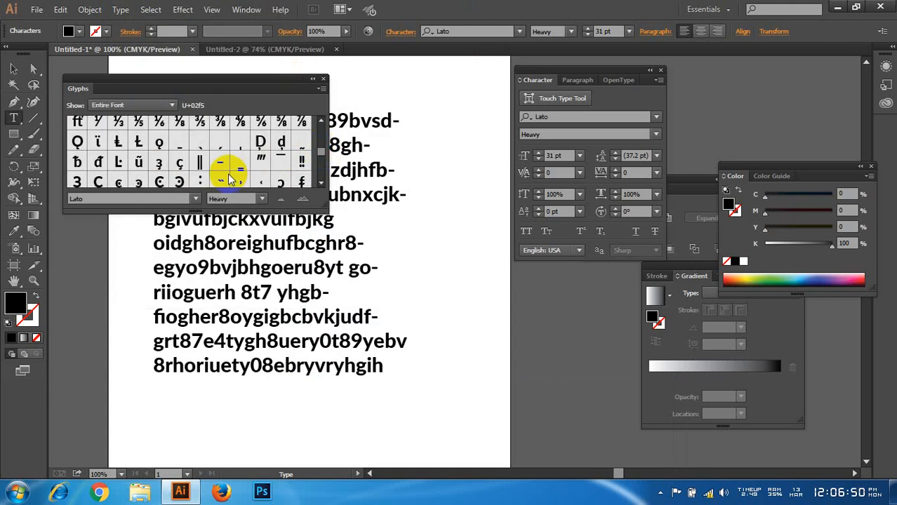
scroll(228, 170, down, 3)
scroll(242, 168, up, 2)
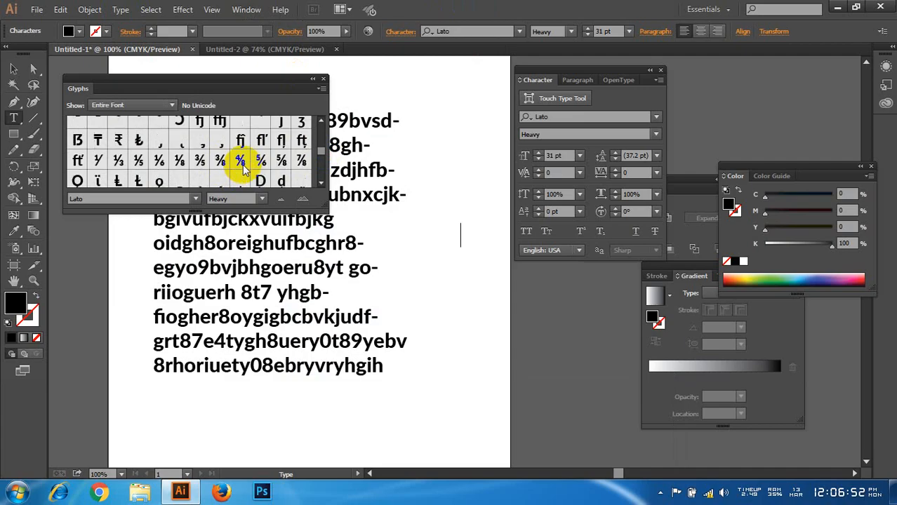
scroll(242, 168, down, 4)
scroll(242, 170, down, 2)
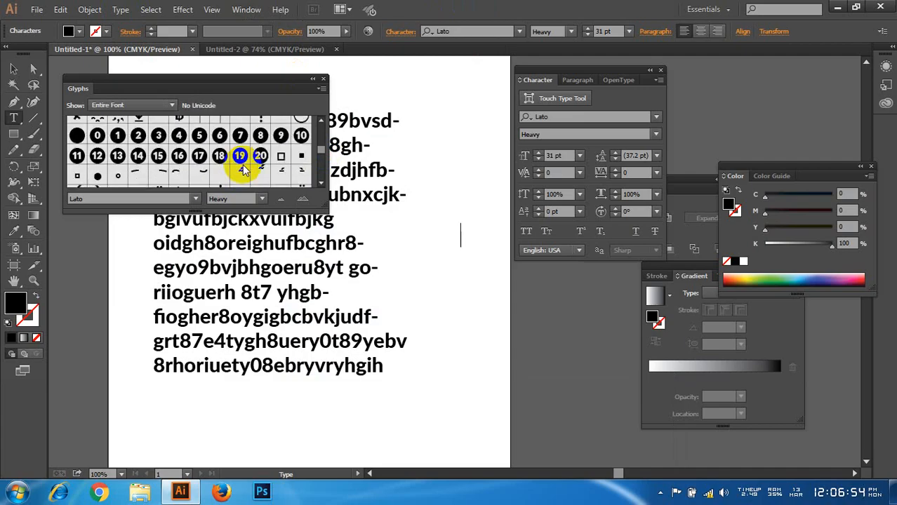
scroll(242, 170, up, 2)
scroll(242, 170, up, 5)
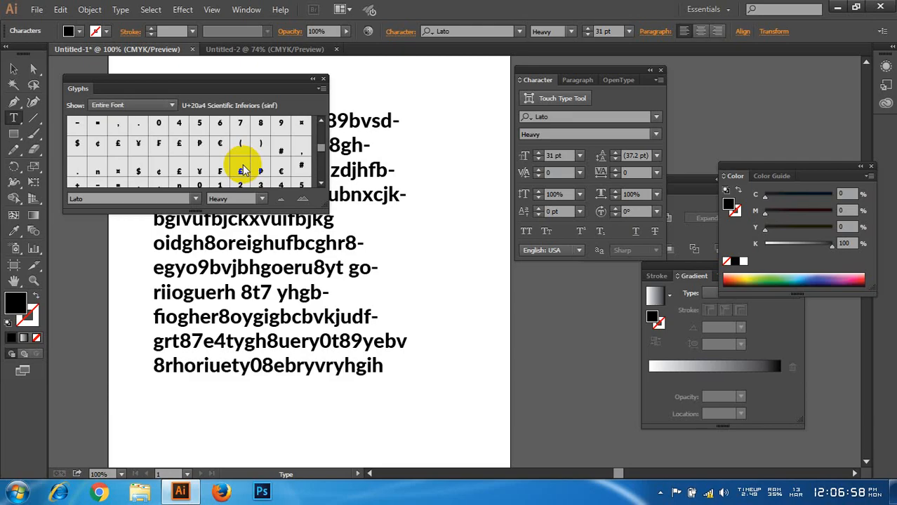
scroll(242, 170, up, 2)
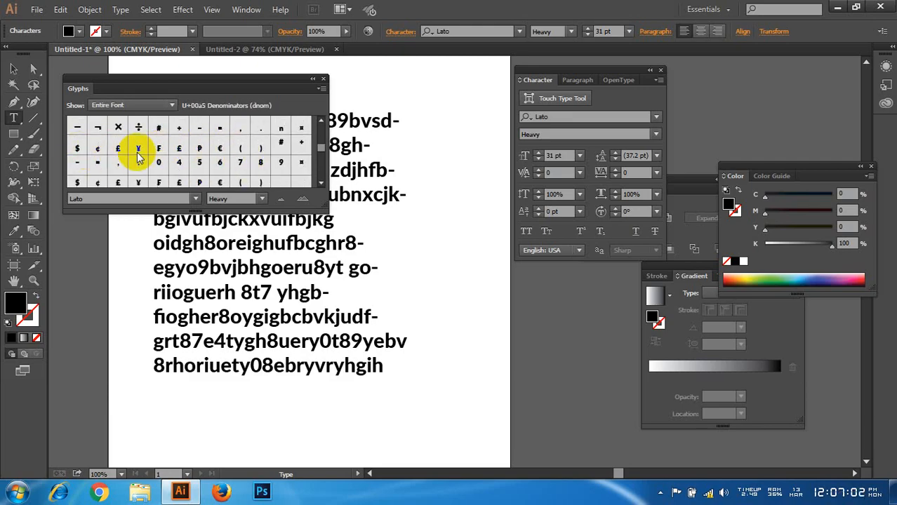
scroll(160, 162, down, 2)
scroll(161, 162, down, 5)
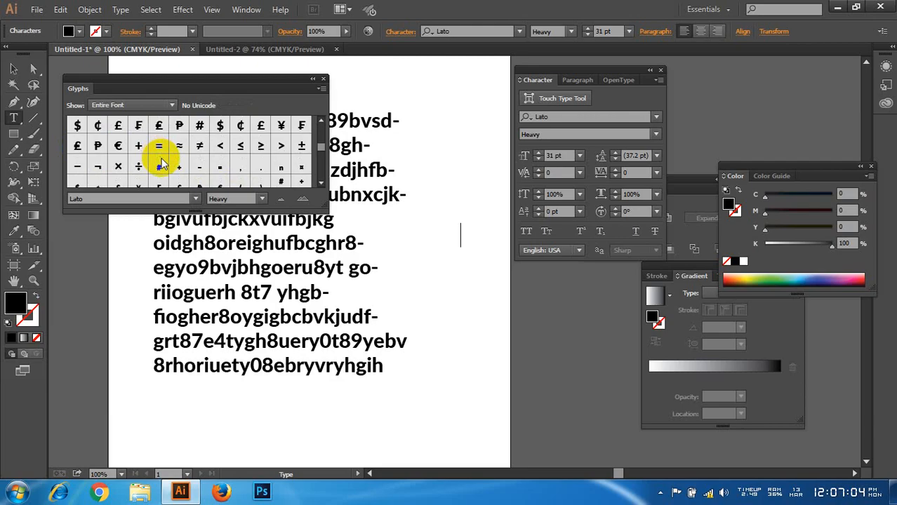
scroll(161, 162, down, 10)
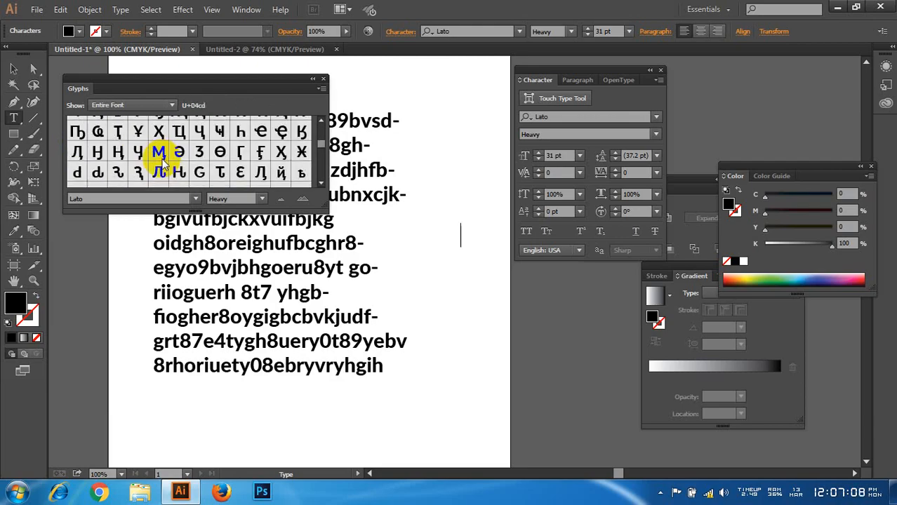
Step: Examine the remaining Lato Heavy glyphs, covering the Cyrillic letters, phonetic characters, hooked Latin letters, accent marks and numerals
scroll(160, 162, down, 8)
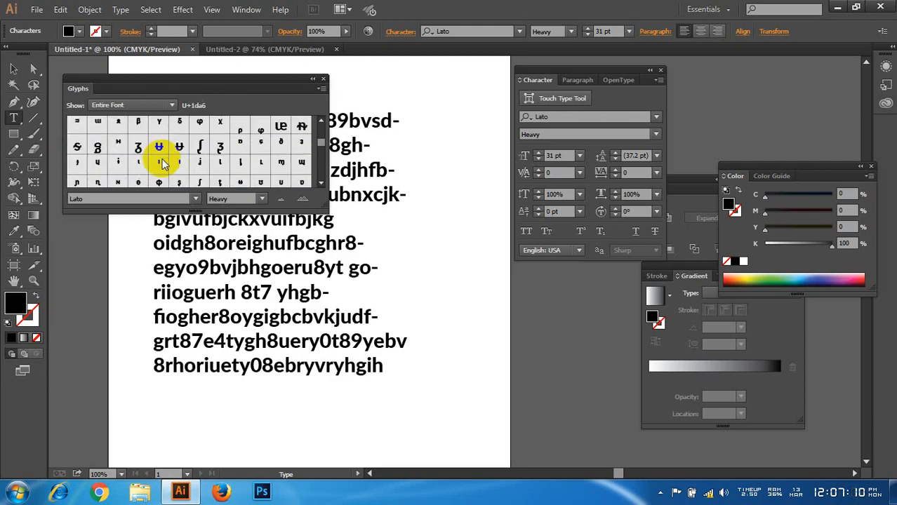
scroll(161, 161, down, 4)
scroll(162, 164, up, 5)
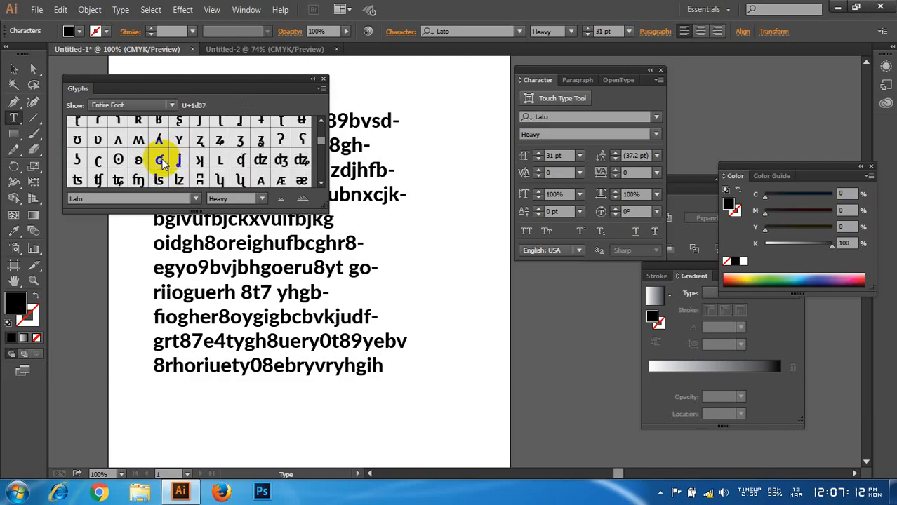
scroll(164, 166, down, 2)
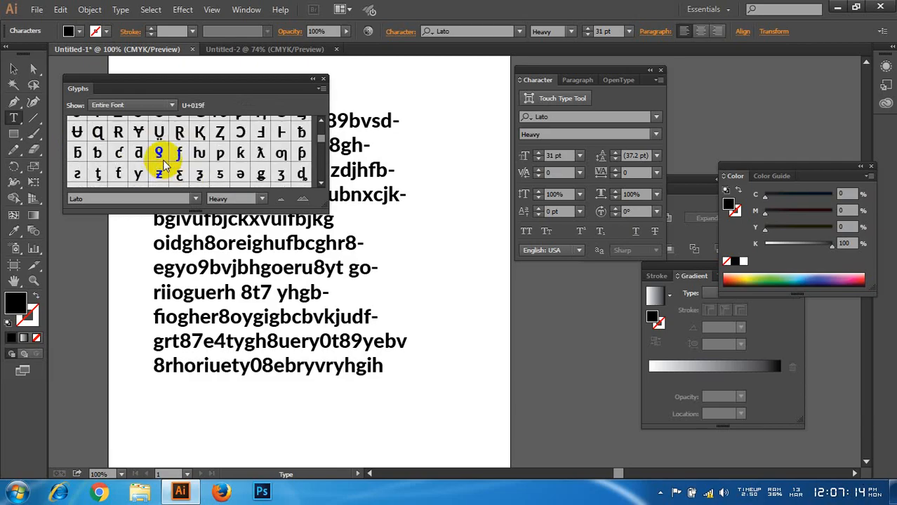
scroll(163, 166, down, 3)
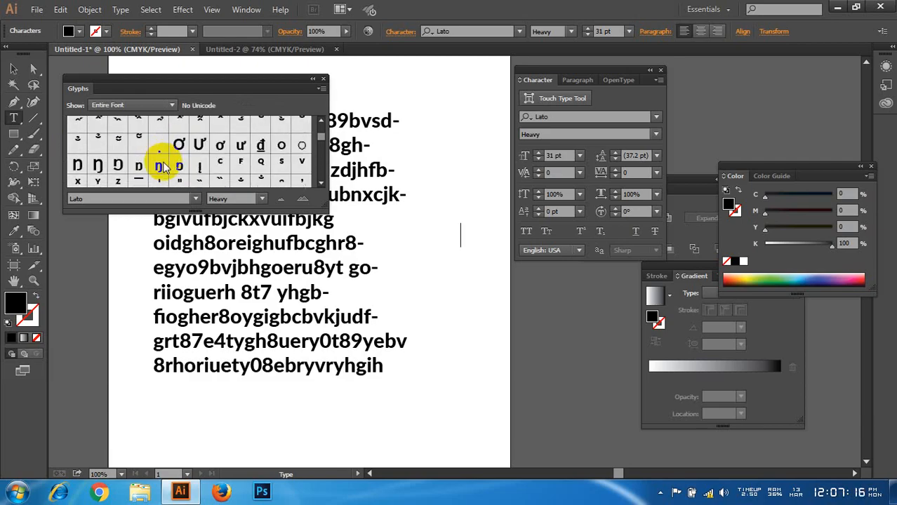
scroll(163, 167, down, 3)
scroll(164, 163, down, 3)
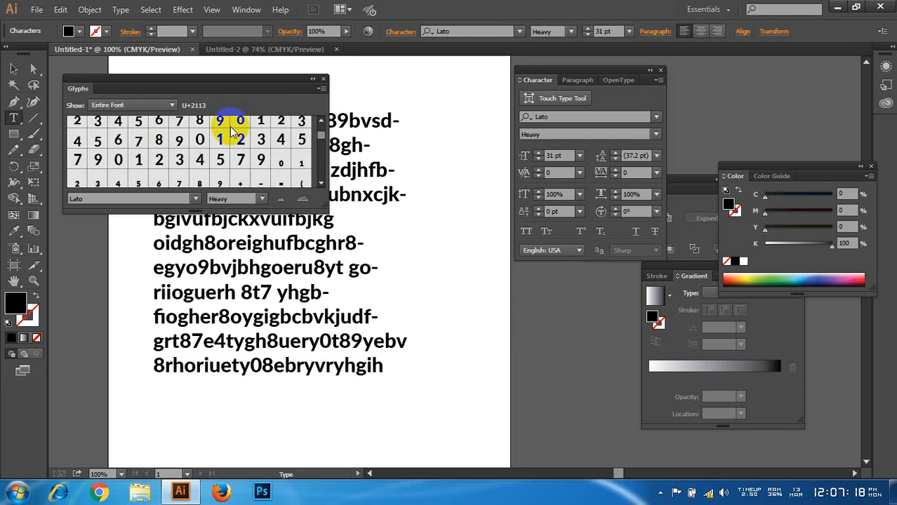
click(320, 89)
click(320, 92)
Step: Enter "r" in the new point-type line and add the q glyph from the Lato Heavy set after it
scroll(213, 170, up, 1)
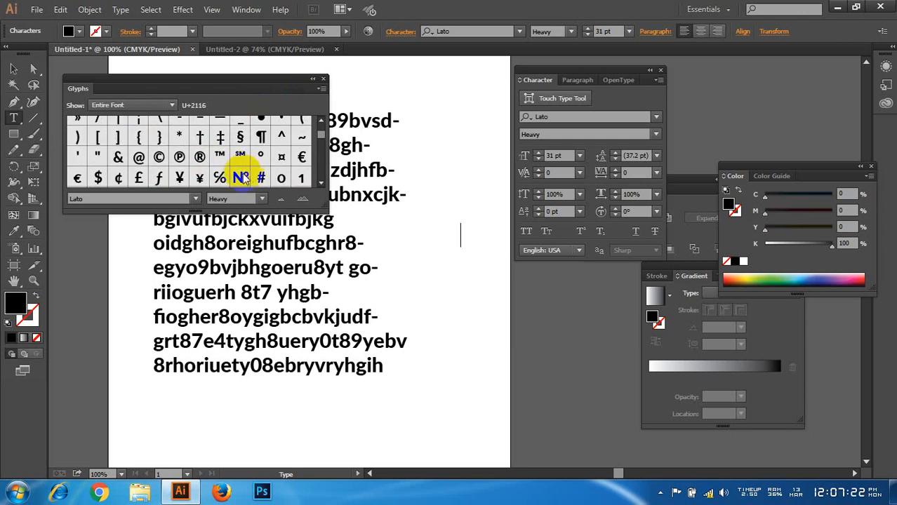
click(198, 159)
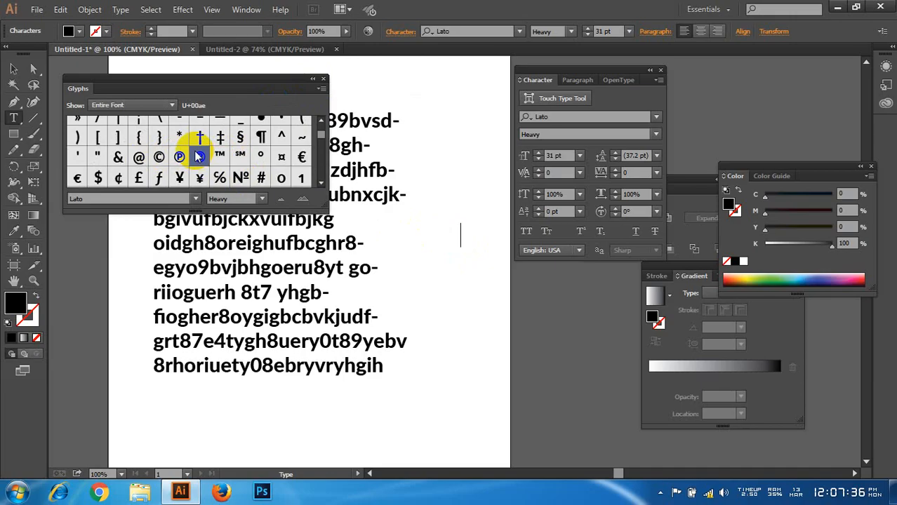
text(r)
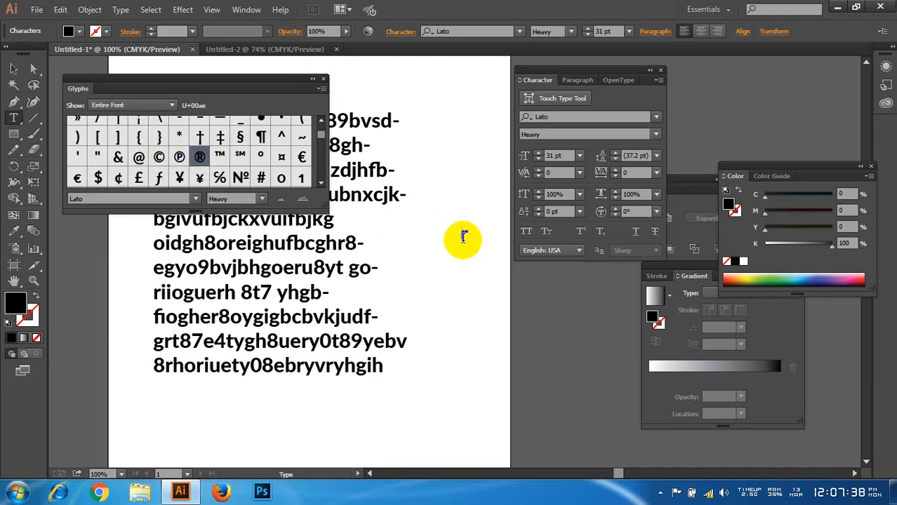
drag(466, 237, 451, 236)
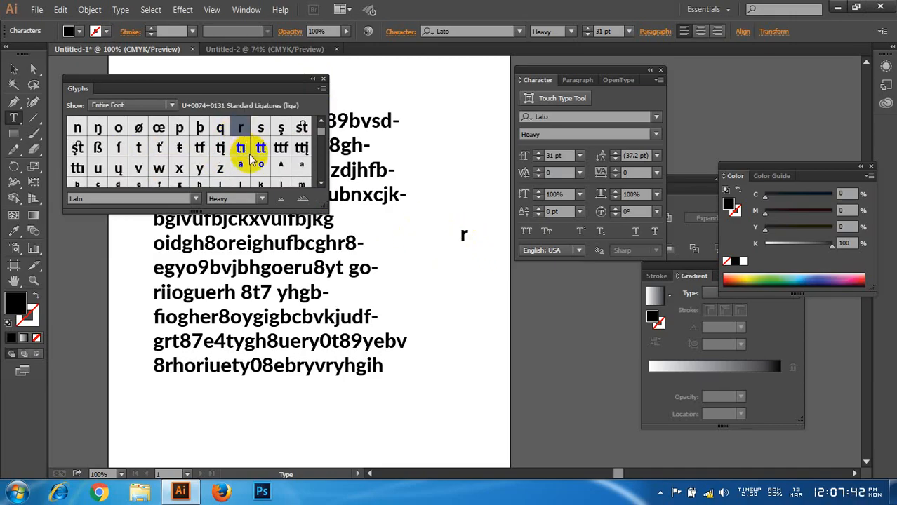
double_click(220, 129)
Step: Examine the Lato Heavy capital letters, small ordinal letters, accent marks and Greek letters in the glyph set
scroll(225, 144, up, 10)
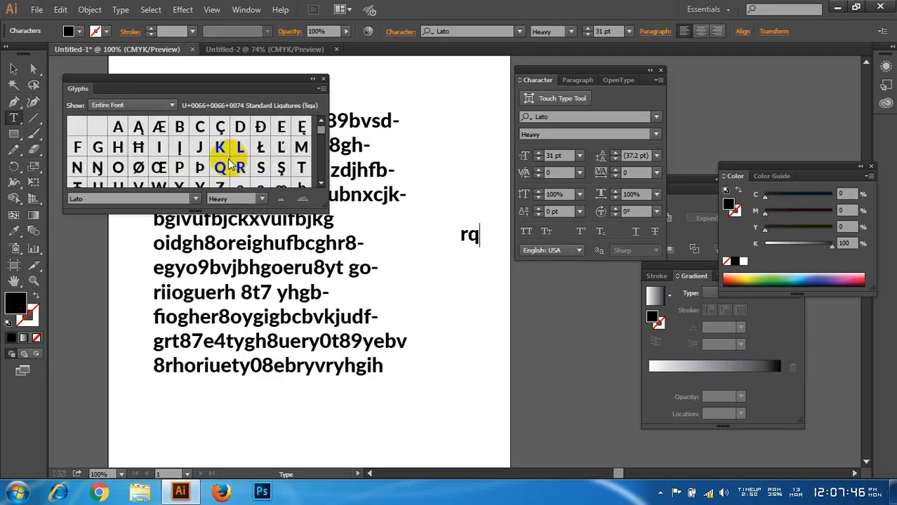
scroll(229, 158, down, 8)
scroll(228, 159, up, 3)
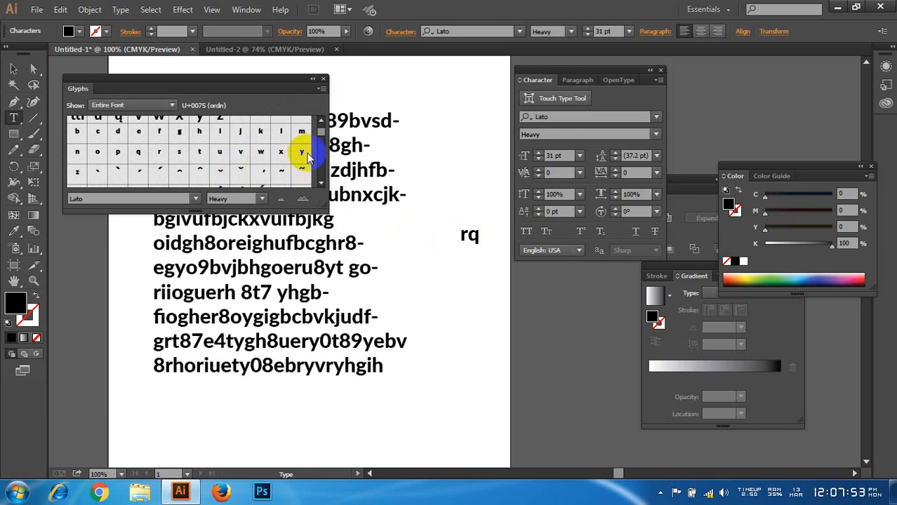
scroll(246, 161, down, 5)
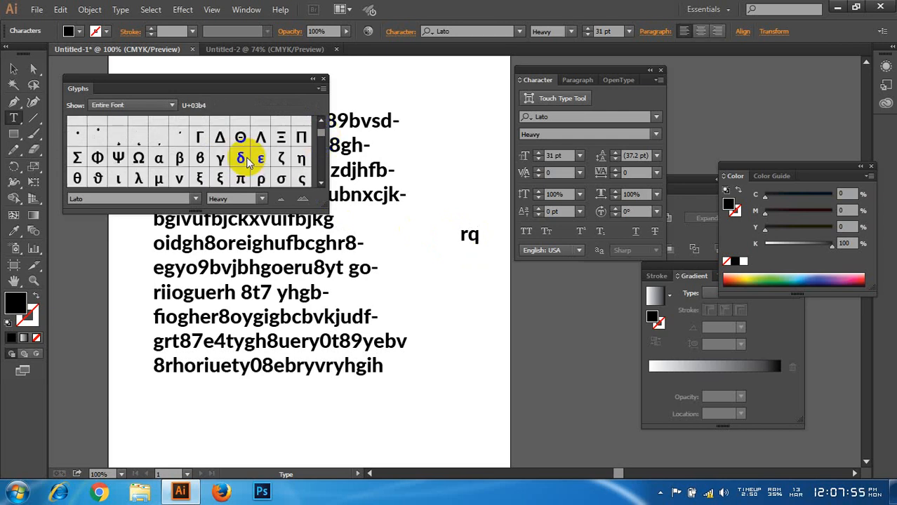
scroll(247, 160, down, 1)
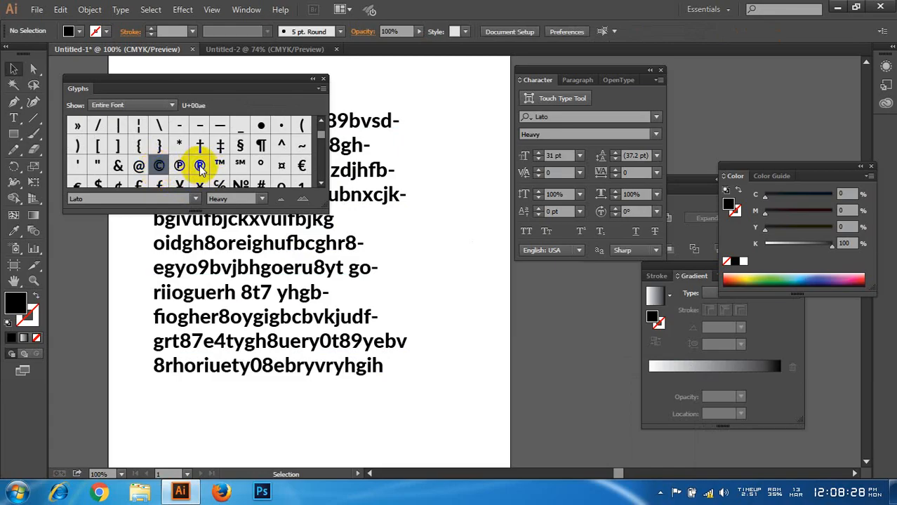
Step: Add the word "company" as point type below the text block and format it in All Caps
click(13, 118)
drag(383, 195, 403, 196)
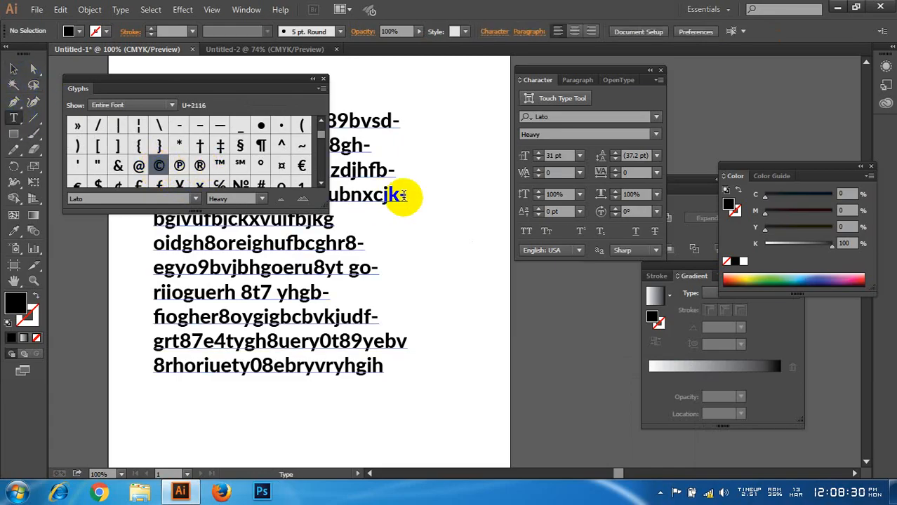
click(289, 414)
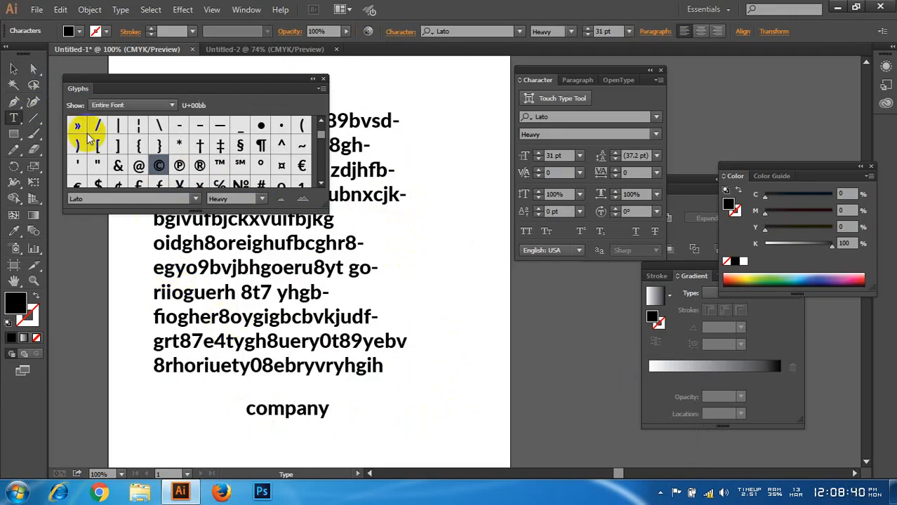
drag(320, 410, 239, 413)
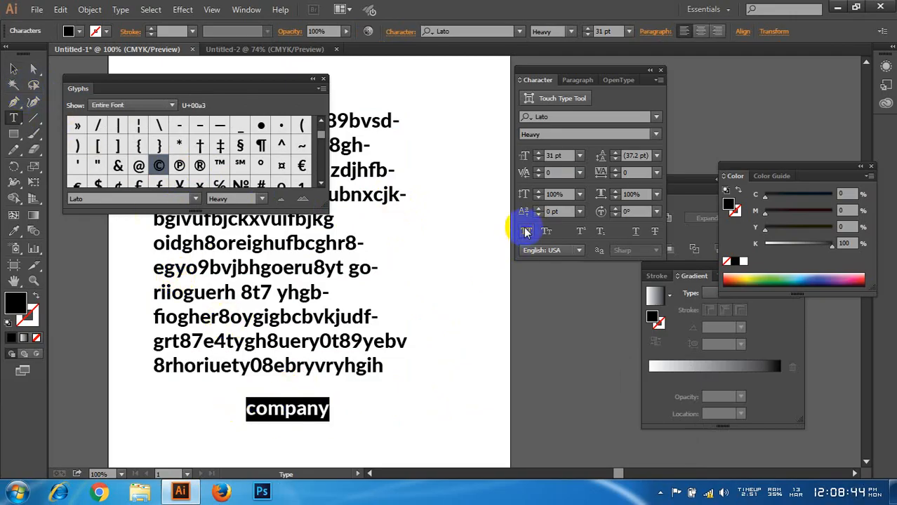
click(526, 232)
click(372, 413)
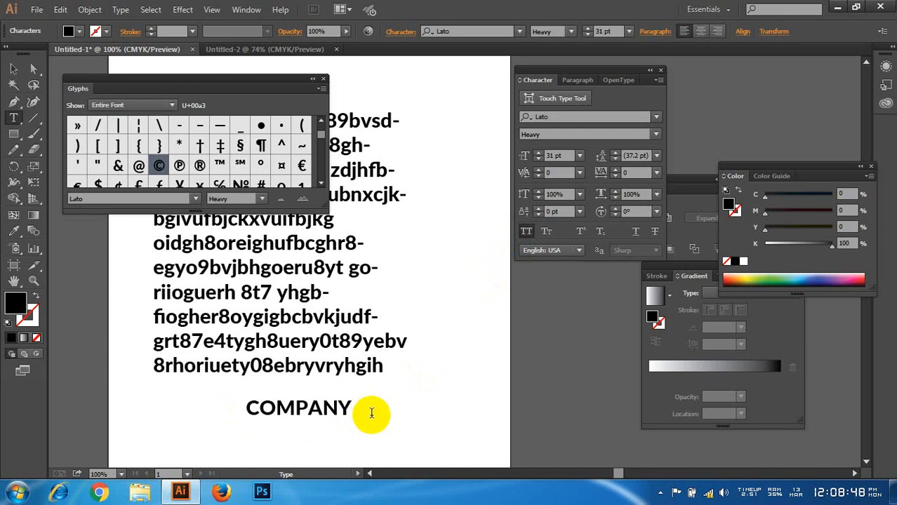
Step: Append the ® and © glyphs after COMPANY and shift the line slightly to the right
double_click(200, 166)
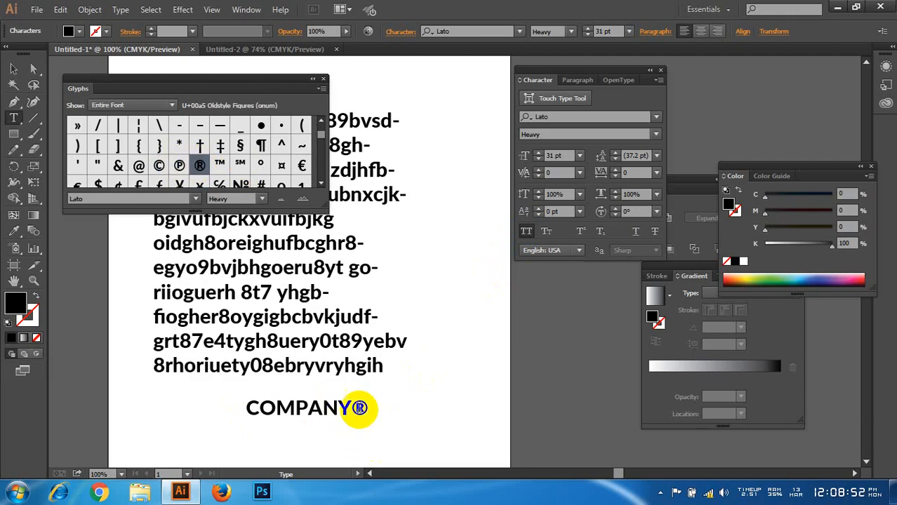
click(160, 166)
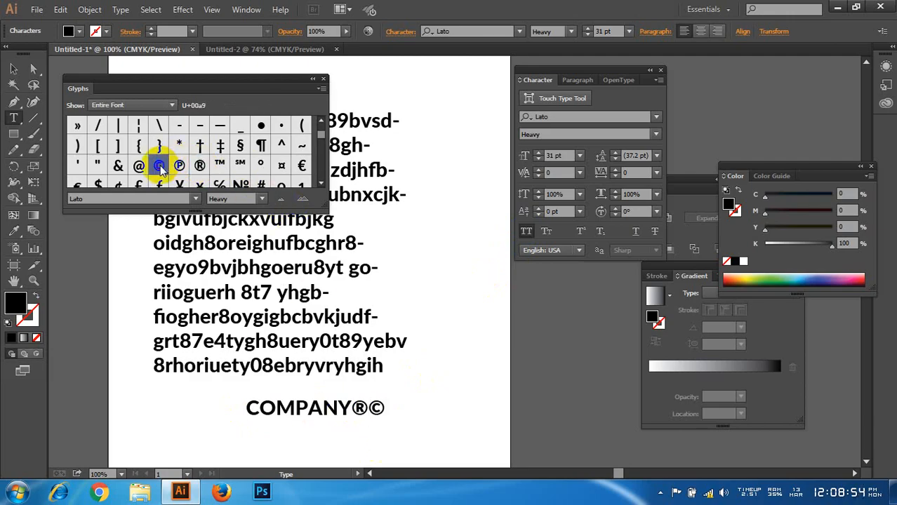
click(12, 69)
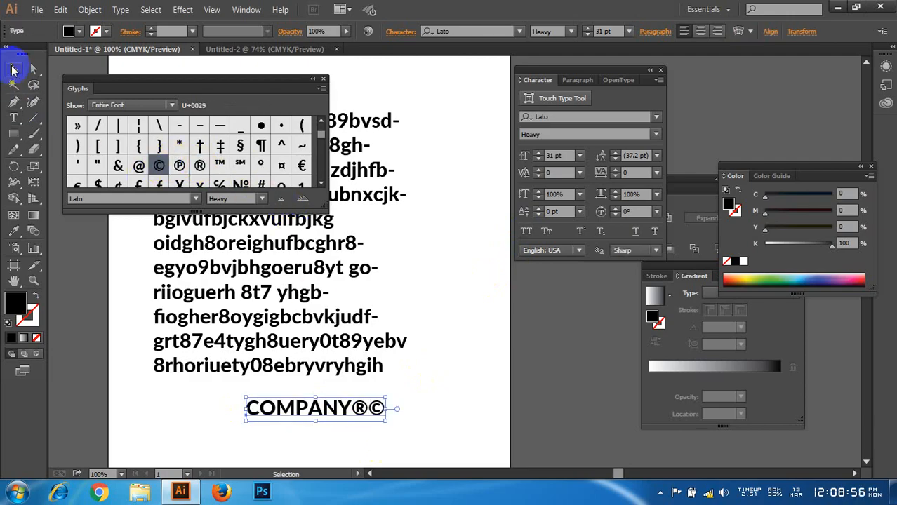
drag(367, 425, 393, 428)
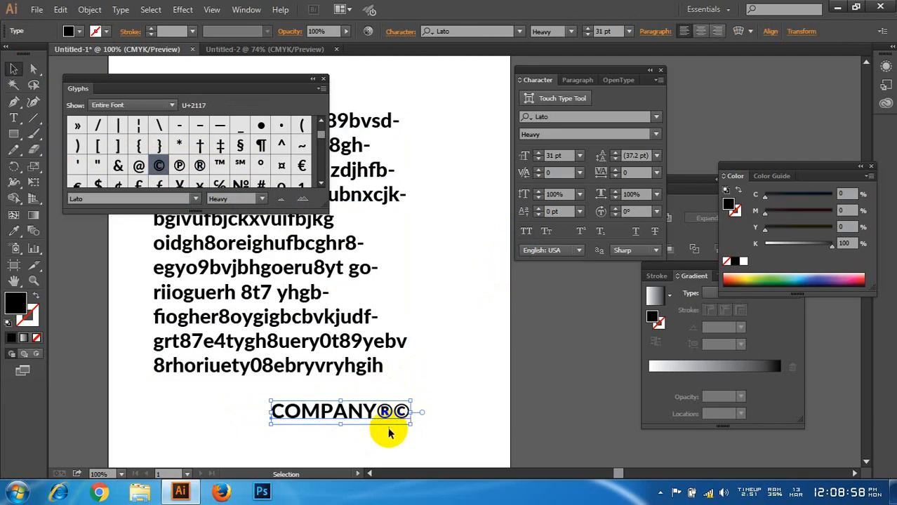
Step: Format only the ® symbol after COMPANY as superscript
scroll(350, 430, up, 3)
drag(483, 362, 466, 346)
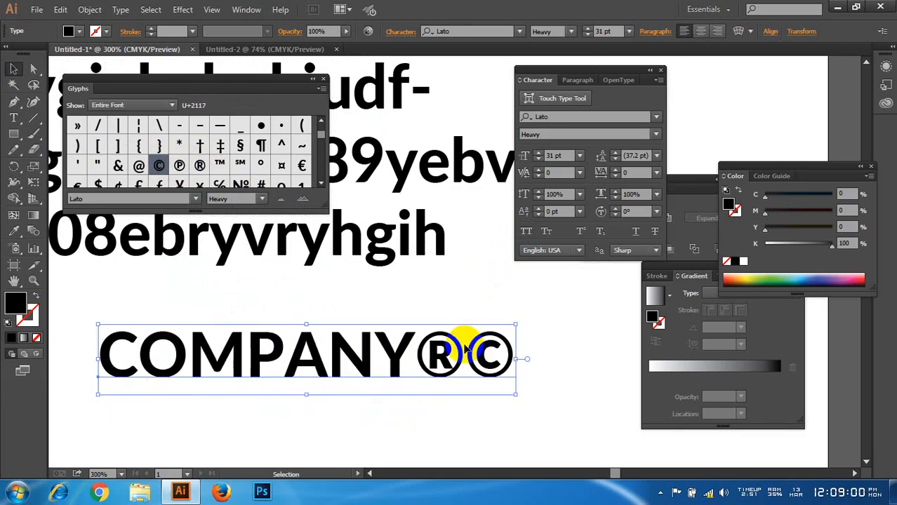
double_click(437, 351)
double_click(454, 358)
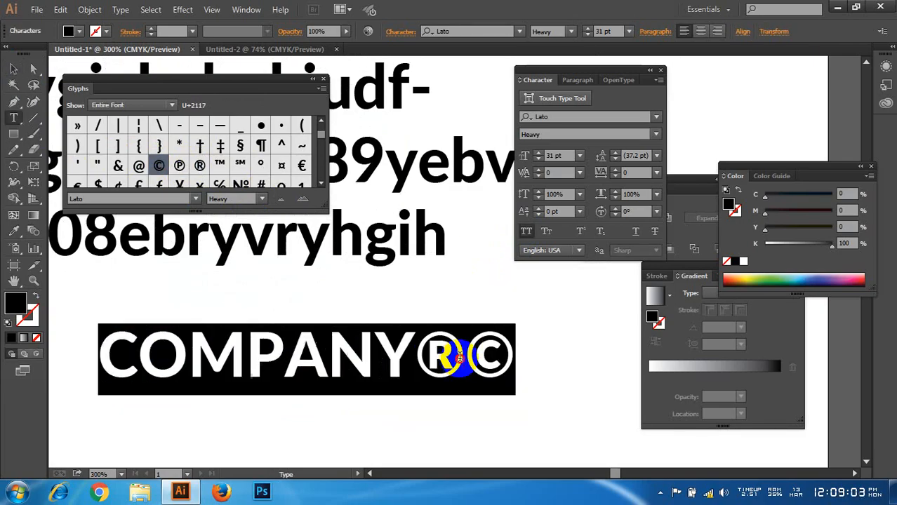
click(447, 357)
drag(417, 351, 470, 360)
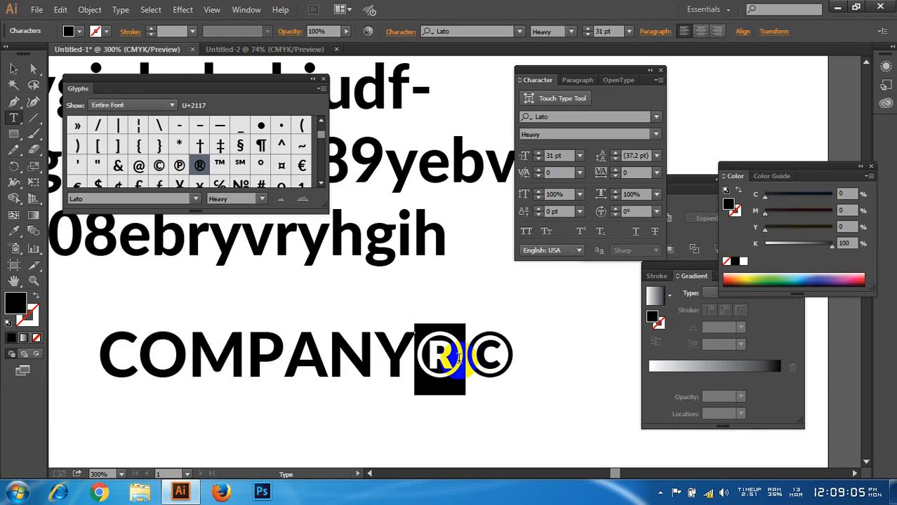
click(581, 234)
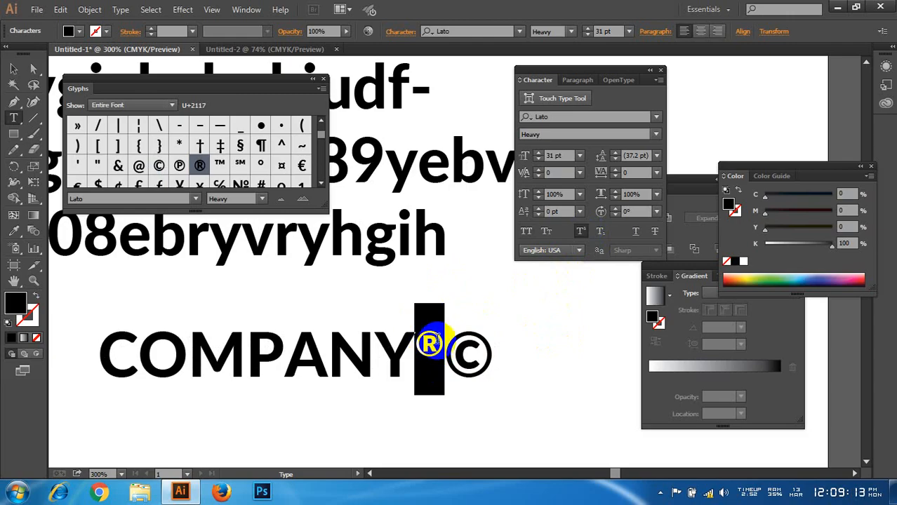
Step: Set the ® symbol's baseline shift to 11 pt and move the COMPANY line a little to the right
click(538, 209)
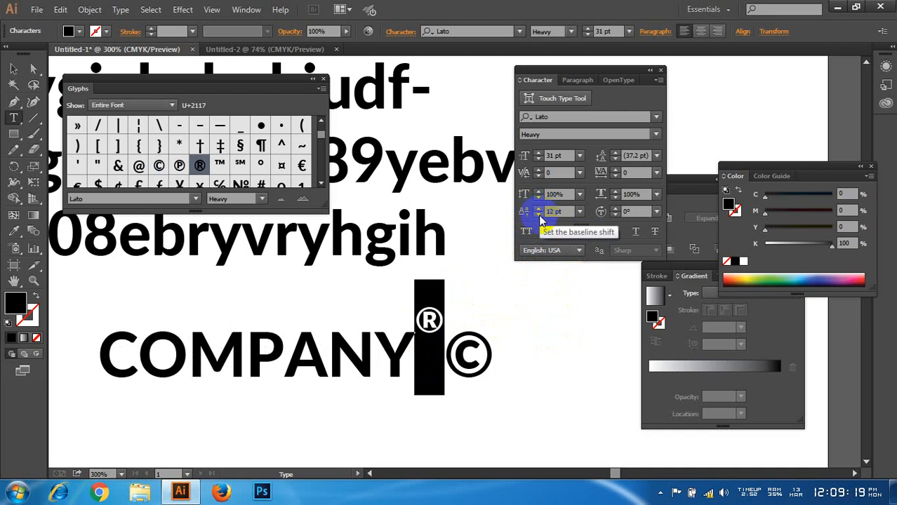
click(14, 68)
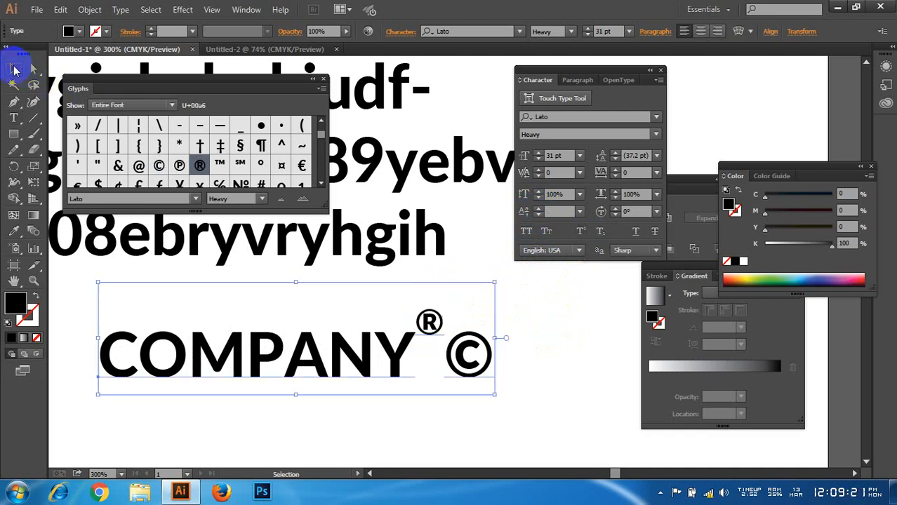
drag(344, 356, 356, 358)
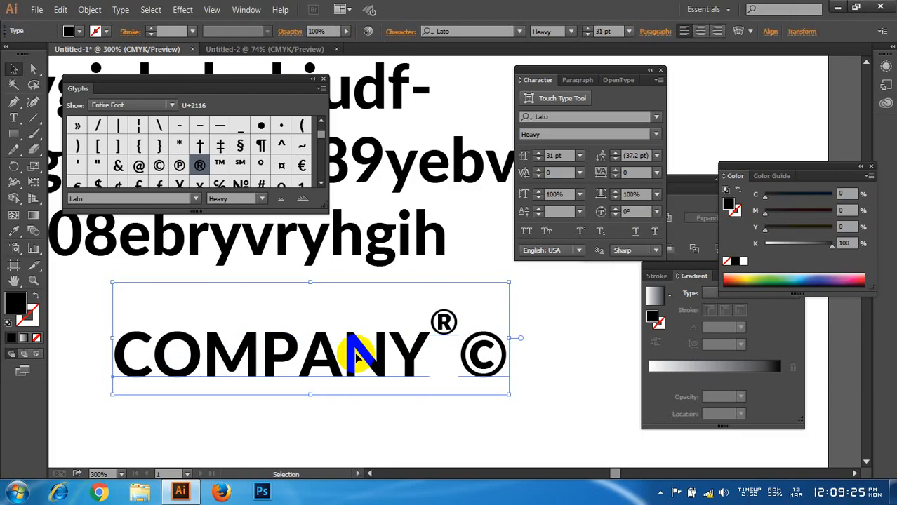
drag(356, 358, 394, 362)
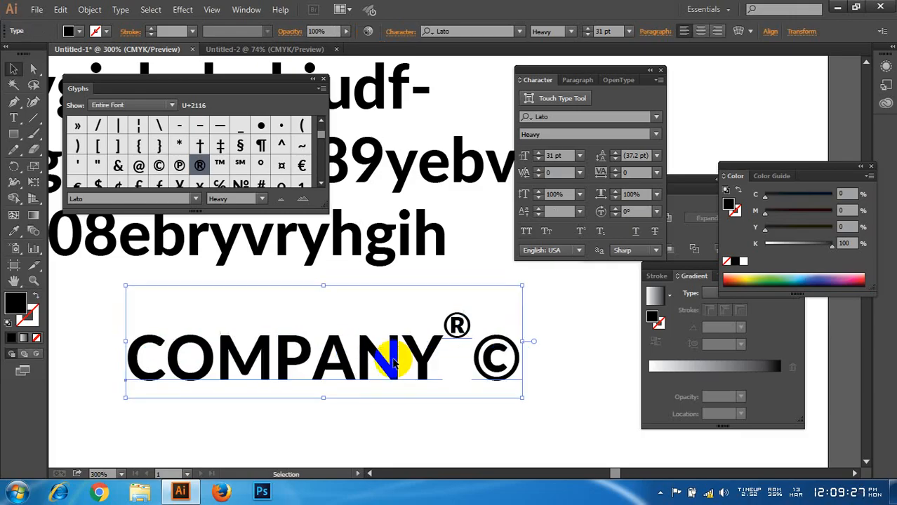
Step: Delete the COMPANY line from the artboard and close the Glyphs palette
key(Delete)
scroll(392, 356, down, 1)
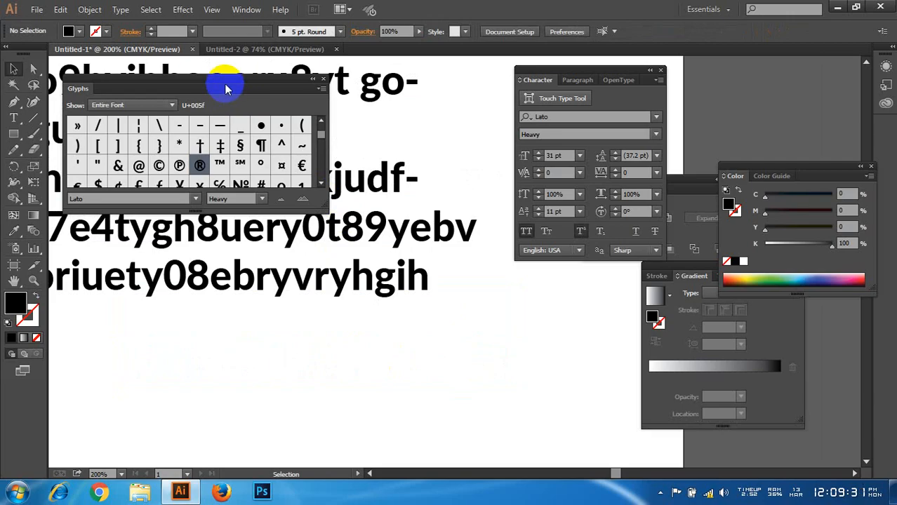
click(323, 78)
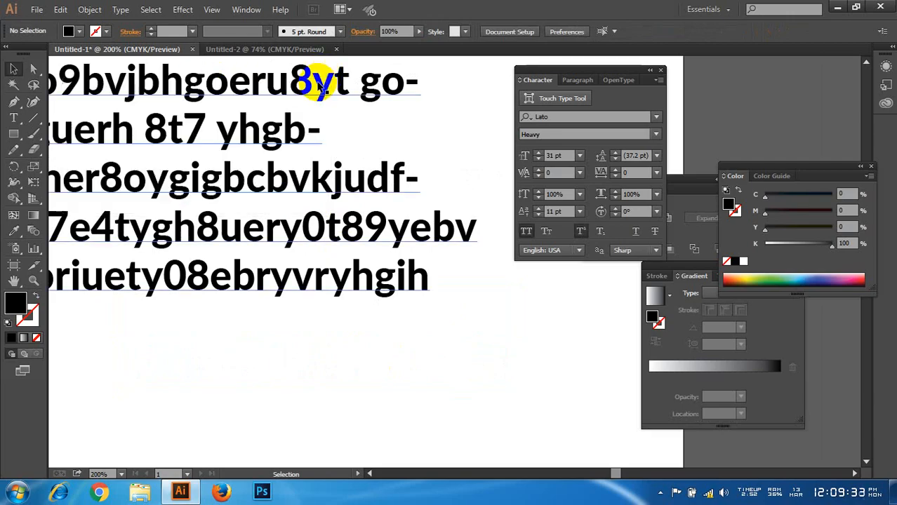
click(121, 9)
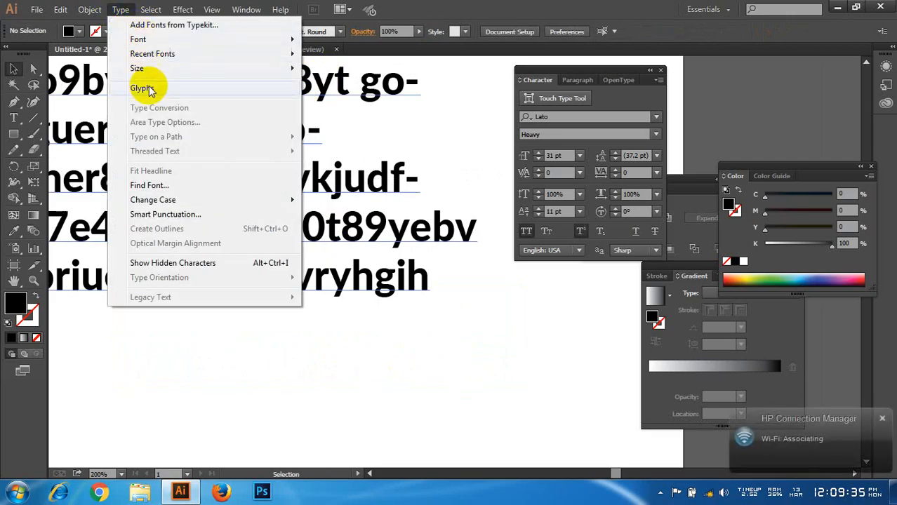
click(463, 6)
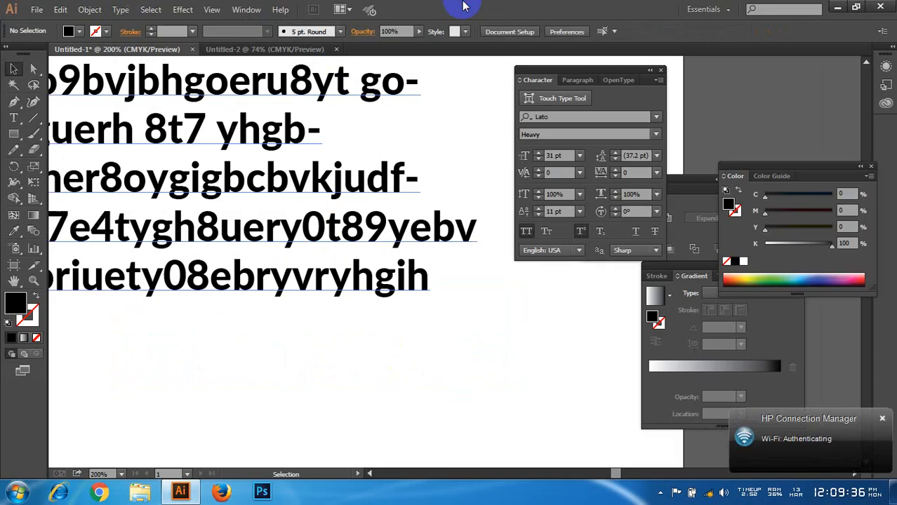
Step: Delete the large Lato Heavy text block, leaving the artboard empty
key(ctrl+minus)
key(ctrl+minus)
key(ctrl+minus)
click(360, 231)
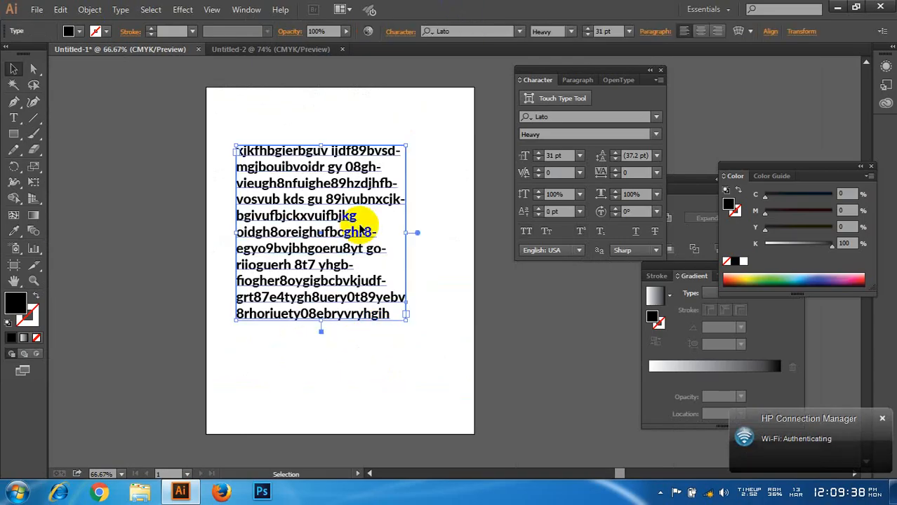
key(Delete)
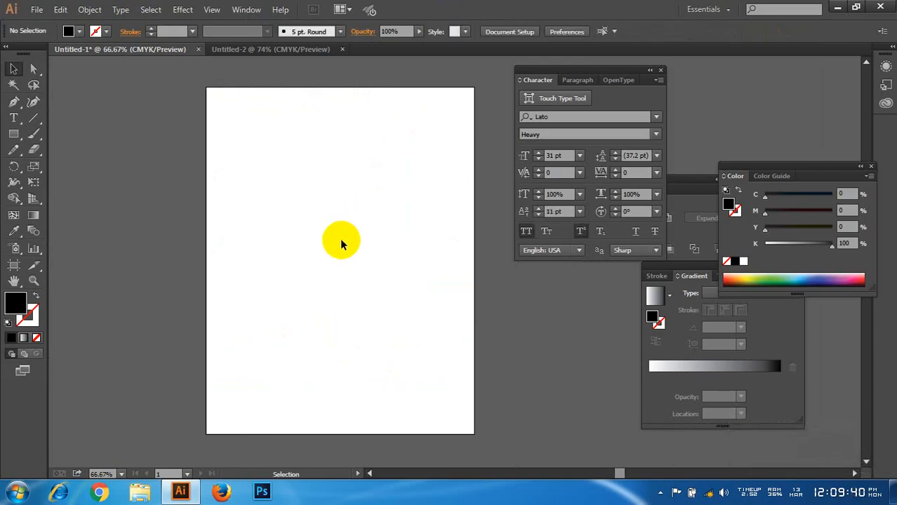
key(ctrl+plus)
drag(387, 258, 352, 256)
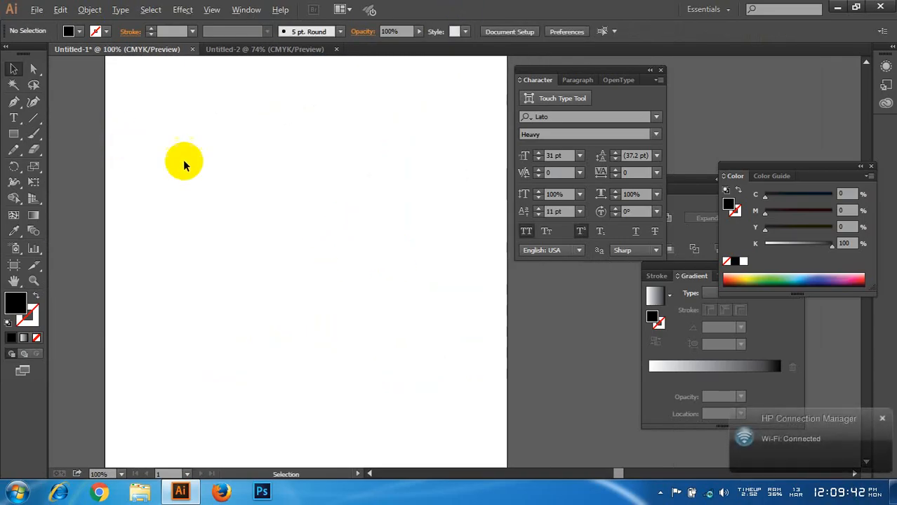
scroll(218, 175, down, 1)
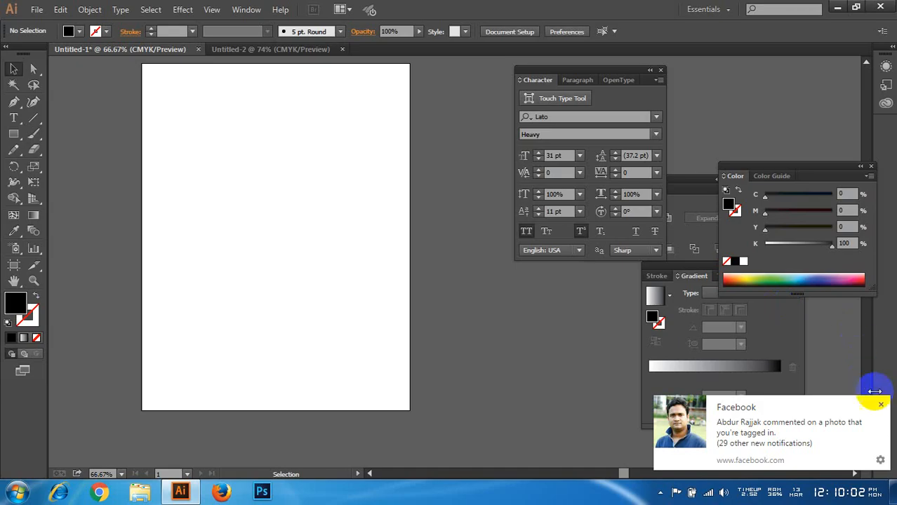
click(881, 404)
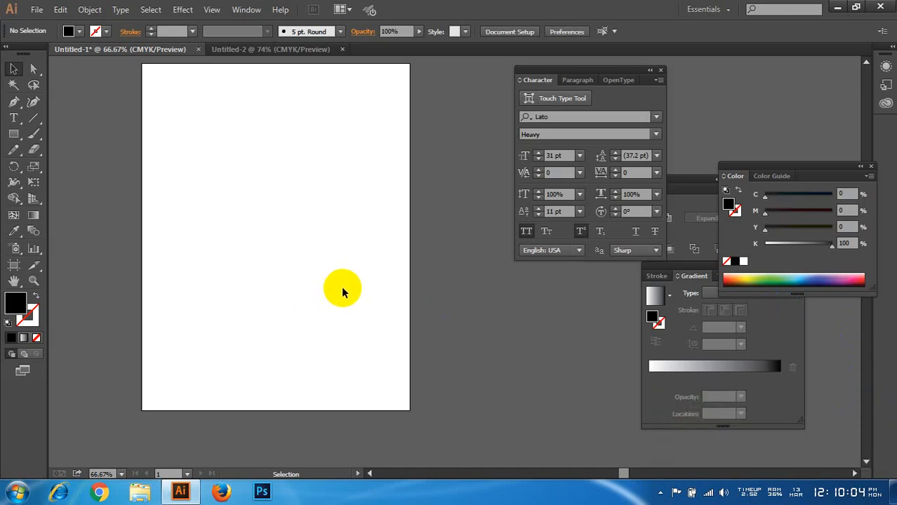
click(36, 9)
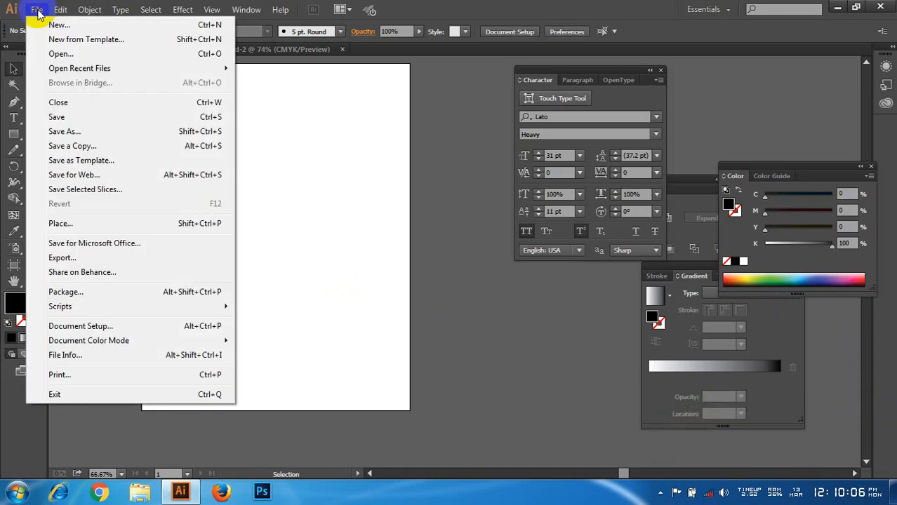
click(413, 6)
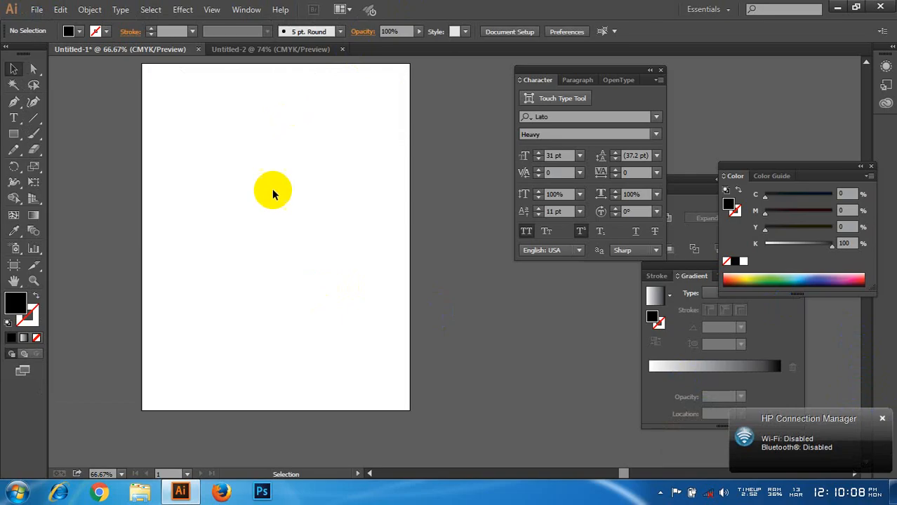
scroll(274, 197, down, 1)
scroll(274, 197, up, 1)
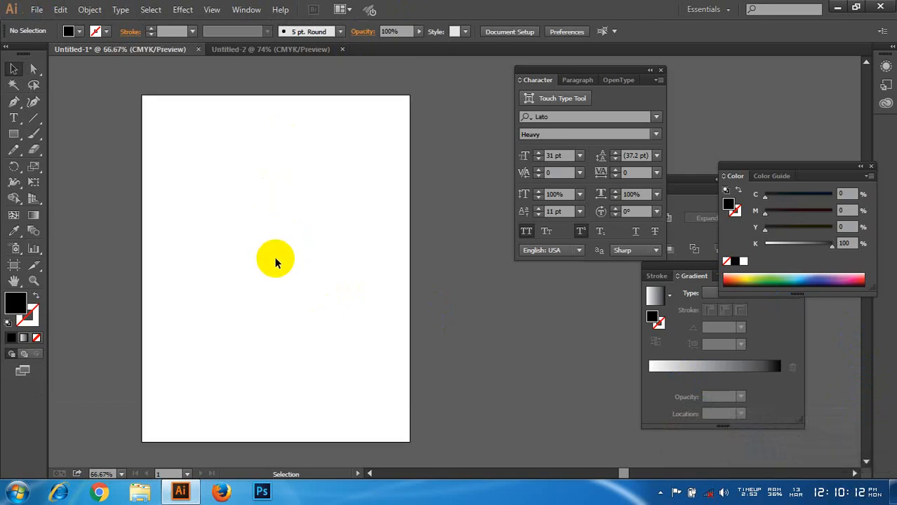
scroll(273, 256, down, 2)
scroll(274, 256, up, 2)
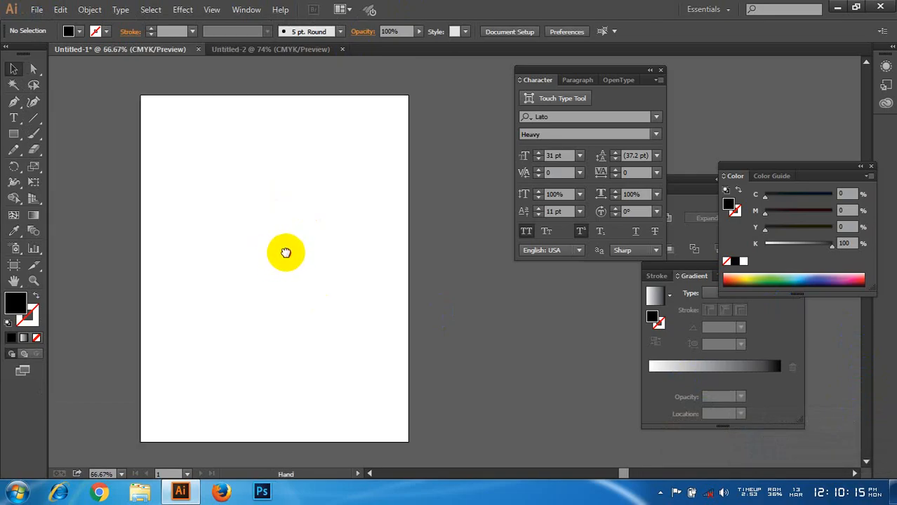
scroll(295, 258, left, 1)
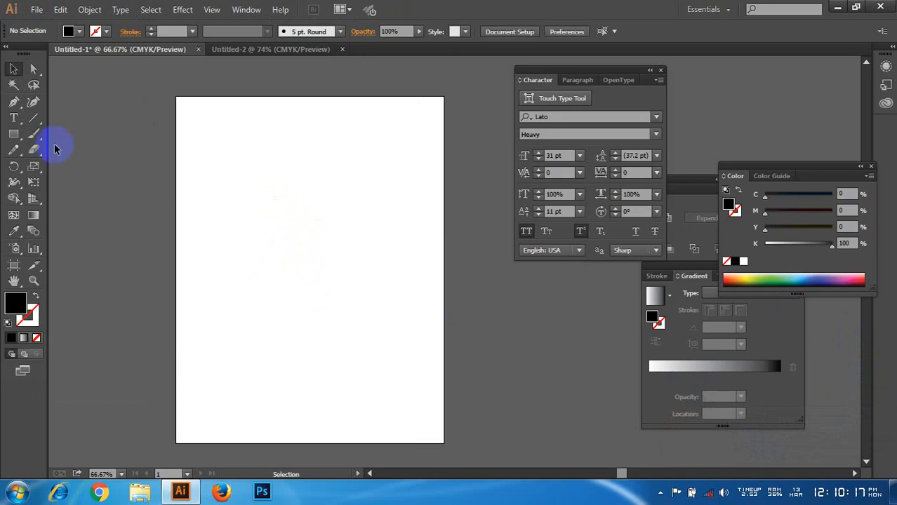
Step: Draw a black rectangle about 7.06 in wide and 9.56 in high, centred on the artboard with a narrow margin
click(15, 118)
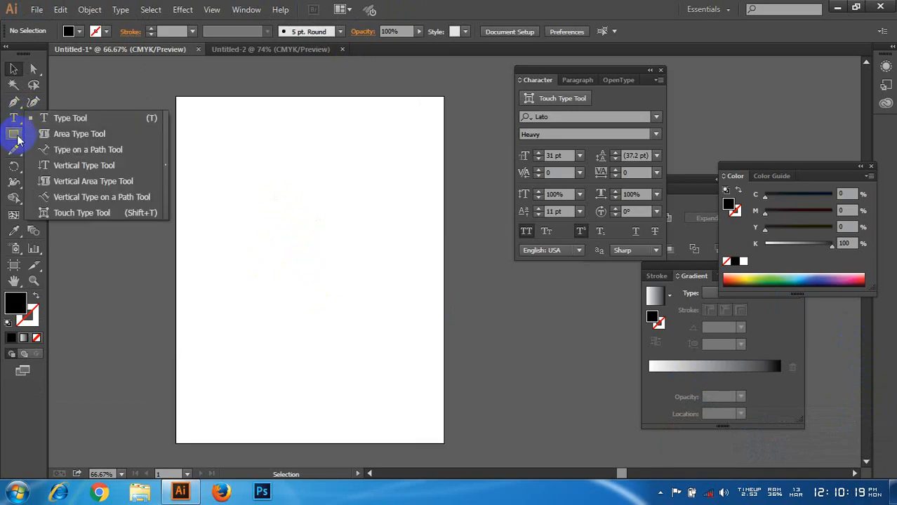
click(14, 133)
drag(202, 122, 423, 424)
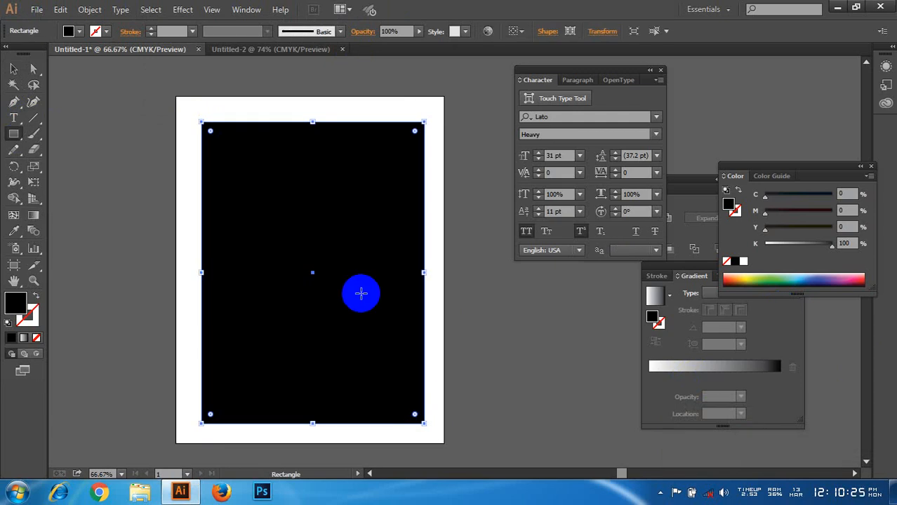
Step: Convert the rectangle into a text area with the Area Type Tool and enter nearly two lines of random filler letters
click(14, 133)
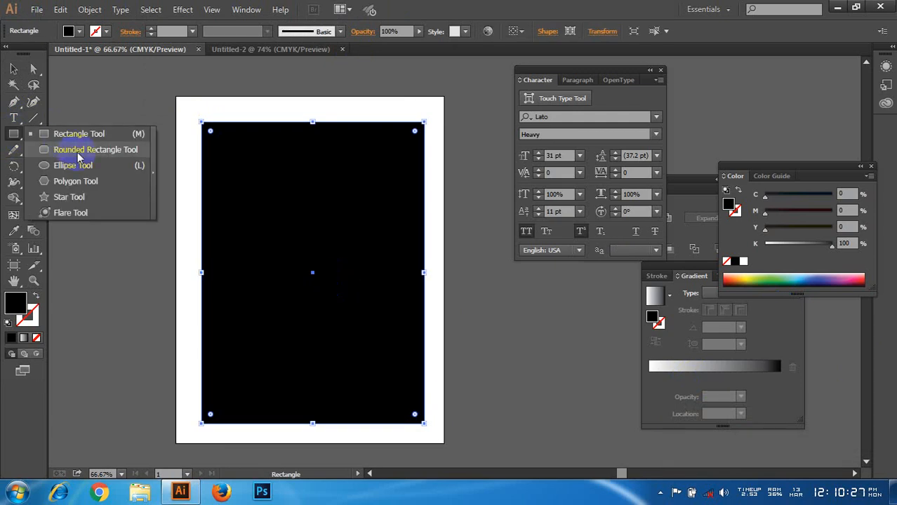
drag(14, 116, 96, 140)
click(216, 136)
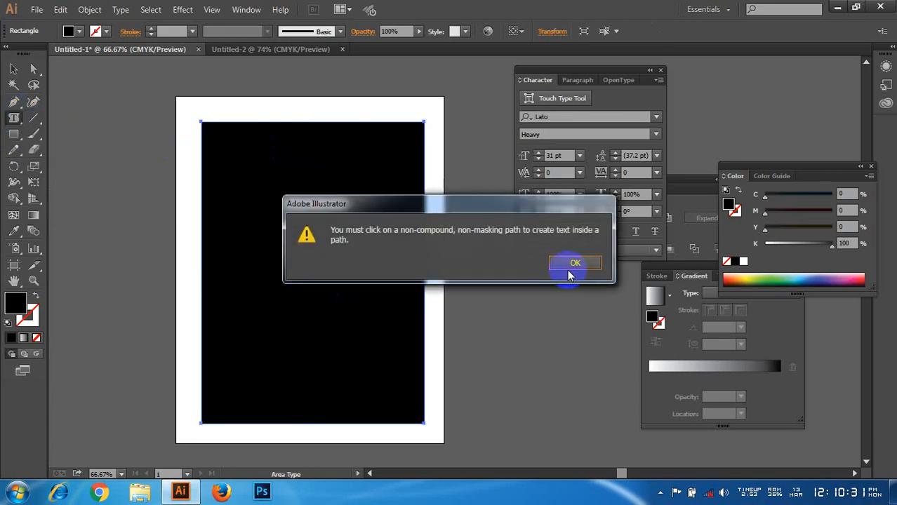
click(569, 274)
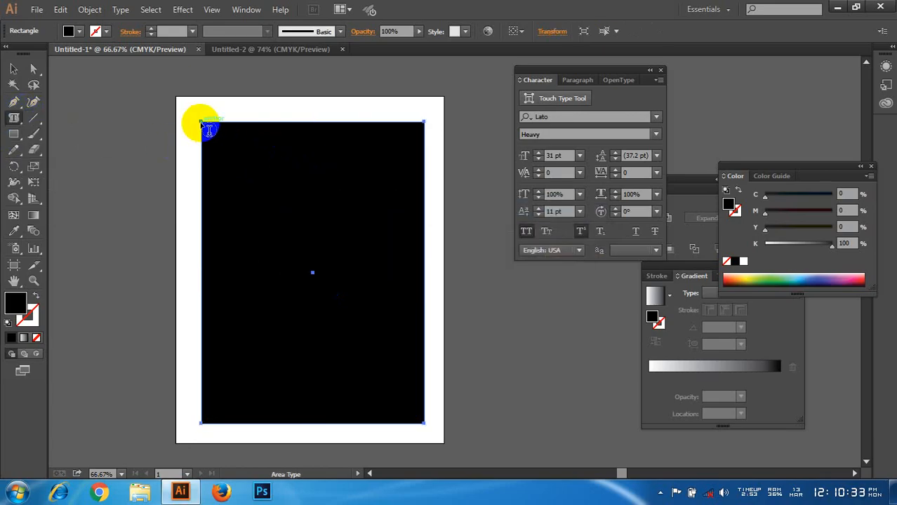
click(208, 125)
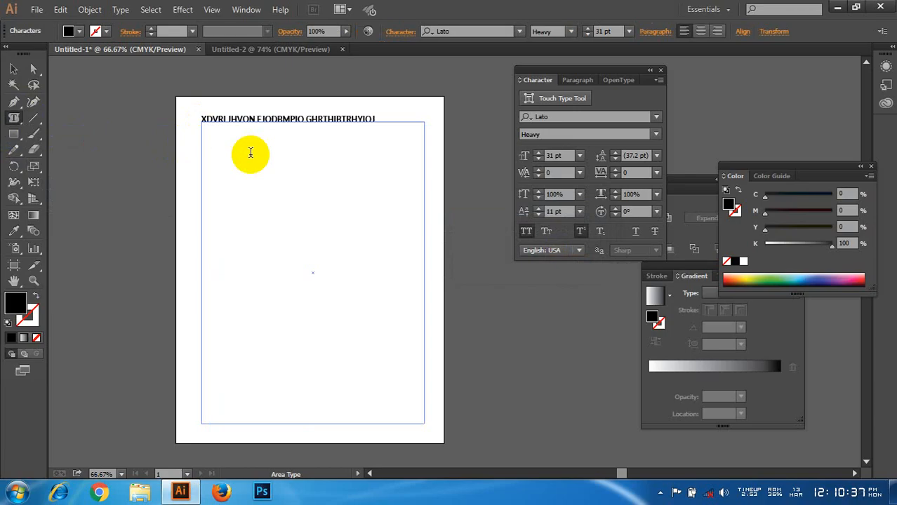
text(N-HFGJYNGFH)
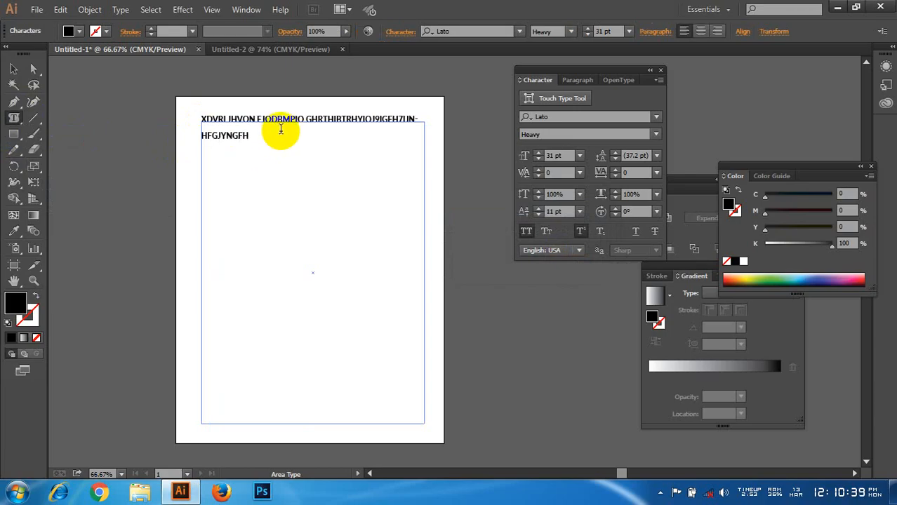
text(YFGNBYTUYJGH)
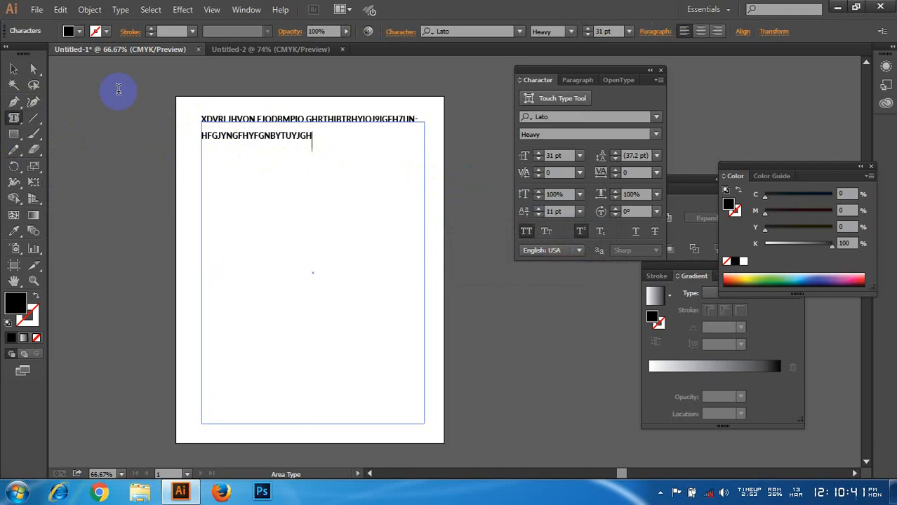
Step: Select the area text object and set its baseline shift to 0 pt
click(13, 68)
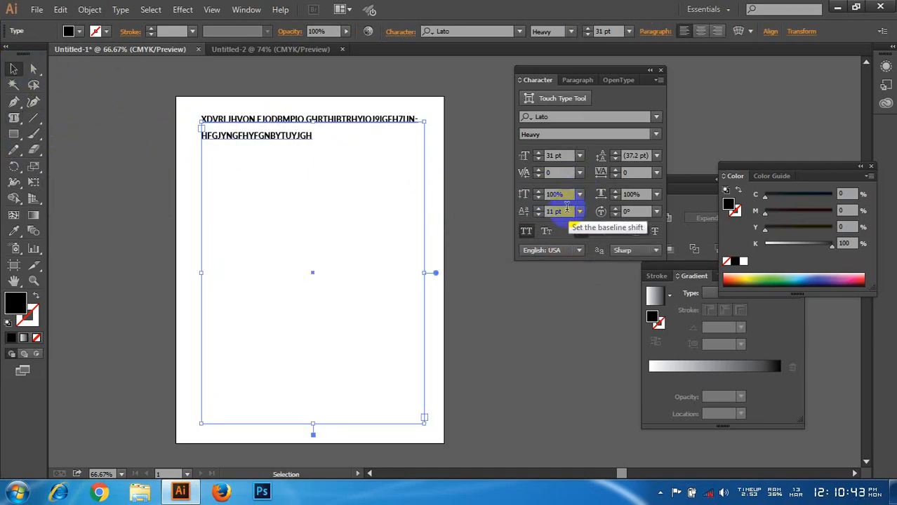
click(540, 211)
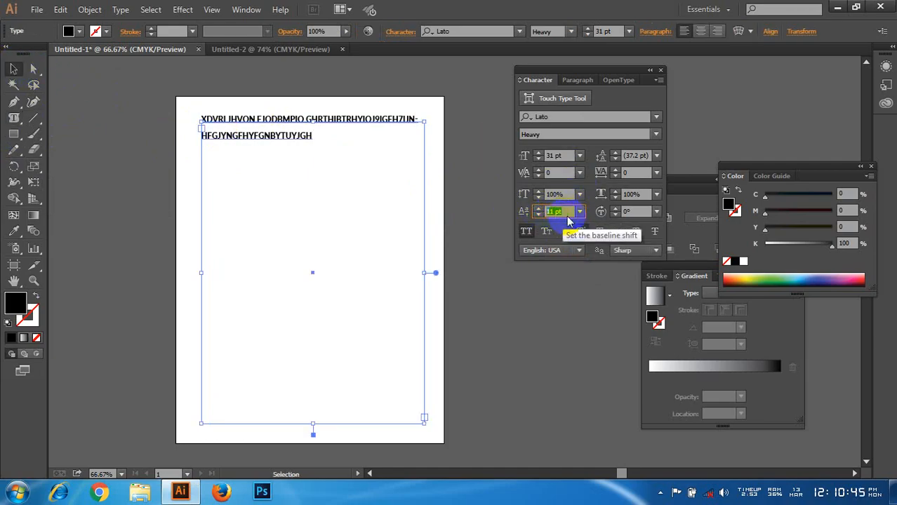
key(Return)
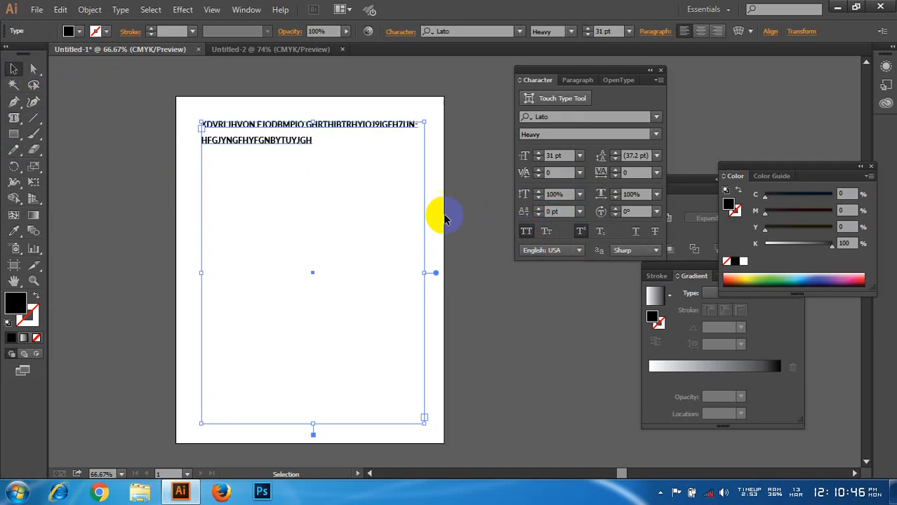
Step: Continue the filler text from the end of the second line until it reaches about five lines
double_click(315, 139)
key(Up)
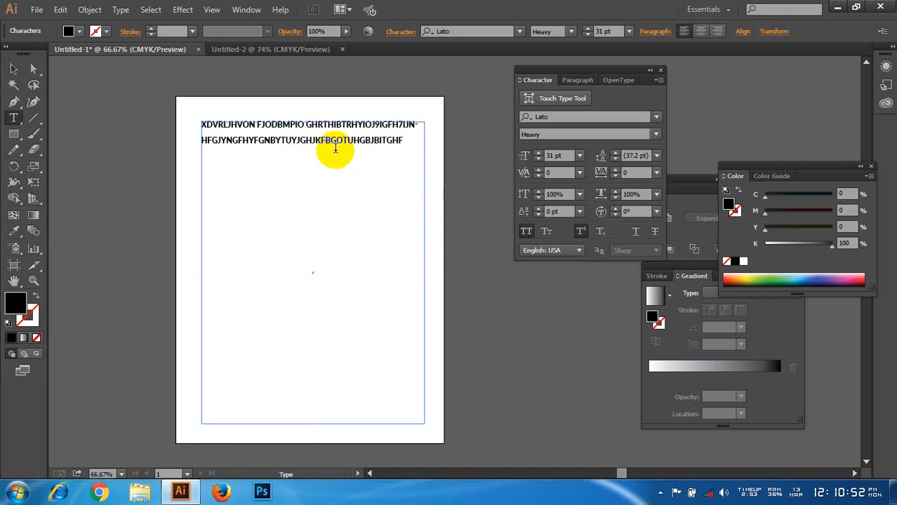
text(TJIRBGBNIOTUHGNIOTRN)
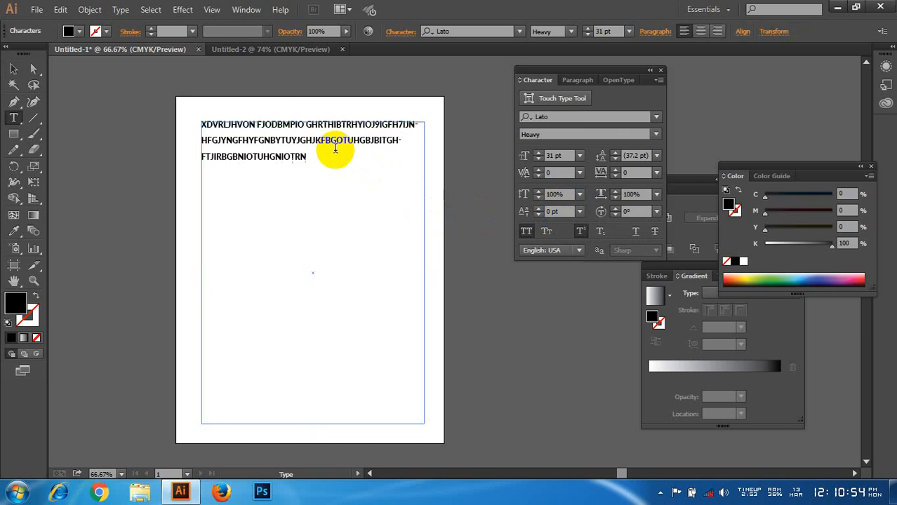
text(GIOTRNGIOBBGUFBU)
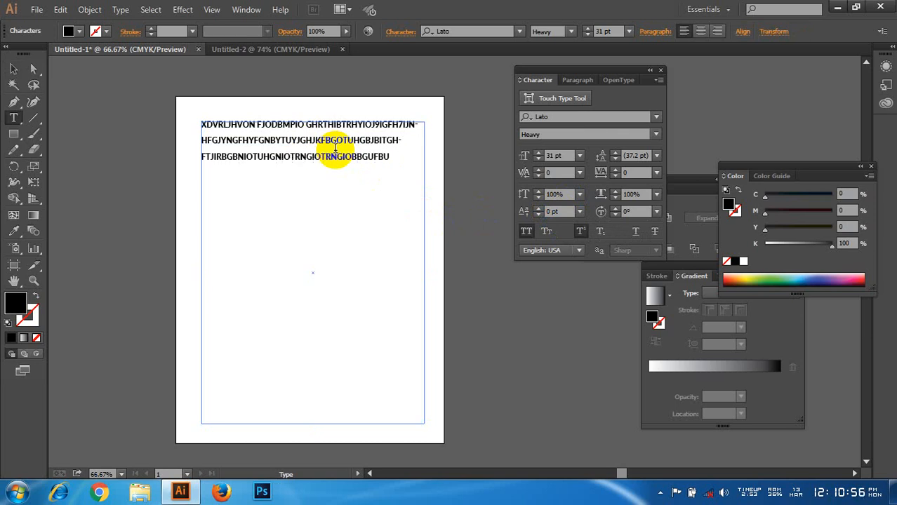
text(TRHOGIBUTTG)
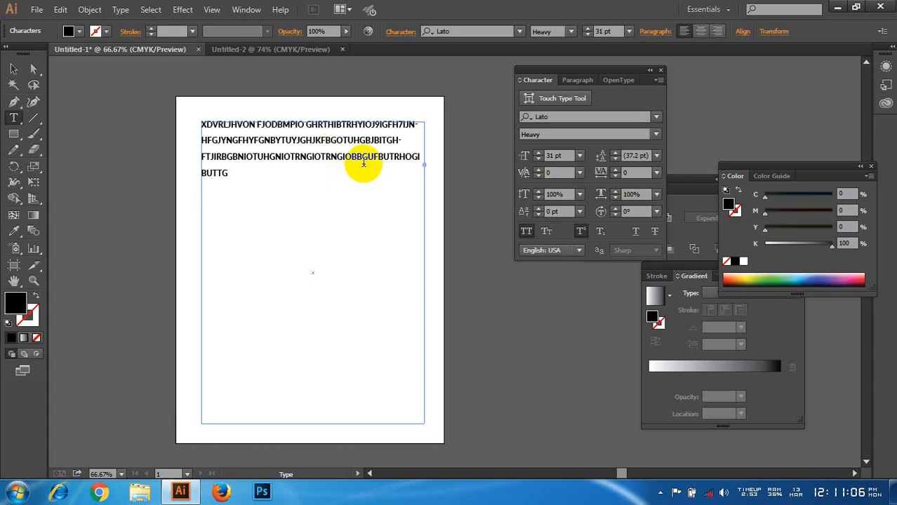
text(HBFGIURODFBH)
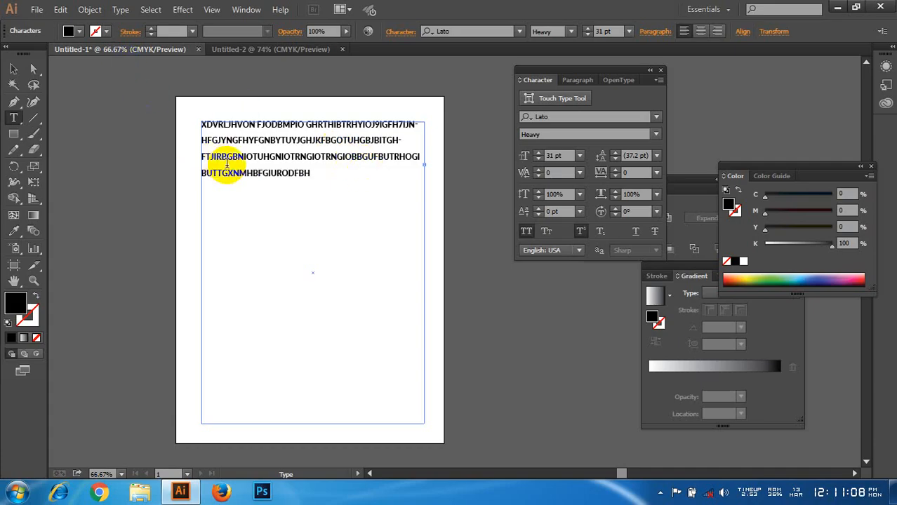
text(V OURGUIBUFBGVJFBHUIVJTIUFDYB)
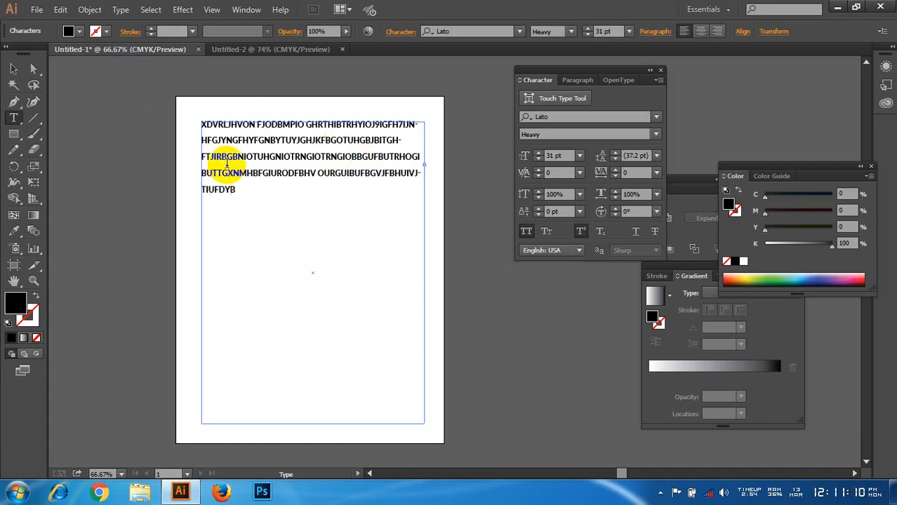
text(GJOGHTR)
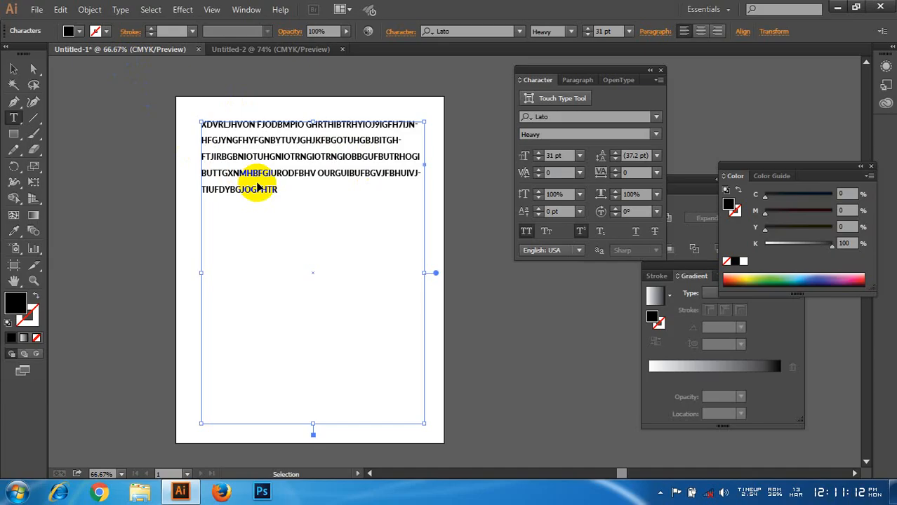
Step: Copy all the filler text, paste it three times after the last line to fill the frame, and select the text object
key(ctrl+a)
key(ctrl+c)
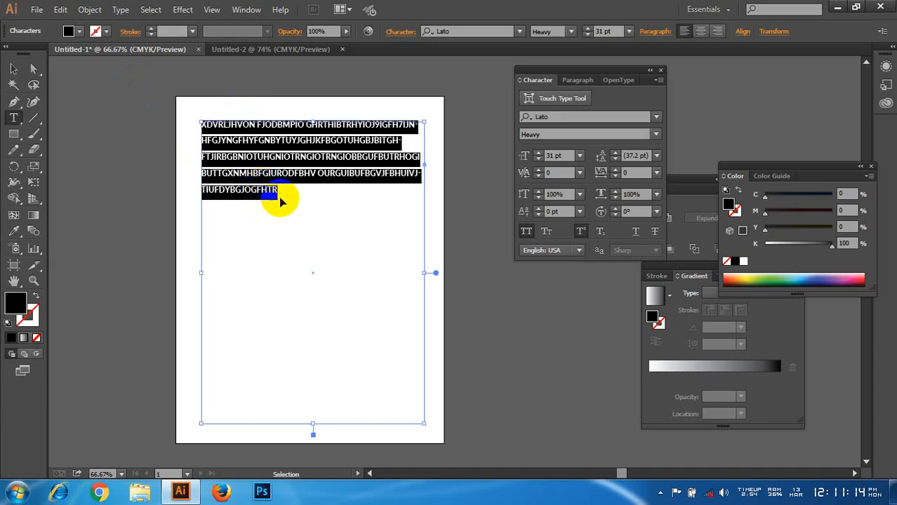
click(282, 195)
key(ctrl+v)
key(ctrl+v)
key(ctrl+v)
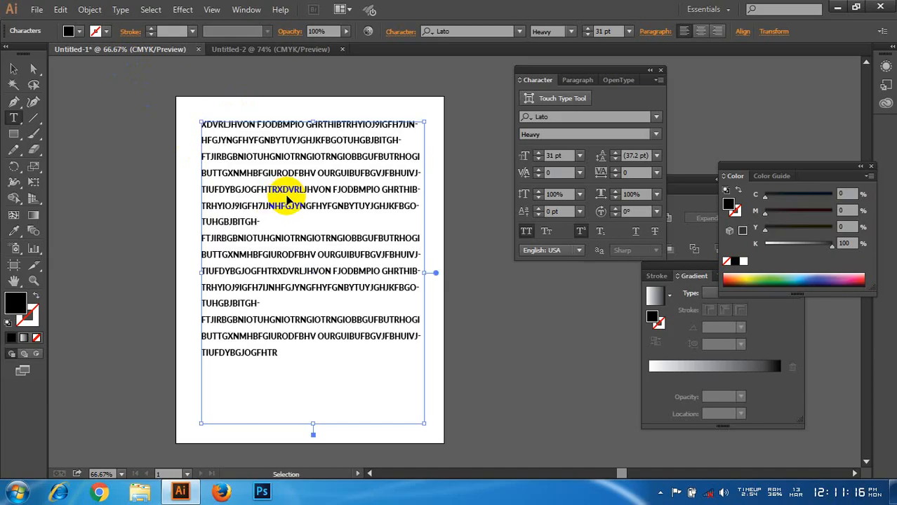
click(14, 69)
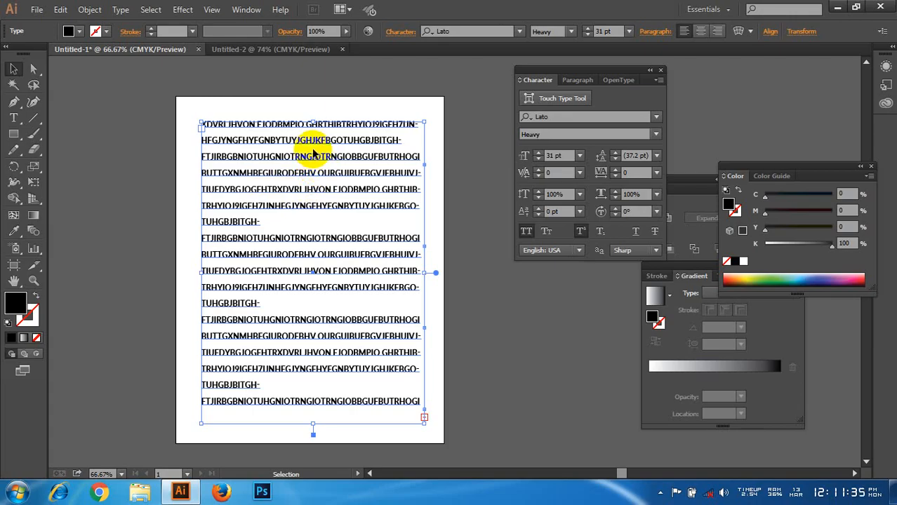
Step: Open Area Type Options for the selected text frame, set the number of rows to 2 and turn on the preview
click(120, 10)
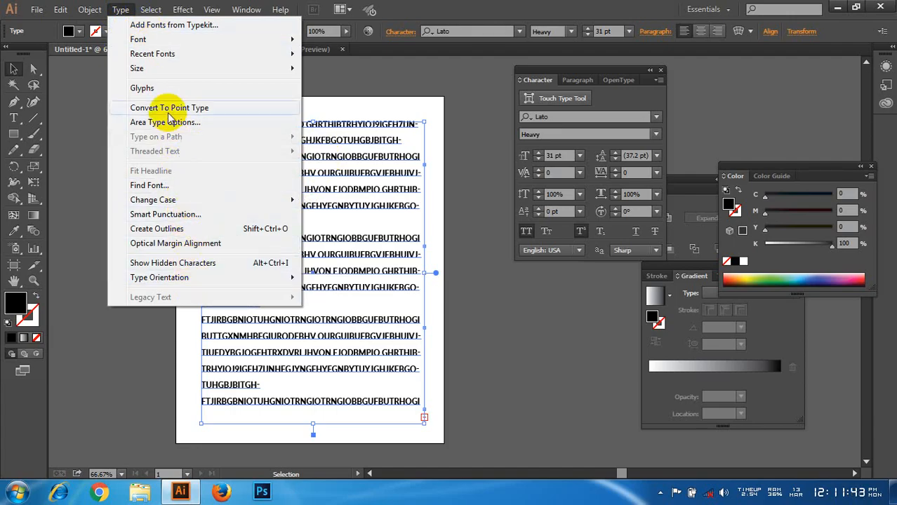
click(118, 15)
click(120, 14)
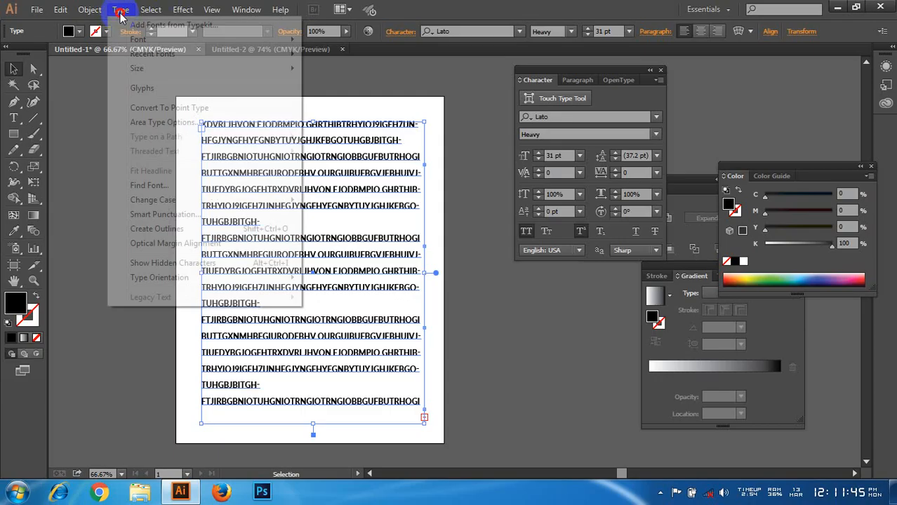
click(191, 127)
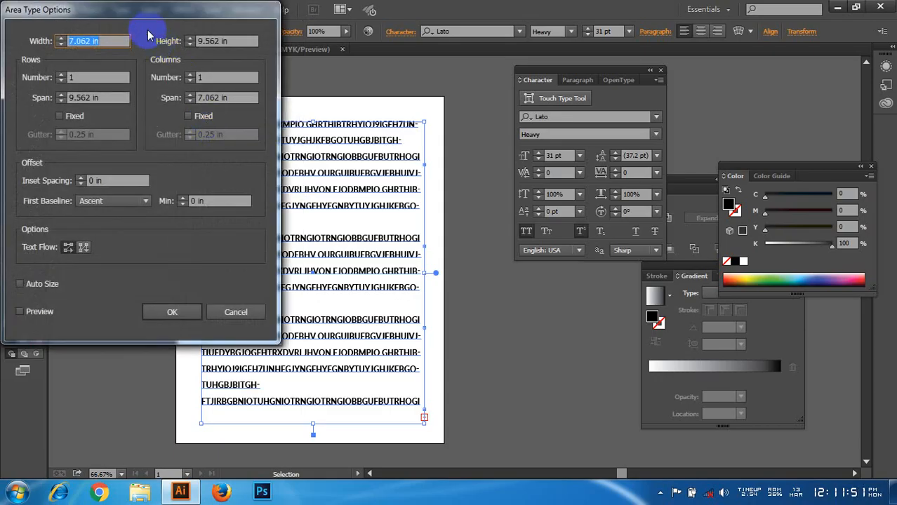
drag(129, 12, 609, 64)
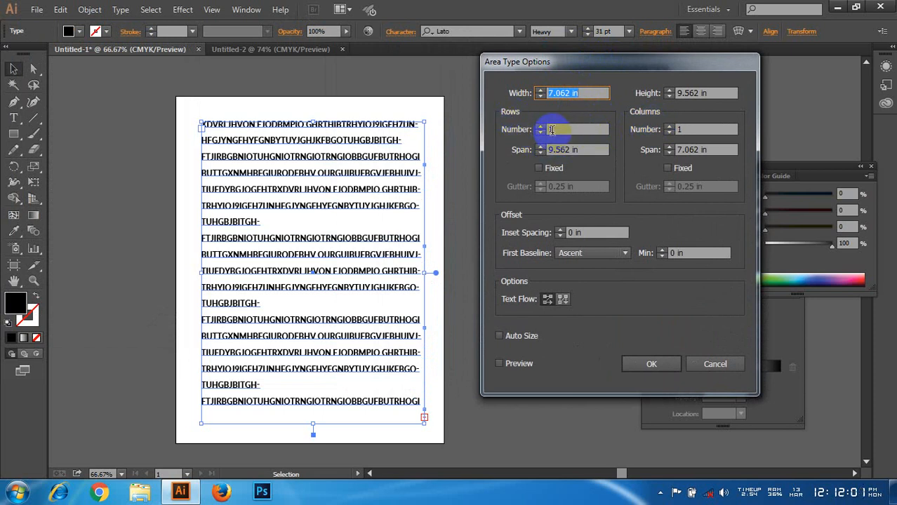
click(553, 130)
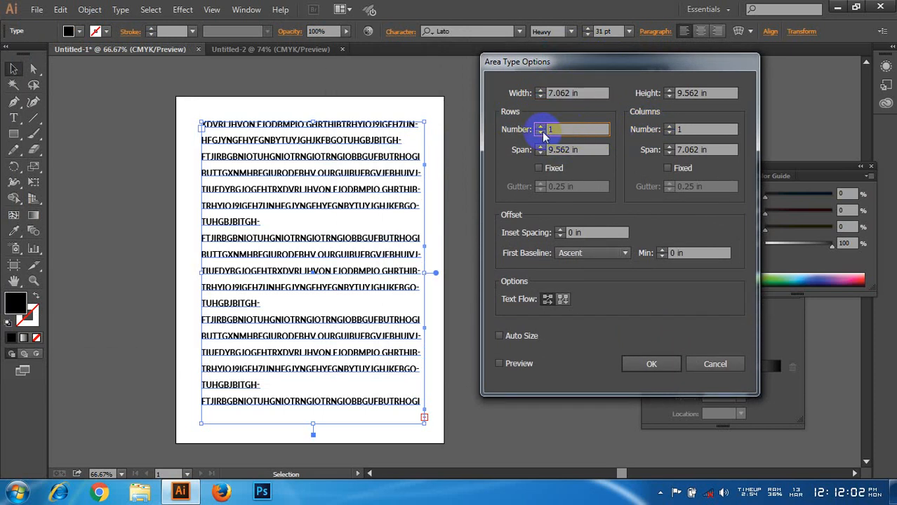
click(540, 127)
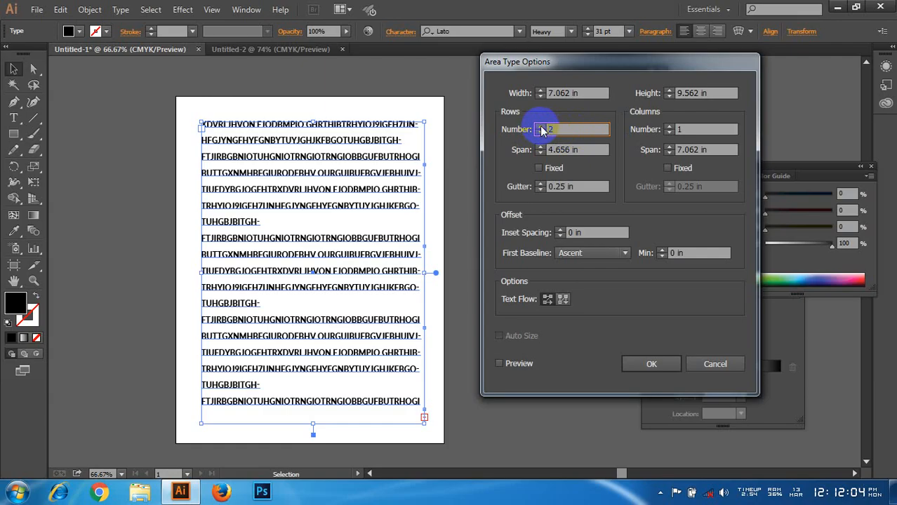
click(499, 364)
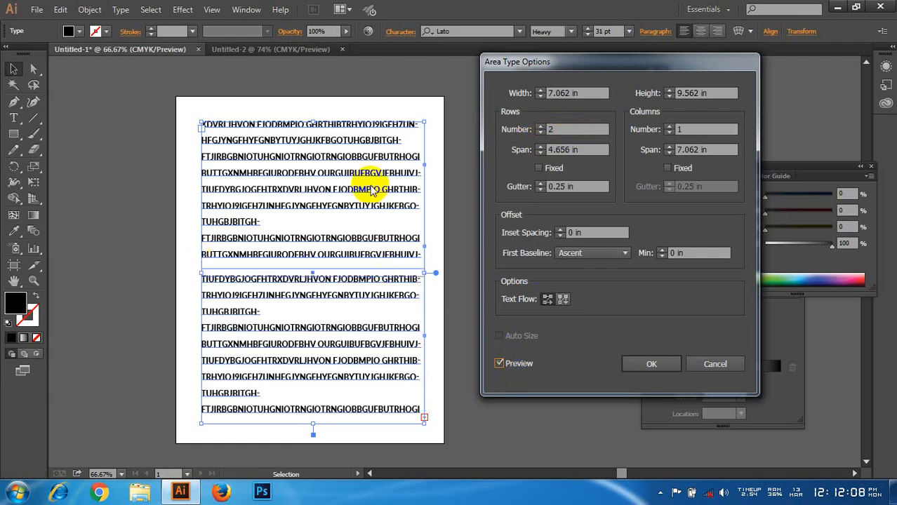
Step: Divide the text area into 3 columns and 3 rows
click(670, 127)
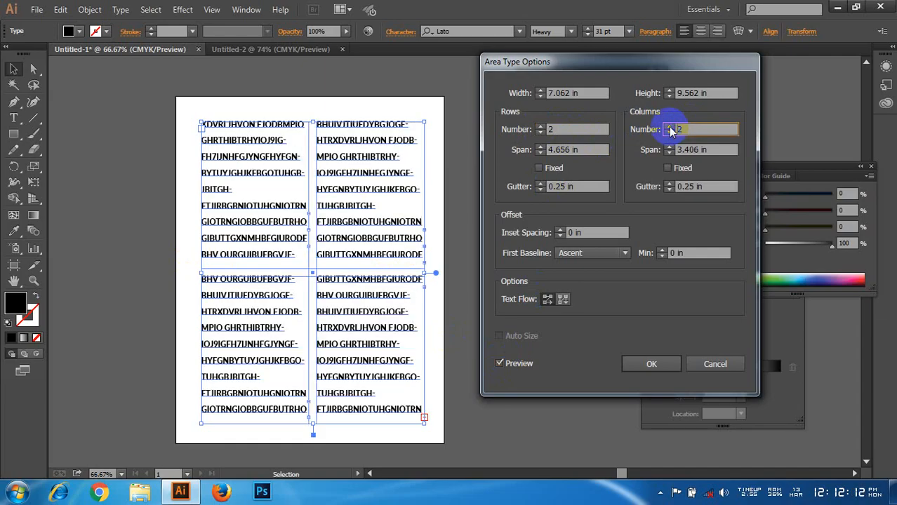
click(671, 128)
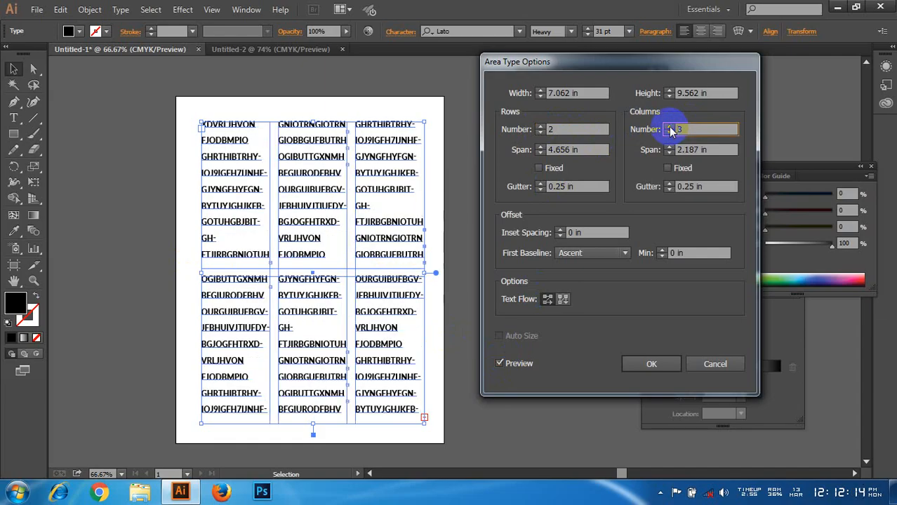
click(540, 128)
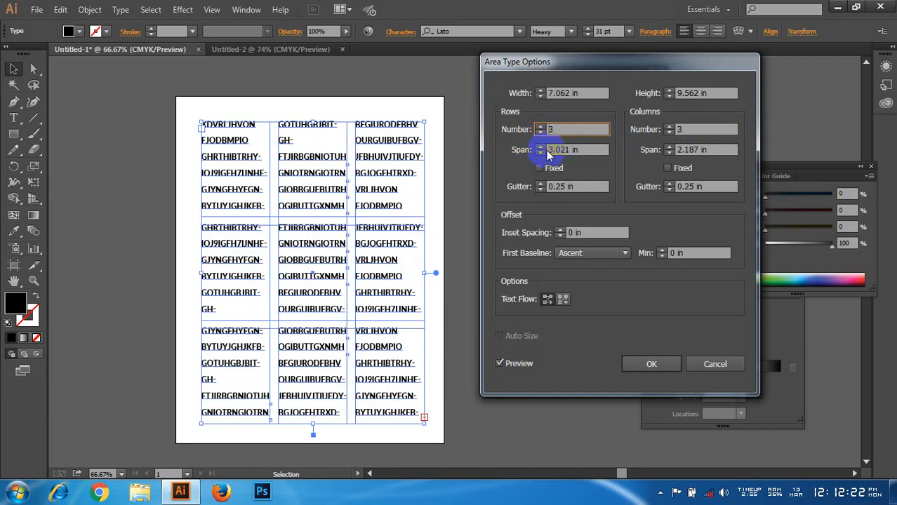
Step: Increase the row span to 3.563 in
click(540, 147)
click(540, 146)
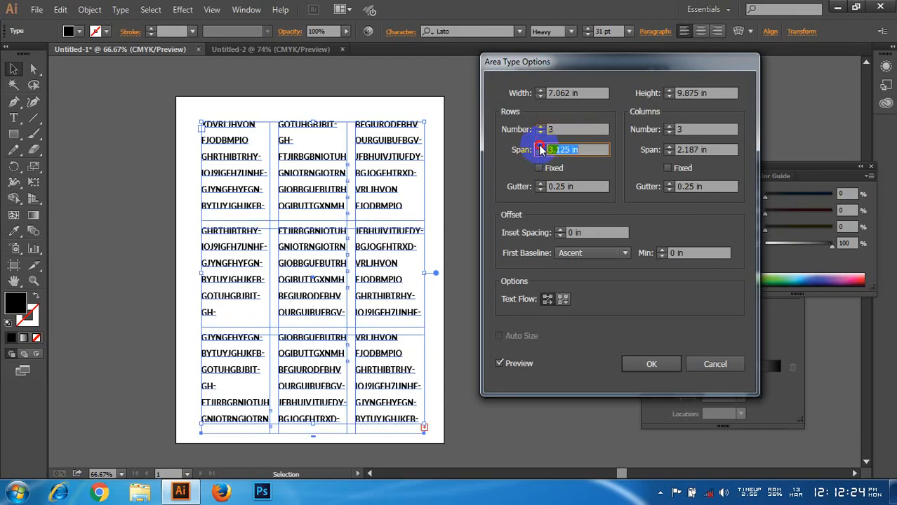
click(540, 147)
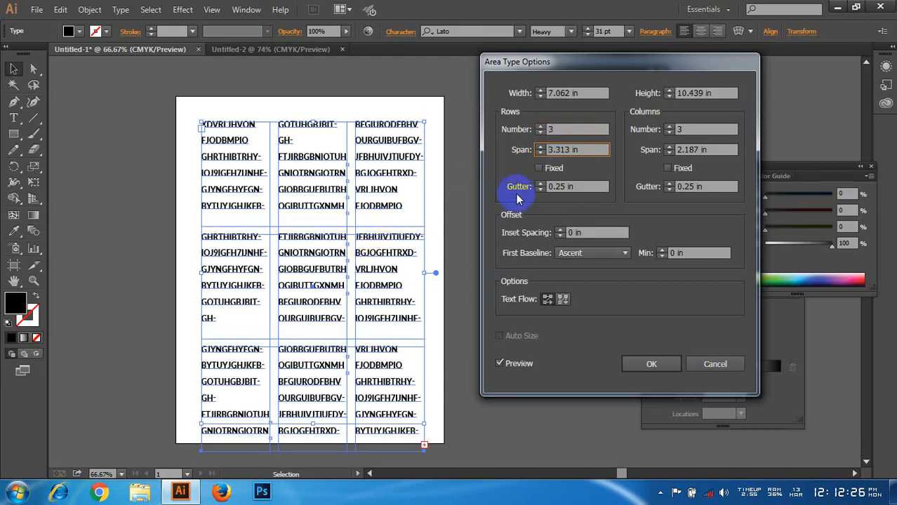
click(540, 150)
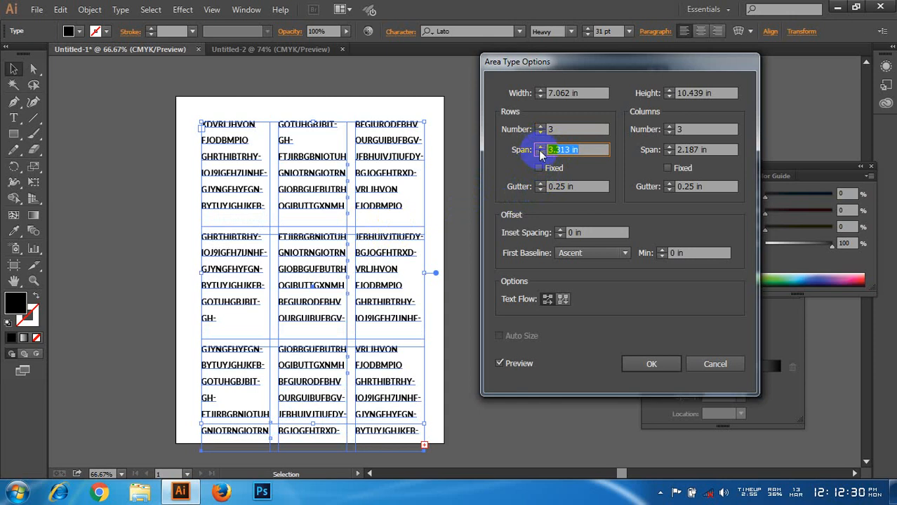
click(540, 146)
click(541, 146)
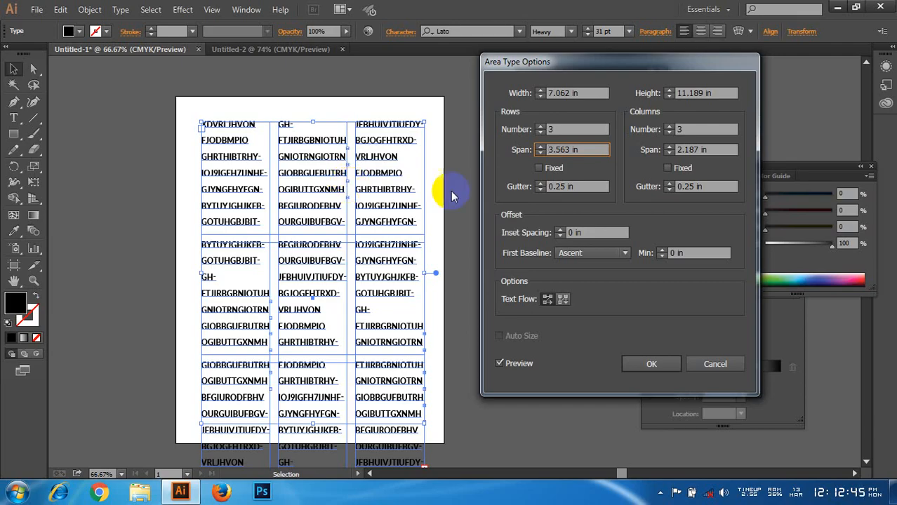
Step: Try wider gutters of 0.563 in between the rows and 0.813 in between the columns
click(540, 184)
click(540, 184)
click(540, 184)
click(540, 184)
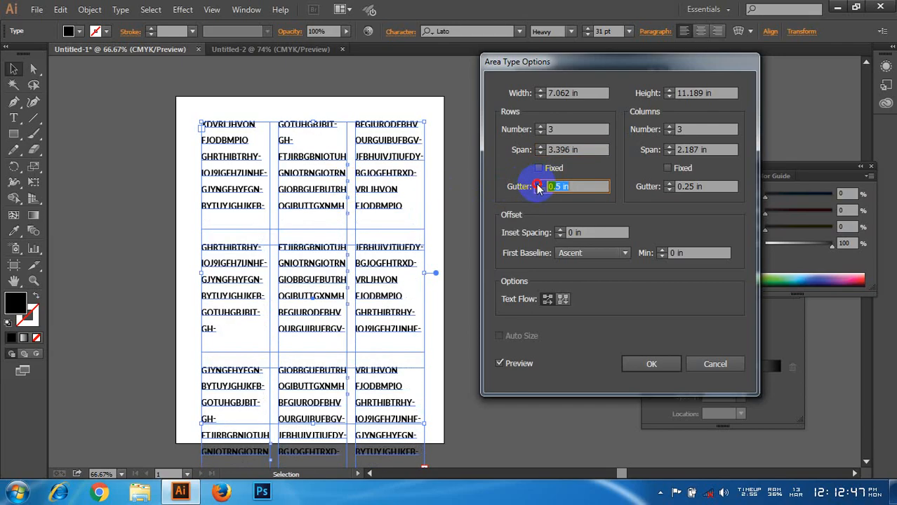
click(540, 183)
click(669, 183)
click(669, 184)
click(668, 184)
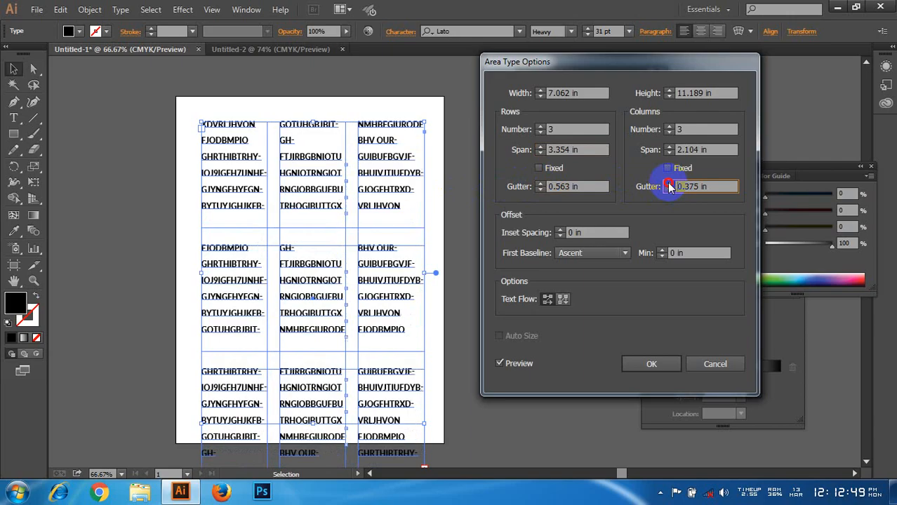
click(668, 184)
click(669, 184)
click(668, 184)
click(669, 184)
click(669, 184)
click(669, 184)
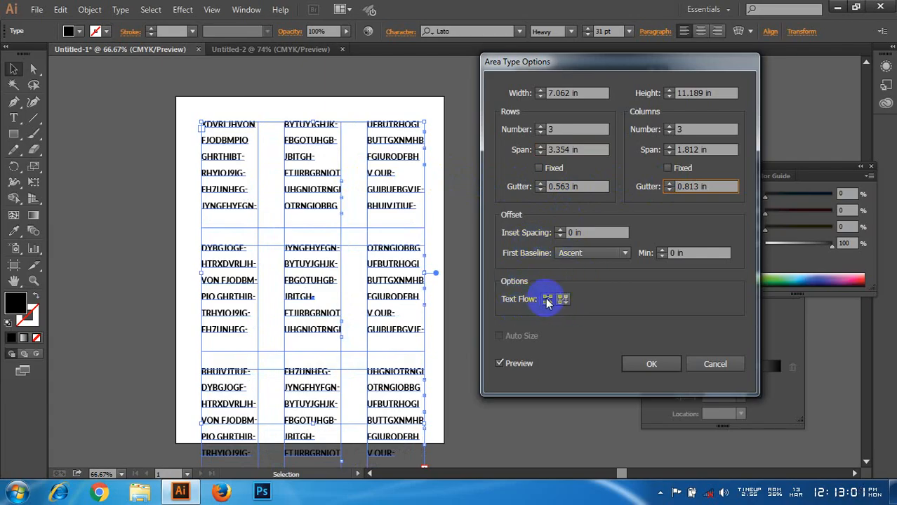
Step: Set both the row gutter and the column gutter to 0.25 in
click(540, 194)
click(540, 191)
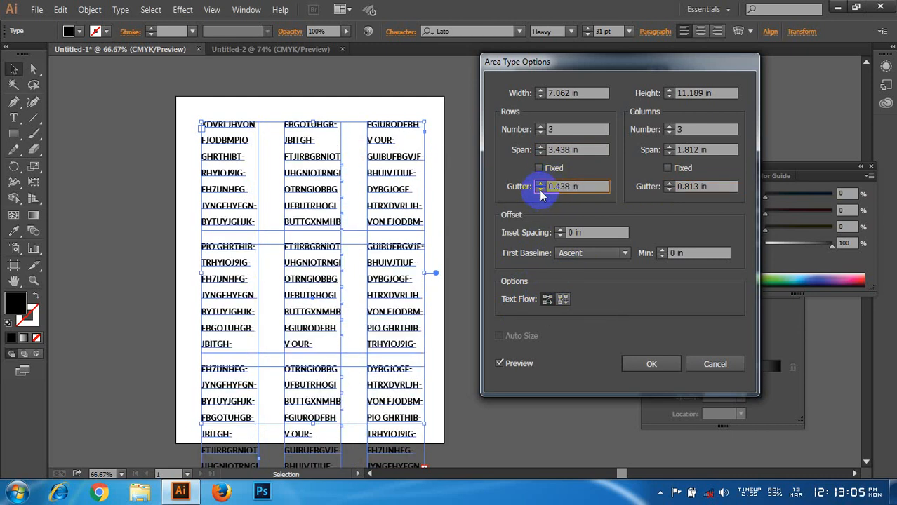
click(540, 192)
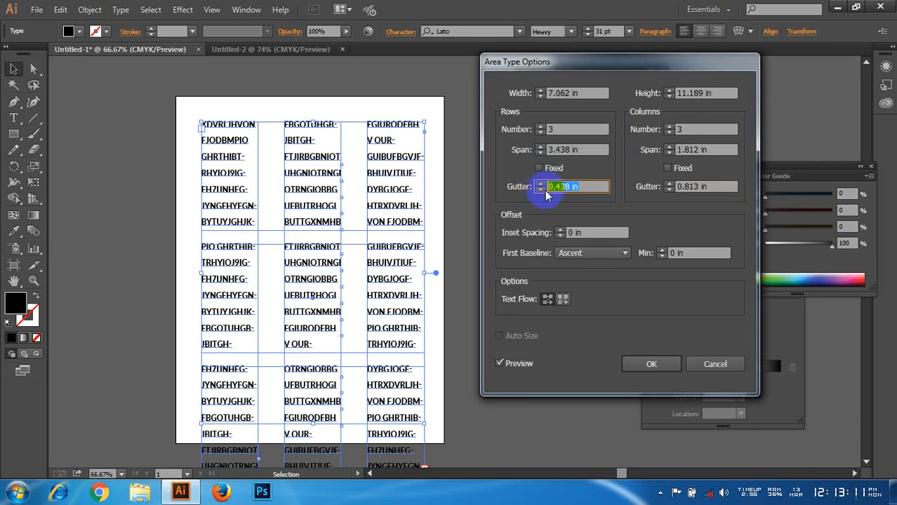
key(BackSpace)
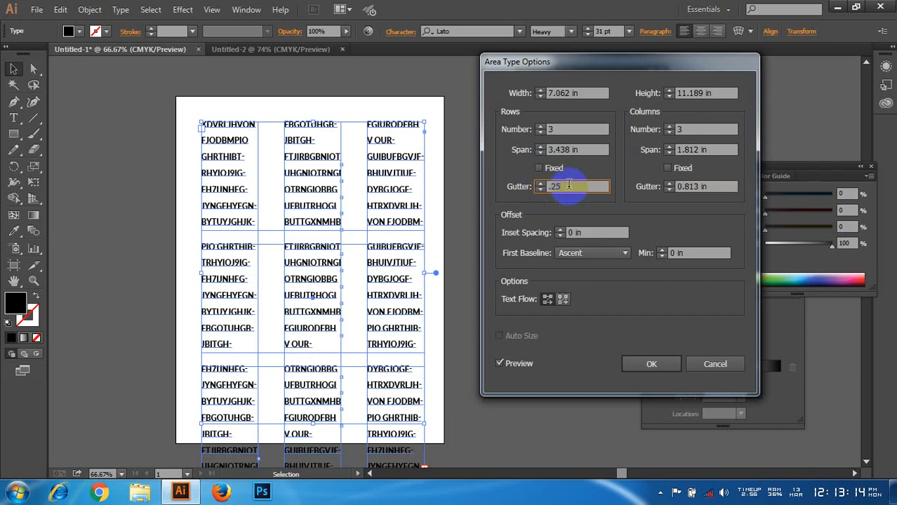
click(557, 150)
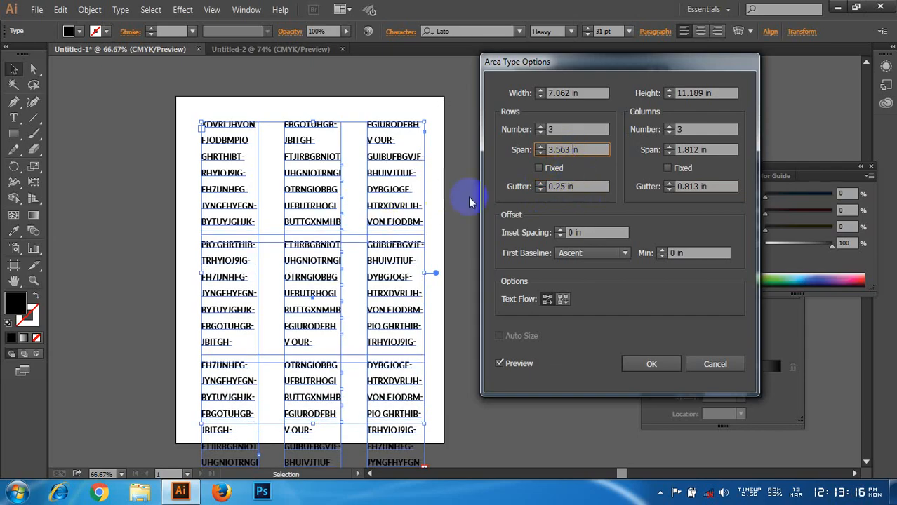
double_click(676, 187)
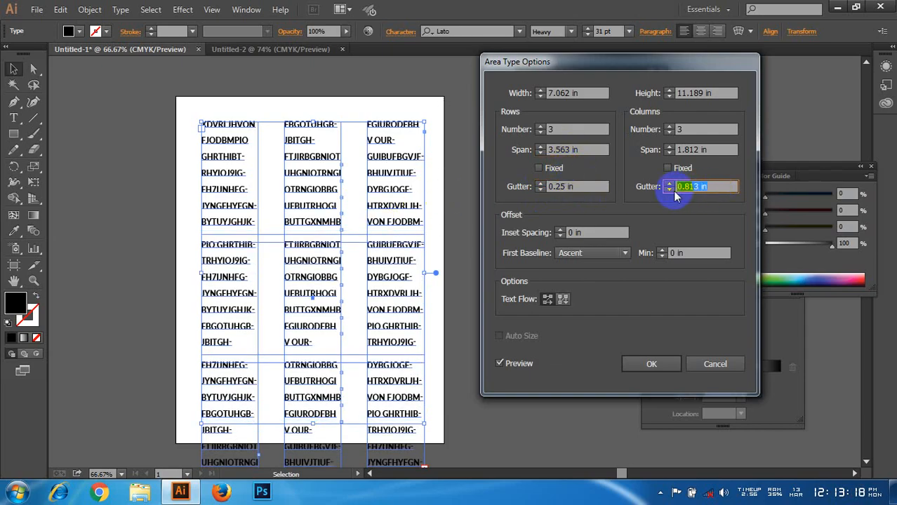
text(.25)
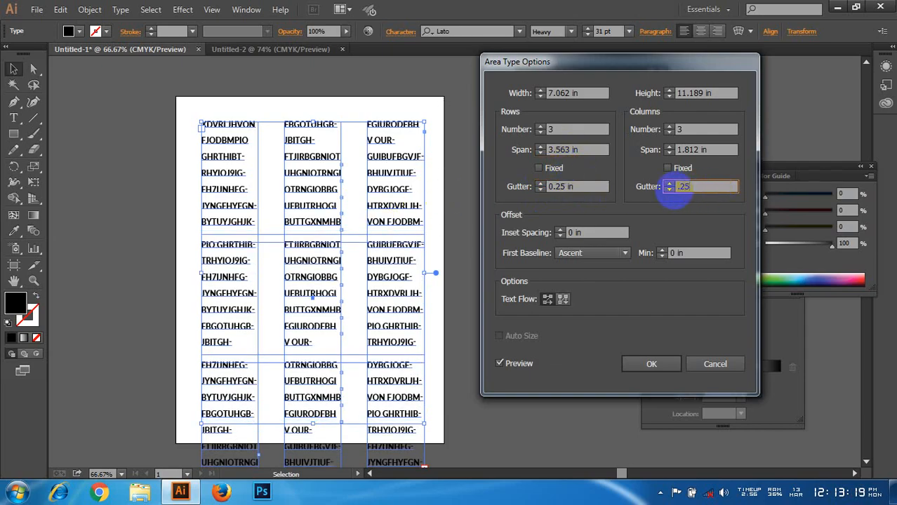
click(581, 186)
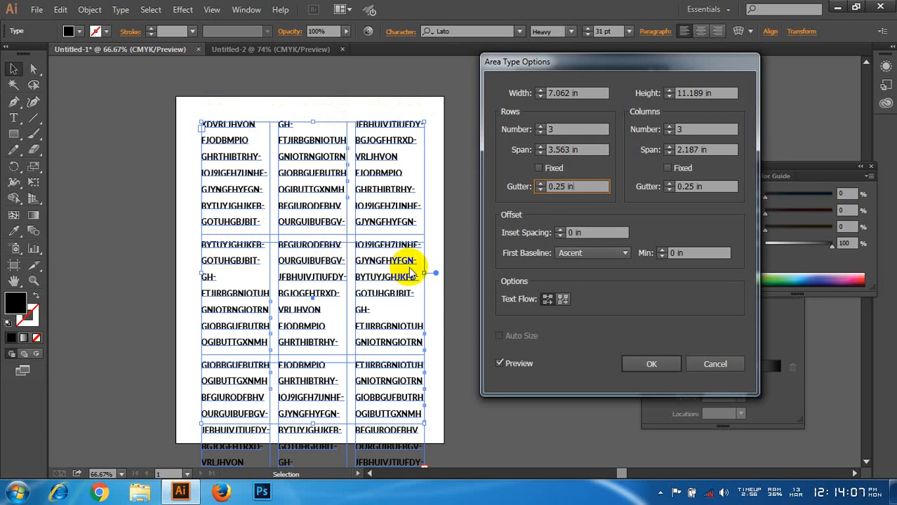
Step: Try the By Columns, Left to Right text flow for the divided text area
click(562, 299)
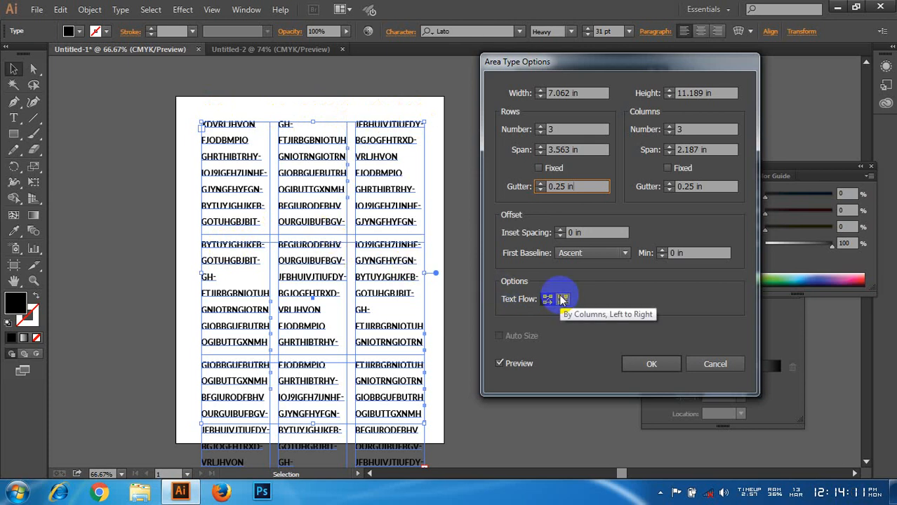
click(565, 302)
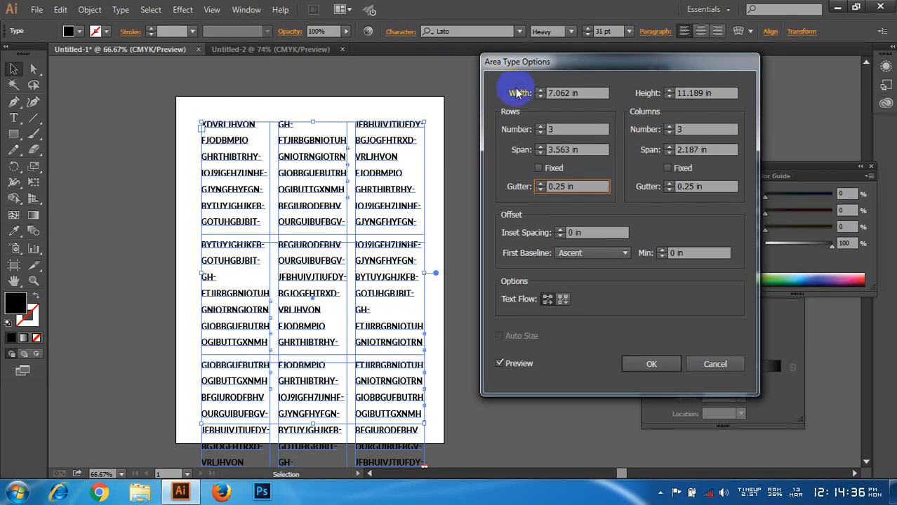
Step: Set the text area's width to 7.938 in and height to 11.438 in, and apply the area type options
click(538, 94)
click(539, 91)
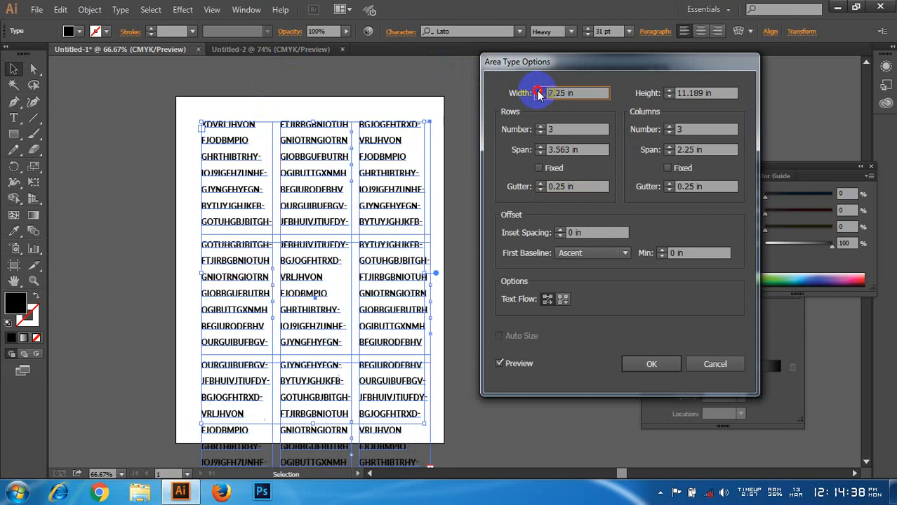
click(538, 90)
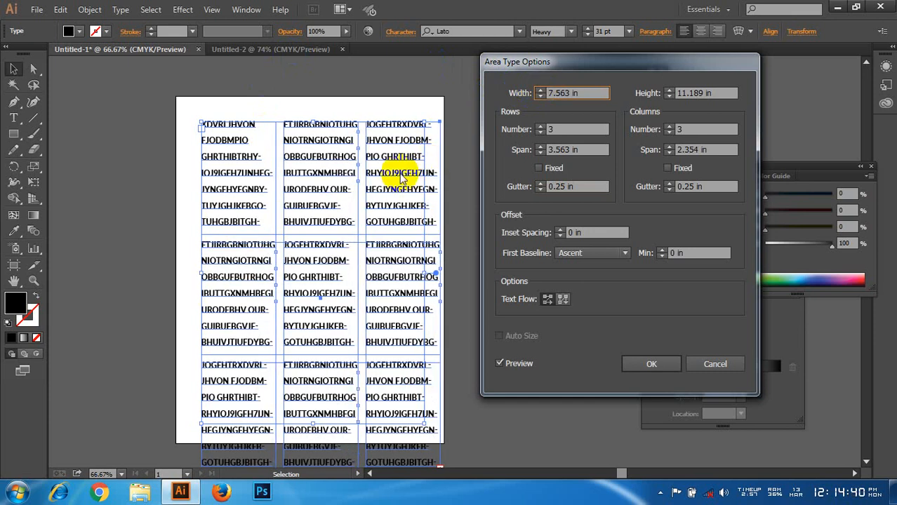
click(668, 94)
click(668, 91)
click(669, 91)
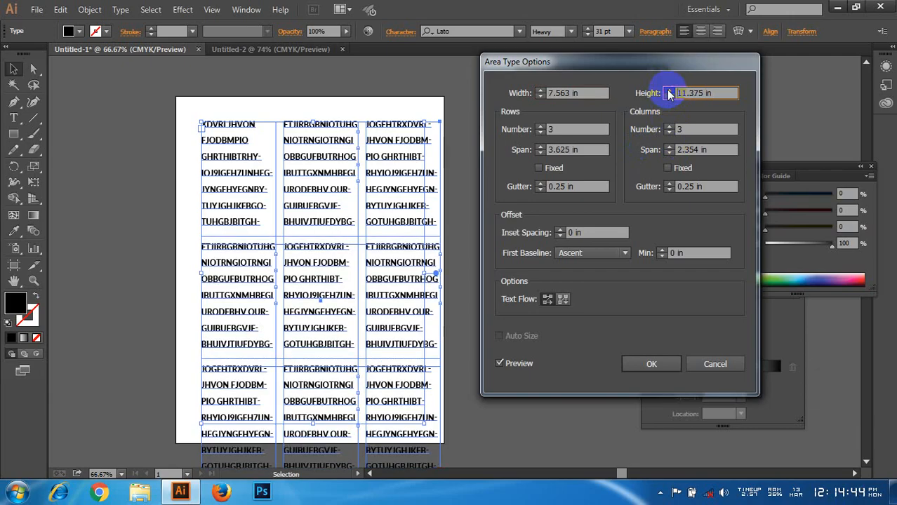
click(540, 91)
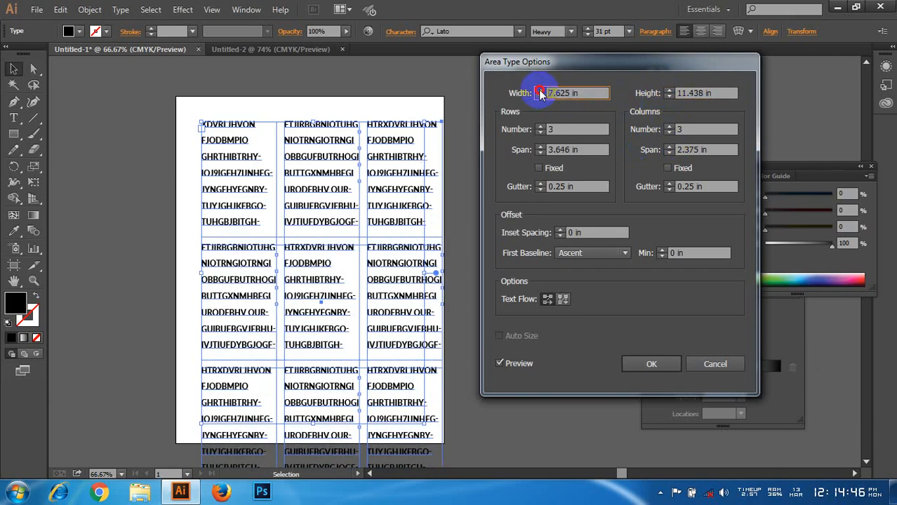
click(539, 91)
click(540, 91)
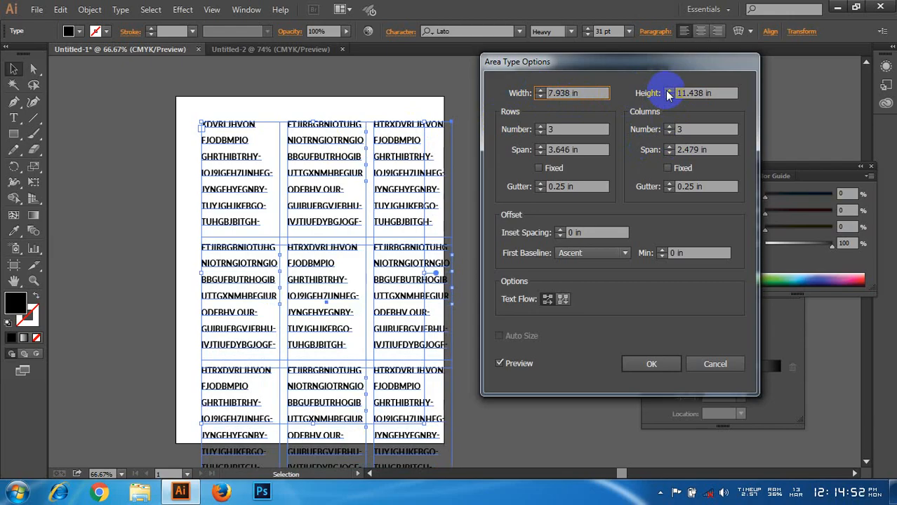
click(652, 364)
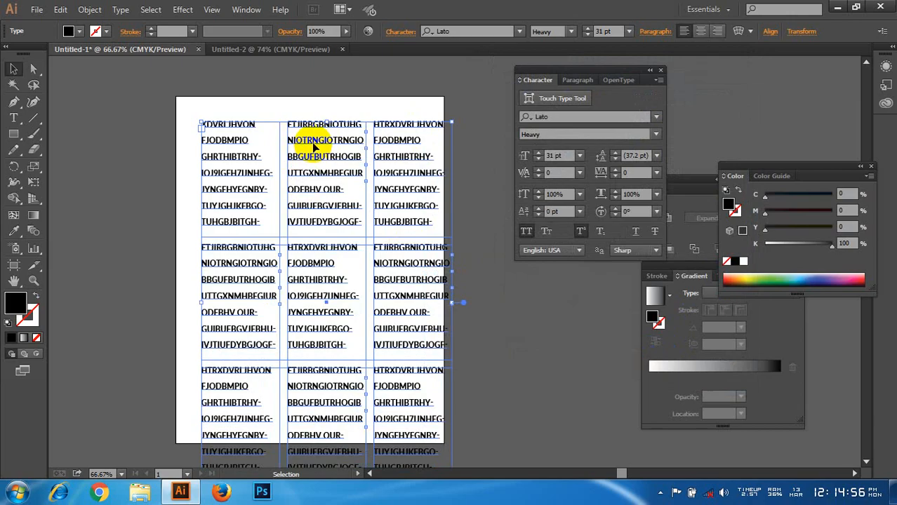
Step: Move the text frame to the artboard's upper-left corner, shrink it about its centre to roughly half its size, and deselect it
drag(314, 145, 293, 123)
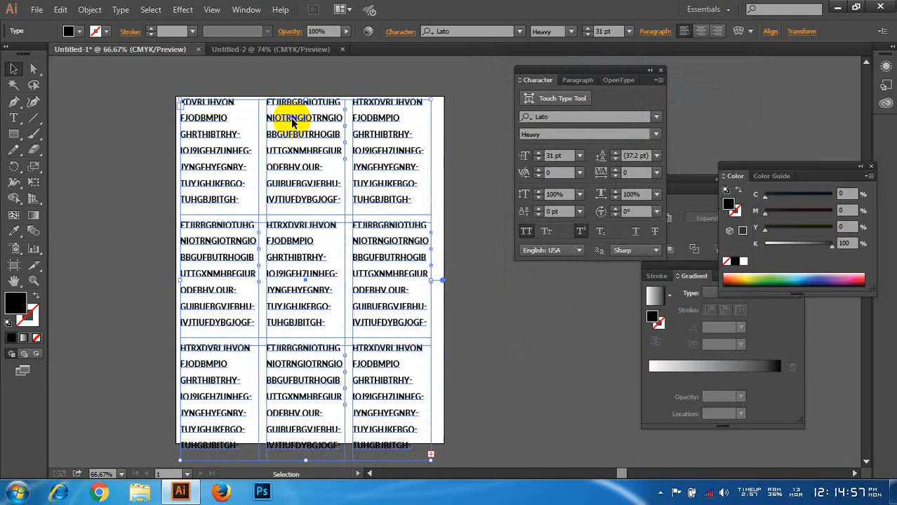
click(430, 464)
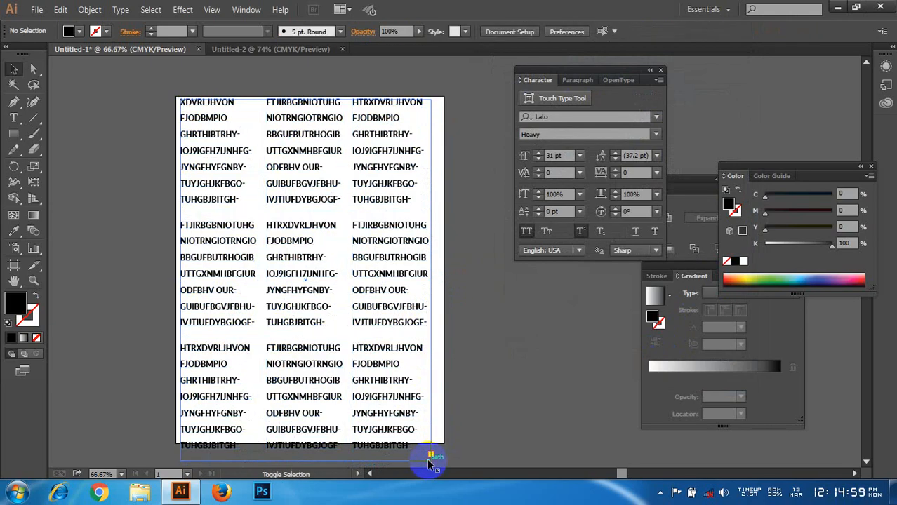
click(374, 362)
drag(431, 457, 367, 367)
click(379, 286)
scroll(347, 294, up, 1)
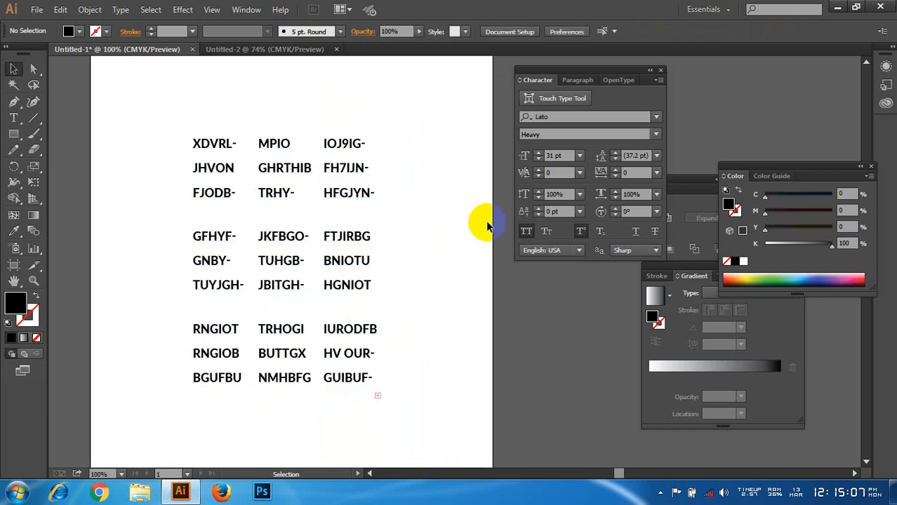
Step: Reduce the font size of the text in the divided frame to 7 pt and deselect the frame
click(319, 279)
key(ctrl+shift+comma)
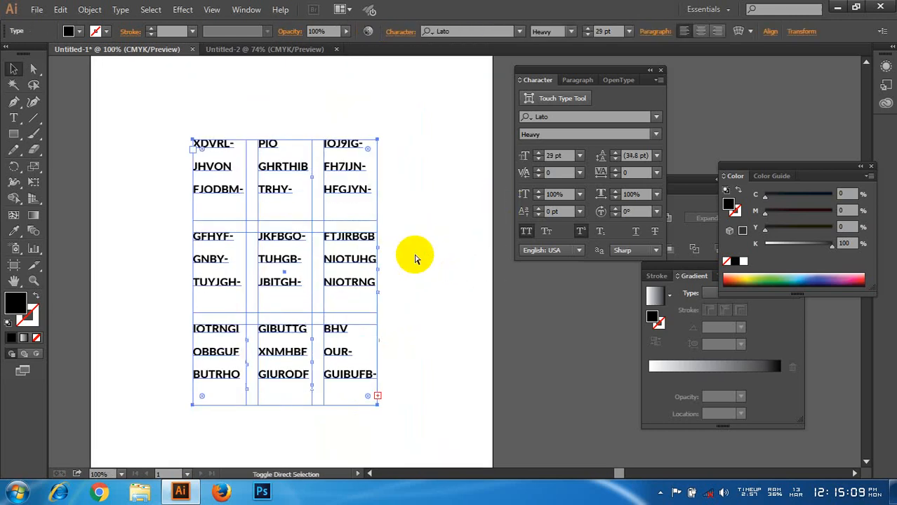
key(ctrl+shift+comma)
key(ctrl+shift+comma)
key(ctrl+shift+comma)
key(ctrl+shift+comma)
key(ctrl+shift+comma)
key(ctrl+shift+comma)
key(ctrl+shift+comma)
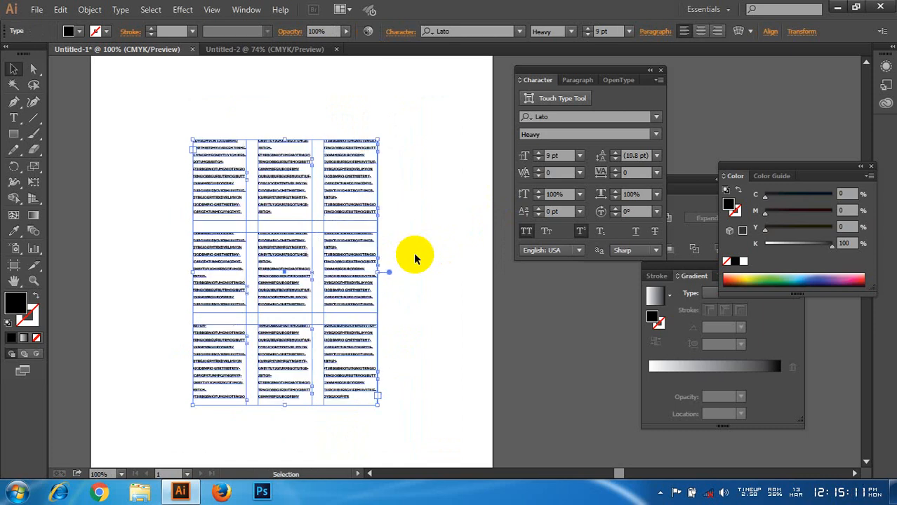
key(ctrl+shift+comma)
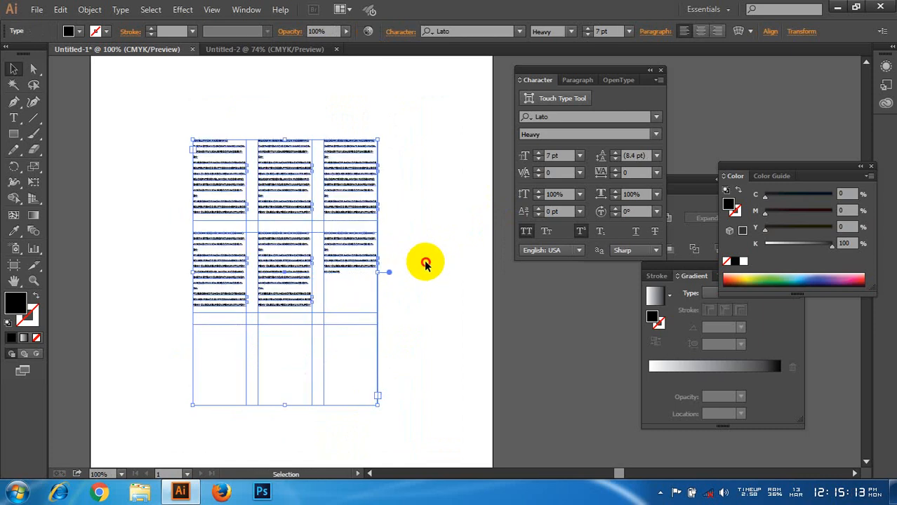
click(423, 260)
scroll(393, 217, up, 1)
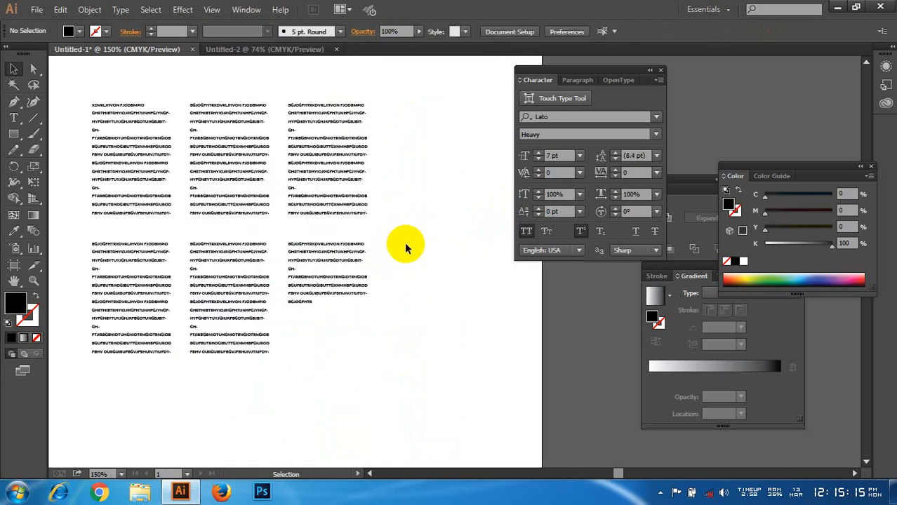
scroll(372, 340, down, 2)
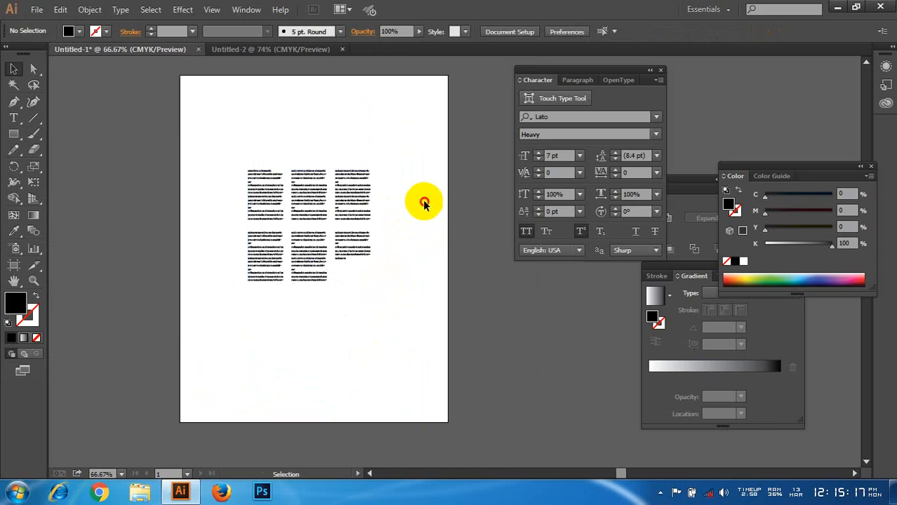
Step: Select the three-by-three divided text frame and delete it from the artboard
drag(412, 140, 365, 210)
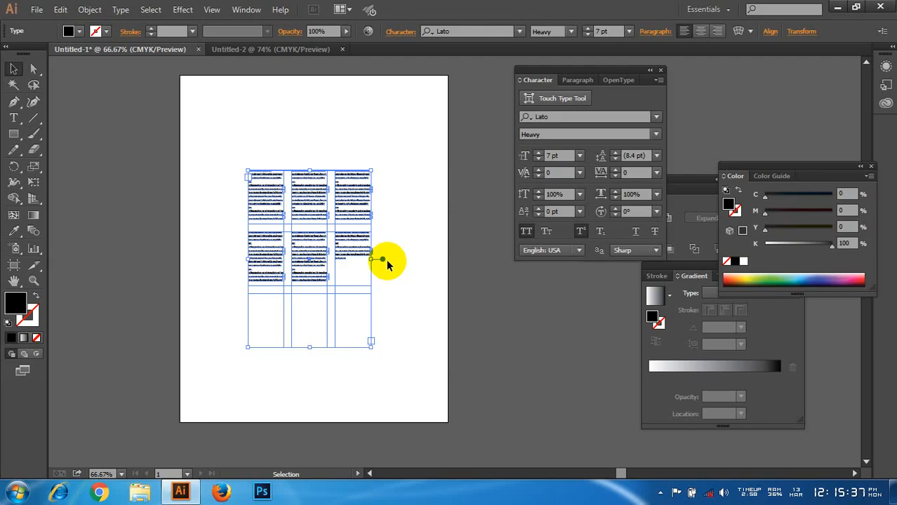
scroll(344, 260, up, 1)
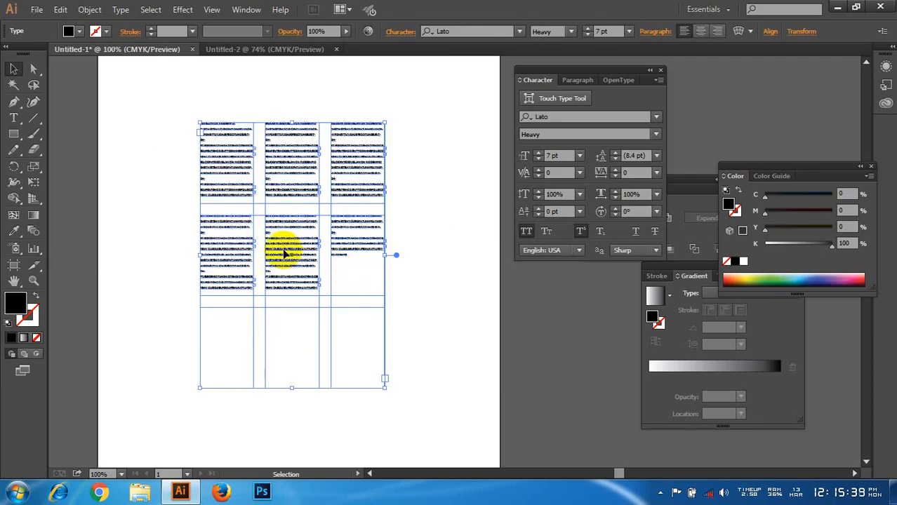
scroll(285, 238, up, 1)
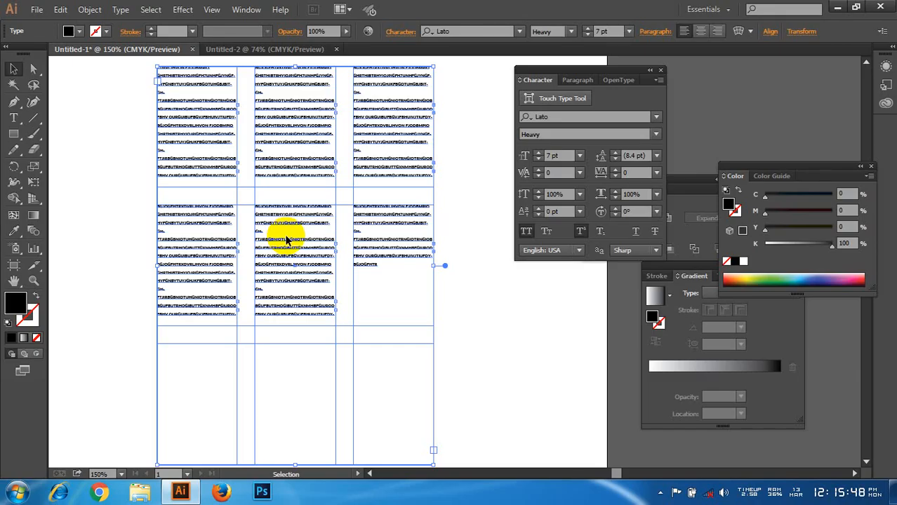
scroll(288, 239, down, 1)
drag(140, 84, 340, 267)
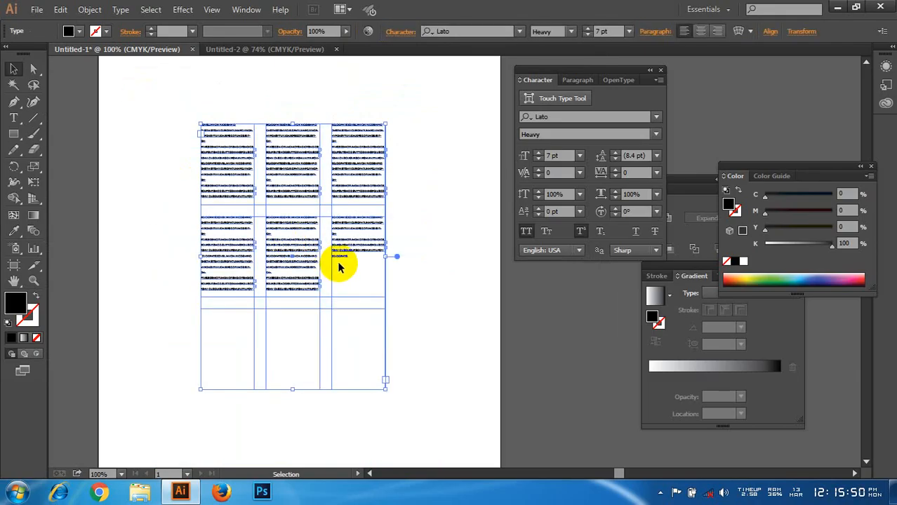
key(Delete)
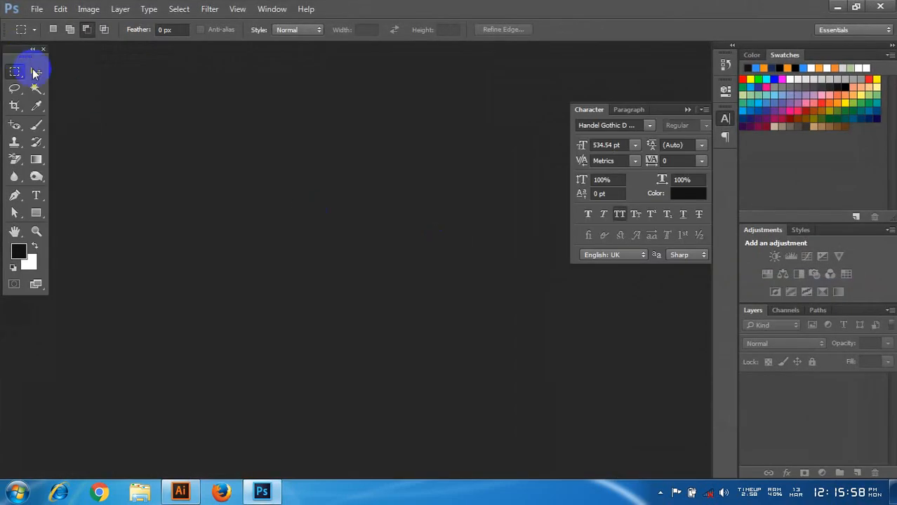
Step: Switch to Photoshop and create a new document with the Default Photoshop Size preset
click(36, 72)
click(36, 8)
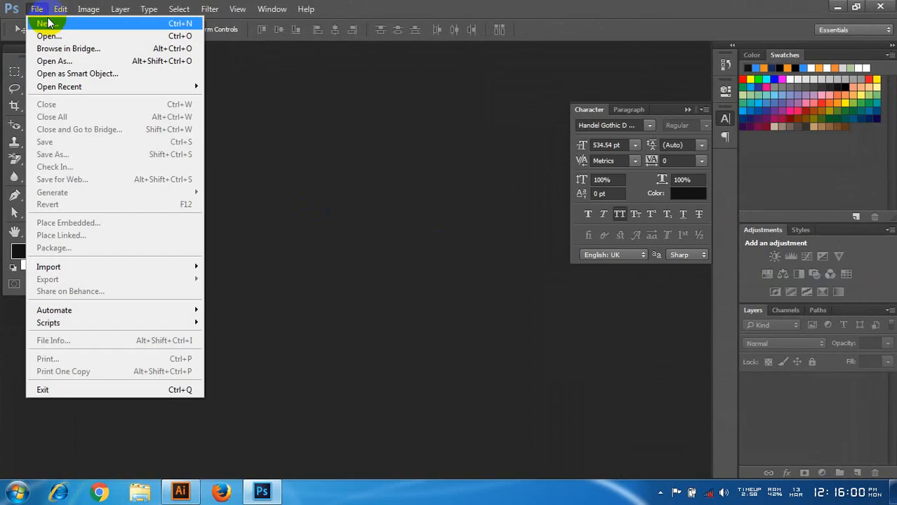
click(49, 25)
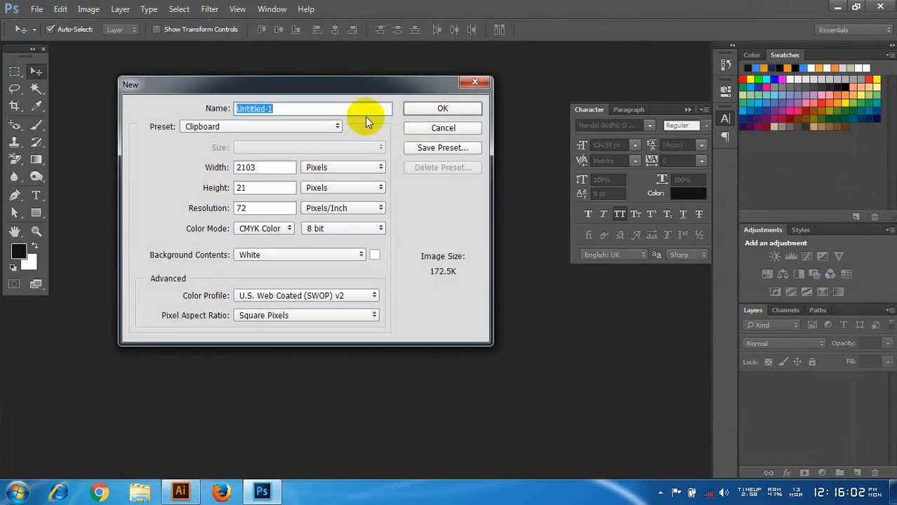
click(228, 128)
click(221, 146)
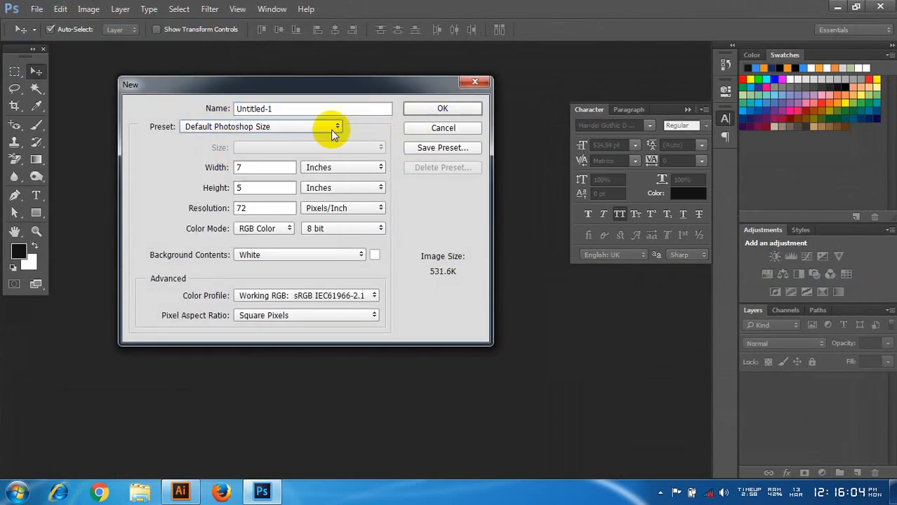
click(440, 109)
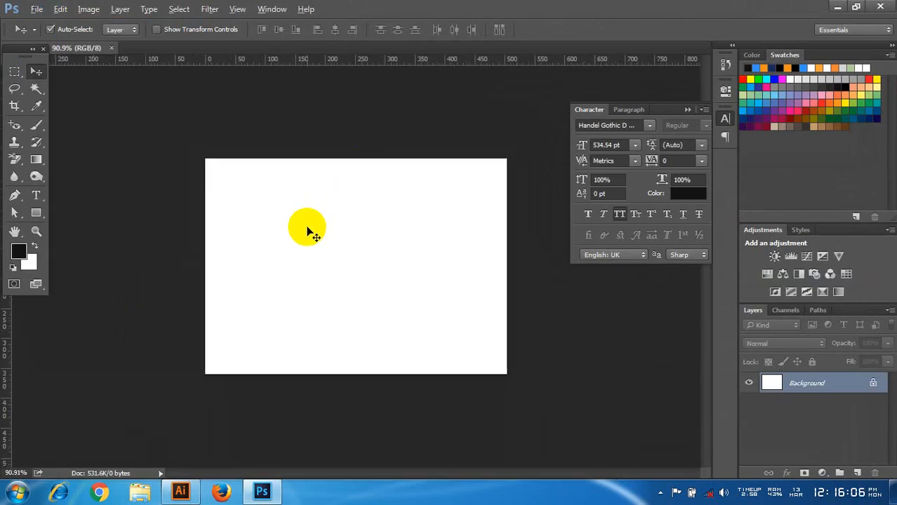
Step: Place Koala.jpg from the Sample Pictures folder as an embedded image and commit it at its default size
key(ctrl+1)
click(36, 8)
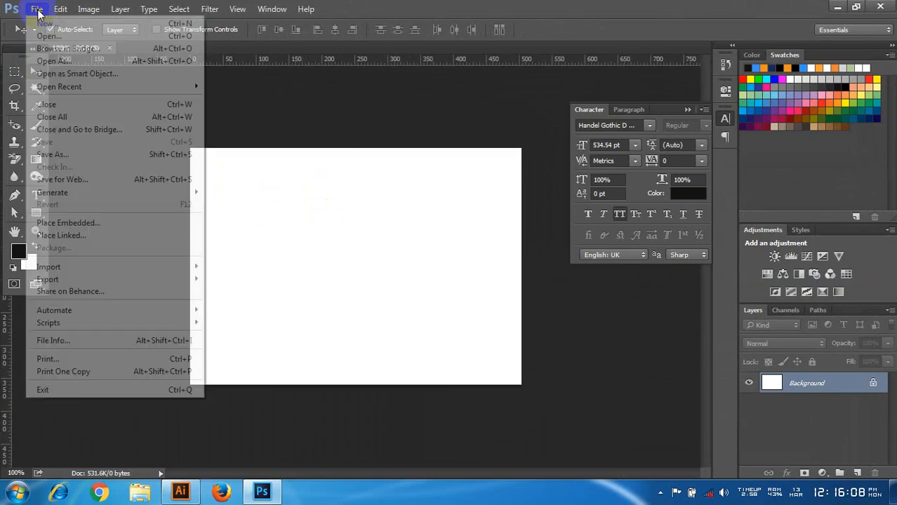
click(68, 223)
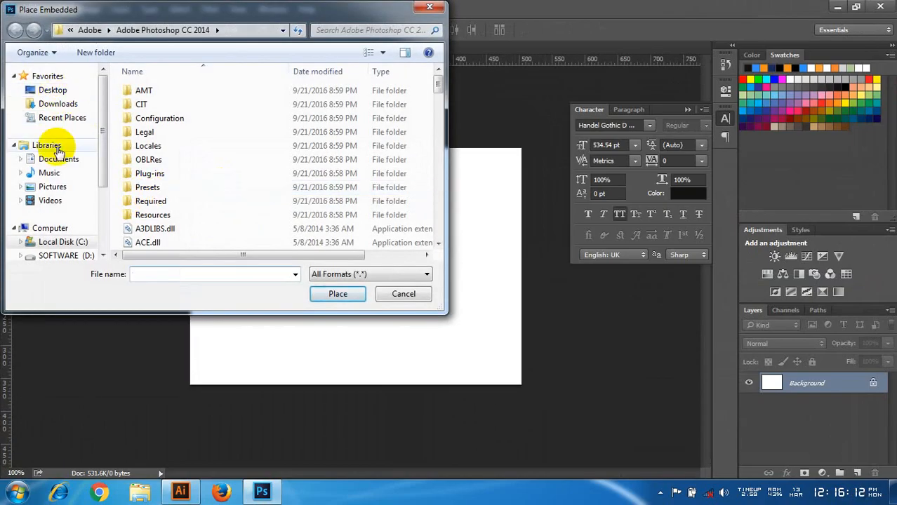
click(56, 187)
double_click(167, 205)
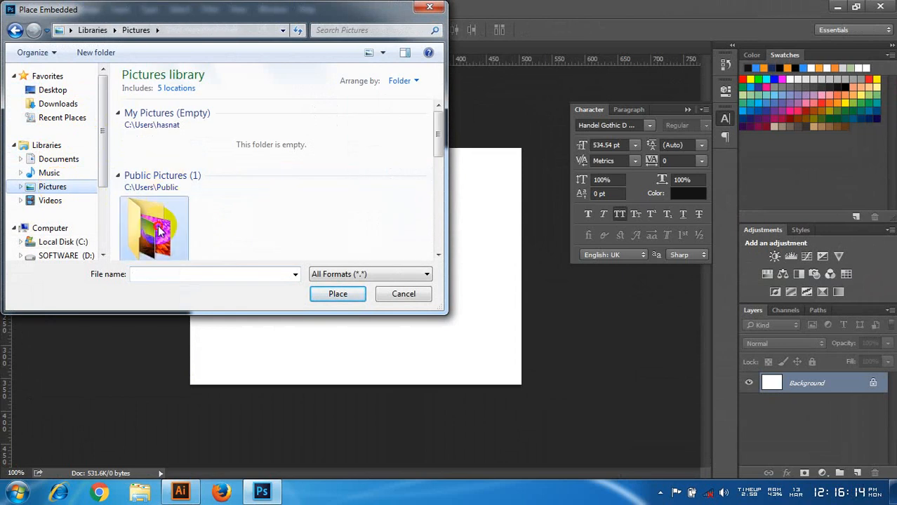
click(156, 206)
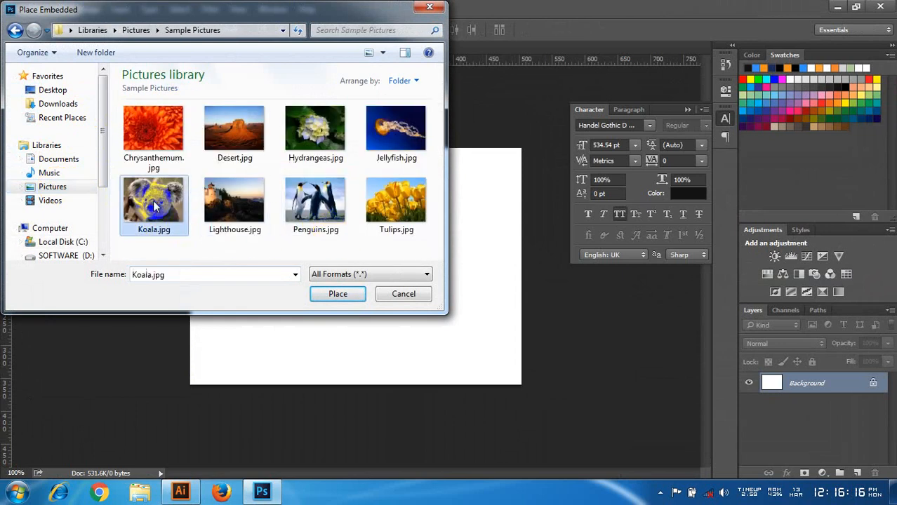
click(337, 294)
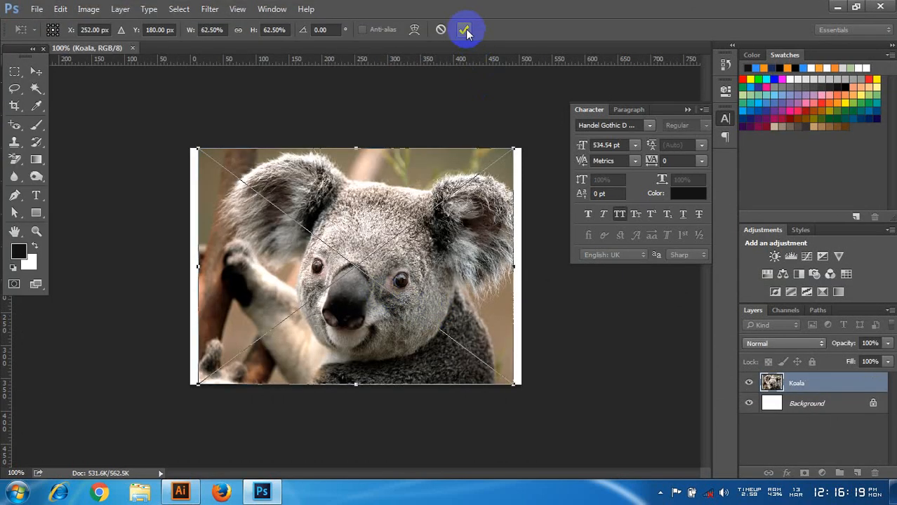
click(466, 31)
Step: Hide the Background layer and trim the canvas to the edges of the koala image
click(748, 402)
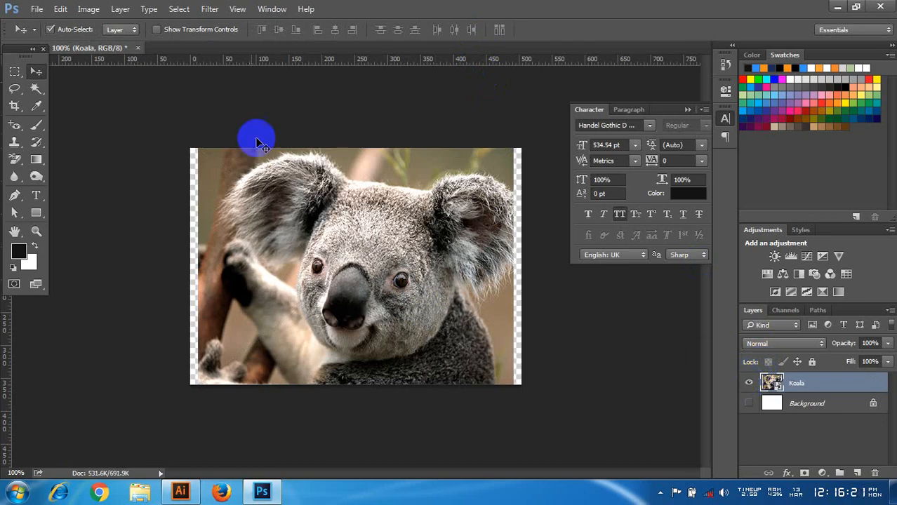
click(88, 9)
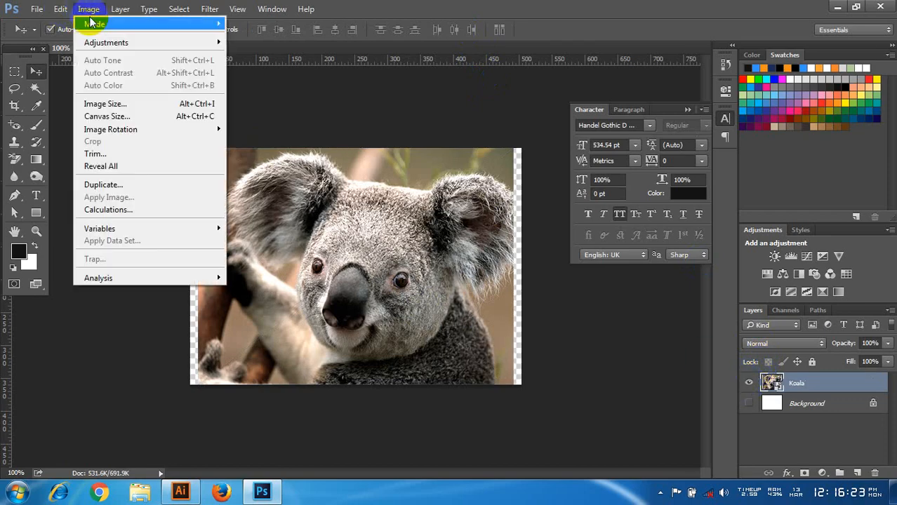
click(112, 148)
click(519, 145)
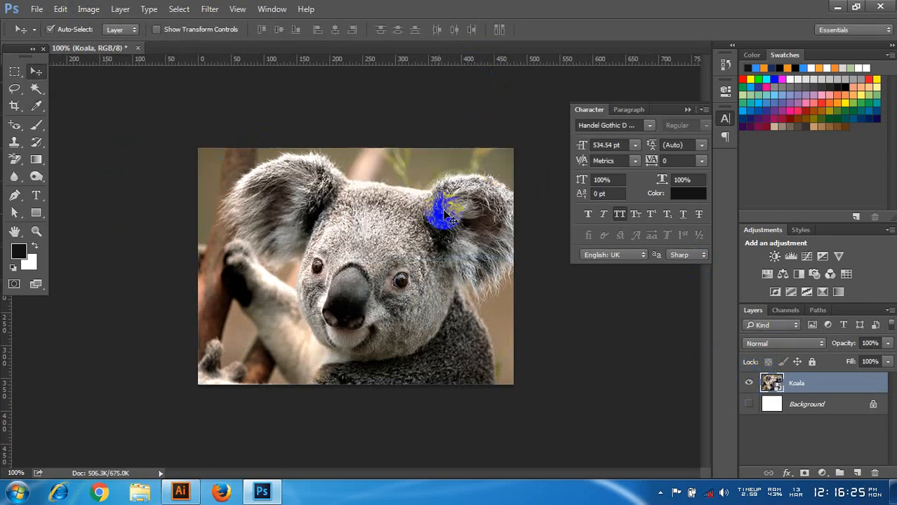
Step: Start a Pen tool path at the image's lower edge below the raised arm and trace the arm's outer side up around the paw
scroll(431, 219, up, 2)
click(32, 66)
scroll(320, 190, up, 1)
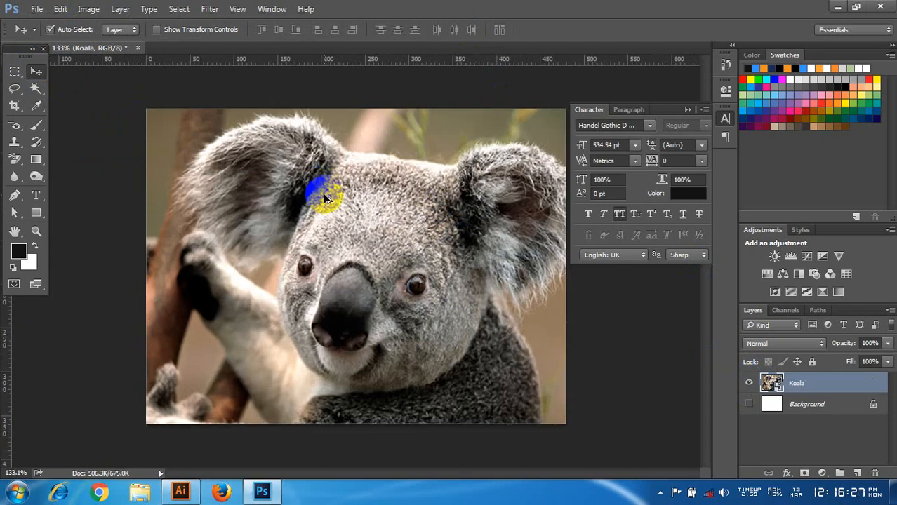
click(14, 196)
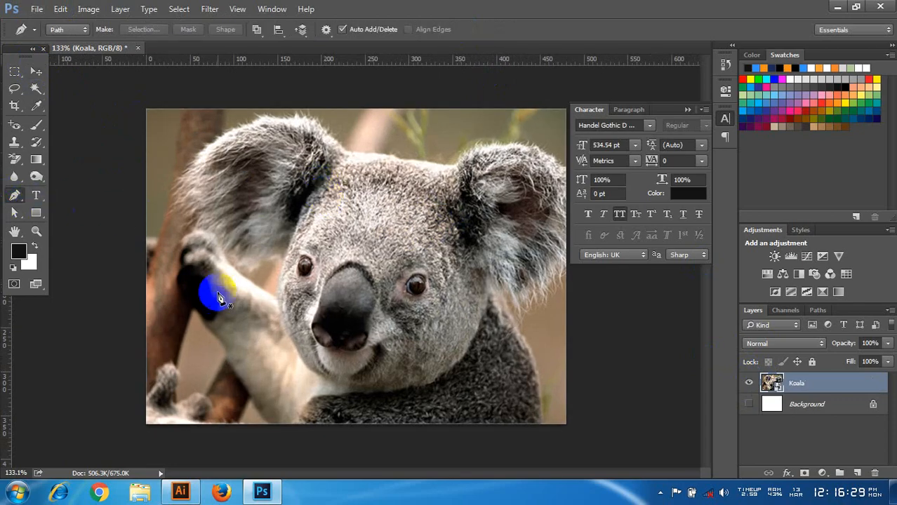
click(268, 425)
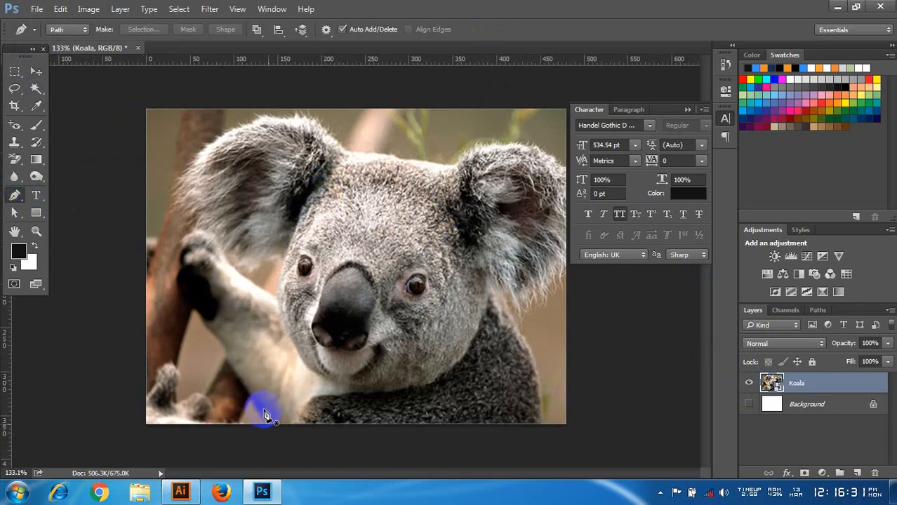
drag(182, 289, 179, 274)
click(177, 248)
click(181, 236)
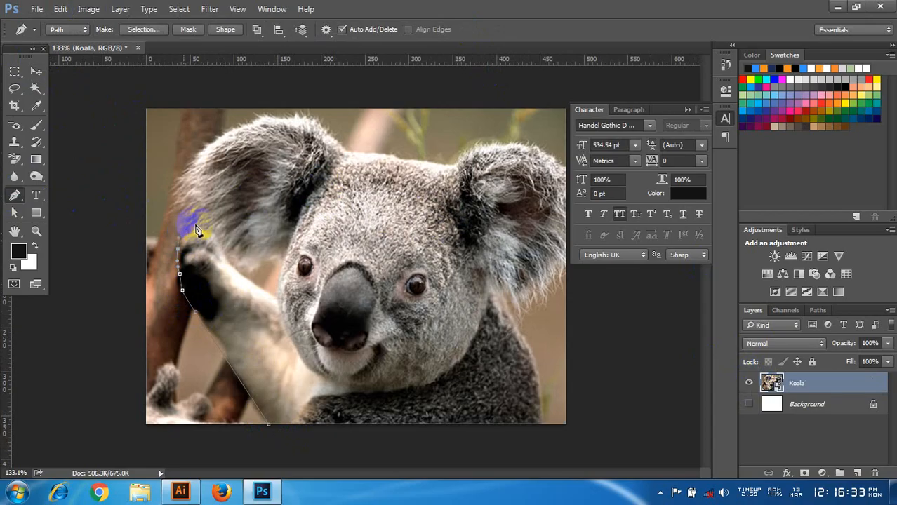
Step: Continue the path over the paw, down the arm's inner side and around the gap between the arm, face and left ear
click(207, 222)
click(215, 231)
click(226, 248)
click(236, 264)
click(245, 277)
click(260, 283)
click(273, 278)
click(275, 266)
click(279, 255)
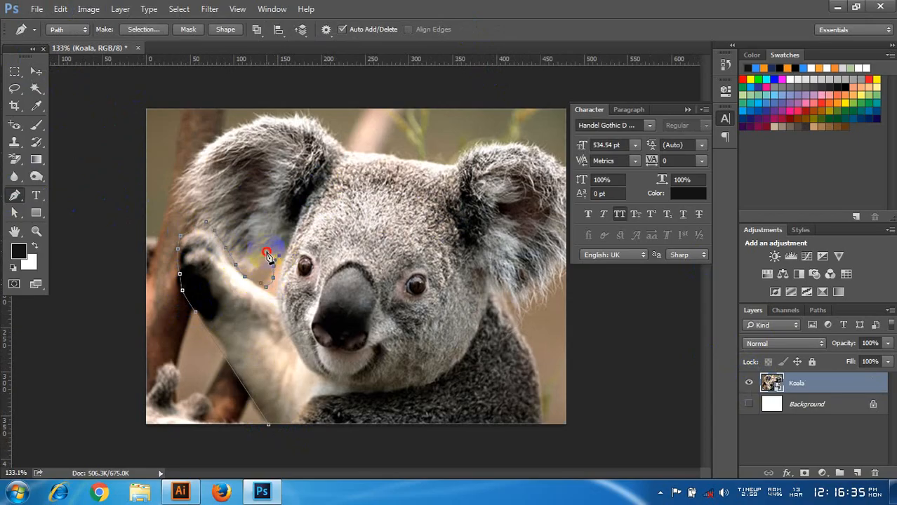
click(262, 252)
click(249, 250)
click(234, 246)
Step: Trace the path up and around the outer edge of the koala's left ear to the head
click(206, 205)
click(247, 186)
click(198, 173)
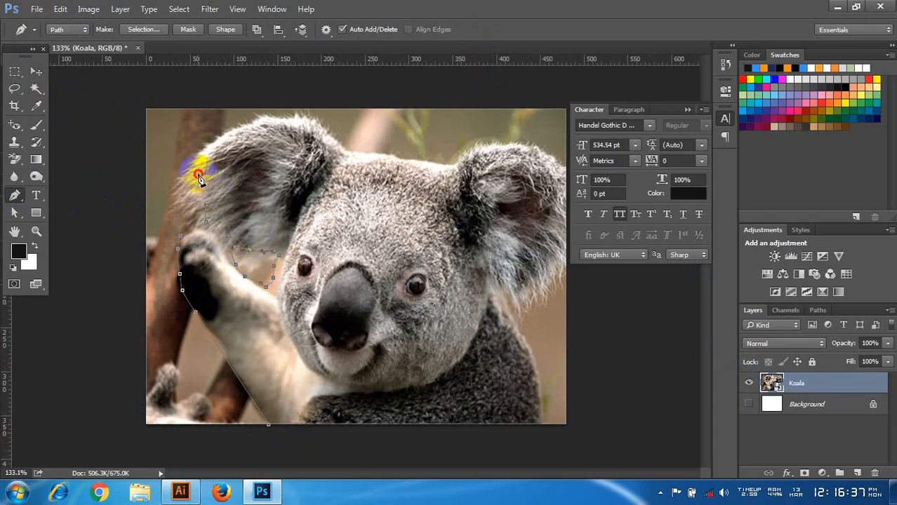
click(205, 151)
click(290, 119)
click(296, 121)
click(310, 124)
click(325, 134)
Step: Extend the path across the top of the head and around the koala's right ear
click(451, 167)
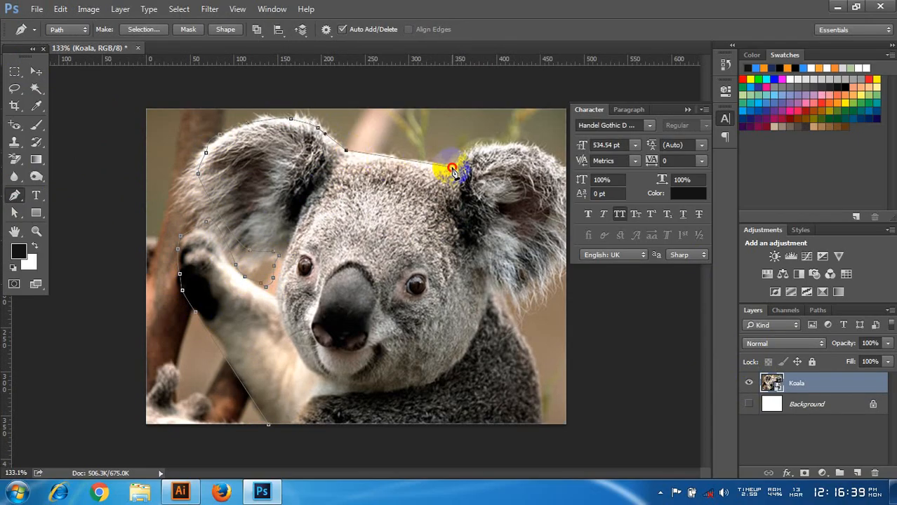
click(511, 148)
click(545, 158)
click(551, 163)
click(558, 176)
click(566, 254)
click(525, 275)
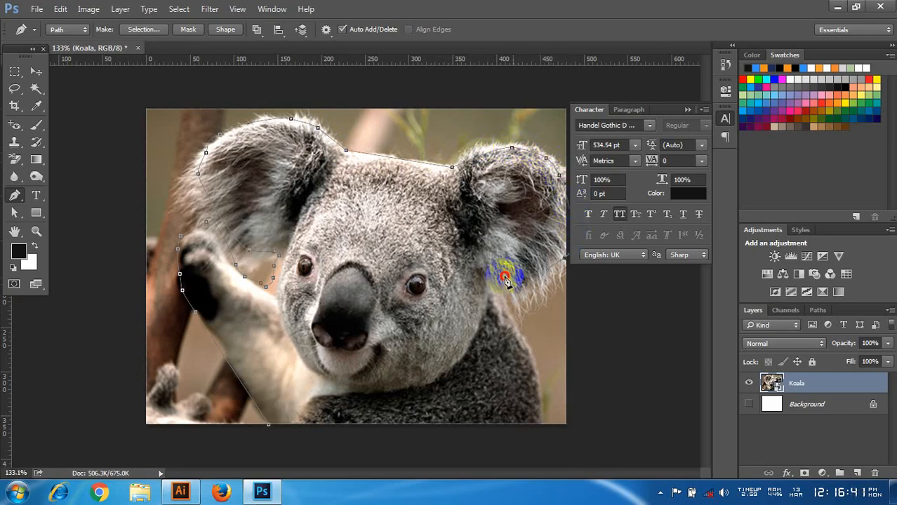
Step: Trace the koala's back, close the path just below the image's lower edge, and convert it to a selection
click(516, 310)
click(524, 344)
click(536, 371)
click(543, 418)
click(540, 424)
click(444, 437)
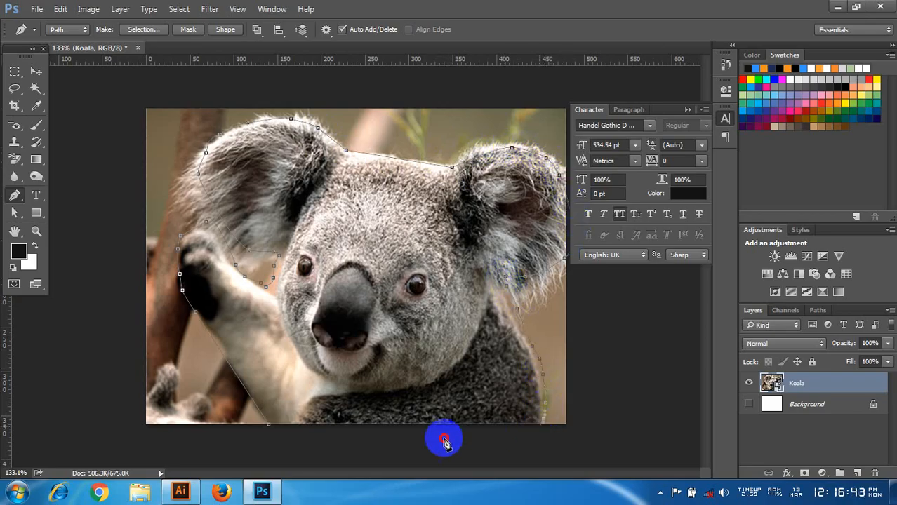
click(435, 437)
click(410, 435)
click(376, 436)
click(344, 436)
click(268, 427)
key(ctrl+Return)
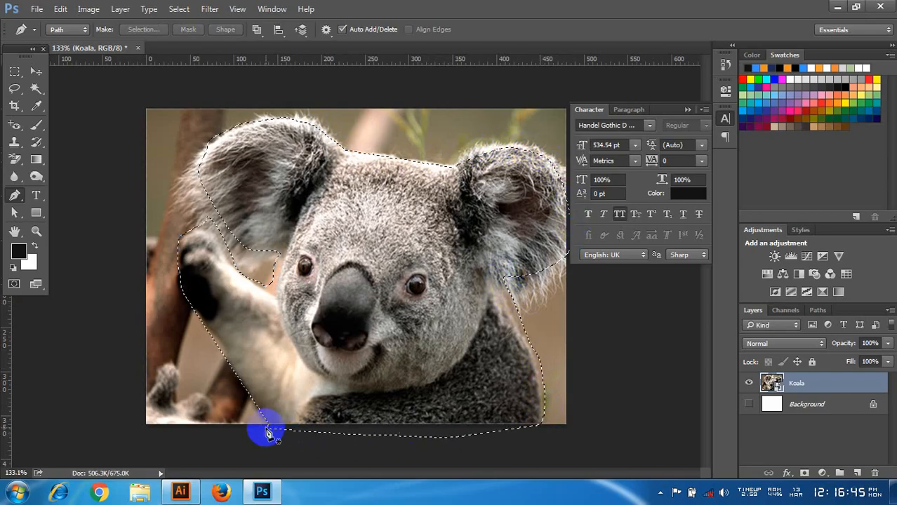
Step: Copy the selected koala to a new layer and delete the Koala and Background layers
key(ctrl+j)
click(797, 404)
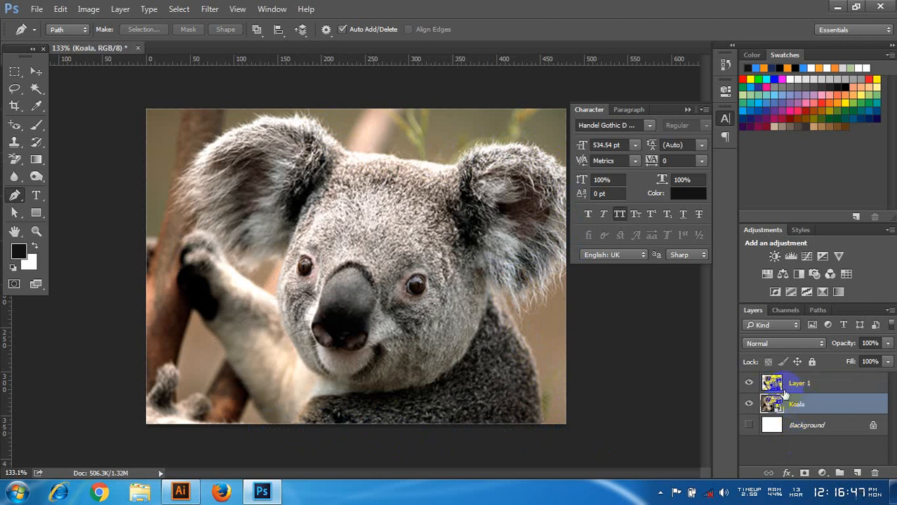
key(Delete)
key(Delete)
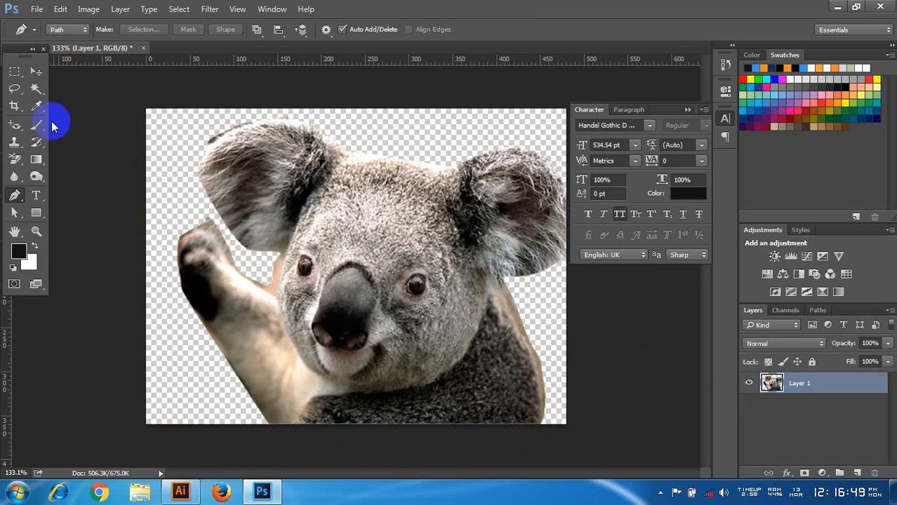
Step: Move the cut-out koala slightly up and to the left on the canvas
click(35, 72)
drag(373, 216, 371, 210)
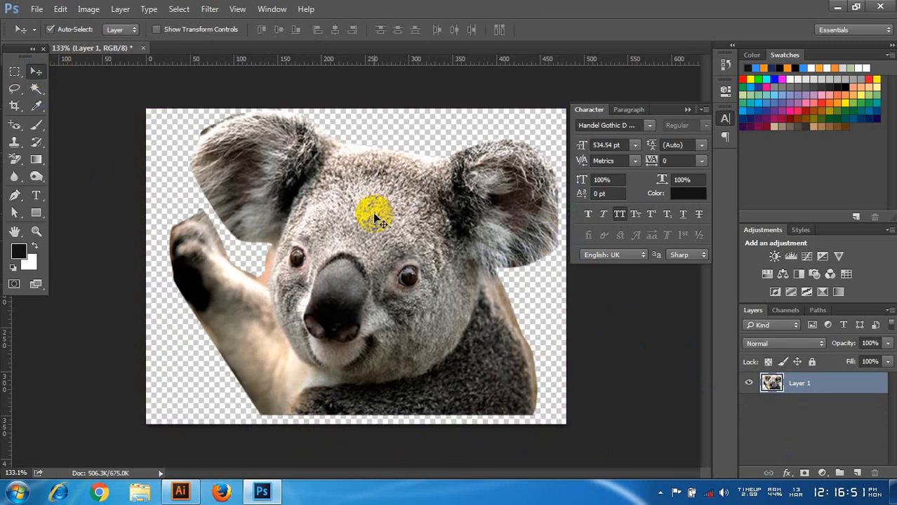
Step: Scale the koala proportionally from its centre to about 104% and move it slightly down and to the left on the canvas
key(ctrl+t)
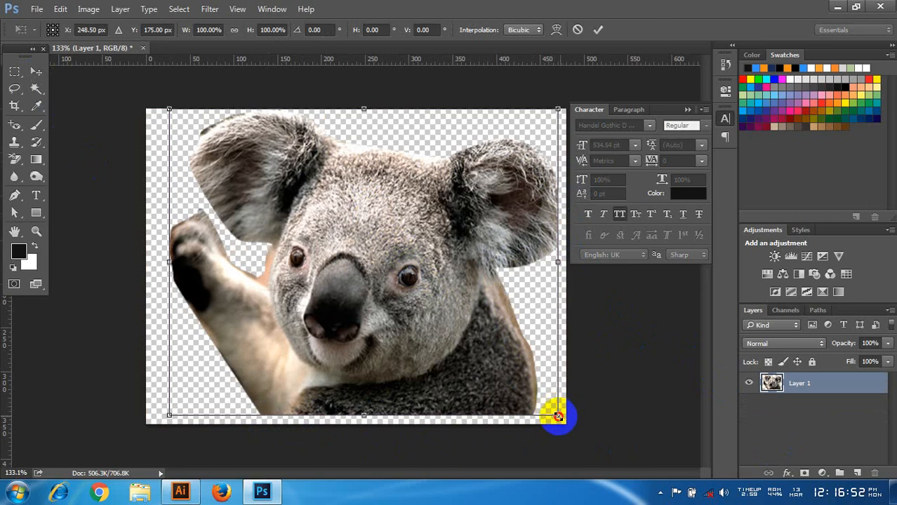
mouse_move(558, 417)
mouse_down()
mouse_move(538, 409)
mouse_move(567, 424)
mouse_up()
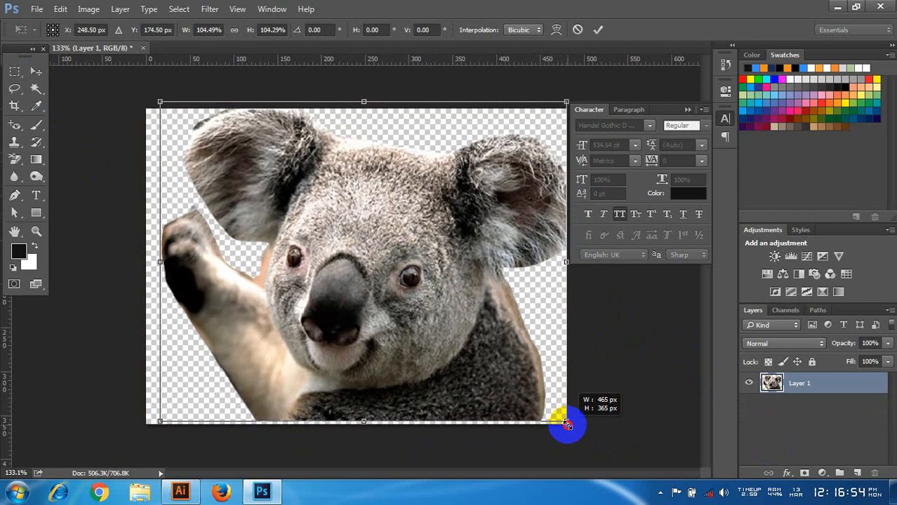
click(598, 29)
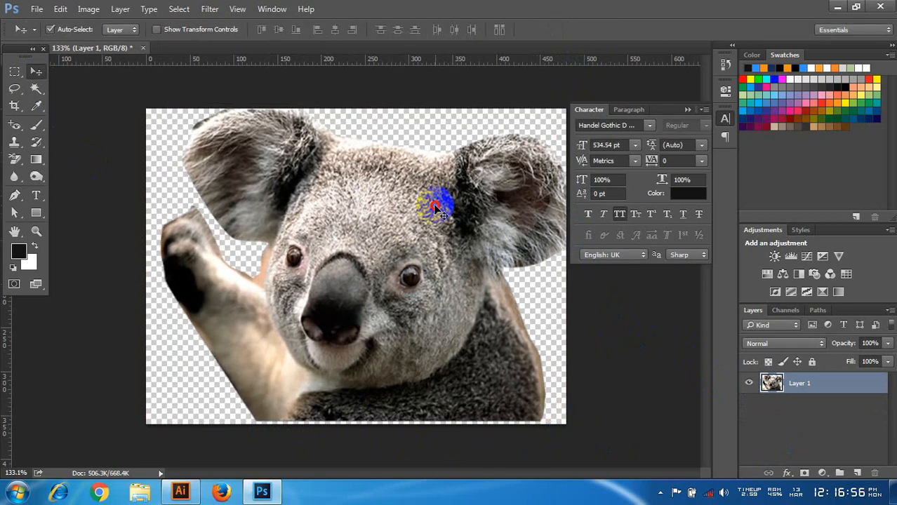
mouse_move(434, 206)
mouse_down()
mouse_move(423, 207)
mouse_move(433, 209)
mouse_up()
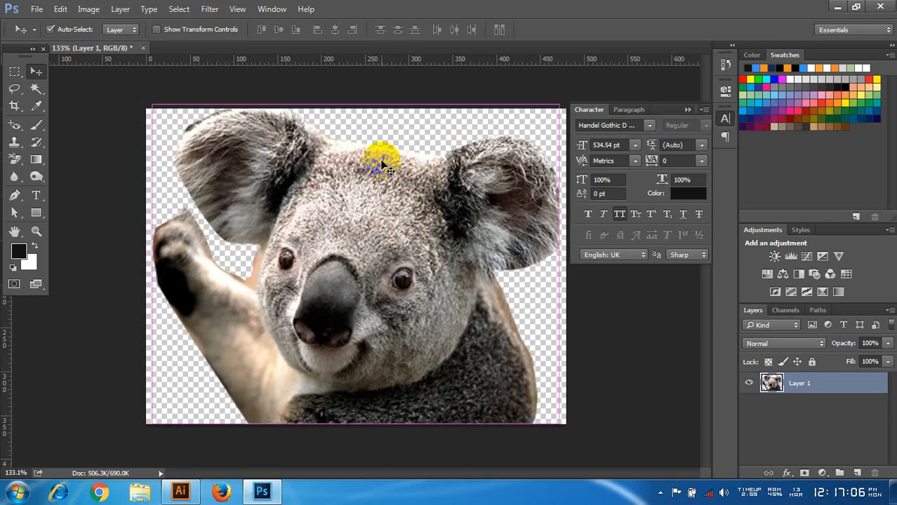
Step: Export the koala for web as a PNG-24 with transparency, saved to the Desktop under the name "png"
key(ctrl+alt+shift+s)
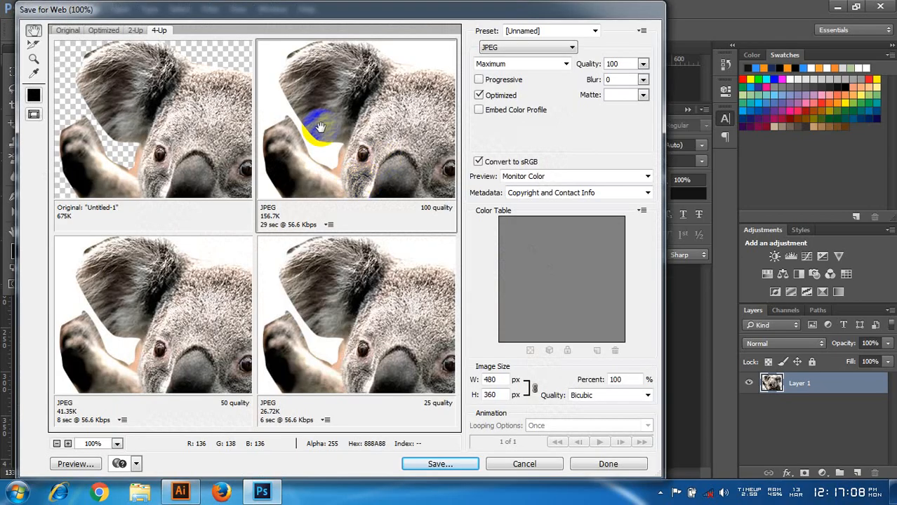
click(527, 46)
click(511, 86)
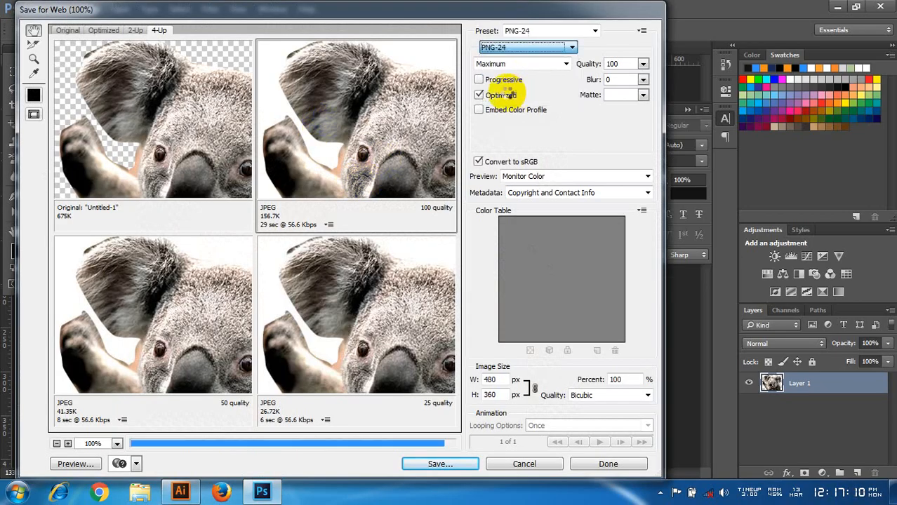
drag(396, 149, 371, 123)
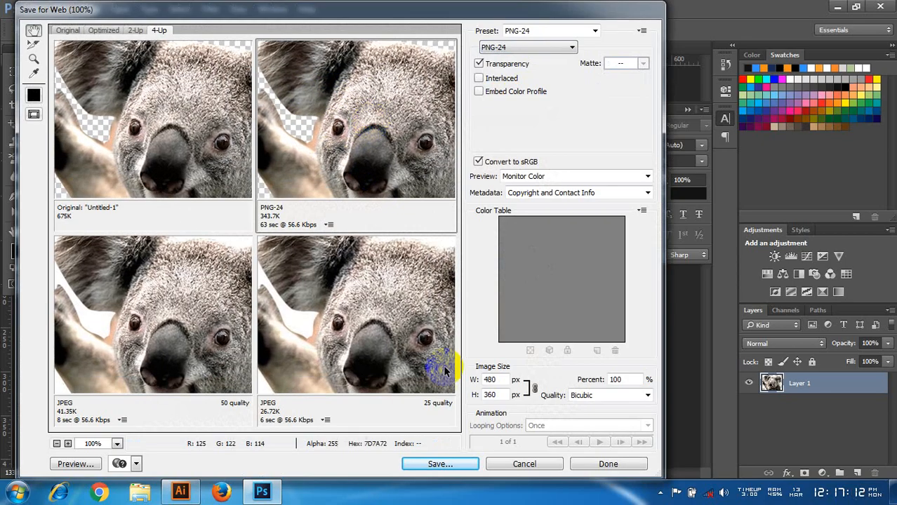
click(440, 464)
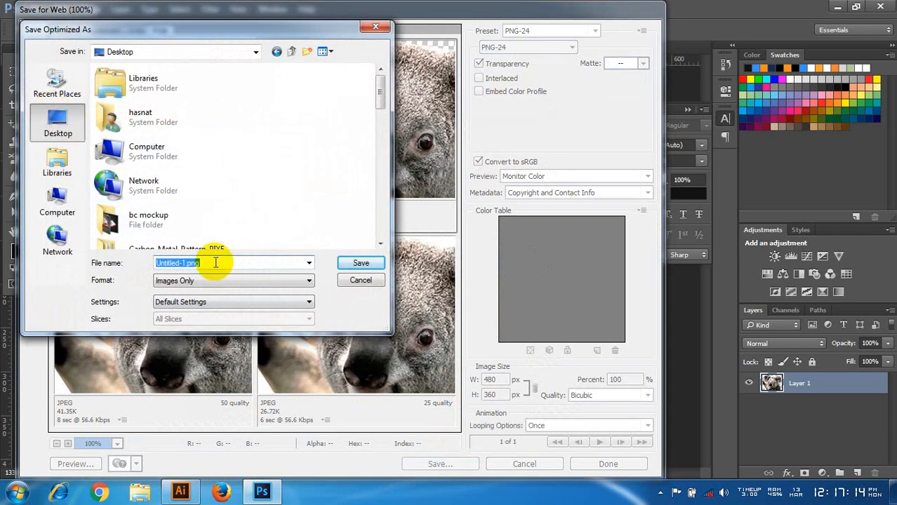
text(png)
key(Return)
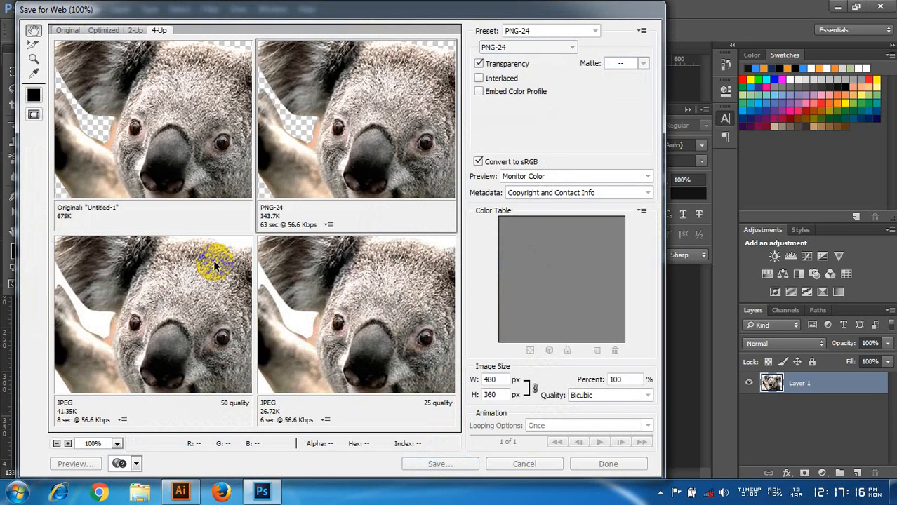
Step: Switch to Illustrator and draw a black rectangle covering most of the blank artboard, leaving a narrow margin all around
click(180, 491)
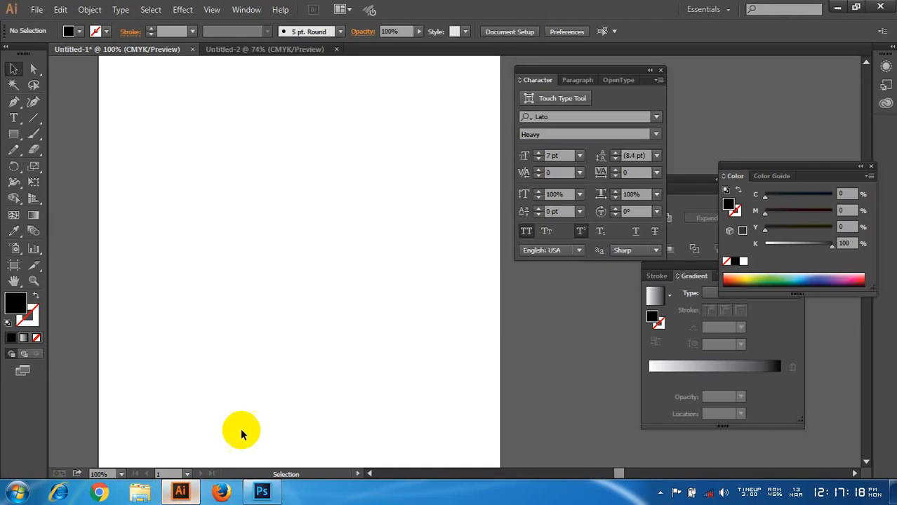
drag(287, 313, 310, 306)
scroll(310, 292, up, 1)
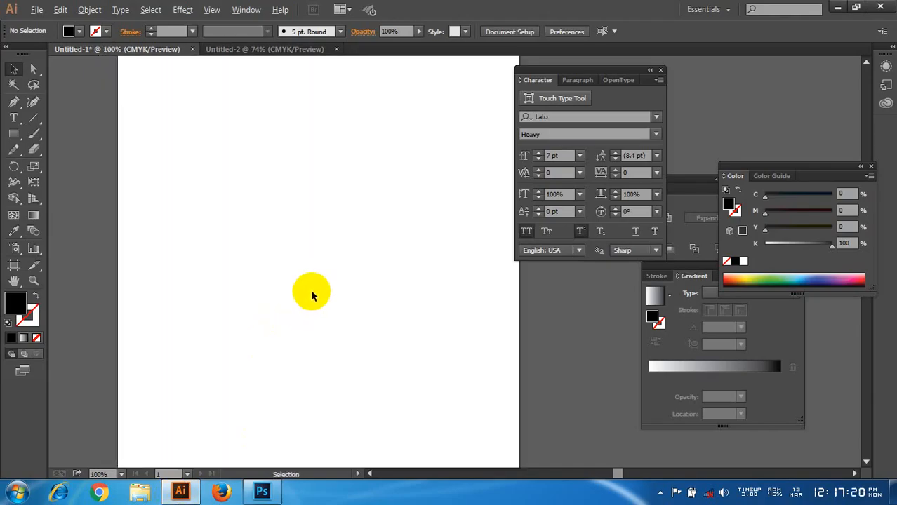
scroll(310, 289, down, 1)
drag(256, 287, 240, 286)
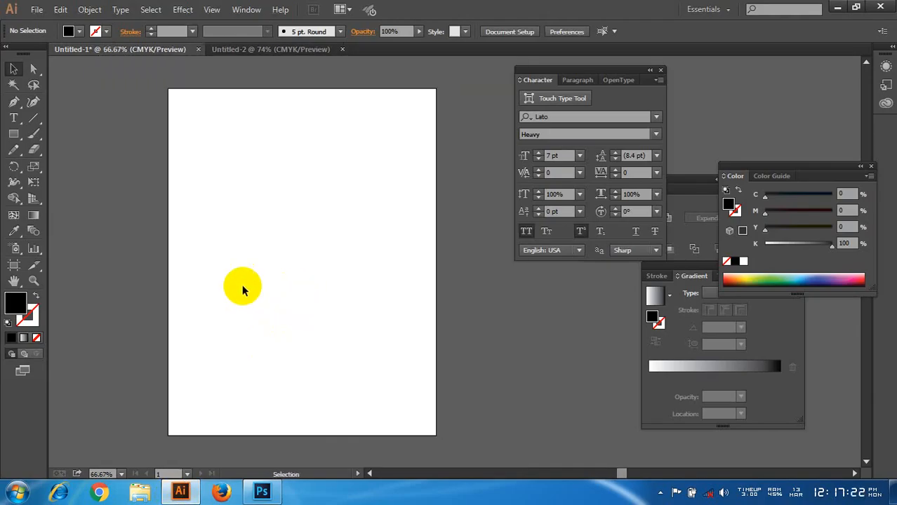
click(16, 135)
mouse_move(181, 106)
mouse_down()
mouse_move(359, 277)
mouse_move(406, 391)
mouse_move(425, 404)
mouse_move(418, 361)
mouse_move(421, 412)
mouse_up()
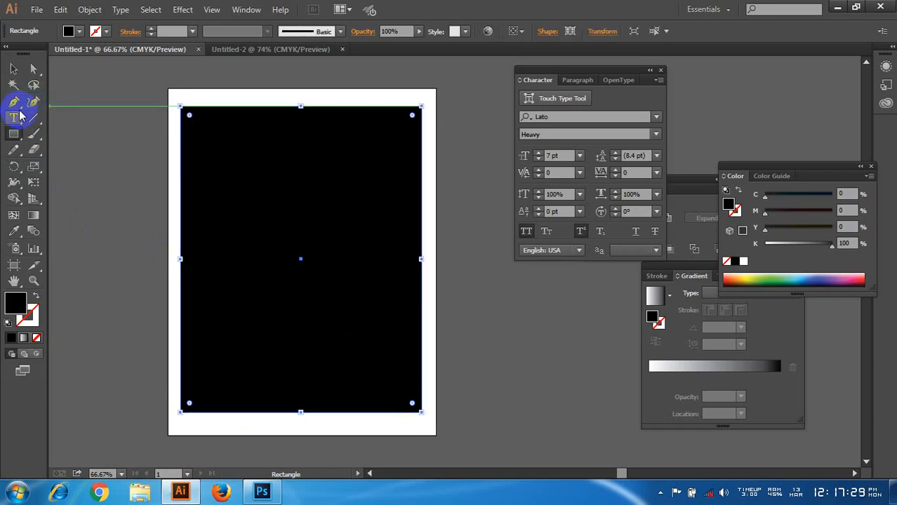
Step: Turn the rectangle into an area type frame, enter a line of filler text, and set it to 15 pt
click(14, 119)
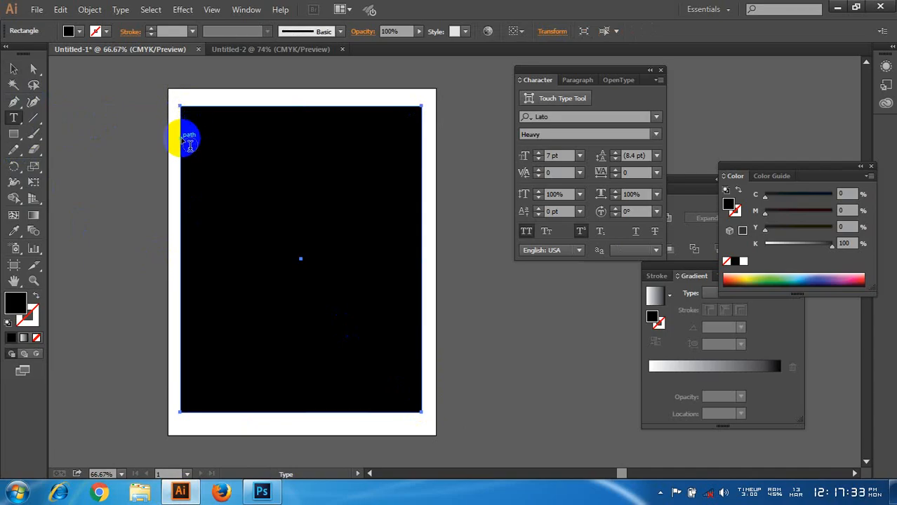
click(183, 111)
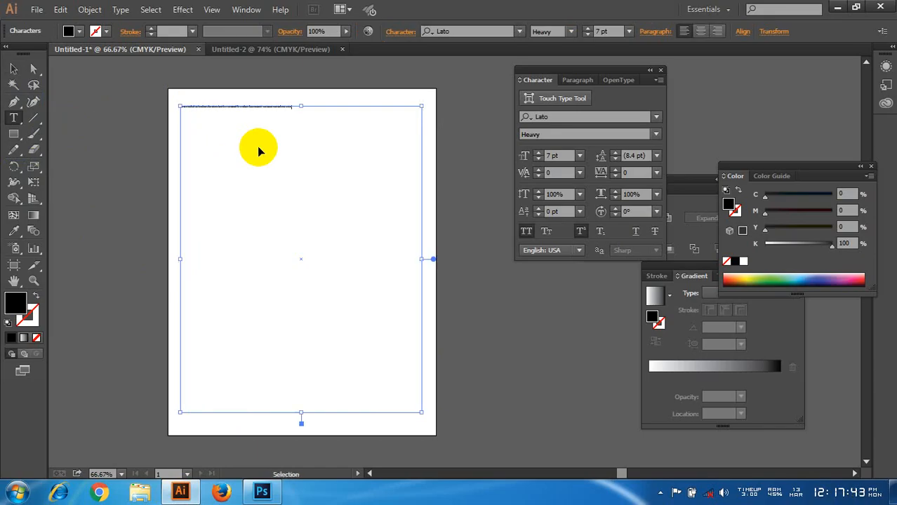
key(ctrl+a)
key(ctrl+shift+period)
key(ctrl+shift+period)
key(ctrl+shift+period)
key(ctrl+shift+period)
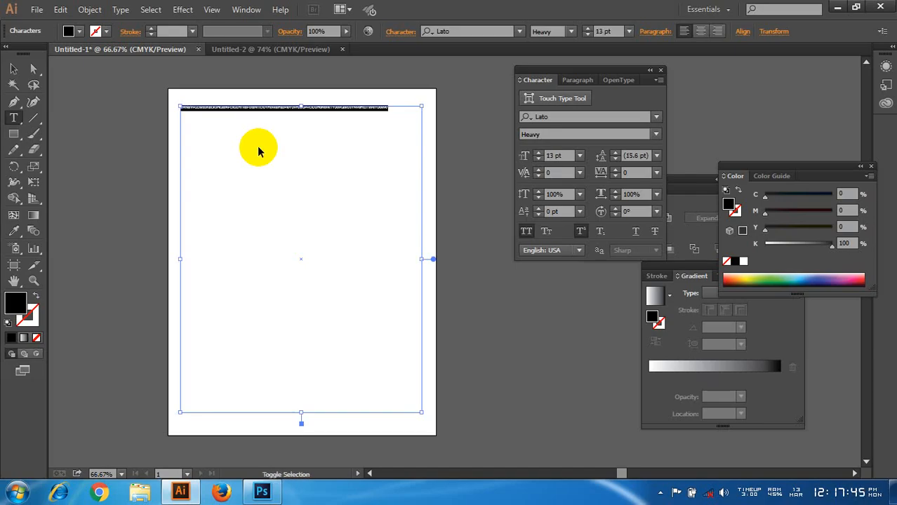
key(ctrl)
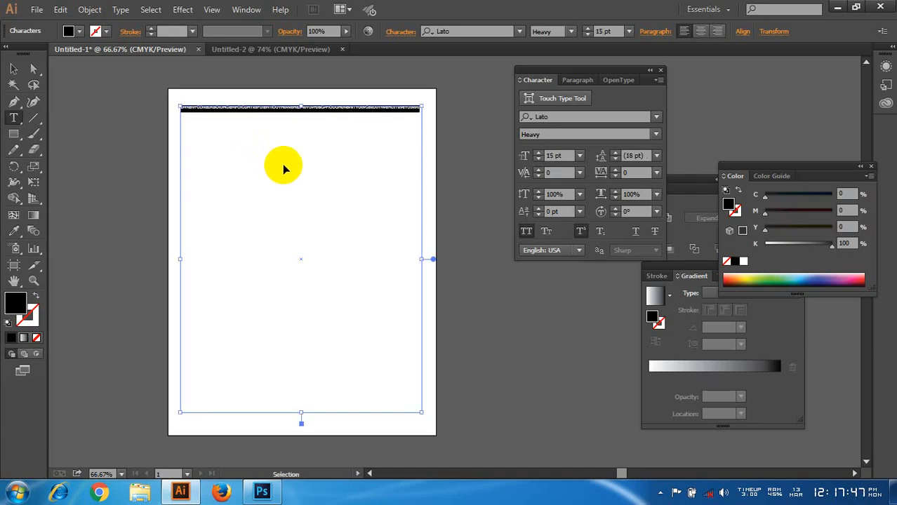
click(412, 111)
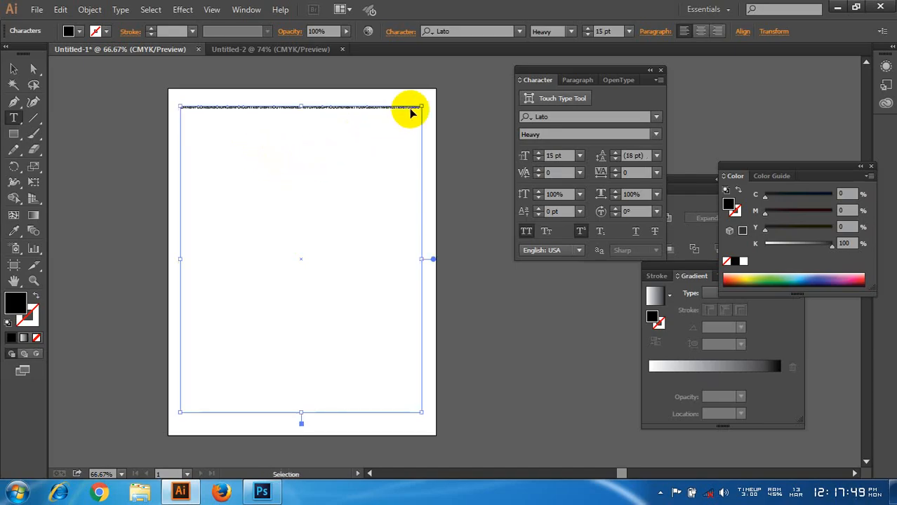
Step: Paste repeated copies of the filler text until it fills about the upper half of the frame
key(ctrl+v)
key(ctrl+v)
key(ctrl+v)
key(ctrl+v)
key(ctrl+v)
key(ctrl+v)
key(ctrl+v)
key(ctrl+v)
key(ctrl+v)
key(ctrl+v)
key(ctrl+v)
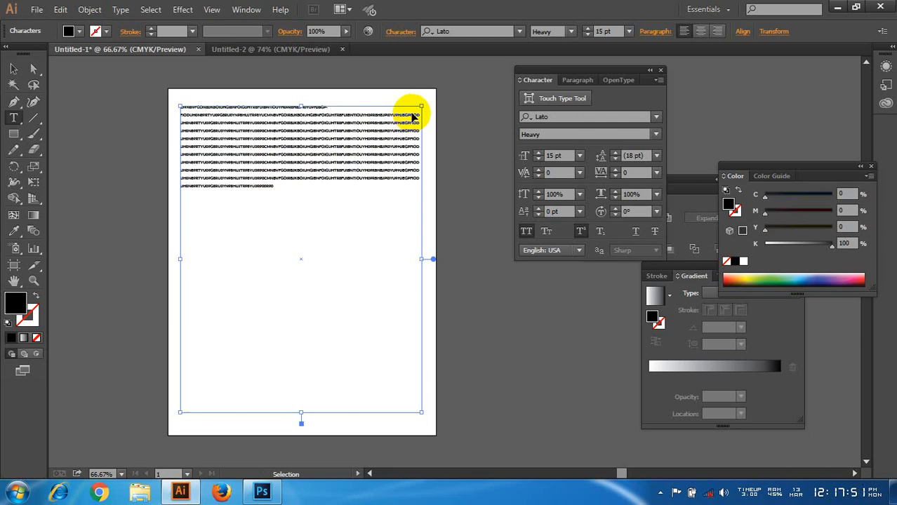
key(ctrl+v)
key(ctrl+v)
key(ctrl+v)
key(ctrl+v)
key(ctrl+v)
key(ctrl+v)
key(ctrl+v)
key(ctrl+v)
key(ctrl+v)
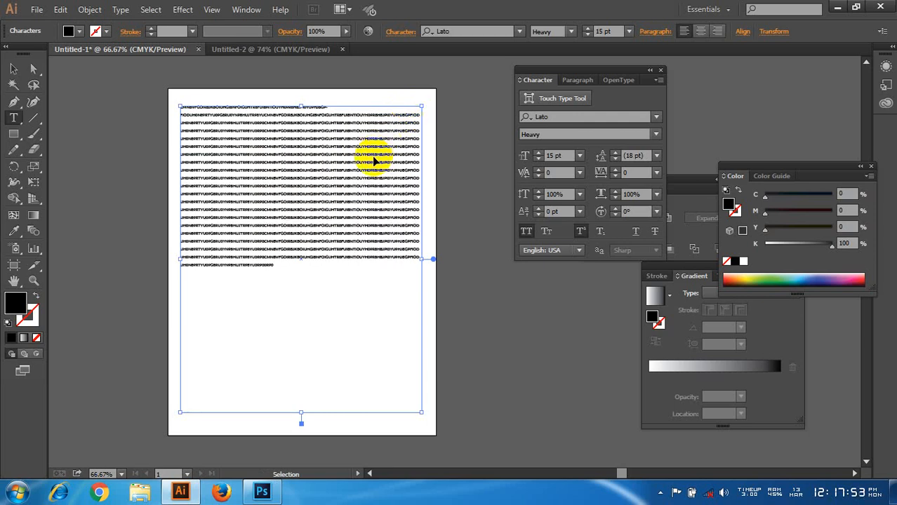
Step: Try a smaller text frame in the middle of the artboard, replacing its content with pasted filler text
key(ctrl+z)
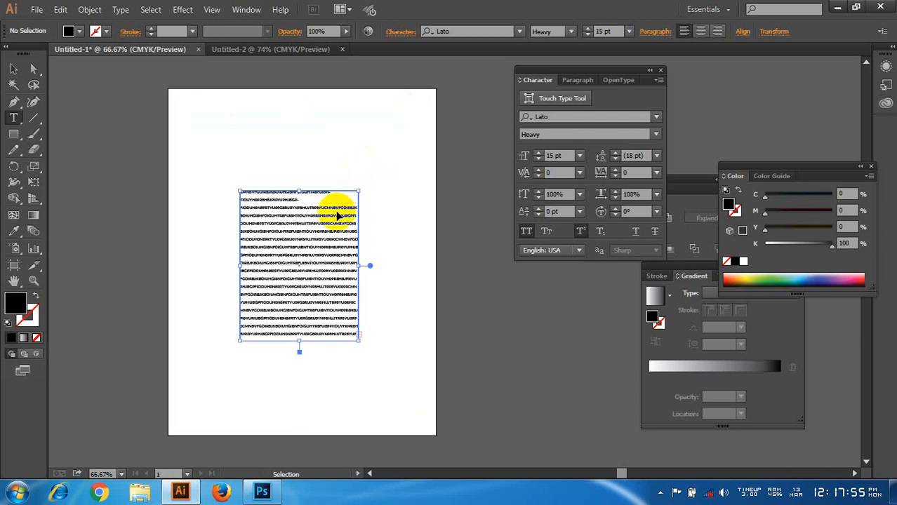
ctrl+click(309, 277)
key(ctrl+v)
key(ctrl+v)
key(ctrl+v)
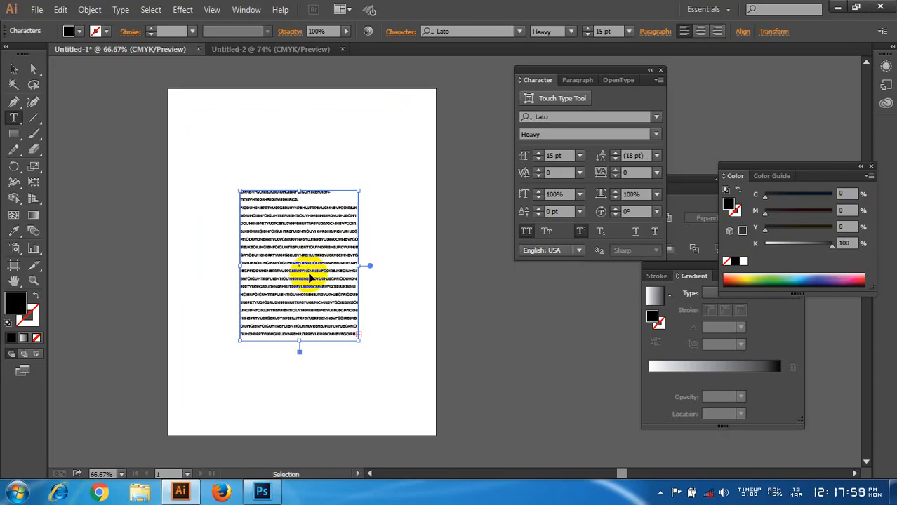
key(ctrl+a)
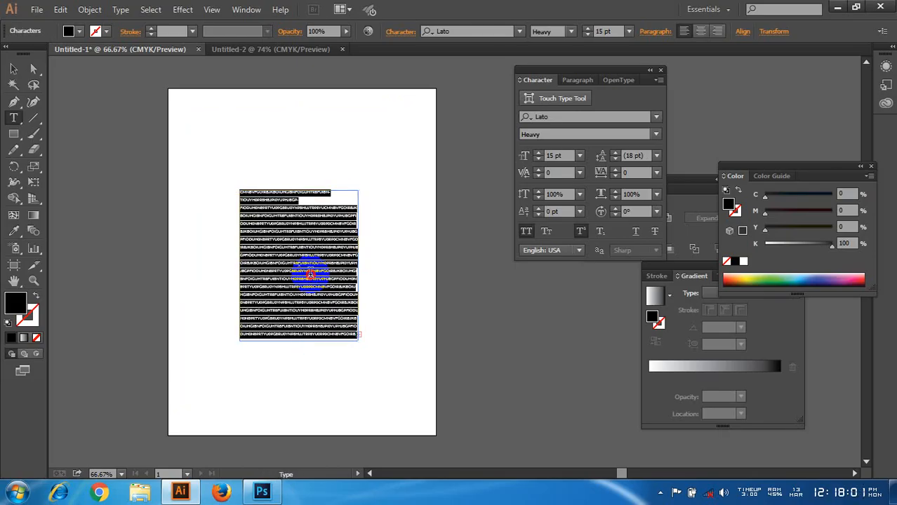
key(Delete)
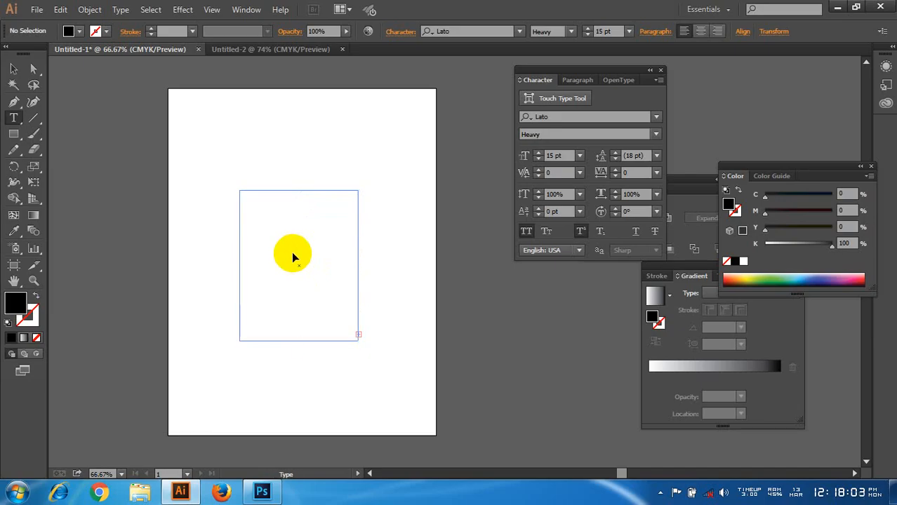
key(ctrl+v)
Step: Try enlarging the small text frame about its centre and raising its font size to 18 pt
click(14, 68)
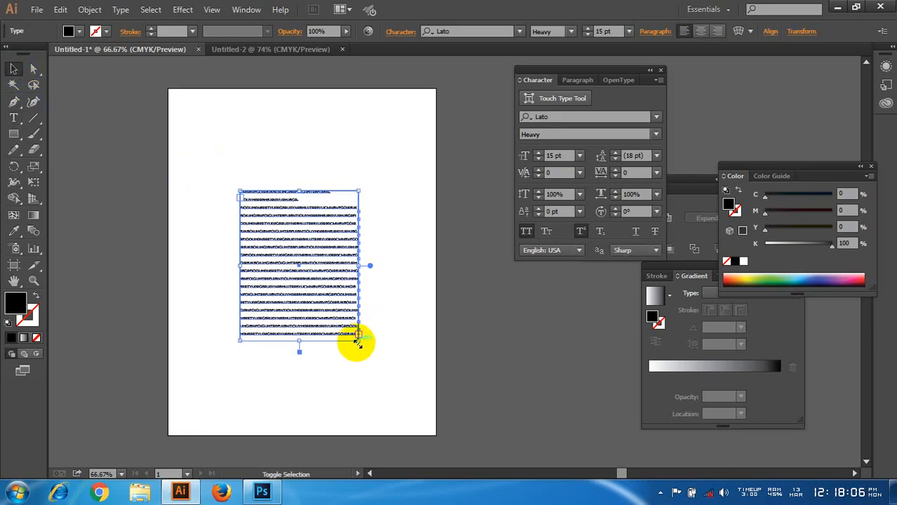
drag(359, 344, 400, 388)
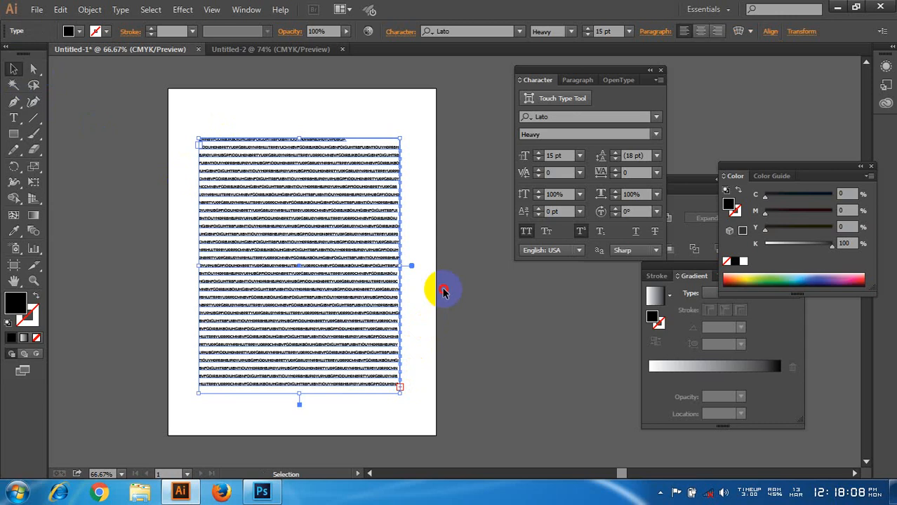
click(443, 291)
click(294, 260)
key(ctrl+shift+period)
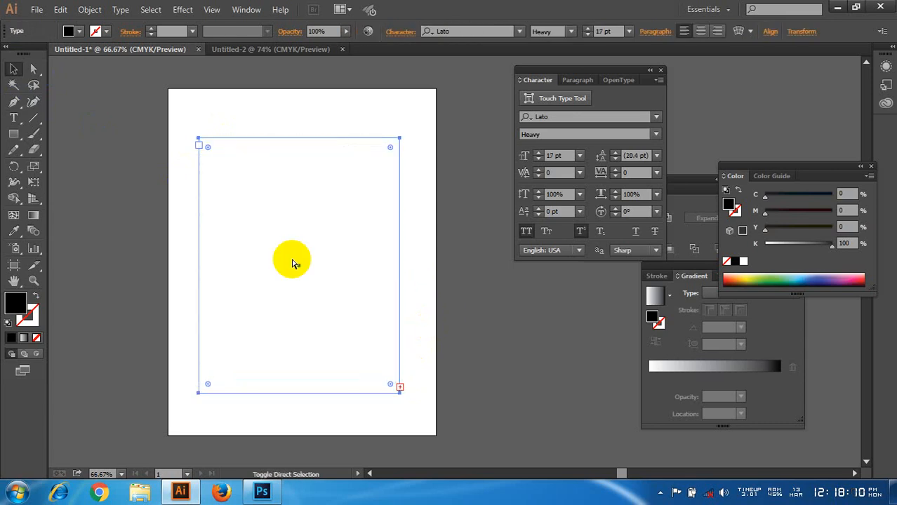
key(ctrl+shift+comma)
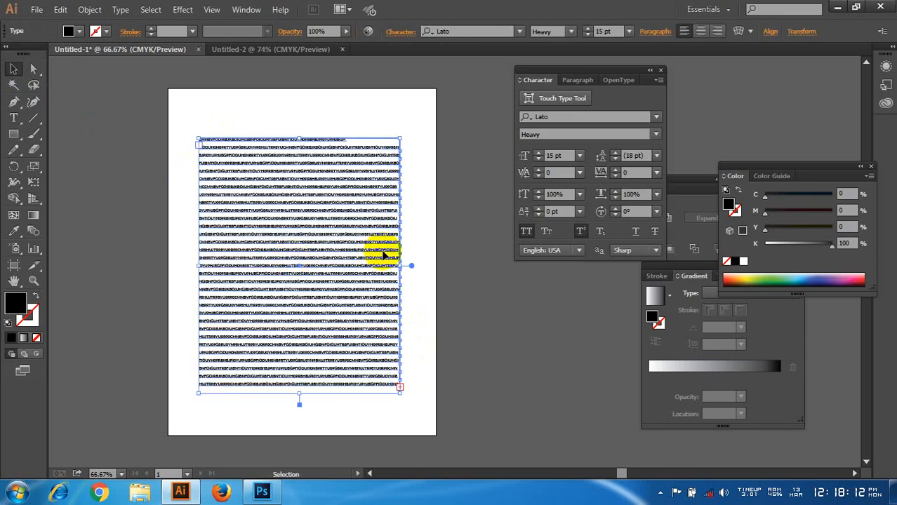
click(538, 153)
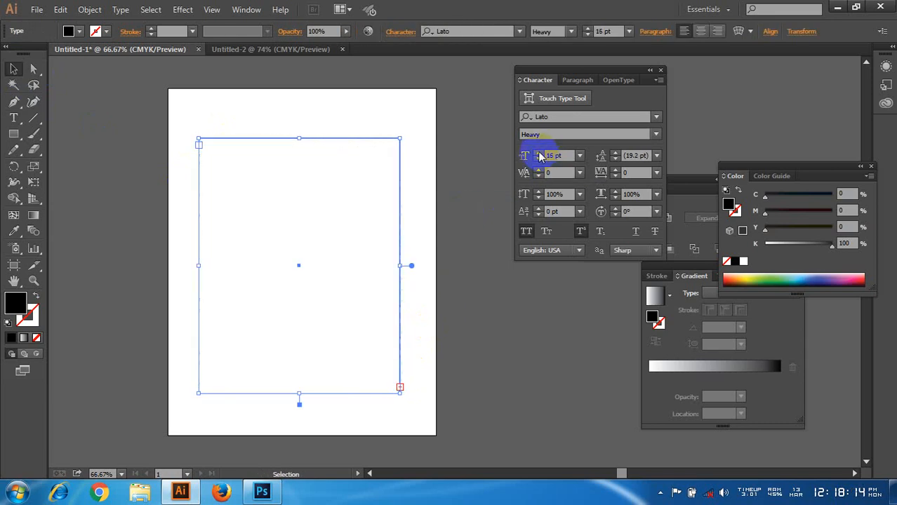
click(412, 246)
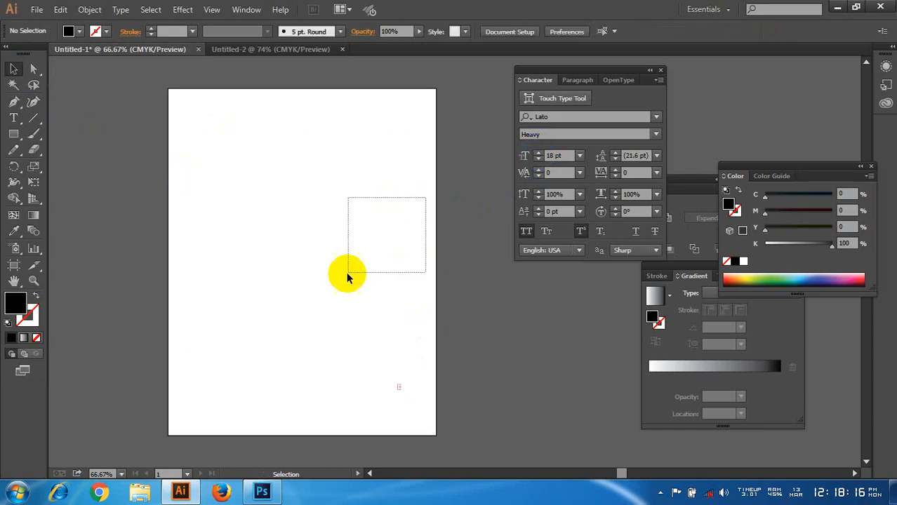
click(354, 262)
click(354, 263)
drag(456, 280, 353, 342)
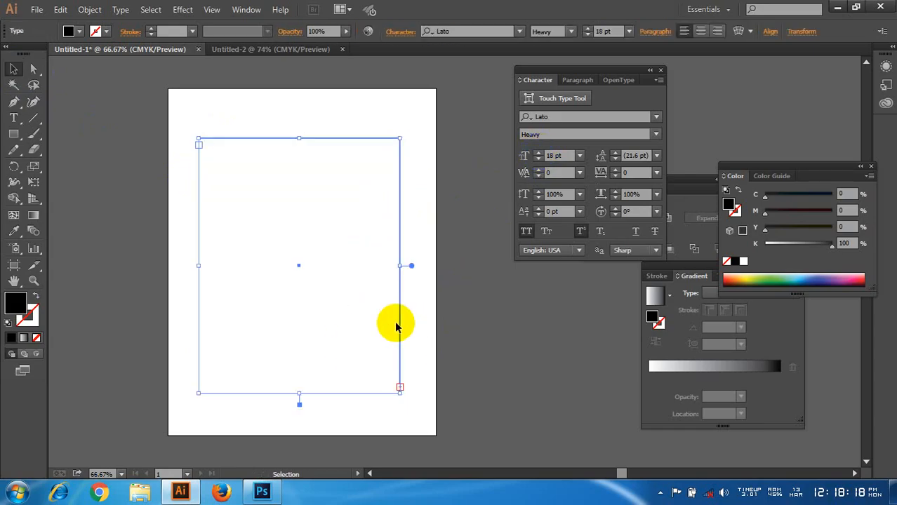
Step: Undo the font size and frame changes back to the full-size text frame, and deselect it
key(ctrl)
key(ctrl+z)
key(ctrl+z)
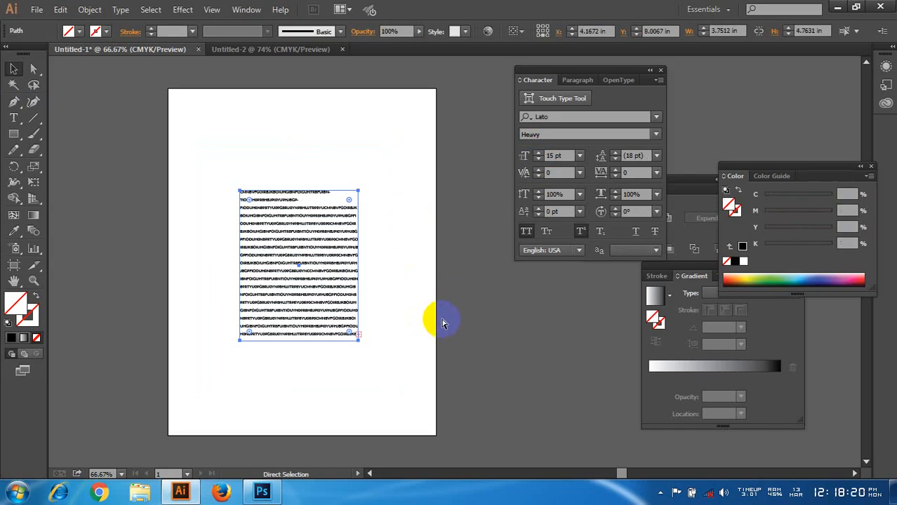
click(438, 317)
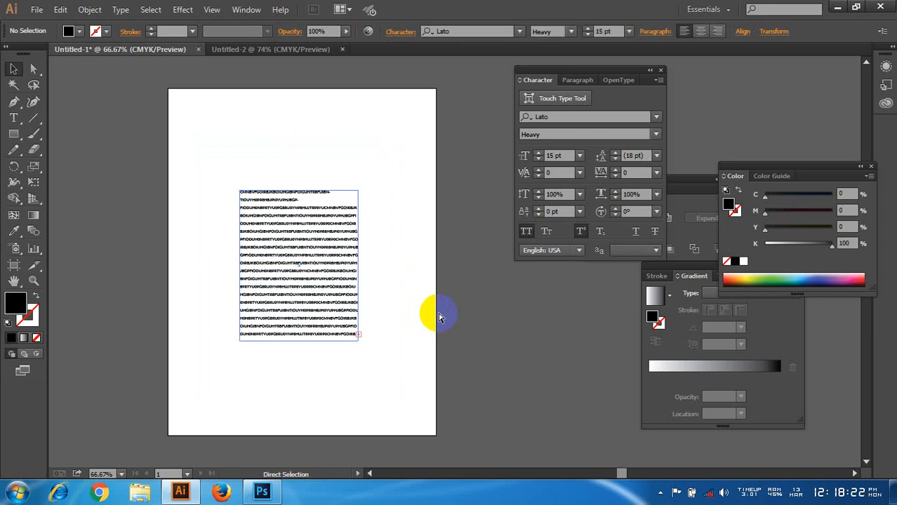
key(ctrl+z)
key(ctrl+z)
key(ctrl+z)
key(ctrl+z)
key(ctrl+z)
key(ctrl+z)
click(443, 269)
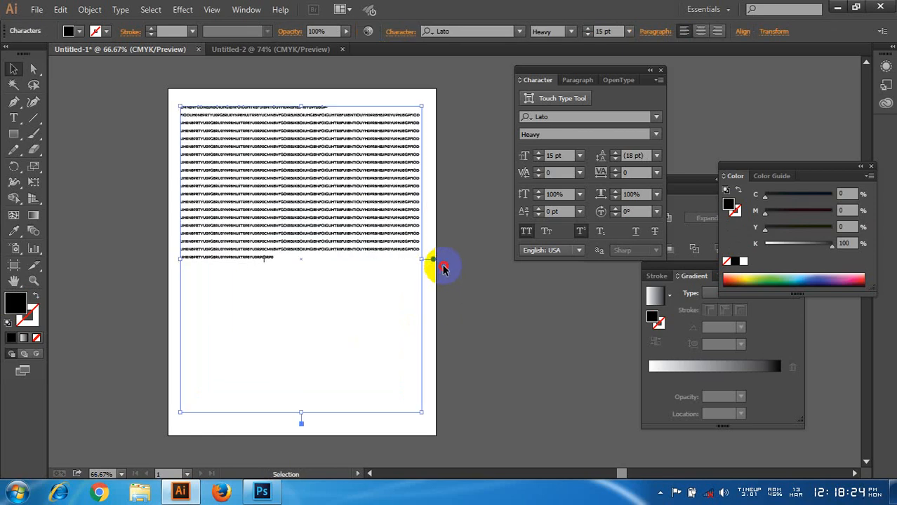
Step: Paste more copies of the filler text at the end of the block until it fills the whole frame, and deselect it
double_click(379, 212)
key(ctrl+a)
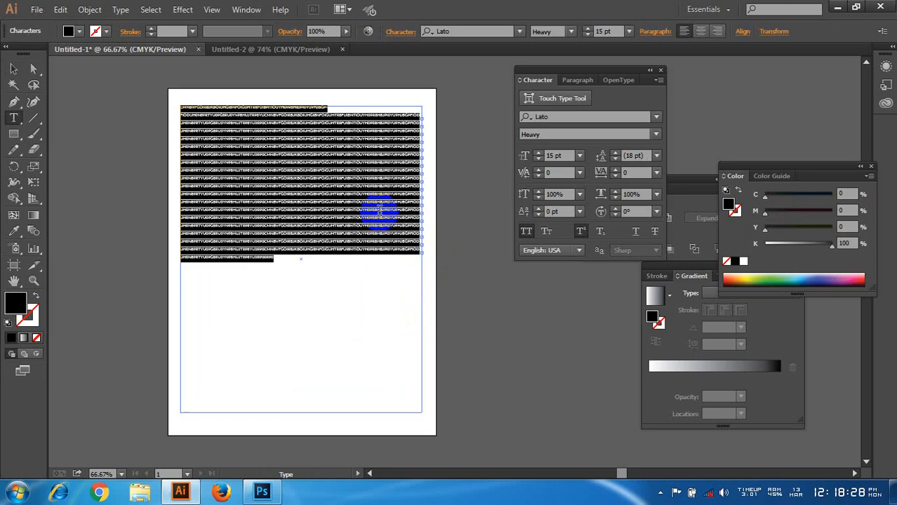
click(284, 263)
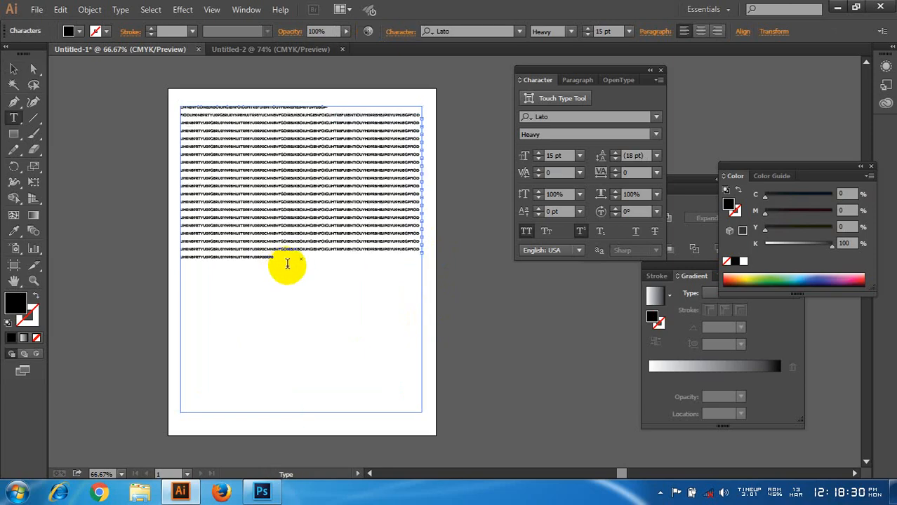
key(ctrl+v)
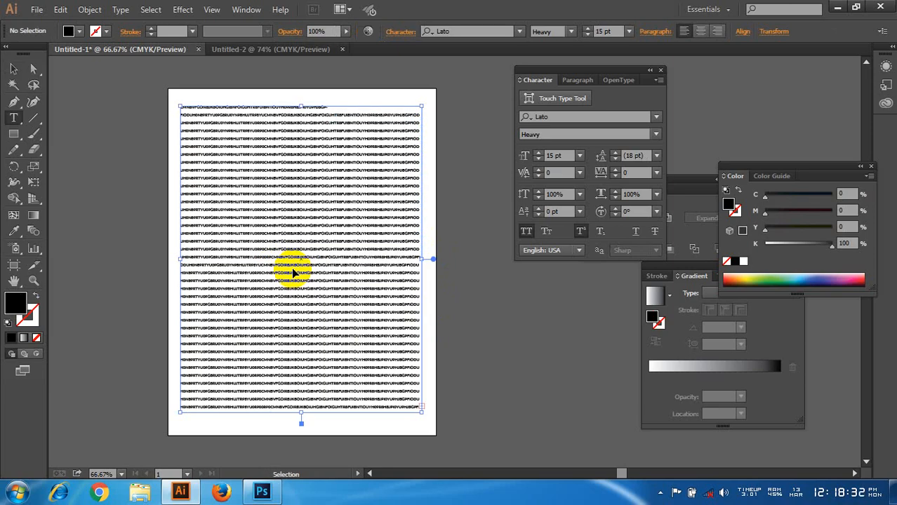
key(ctrl+a)
key(BackSpace)
key(ctrl+v)
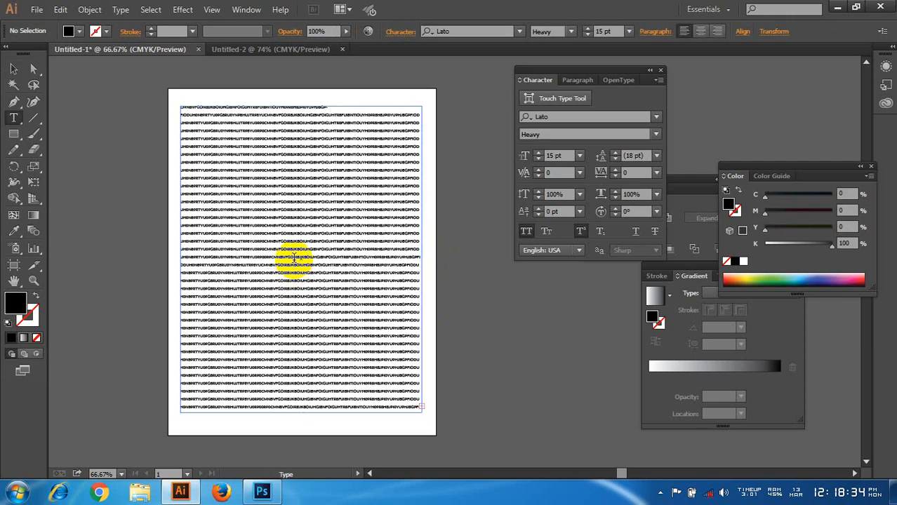
click(16, 70)
click(84, 94)
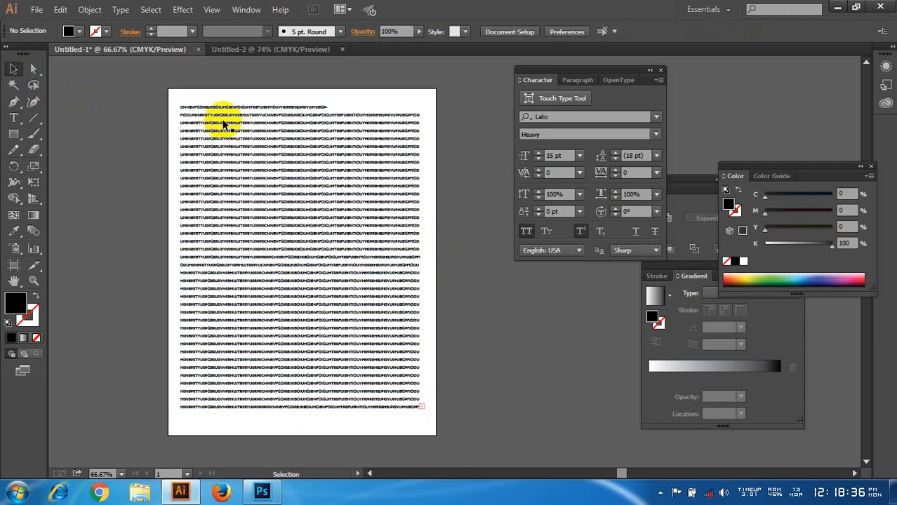
Step: Examine the filler text close up at the start of the block and across the middle of the frame
click(246, 144)
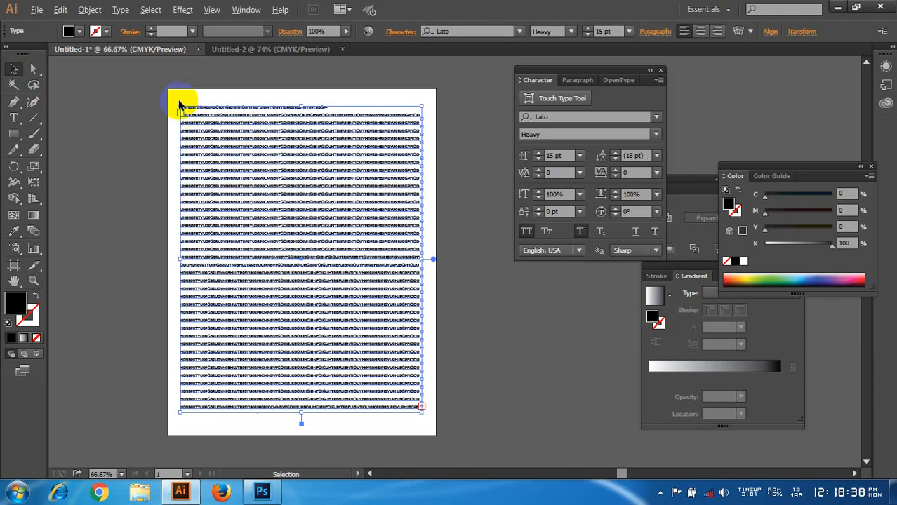
scroll(180, 104, up, 4)
scroll(240, 173, up, 2)
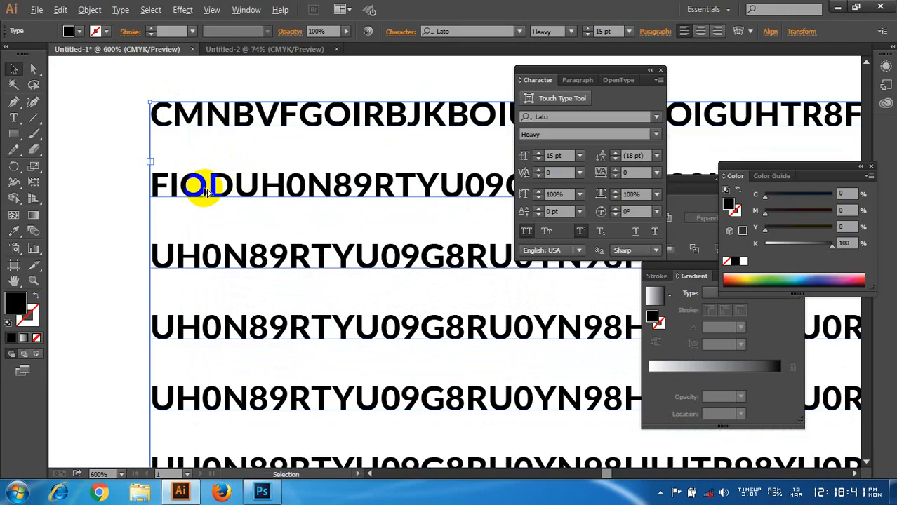
scroll(314, 103, up, 1)
scroll(314, 104, down, 1)
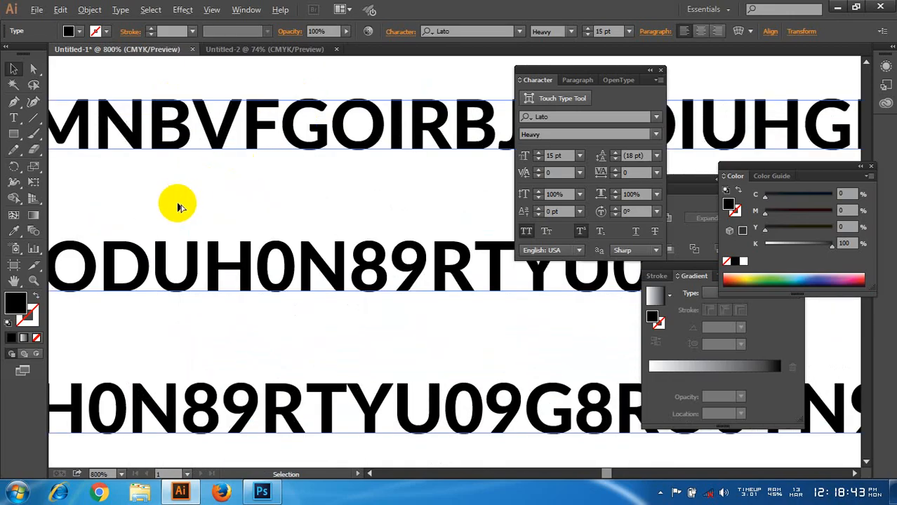
scroll(250, 205, down, 4)
scroll(314, 218, down, 2)
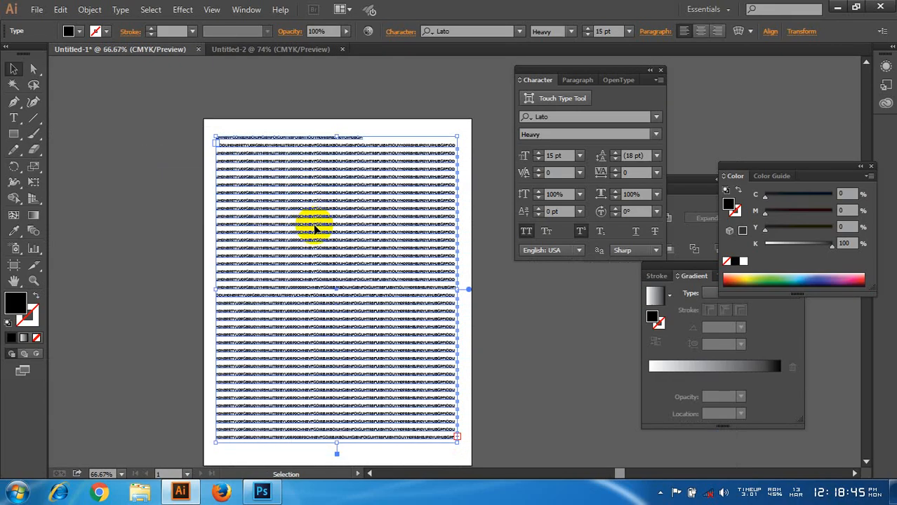
click(329, 242)
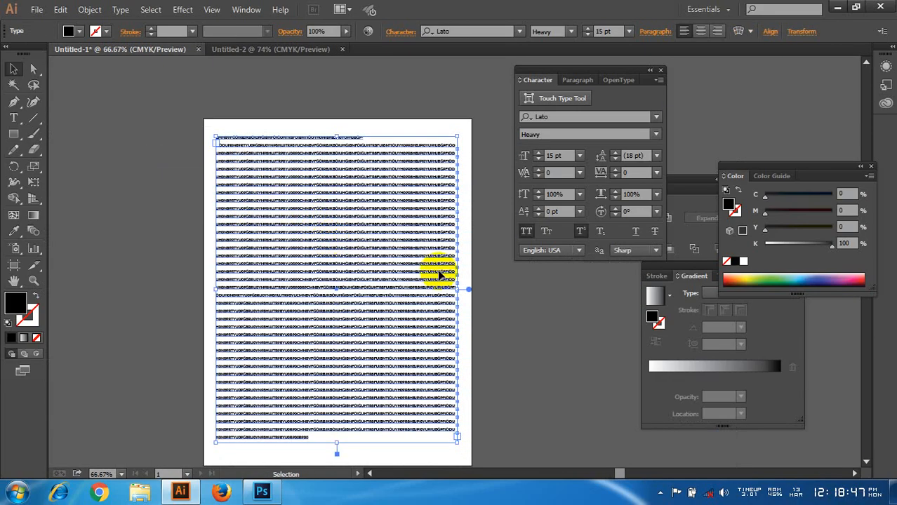
click(516, 325)
click(370, 188)
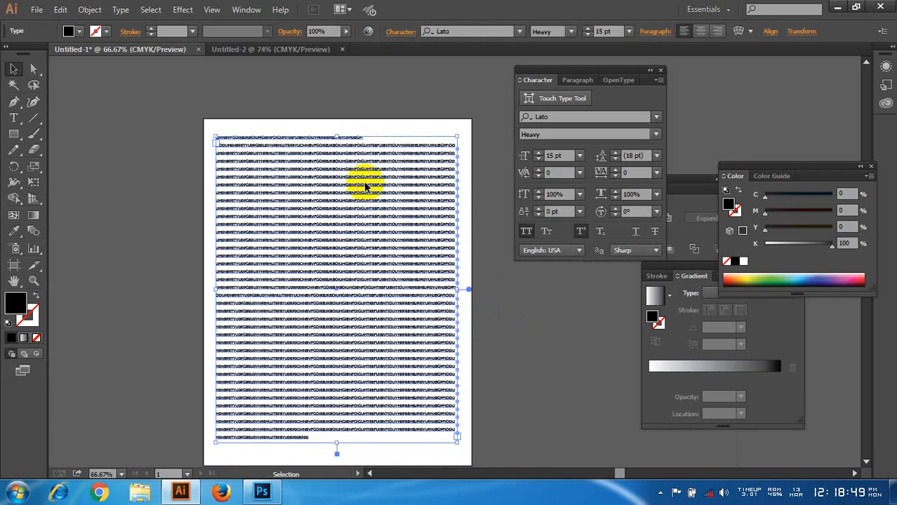
key(ctrl+plus)
scroll(393, 260, down, 2)
scroll(370, 283, up, 1)
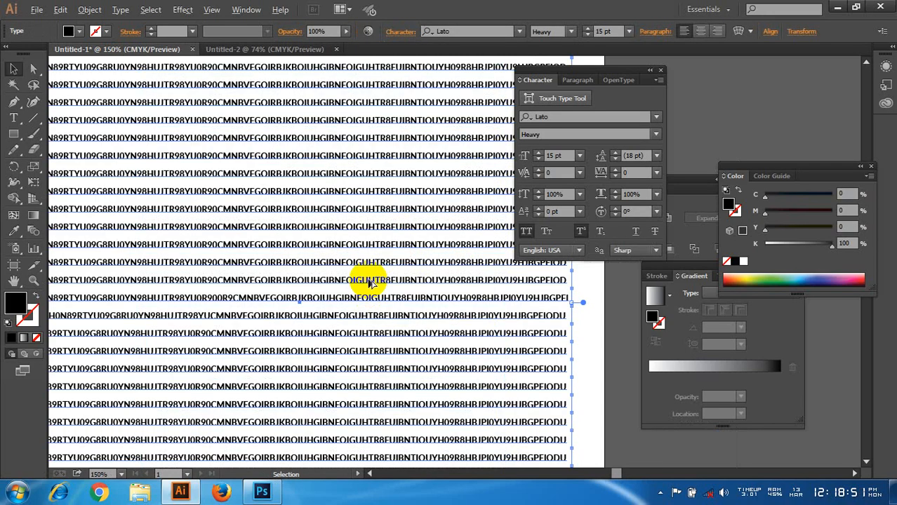
scroll(400, 270, down, 3)
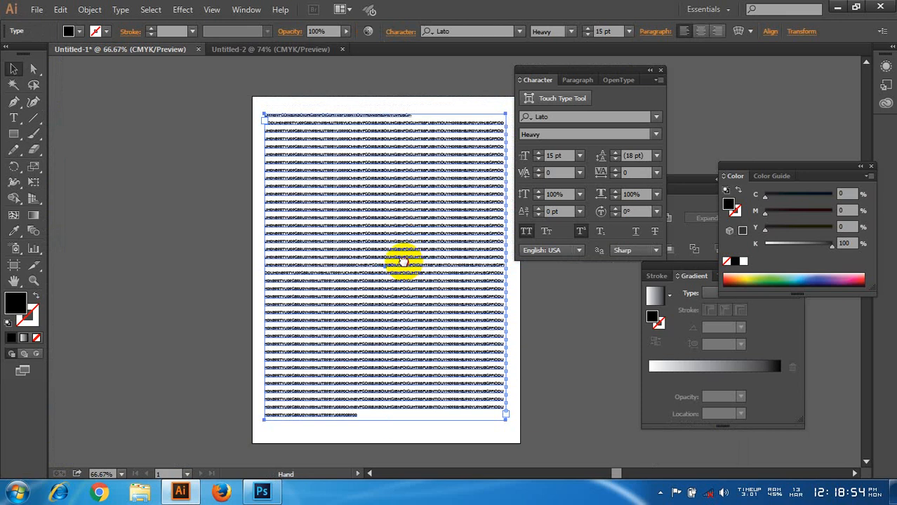
drag(402, 260, 356, 254)
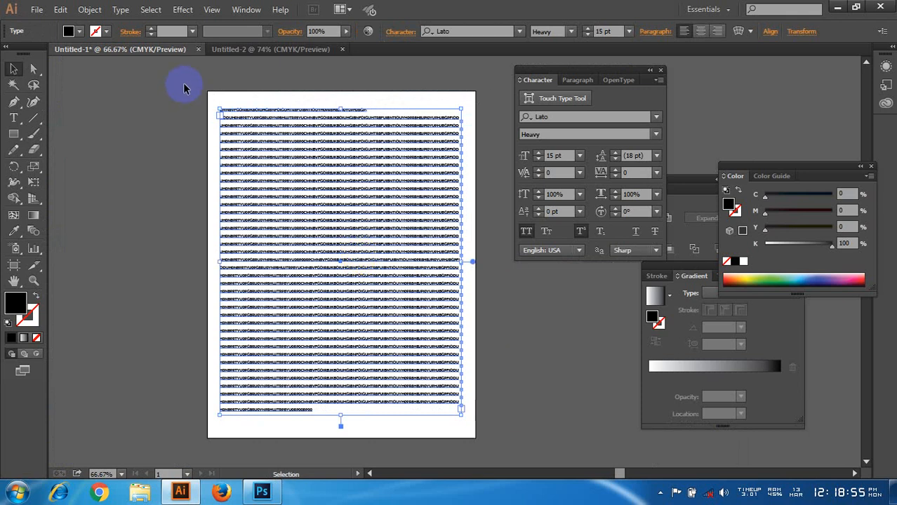
Step: Place the koala cut-out png.png from the Desktop on the artboard over the filler text
click(37, 10)
click(61, 223)
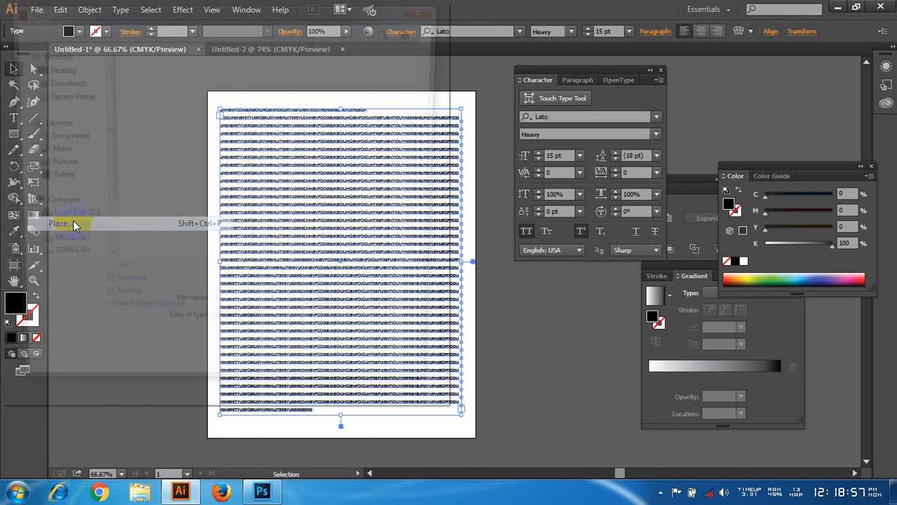
click(56, 90)
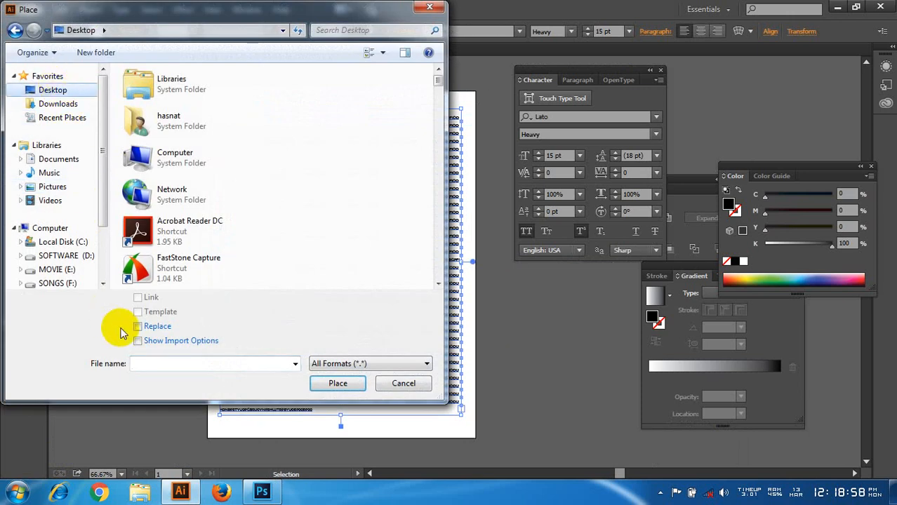
click(158, 363)
text(png)
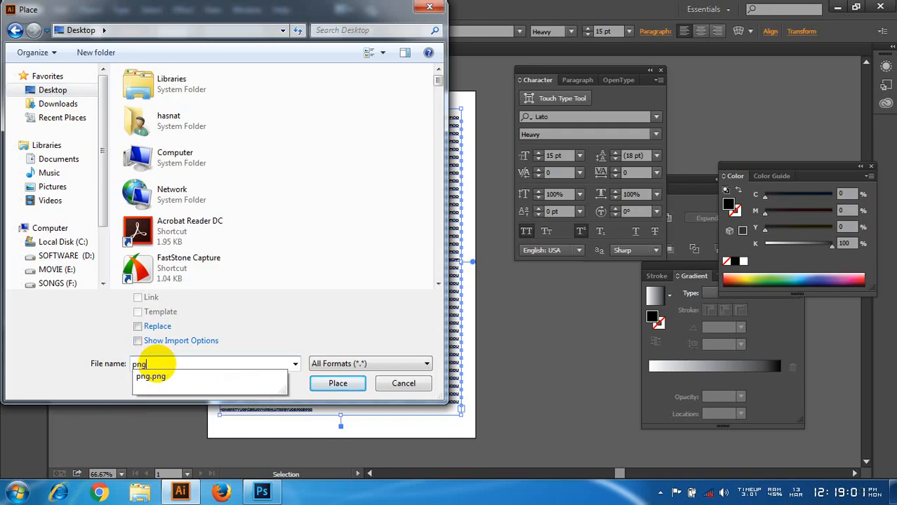
key(Down)
key(Return)
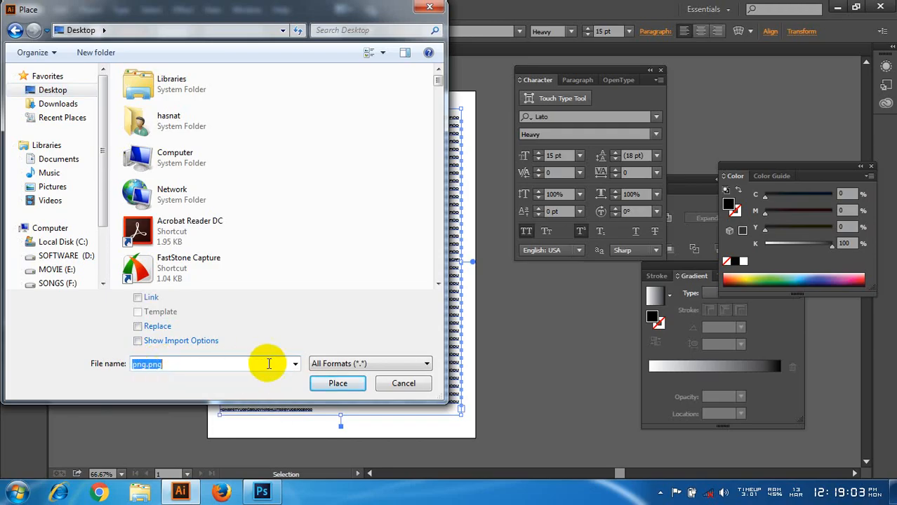
click(324, 383)
click(263, 201)
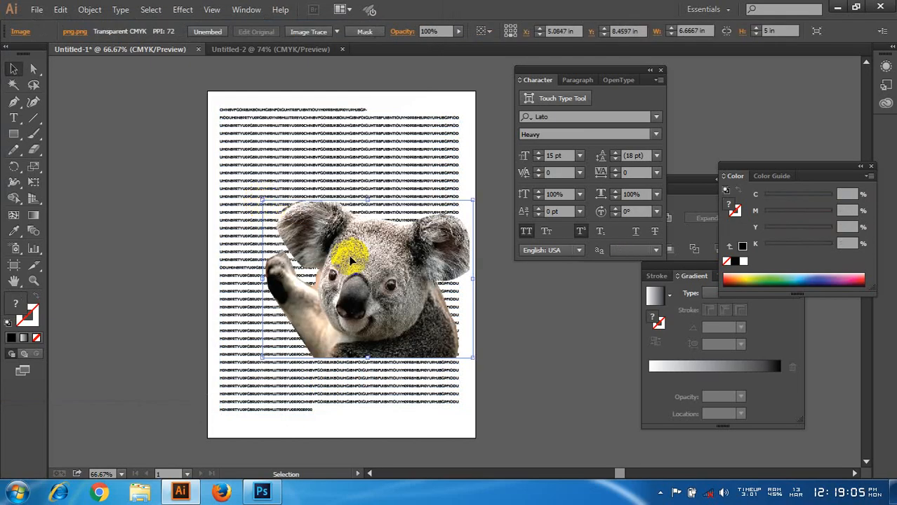
Step: Scale the koala image down about its centre to about 4.12 by 3.09 in, move it to the middle of the text block, and deselect it
drag(469, 356, 433, 342)
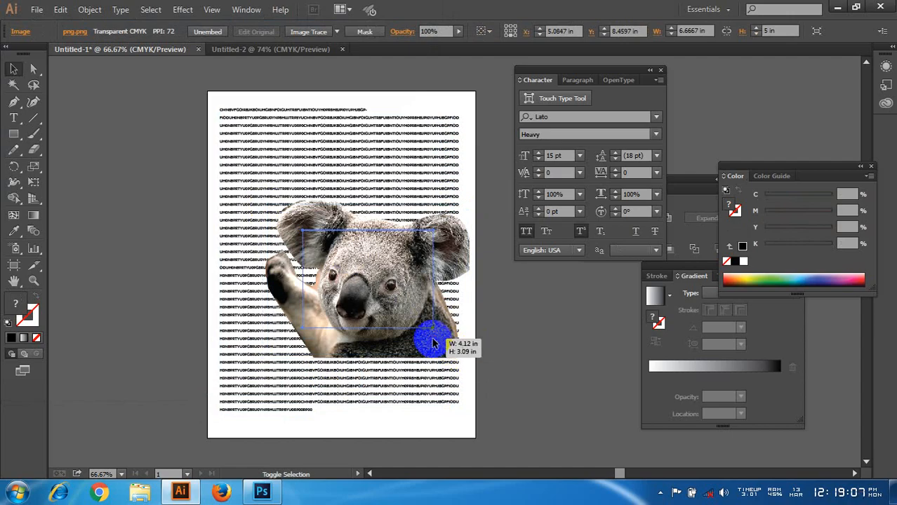
drag(374, 283, 340, 266)
scroll(340, 266, up, 2)
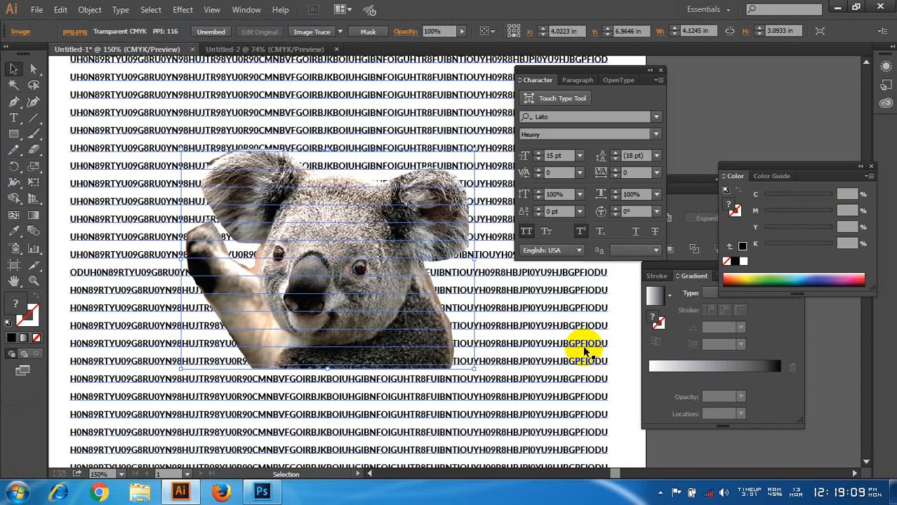
click(704, 133)
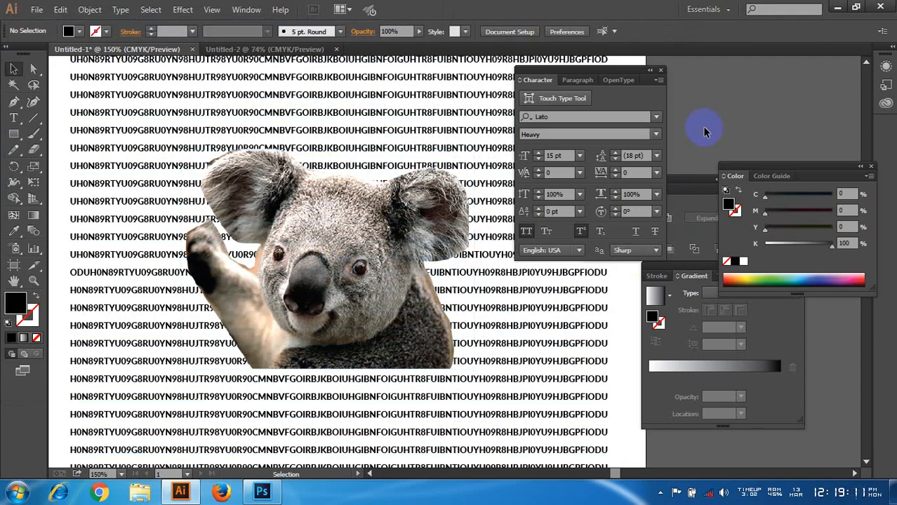
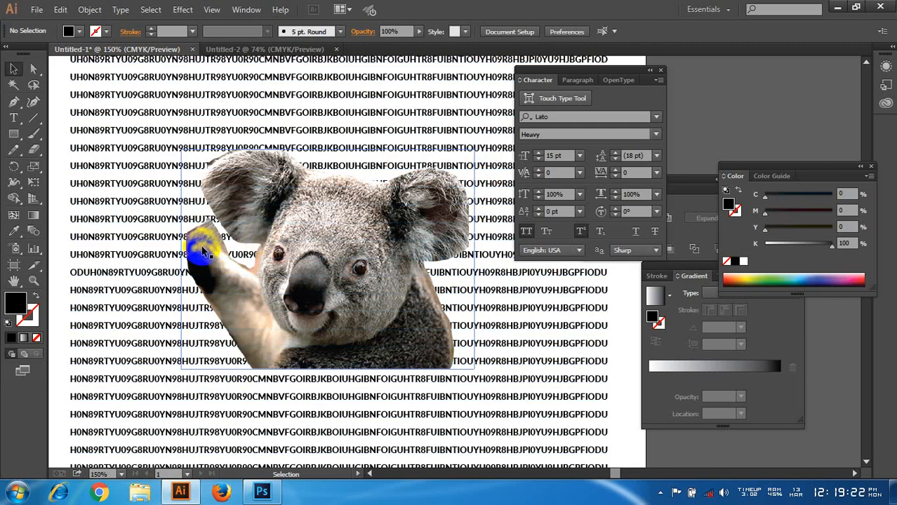
Step: Move the koala image lower in the text block, then back up to about X 4.33 in, Y 7.61 in
scroll(200, 253, down, 2)
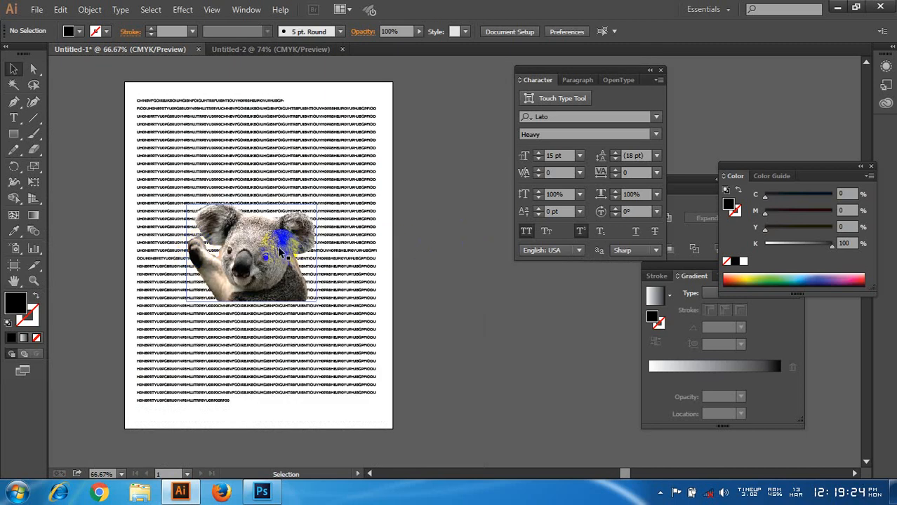
drag(259, 254, 269, 331)
click(426, 280)
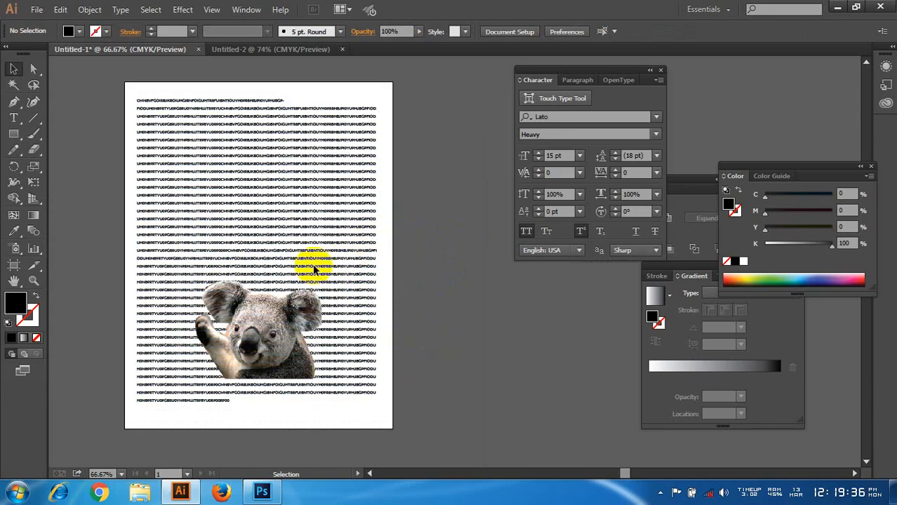
drag(295, 316, 270, 266)
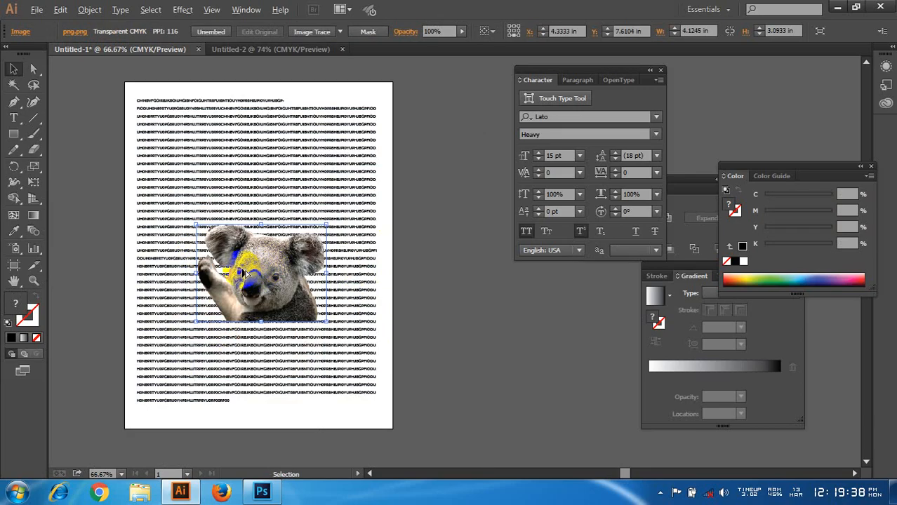
scroll(270, 266, up, 2)
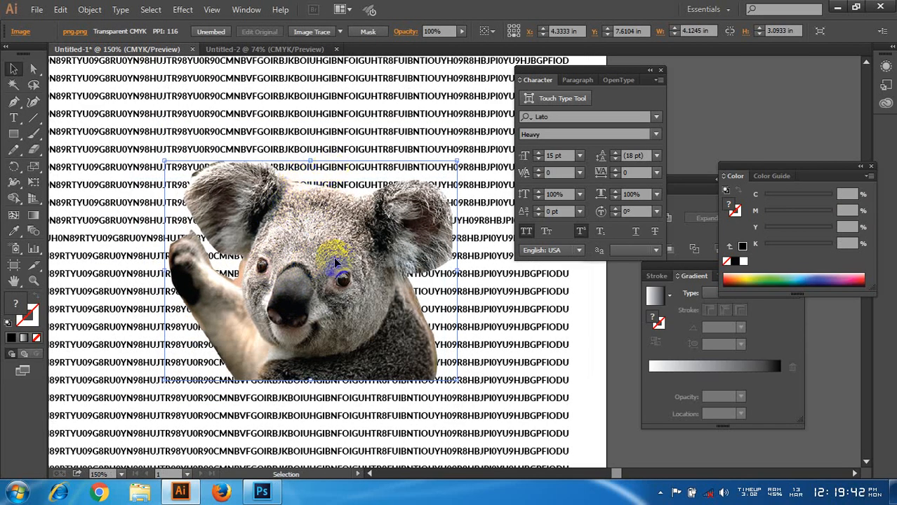
Step: Make a text wrap around the selected koala image so the filler text flows around its outline
click(341, 274)
click(251, 210)
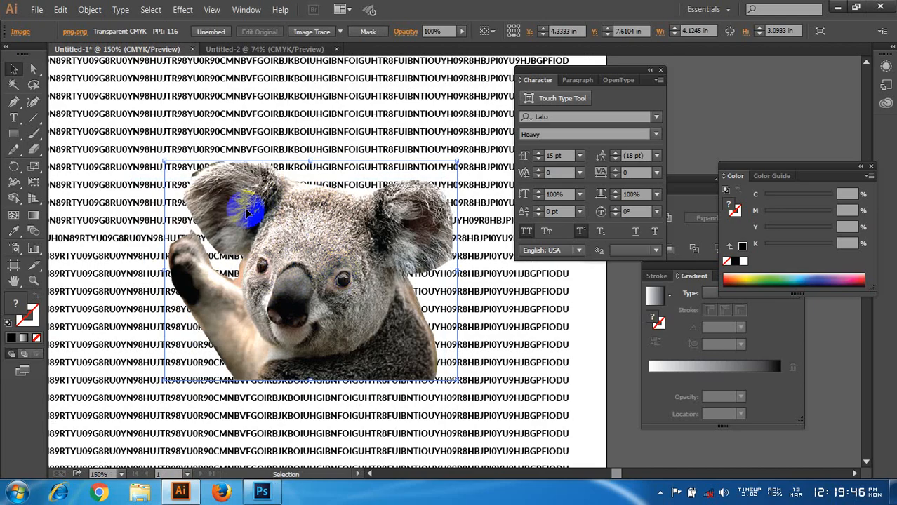
click(290, 188)
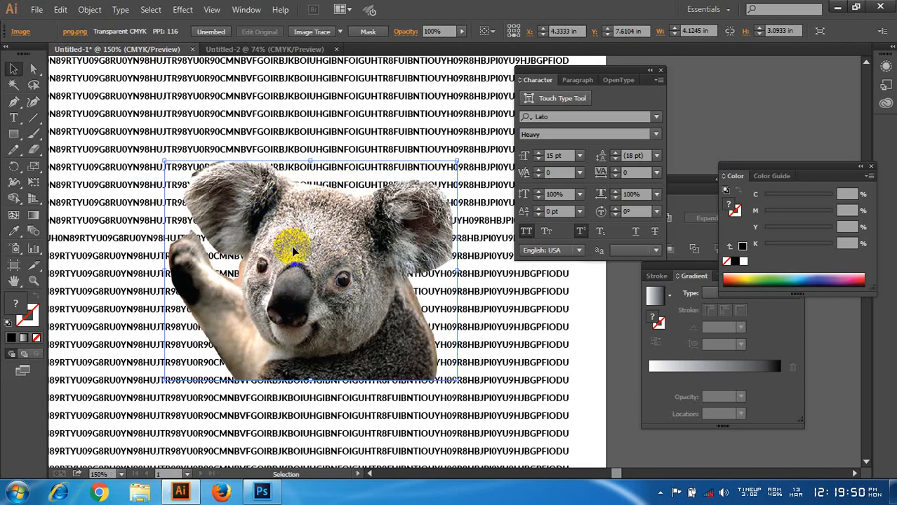
drag(309, 259, 309, 267)
click(89, 10)
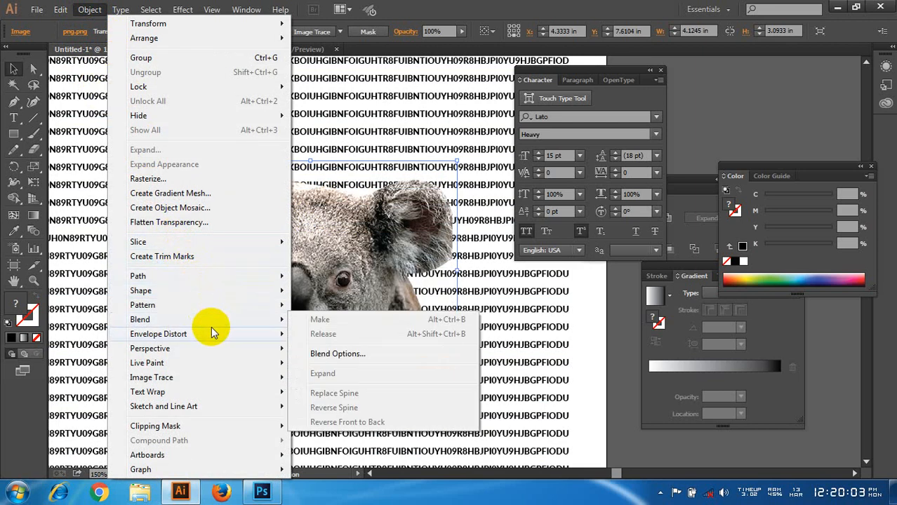
mouse_move(214, 336)
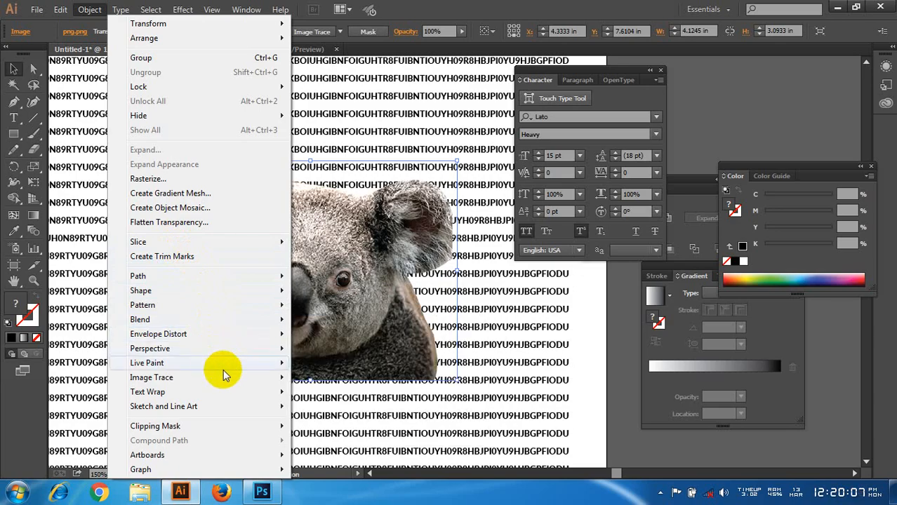
mouse_move(228, 393)
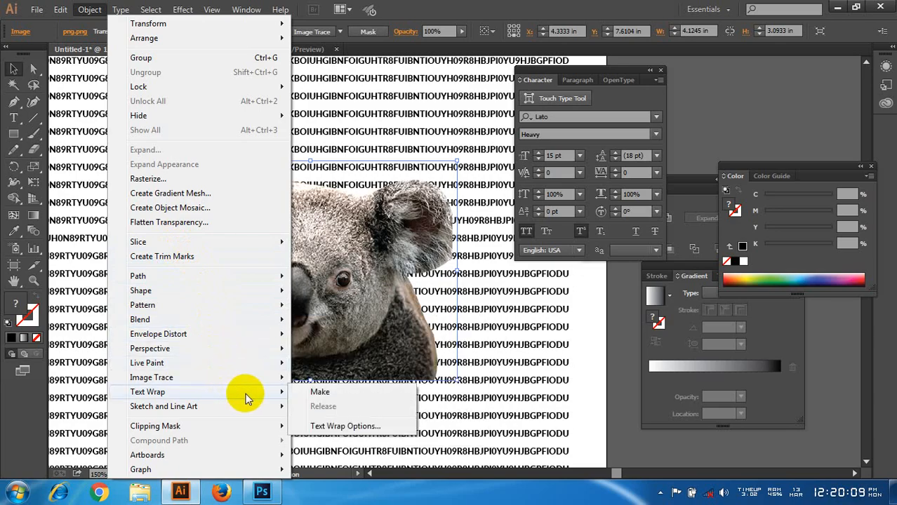
click(327, 395)
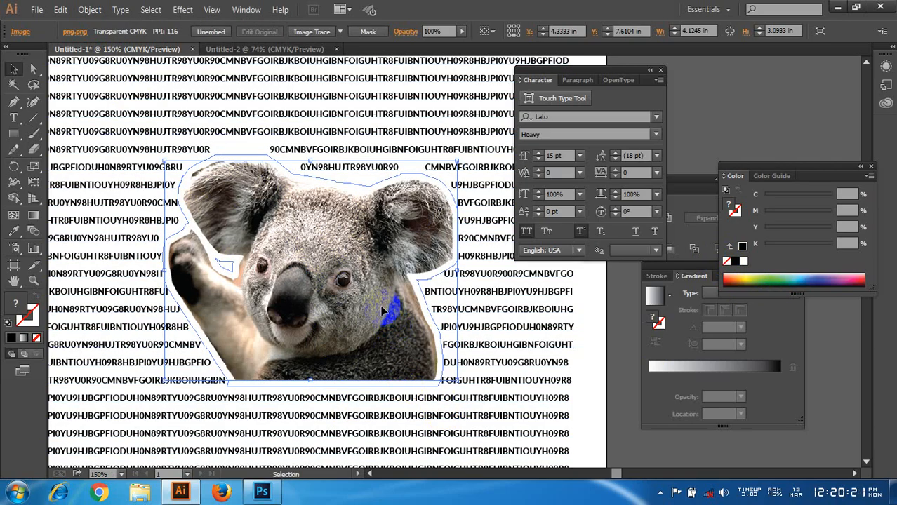
Step: Move the wrapped koala image to the upper part of the text block, then near its lower end, and deselect it
key(ctrl+minus)
key(ctrl+minus)
drag(342, 287, 347, 202)
click(537, 319)
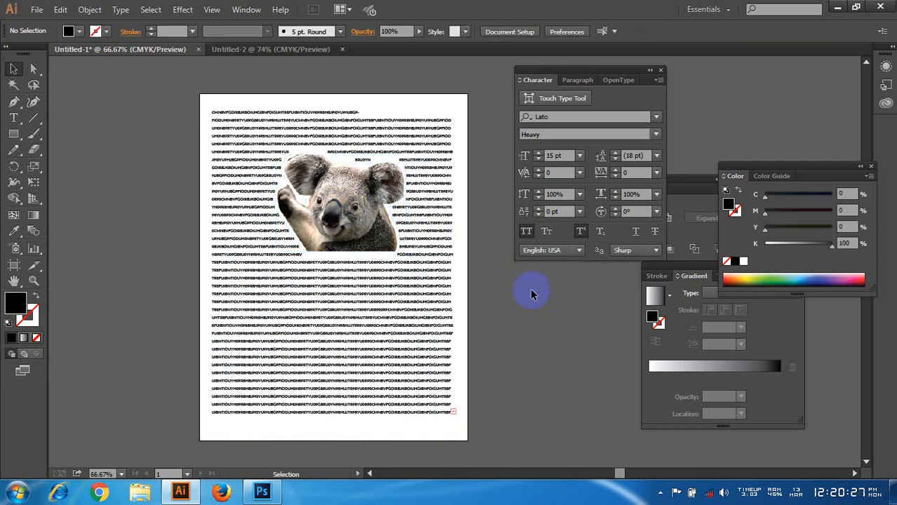
drag(330, 200, 355, 349)
click(536, 362)
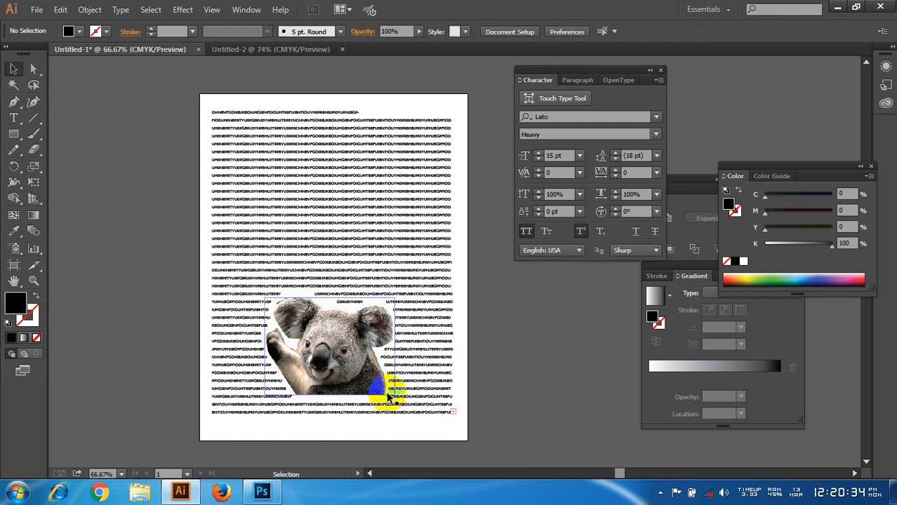
Step: Move the wrapped koala image back to the upper half, check the wrap close up, and shift it to about X 4.10 in, Y 6.96 in
drag(335, 354, 341, 240)
click(546, 304)
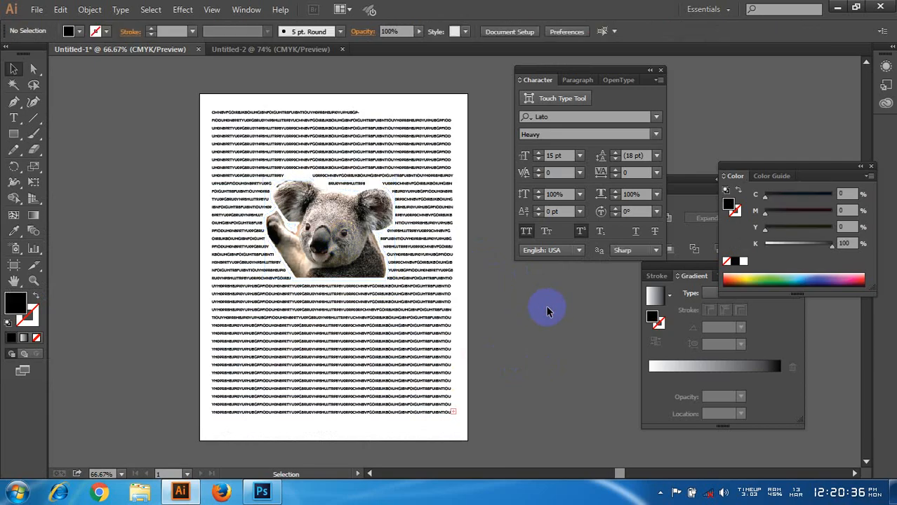
scroll(512, 324, up, 3)
scroll(368, 313, up, 2)
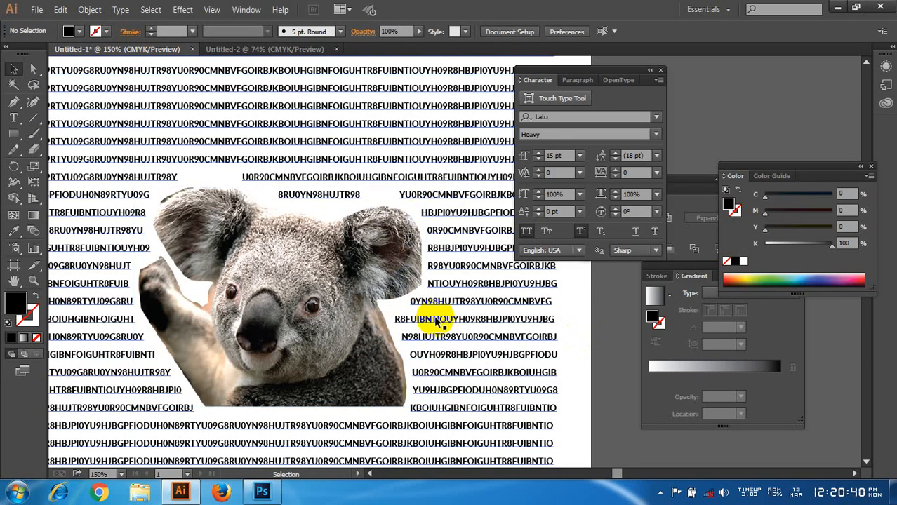
scroll(421, 314, down, 3)
drag(358, 244, 365, 277)
scroll(365, 277, up, 1)
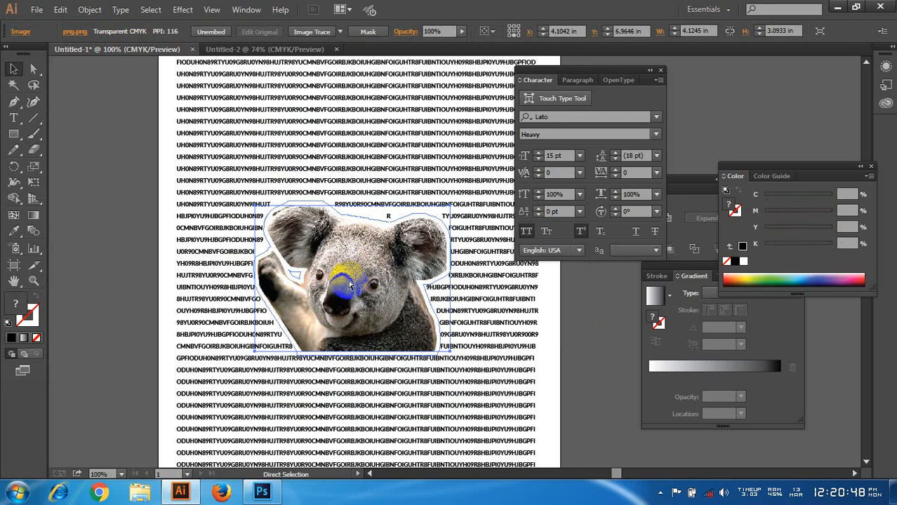
Step: Undo the moves of the koala image and its text wrap
key(ctrl+z)
key(ctrl+z)
key(ctrl+z)
key(ctrl+z)
key(ctrl+z)
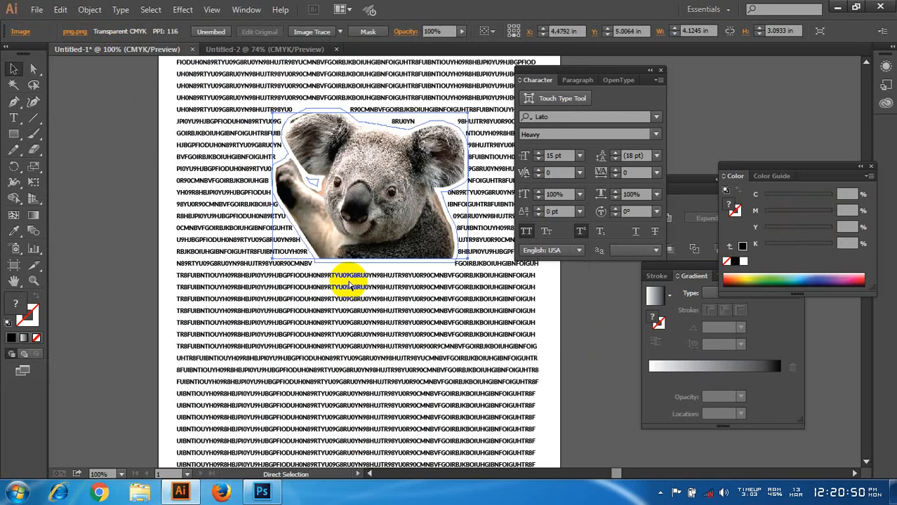
key(ctrl+z)
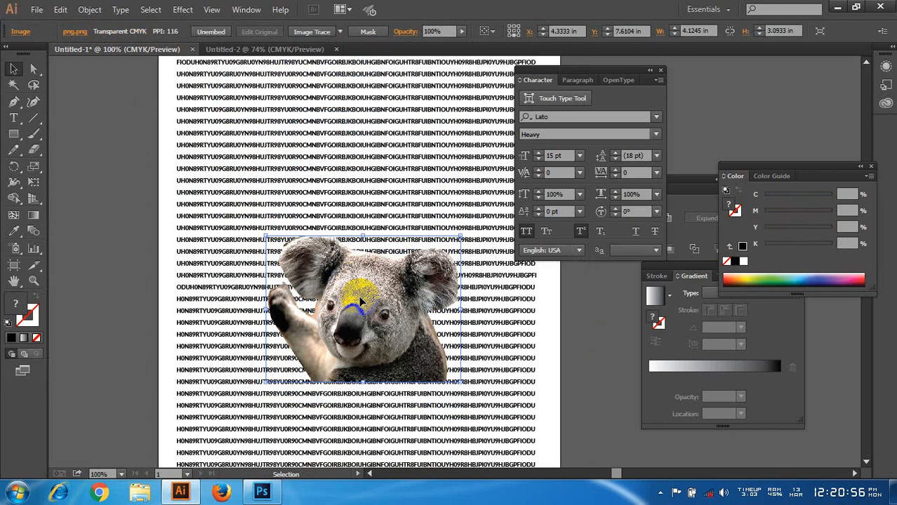
Step: Make a text wrap around the koala image again and move the image straight up to about Y 7.21 in
click(85, 10)
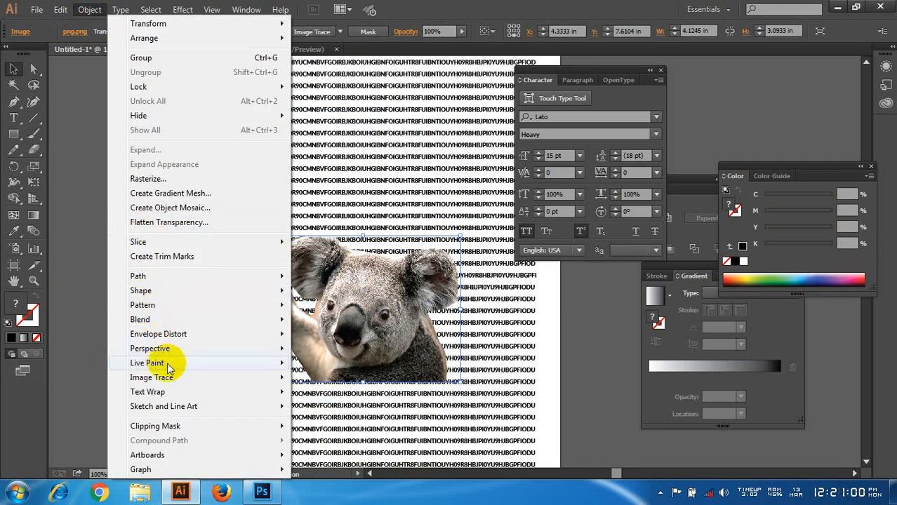
mouse_move(181, 398)
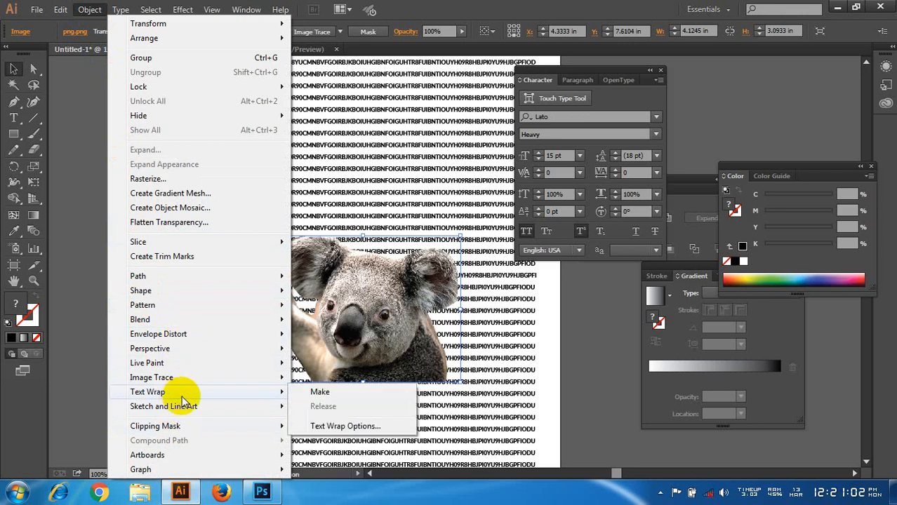
click(339, 399)
click(132, 261)
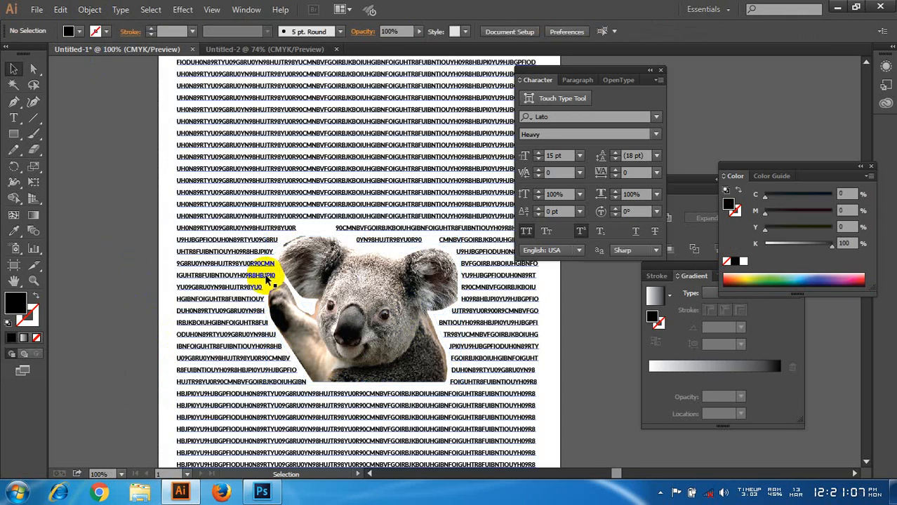
click(358, 291)
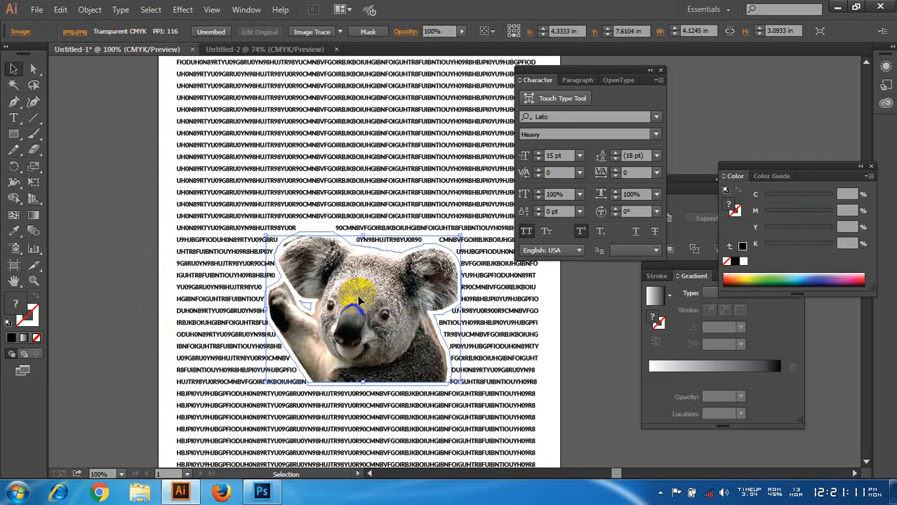
mouse_move(358, 294)
mouse_down()
mouse_move(361, 242)
mouse_move(361, 283)
mouse_up()
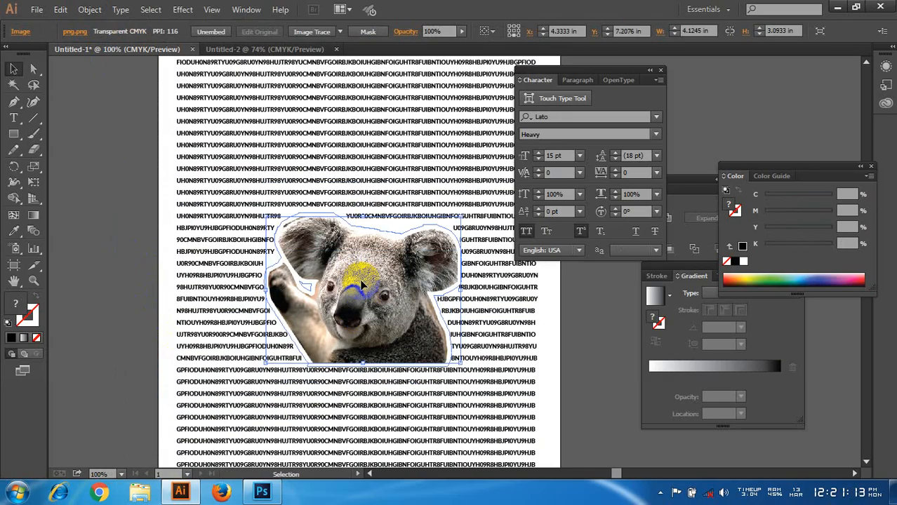
Step: Release the koala image's text wrap and make it once more
click(91, 9)
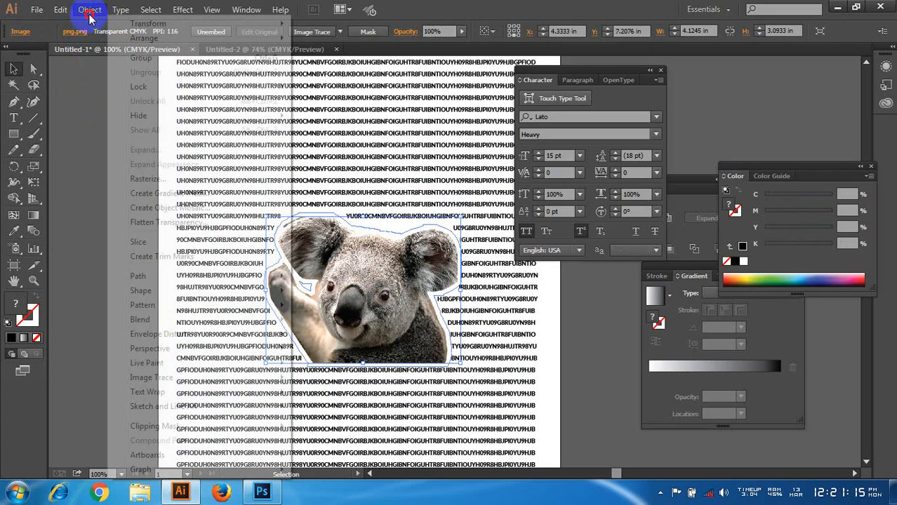
mouse_move(216, 393)
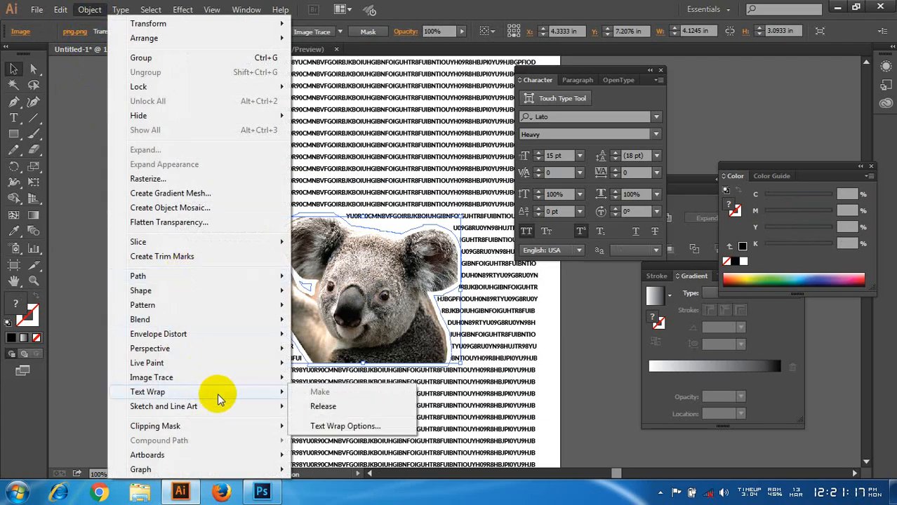
click(340, 408)
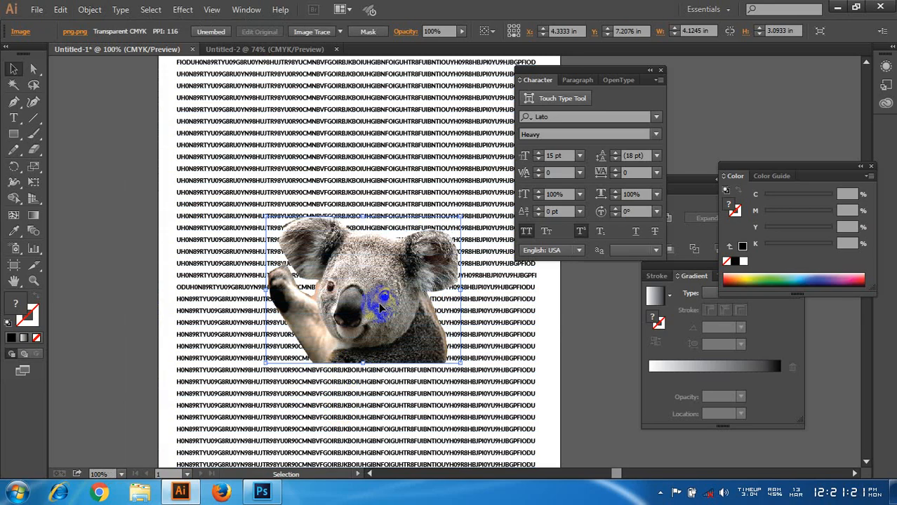
click(90, 9)
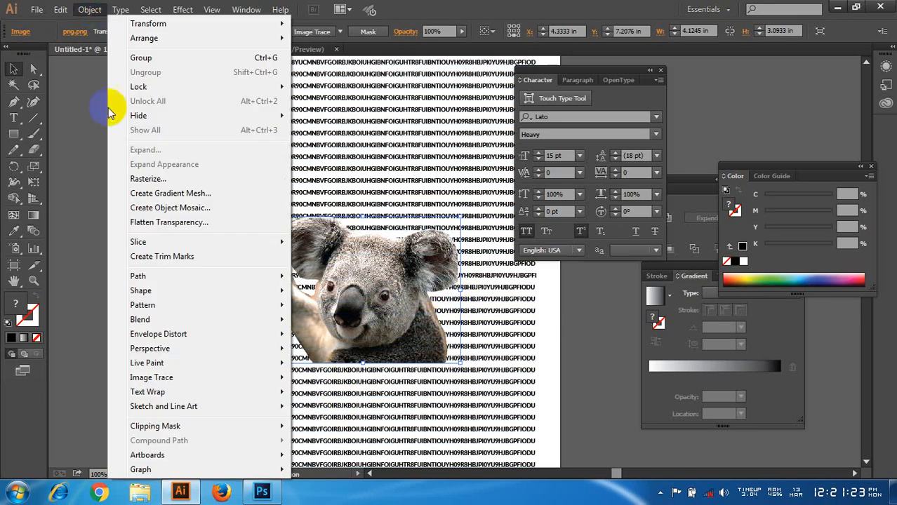
mouse_move(244, 393)
click(334, 394)
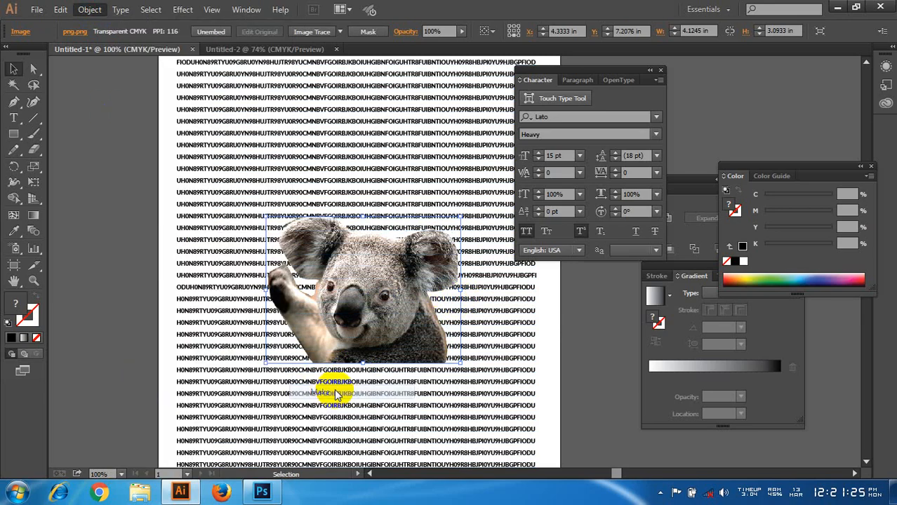
Step: Open the text wrap options for the koala image and turn on the preview
click(87, 9)
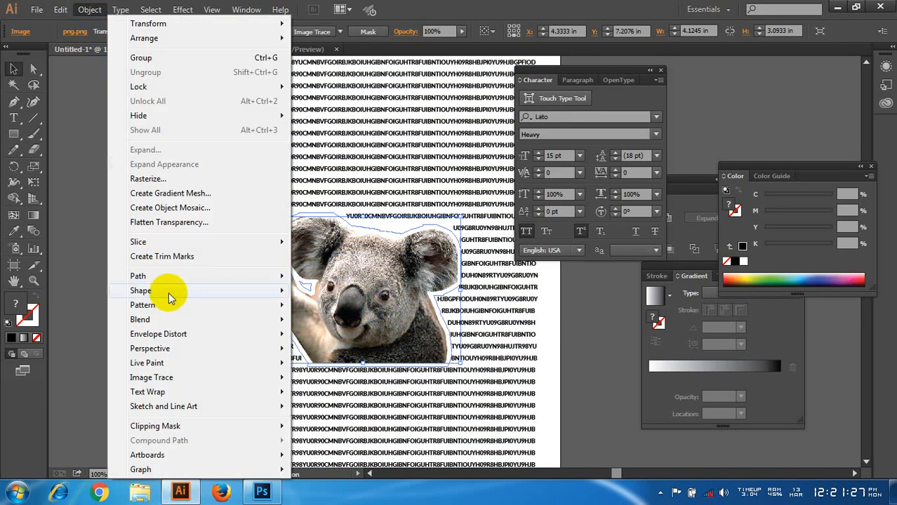
mouse_move(216, 395)
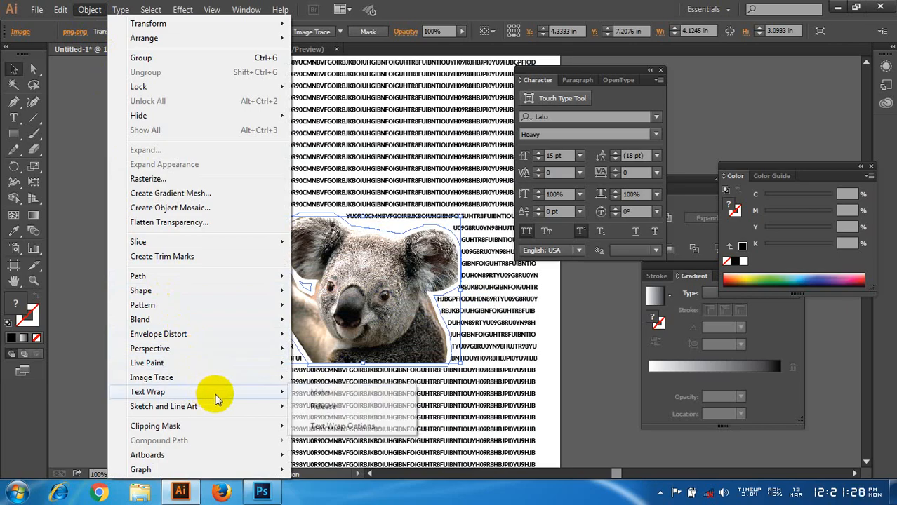
click(361, 428)
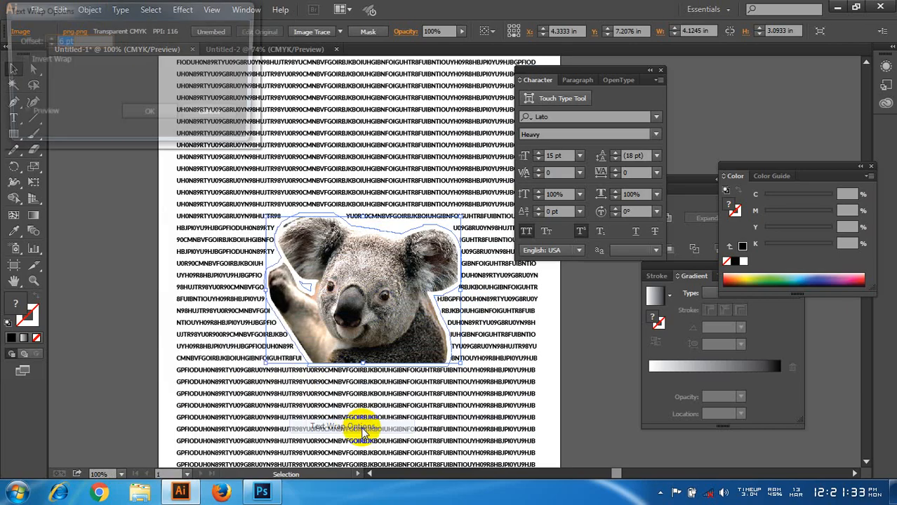
click(42, 116)
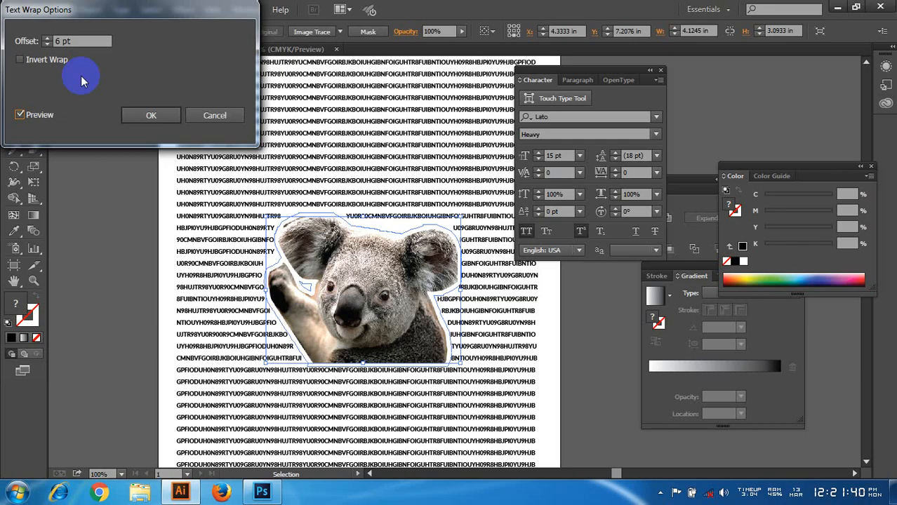
Step: Raise the text wrap offset around the koala to 14 pt
click(48, 41)
click(48, 40)
click(47, 40)
click(48, 40)
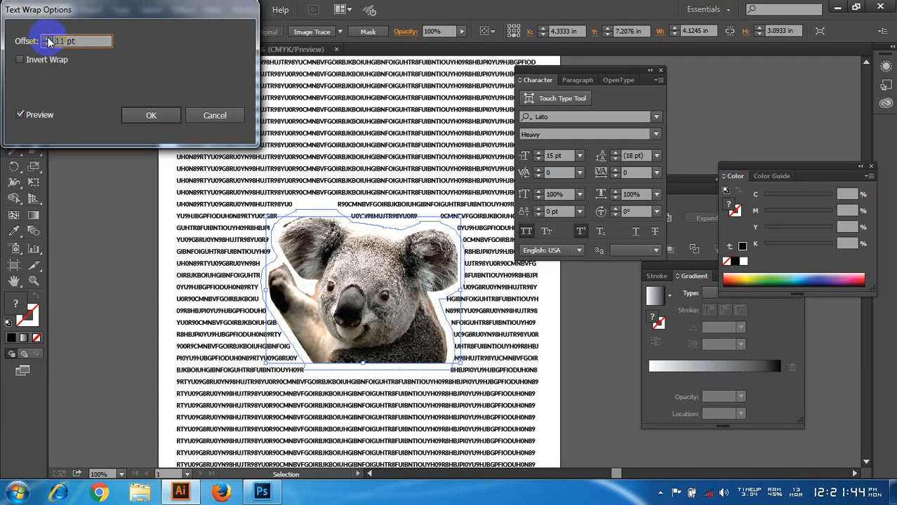
click(47, 40)
click(47, 40)
click(47, 40)
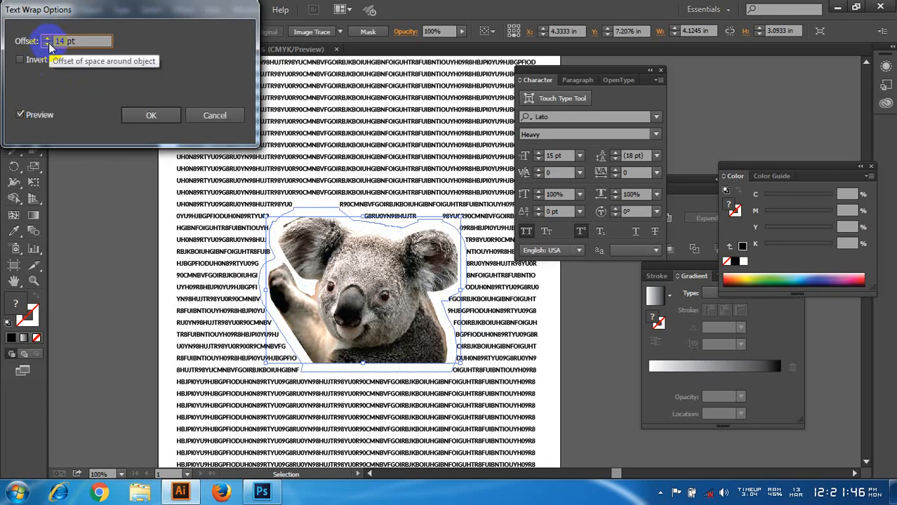
Step: Lower the text wrap offset around the koala image to 2 pt
click(49, 44)
click(48, 43)
click(48, 44)
click(49, 44)
click(48, 43)
click(48, 44)
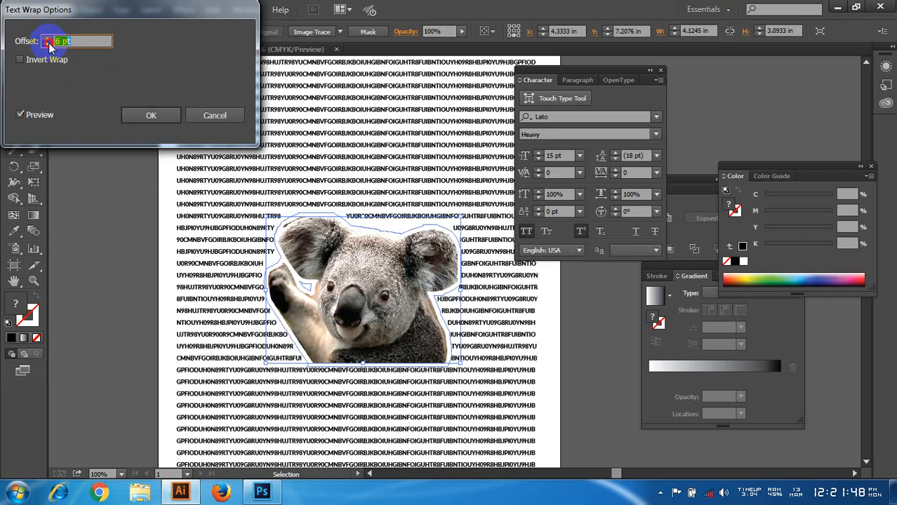
click(49, 44)
click(48, 44)
click(48, 44)
click(49, 44)
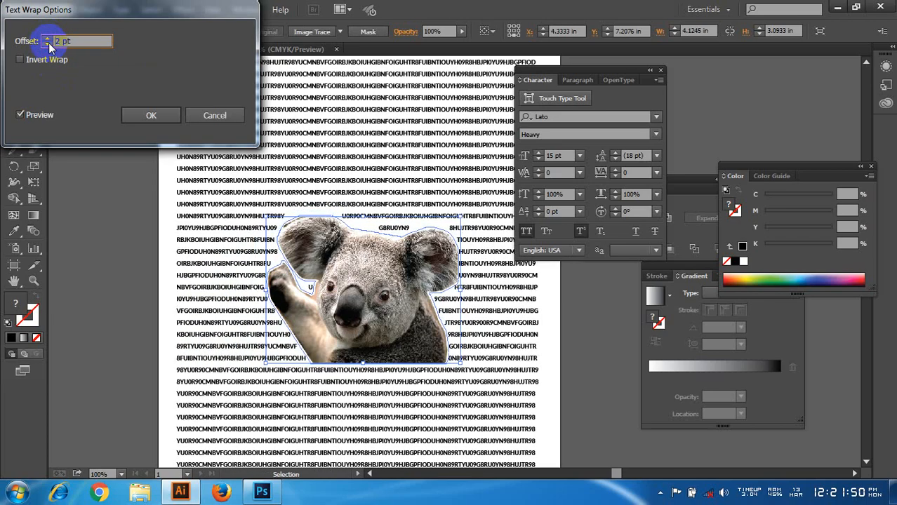
Step: Try a text wrap offset of 7 pt around the koala and close the options without applying it
click(47, 40)
click(48, 38)
click(48, 39)
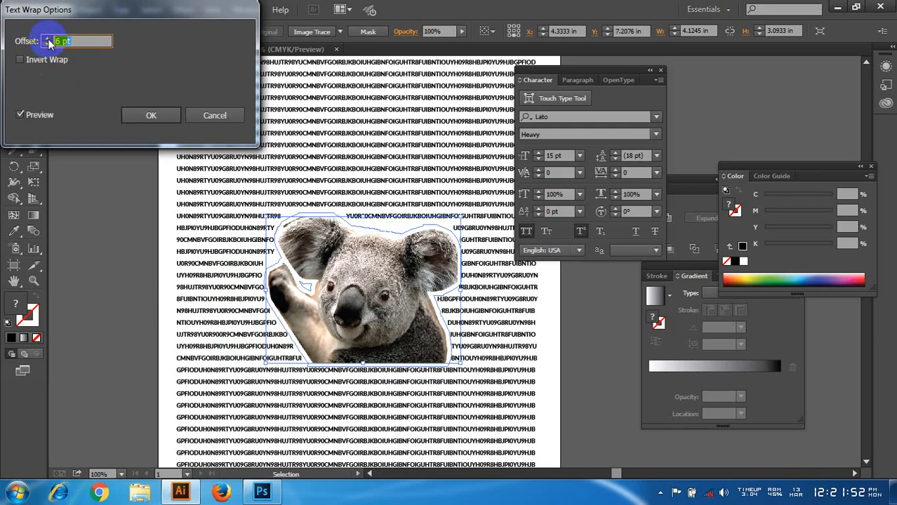
click(48, 39)
click(48, 39)
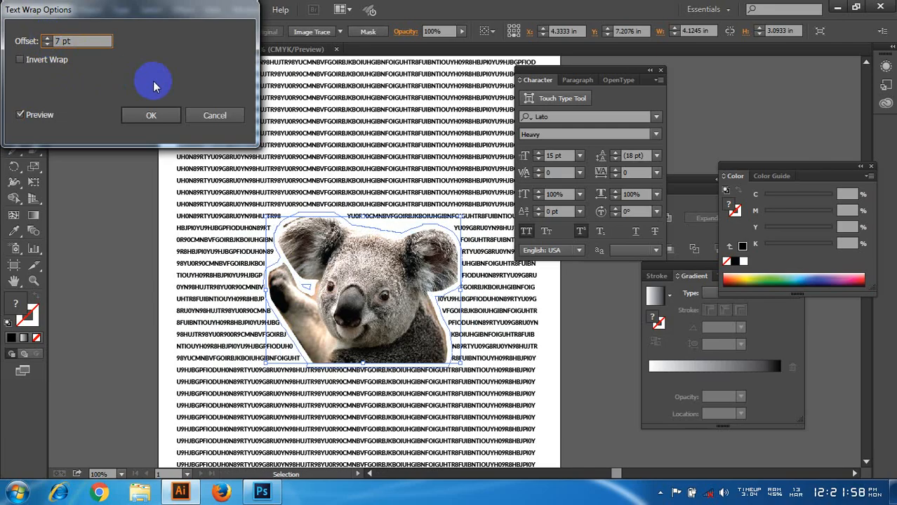
click(153, 116)
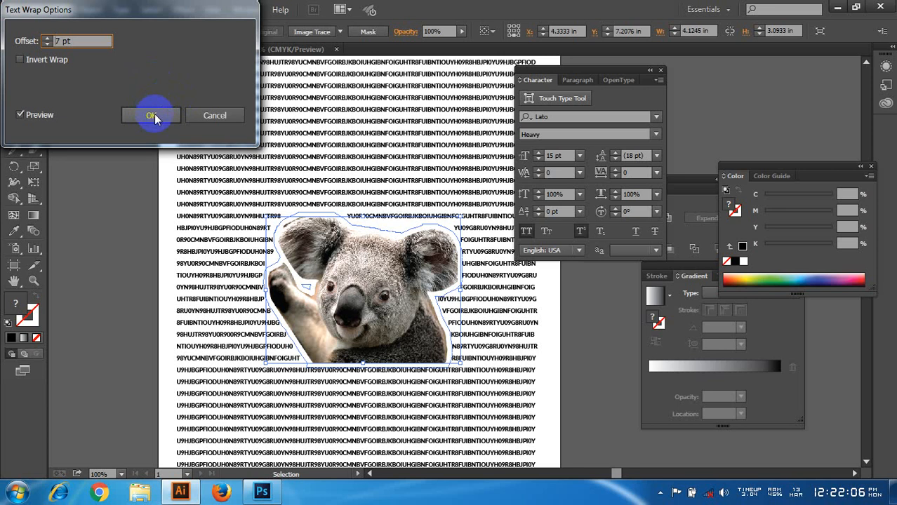
click(214, 116)
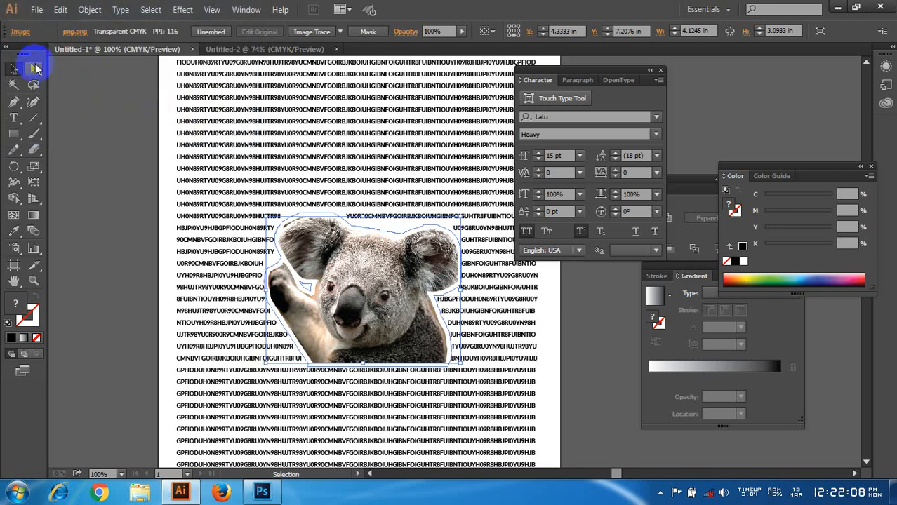
Step: Move the text-wrapped koala image up the page to about X 4.44 in, Y 6.28 in
click(166, 174)
drag(369, 302, 375, 217)
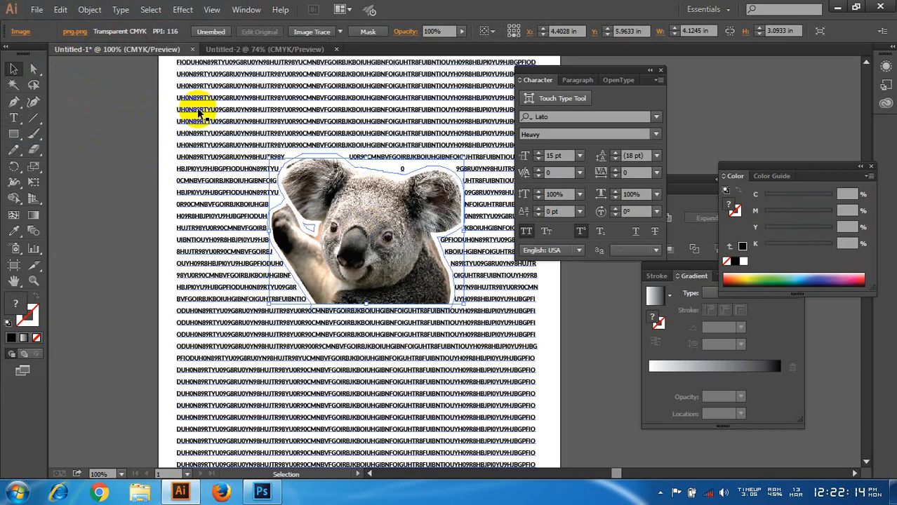
click(90, 10)
mouse_move(174, 280)
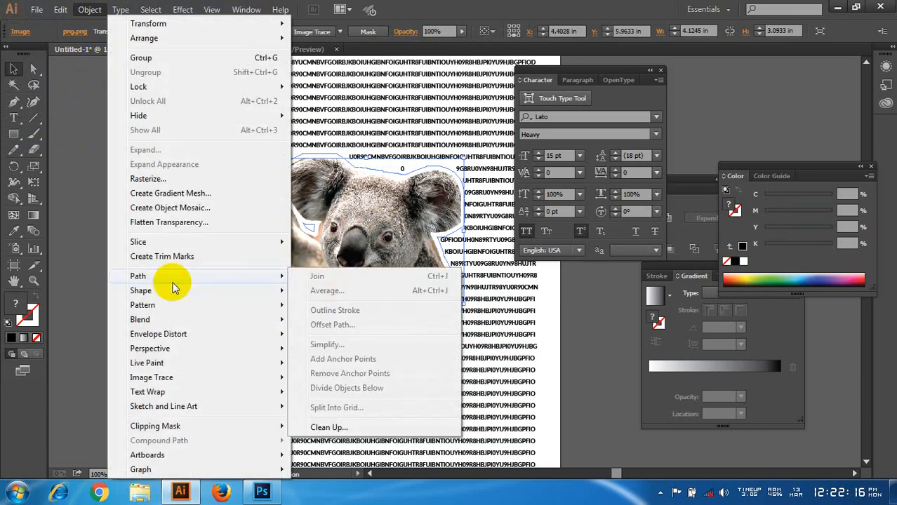
click(354, 236)
drag(355, 236, 361, 252)
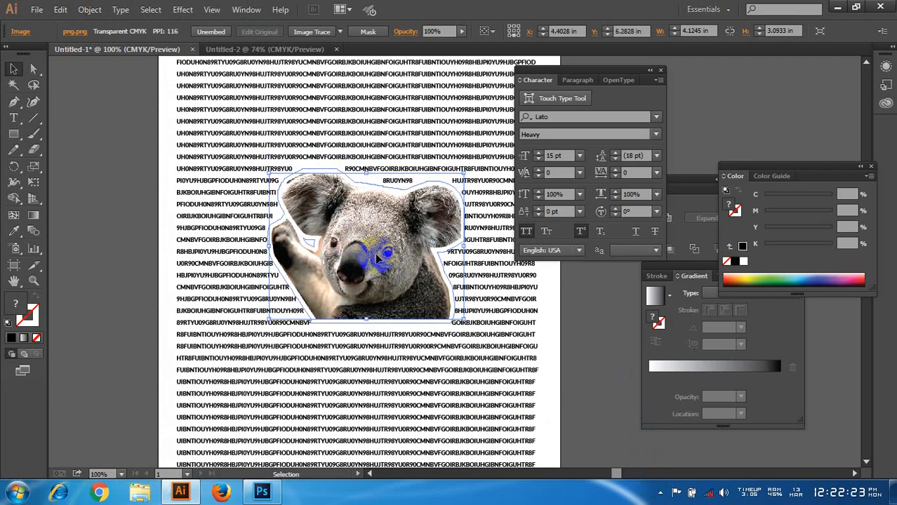
click(660, 492)
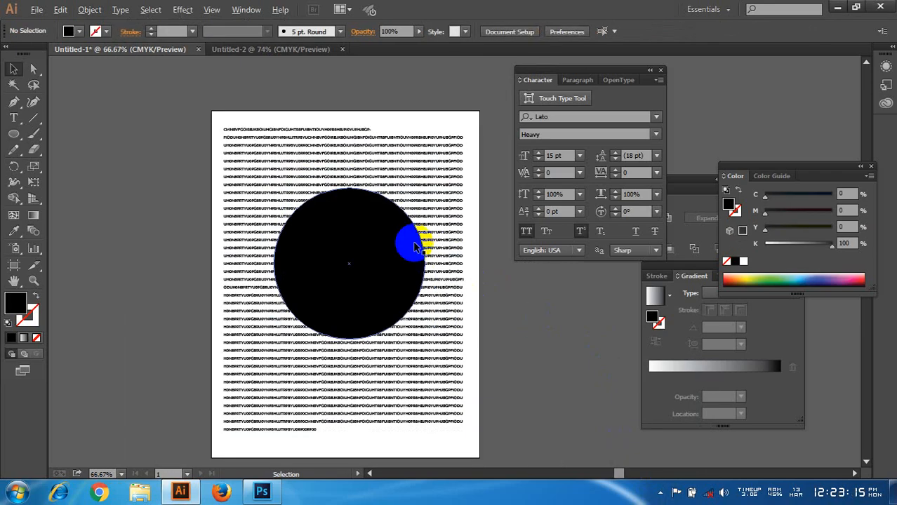
key(ctrl+plus)
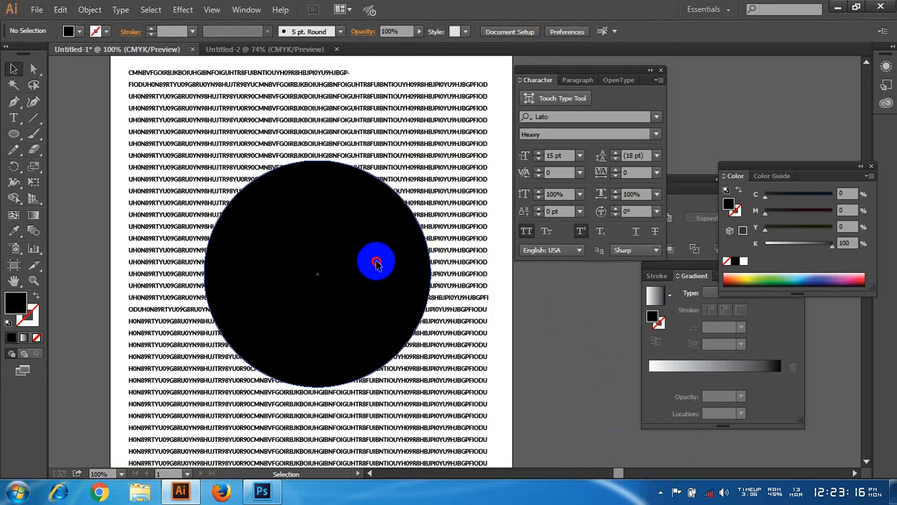
Step: Select the text block together with the black circle and envelope distort them with Make with Top Object
click(383, 262)
key(ctrl+minus)
scroll(295, 266, up, 1)
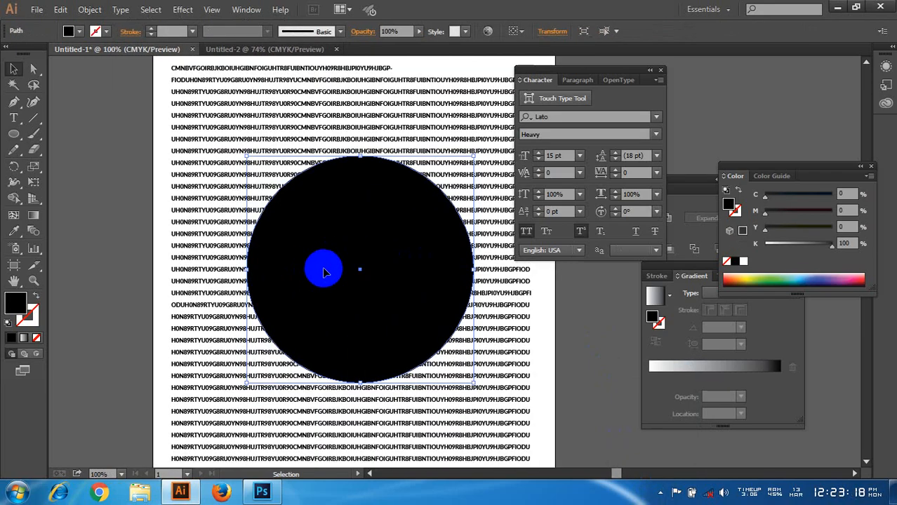
click(90, 9)
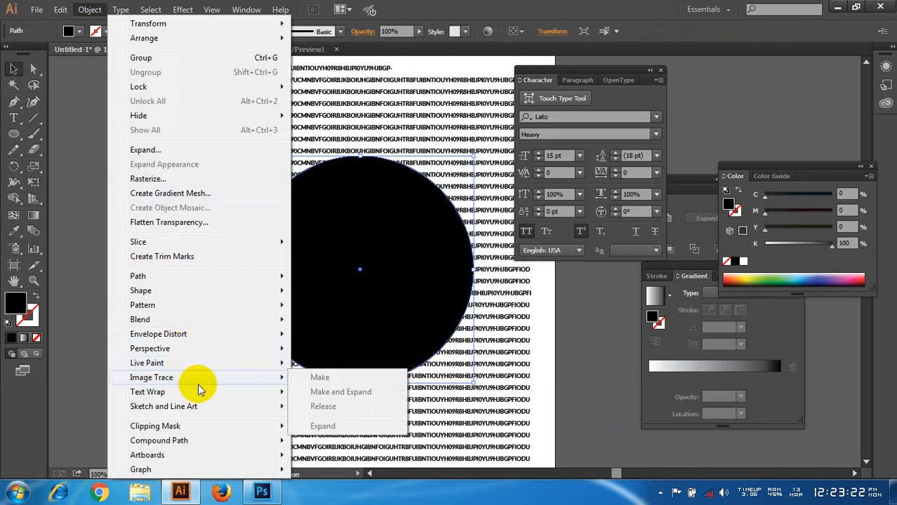
click(80, 245)
drag(114, 177, 572, 417)
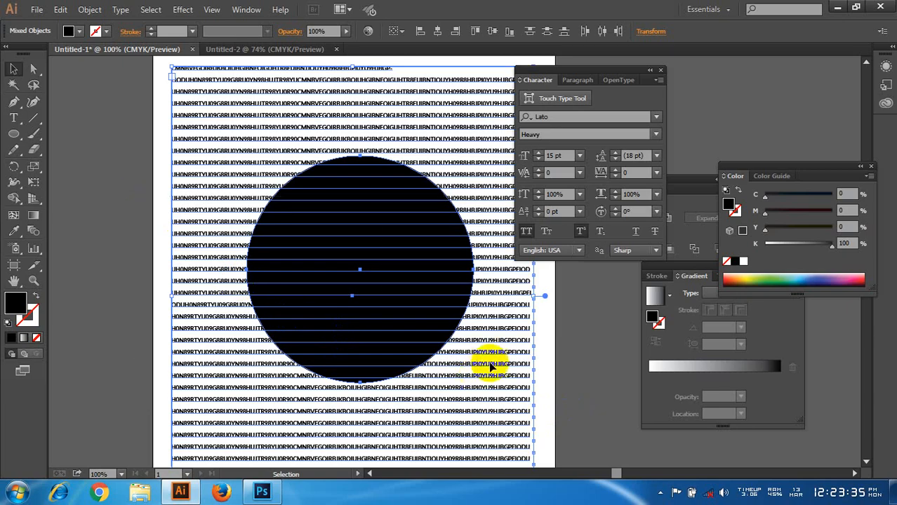
click(90, 9)
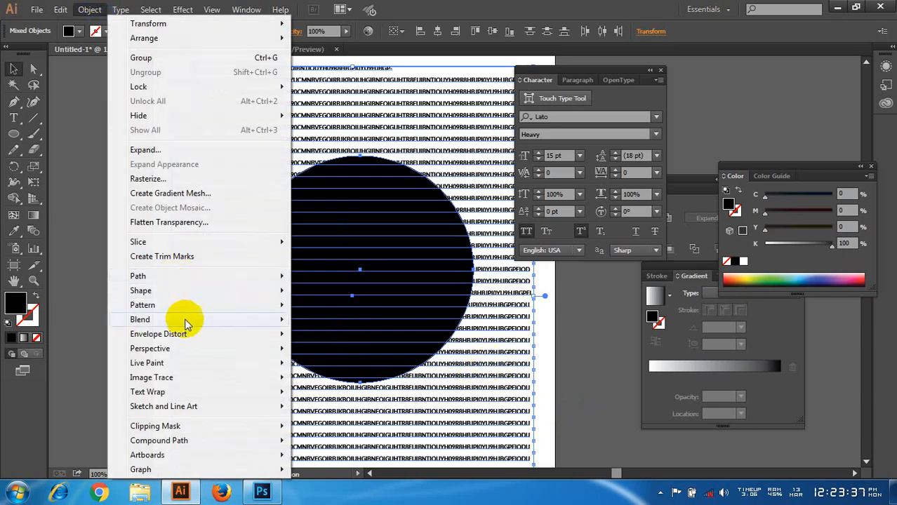
mouse_move(195, 337)
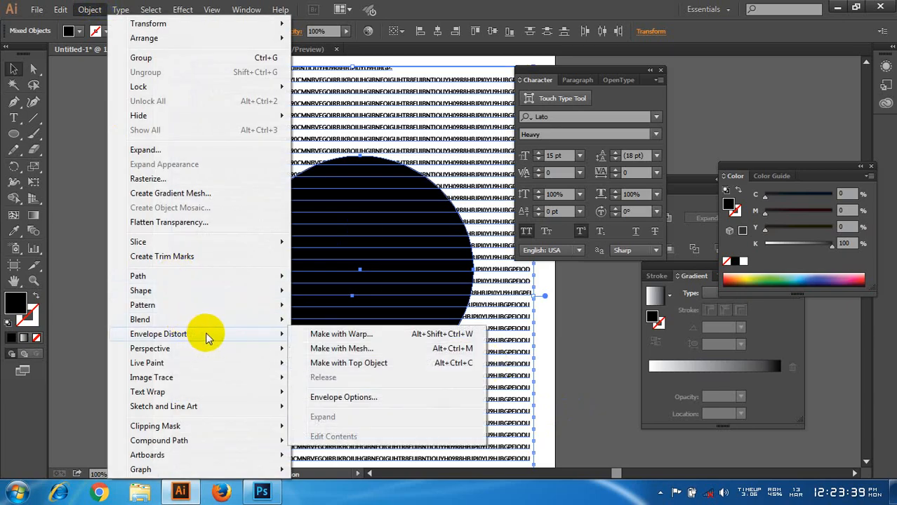
click(365, 370)
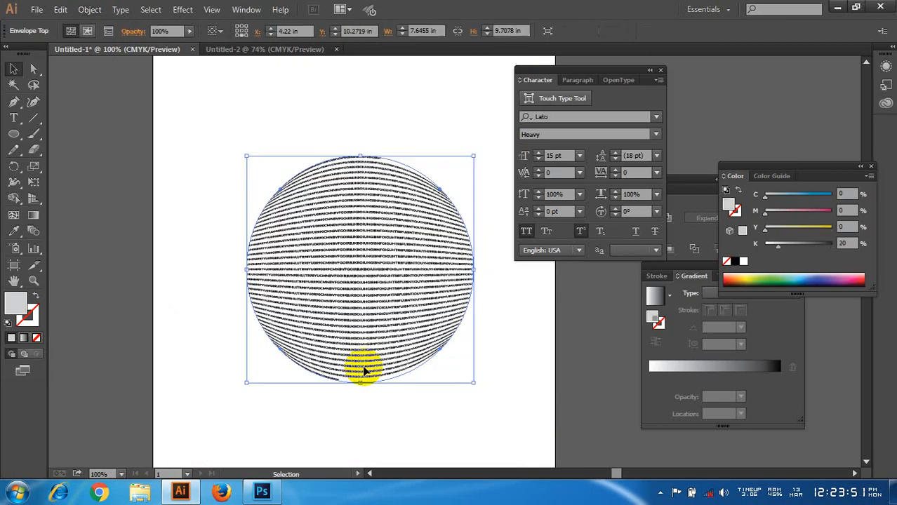
click(502, 349)
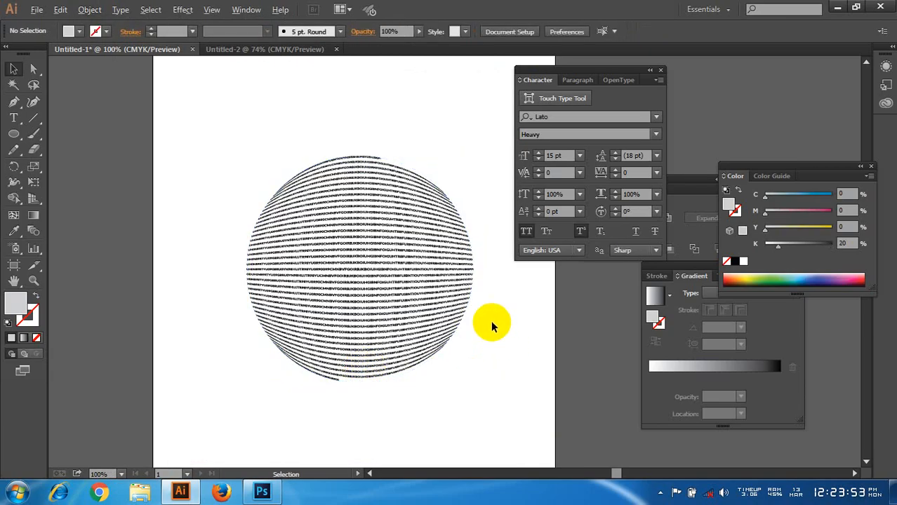
Step: Undo the circular envelope distortion of the text and delete the black circle
scroll(490, 323, up, 2)
scroll(490, 319, down, 1)
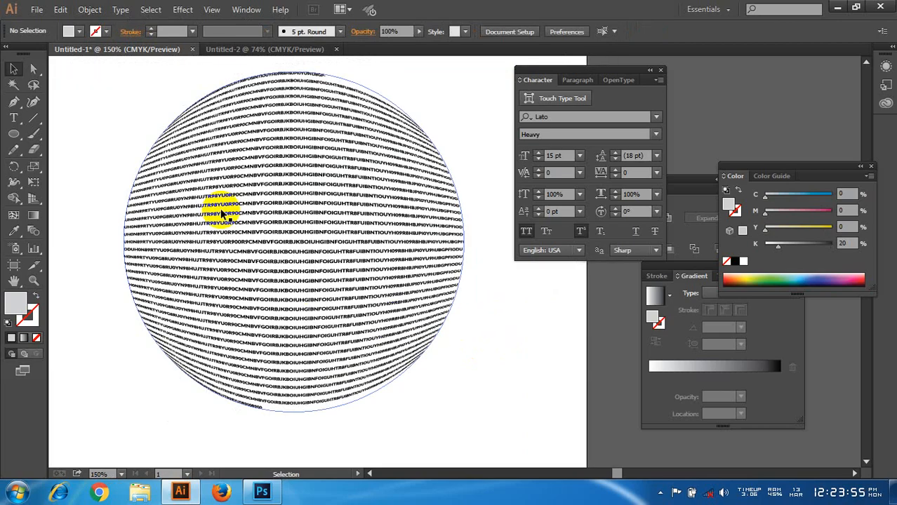
scroll(435, 306, down, 1)
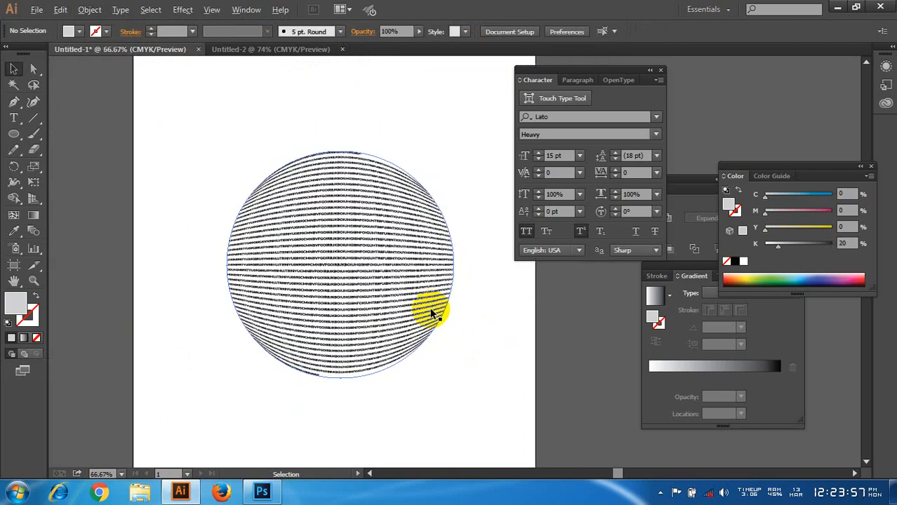
scroll(444, 304, down, 1)
scroll(414, 300, down, 1)
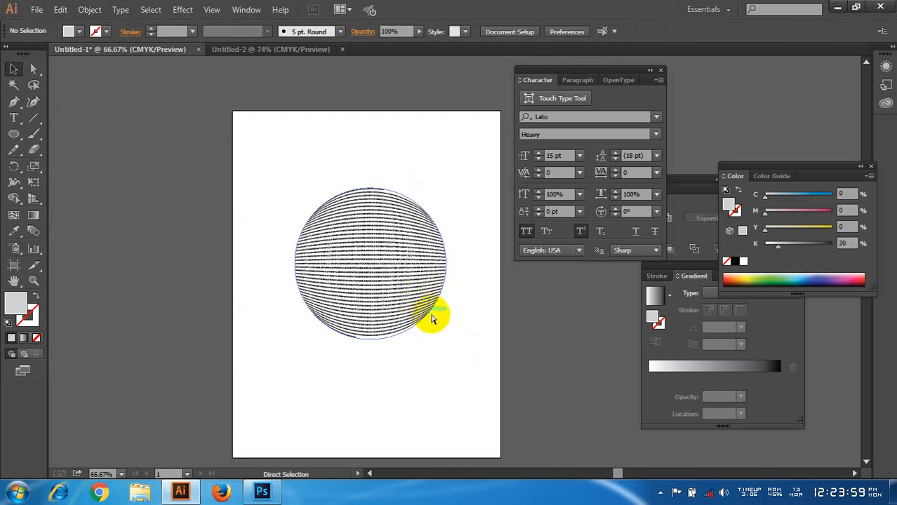
key(ctrl+z)
click(547, 307)
scroll(547, 304, up, 1)
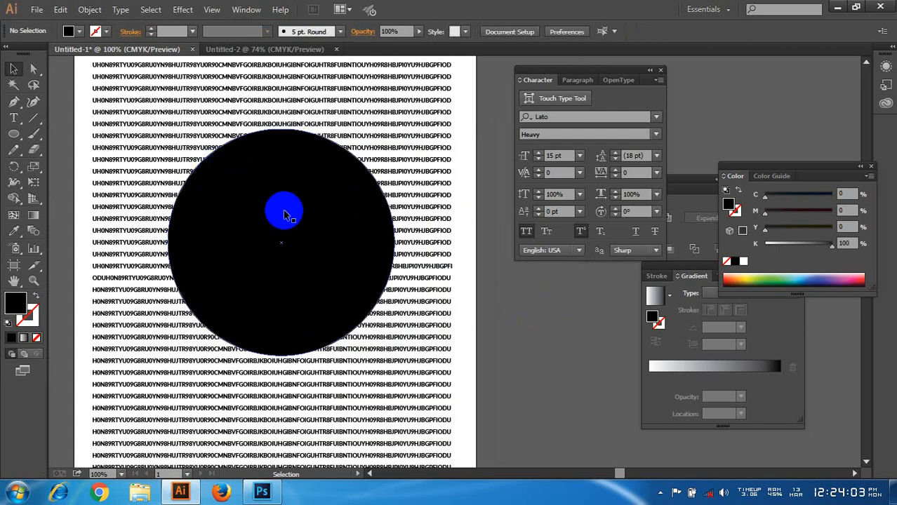
click(285, 215)
key(Delete)
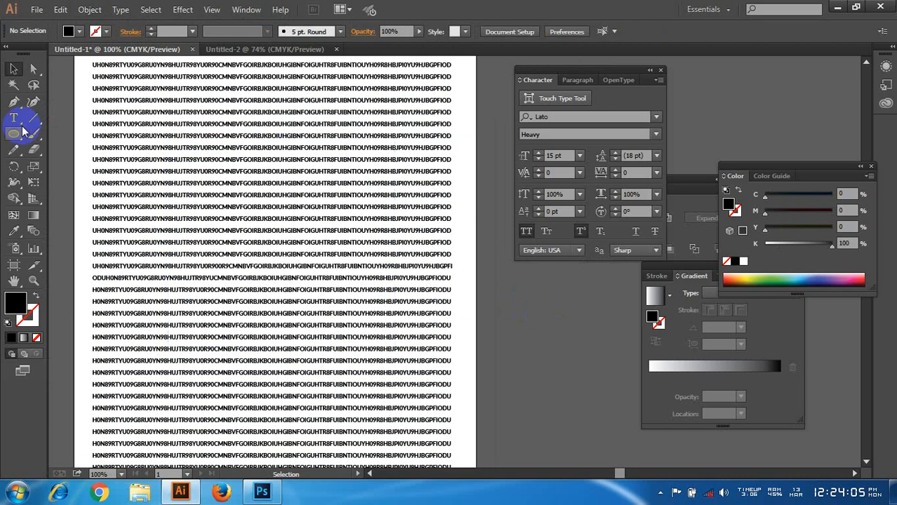
Step: Draw a large black rectangle over the middle of the text block
click(17, 134)
click(79, 133)
drag(159, 147, 400, 349)
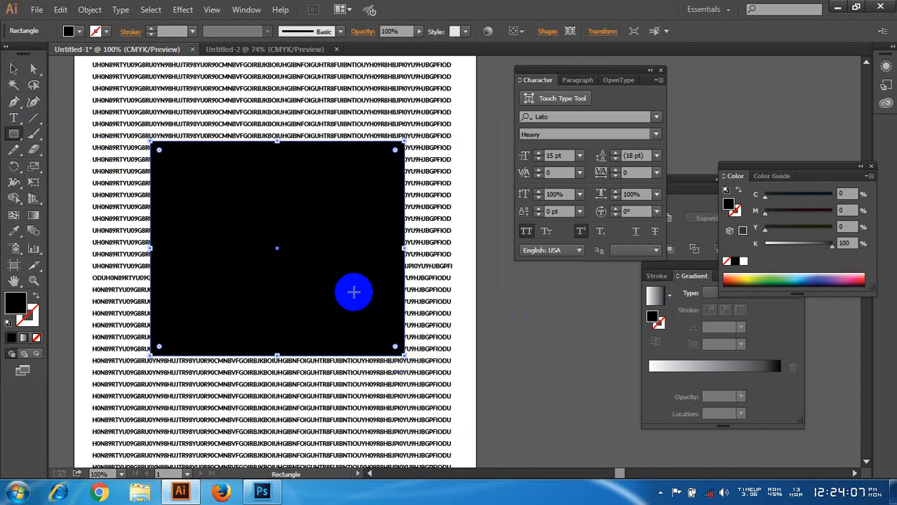
Step: Envelope distort the text block into the black rectangle with Make with Top Object
click(14, 69)
drag(75, 150, 374, 305)
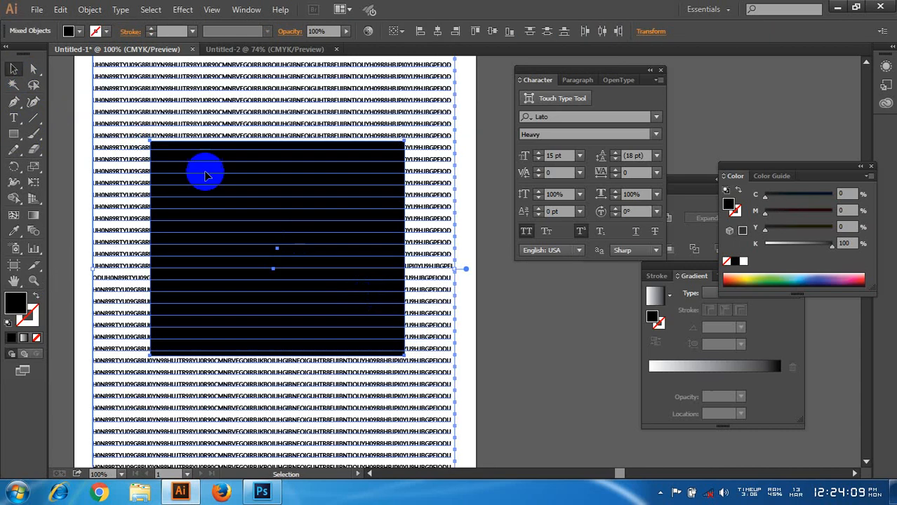
click(88, 9)
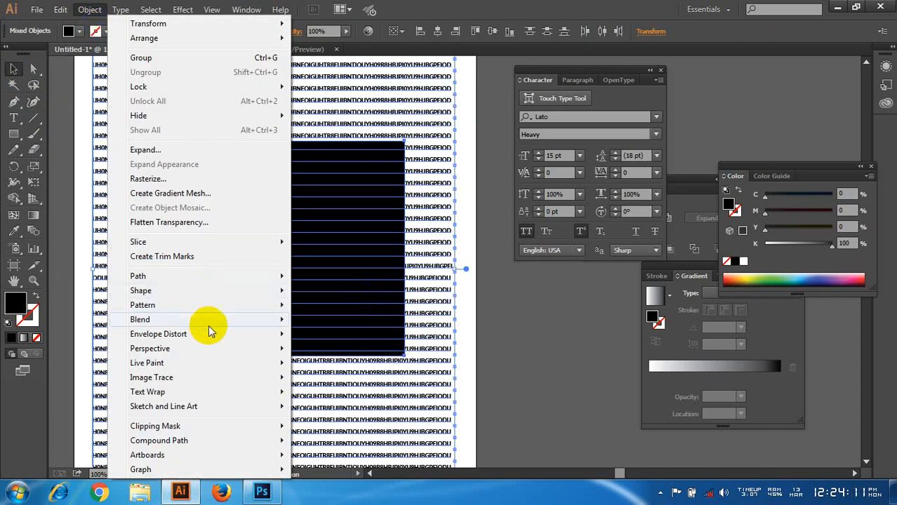
click(349, 363)
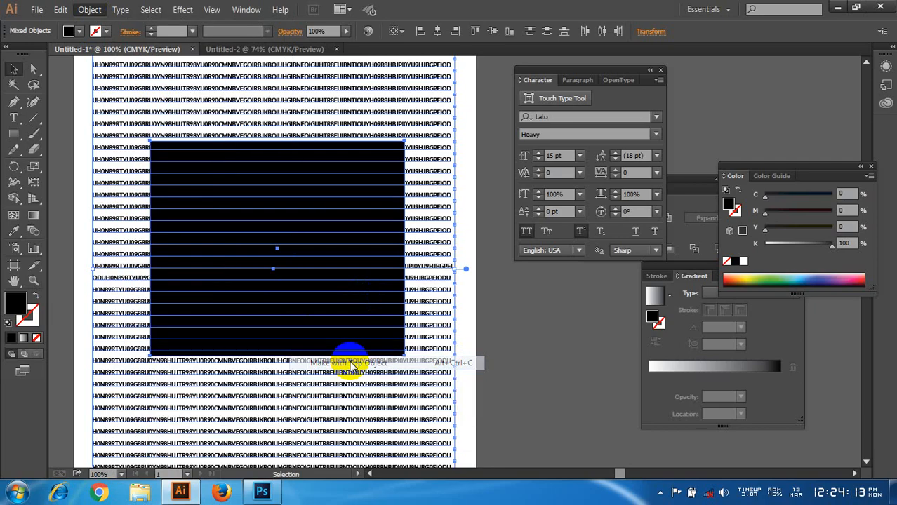
click(501, 302)
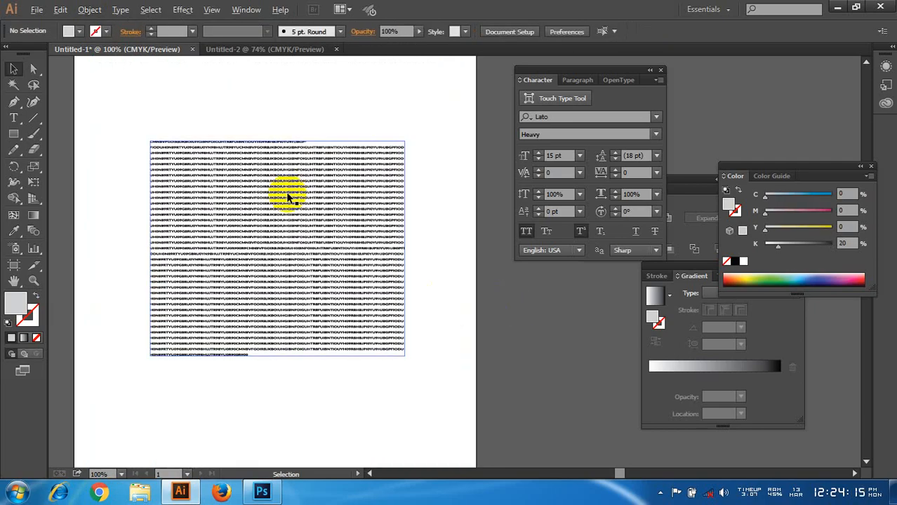
Step: Undo the rectangular envelope distortion of the text block and clear the selection
scroll(274, 188, up, 3)
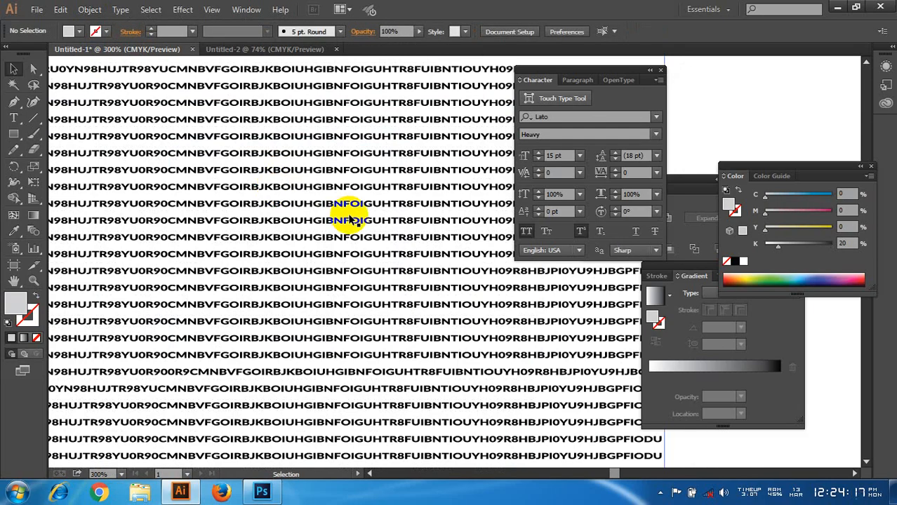
scroll(349, 216, down, 3)
key(ctrl+z)
click(572, 331)
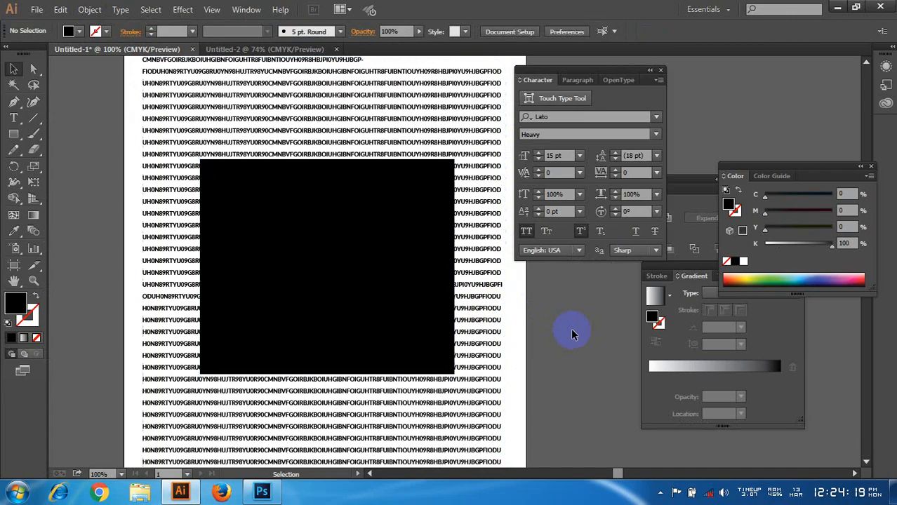
Step: Move the black rectangle off the text block onto the empty area left of the artboard
scroll(565, 324, down, 1)
drag(475, 345, 438, 322)
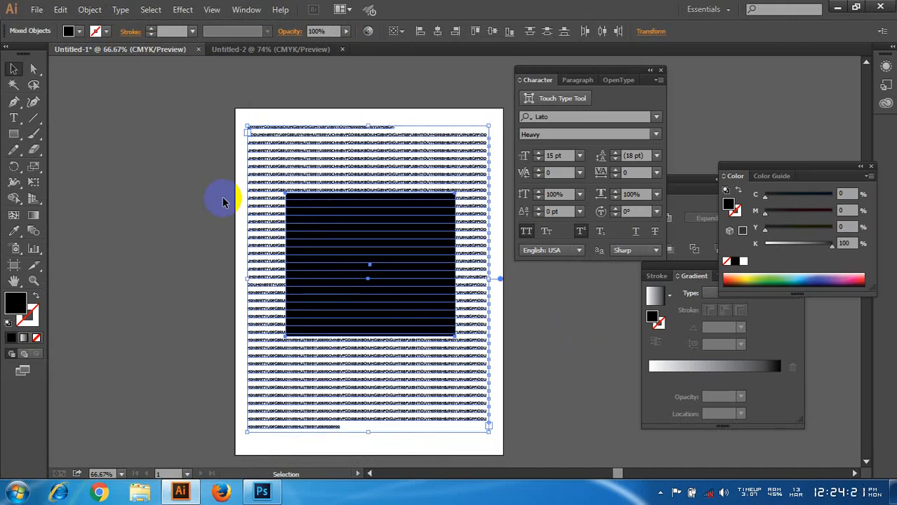
click(220, 114)
drag(433, 263, 150, 206)
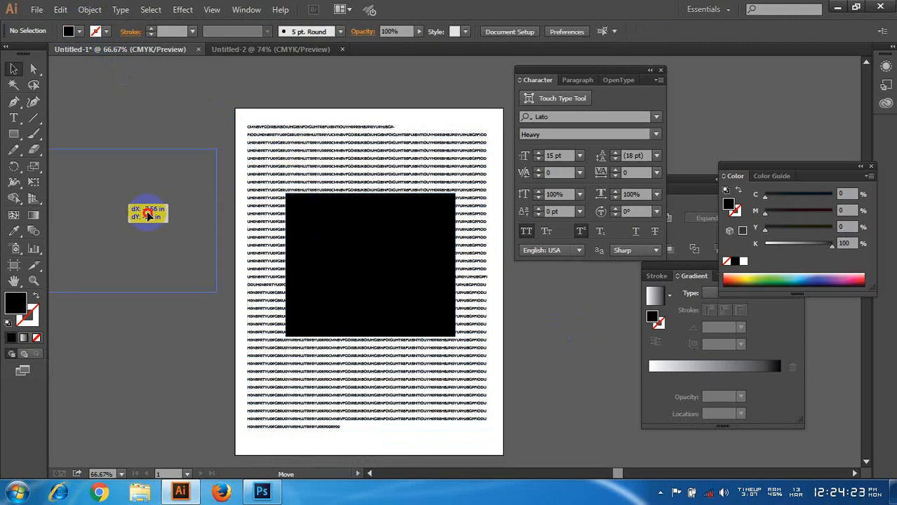
Step: Reposition the text block so it sits inside the artboard with a margin on every side
drag(324, 174, 339, 193)
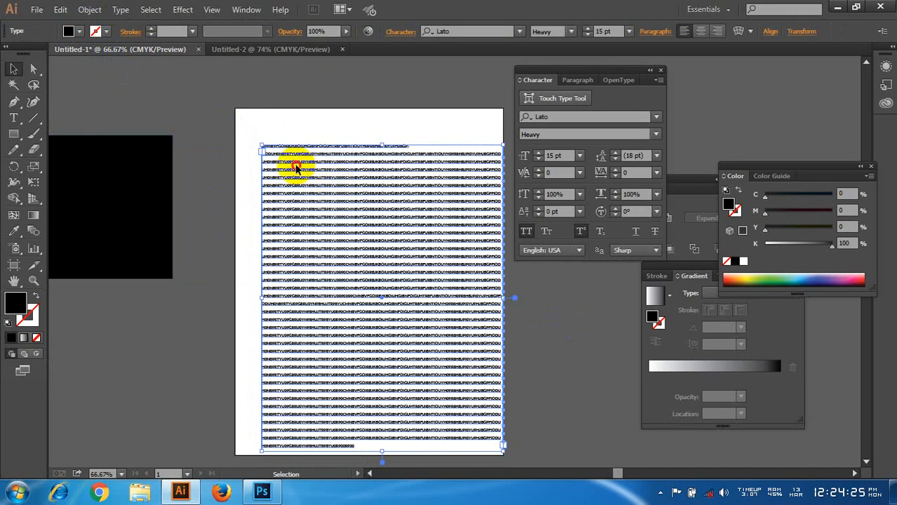
click(294, 124)
drag(305, 144, 287, 133)
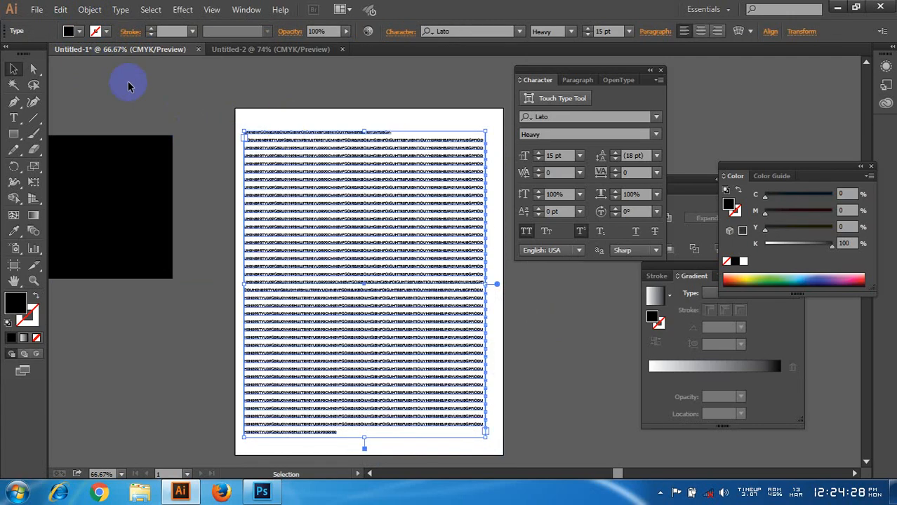
Step: Preview a Make with Warp envelope on the text block using Arch style, 89% bend and 32% horizontal distortion, and cancel it
click(90, 9)
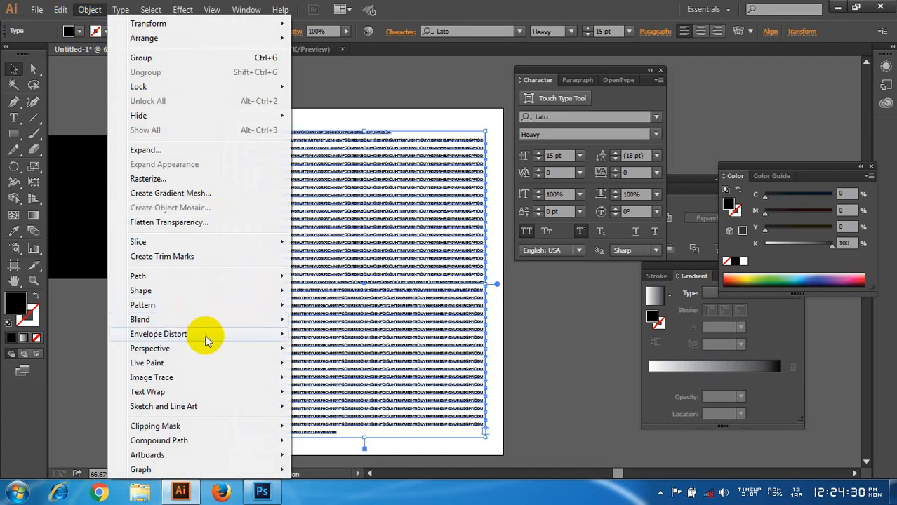
mouse_move(220, 335)
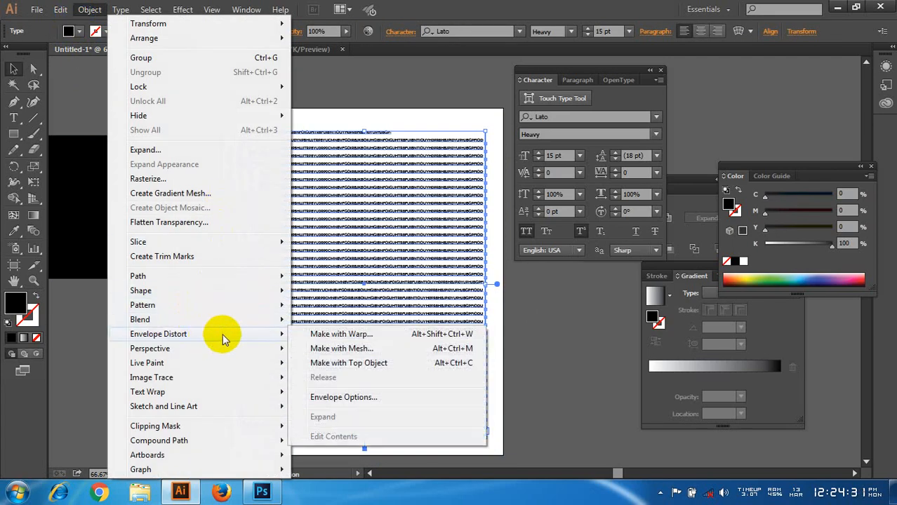
click(345, 336)
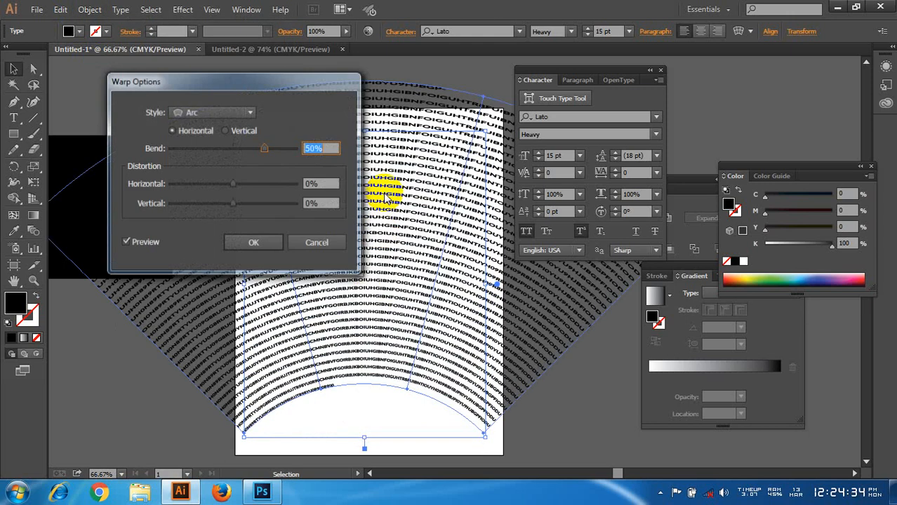
drag(249, 85, 667, 116)
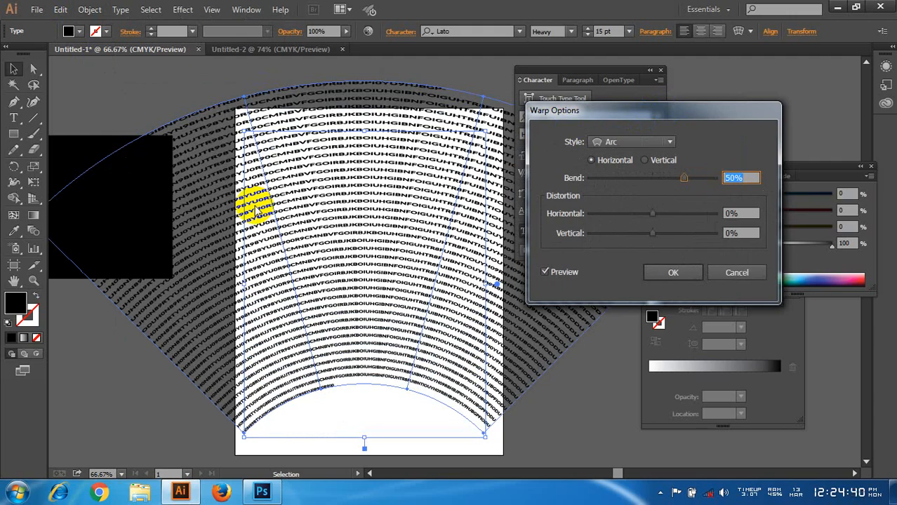
click(646, 143)
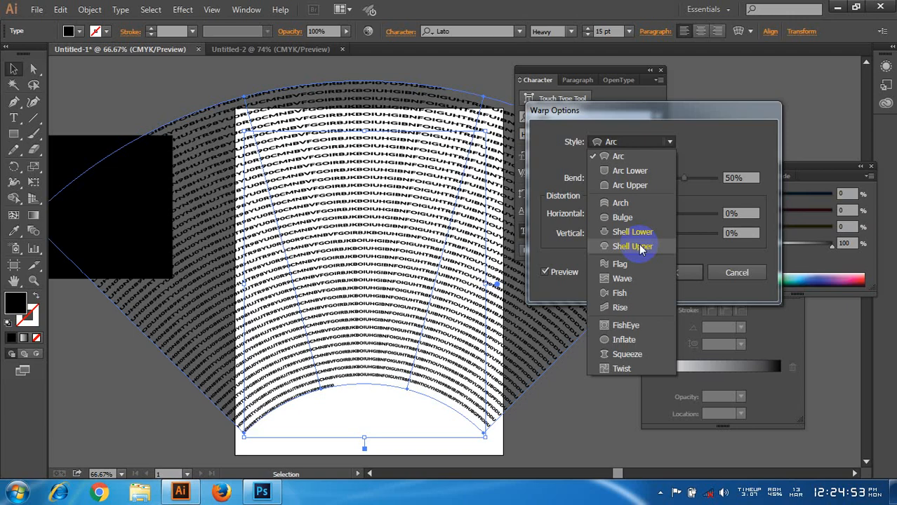
click(633, 203)
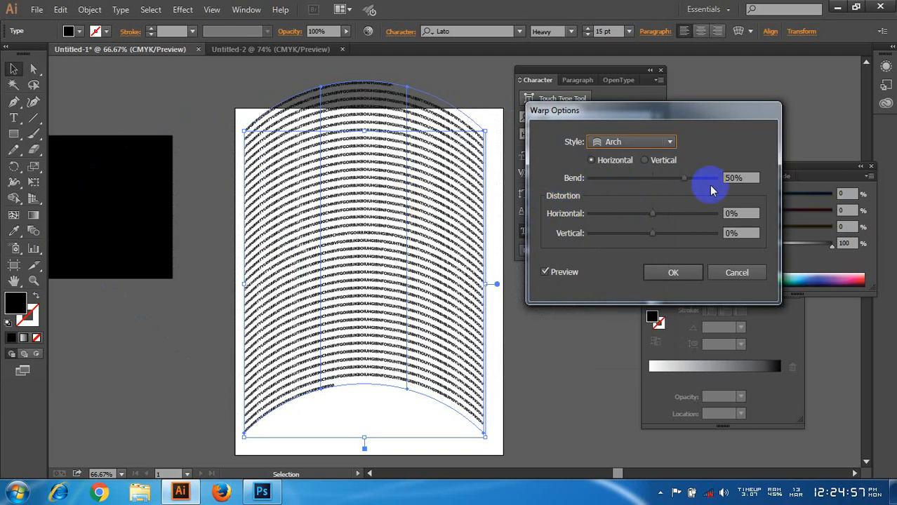
drag(652, 212, 673, 212)
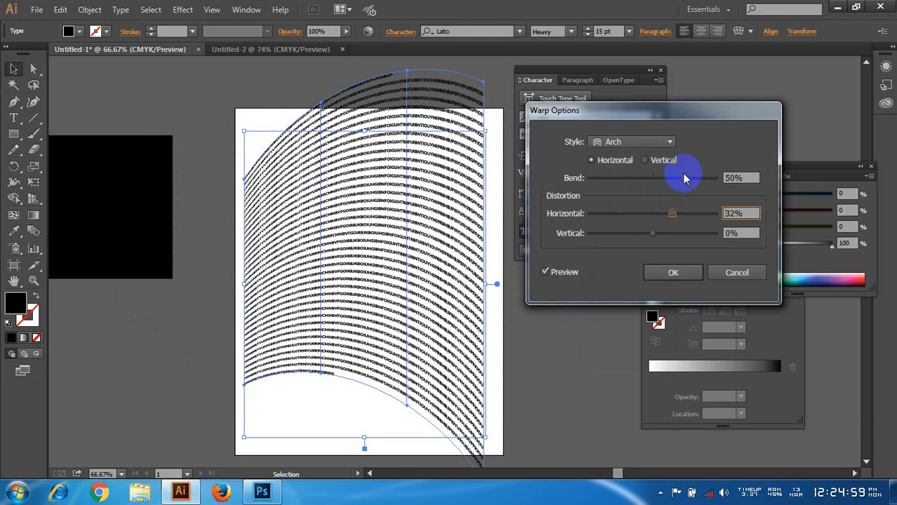
drag(683, 178, 709, 178)
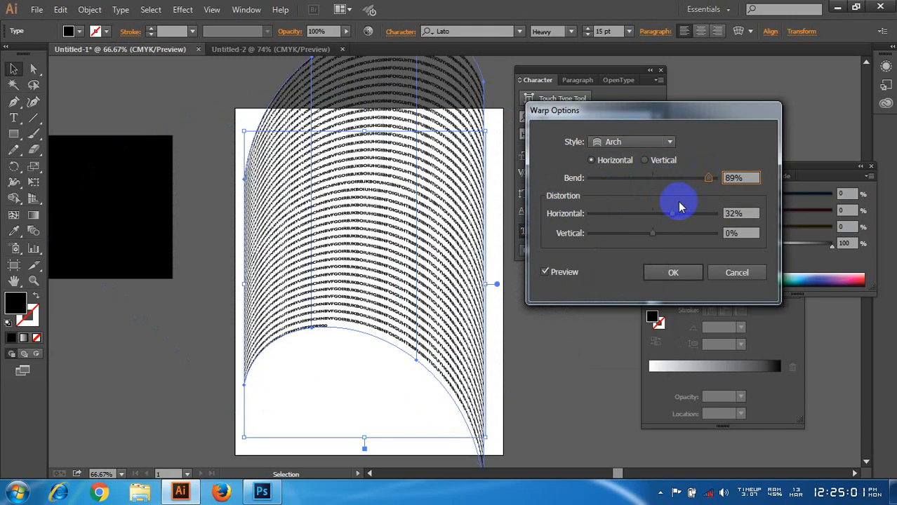
click(737, 272)
Step: Apply an Envelope Distort mesh with 4 rows and 4 columns to the text block
click(90, 10)
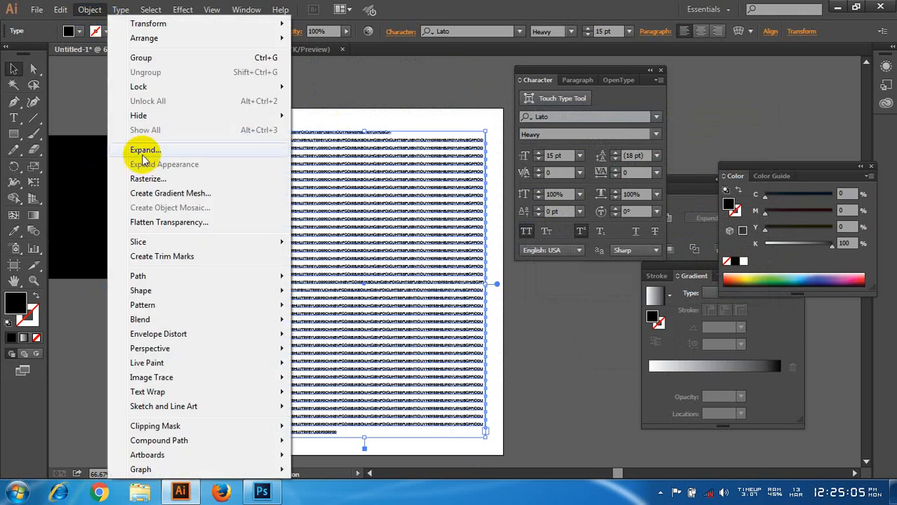
mouse_move(195, 335)
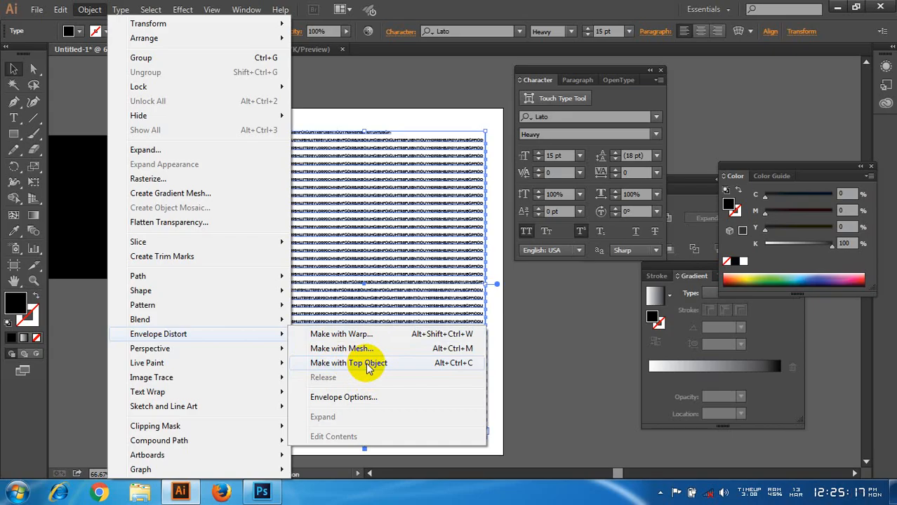
click(396, 350)
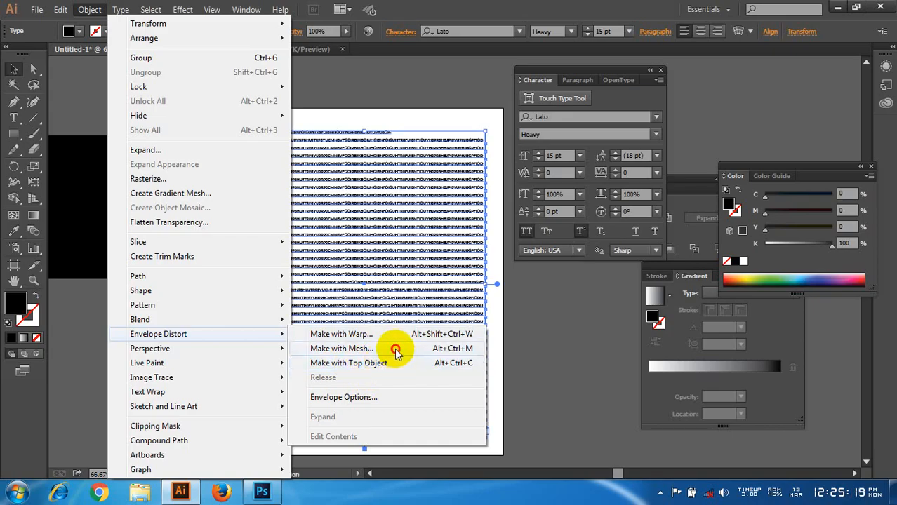
click(388, 284)
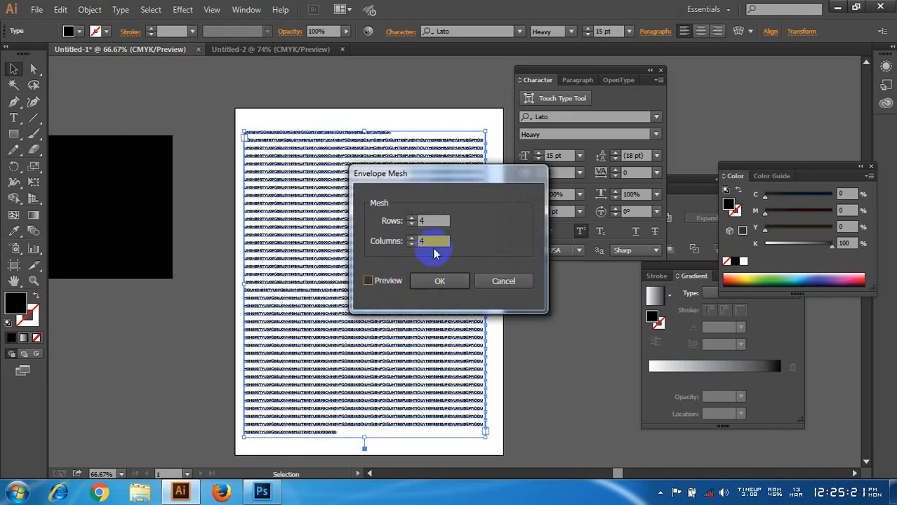
click(427, 276)
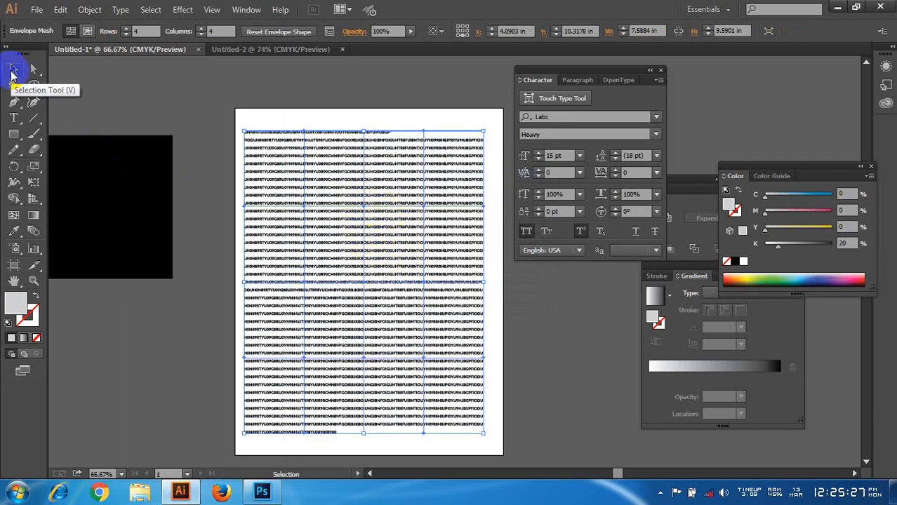
Step: Delete the meshed text block from the artboard
key(Delete)
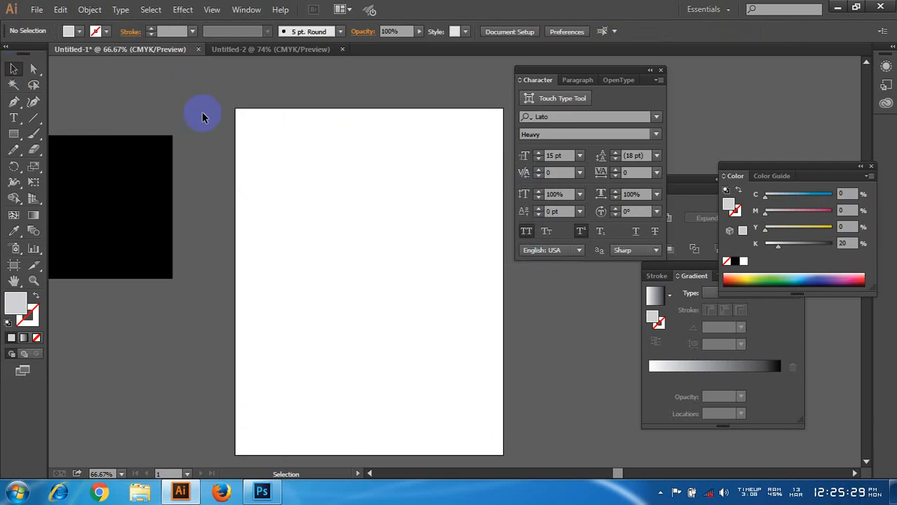
click(92, 11)
click(391, 154)
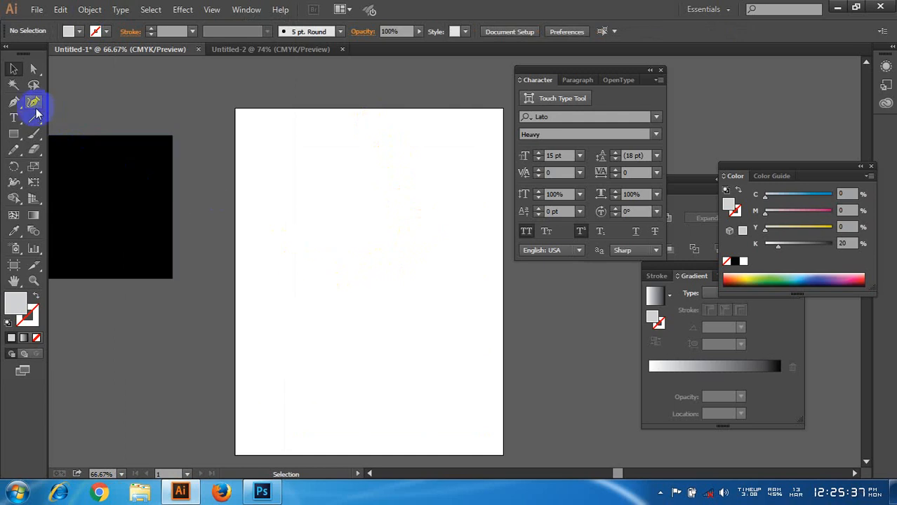
Step: Draw a rectangle in the artboard's upper-left area, convert it to area type and fill it with the copied text
click(13, 134)
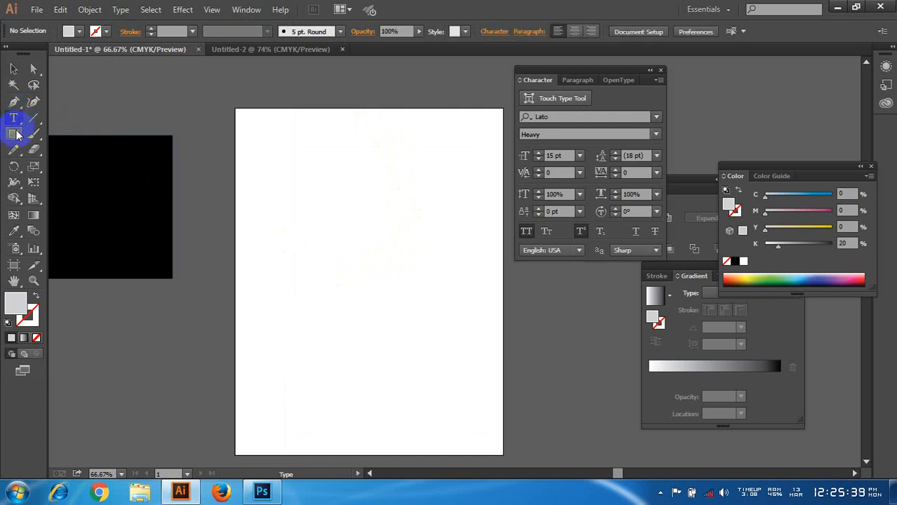
drag(254, 127, 370, 250)
click(14, 118)
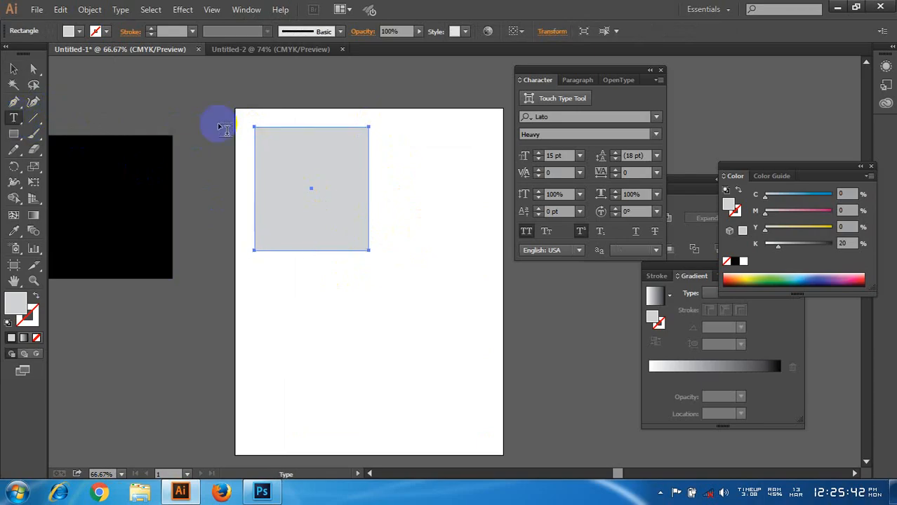
click(265, 133)
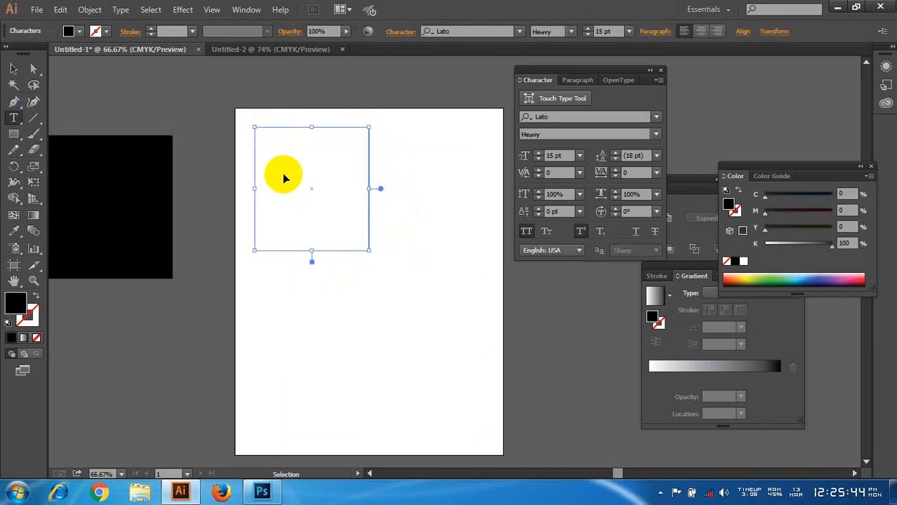
key(ctrl+v)
click(168, 130)
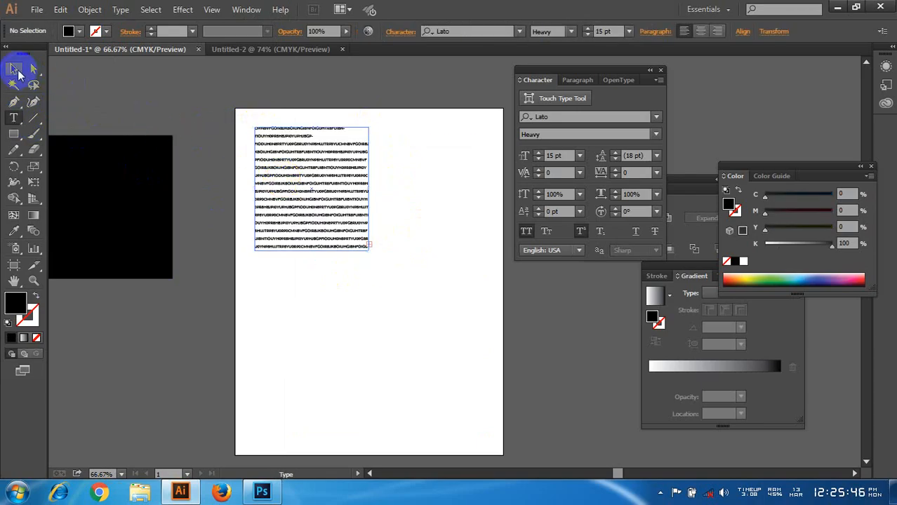
click(306, 200)
click(13, 68)
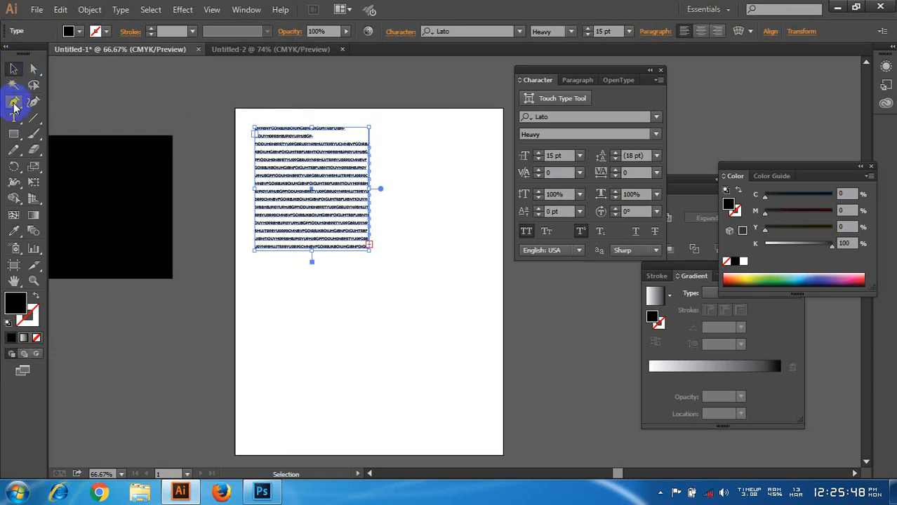
Step: Paste the copied text as point type on the artboard, below the area text block
click(13, 118)
click(296, 282)
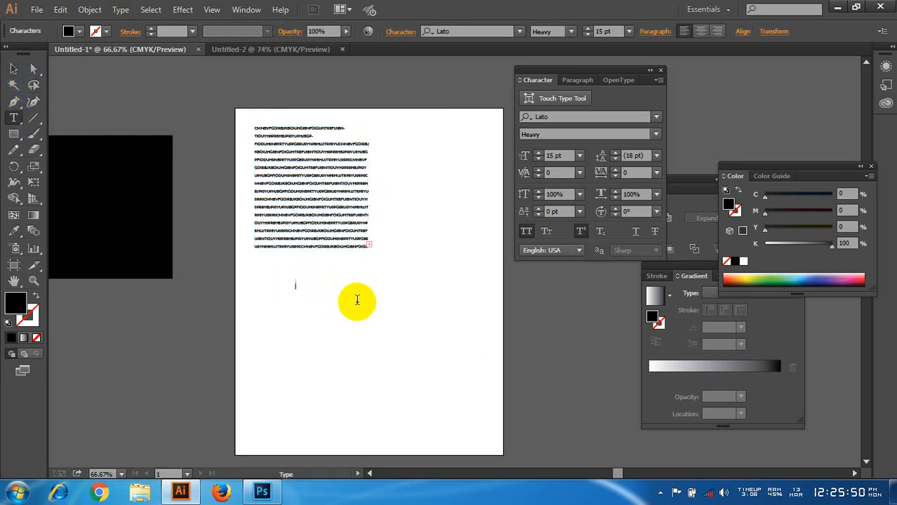
key(ctrl+v)
scroll(290, 299, down, 6)
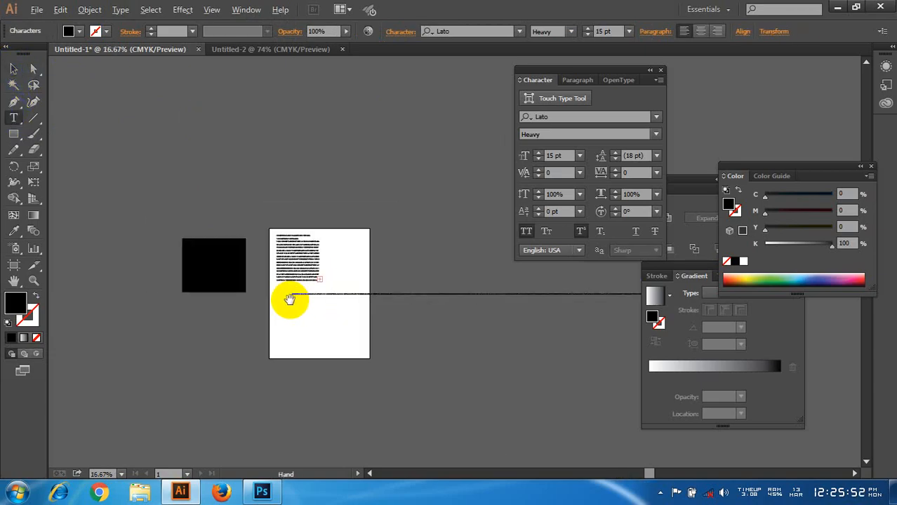
drag(289, 299, 132, 300)
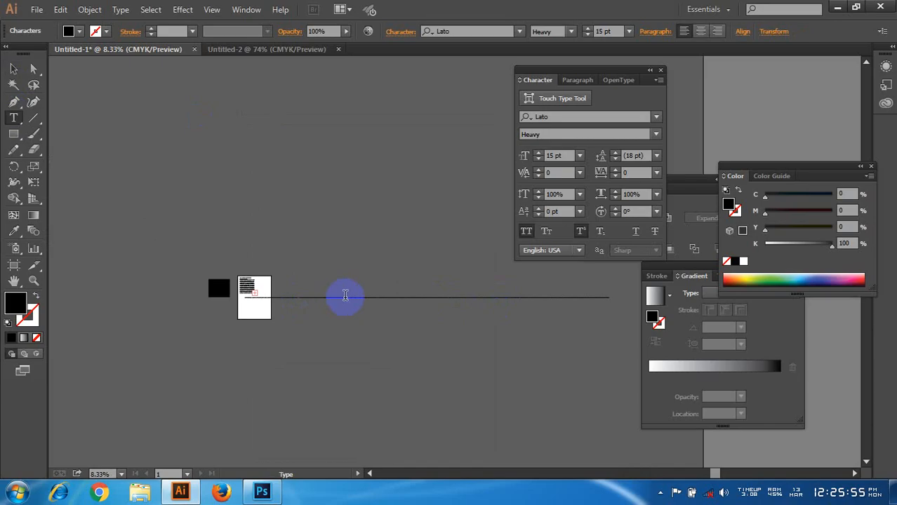
scroll(269, 299, up, 3)
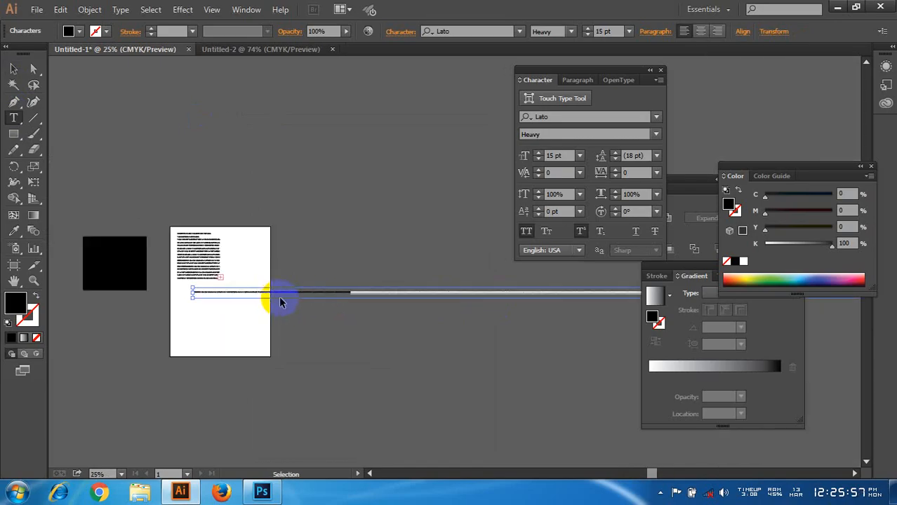
click(16, 69)
Step: Undo the pasted point type and clear the selection
key(ctrl+z)
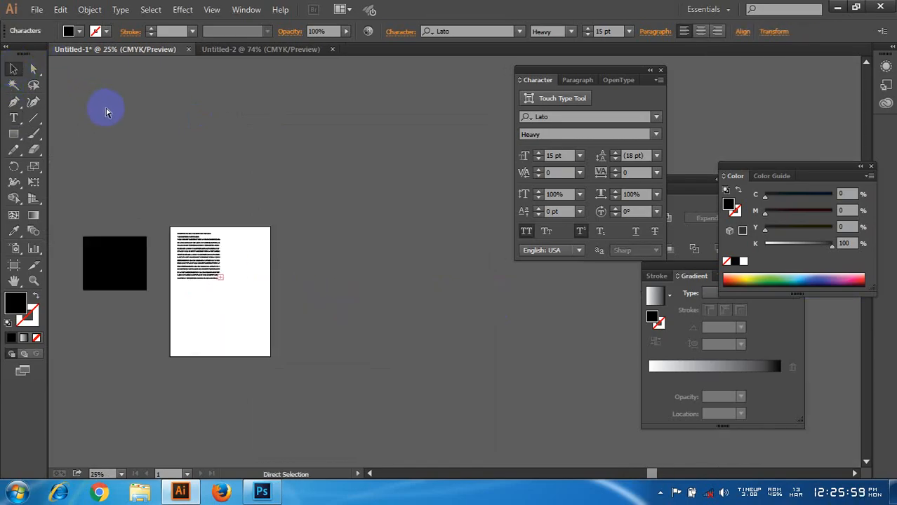
scroll(169, 282, up, 2)
scroll(217, 278, down, 4)
click(288, 247)
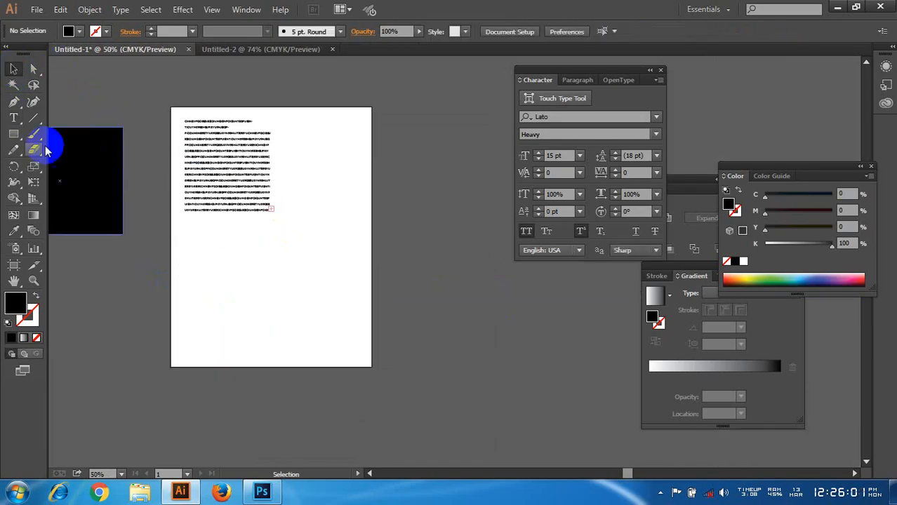
Step: Draw a large rectangle overlapping the artboard's lower-right corner and fill it with the copied text as area type
click(17, 133)
drag(227, 252, 534, 465)
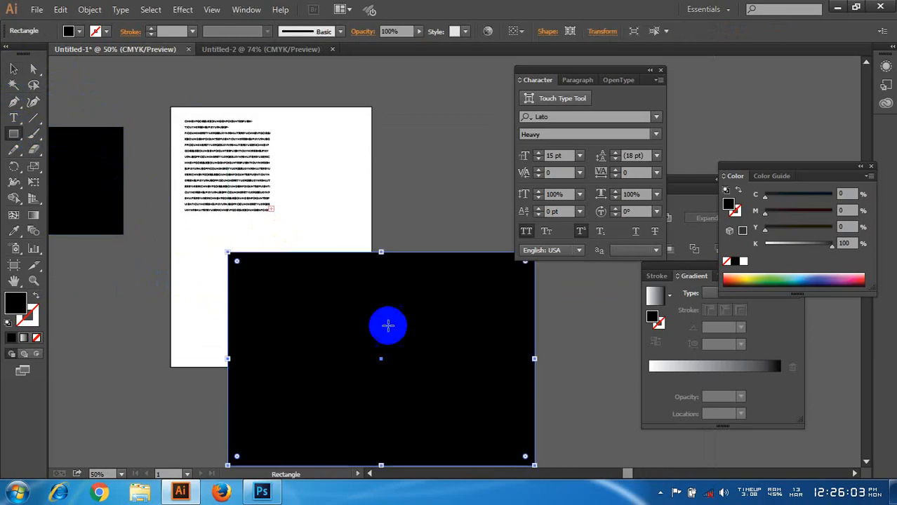
click(13, 118)
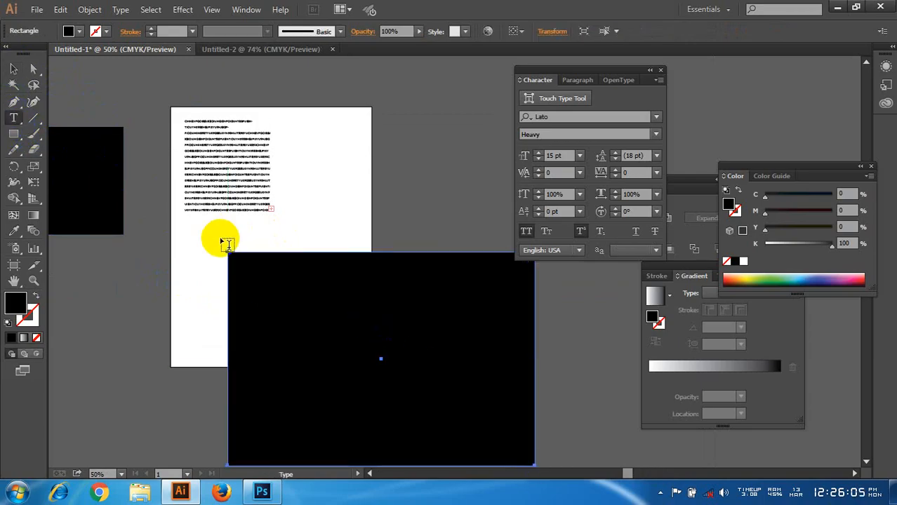
click(227, 256)
key(ctrl+v)
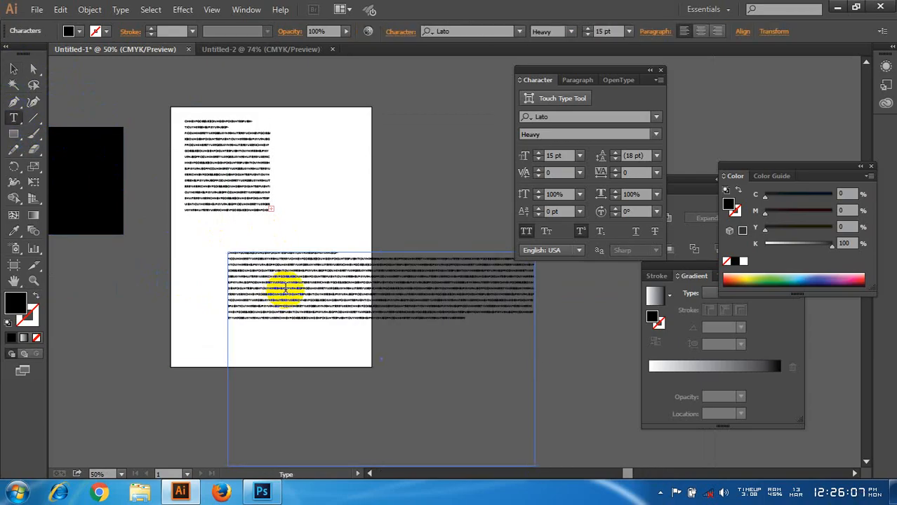
scroll(277, 285, down, 2)
Step: Move the wide text block left across the artboard and set its text fill to pink ff9fba
click(14, 68)
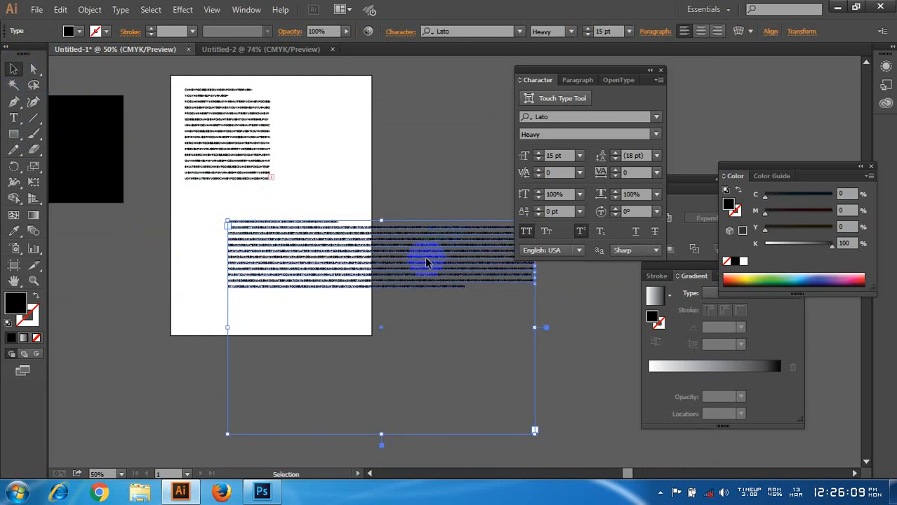
drag(425, 256, 330, 270)
double_click(15, 301)
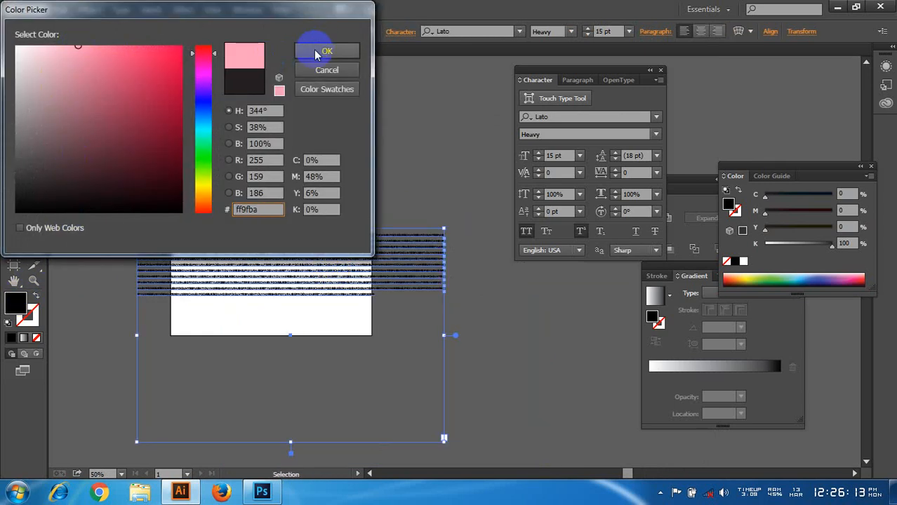
click(311, 49)
click(368, 207)
Step: Delete the wide pink text block, keeping the small black text block on the artboard
scroll(370, 208, up, 1)
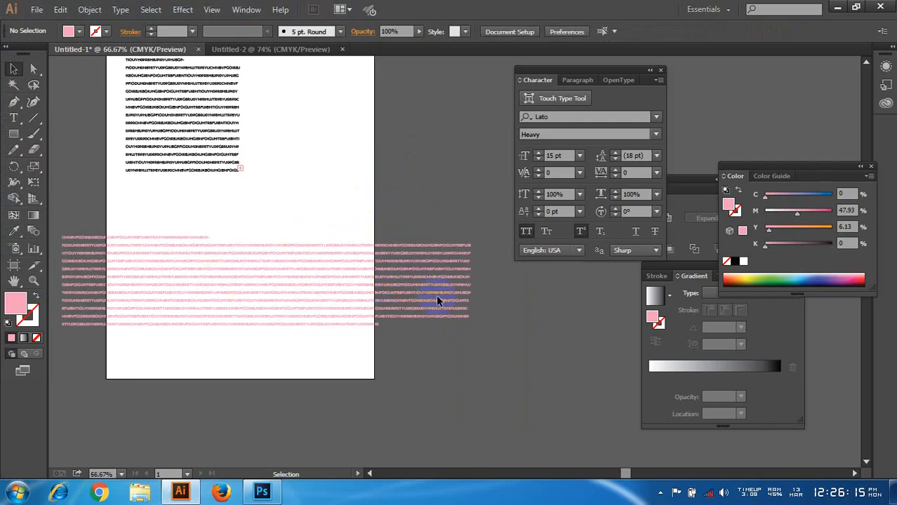
click(361, 291)
scroll(358, 292, up, 2)
scroll(356, 290, up, 1)
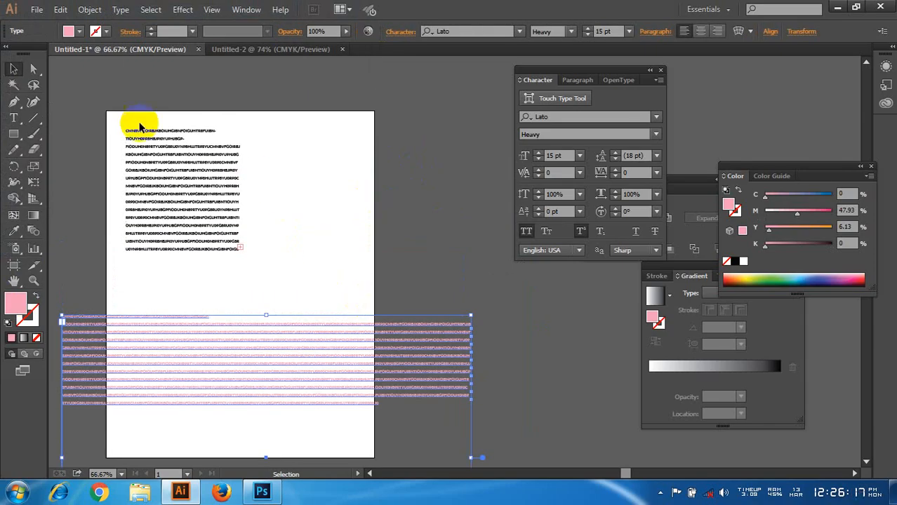
click(279, 207)
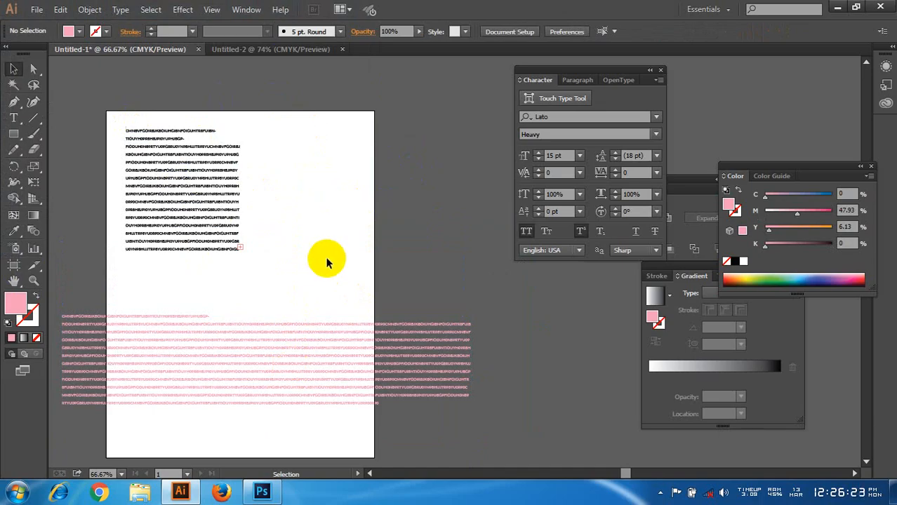
click(416, 384)
key(Delete)
scroll(382, 304, up, 1)
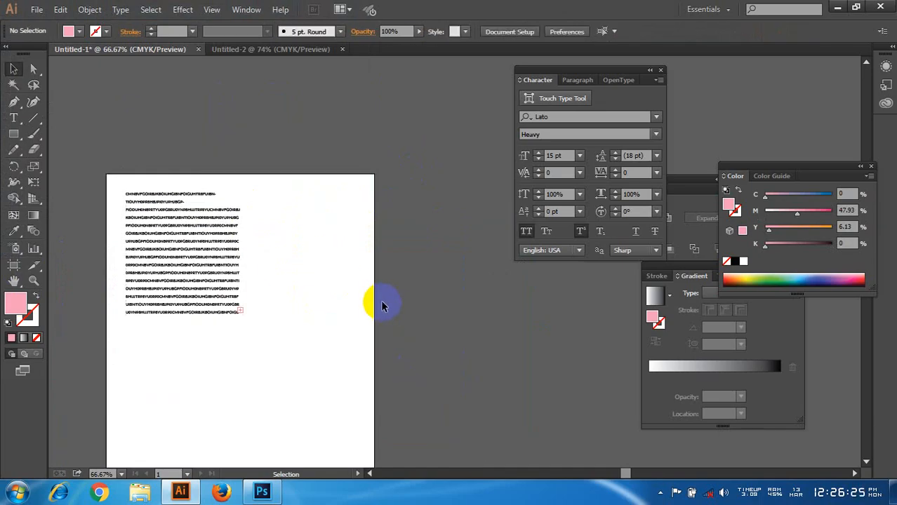
Step: Move the black text block slightly up and left, closer to the artboard's upper-left corner
scroll(172, 223, up, 1)
drag(409, 242, 435, 239)
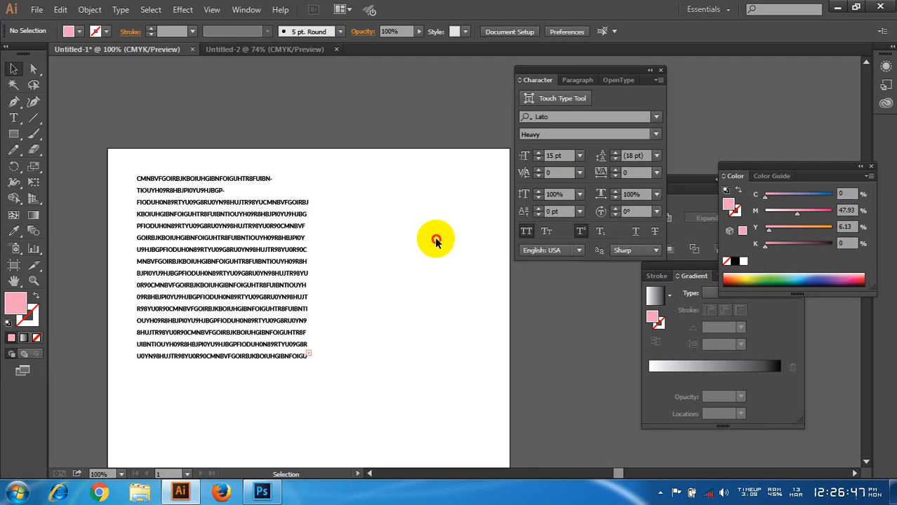
drag(290, 208, 273, 203)
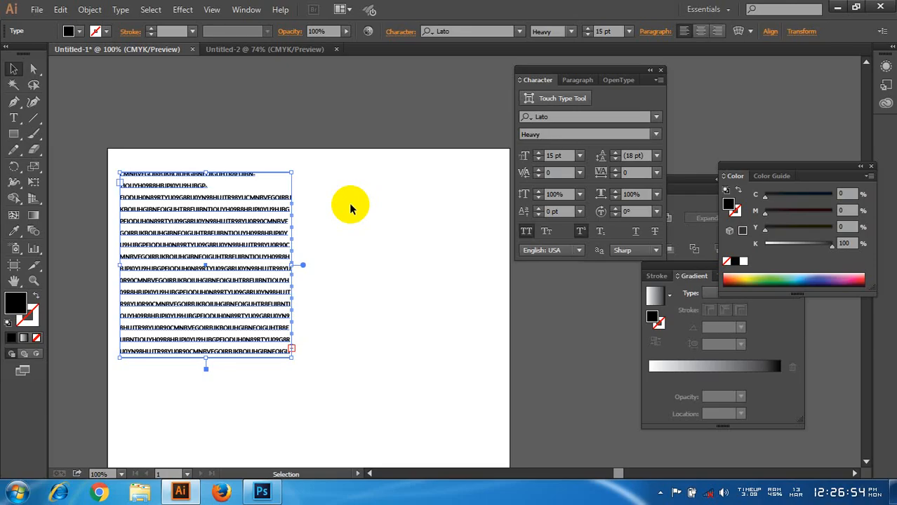
click(340, 226)
Step: Shrink the text frame from its lower-right corner to about two-thirds of its width and height
click(271, 235)
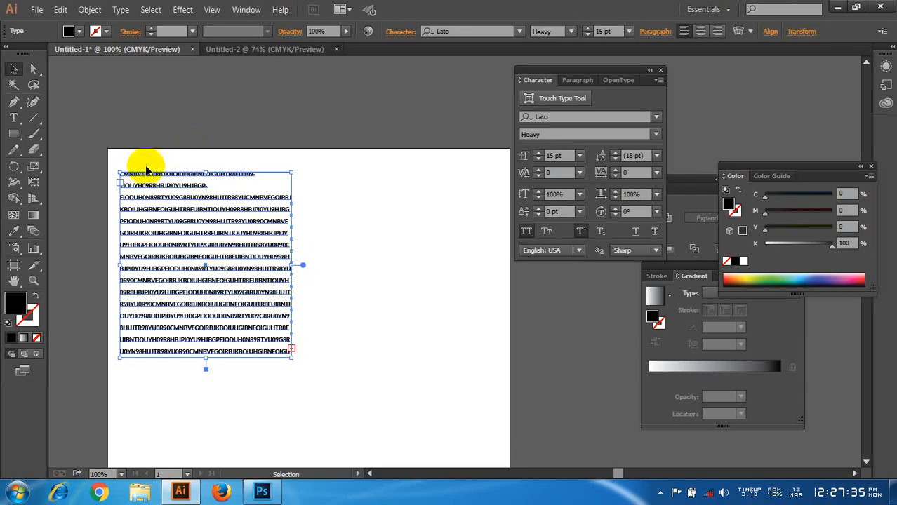
scroll(290, 350, up, 6)
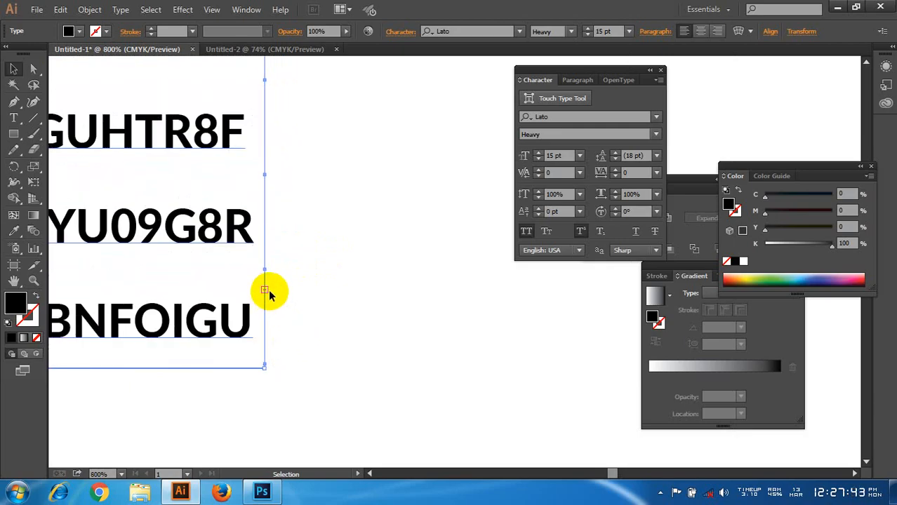
scroll(269, 290, down, 1)
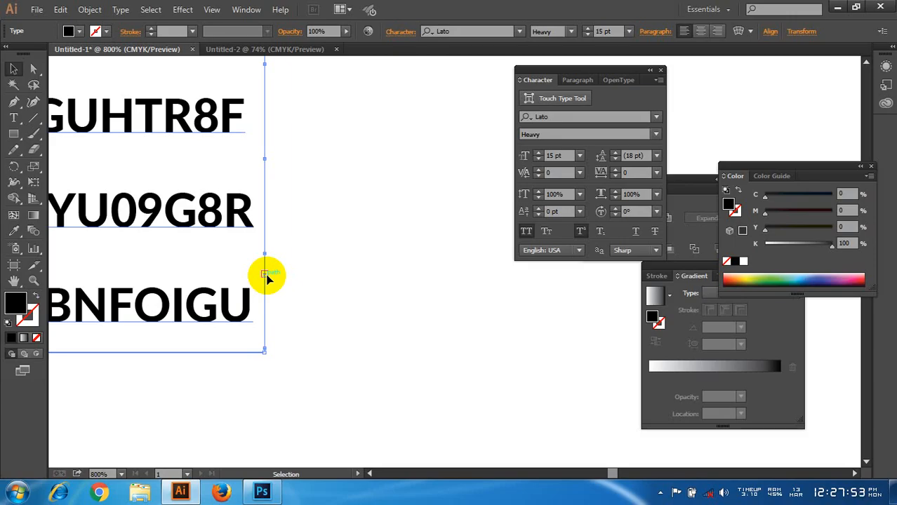
scroll(263, 279, down, 6)
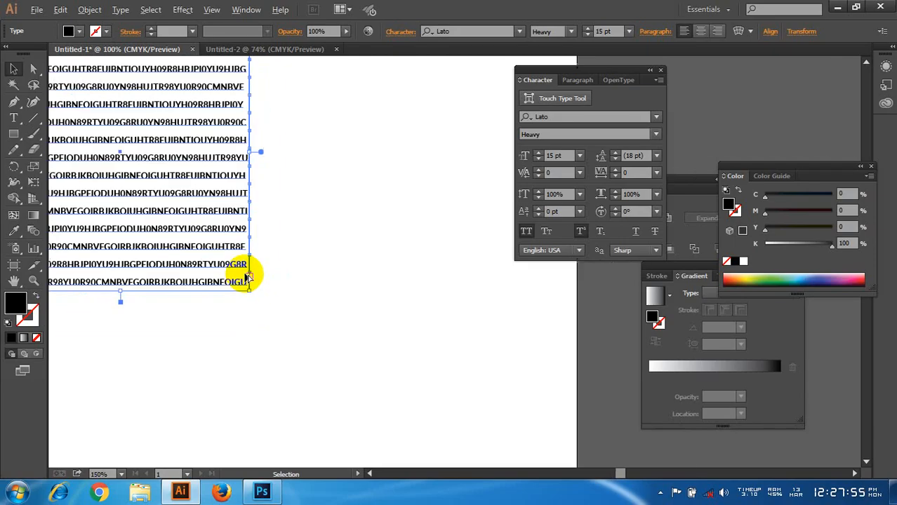
drag(309, 275, 378, 238)
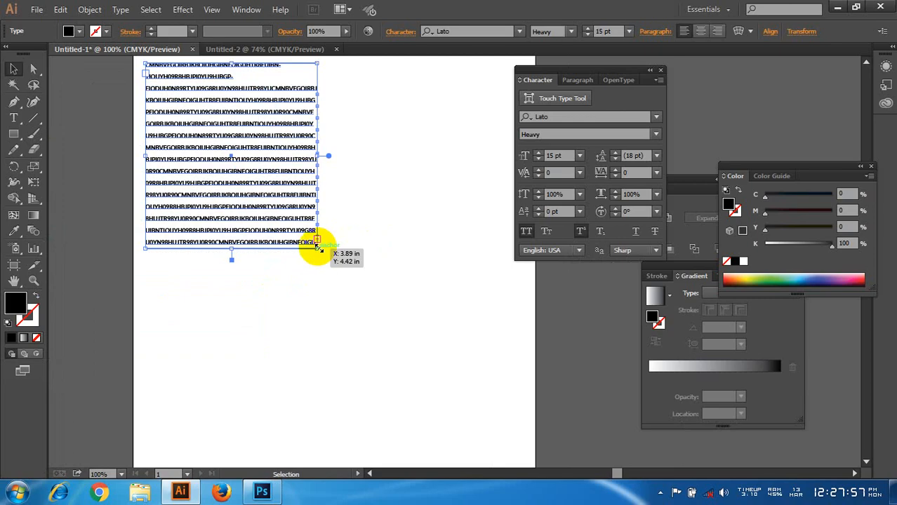
drag(317, 248, 253, 178)
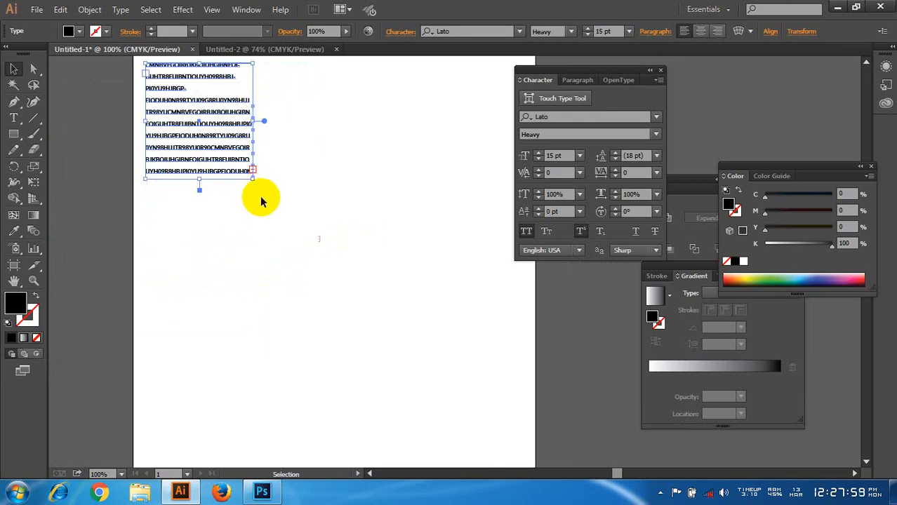
Step: Duplicate the small text block into a grid of three columns and three rows, and shift the grid down the artboard
scroll(235, 200, down, 1)
drag(360, 260, 299, 246)
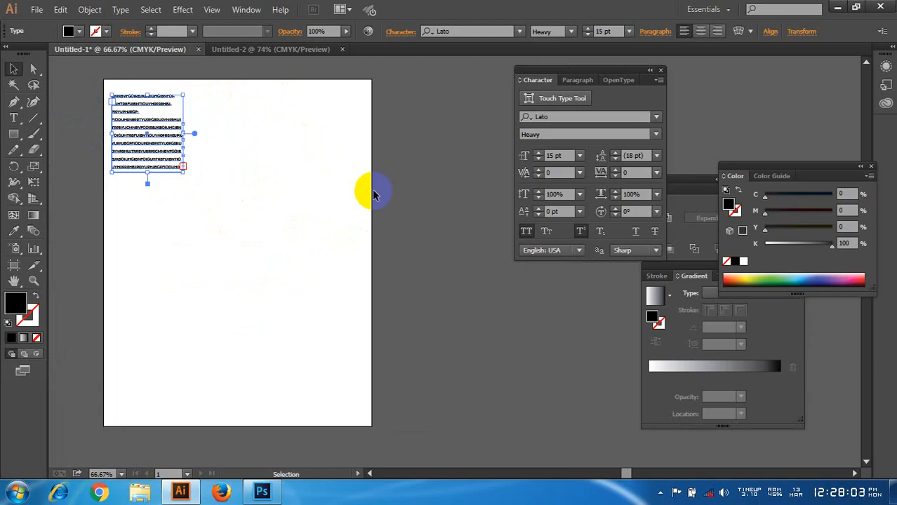
drag(148, 152, 310, 155)
drag(160, 183, 334, 310)
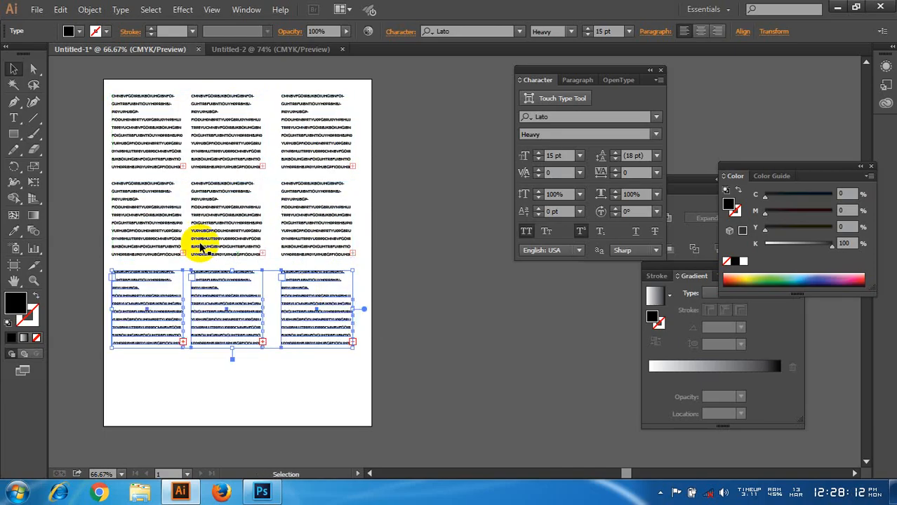
drag(161, 198, 310, 362)
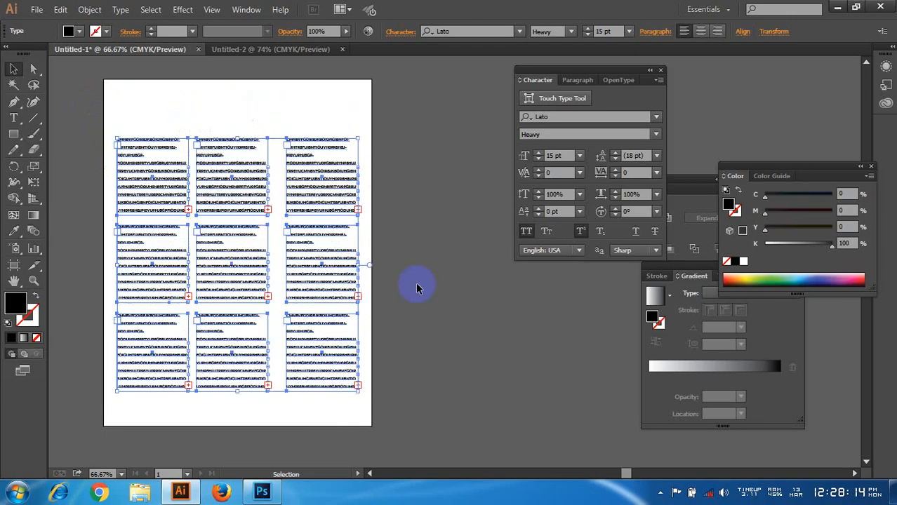
click(419, 287)
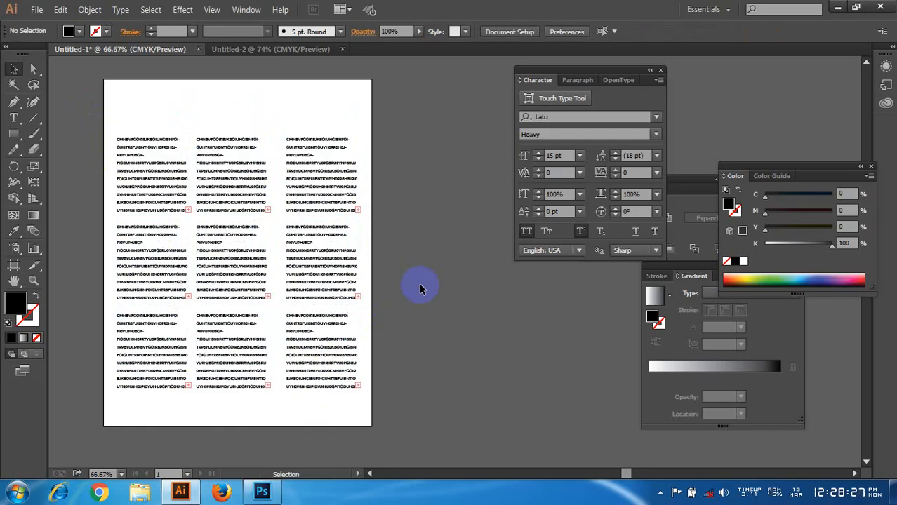
Step: Add a second artboard of about the same size to the right of the text grid's artboard
scroll(347, 307, down, 2)
drag(414, 302, 343, 247)
click(14, 265)
drag(303, 143, 441, 317)
click(13, 68)
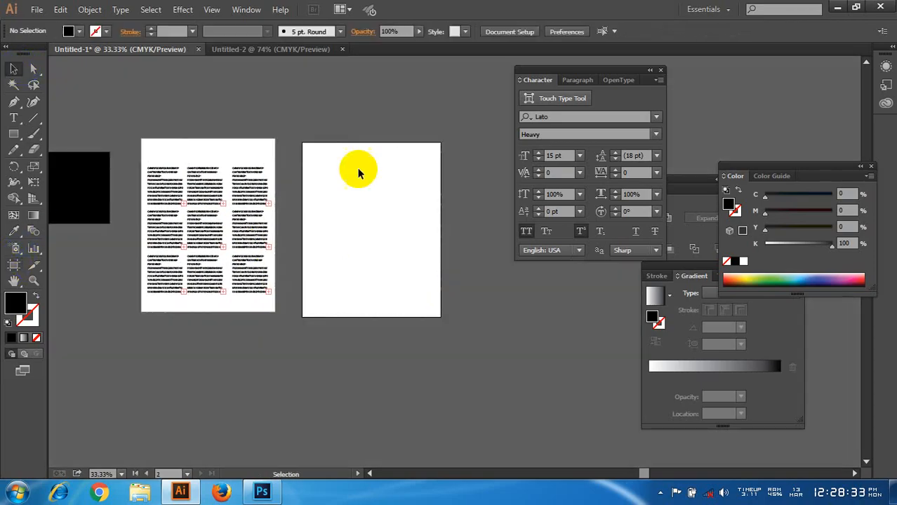
Step: Draw a tall, narrow black rectangle along the left side of the second artboard and deselect it
scroll(306, 169, up, 1)
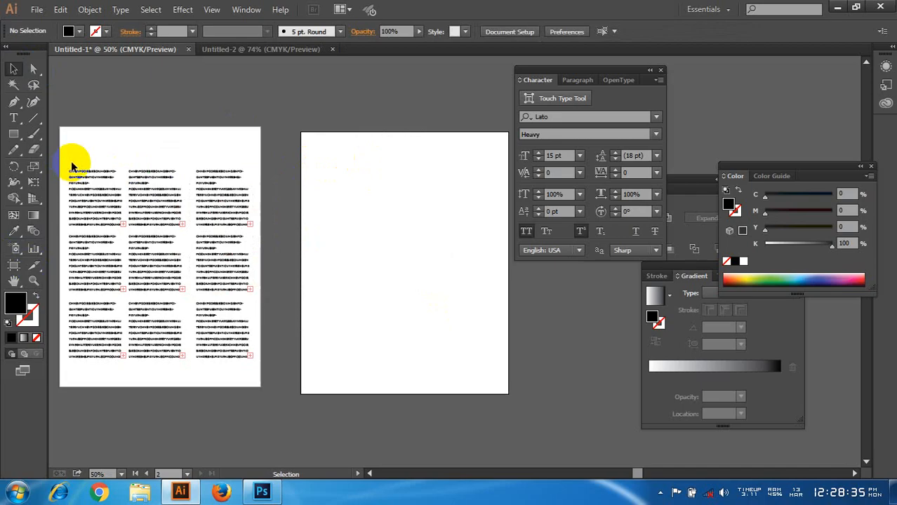
drag(80, 160, 96, 158)
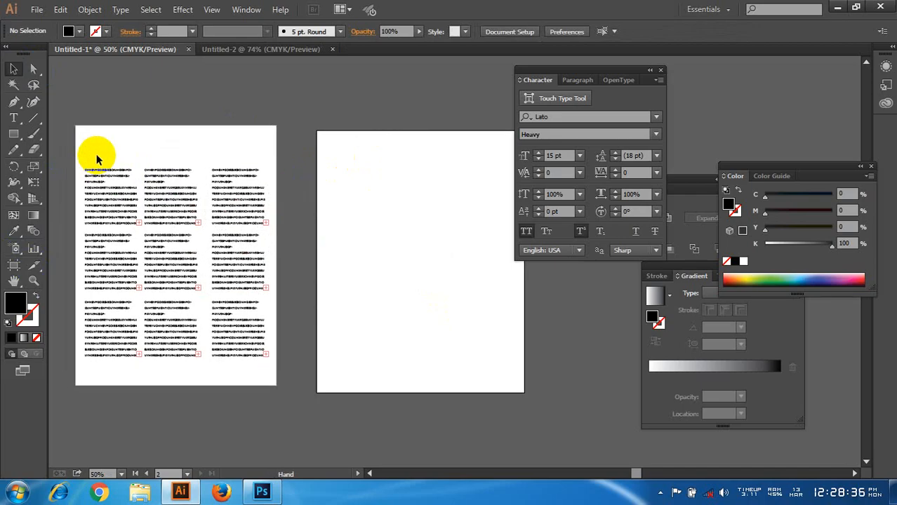
click(14, 133)
drag(330, 150, 386, 377)
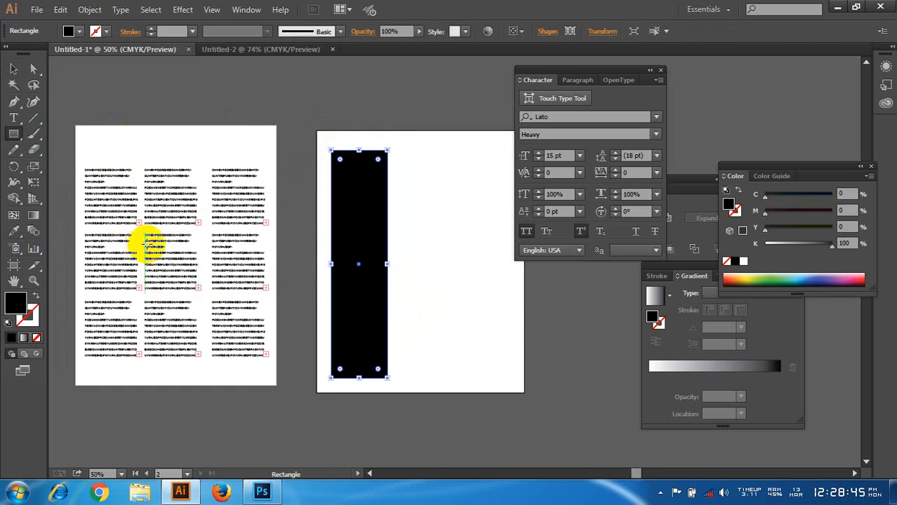
click(12, 74)
click(281, 114)
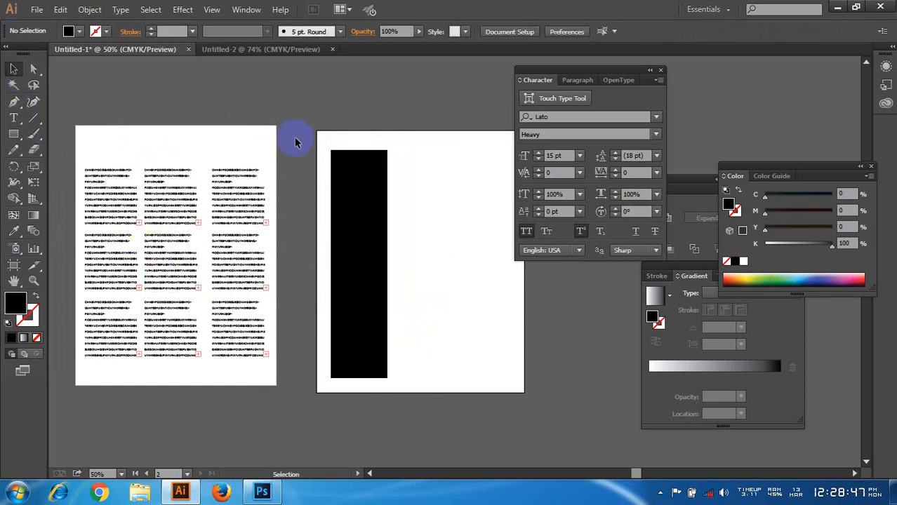
Step: Thread the overflow text of the grid's upper-right text block into the black rectangle on the second artboard
scroll(266, 220, up, 5)
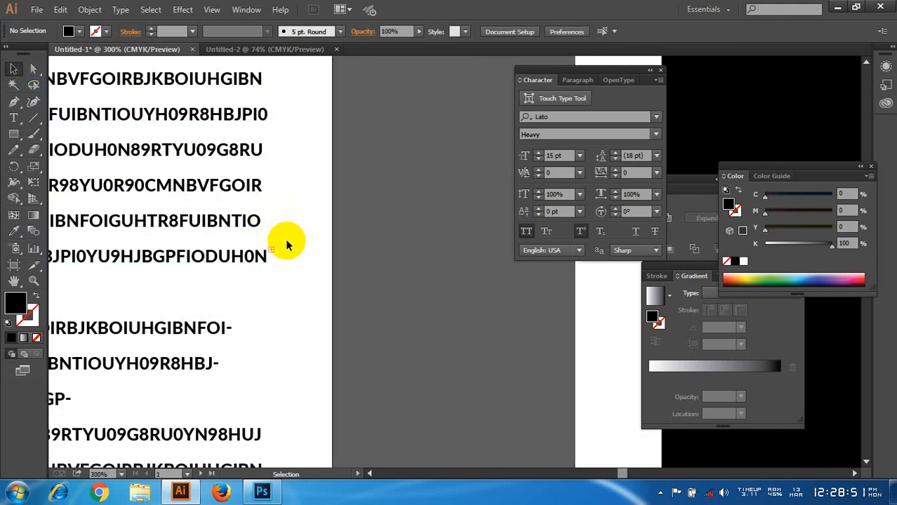
click(270, 251)
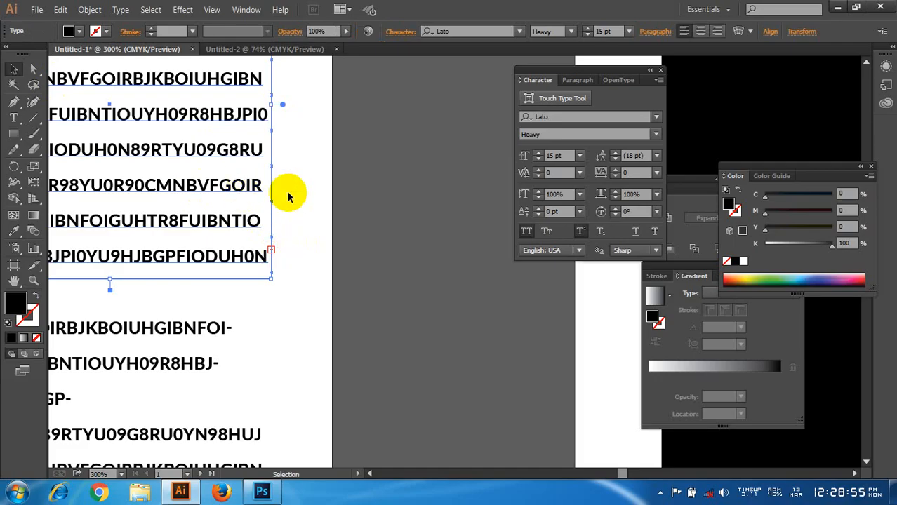
click(270, 249)
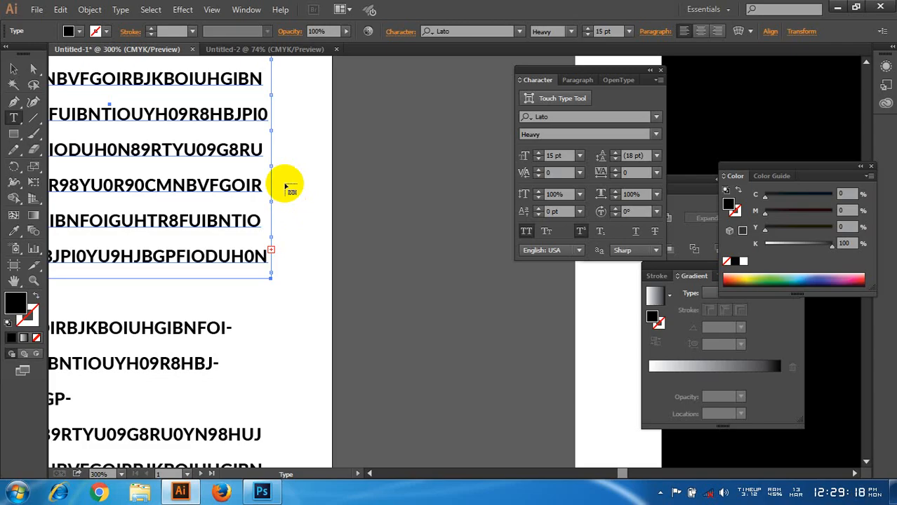
key(ctrl+1)
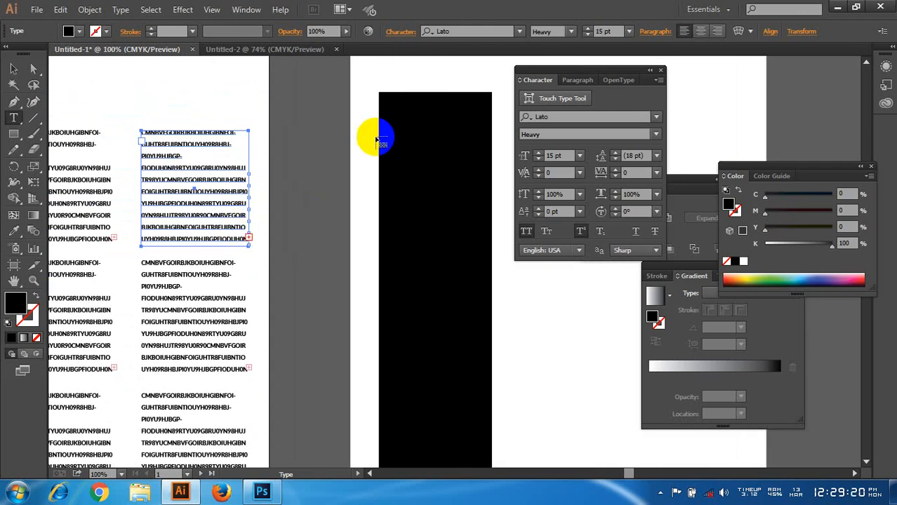
click(396, 106)
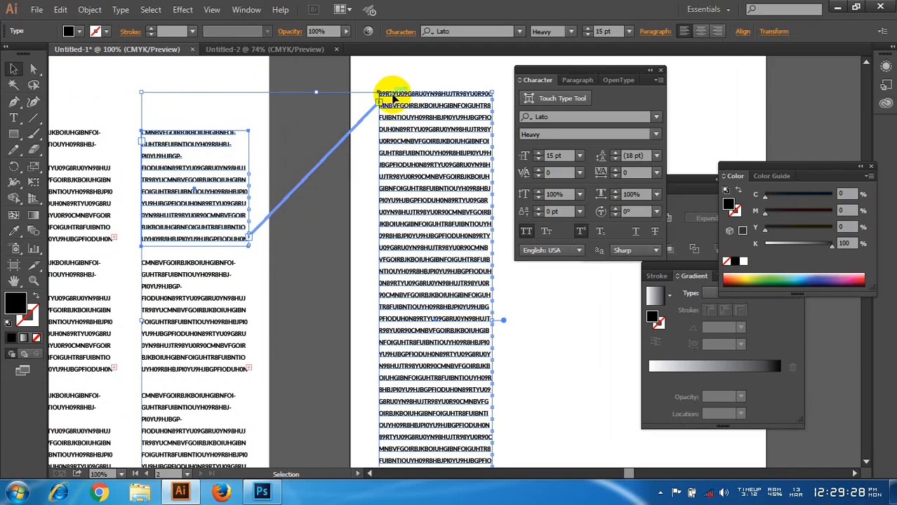
Step: Draw a second tall black rectangle, 2.833 by 9.472 in, just right of the threaded text column
scroll(431, 165, down, 3)
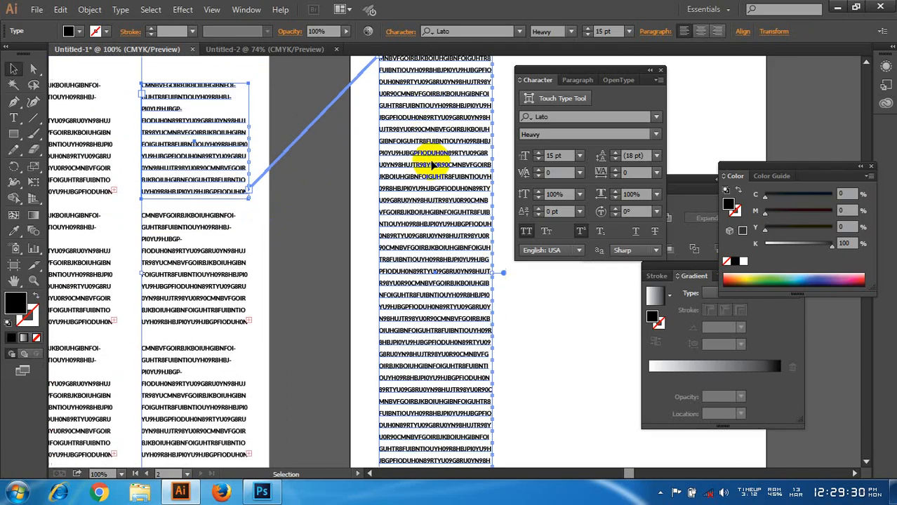
scroll(435, 170, down, 3)
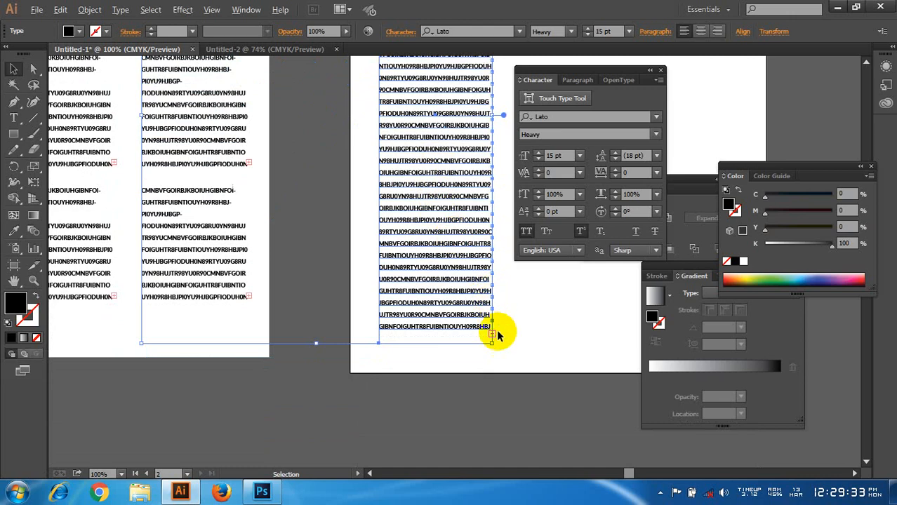
scroll(495, 349, up, 4)
scroll(495, 348, up, 2)
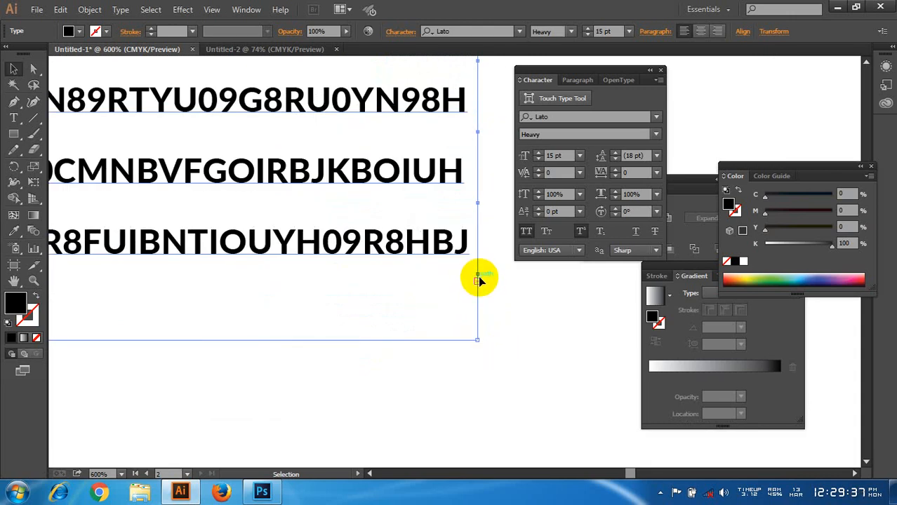
scroll(278, 334, down, 4)
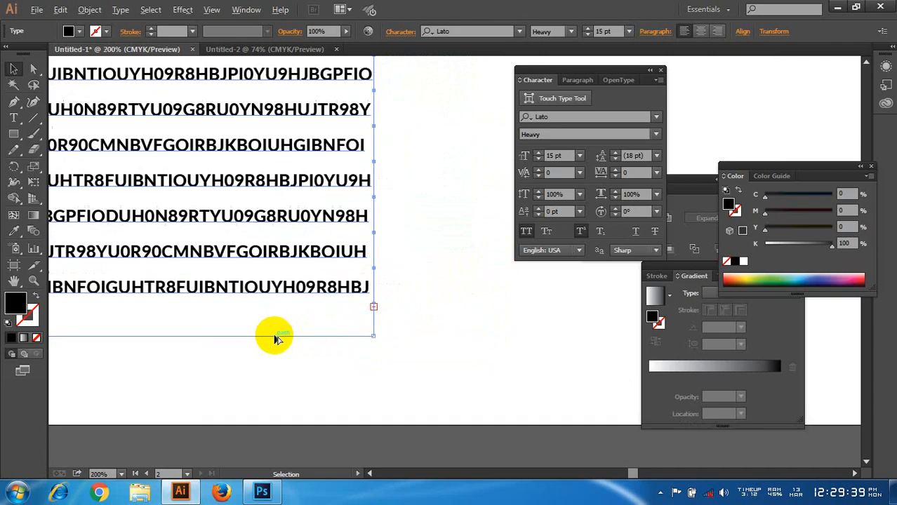
scroll(290, 327, down, 3)
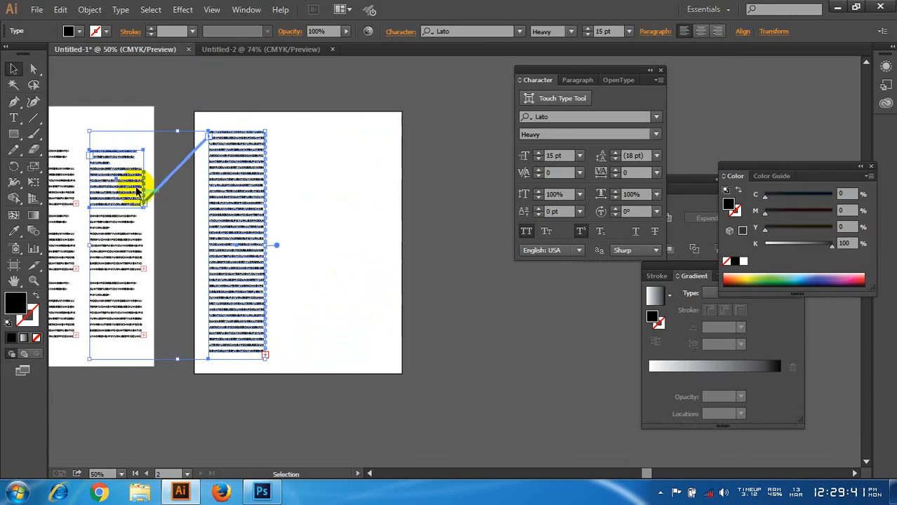
click(14, 134)
drag(276, 131, 343, 354)
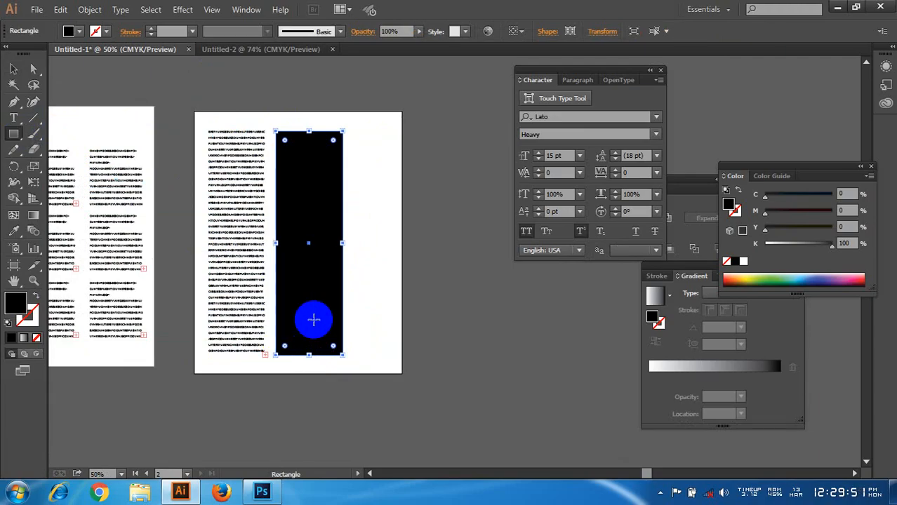
click(14, 70)
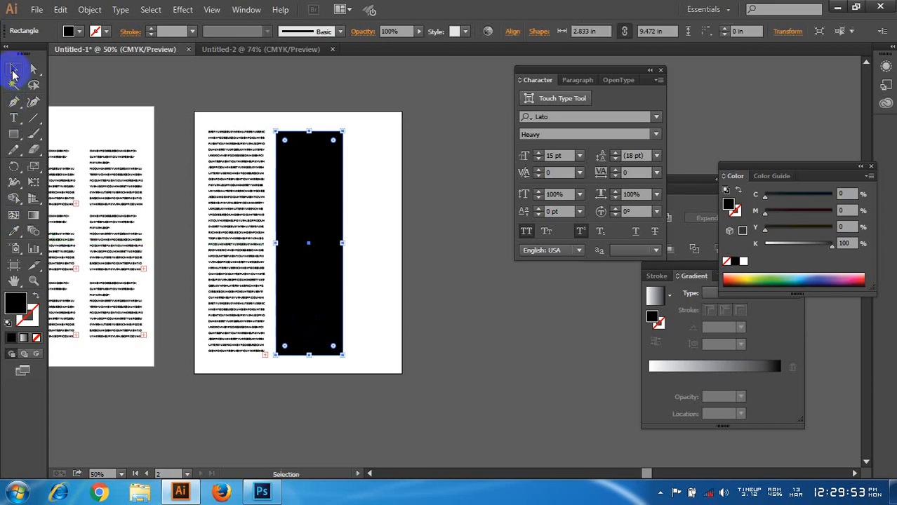
Step: Select the tall threaded text column and pick up its overflow text for threading
click(256, 350)
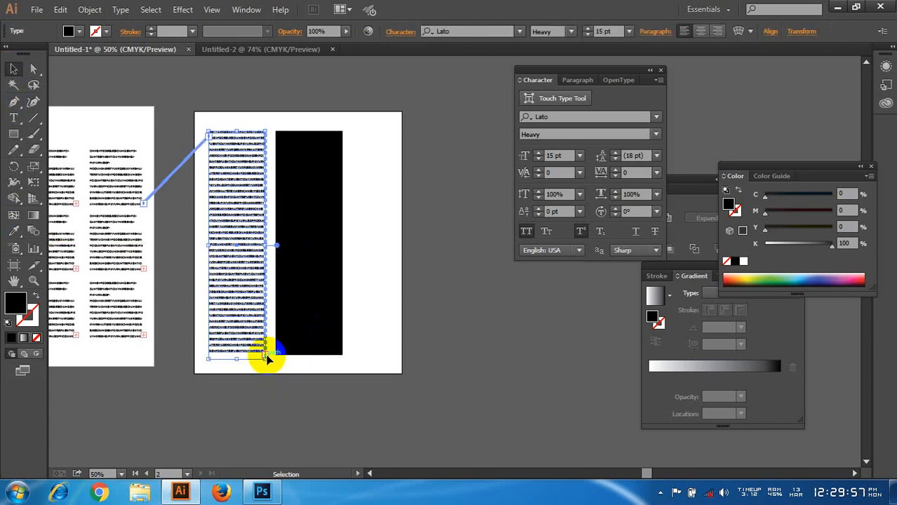
key(t)
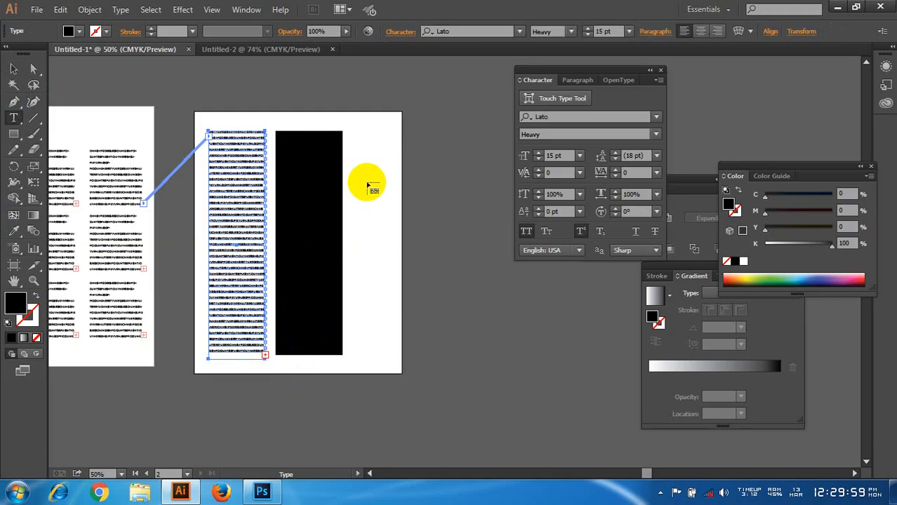
click(299, 147)
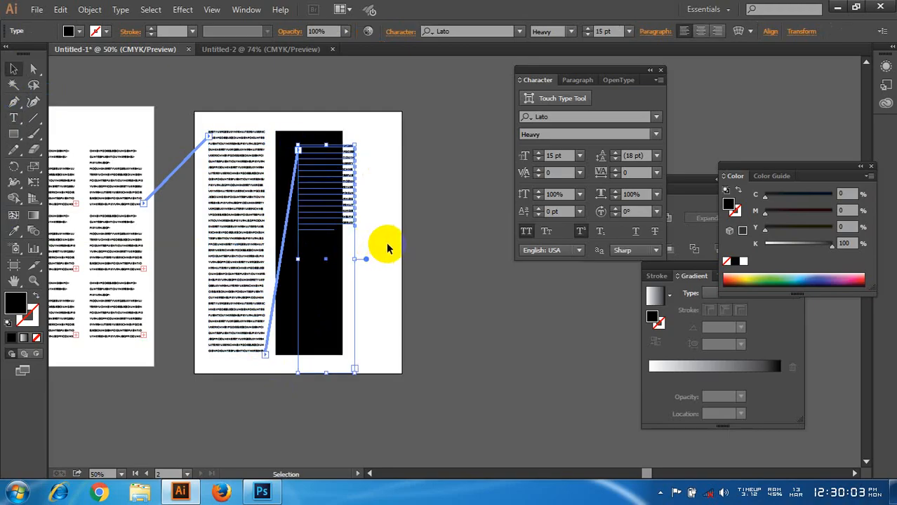
key(a)
key(Delete)
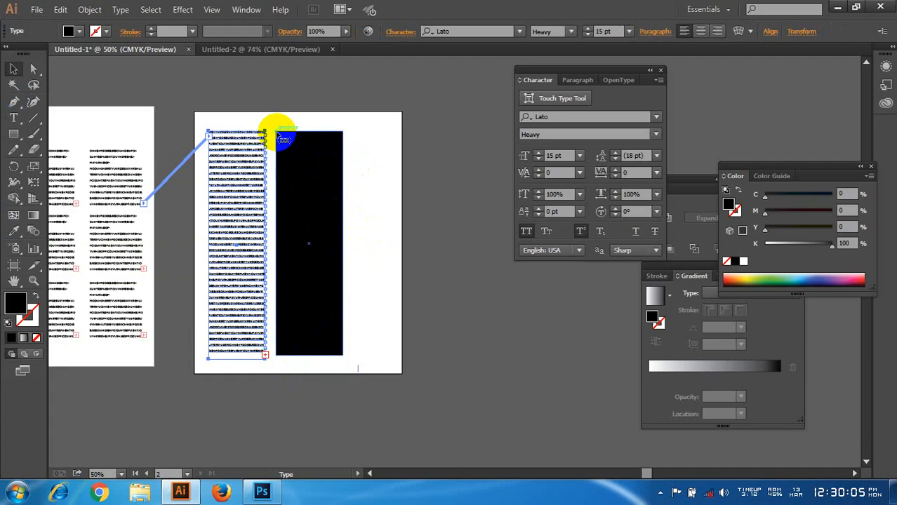
Step: Flow the picked-up overflow text into the second black rectangle by its outline and clear the selection
click(279, 135)
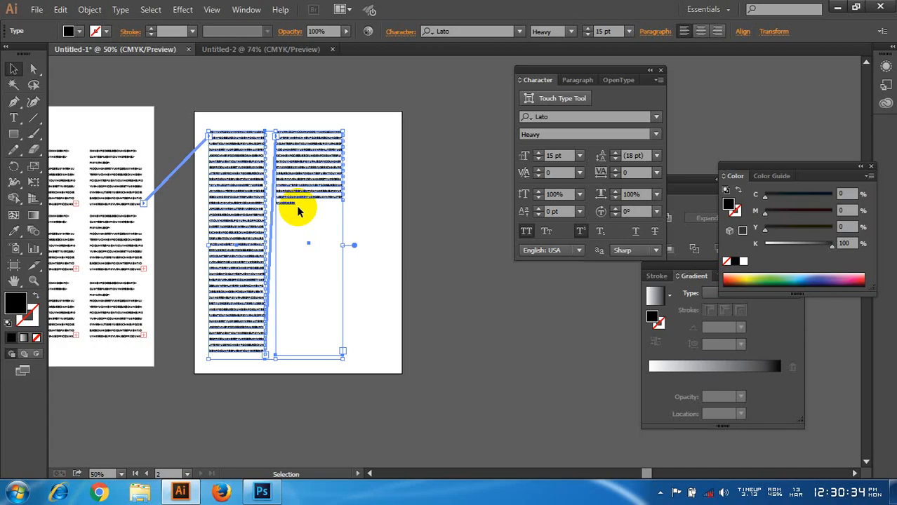
click(91, 120)
scroll(385, 222, down, 1)
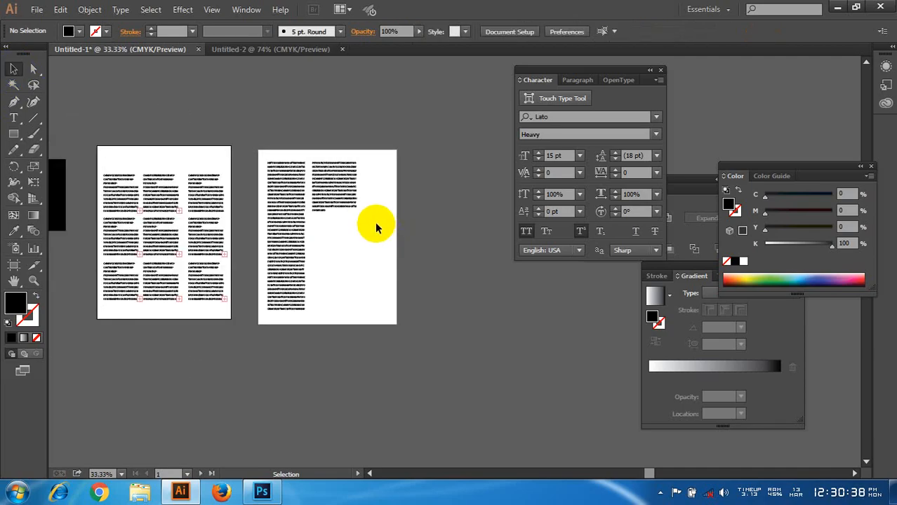